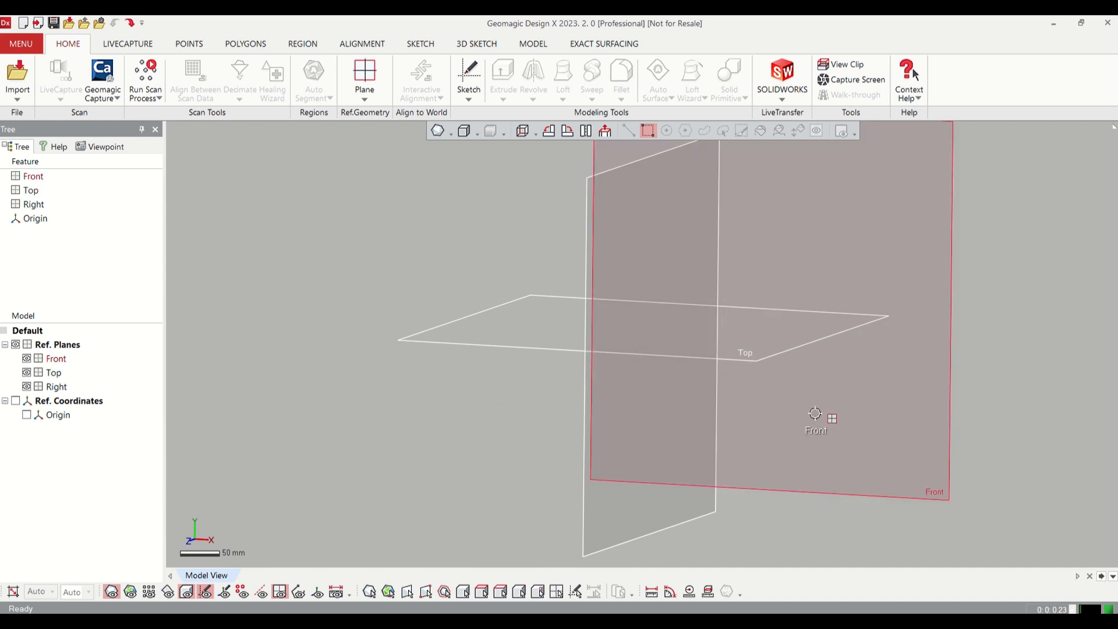
# - Import the scan mesh AL Casting HX 1.00.stl into the empty model
pyautogui.moveTo(774, 391)
pyautogui.mouseDown(button='right')
pyautogui.moveTo(741, 409)
pyautogui.moveTo(689, 355)
pyautogui.moveTo(671, 358)
pyautogui.mouseUp(button='right')
pyautogui.moveTo(669, 268); pyautogui.dragTo(649, 229, button='right')
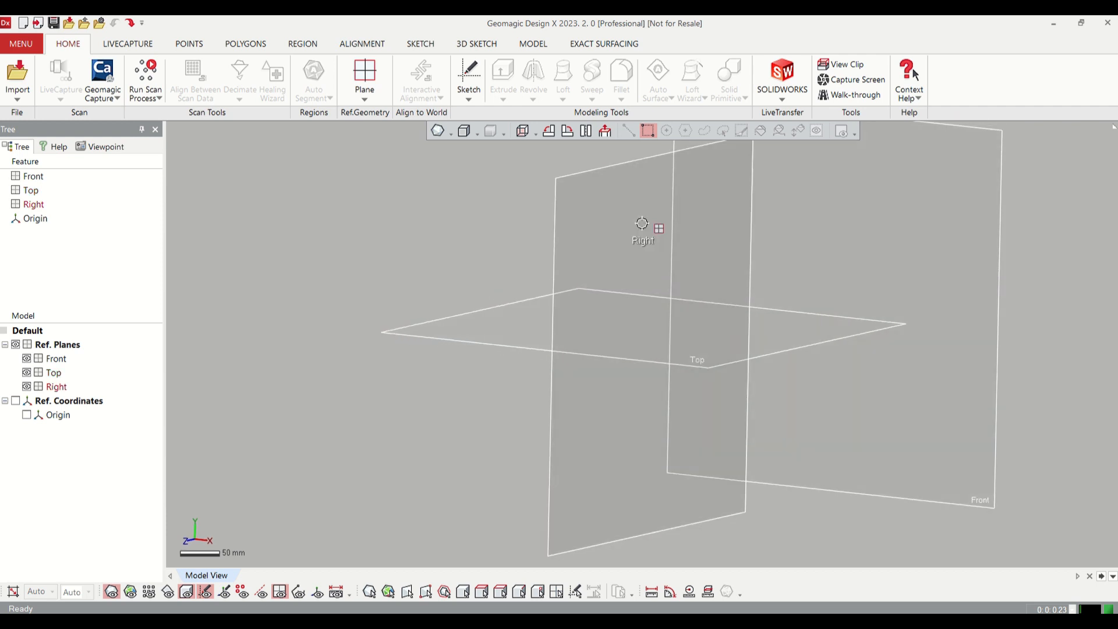
pyautogui.click(70, 26)
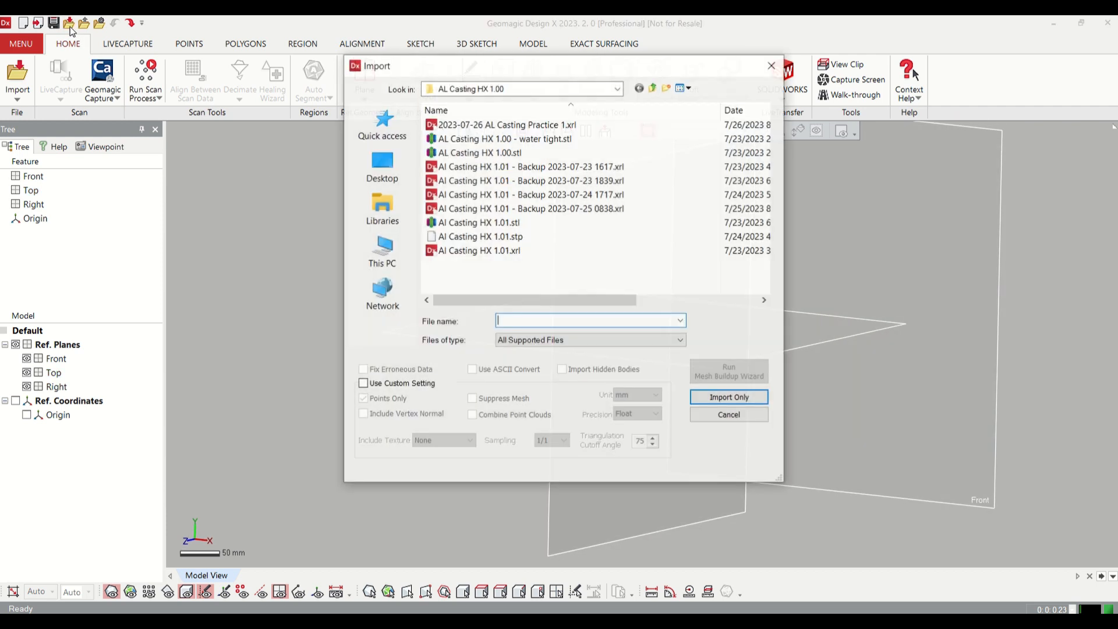
pyautogui.doubleClick(483, 154)
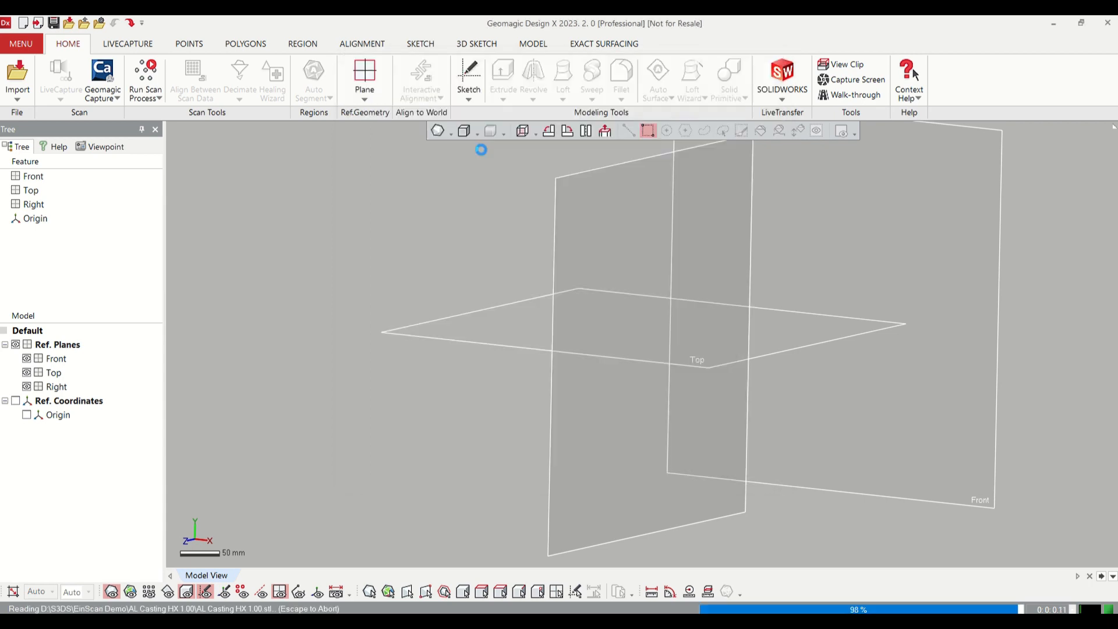
pyautogui.moveTo(445, 315)
pyautogui.mouseDown(button='right')
pyautogui.moveTo(444, 295)
pyautogui.moveTo(605, 344)
pyautogui.moveTo(679, 312)
pyautogui.moveTo(641, 300)
pyautogui.moveTo(497, 325)
pyautogui.moveTo(370, 363)
pyautogui.moveTo(369, 392)
pyautogui.moveTo(462, 366)
pyautogui.moveTo(412, 324)
pyautogui.moveTo(594, 292)
pyautogui.moveTo(490, 280)
pyautogui.mouseUp(button='right')
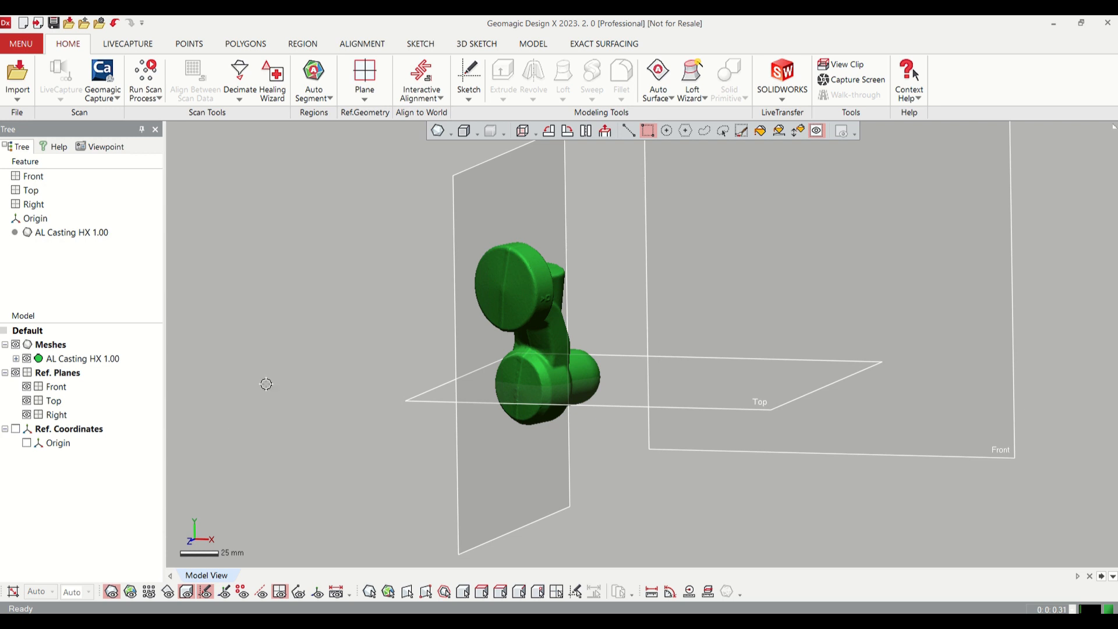
# - Hide the Front, Top and Right reference planes so only the casting mesh shows
pyautogui.click(27, 400)
pyautogui.click(26, 414)
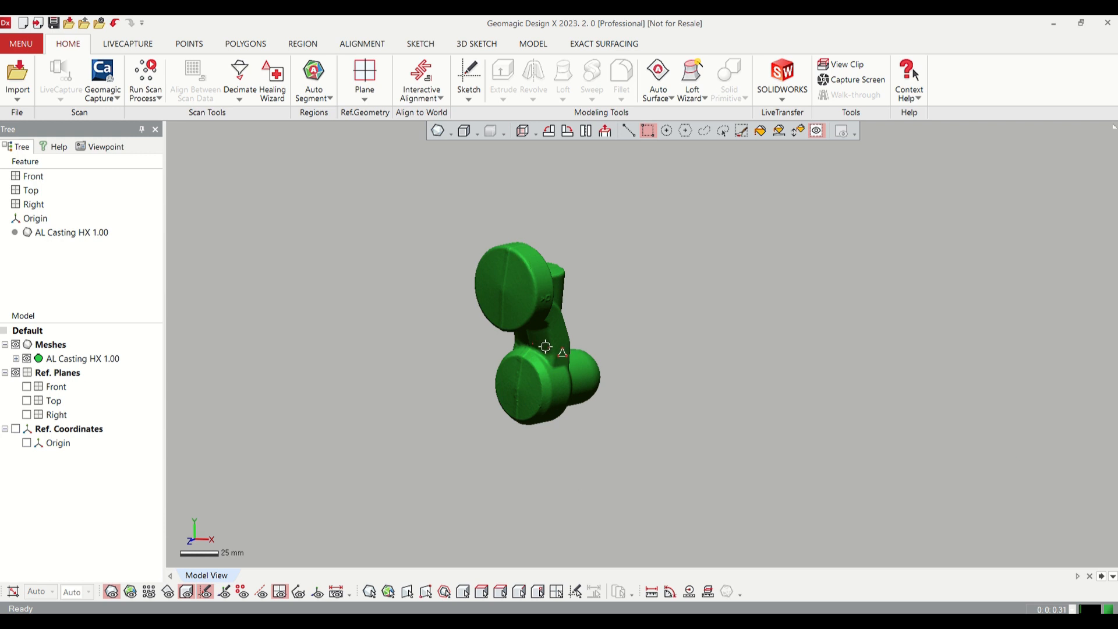
pyautogui.moveTo(546, 347); pyautogui.dragTo(775, 359, button='right')
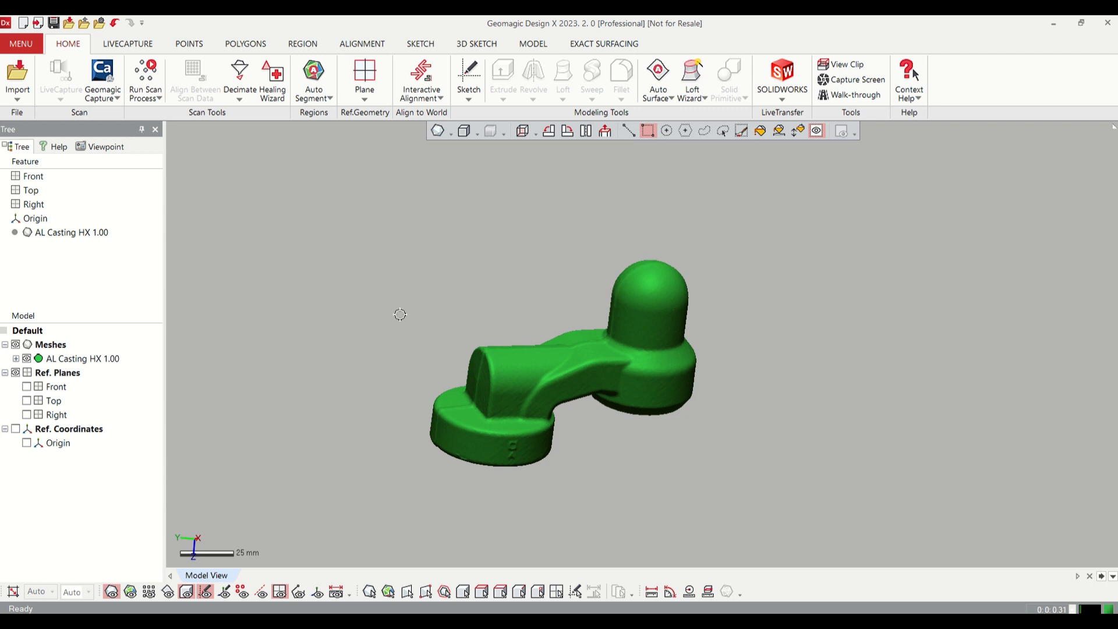
# - Auto-segment the AL Casting HX 1.00 mesh into regions with sensitivity 80
pyautogui.click(313, 72)
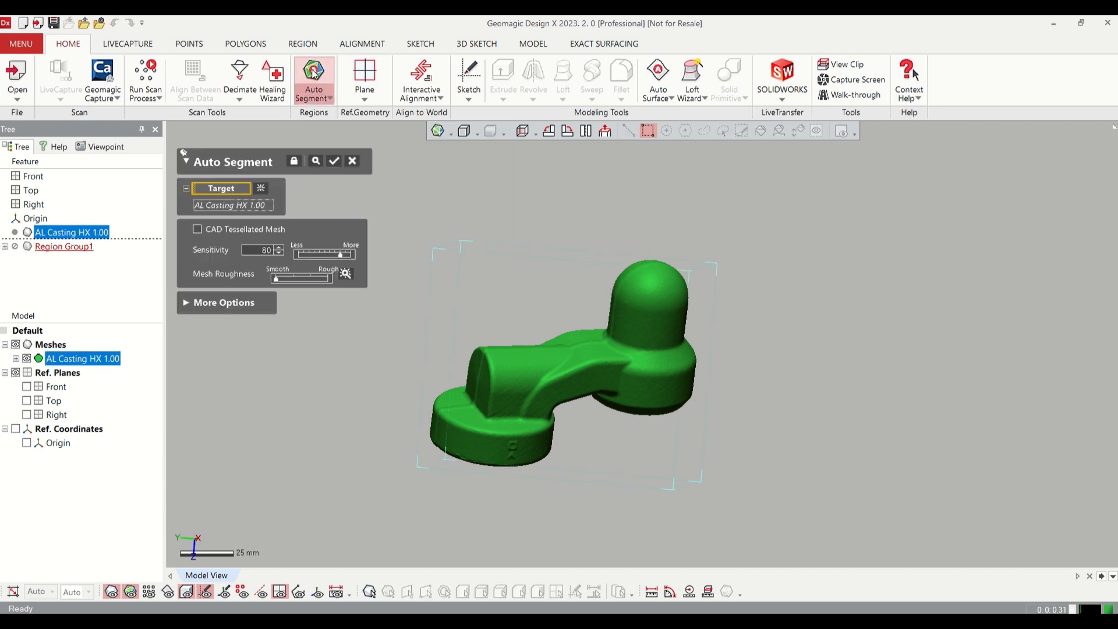
pyautogui.click(334, 165)
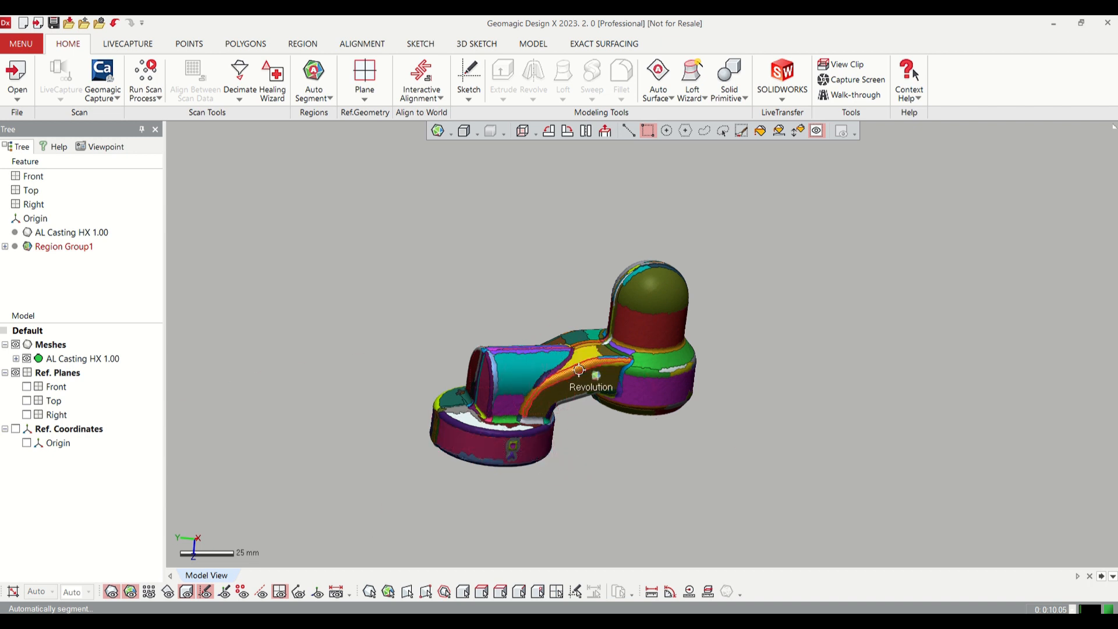
pyautogui.moveTo(578, 369)
pyautogui.mouseDown(button='right')
pyautogui.moveTo(438, 288)
pyautogui.moveTo(848, 412)
pyautogui.moveTo(577, 363)
pyautogui.mouseUp(button='right')
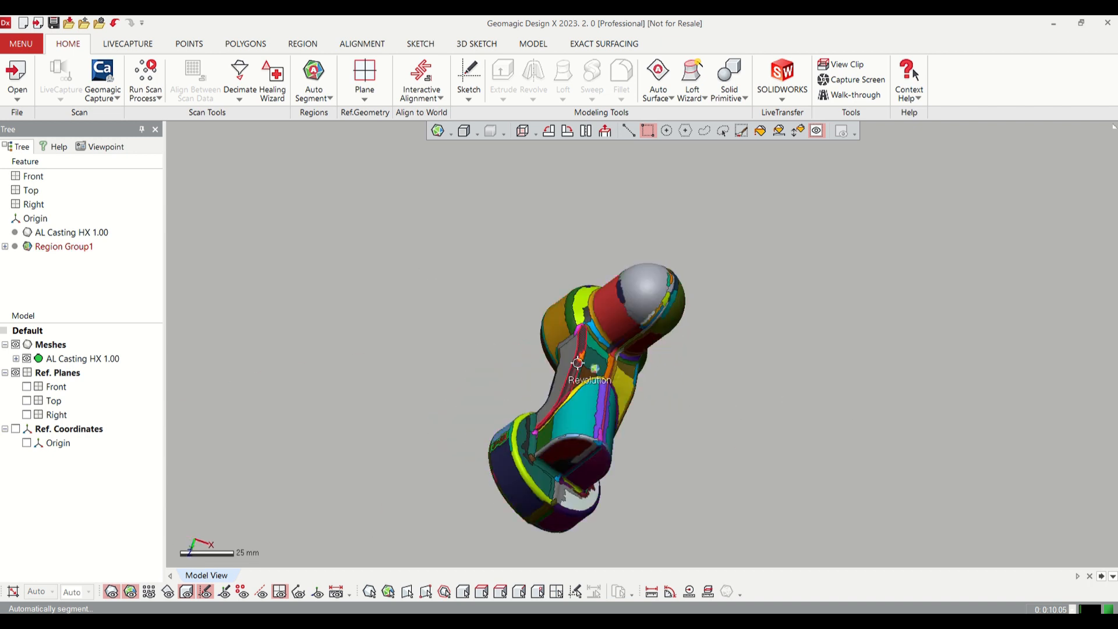
pyautogui.moveTo(776, 415); pyautogui.dragTo(562, 340, button='right')
pyautogui.moveTo(412, 341)
pyautogui.mouseDown(button='right')
pyautogui.moveTo(411, 411)
pyautogui.moveTo(905, 350)
pyautogui.moveTo(613, 389)
pyautogui.moveTo(781, 210)
pyautogui.moveTo(759, 400)
pyautogui.moveTo(757, 225)
pyautogui.moveTo(577, 292)
pyautogui.moveTo(600, 217)
pyautogui.moveTo(534, 241)
pyautogui.mouseUp(button='right')
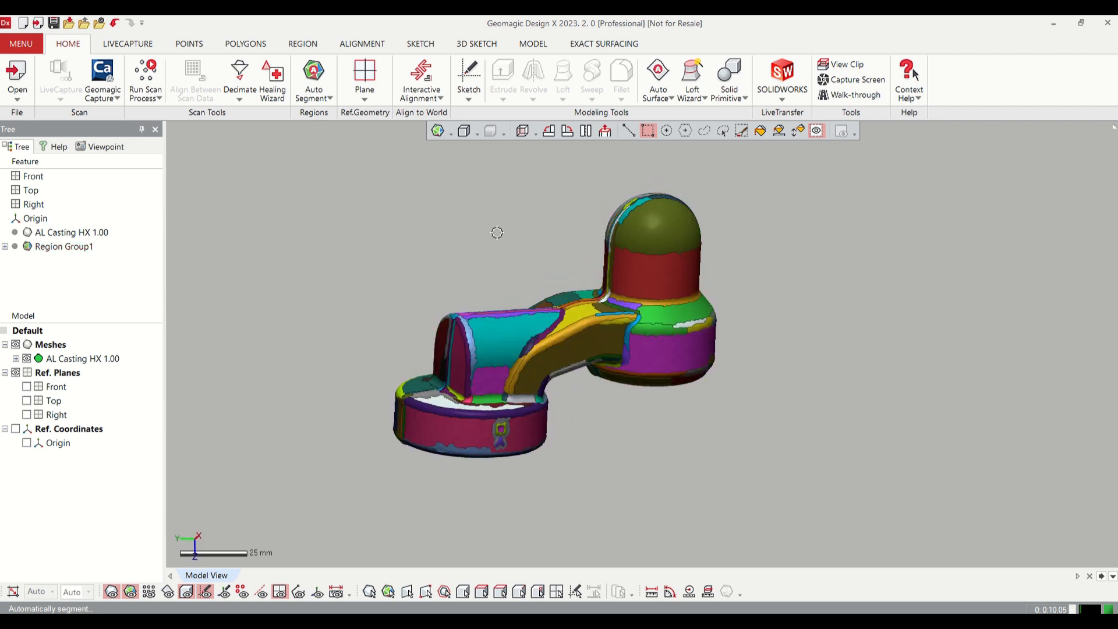
# - Add a reference plane with the Average method from the two opposite side regions of the connecting arm
pyautogui.click(533, 43)
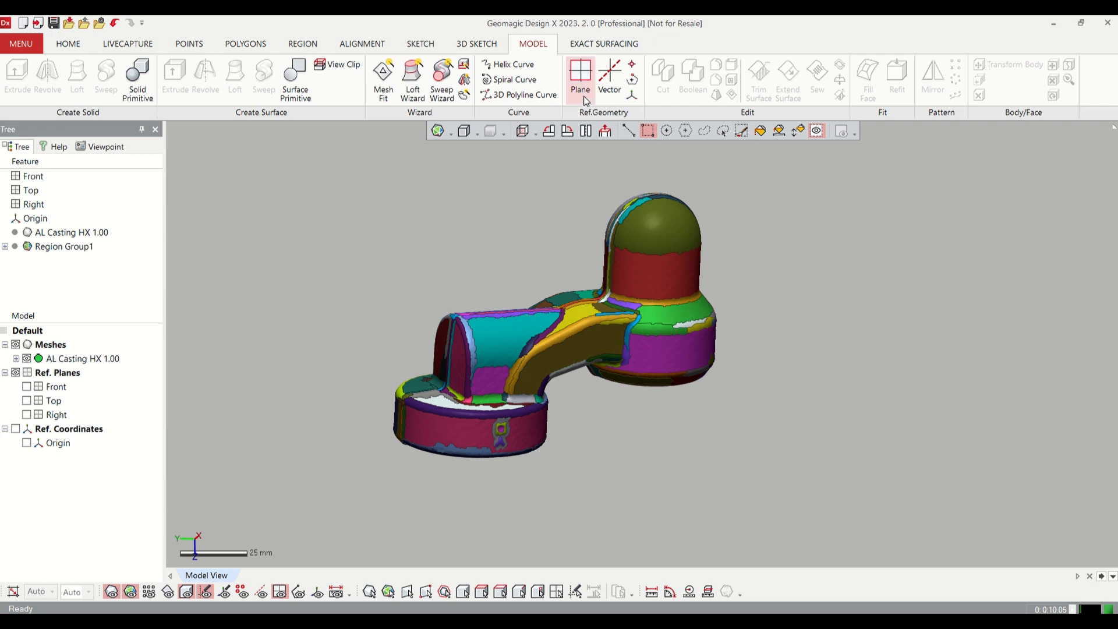
pyautogui.click(581, 79)
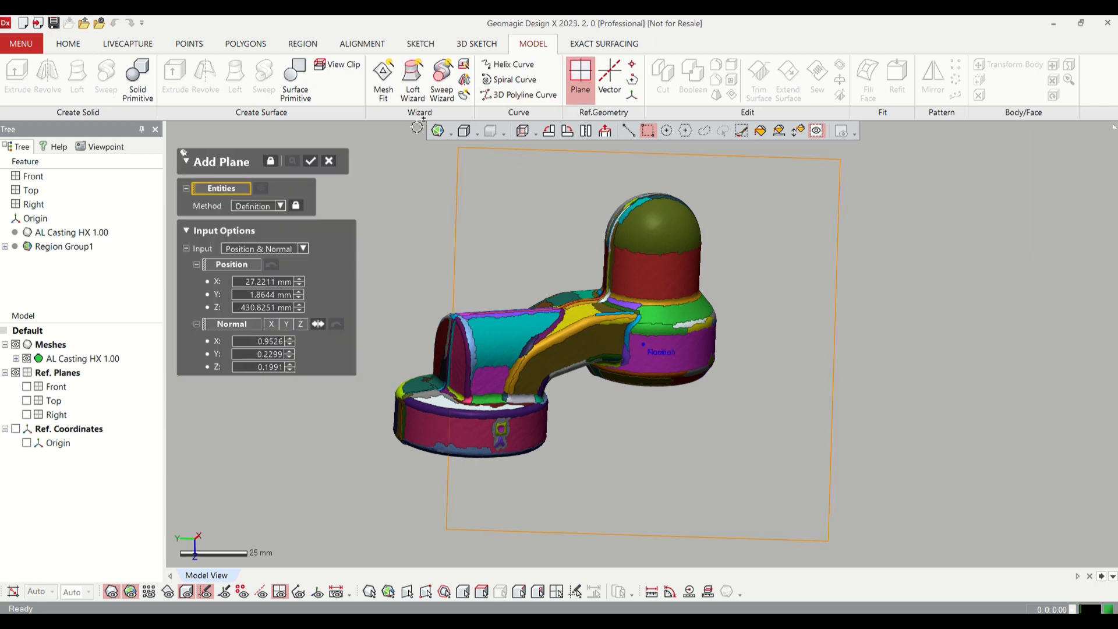
pyautogui.click(281, 206)
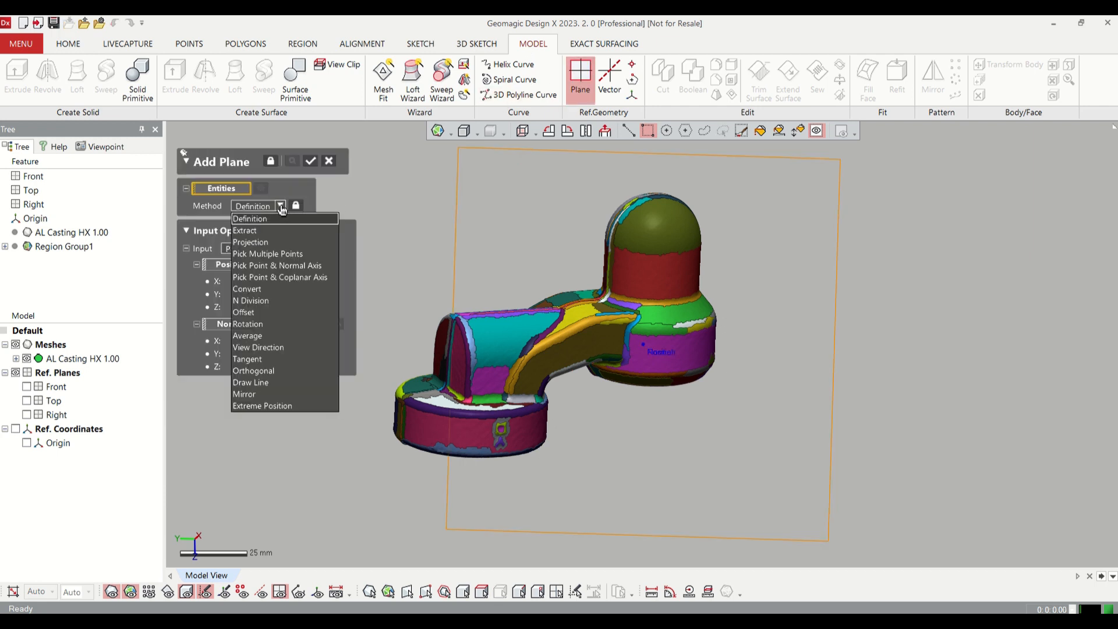
pyautogui.click(254, 336)
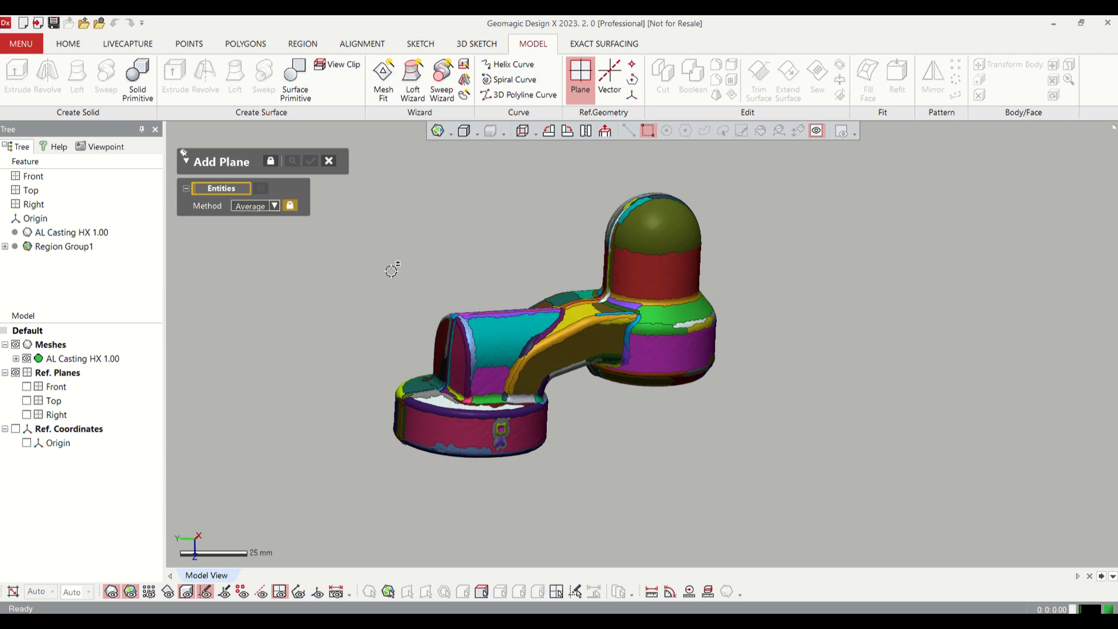
pyautogui.click(575, 354)
pyautogui.moveTo(575, 353); pyautogui.dragTo(554, 308, button='right')
pyautogui.click(551, 303)
pyautogui.moveTo(776, 456); pyautogui.dragTo(394, 219, button='right')
pyautogui.click(311, 162)
pyautogui.moveTo(609, 436); pyautogui.dragTo(826, 400, button='right')
pyautogui.moveTo(565, 259); pyautogui.dragTo(423, 254, button='right')
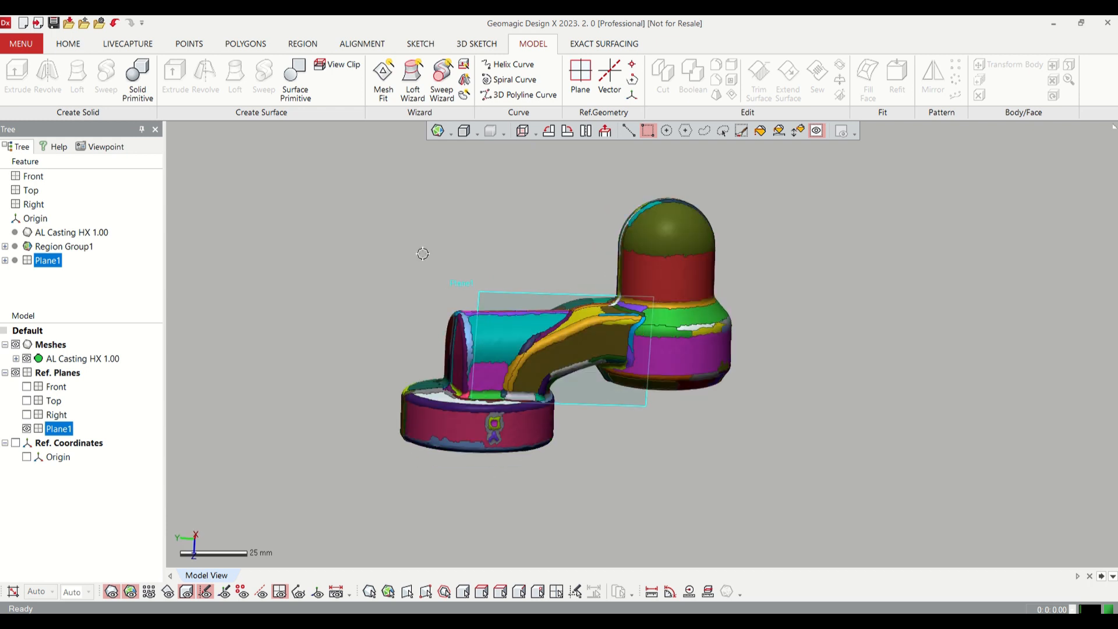
# - Add a vector with Find Cylinder Axis from the two cylindrical band regions on the base of the domed boss
pyautogui.click(613, 76)
pyautogui.moveTo(871, 329); pyautogui.dragTo(751, 347, button='right')
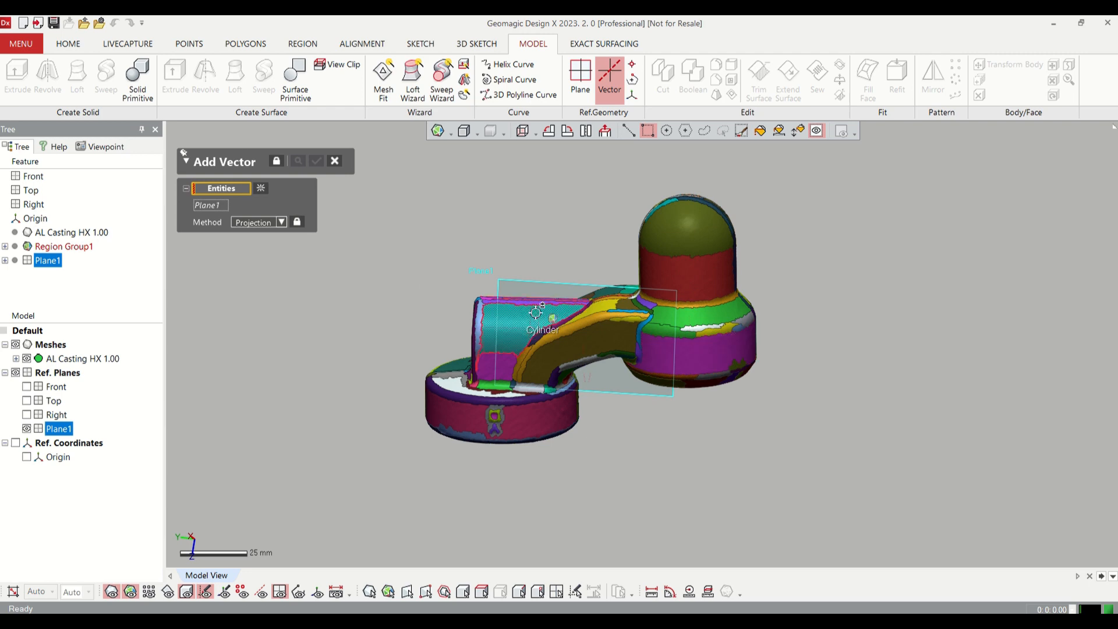
pyautogui.click(261, 189)
pyautogui.click(280, 205)
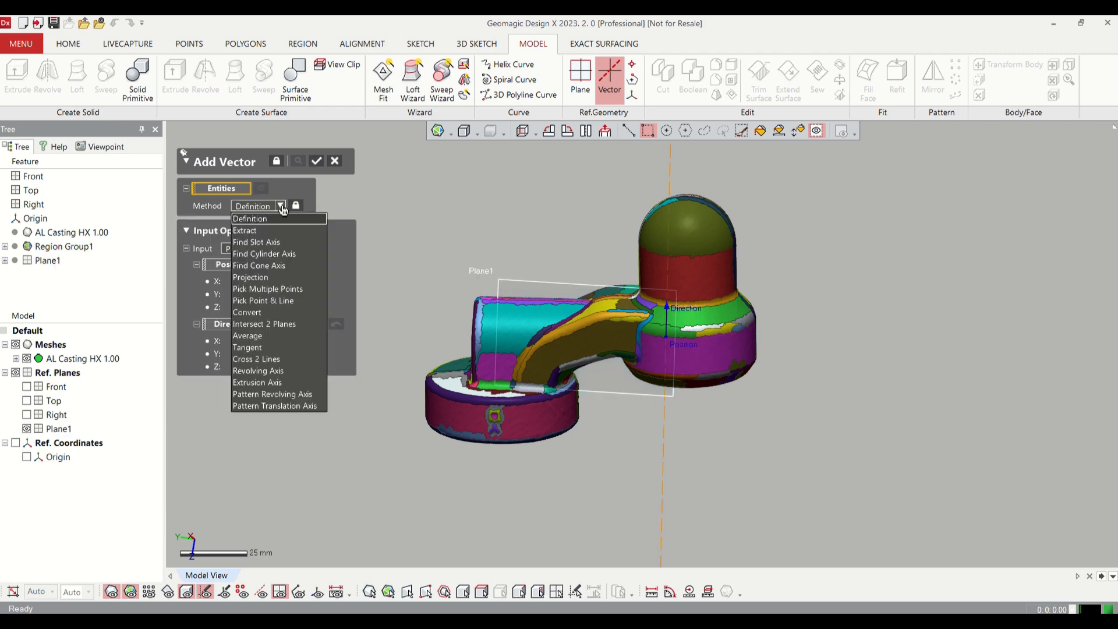
pyautogui.click(265, 254)
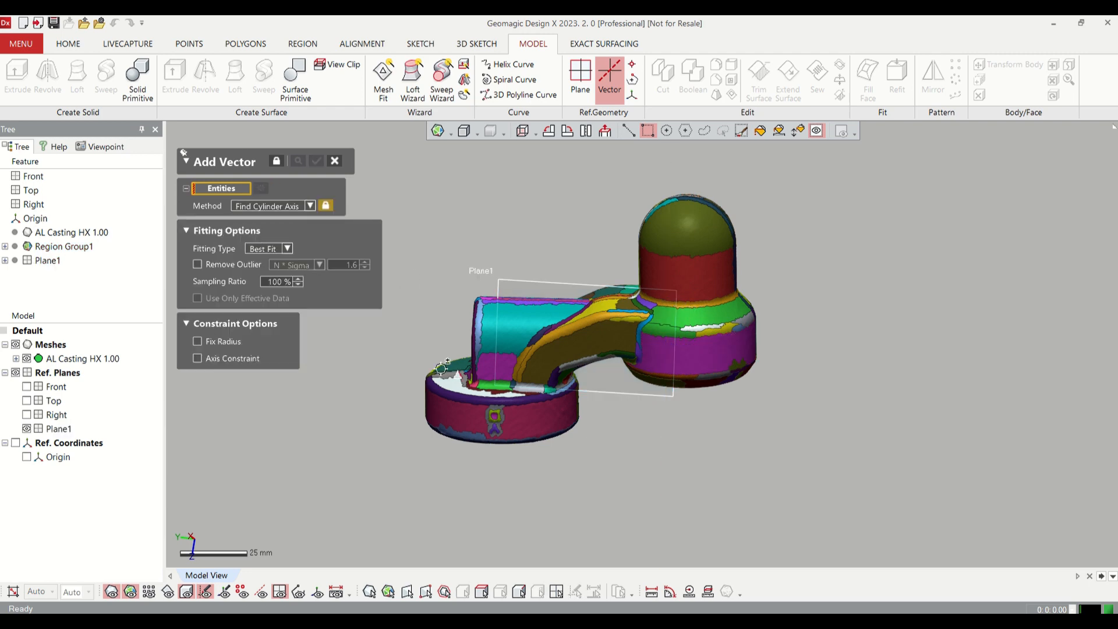
pyautogui.click(710, 376)
pyautogui.moveTo(964, 387); pyautogui.dragTo(576, 452, button='right')
pyautogui.moveTo(729, 394); pyautogui.dragTo(723, 449, button='right')
pyautogui.click(741, 386)
pyautogui.moveTo(741, 386); pyautogui.dragTo(583, 256, button='right')
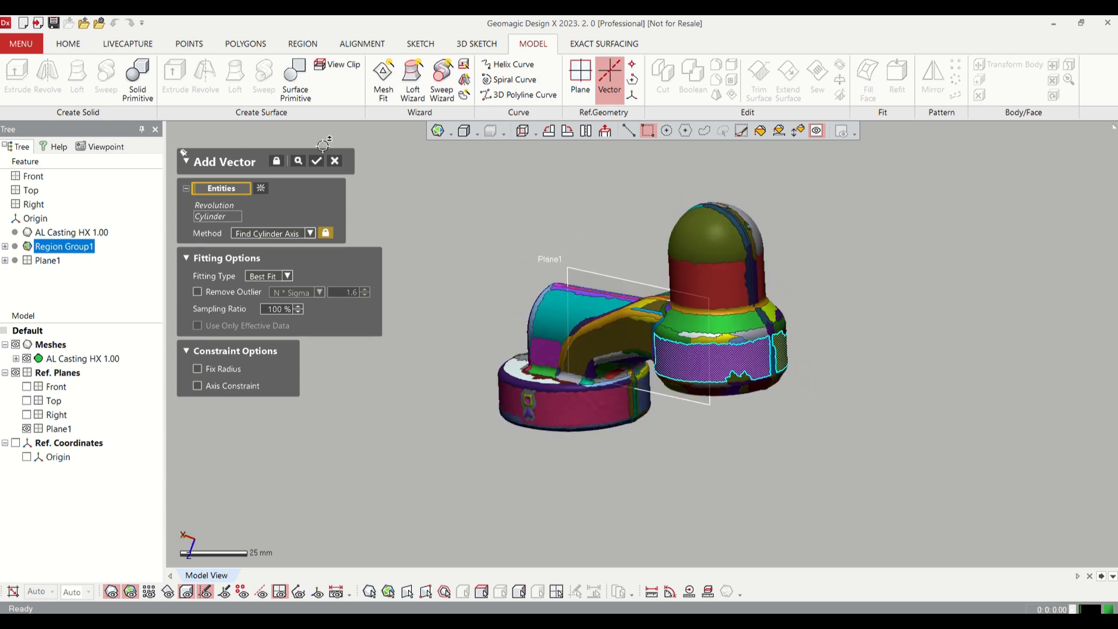
pyautogui.click(318, 161)
pyautogui.moveTo(407, 326); pyautogui.dragTo(816, 431, button='right')
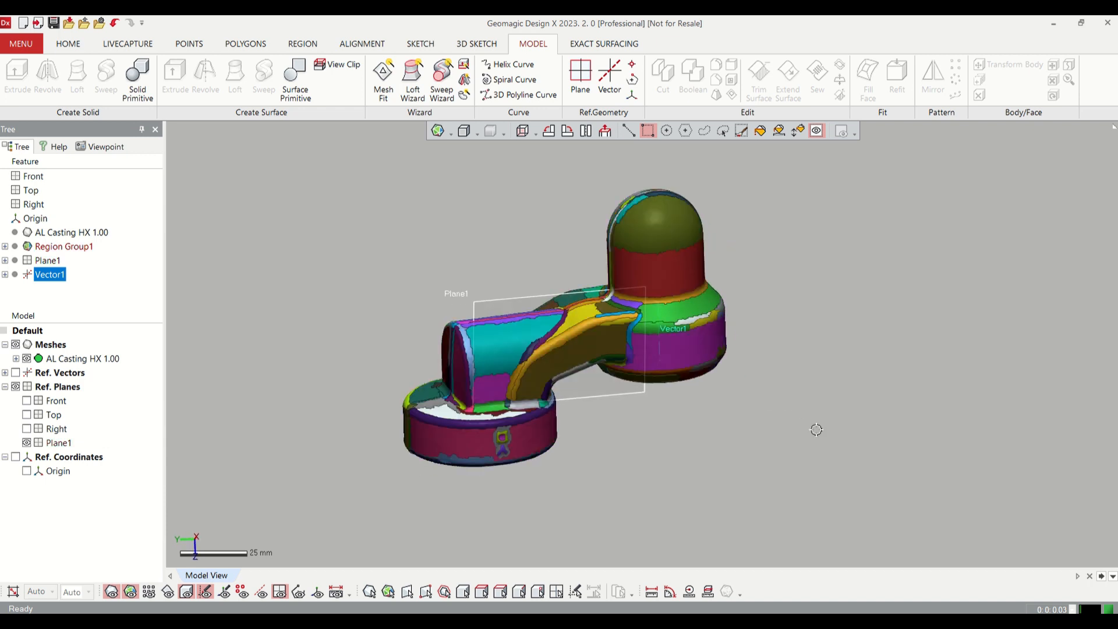
# - Add a second vector with Find Cylinder Axis from the arm's cylindrical region, leaving Vector1 out of the selection
pyautogui.click(610, 76)
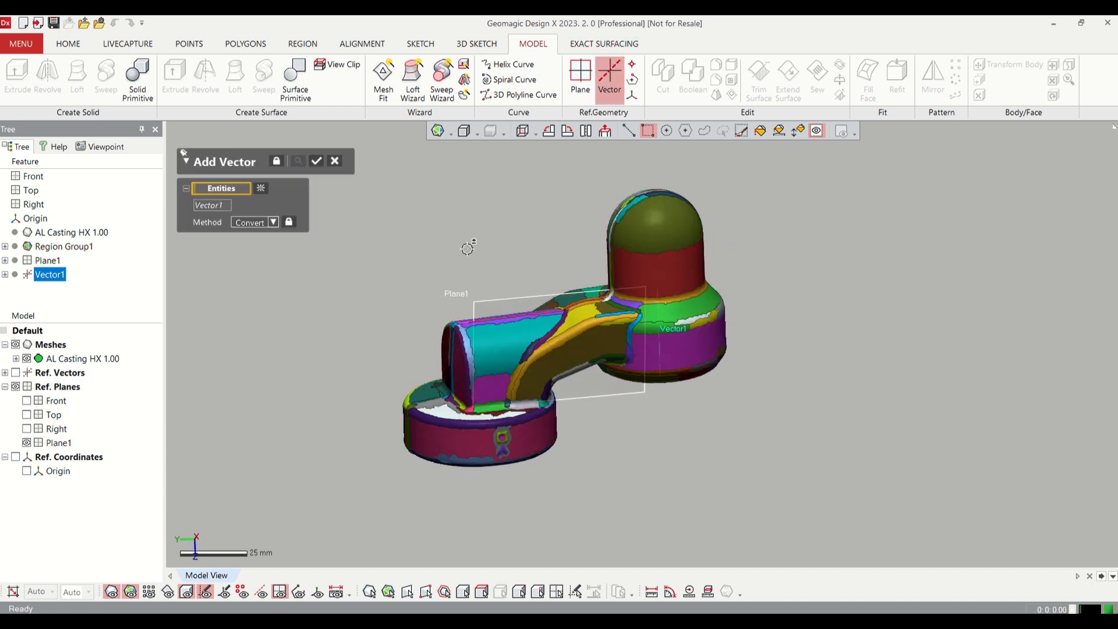
pyautogui.click(494, 333)
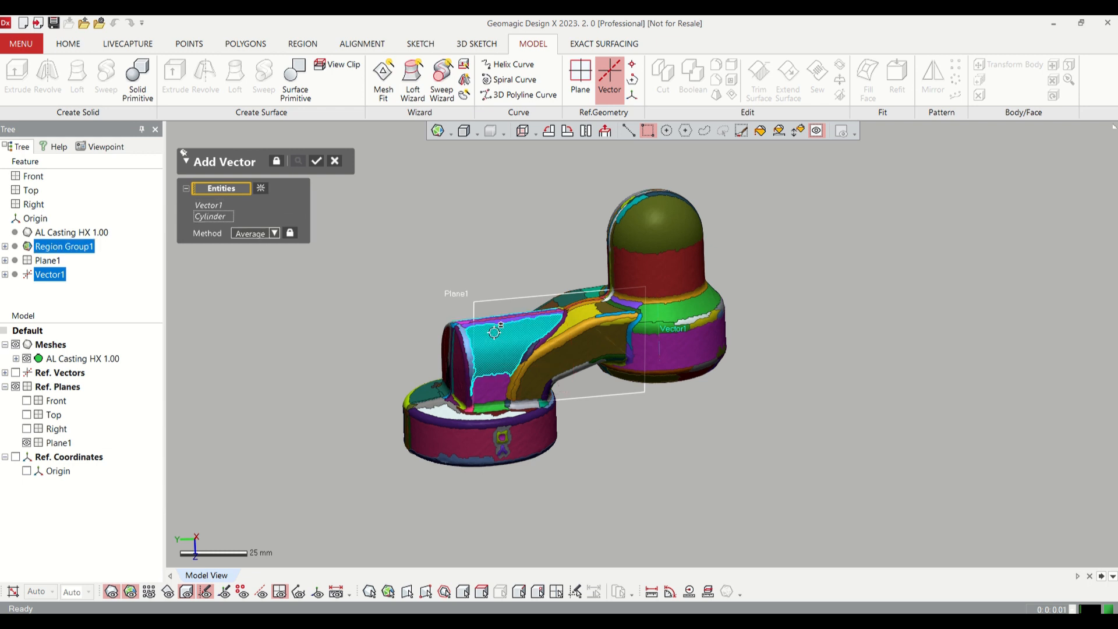
pyautogui.click(260, 188)
pyautogui.click(496, 344)
pyautogui.moveTo(352, 307); pyautogui.dragTo(413, 309, button='right')
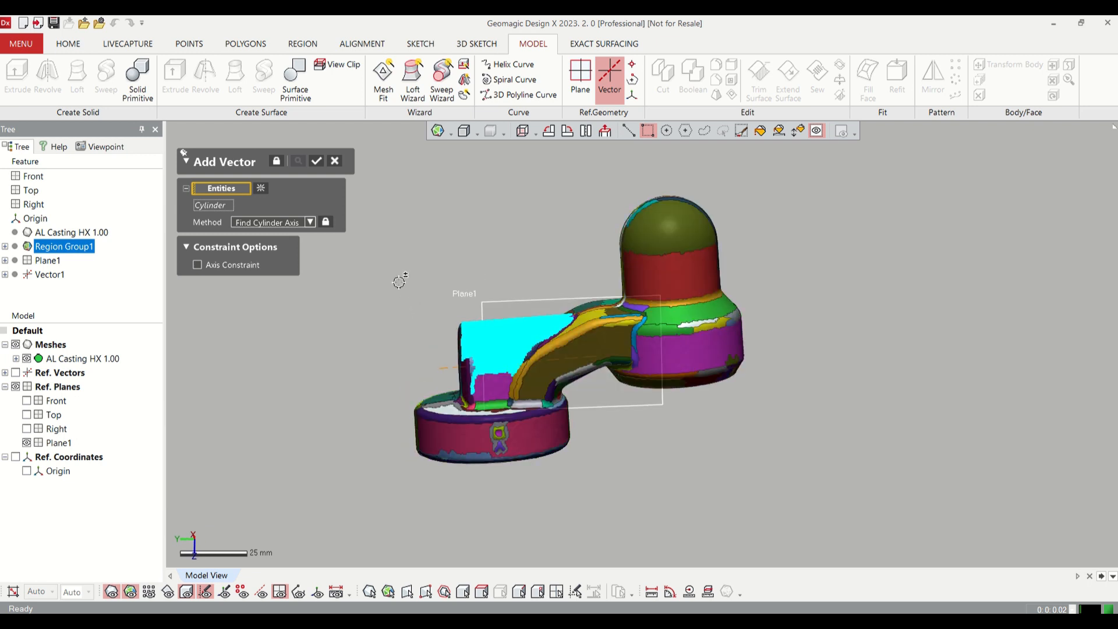
pyautogui.click(318, 162)
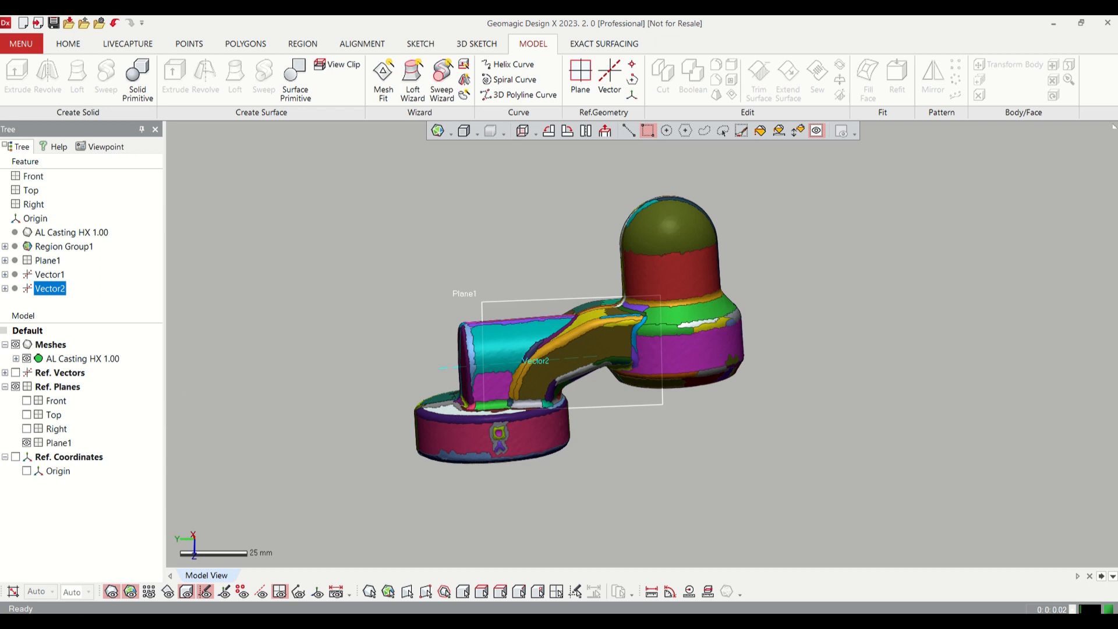
# - Hide the mesh and show the reference vectors
pyautogui.click(112, 591)
pyautogui.moveTo(343, 467); pyautogui.dragTo(294, 468, button='right')
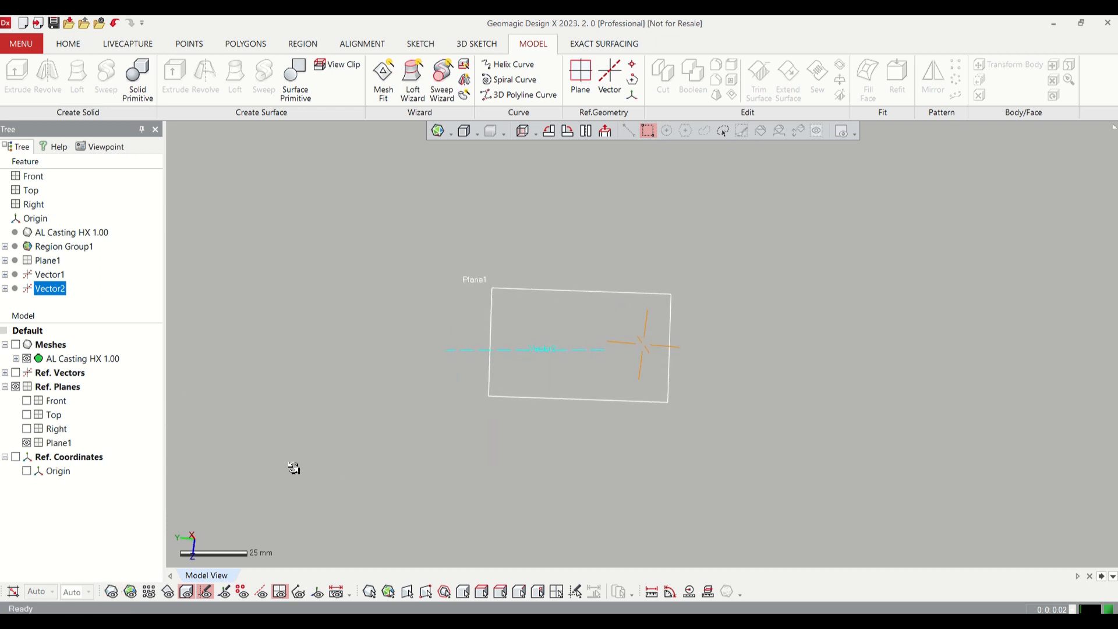
pyautogui.click(261, 591)
pyautogui.moveTo(591, 405); pyautogui.dragTo(559, 389, button='right')
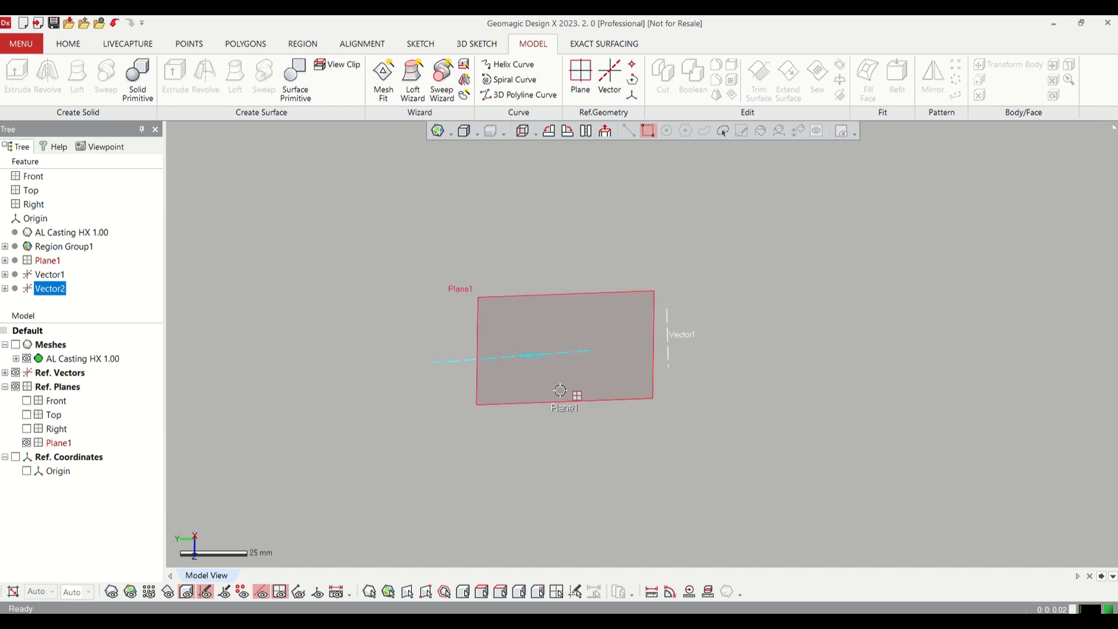
# - Start a sketch on Plane1 and convert Vector2 and Vector1 into sketch lines
pyautogui.click(513, 317)
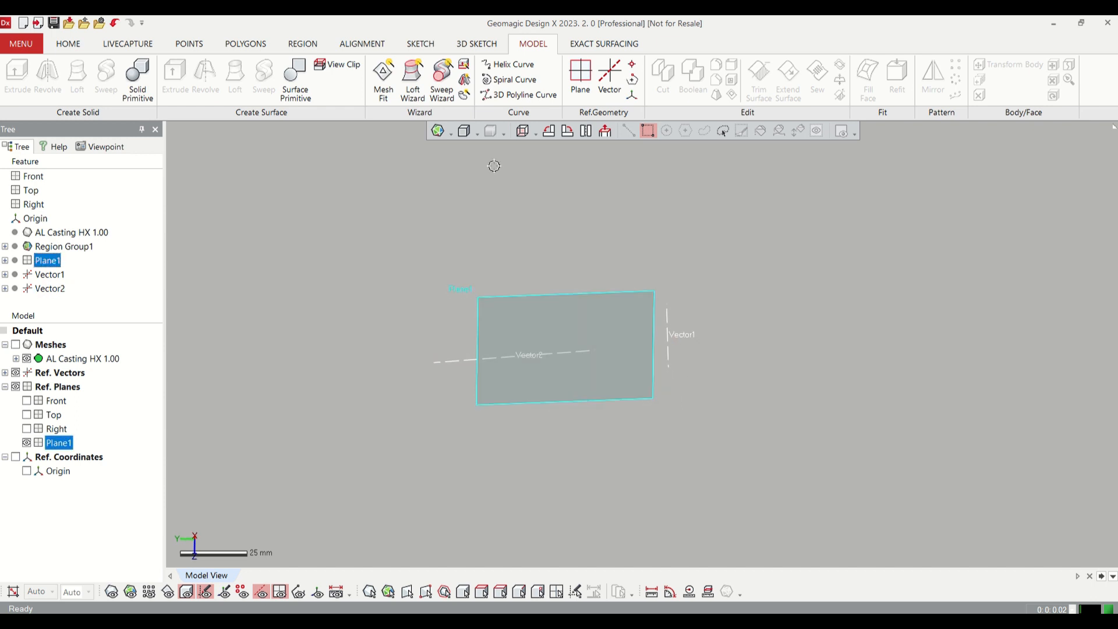
pyautogui.click(413, 46)
pyautogui.click(17, 76)
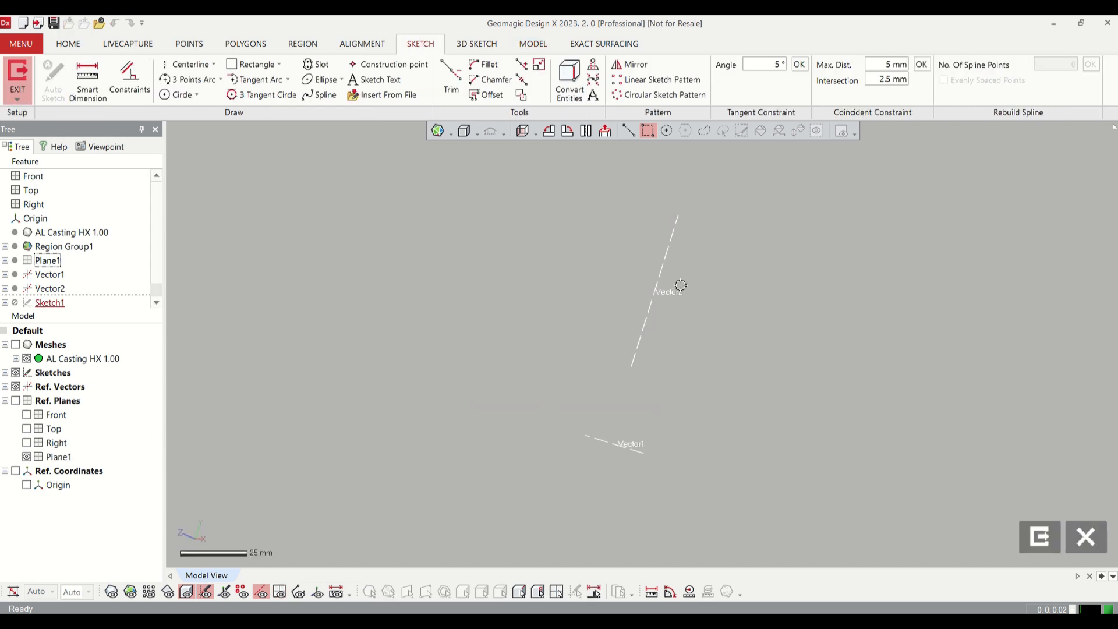
pyautogui.click(569, 81)
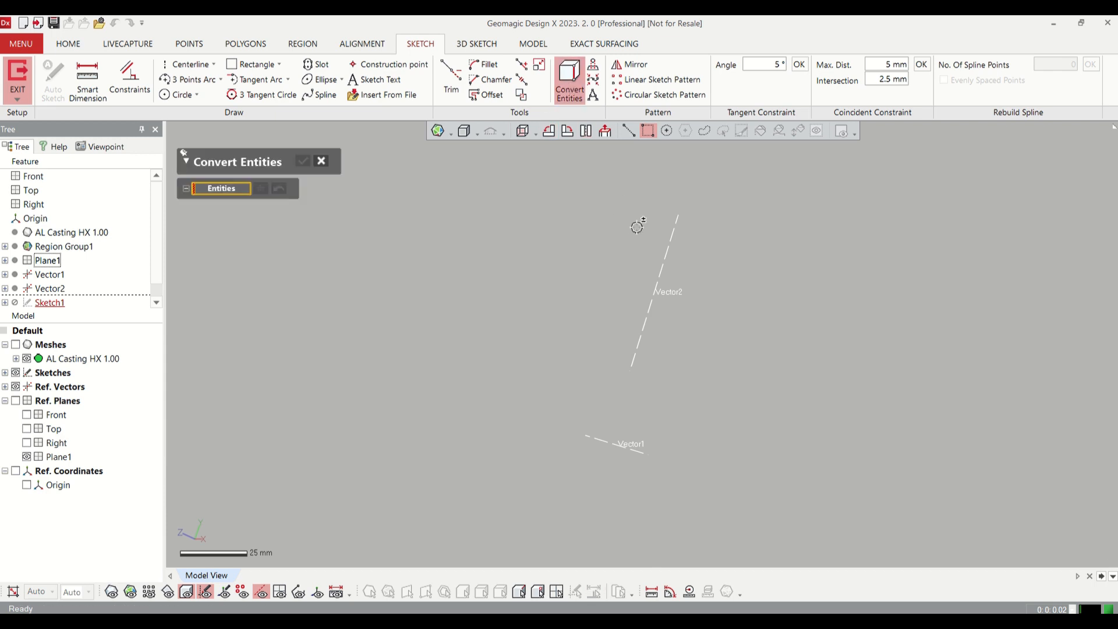
pyautogui.click(665, 253)
pyautogui.click(596, 441)
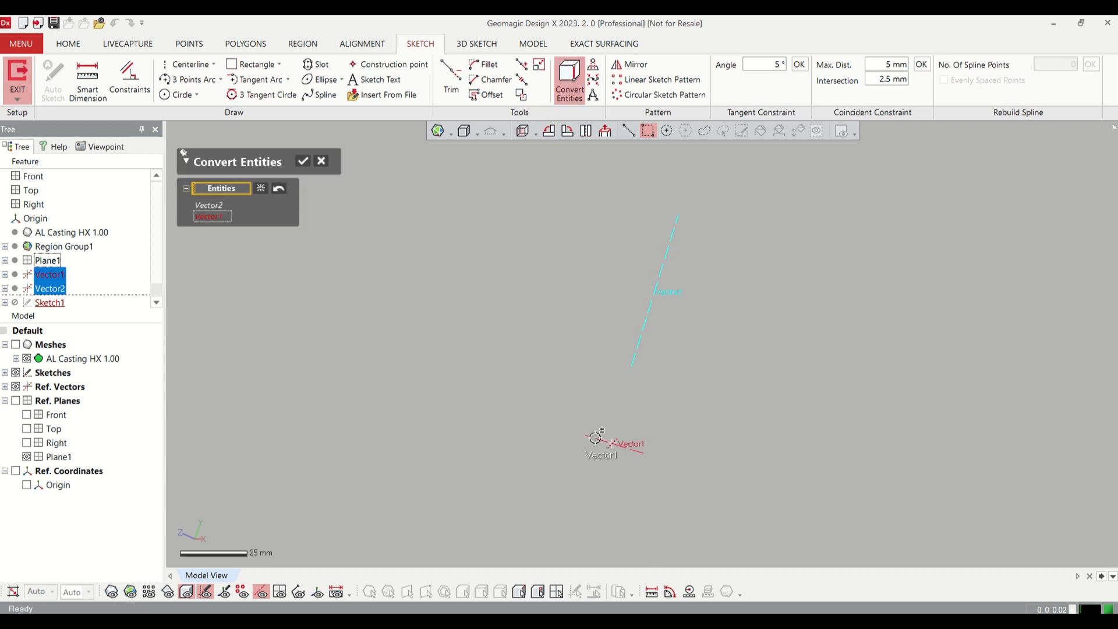
pyautogui.click(304, 162)
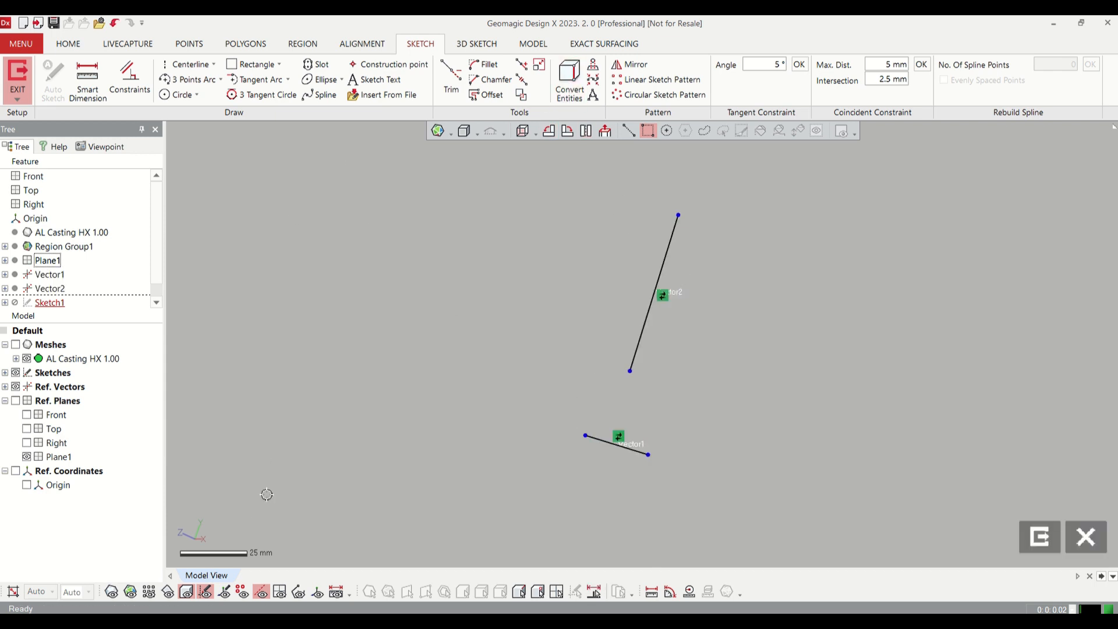
# - Hide the reference vectors and extend the long arm axis line to meet the short boss axis line
pyautogui.click(262, 592)
pyautogui.click(522, 64)
pyautogui.click(637, 355)
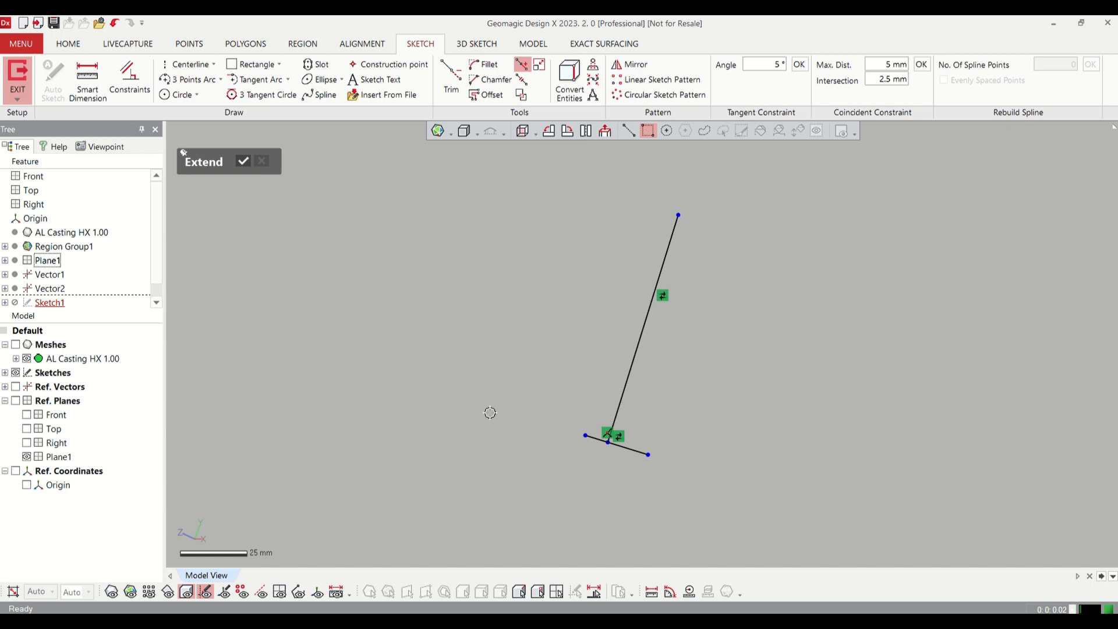
pyautogui.moveTo(573, 193)
pyautogui.mouseDown(button='right')
pyautogui.moveTo(247, 394)
pyautogui.moveTo(679, 297)
pyautogui.moveTo(759, 258)
pyautogui.moveTo(804, 209)
pyautogui.mouseUp(button='right')
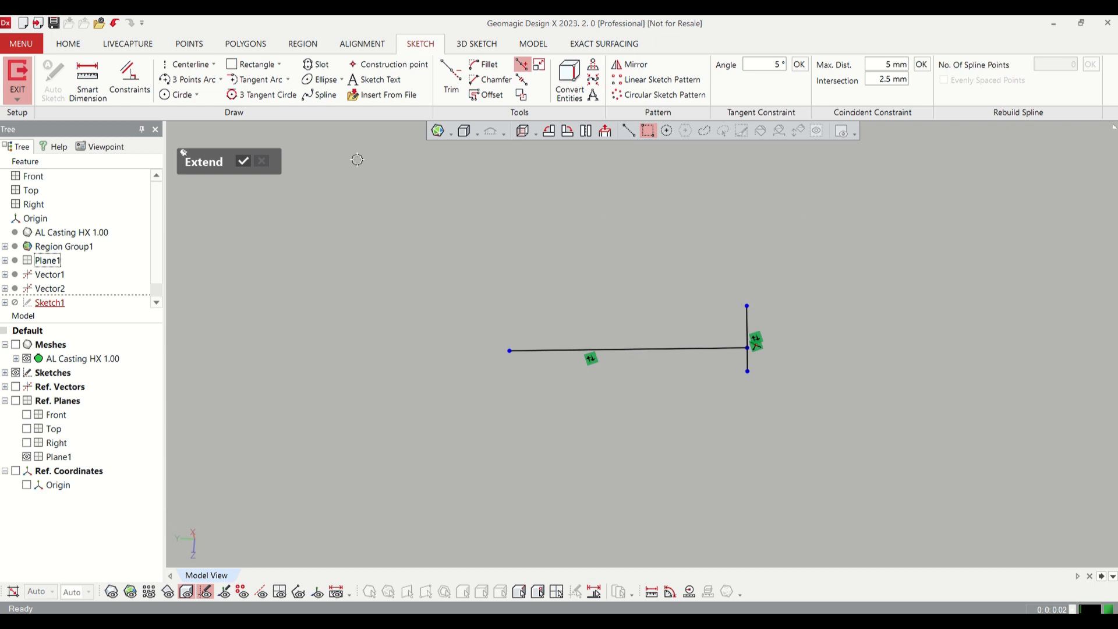
pyautogui.click(243, 165)
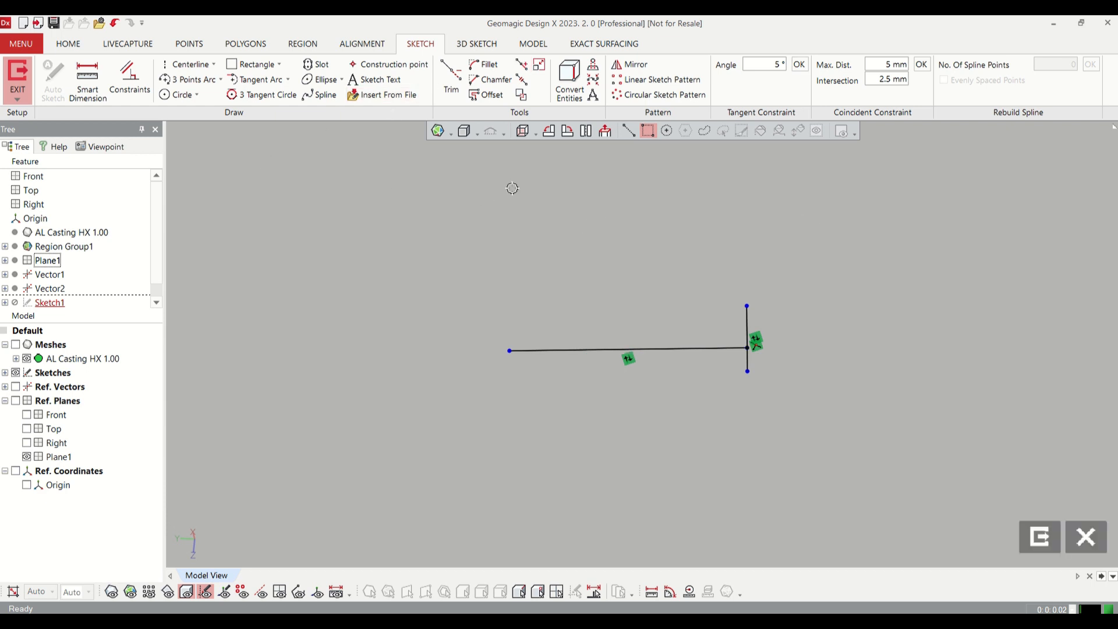
# - Lengthen the short boss axis line at both ends with Resize
pyautogui.click(540, 64)
pyautogui.moveTo(746, 304); pyautogui.dragTo(746, 233)
pyautogui.moveTo(748, 372); pyautogui.dragTo(748, 446)
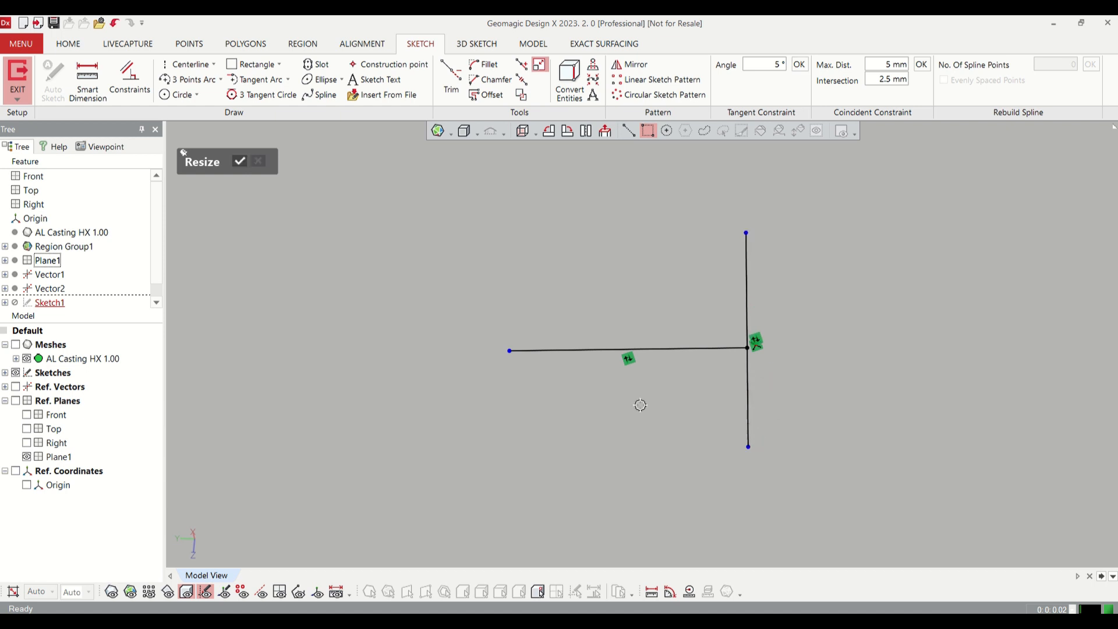
# - Accept the Resize edit, turn the short boss axis line into a construction line, and exit the sketch
pyautogui.click(241, 162)
pyautogui.click(747, 269)
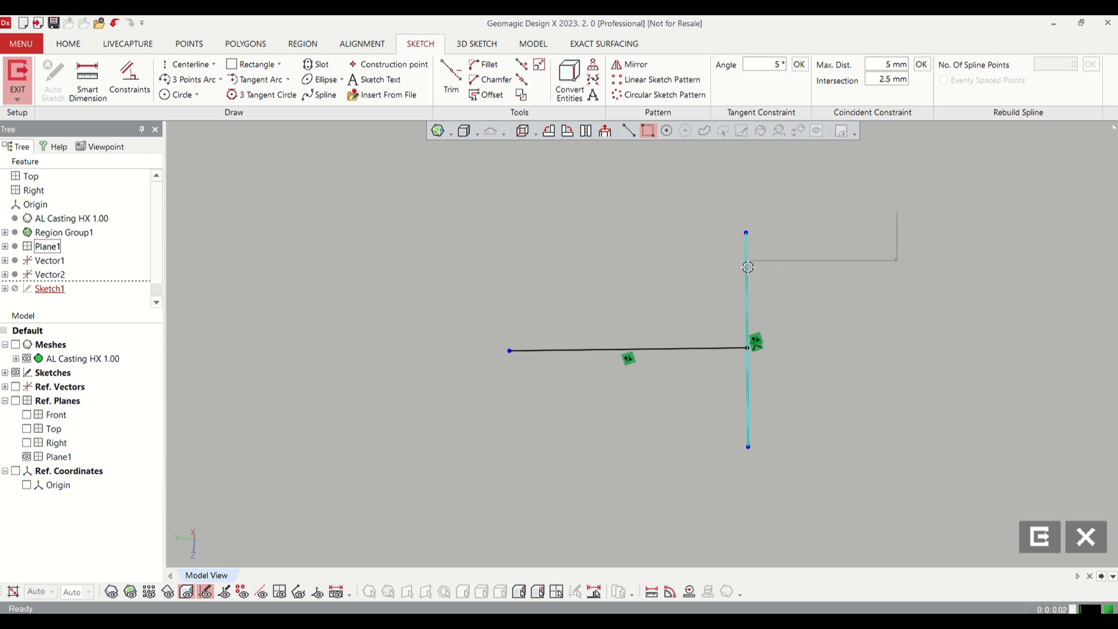
pyautogui.rightClick(747, 269)
pyautogui.click(852, 236)
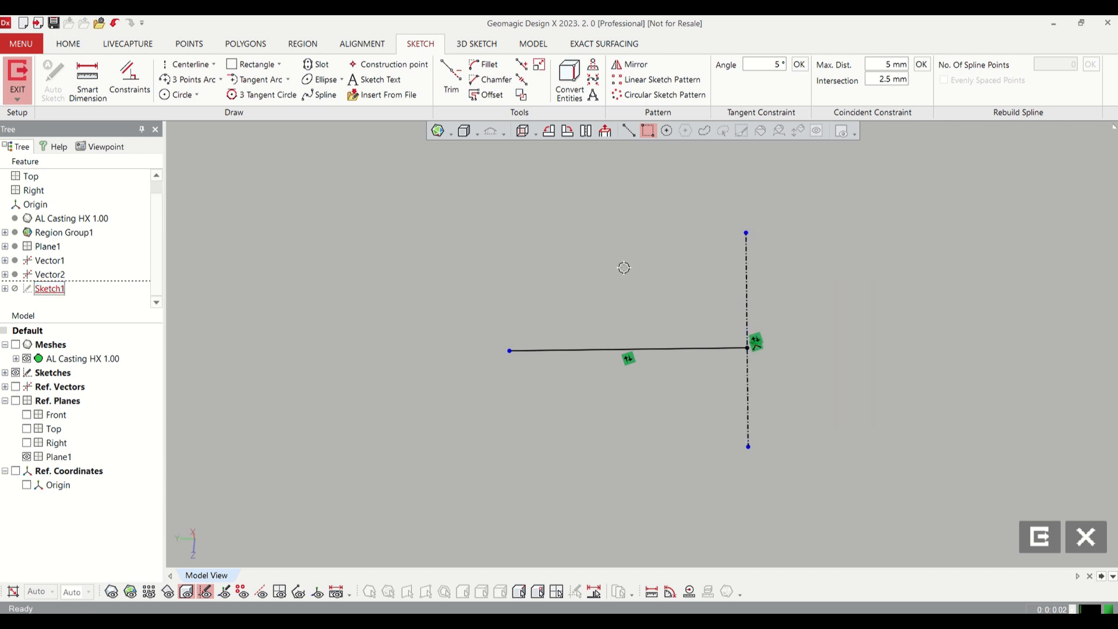
pyautogui.click(1042, 547)
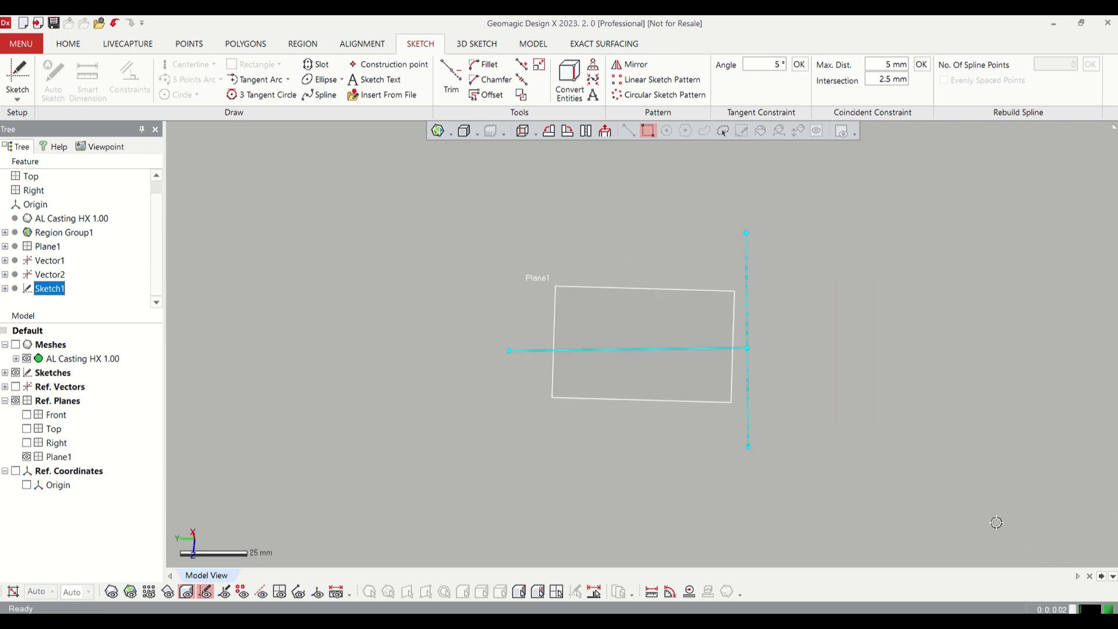
# - Start Interactive Alignment with AL Casting HX 1.00 as the moving entity, showing the mesh and hiding its regions
pyautogui.moveTo(447, 262)
pyautogui.mouseDown(button='right')
pyautogui.moveTo(642, 362)
pyautogui.moveTo(771, 256)
pyautogui.mouseUp(button='right')
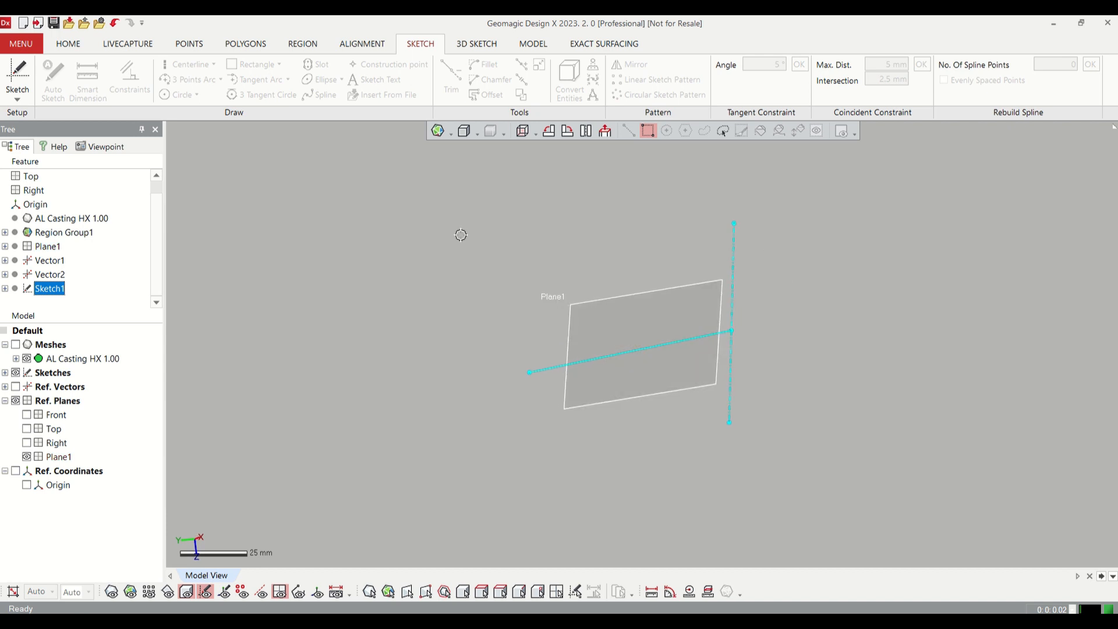
pyautogui.moveTo(404, 244); pyautogui.dragTo(396, 239, button='right')
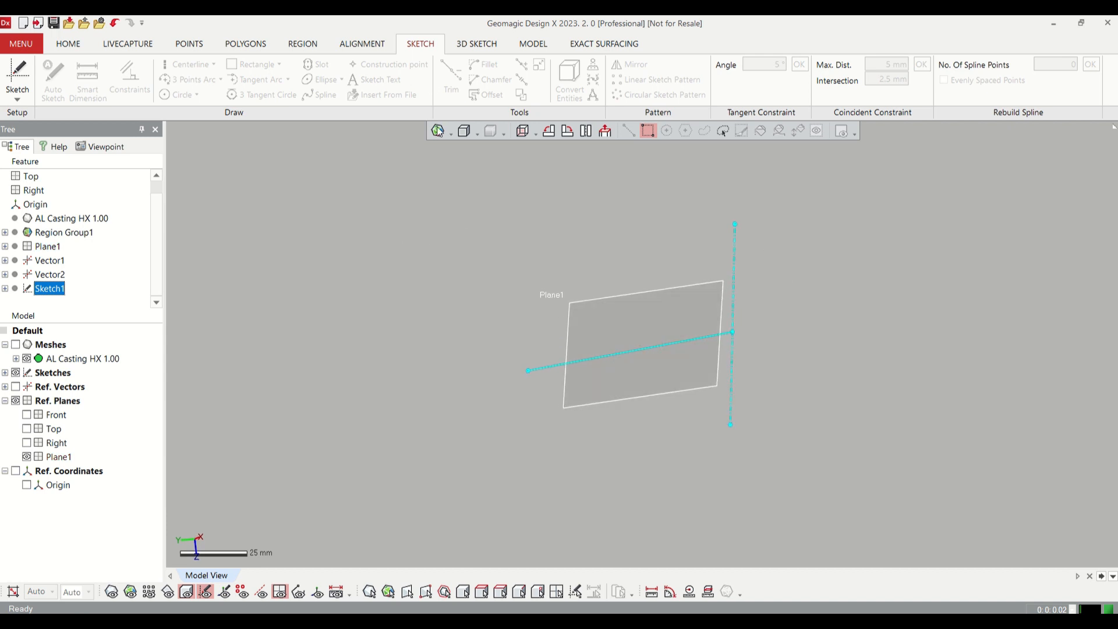
pyautogui.click(369, 47)
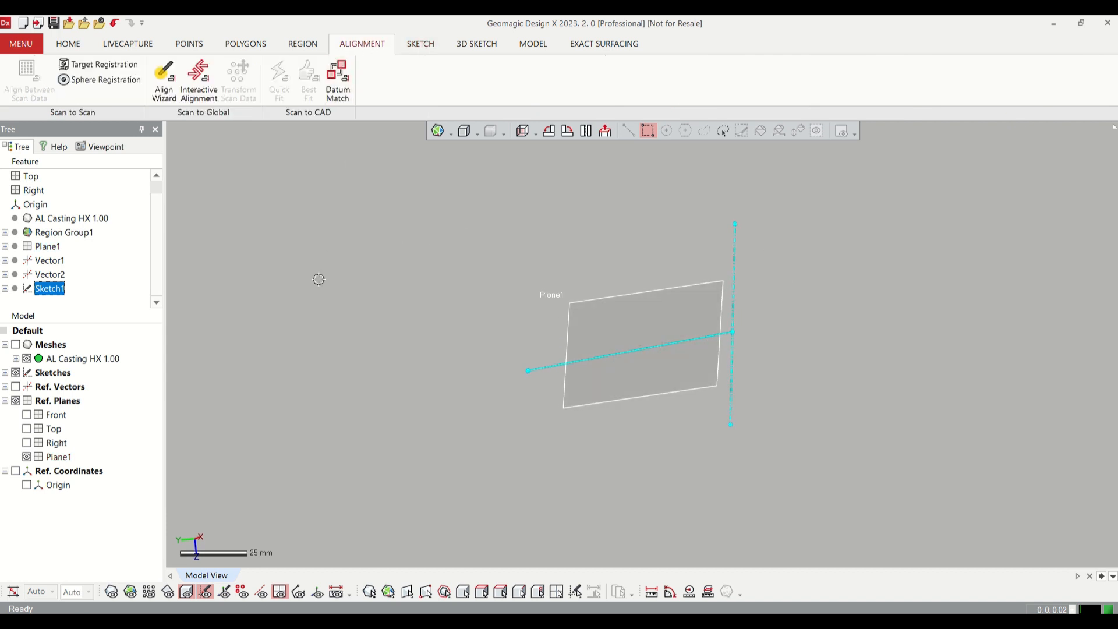
pyautogui.click(195, 76)
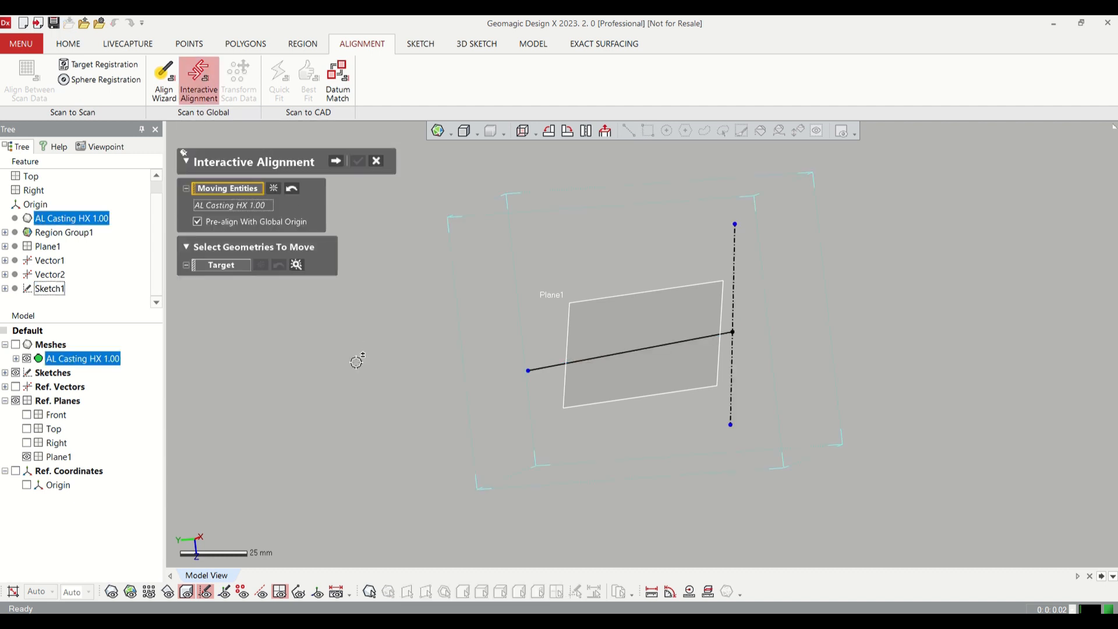
pyautogui.click(112, 592)
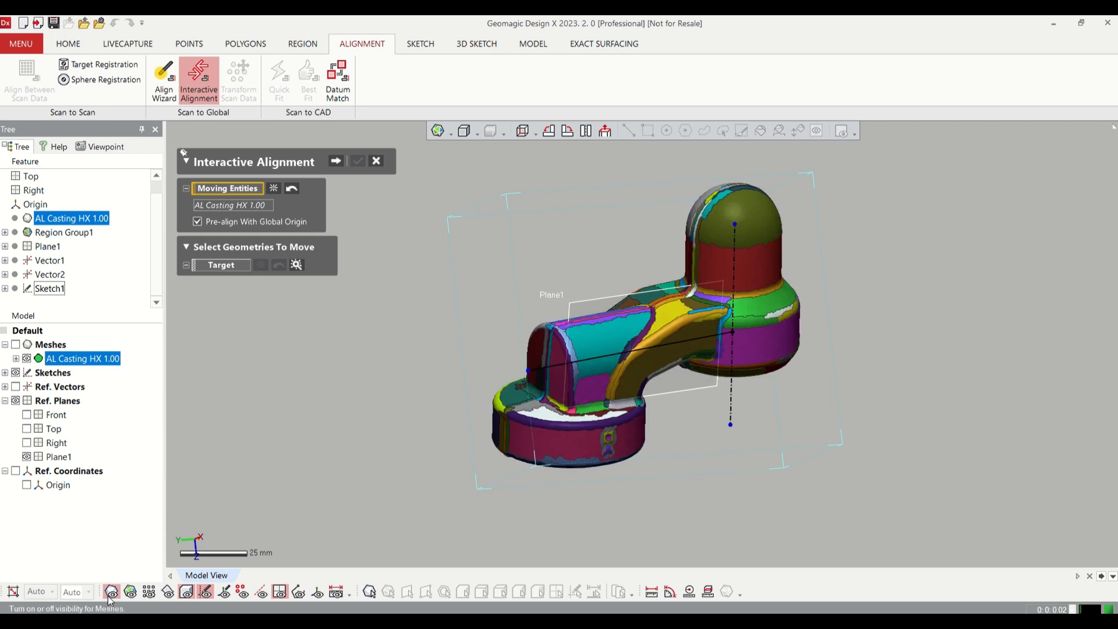
pyautogui.click(129, 591)
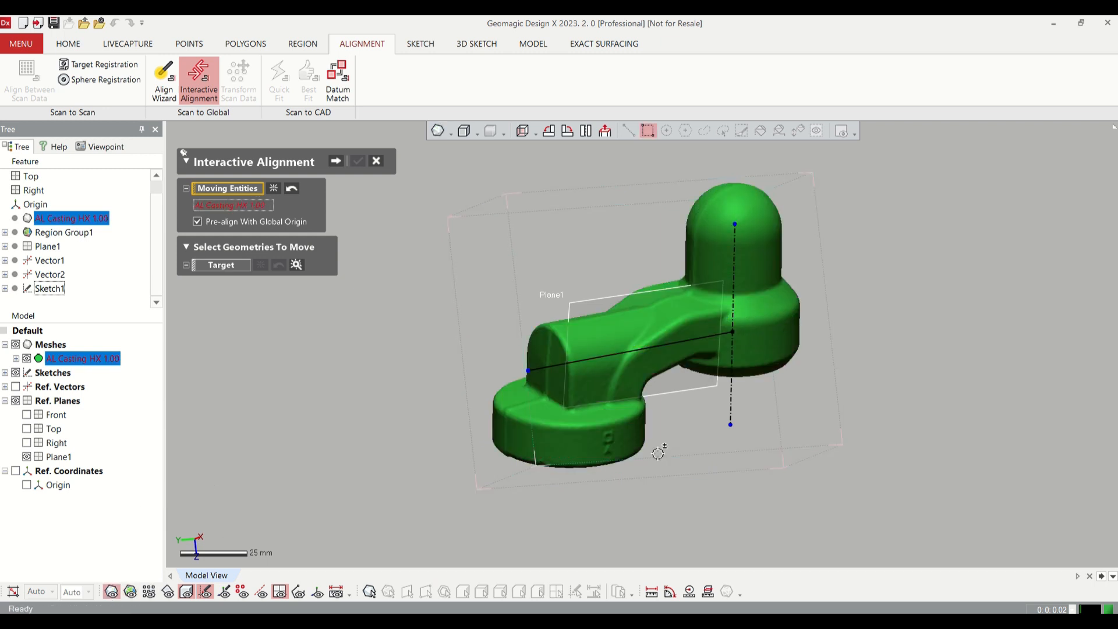
pyautogui.moveTo(776, 343); pyautogui.dragTo(762, 379, button='right')
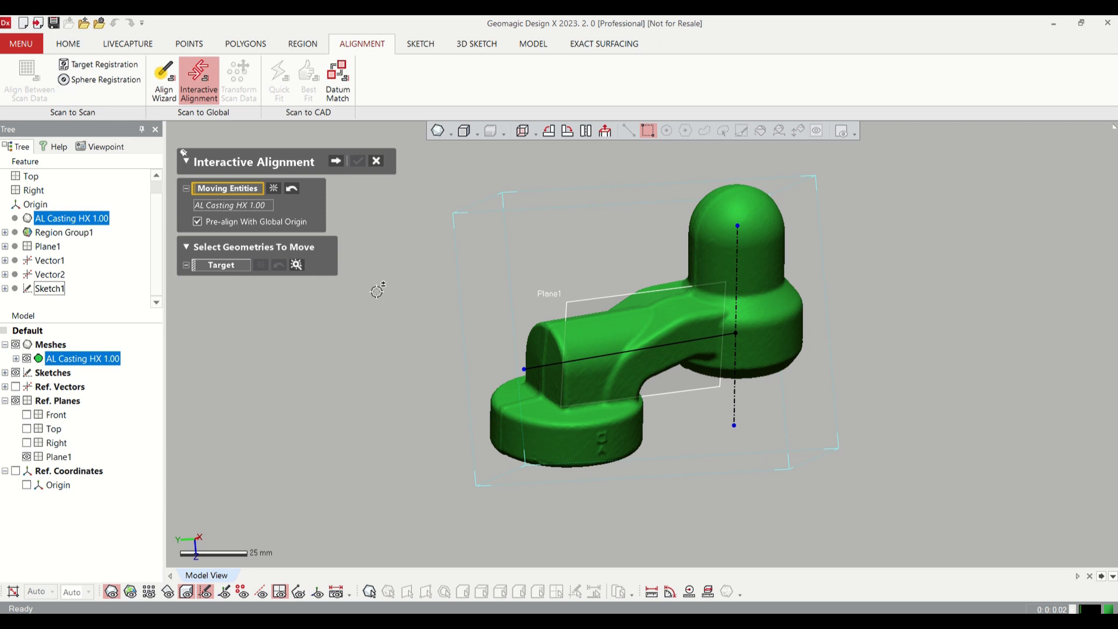
pyautogui.click(336, 162)
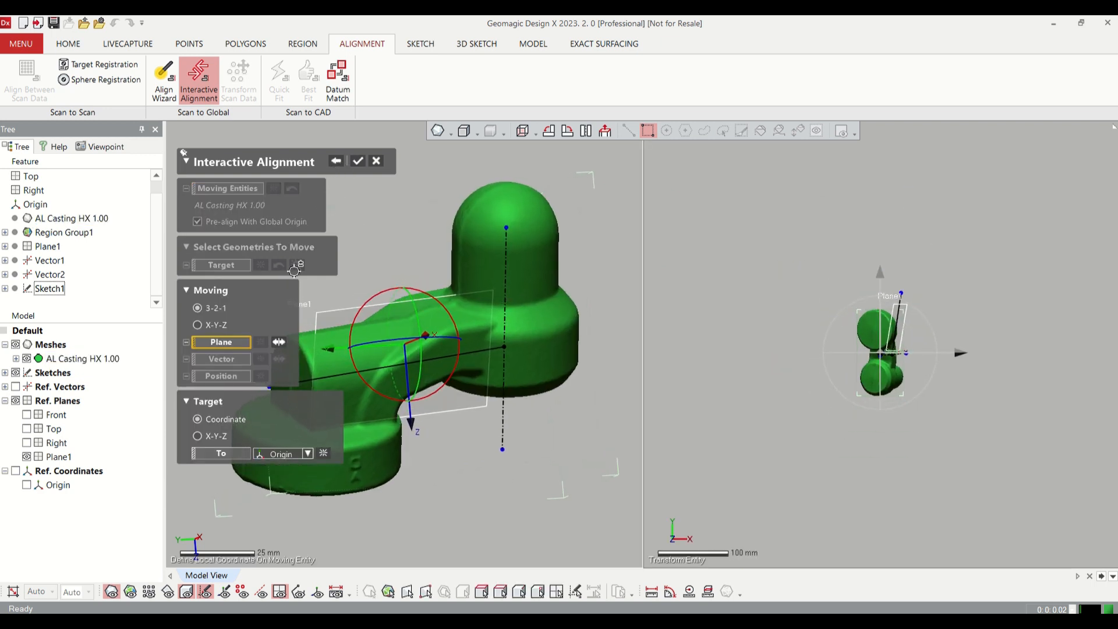
# - Assign Plane1 as the moving plane and the long arm axis line as the moving vector
pyautogui.click(457, 406)
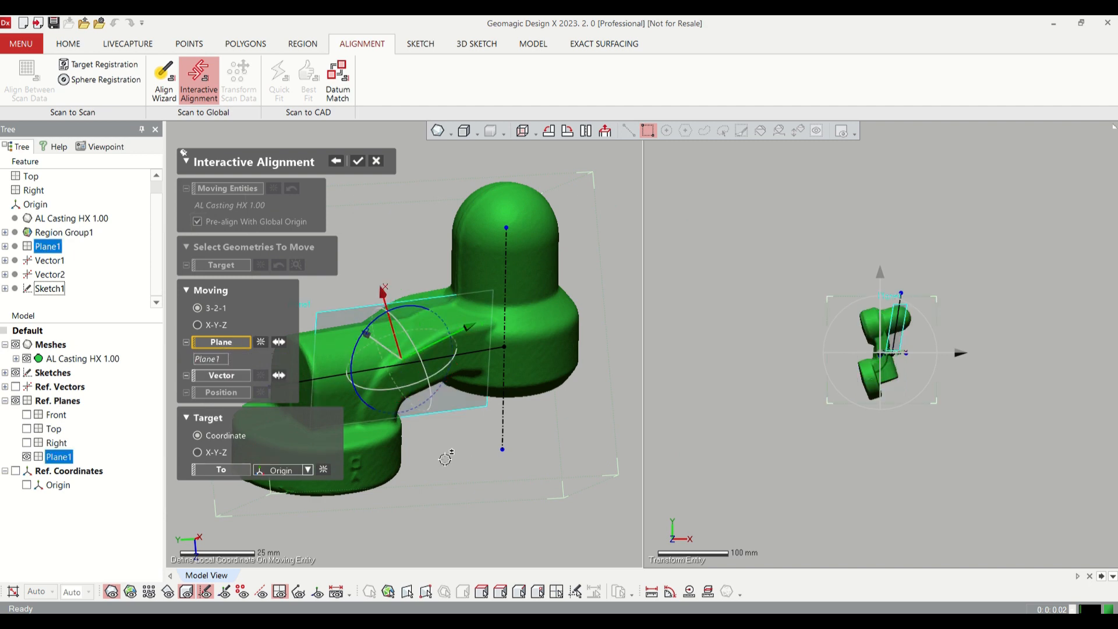
pyautogui.click(233, 378)
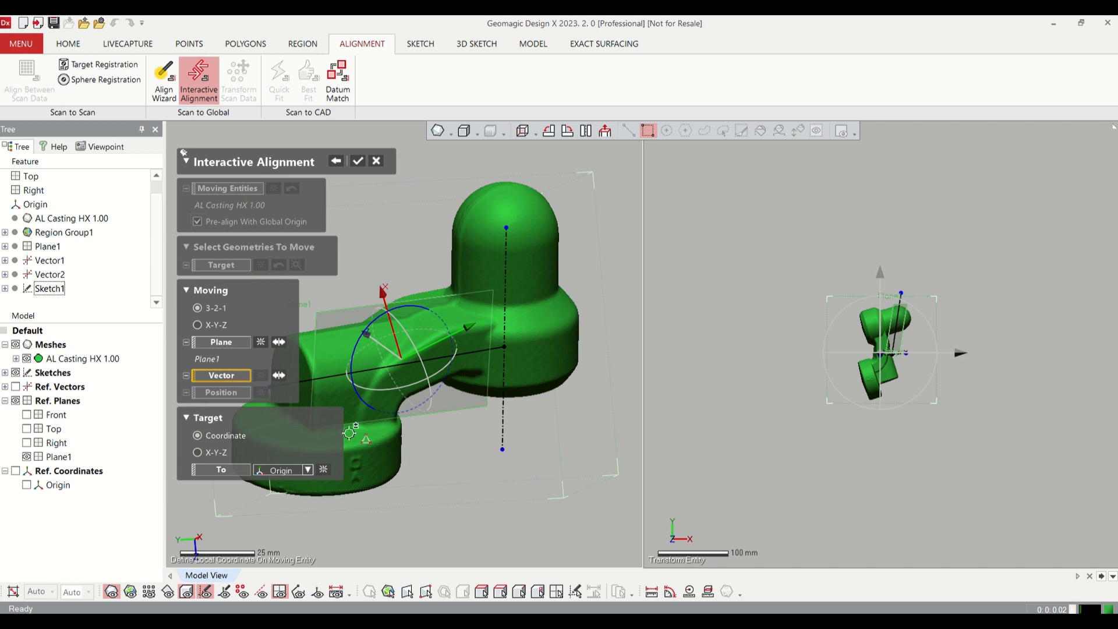
pyautogui.scroll(5, 798, 369)
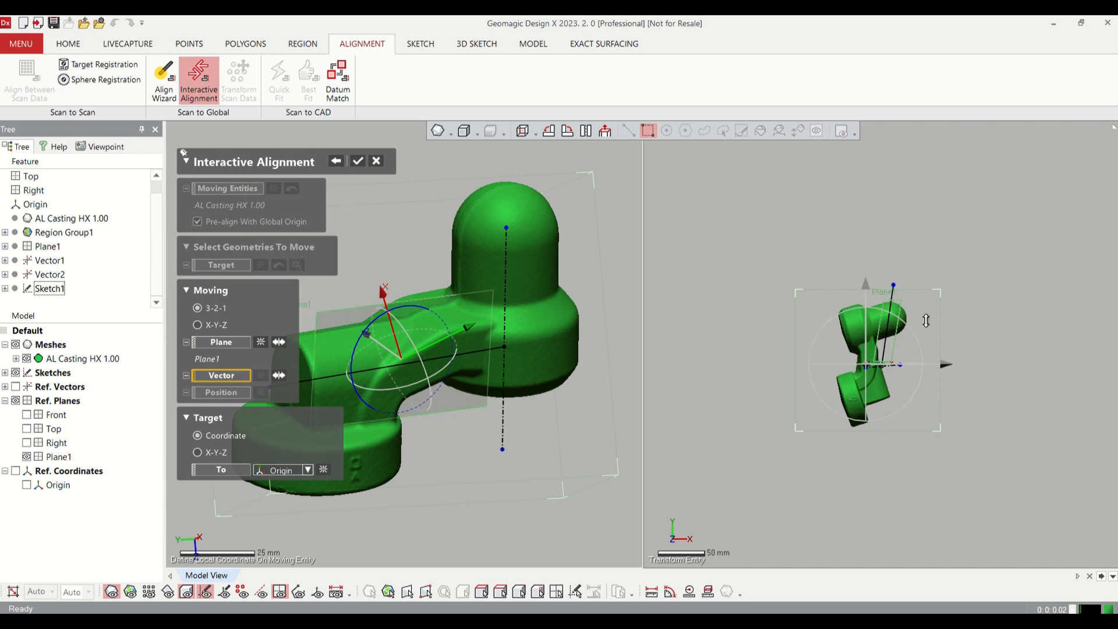
pyautogui.click(857, 250)
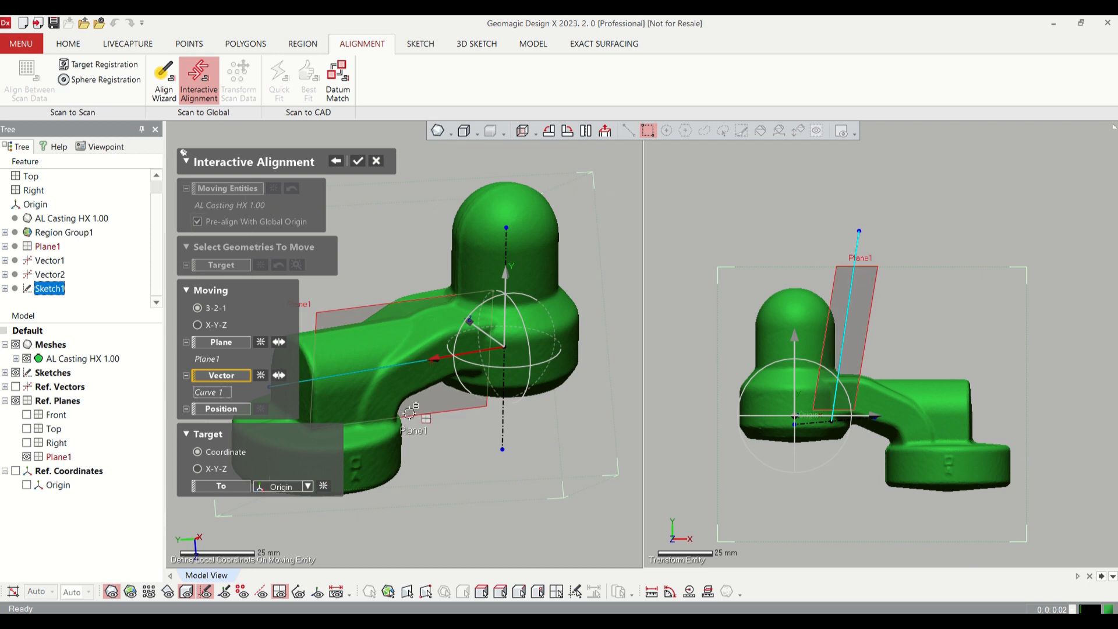
# - Use the intersection point of the two sketch lines as the moving position and apply the alignment to the origin
pyautogui.click(213, 411)
pyautogui.scroll(2, 834, 437)
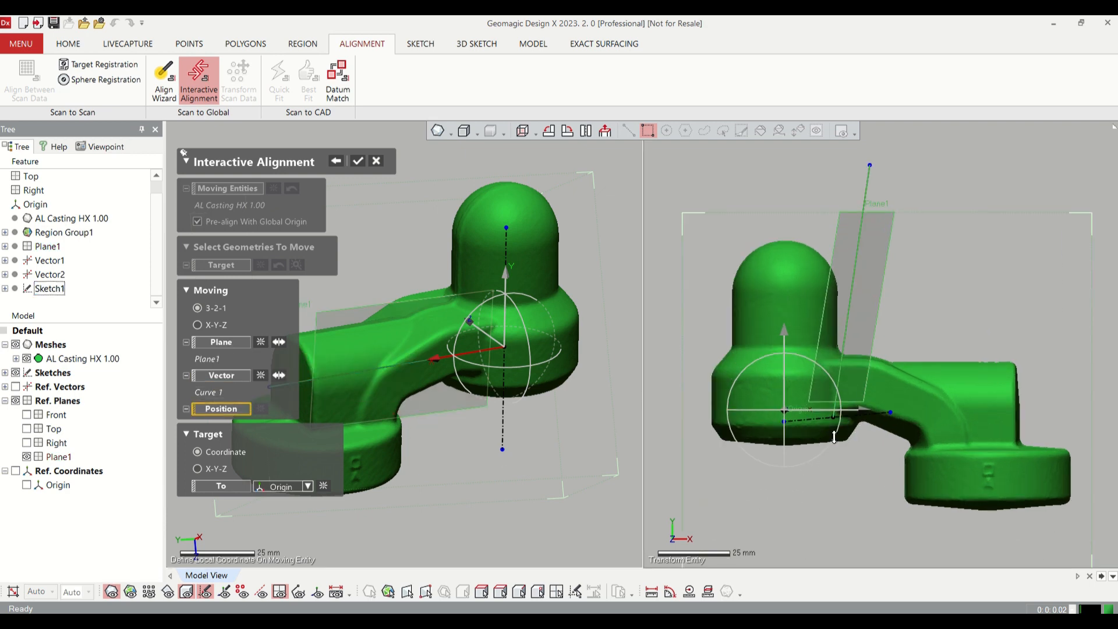
pyautogui.scroll(3, 834, 437)
pyautogui.click(836, 402)
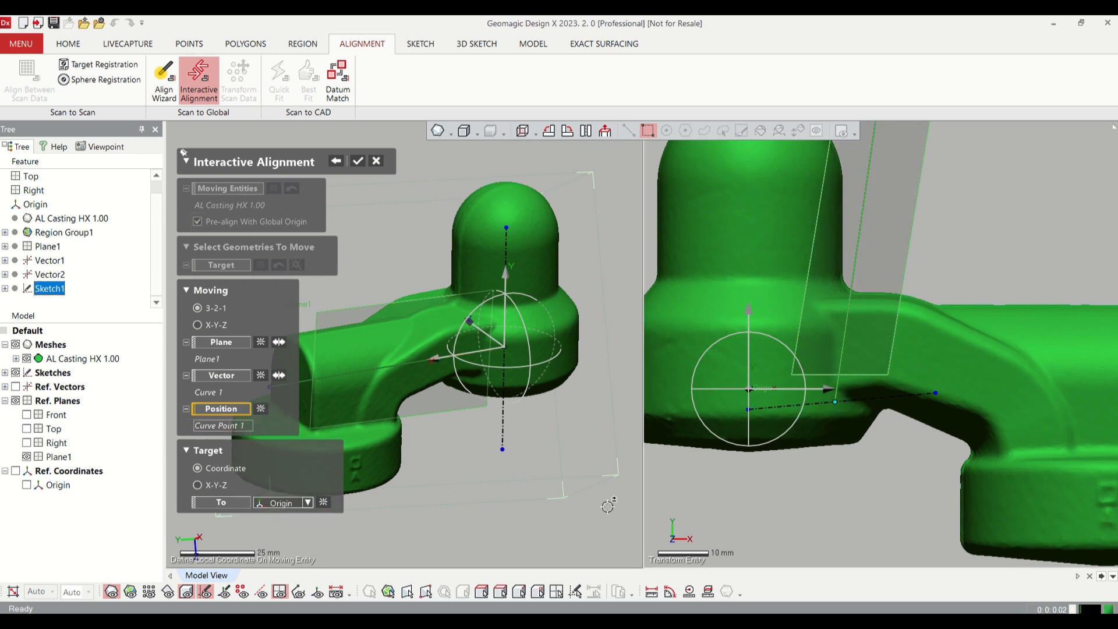
pyautogui.click(358, 163)
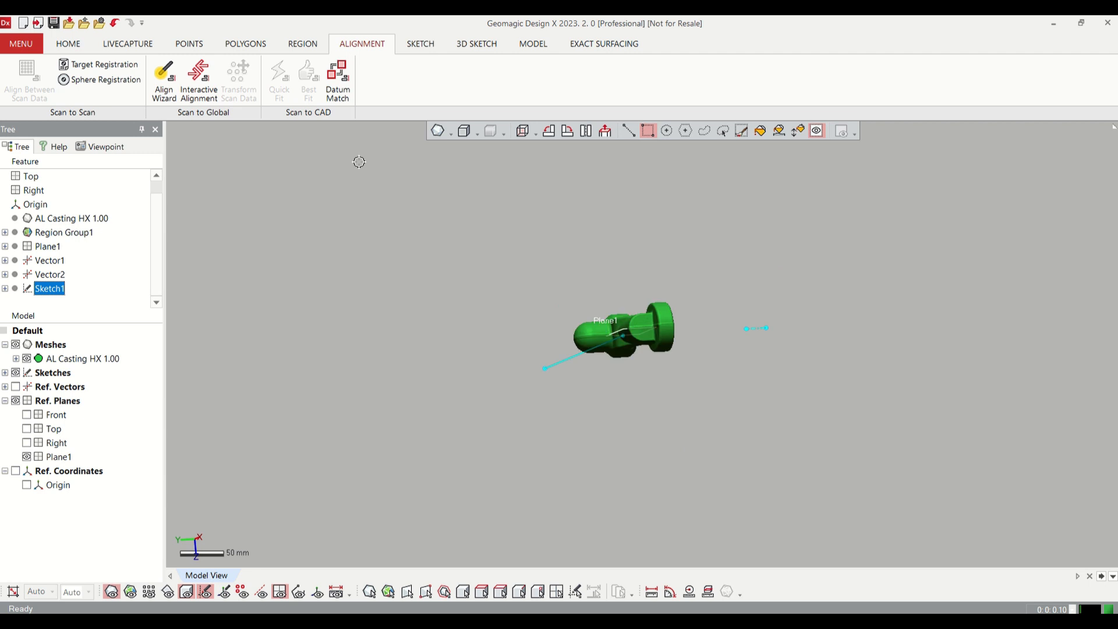
# - Set the front view and hide the reference planes and sketches so only the mesh is displayed
pyautogui.click(524, 130)
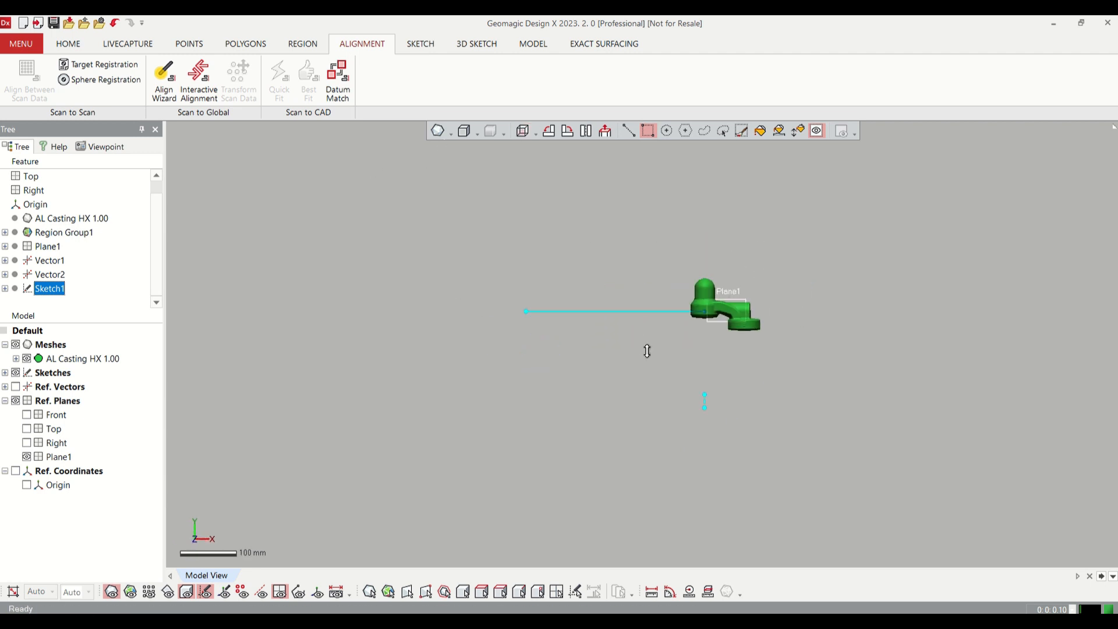
pyautogui.scroll(2, 778, 293)
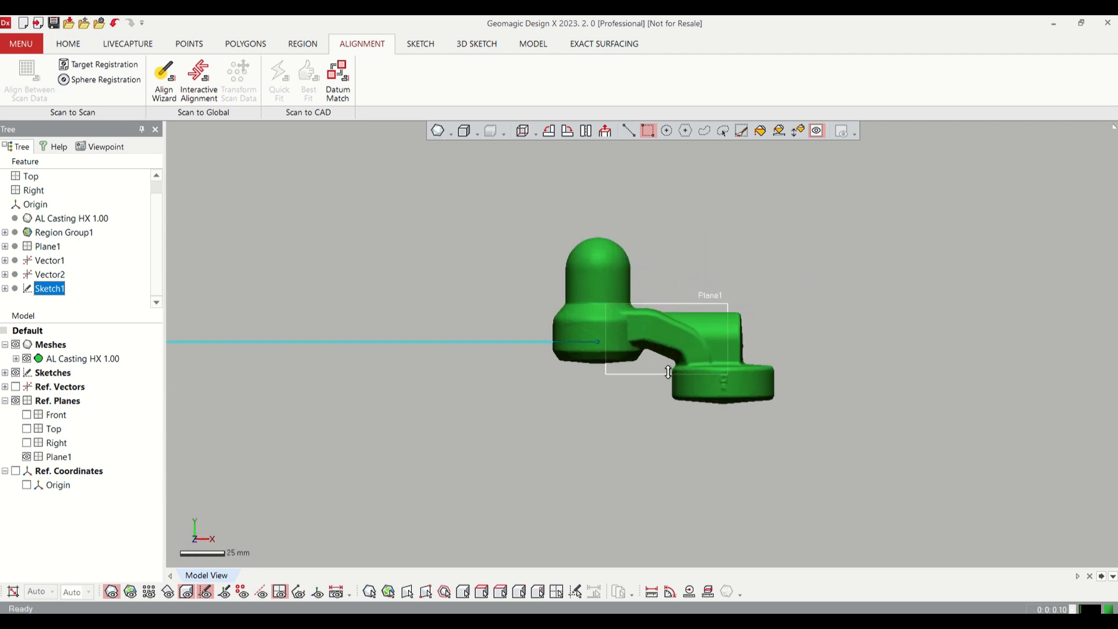
pyautogui.click(279, 593)
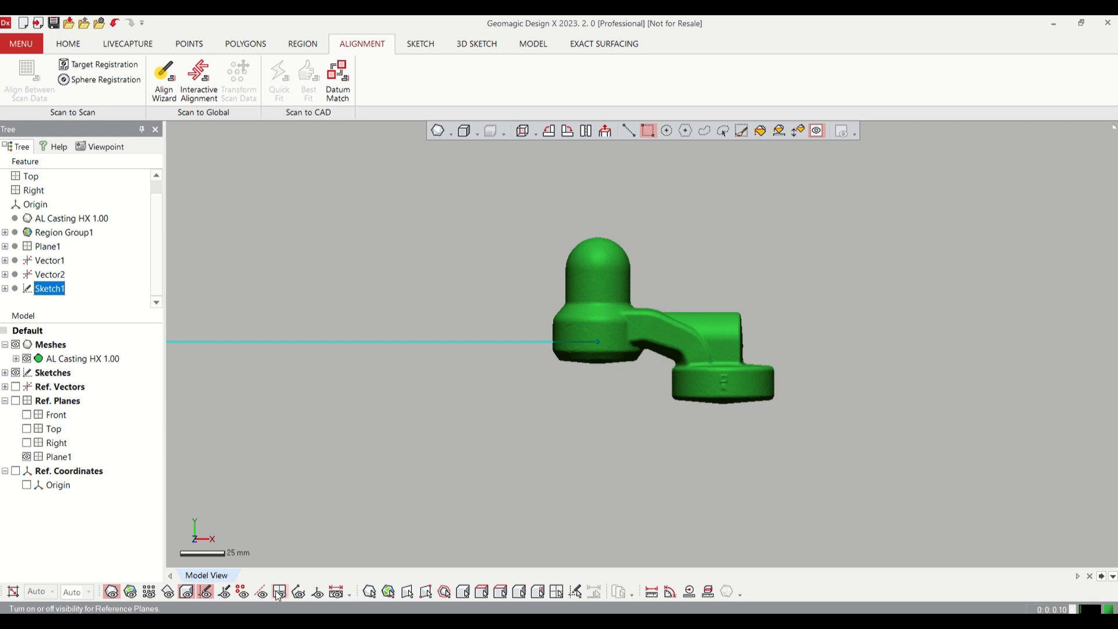
pyautogui.click(206, 593)
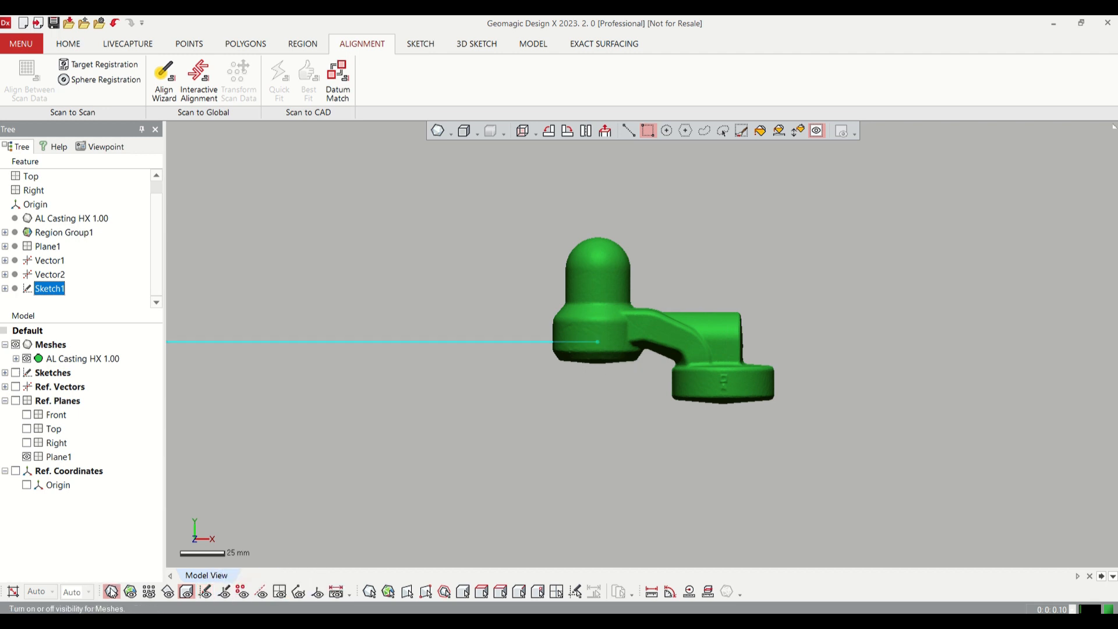
pyautogui.click(412, 472)
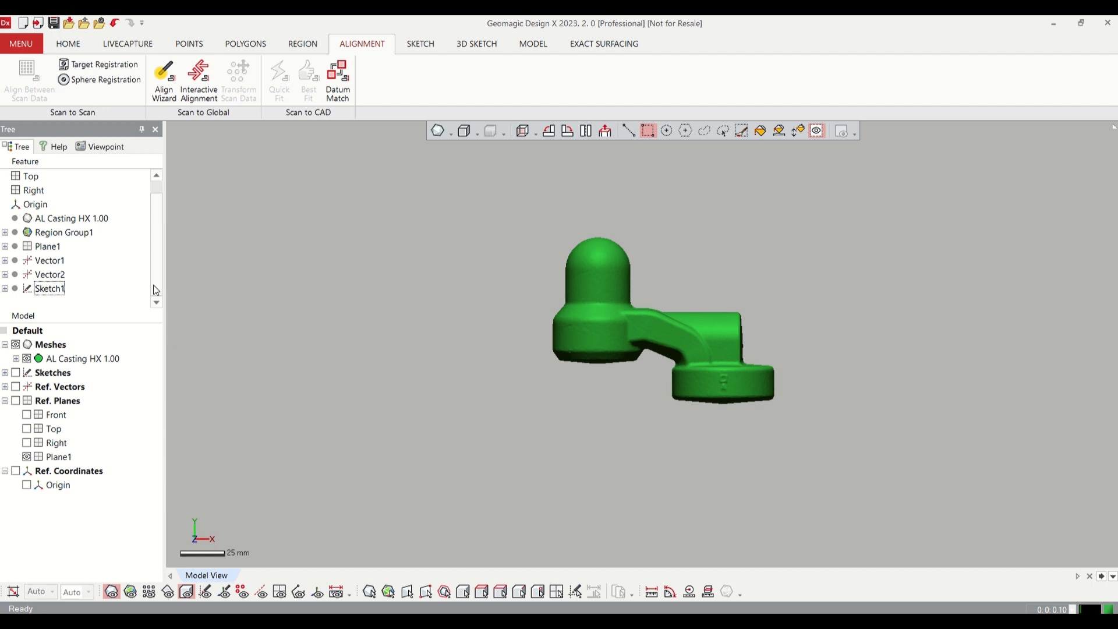
# - Delete Region Group1, Plane1, Vector1, Vector2 and Sketch1 from the feature tree
pyautogui.scroll(1, 99, 292)
pyautogui.click(64, 247)
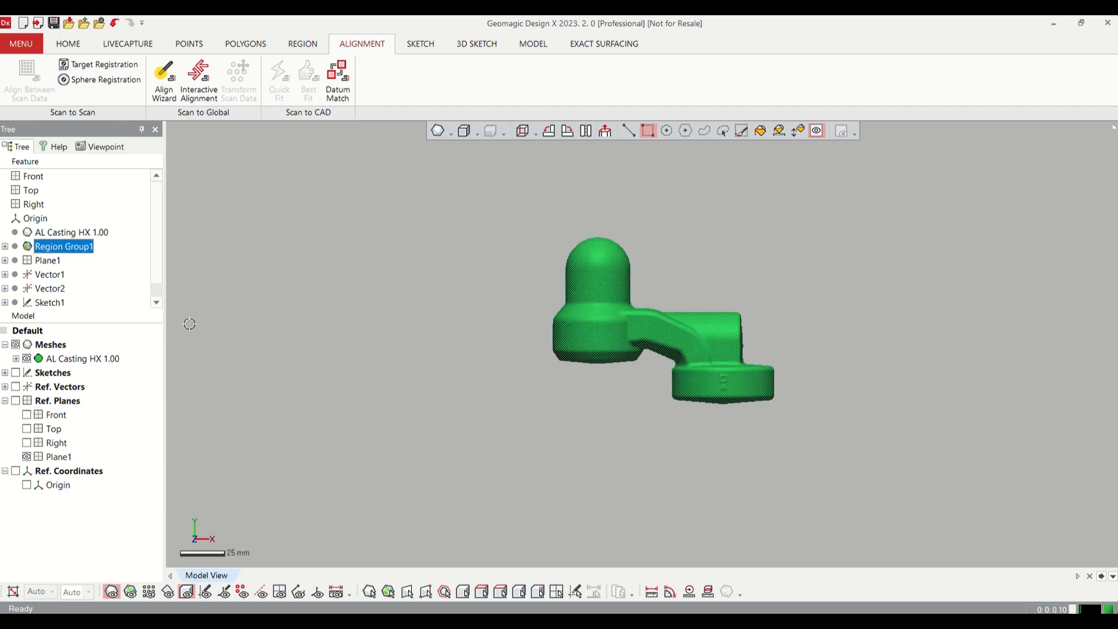
pyautogui.scroll(-1, 88, 300)
pyautogui.keyDown('shift'); pyautogui.click(39, 290); pyautogui.keyUp('shift')
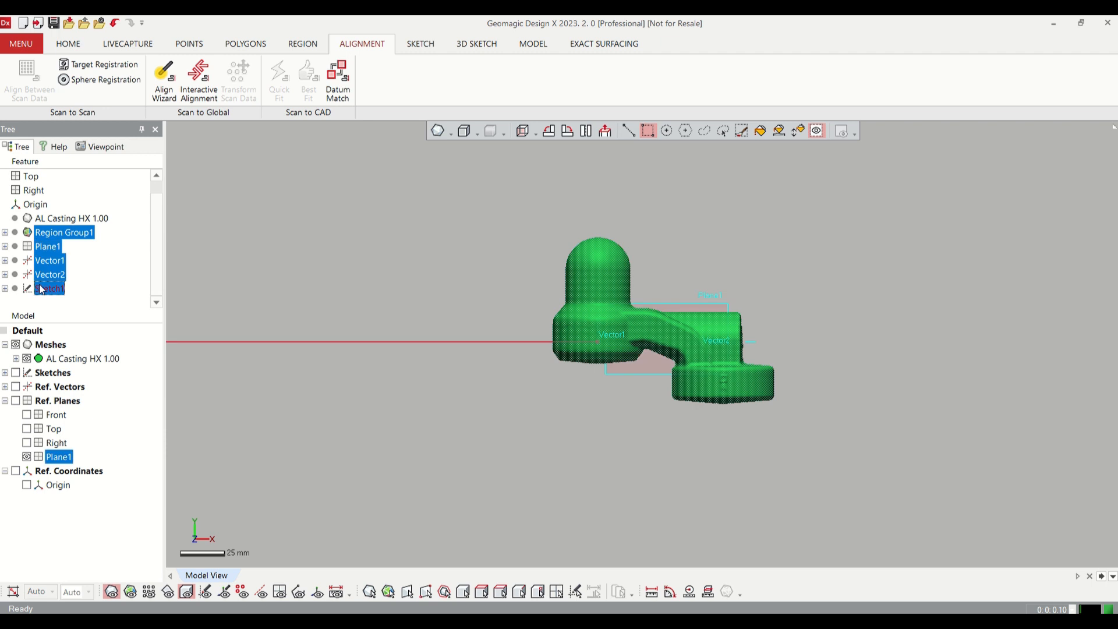
pyautogui.press('Delete')
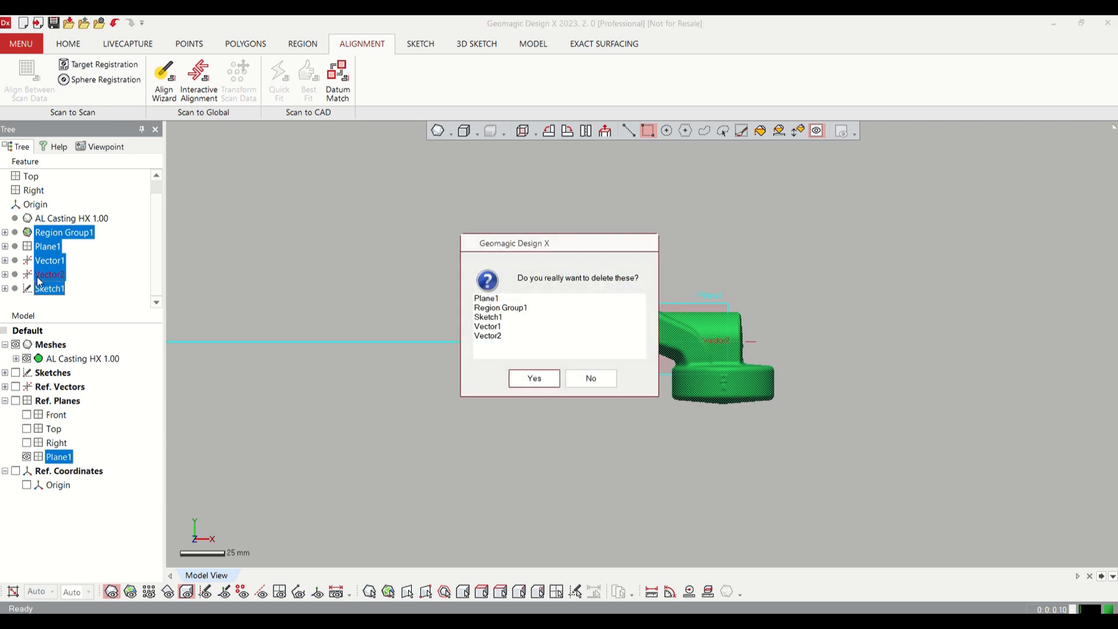
pyautogui.click(530, 381)
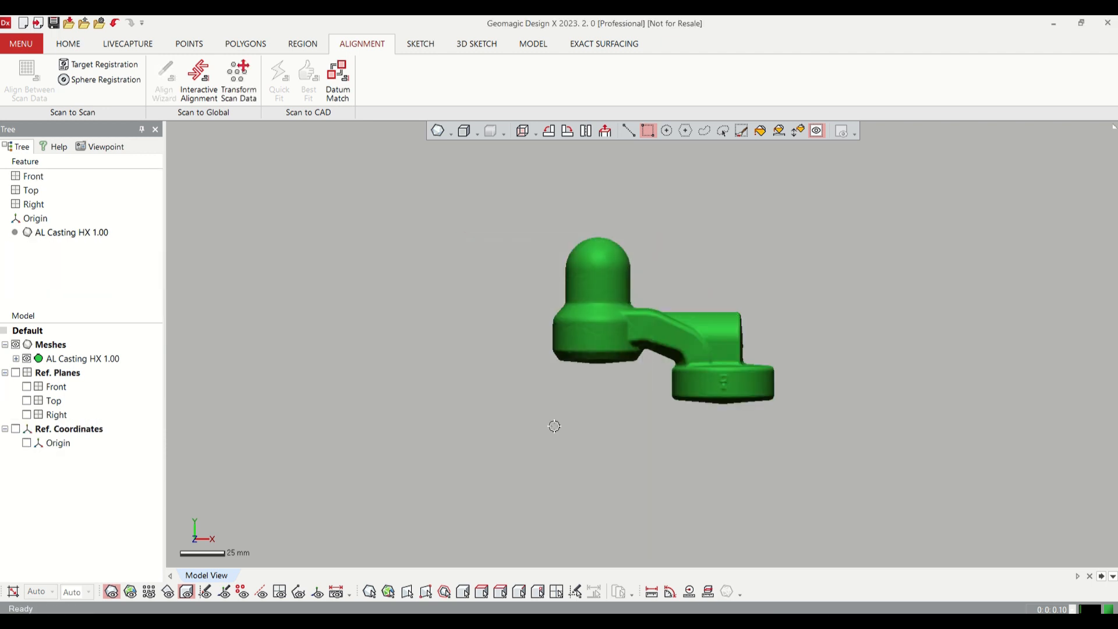
# - Rotate the casting mesh 180° about the Y axis with Transform Scan Data
pyautogui.click(238, 83)
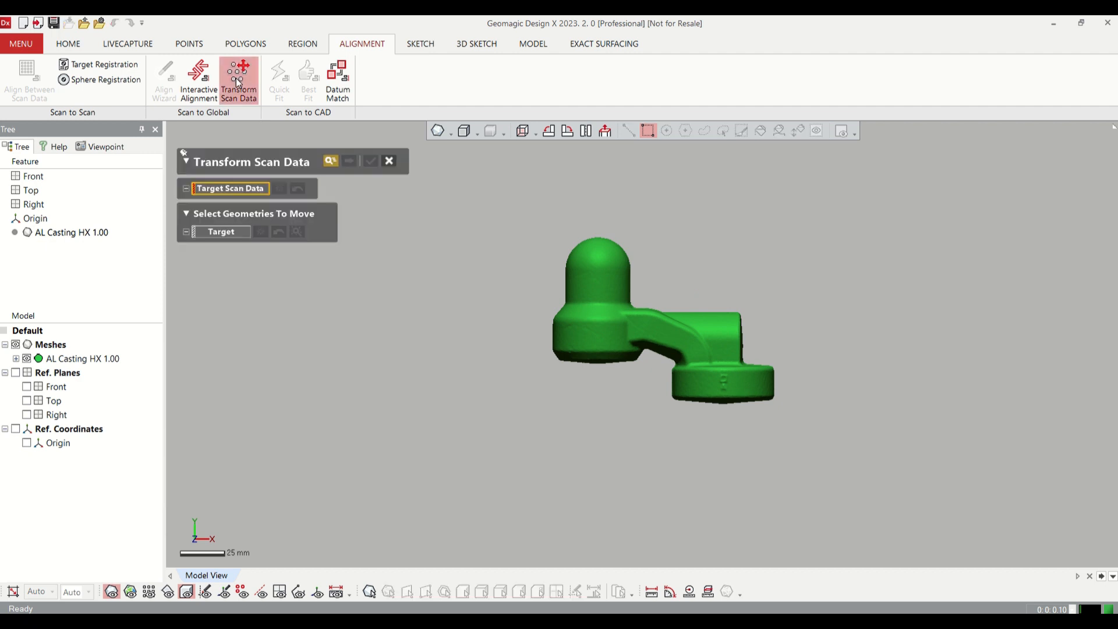
pyautogui.click(591, 283)
pyautogui.click(349, 161)
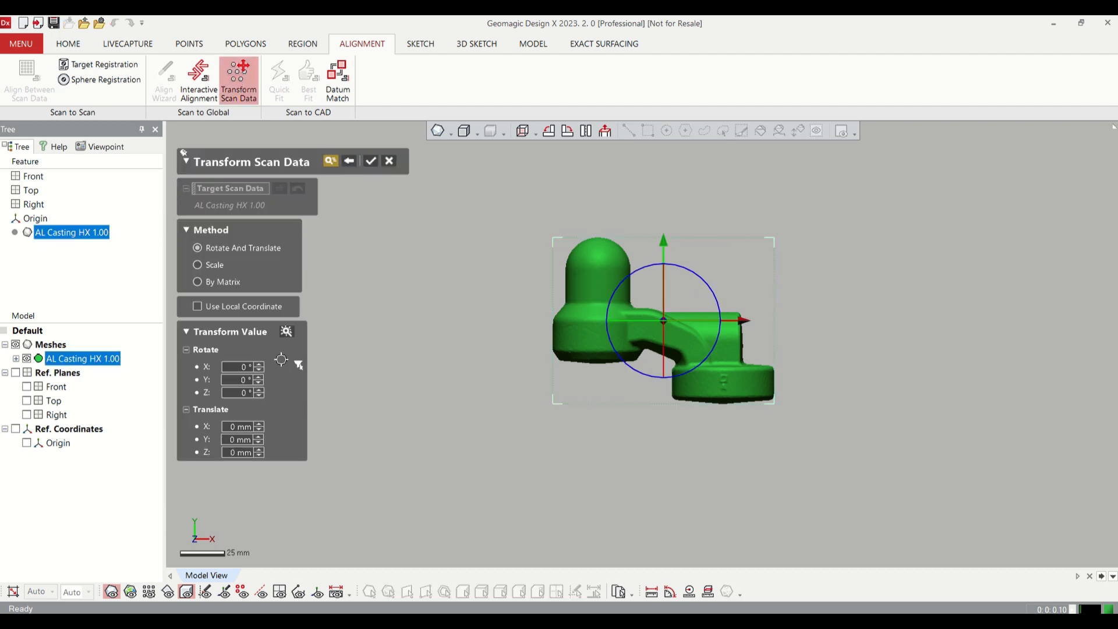
pyautogui.doubleClick(237, 381)
pyautogui.press('Return')
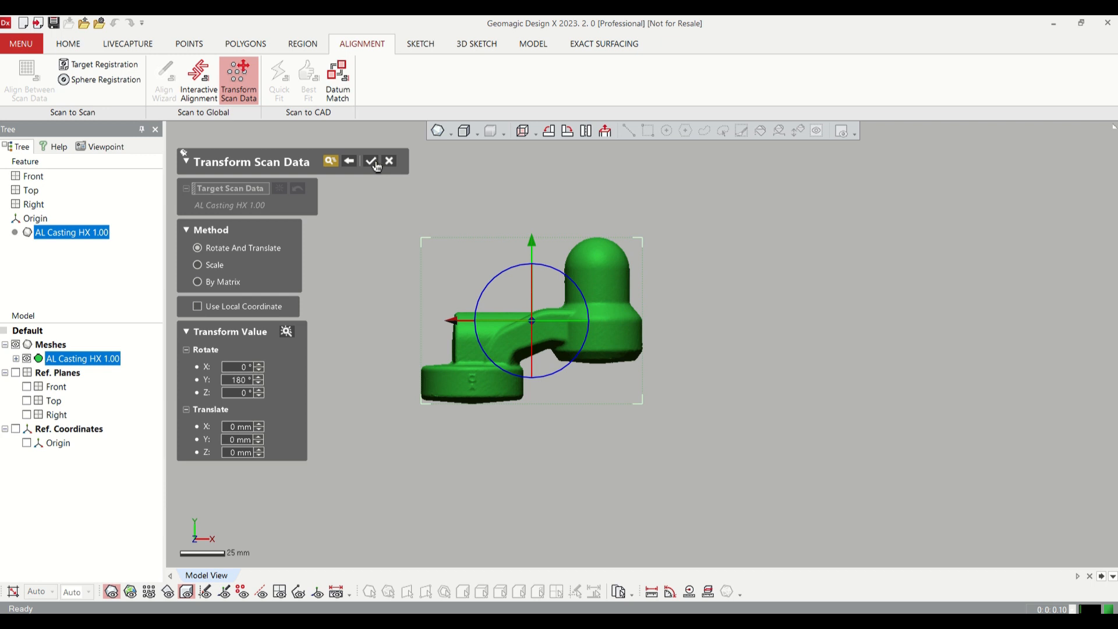
pyautogui.click(371, 161)
# - Show the Front, Top and Right reference planes
pyautogui.scroll(2, 382, 285)
pyautogui.scroll(-3, 384, 289)
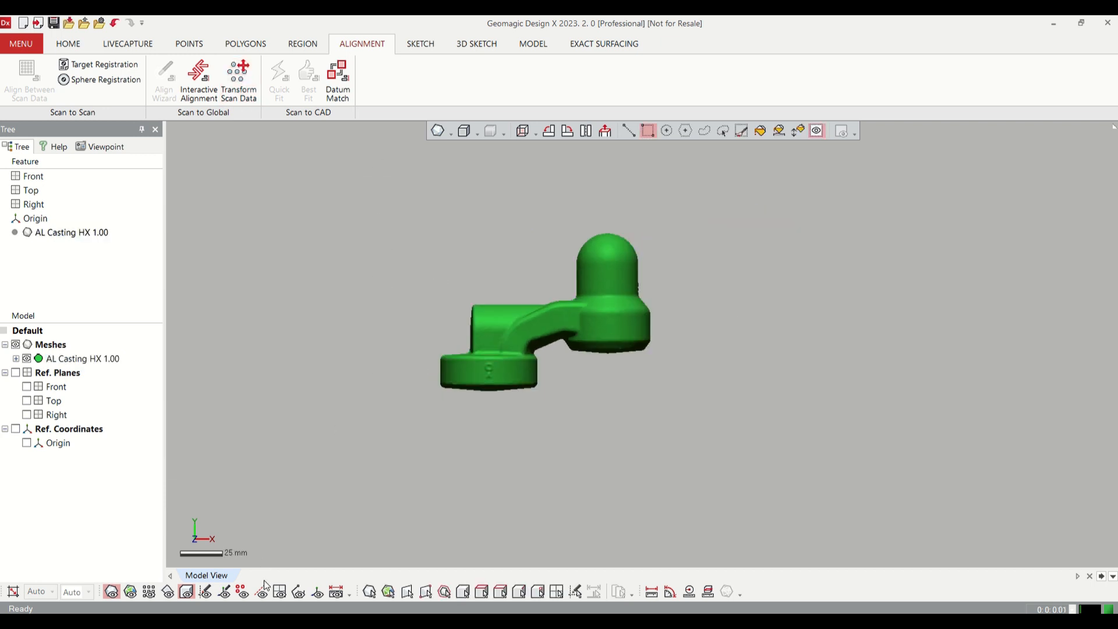
pyautogui.click(26, 386)
pyautogui.click(26, 400)
pyautogui.click(26, 415)
# - Examine the mesh's alignment to the reference planes from the side, the front and oblique angles
pyautogui.moveTo(459, 238); pyautogui.dragTo(589, 157, button='right')
pyautogui.click(536, 132)
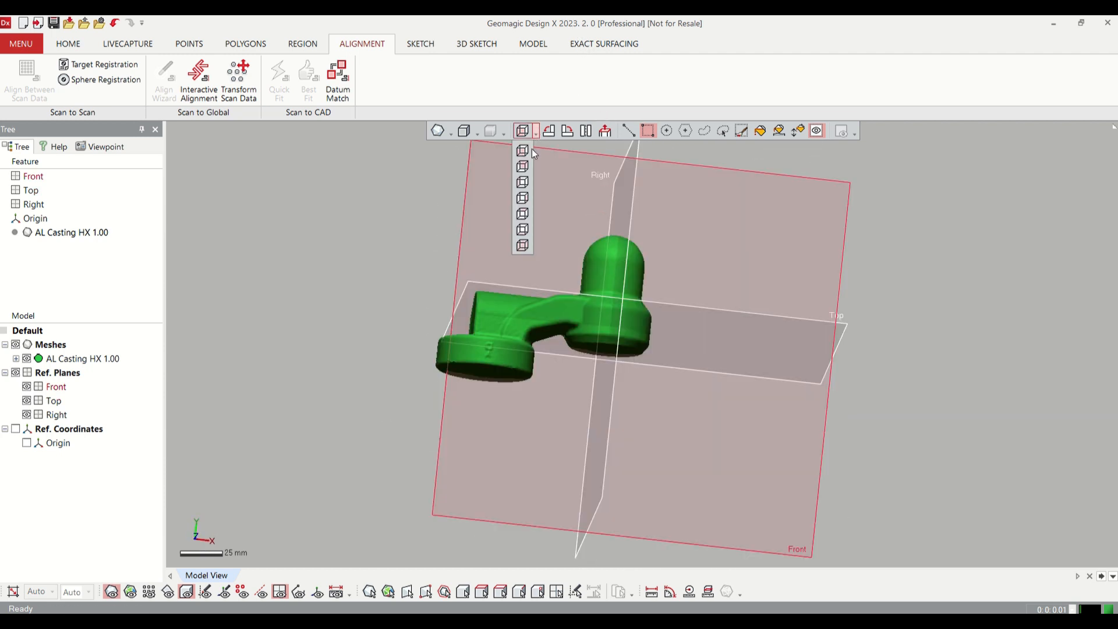
pyautogui.click(524, 198)
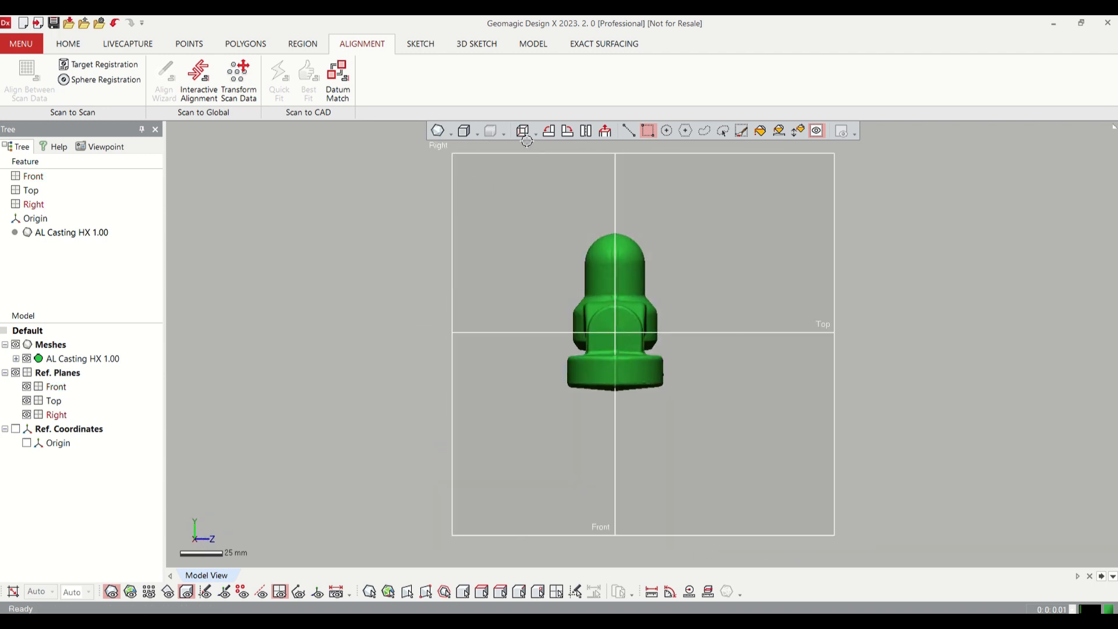
pyautogui.click(587, 131)
pyautogui.moveTo(557, 177); pyautogui.dragTo(617, 219, button='right')
pyautogui.scroll(-2, 618, 219)
pyautogui.scroll(3, 619, 195)
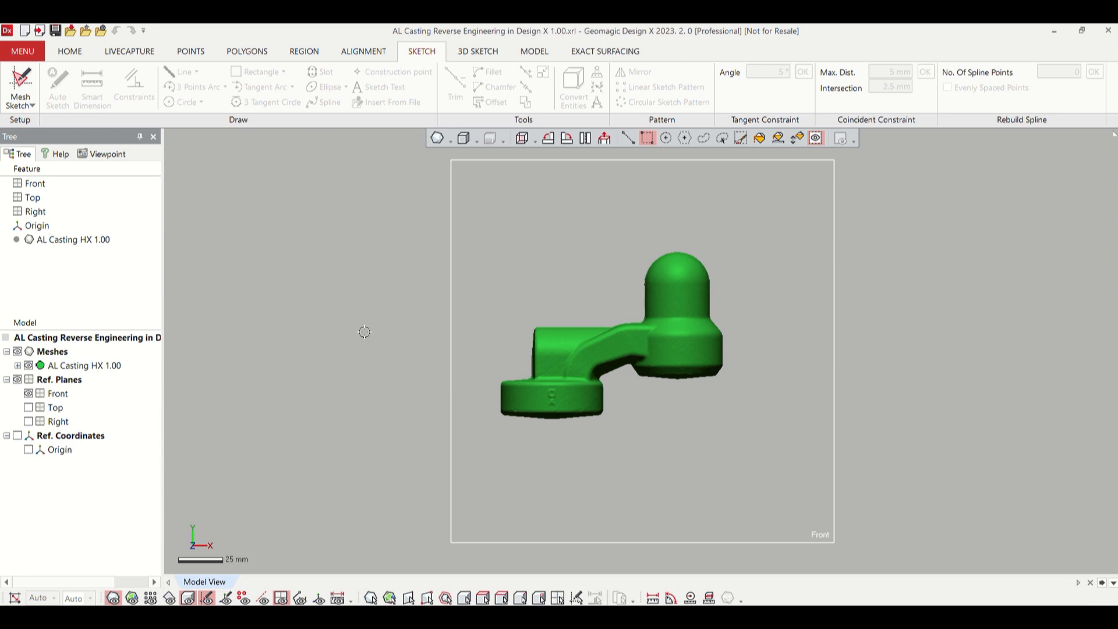
pyautogui.moveTo(781, 330); pyautogui.dragTo(512, 364, button='right')
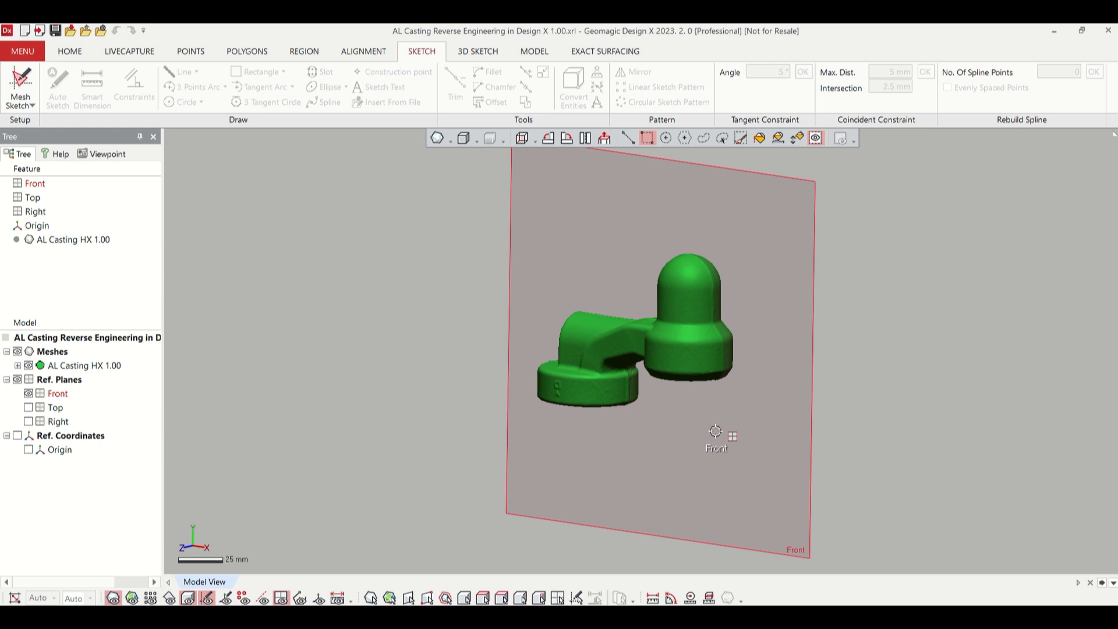
# - Create a planar mesh sketch of the casting on the Front plane with a 0 mm section offset and hide the mesh
pyautogui.moveTo(499, 439); pyautogui.dragTo(478, 430, button='right')
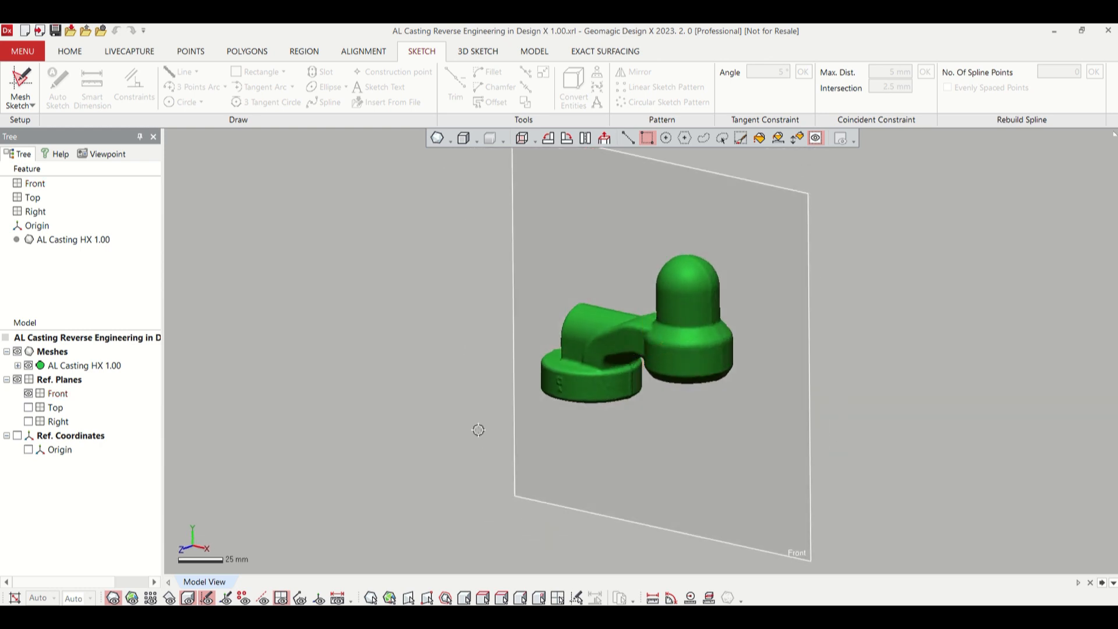
pyautogui.moveTo(442, 287); pyautogui.dragTo(487, 332, button='right')
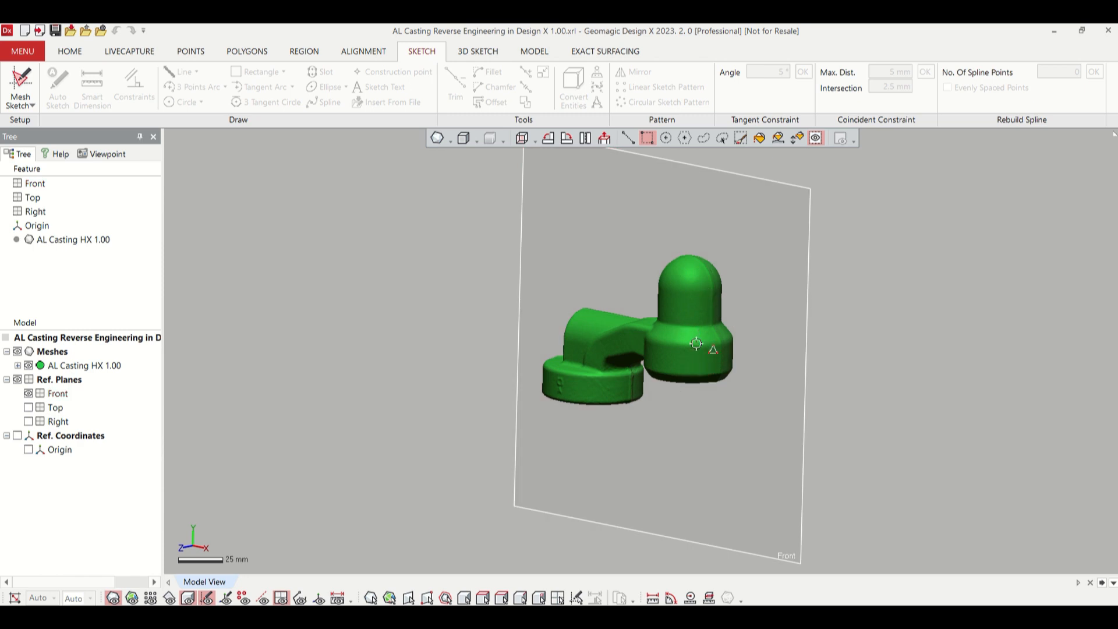
pyautogui.moveTo(448, 352); pyautogui.dragTo(666, 338, button='right')
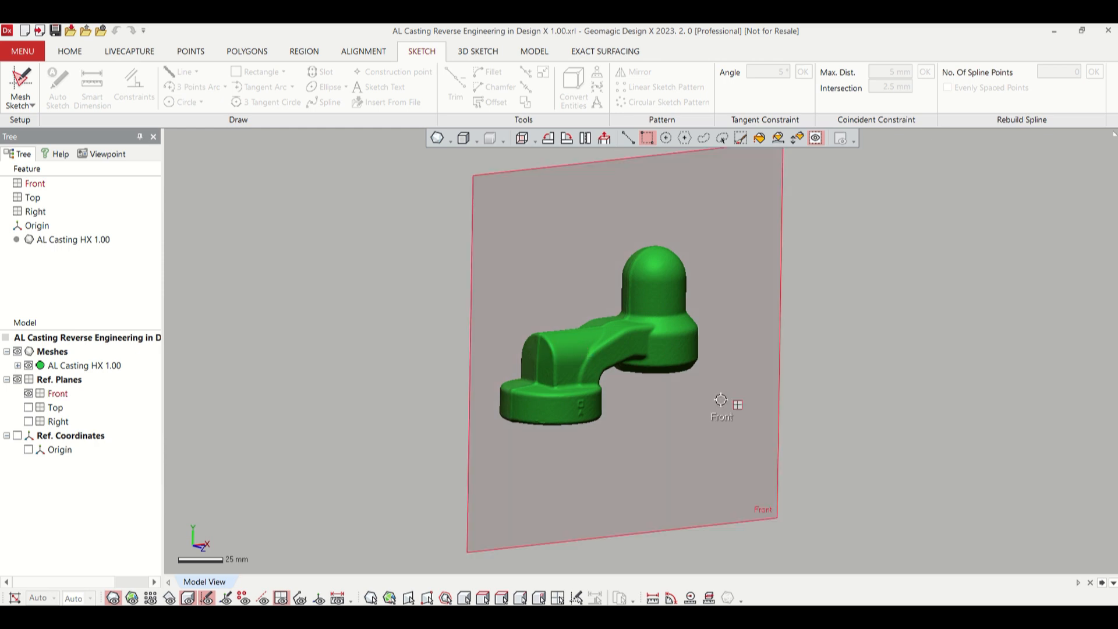
pyautogui.moveTo(764, 387)
pyautogui.mouseDown(button='right')
pyautogui.moveTo(595, 387)
pyautogui.moveTo(627, 395)
pyautogui.moveTo(635, 346)
pyautogui.mouseUp(button='right')
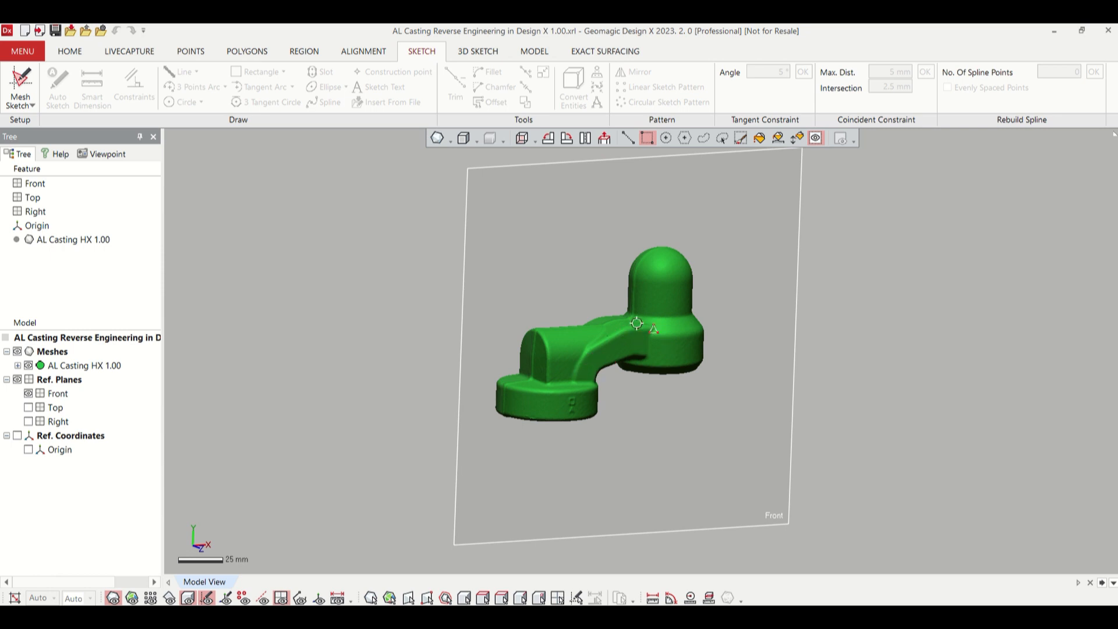
pyautogui.moveTo(668, 349)
pyautogui.mouseDown(button='right')
pyautogui.moveTo(629, 353)
pyautogui.moveTo(519, 317)
pyautogui.moveTo(639, 400)
pyautogui.moveTo(495, 379)
pyautogui.moveTo(658, 402)
pyautogui.moveTo(776, 367)
pyautogui.mouseUp(button='right')
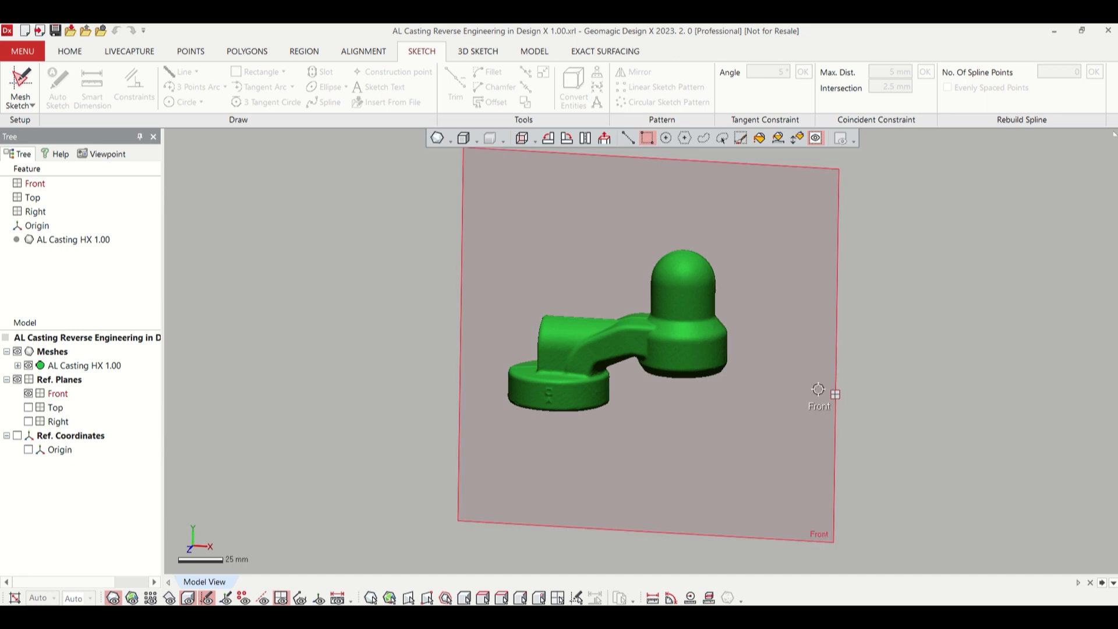
pyautogui.click(722, 190)
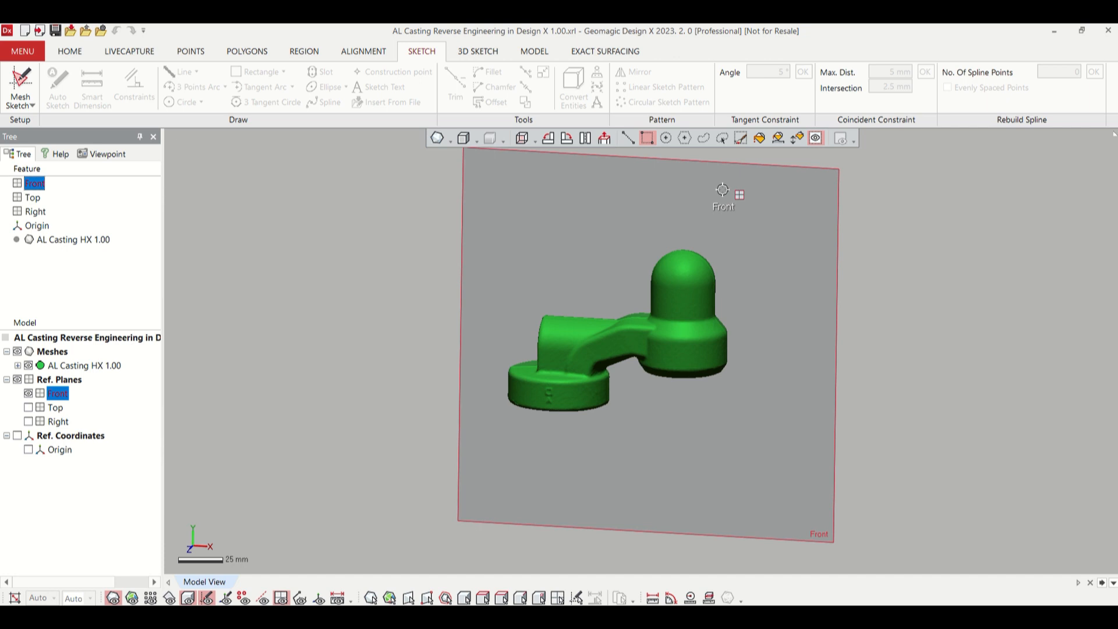
pyautogui.click(18, 82)
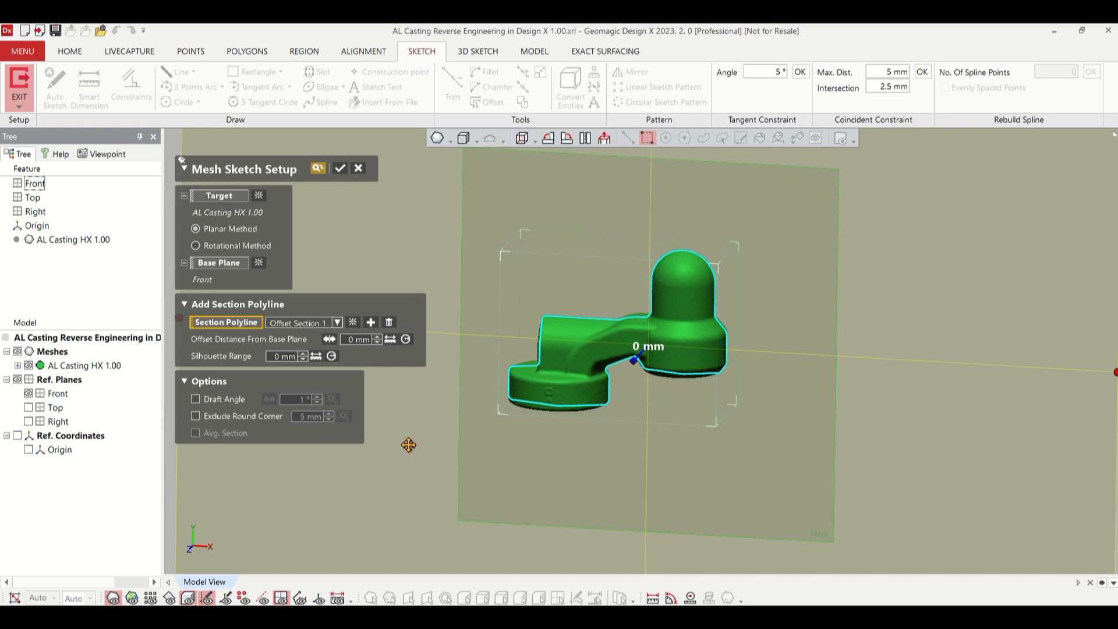
pyautogui.click(340, 169)
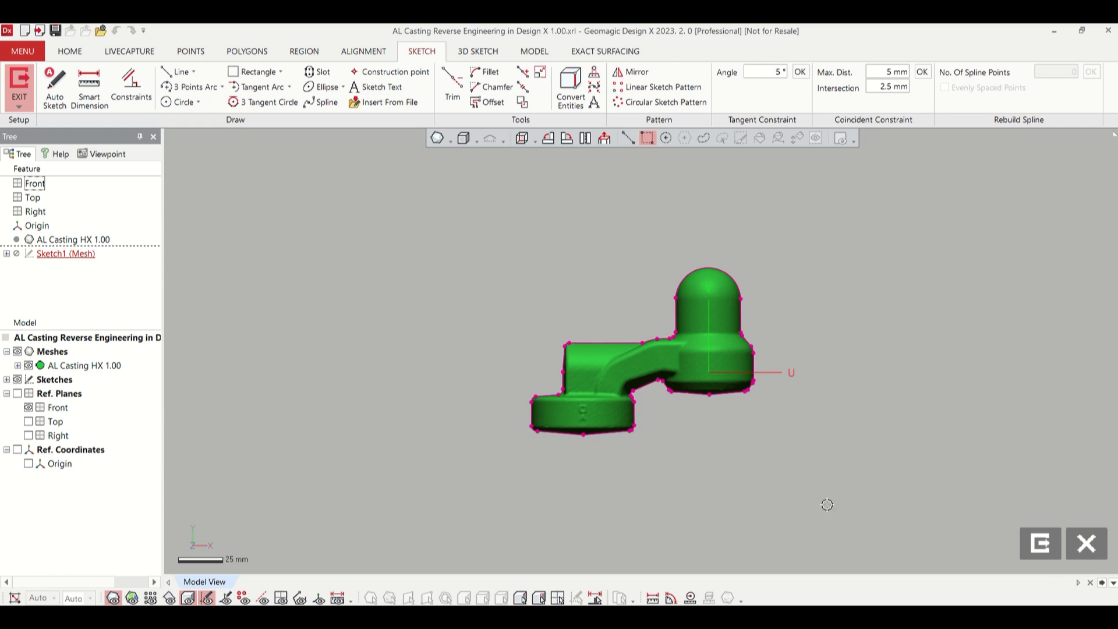
pyautogui.scroll(1, 796, 496)
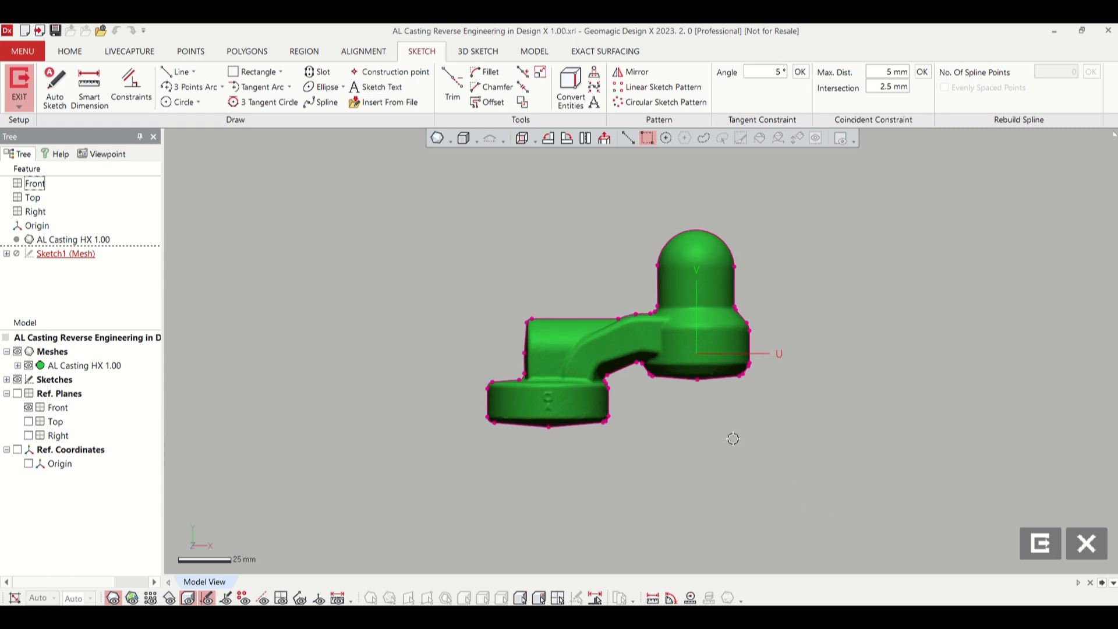
pyautogui.click(114, 598)
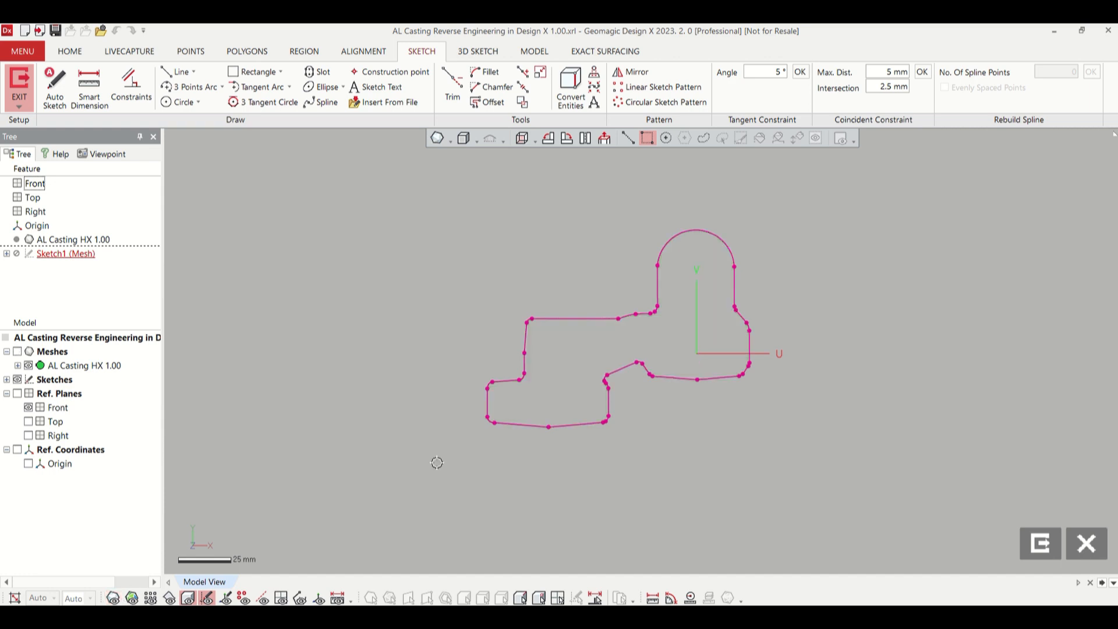
# - Draw a vertical construction line from about (0, 73.95) mm and a horizontal one from about (62.3, 0) mm, both passing through the origin
pyautogui.click(179, 71)
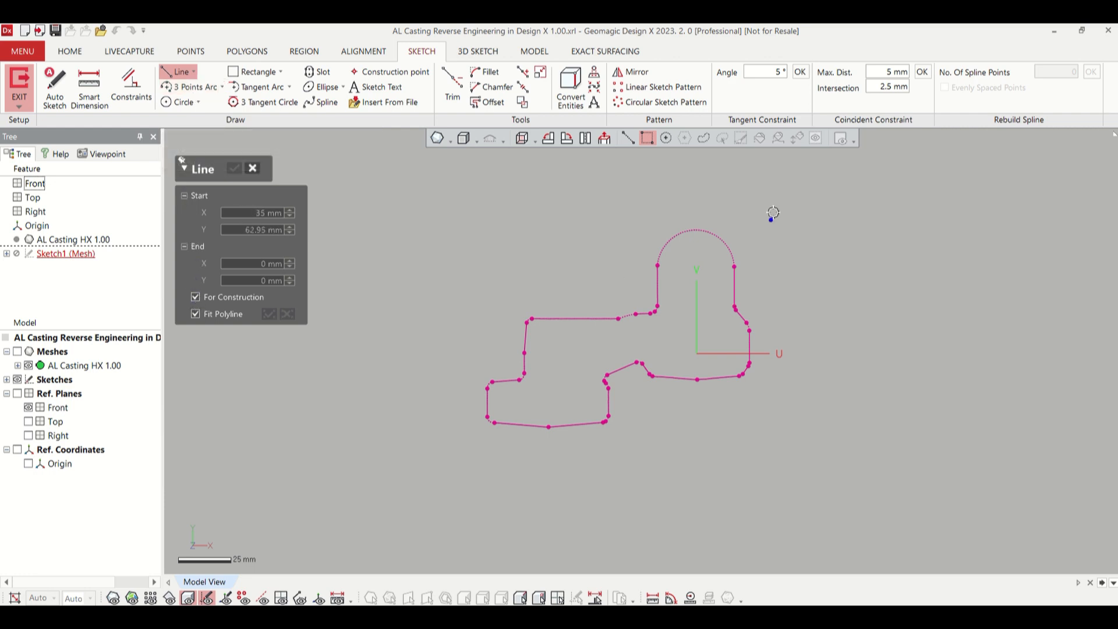
pyautogui.click(696, 198)
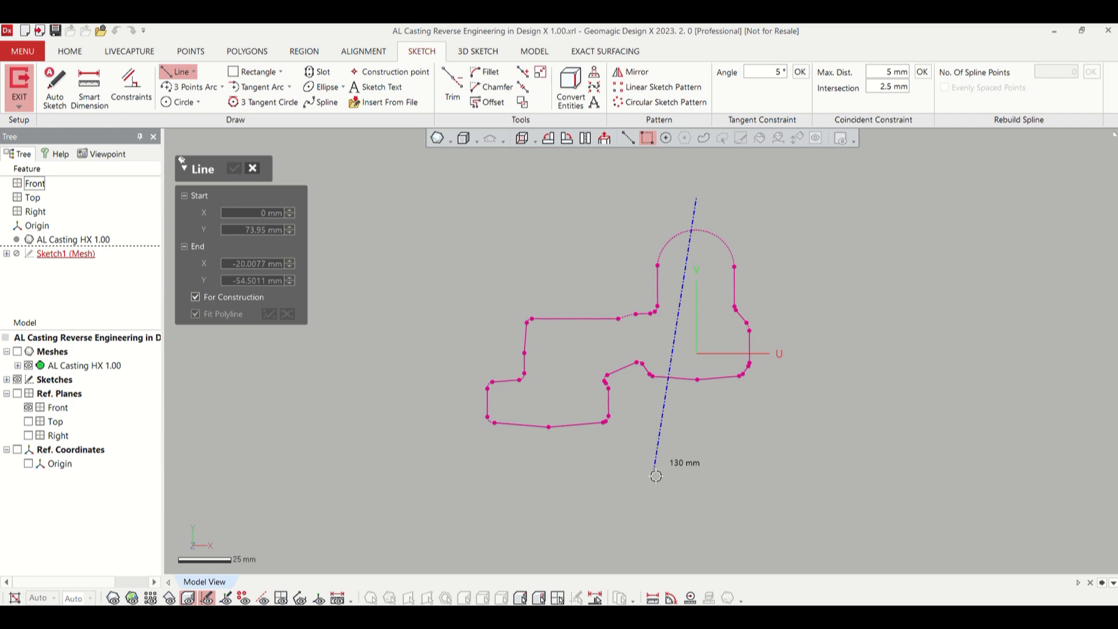
pyautogui.click(697, 505)
pyautogui.click(829, 353)
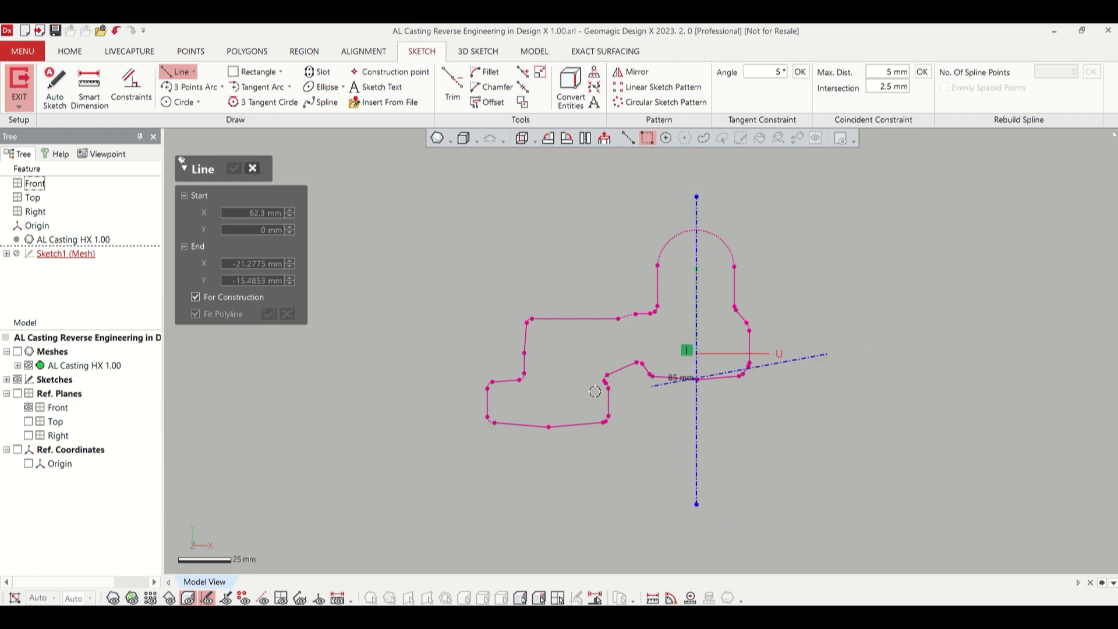
pyautogui.click(401, 353)
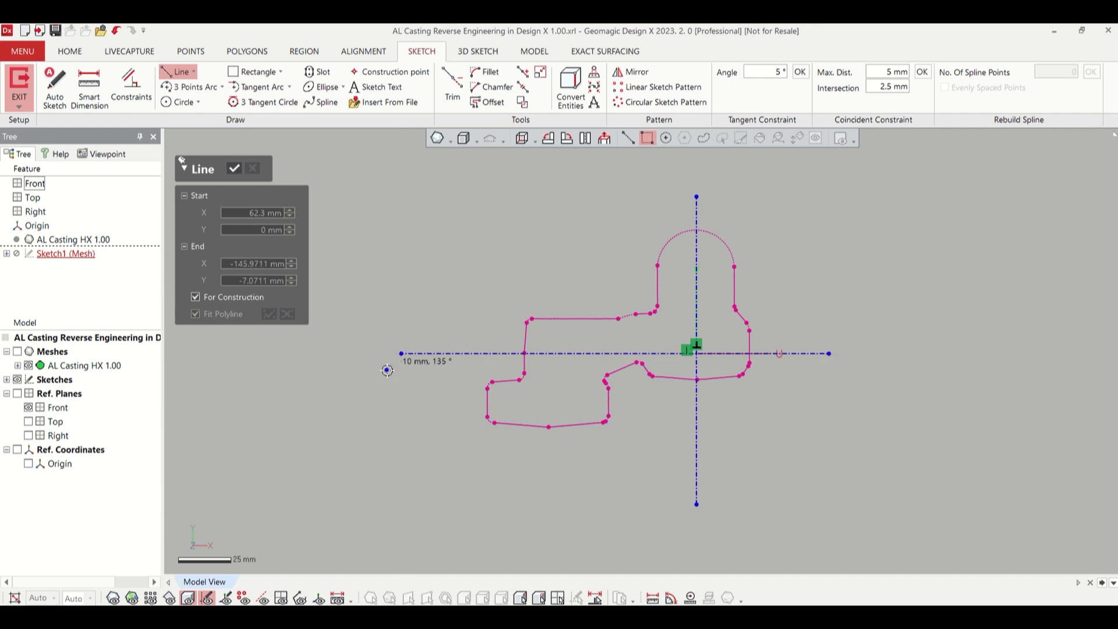
pyautogui.click(235, 169)
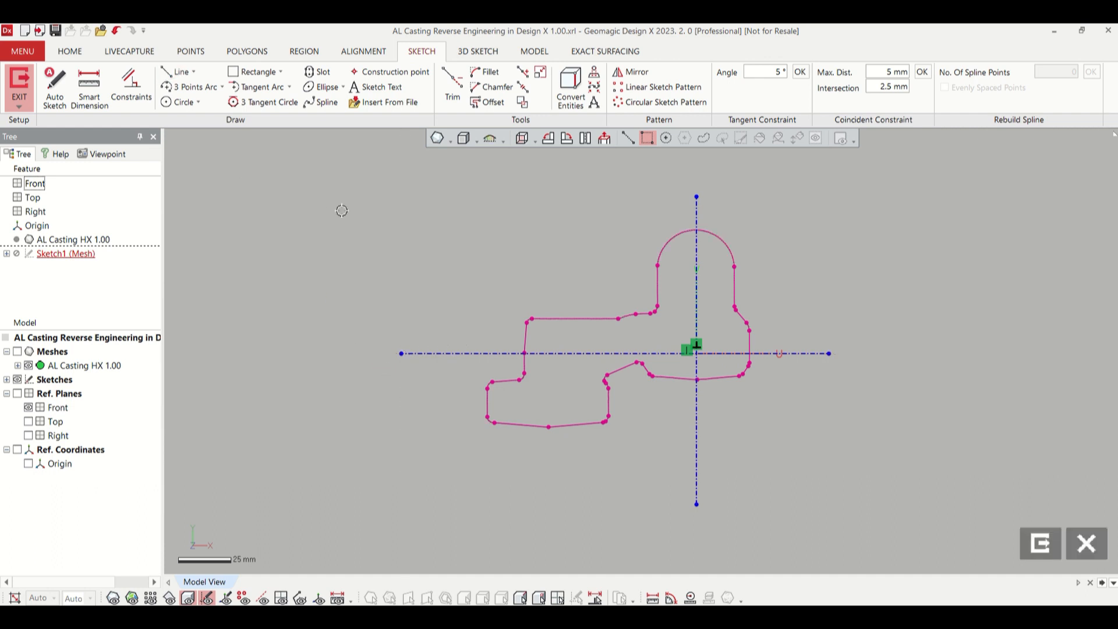
# - Fit a circle of about 18.07 mm radius to the dome arc of the section polyline
pyautogui.click(166, 103)
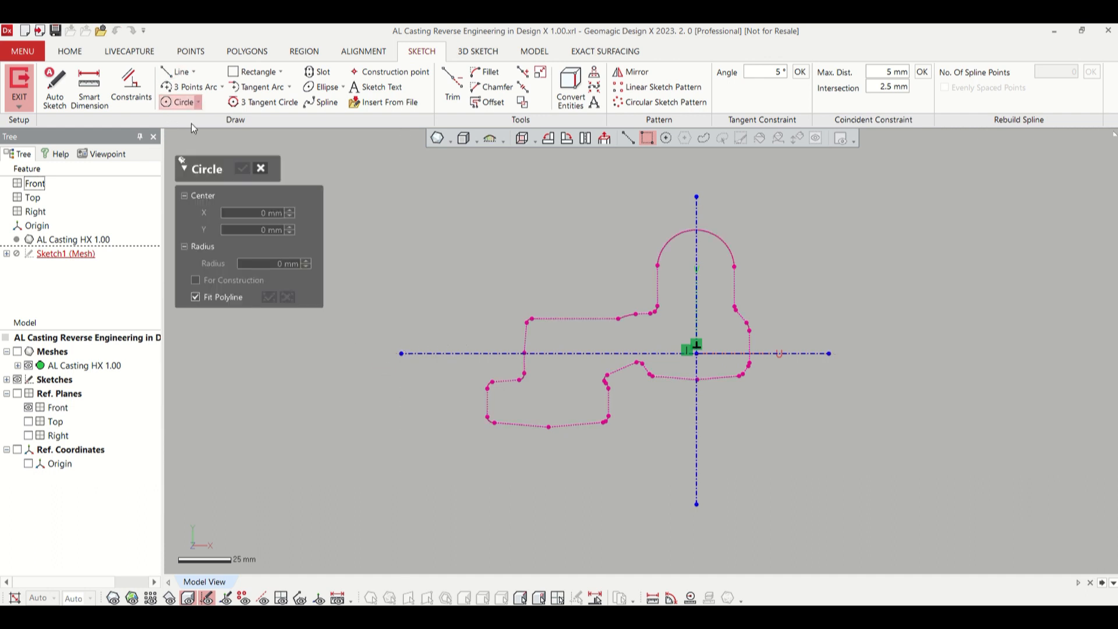
pyautogui.click(719, 235)
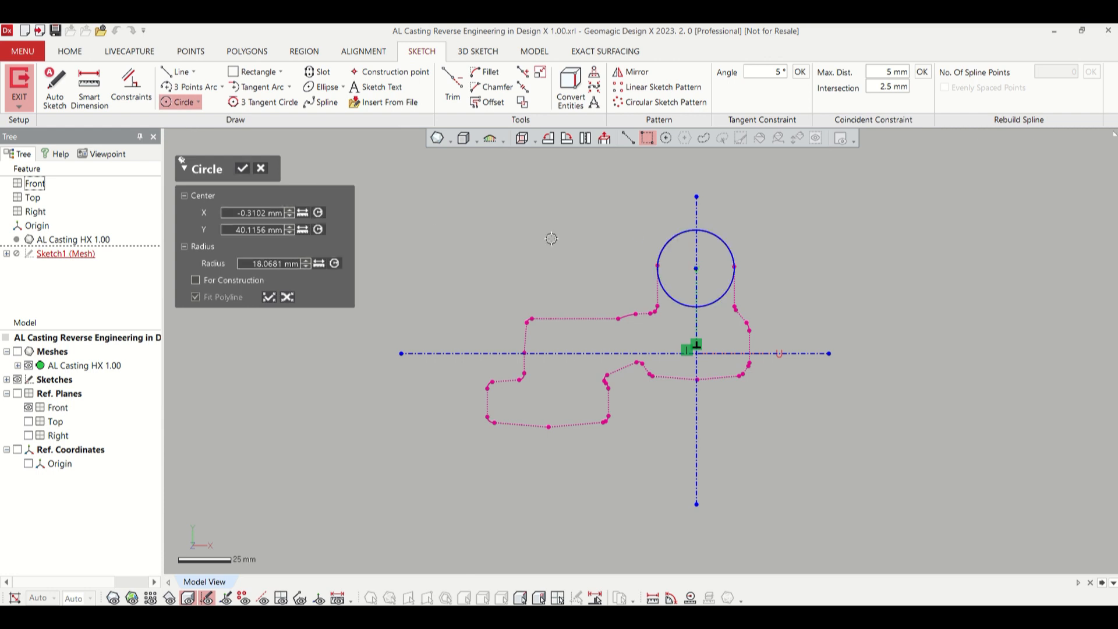
pyautogui.click(242, 169)
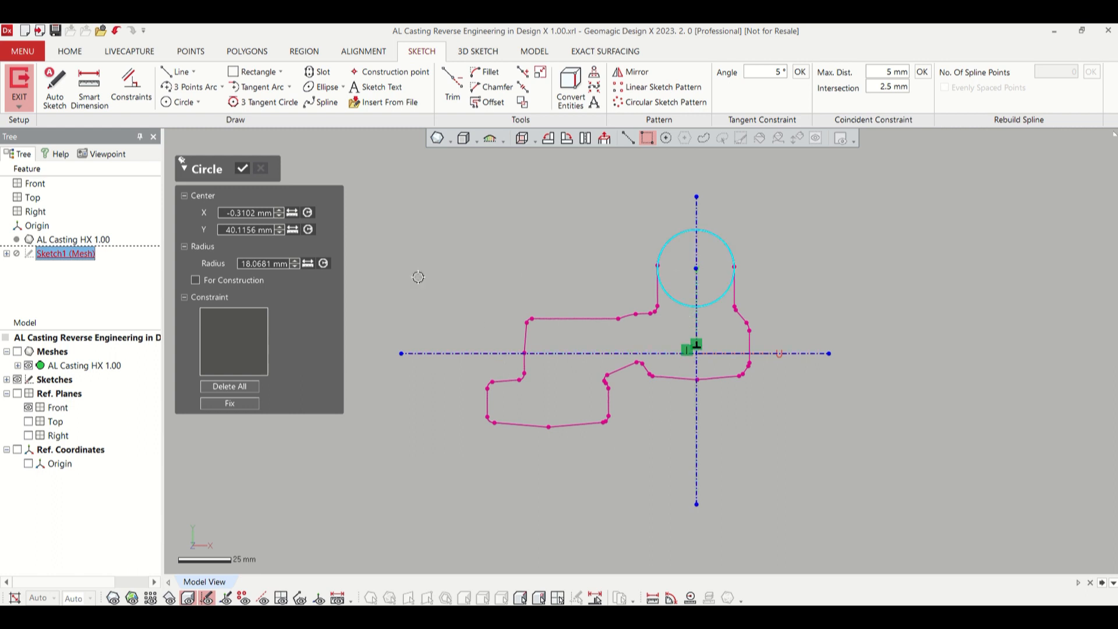
# - Set the dome circle's centre to X 0 mm, Y 40.11 mm and its radius to 18.07 mm
pyautogui.click(236, 214)
pyautogui.write('0')
pyautogui.press('Return')
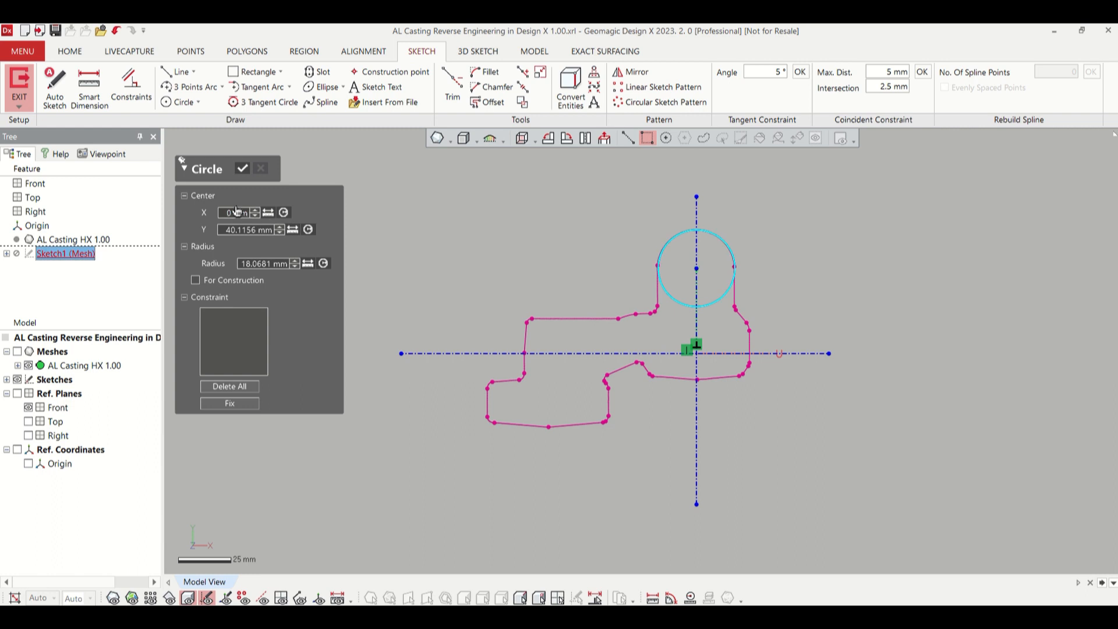
pyautogui.click(244, 231)
pyautogui.moveTo(241, 230); pyautogui.dragTo(302, 225)
pyautogui.write('1')
pyautogui.press('Return')
pyautogui.click(264, 267)
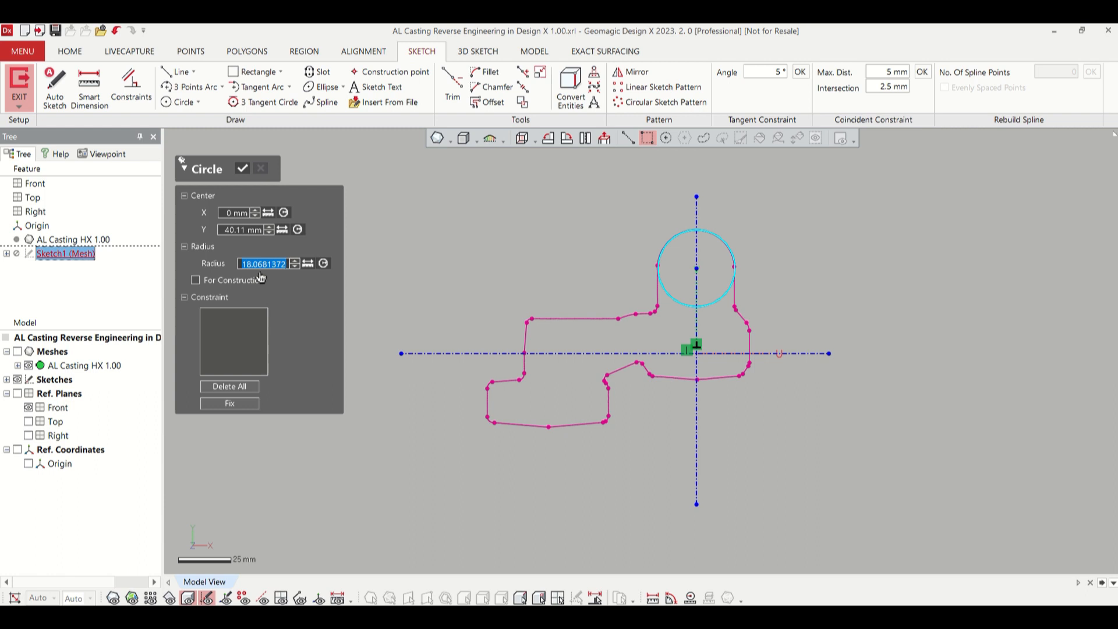
pyautogui.moveTo(260, 263); pyautogui.dragTo(353, 249)
pyautogui.write('7')
pyautogui.press('Return')
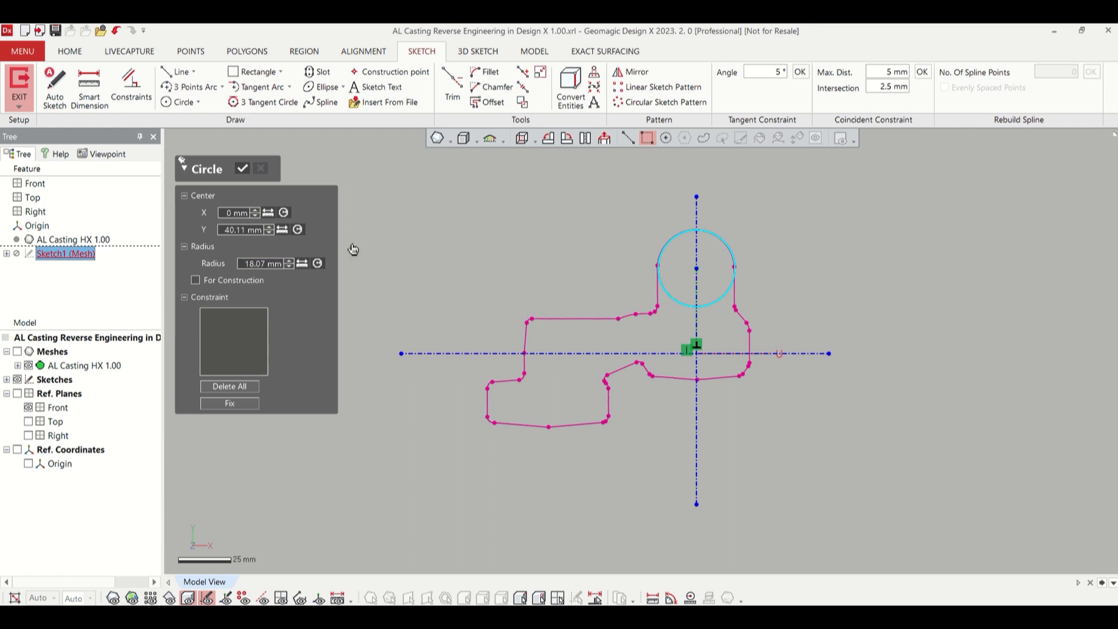
pyautogui.click(244, 170)
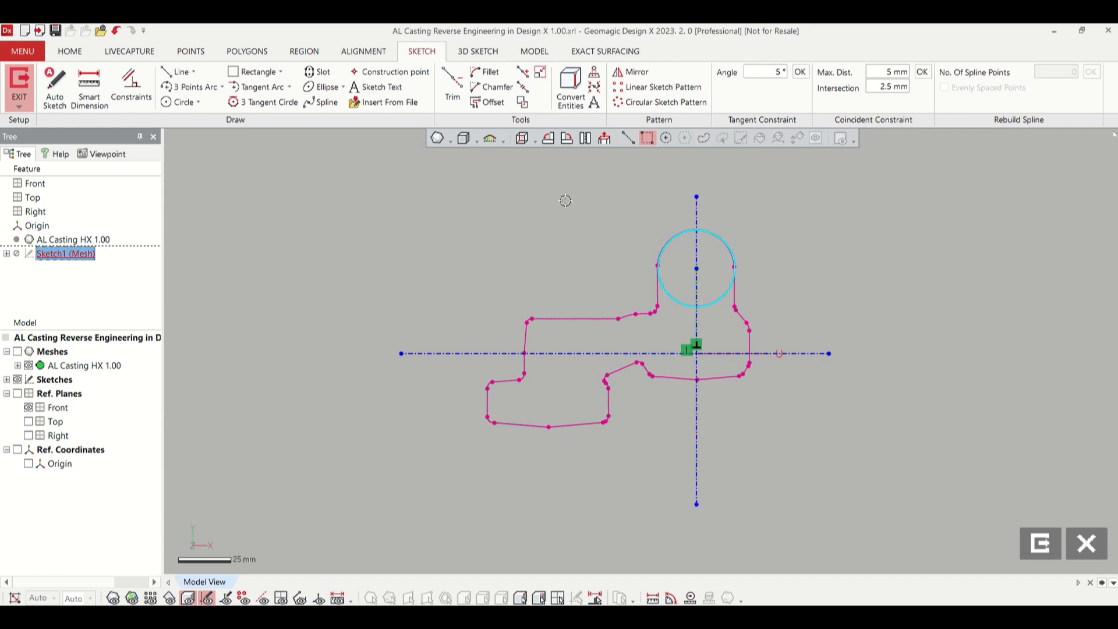
# - Fit a line about 18.7 mm long to the straight section edge below the dome on the +X side and constrain it vertical
pyautogui.click(178, 71)
pyautogui.scroll(2, 703, 356)
pyautogui.scroll(2, 703, 356)
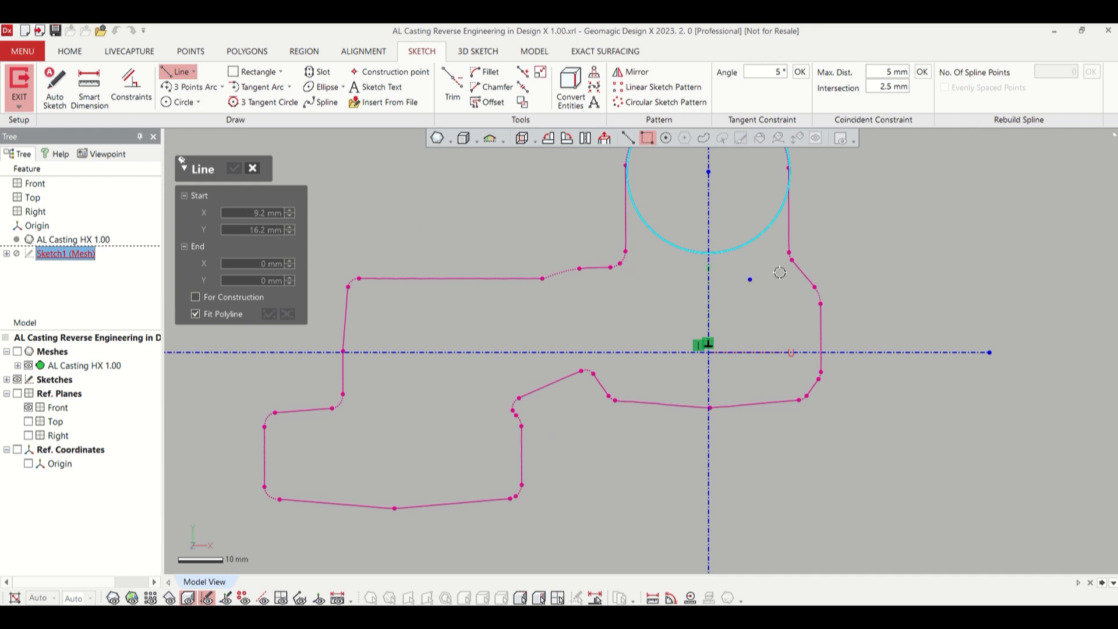
pyautogui.click(791, 233)
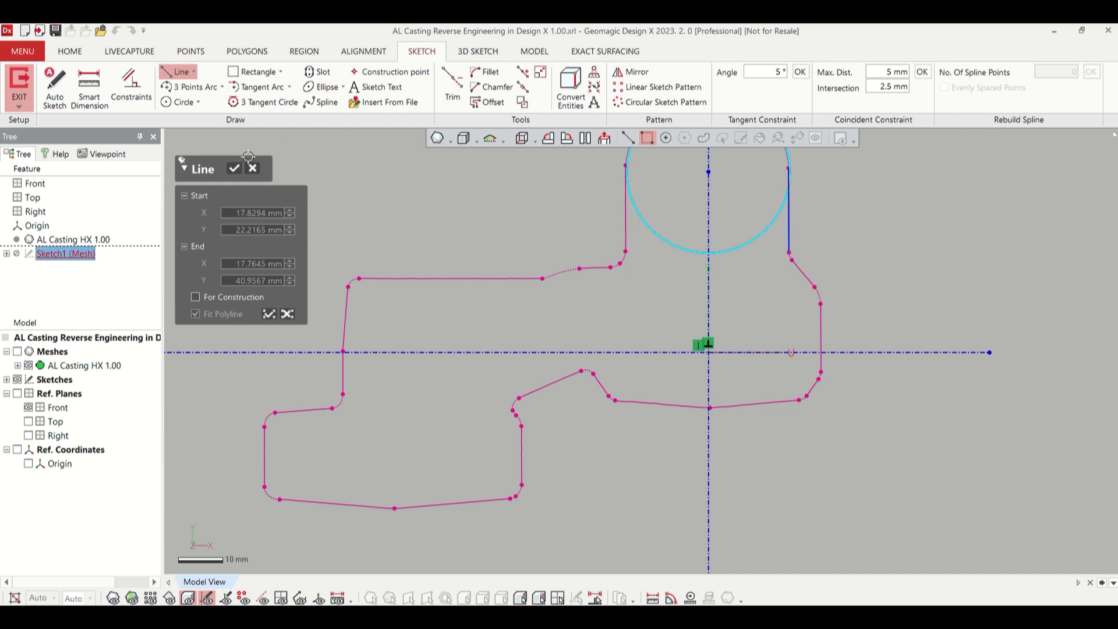
pyautogui.click(234, 169)
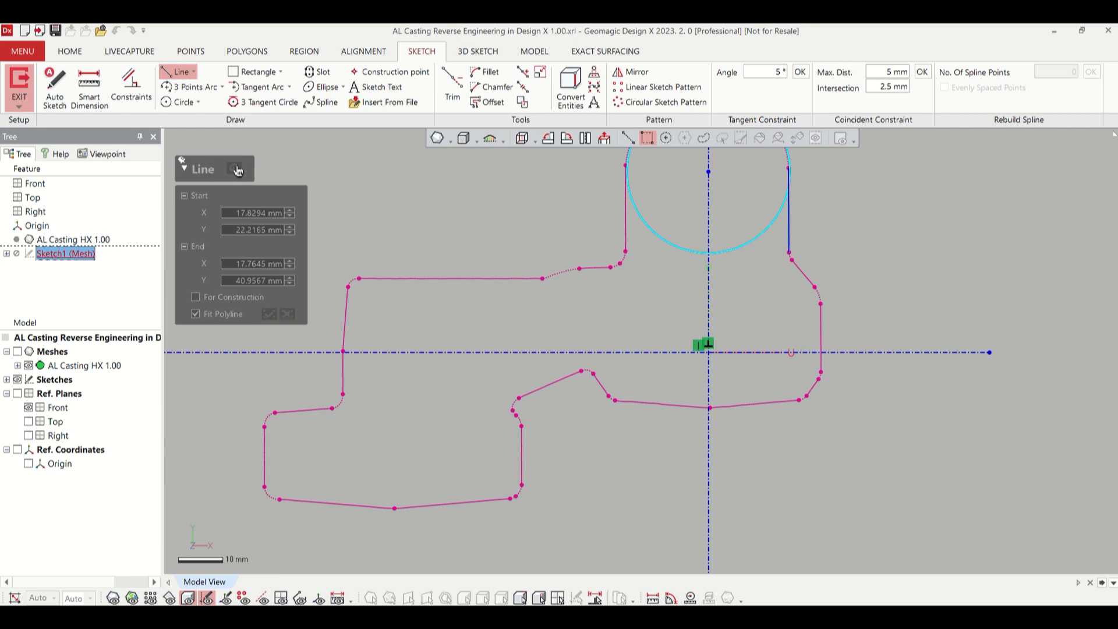
pyautogui.rightClick(791, 227)
pyautogui.click(833, 198)
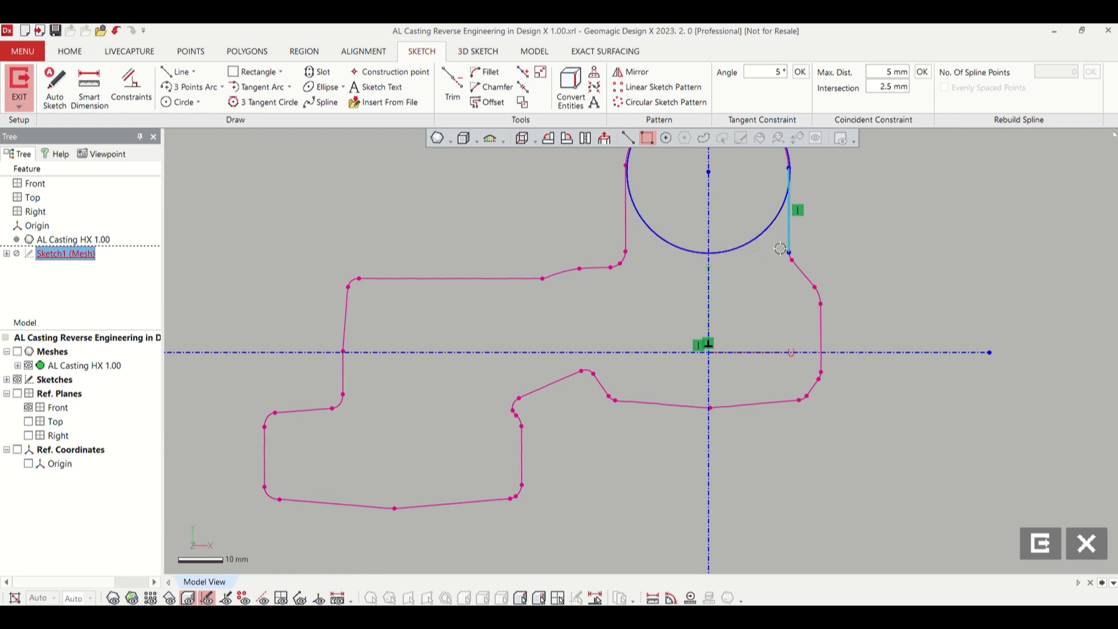
# - Set the vertical line's start X to 18.07 mm and check it against the dome circle's radius
pyautogui.doubleClick(791, 234)
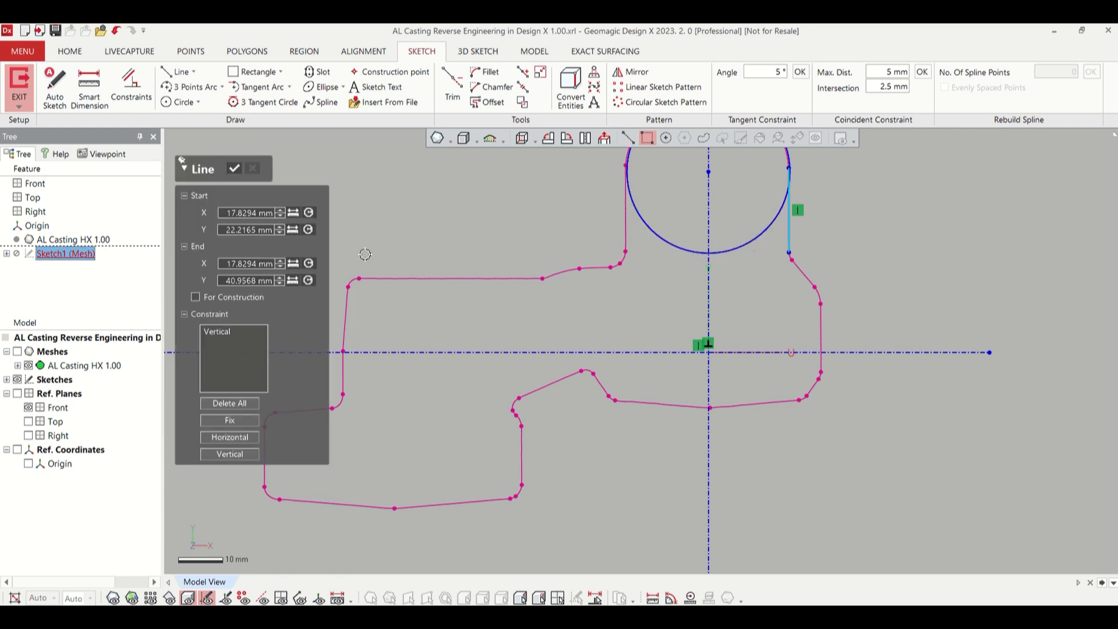
pyautogui.click(236, 213)
pyautogui.write('18.07')
pyautogui.press('Return')
pyautogui.click(234, 168)
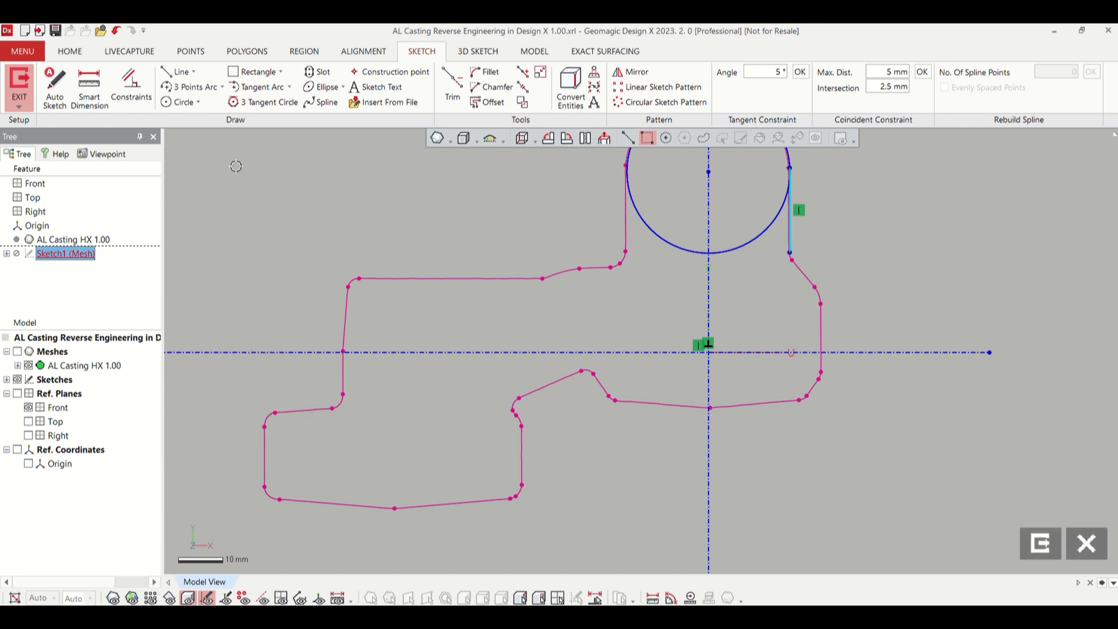
pyautogui.doubleClick(732, 248)
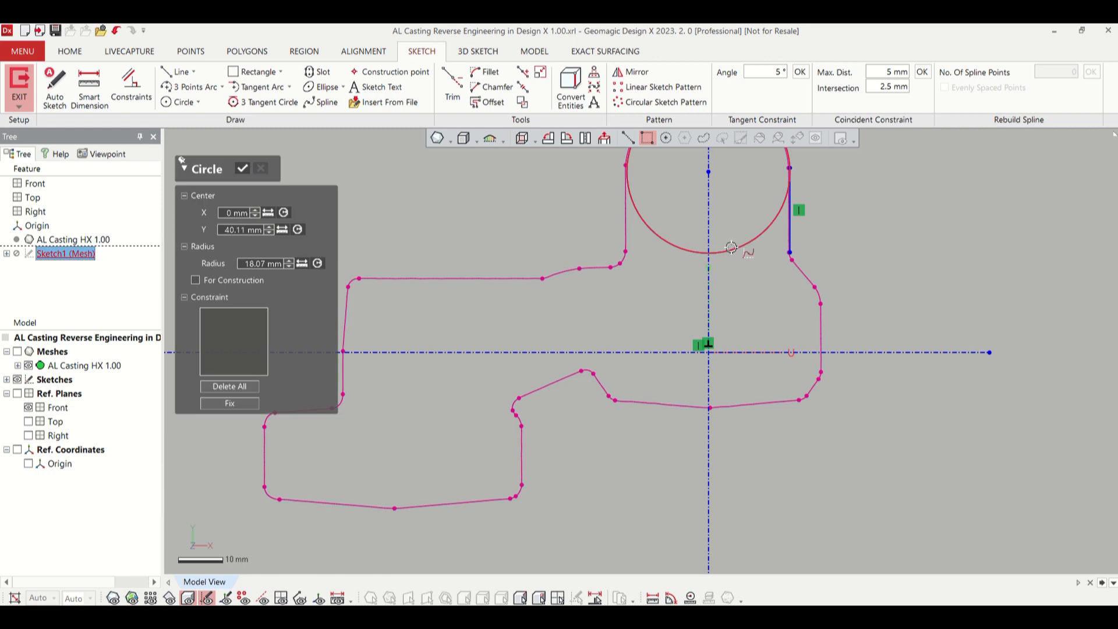
pyautogui.click(243, 170)
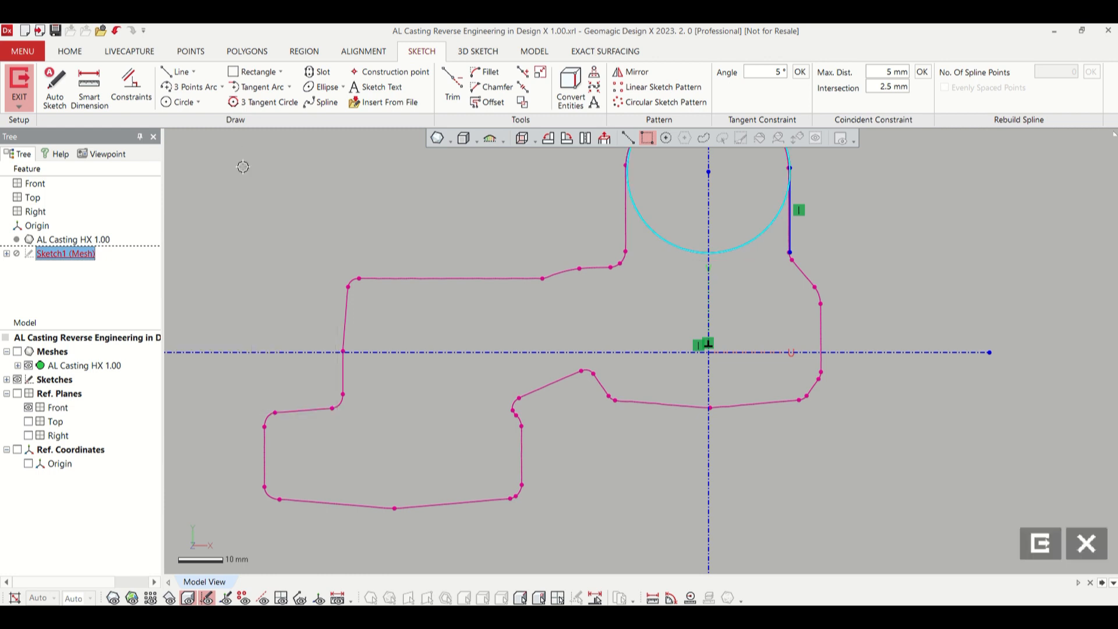
# - Trim the dome circle to the upper quarter arc between the vertical construction line and the vertical edge line
pyautogui.click(452, 88)
pyautogui.click(733, 247)
pyautogui.click(667, 234)
pyautogui.scroll(-4, 674, 259)
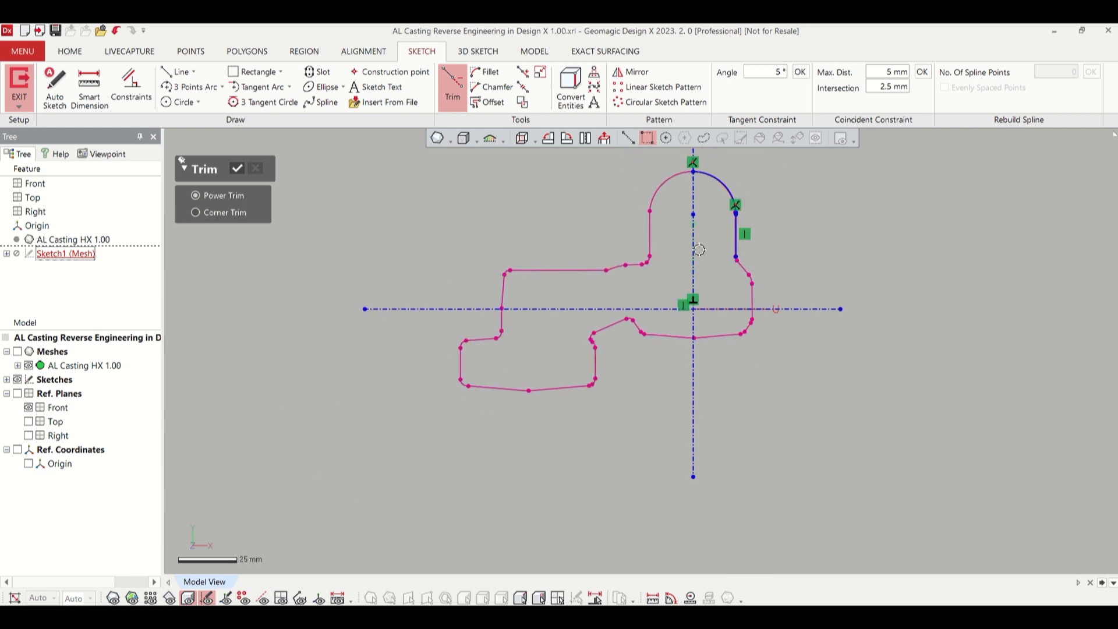
pyautogui.click(237, 168)
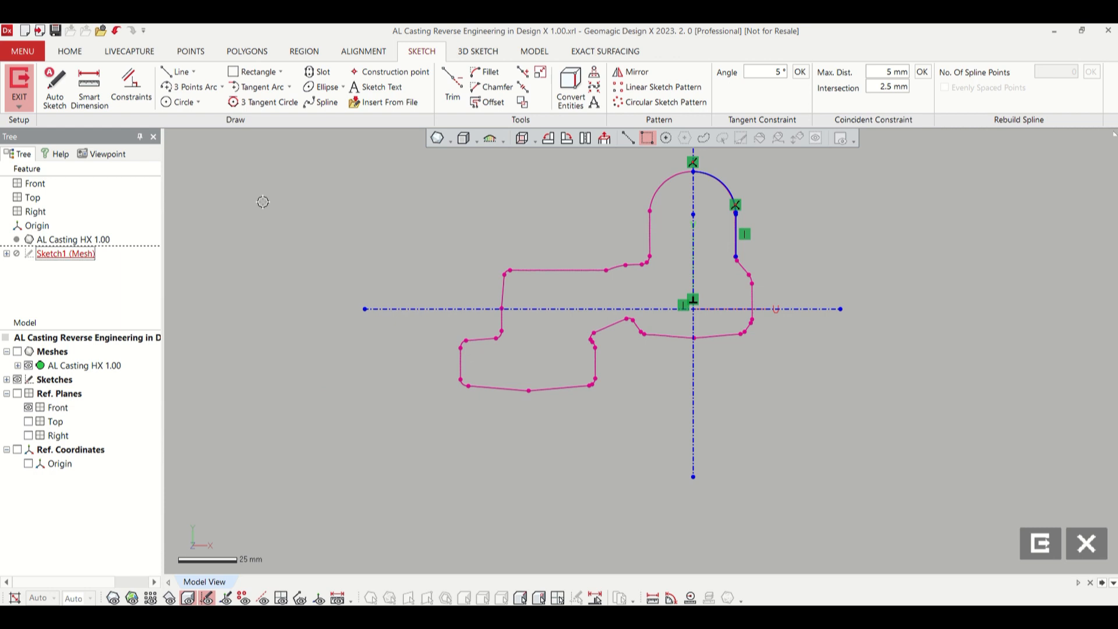
# - Fit a line to the sloped shoulder below the vertical edge, from about (23.54, 14.54) to (18.48, 20.53) mm
pyautogui.click(178, 71)
pyautogui.scroll(4, 751, 276)
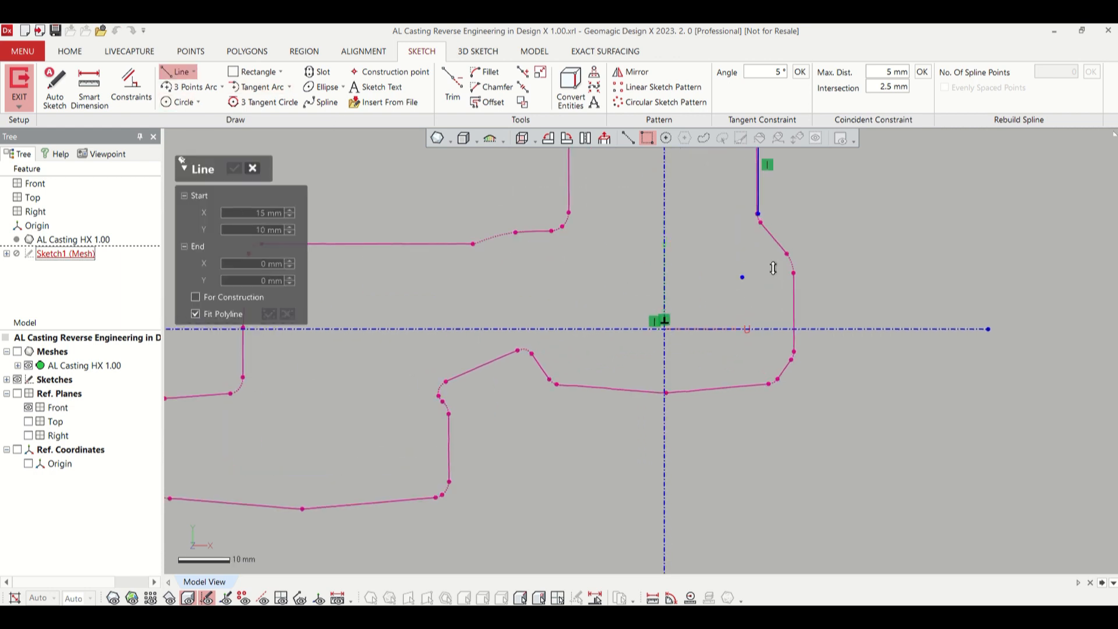
pyautogui.click(778, 246)
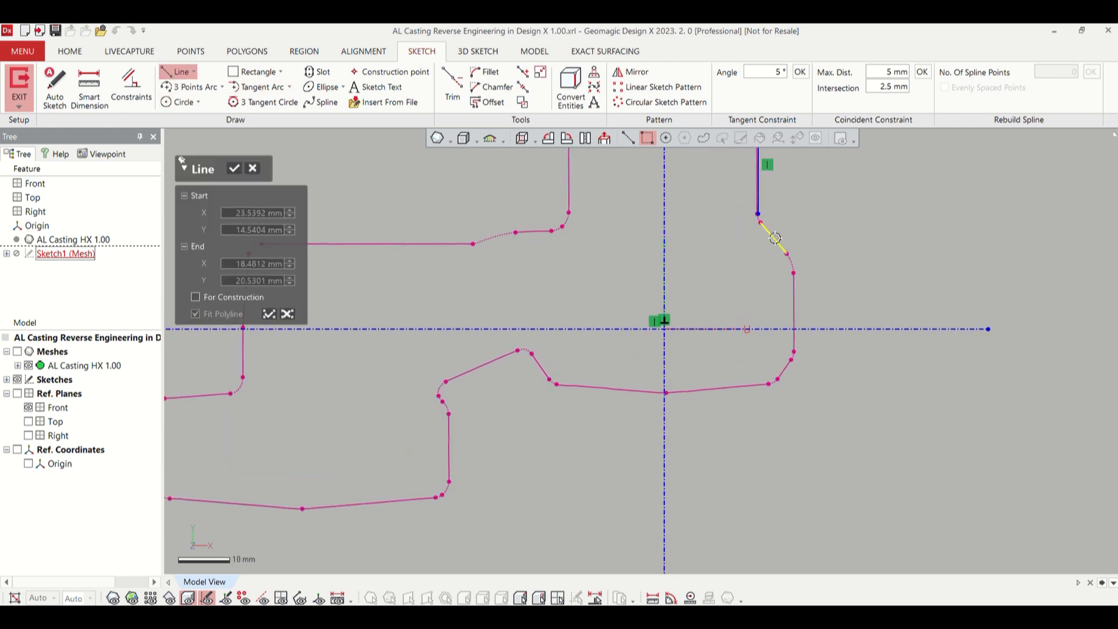
pyautogui.click(236, 170)
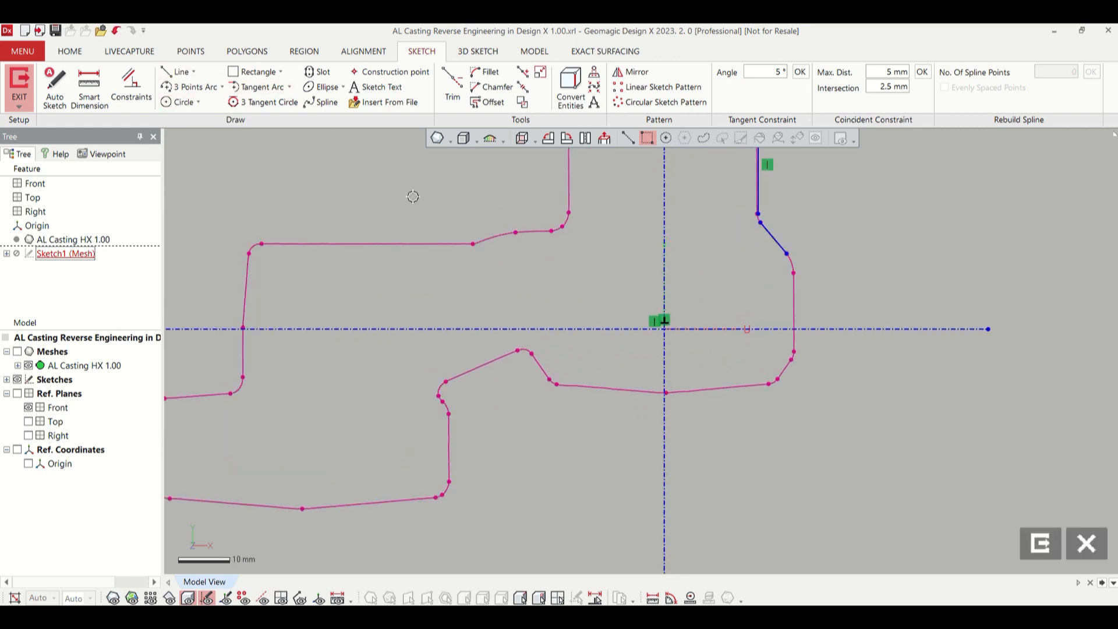
# - Dimension the angle between the vertical construction line and the sloped shoulder line, and set it to 40°
pyautogui.click(89, 88)
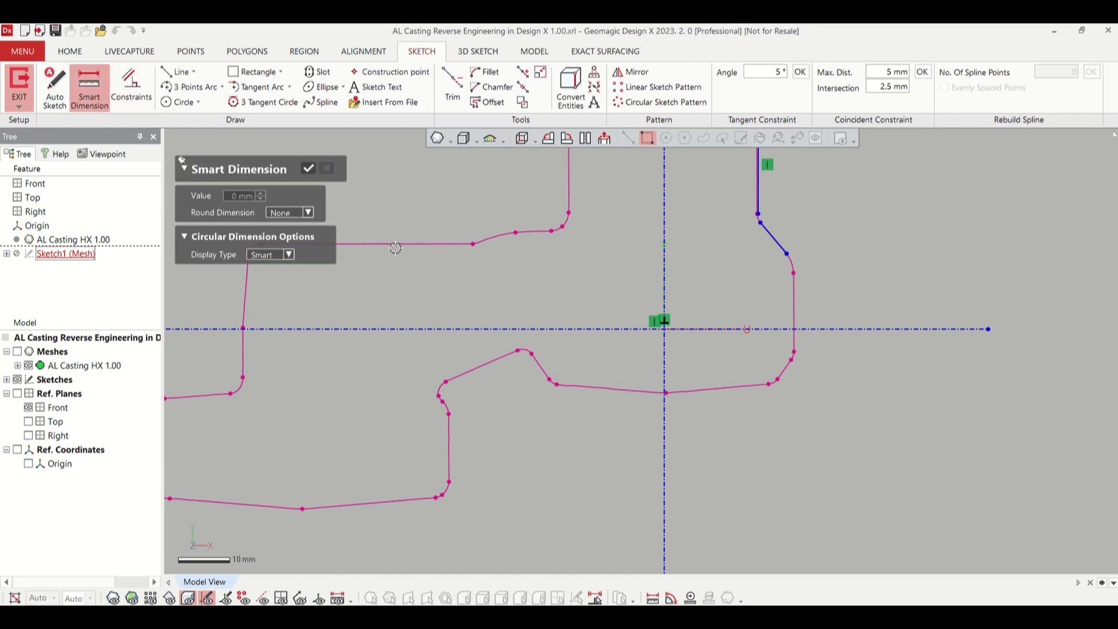
pyautogui.click(664, 185)
pyautogui.click(768, 236)
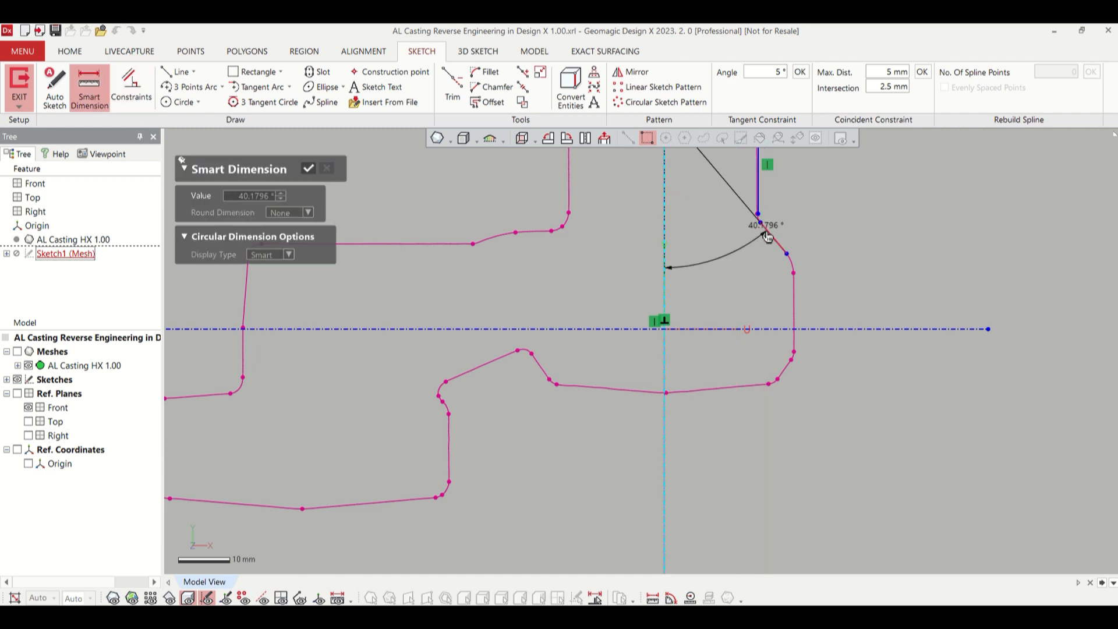
pyautogui.click(712, 266)
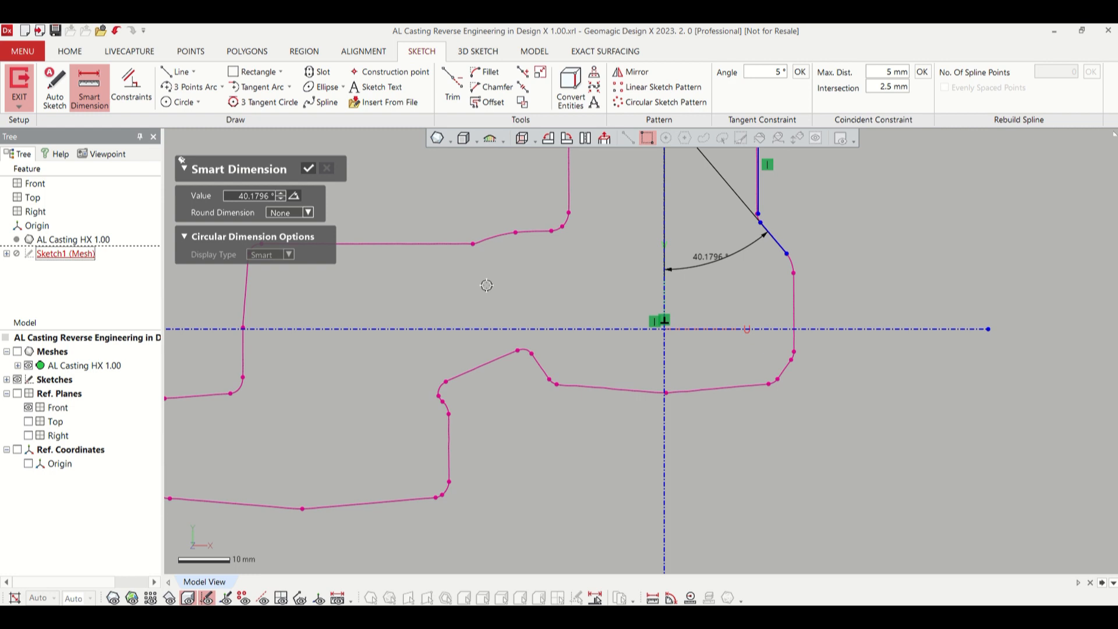
pyautogui.doubleClick(244, 197)
pyautogui.write('40')
pyautogui.press('Return')
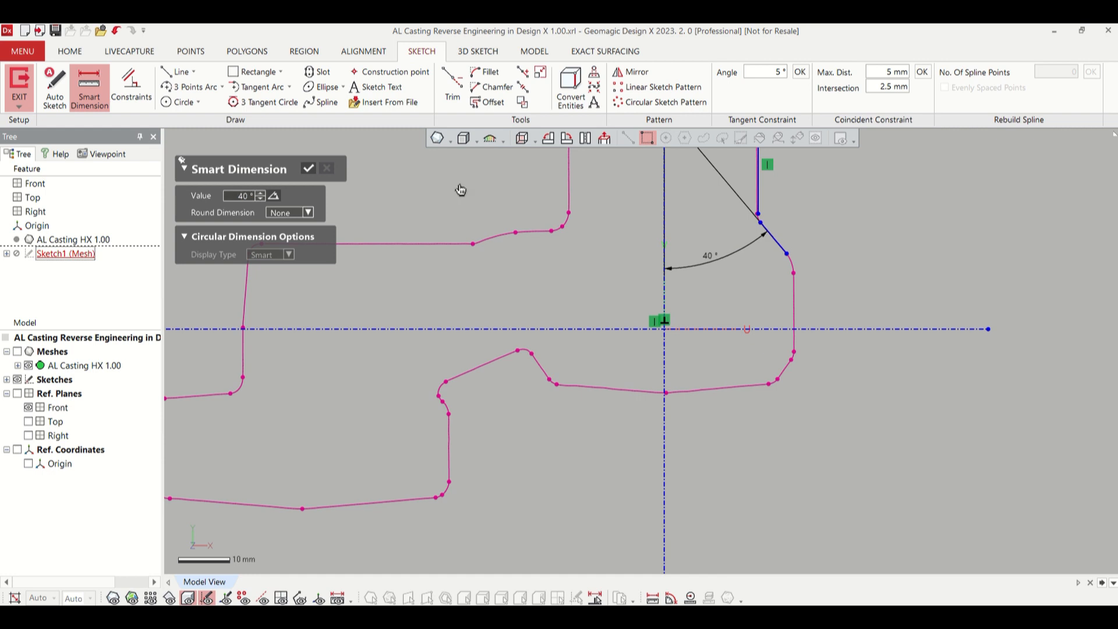
pyautogui.click(308, 168)
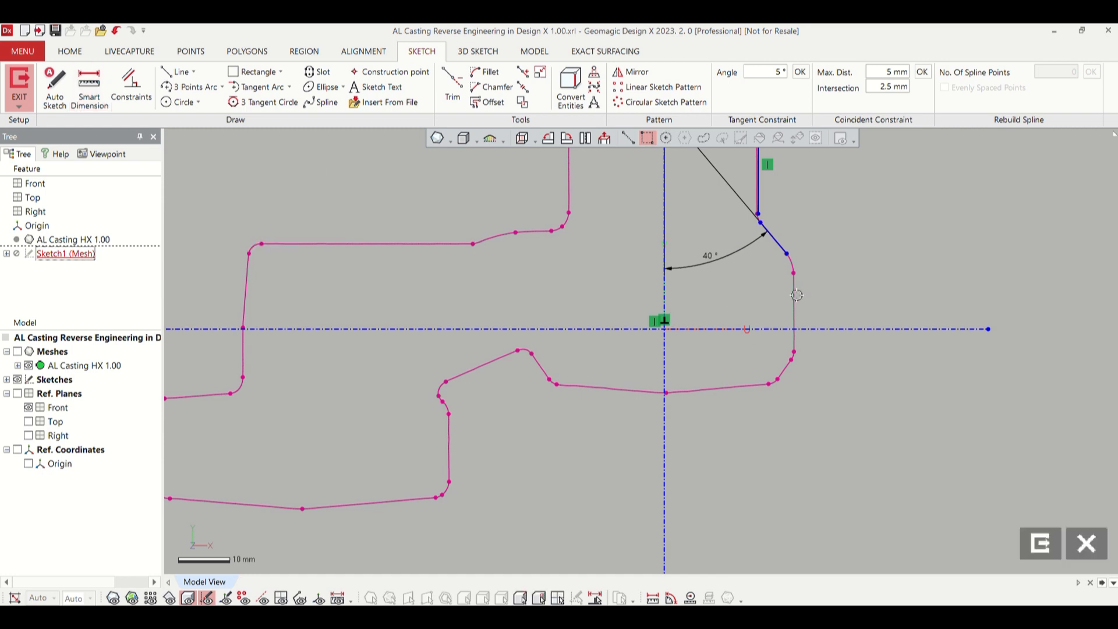
# - Fit a line about 15.15 mm long to the straight section edge below the sloped shoulder and constrain it vertical
pyautogui.click(179, 72)
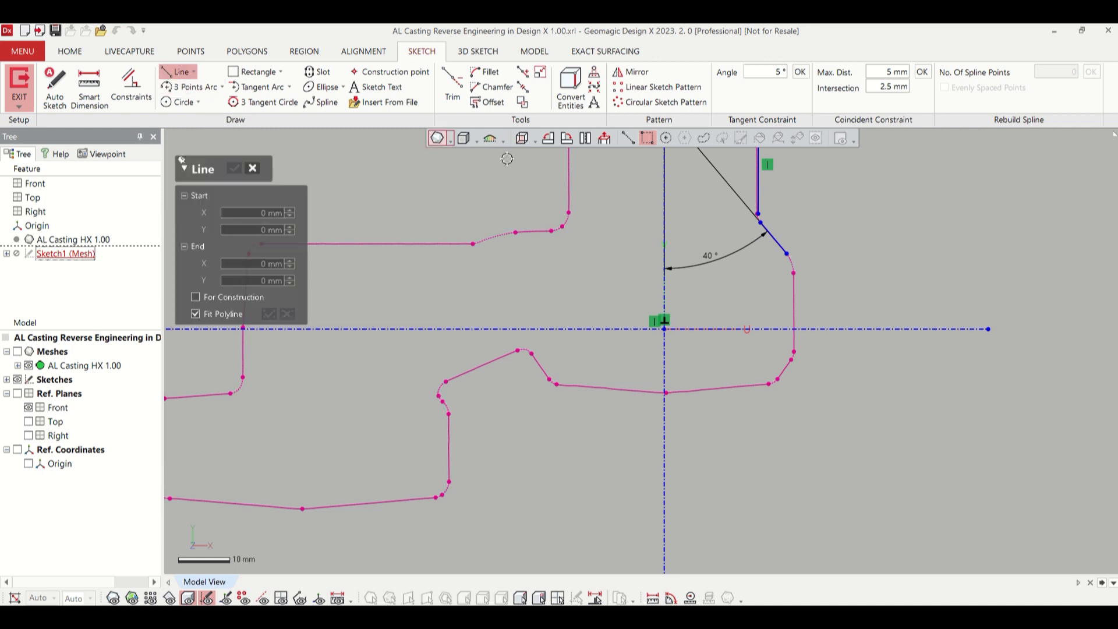
pyautogui.click(794, 303)
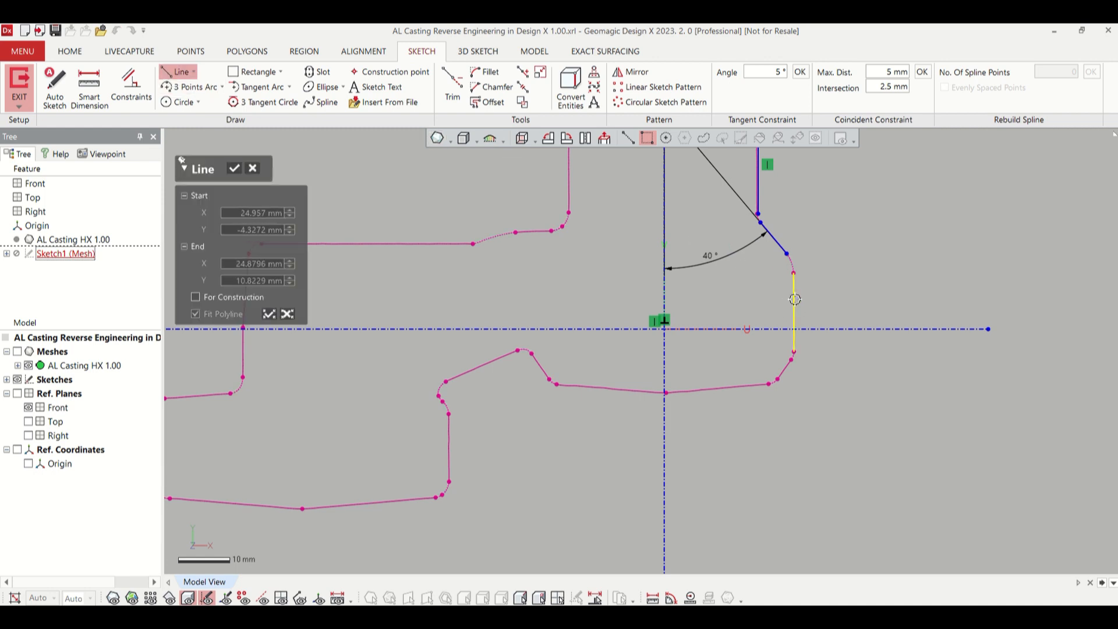
pyautogui.click(234, 168)
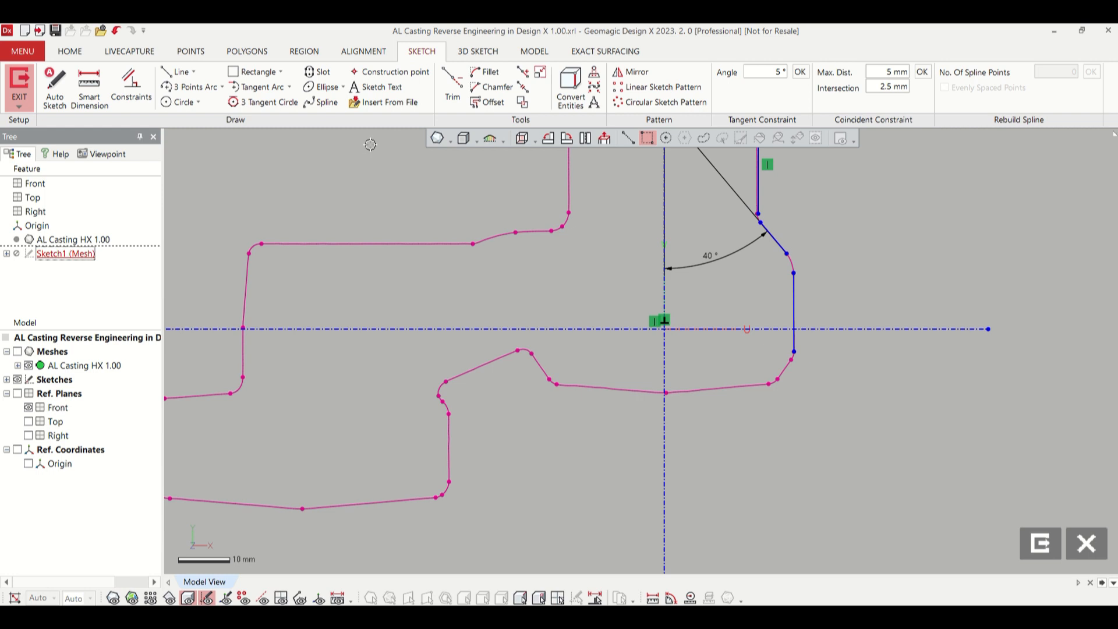
pyautogui.rightClick(796, 291)
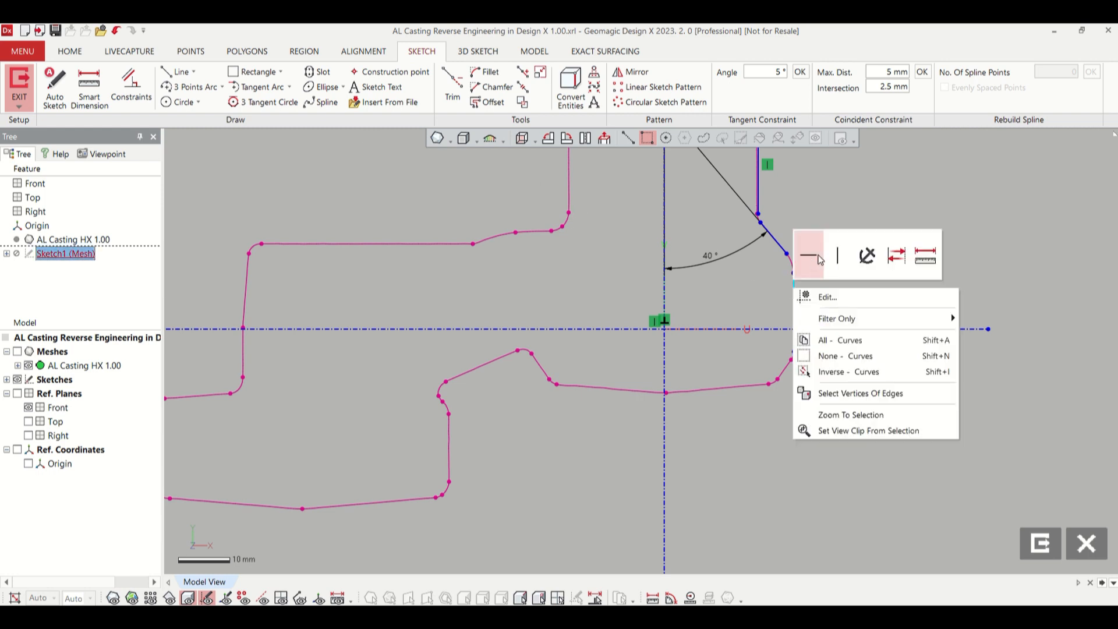
pyautogui.click(837, 256)
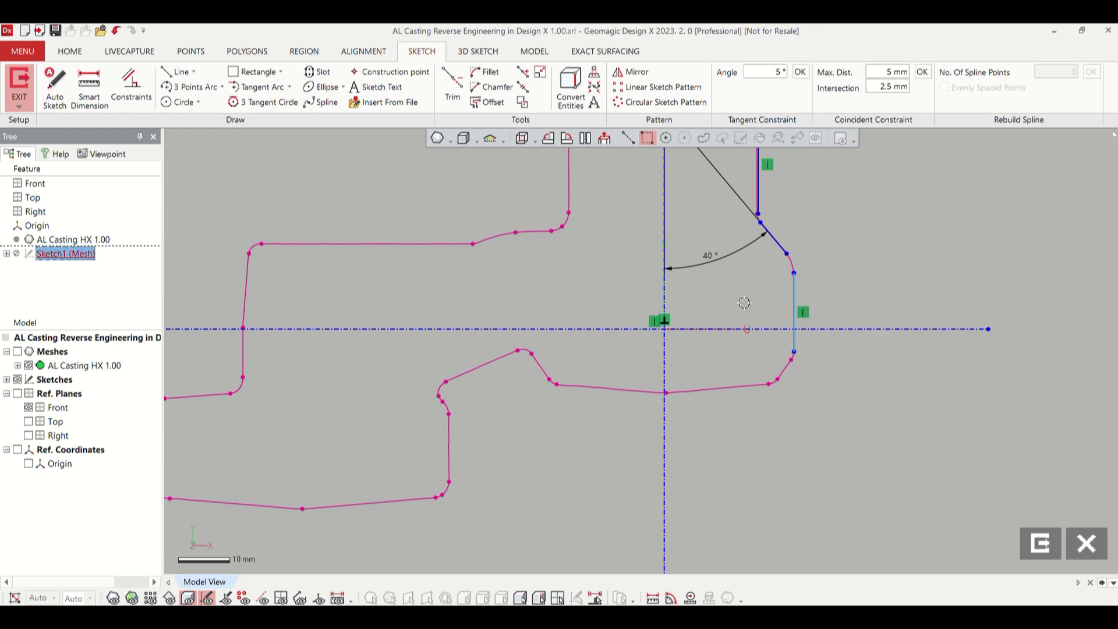
# - Set the start X of the vertical line below the shoulder to 24.96 mm
pyautogui.doubleClick(796, 291)
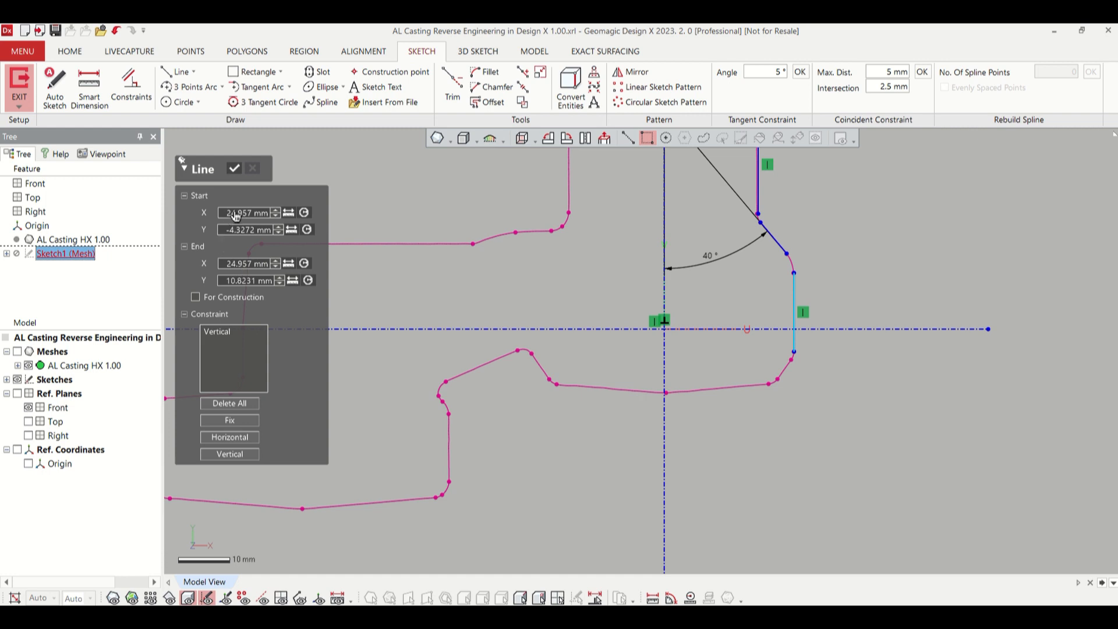
pyautogui.click(231, 219)
pyautogui.moveTo(238, 213); pyautogui.dragTo(260, 213)
pyautogui.write('6')
pyautogui.press('Return')
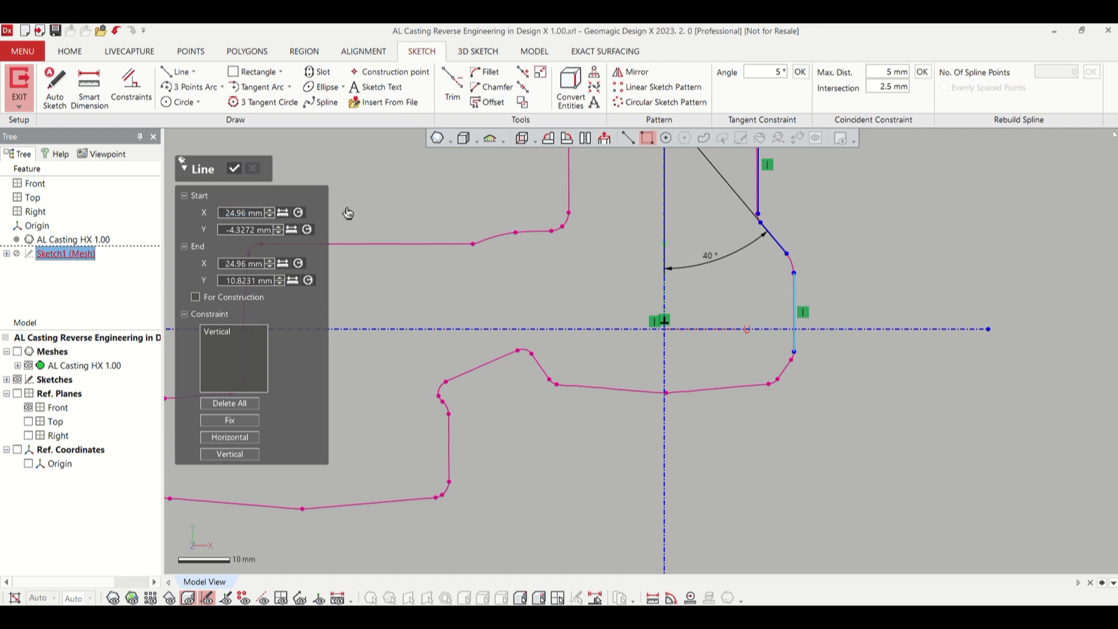
pyautogui.click(234, 169)
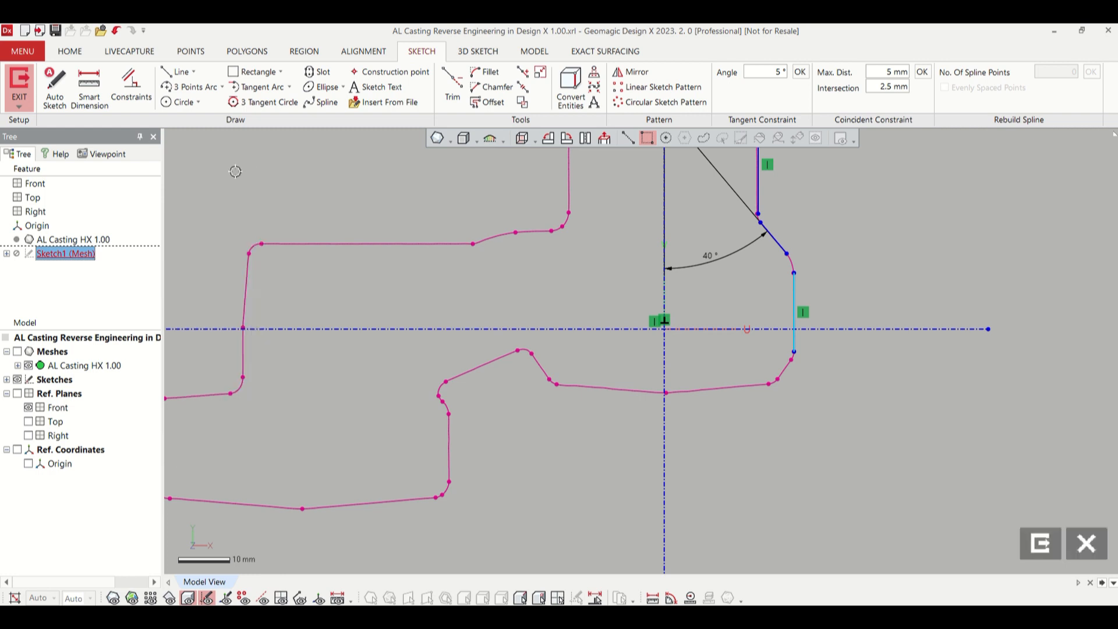
pyautogui.click(745, 445)
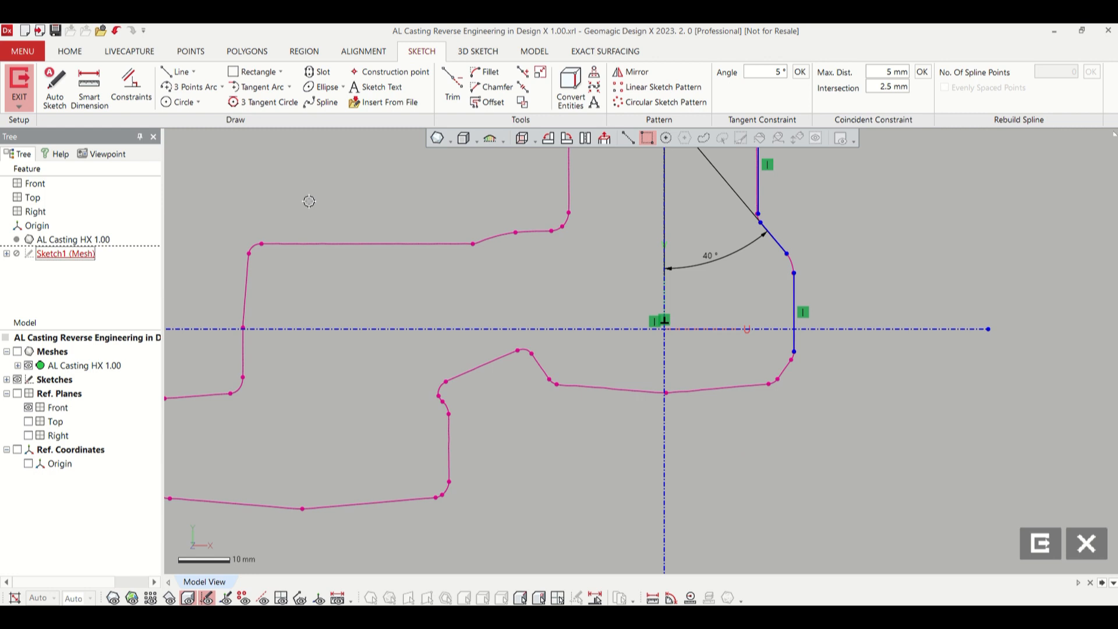
# - Fit a line to the short lower sloped edge, from about (21.77, -9.61) to (24.39, -5.88) mm
pyautogui.click(187, 71)
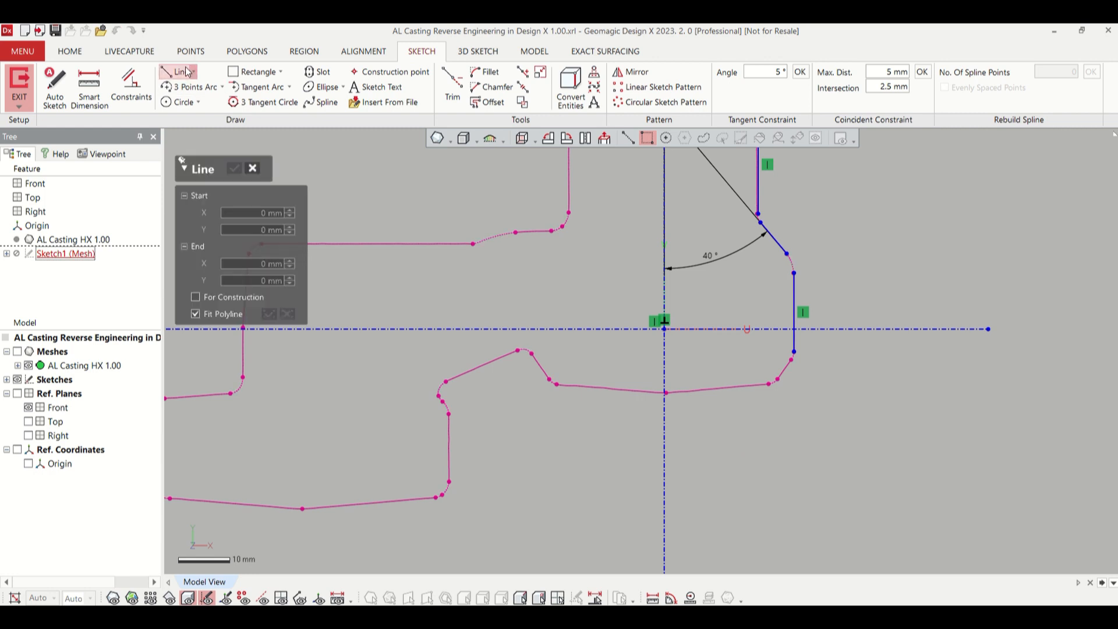
pyautogui.click(789, 373)
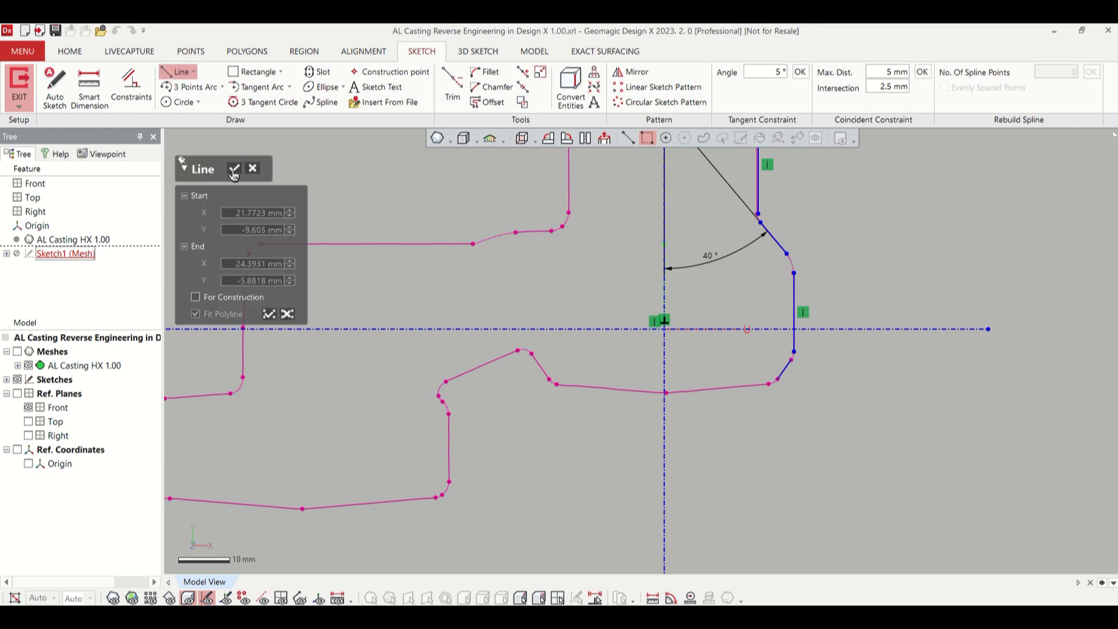
pyautogui.click(233, 169)
# - Dimension the angle between the vertical construction line and the short lower sloped line, and set it to 35°
pyautogui.click(90, 87)
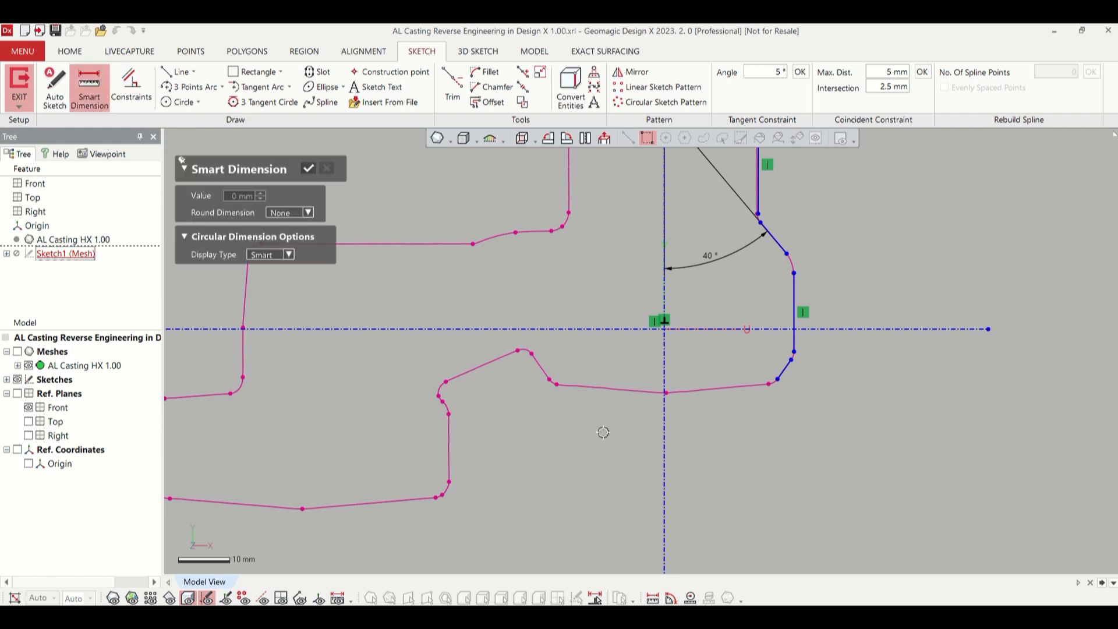
pyautogui.click(664, 465)
pyautogui.click(782, 372)
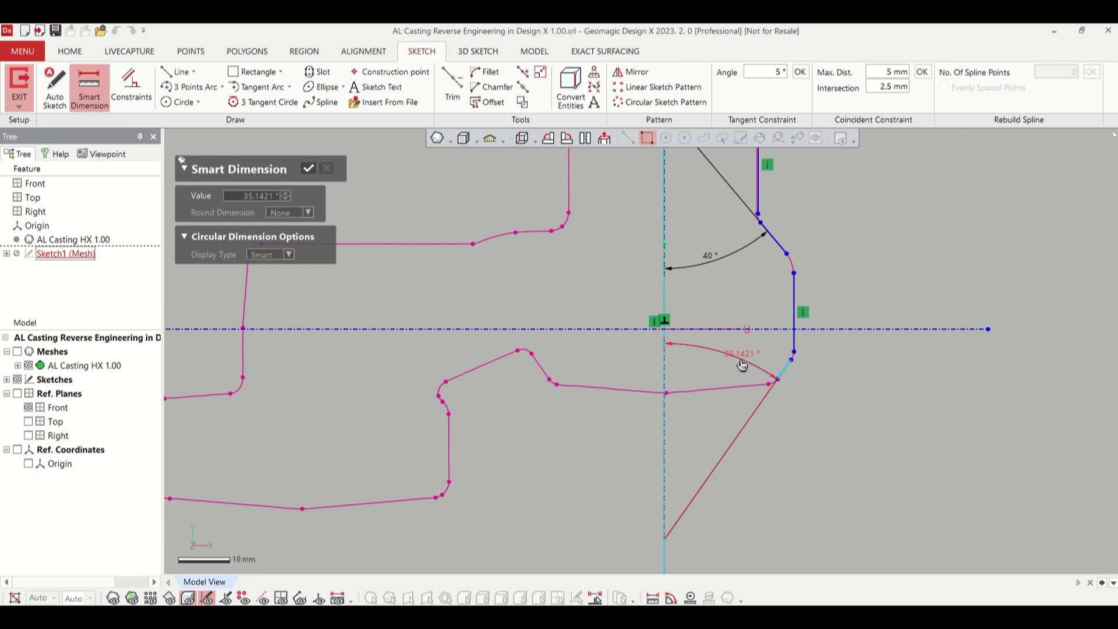
pyautogui.click(725, 358)
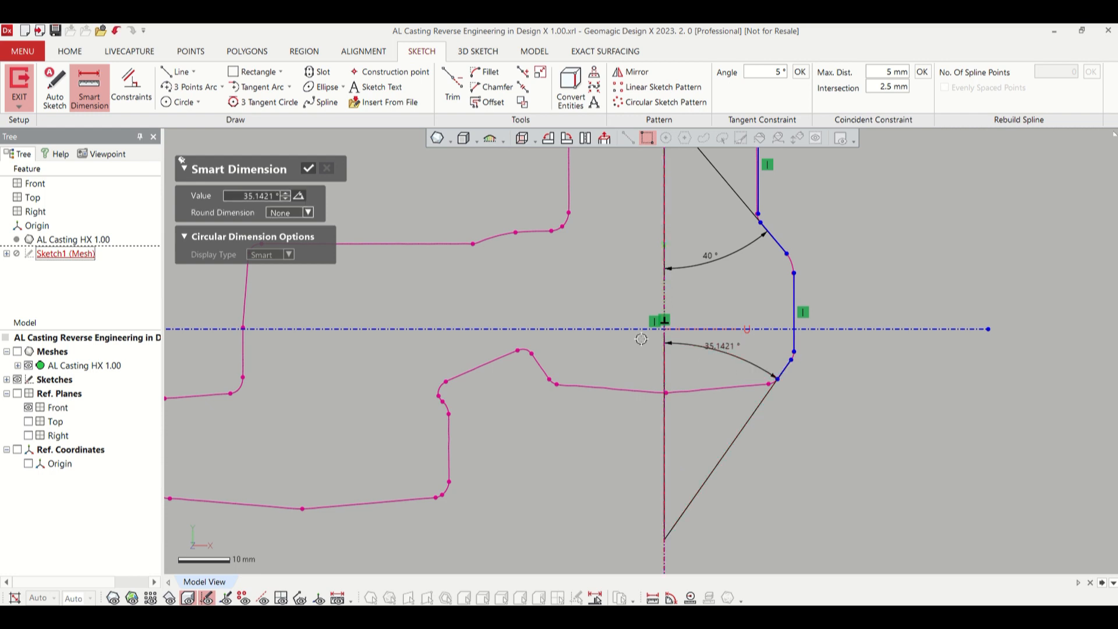
pyautogui.doubleClick(267, 195)
pyautogui.write('35')
pyautogui.press('Return')
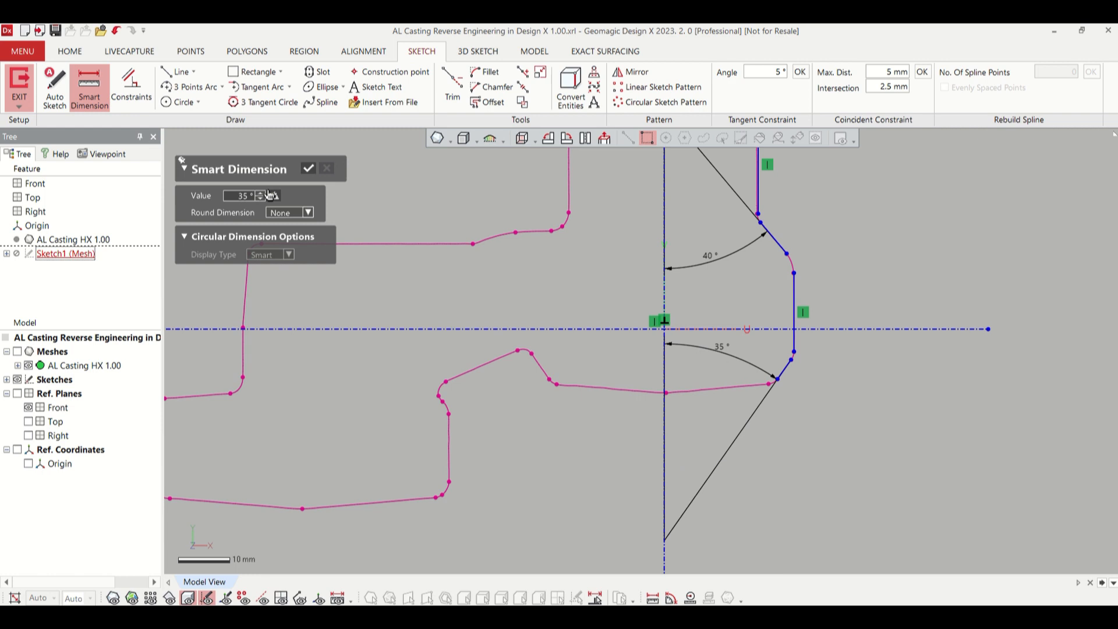
pyautogui.click(307, 169)
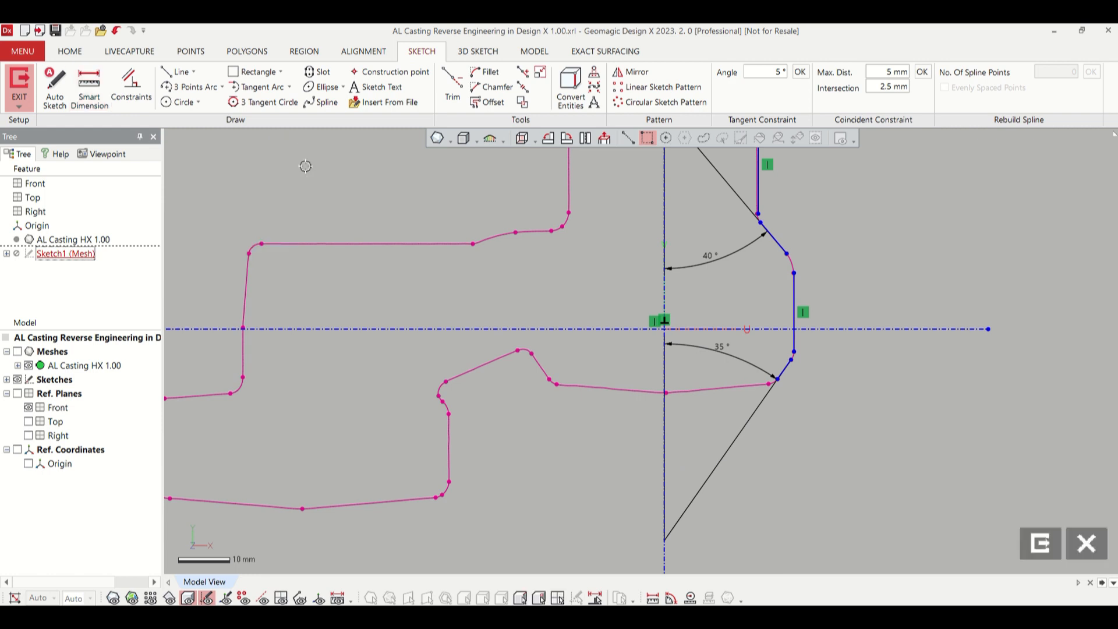
# - Fit a line to the shallow bottom edge on the +X side, from about (20.06, -10.55) to (0.35, -12.30) mm
pyautogui.click(177, 71)
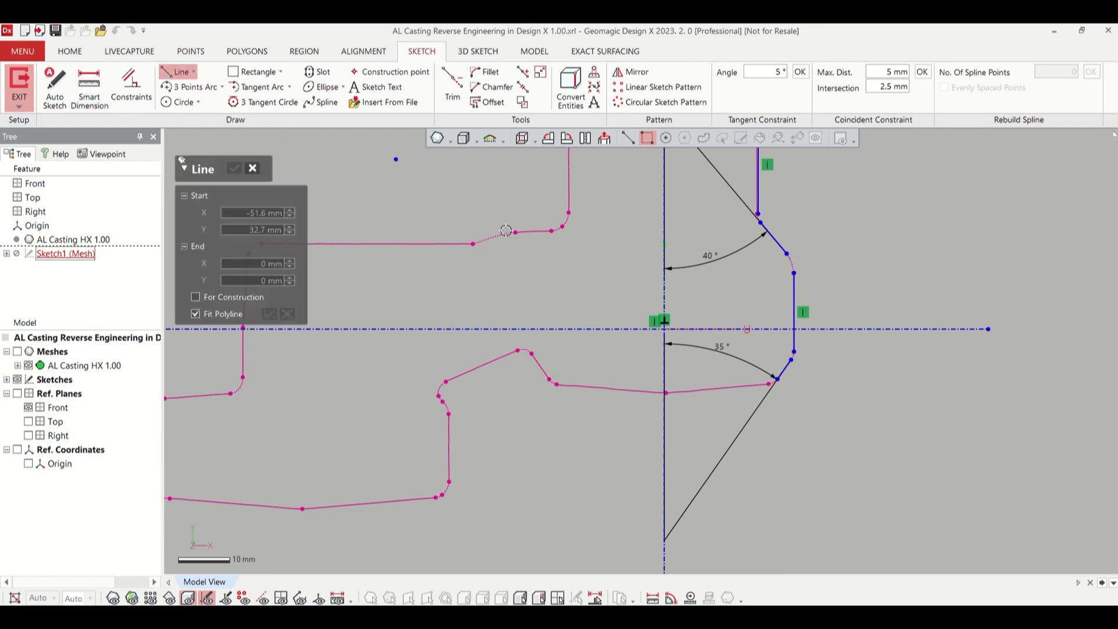
pyautogui.click(693, 391)
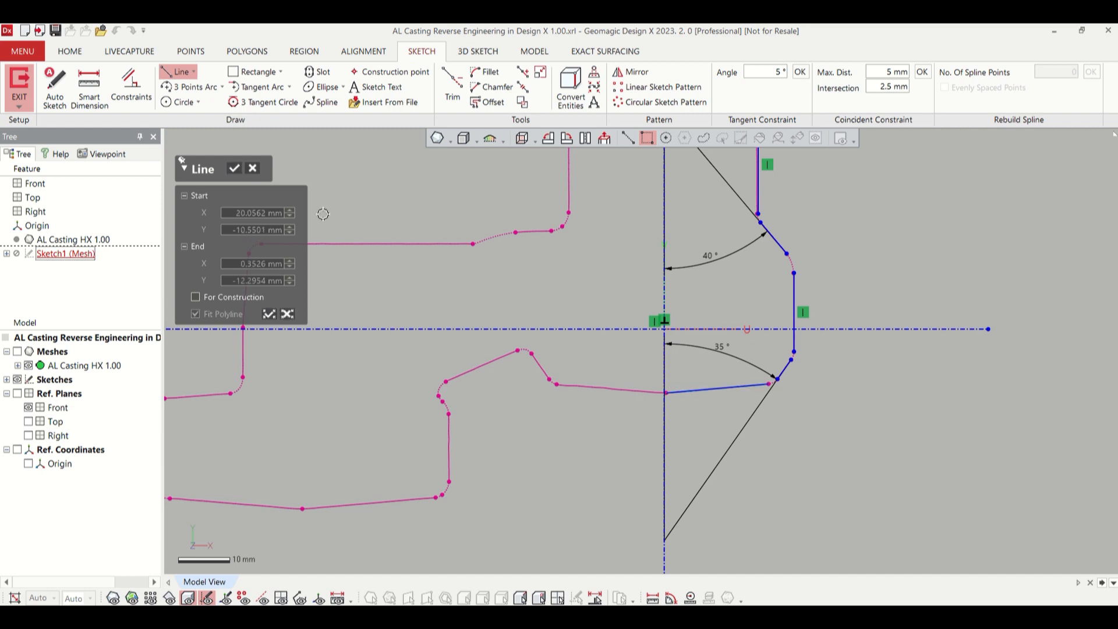
pyautogui.click(234, 169)
# - Dimension the angle between the horizontal construction line and the shallow bottom line, and set it to 5°
pyautogui.click(89, 88)
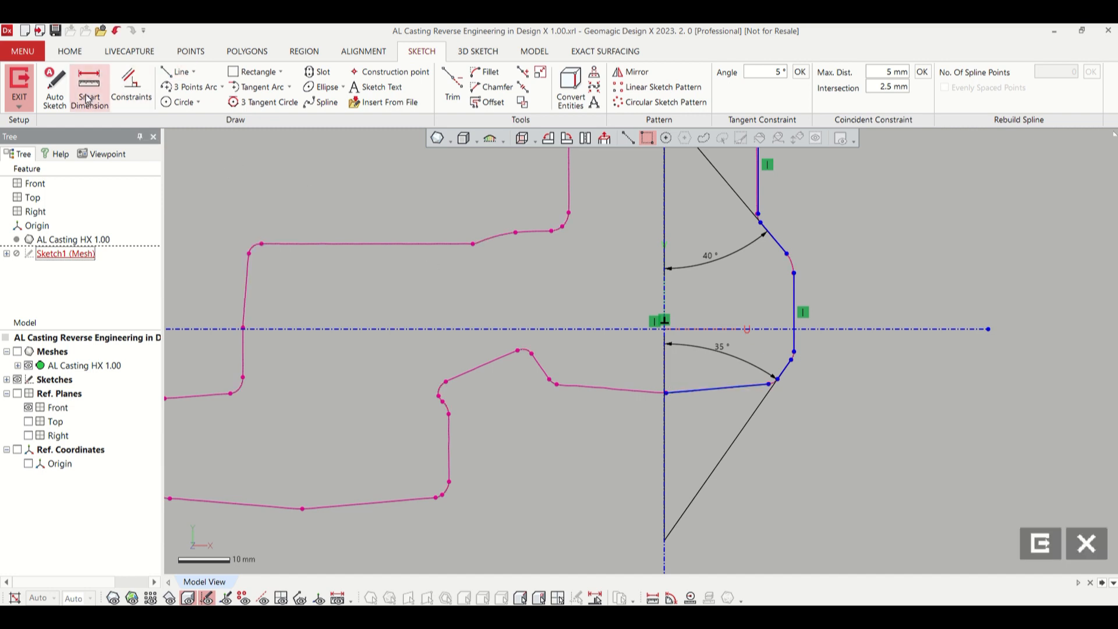
pyautogui.click(866, 330)
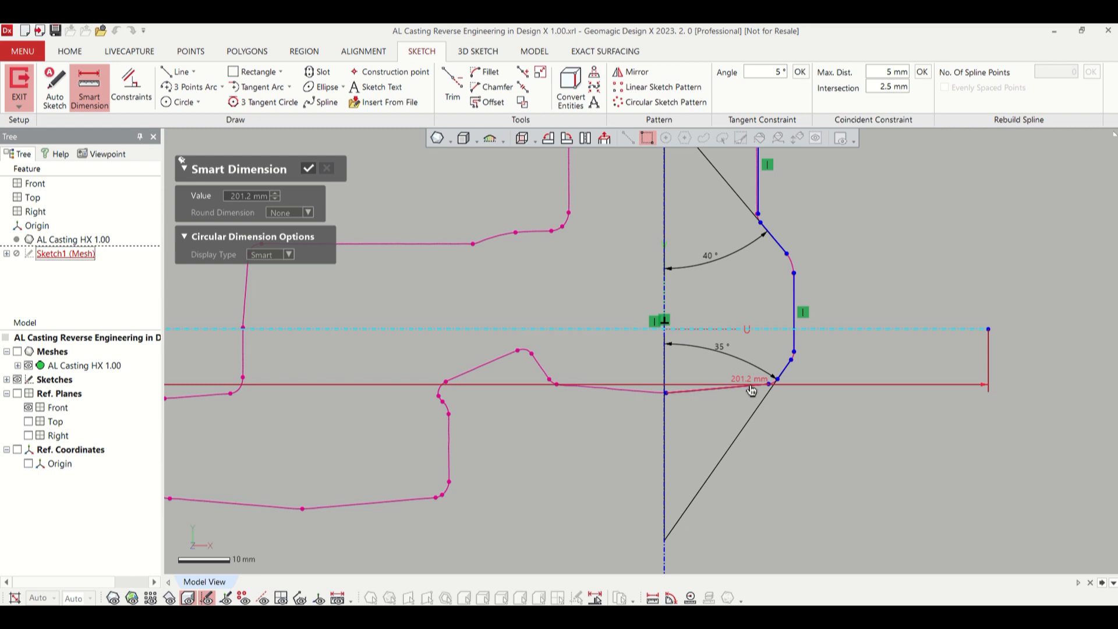
pyautogui.click(765, 387)
pyautogui.click(856, 360)
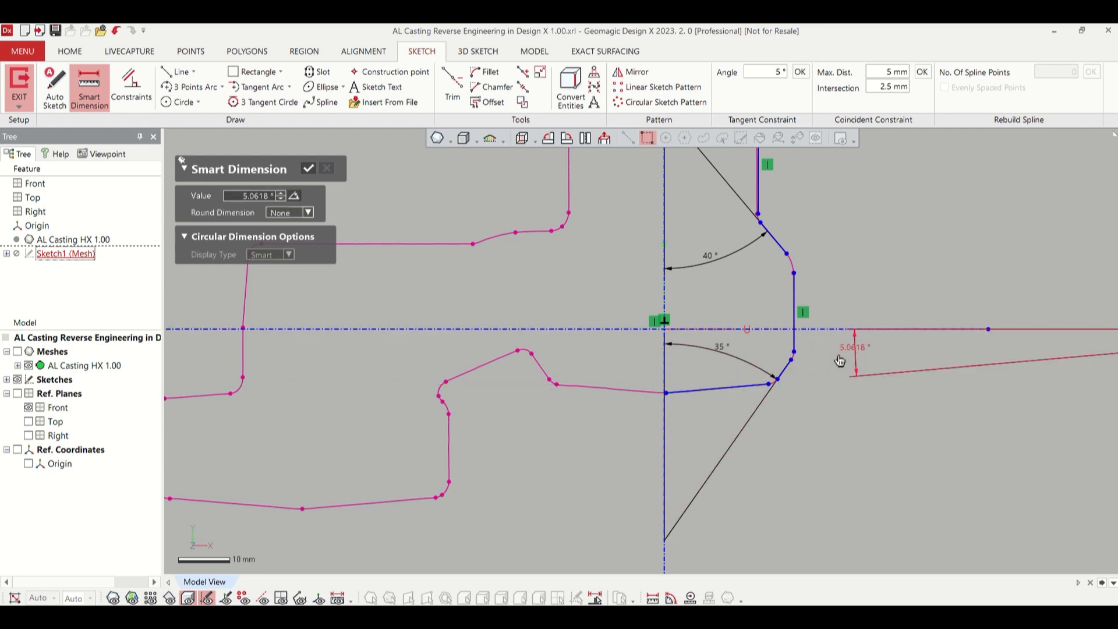
pyautogui.doubleClick(250, 196)
pyautogui.write('5')
pyautogui.press('Return')
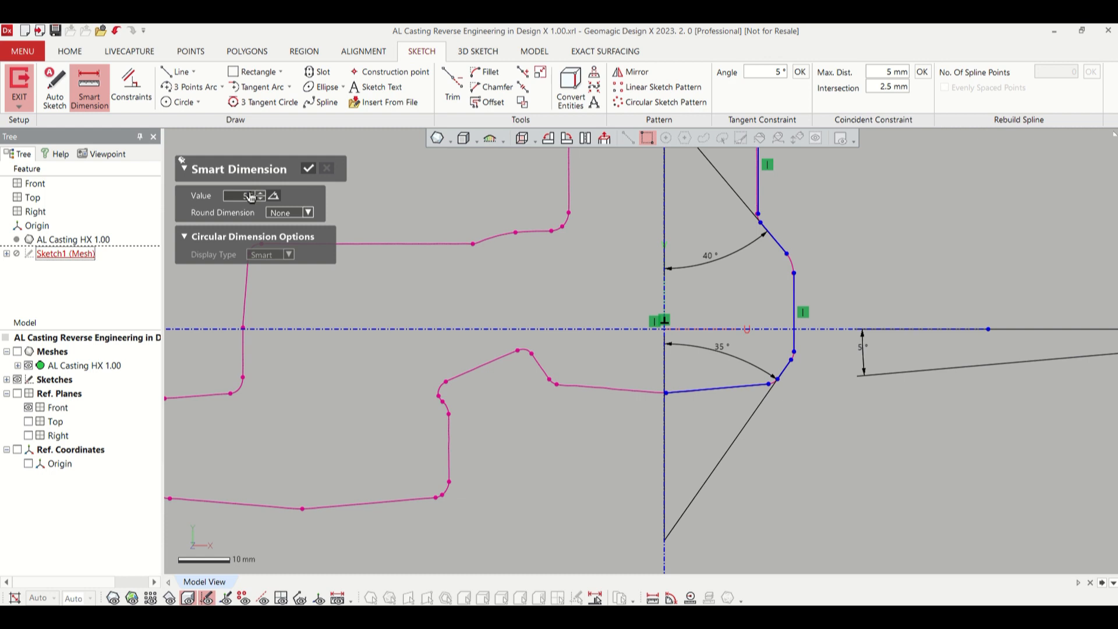
pyautogui.click(312, 169)
# - Fit a trial circle to the rounded corner between the bottom line and the 35° line to read its radius
pyautogui.scroll(1, 709, 389)
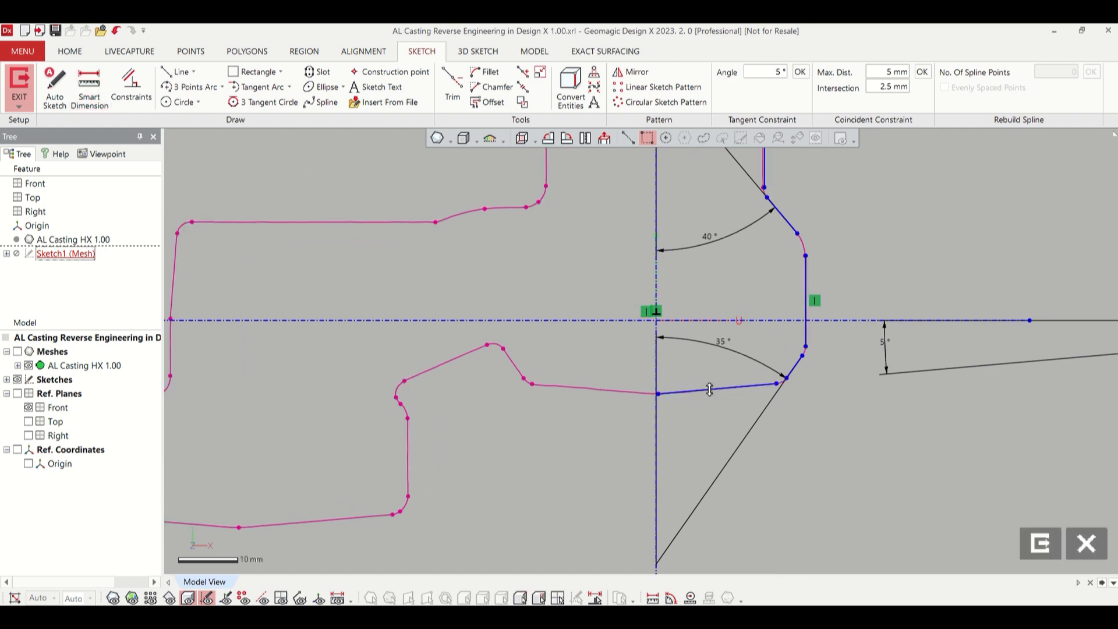
pyautogui.scroll(2, 709, 389)
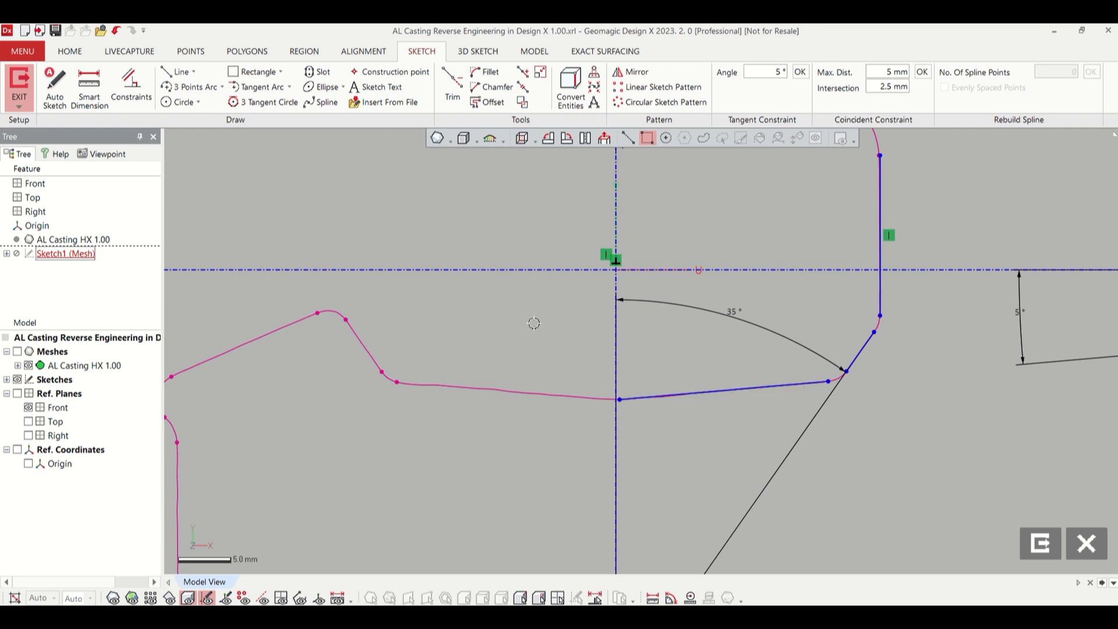
pyautogui.click(170, 103)
pyautogui.click(837, 381)
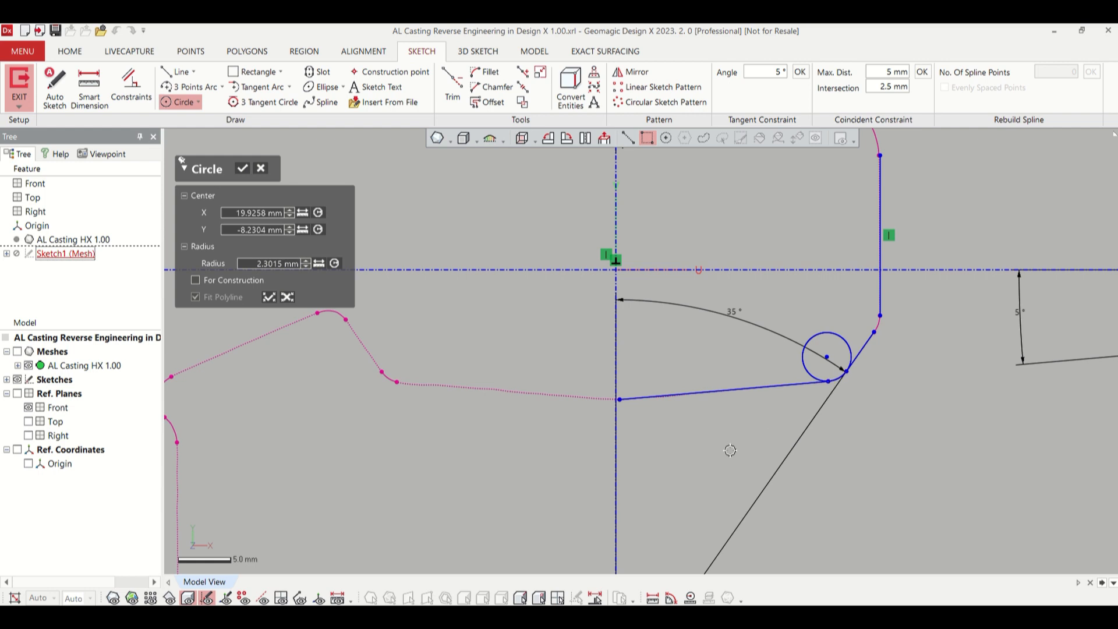
pyautogui.click(242, 170)
# - Fillet the corner between the bottom line and the 35° line with a dimensioned 2.3 mm radius
pyautogui.click(485, 72)
pyautogui.moveTo(246, 213); pyautogui.dragTo(281, 231)
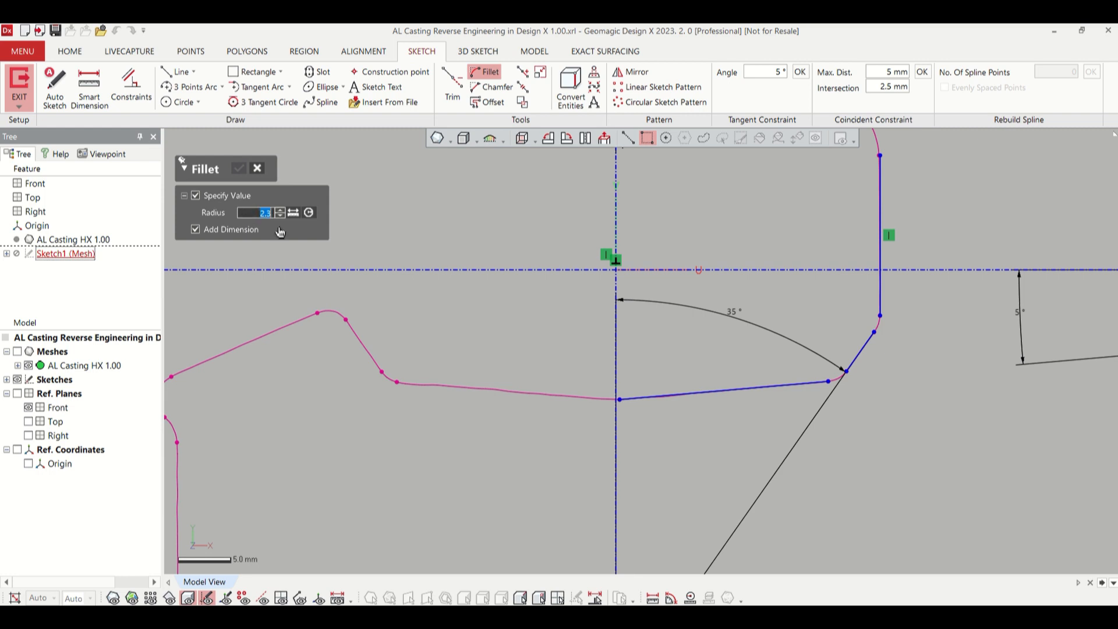
pyautogui.click(789, 371)
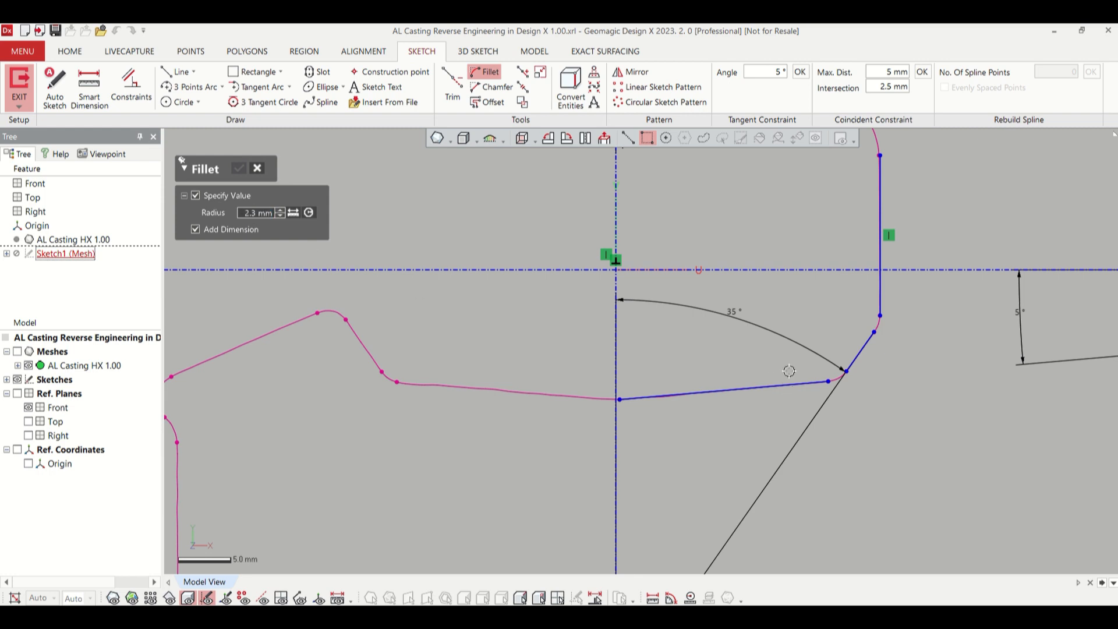
pyautogui.click(820, 383)
pyautogui.click(851, 364)
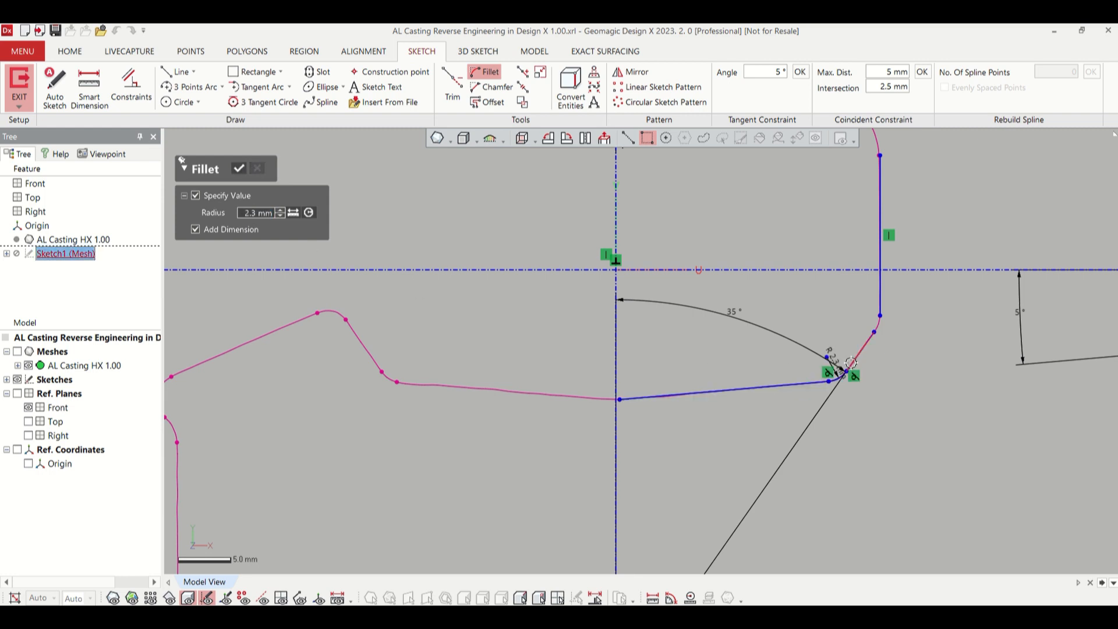
pyautogui.click(239, 168)
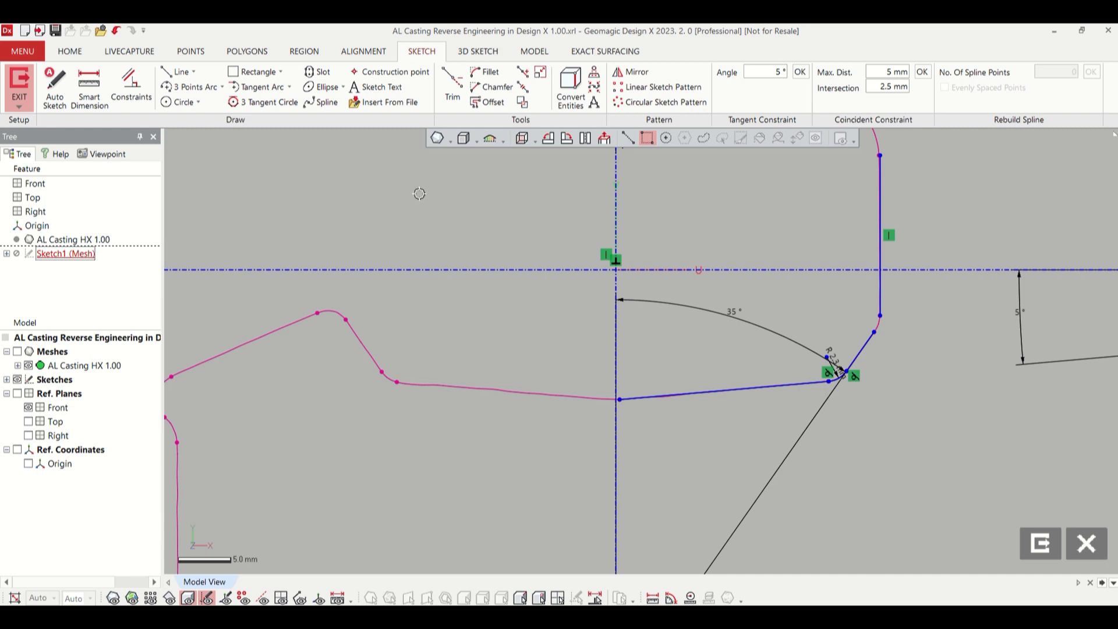
# - Fit a trial circle to the rounded corner between the 35° line and the lower vertical line to read its radius
pyautogui.click(182, 102)
pyautogui.click(882, 324)
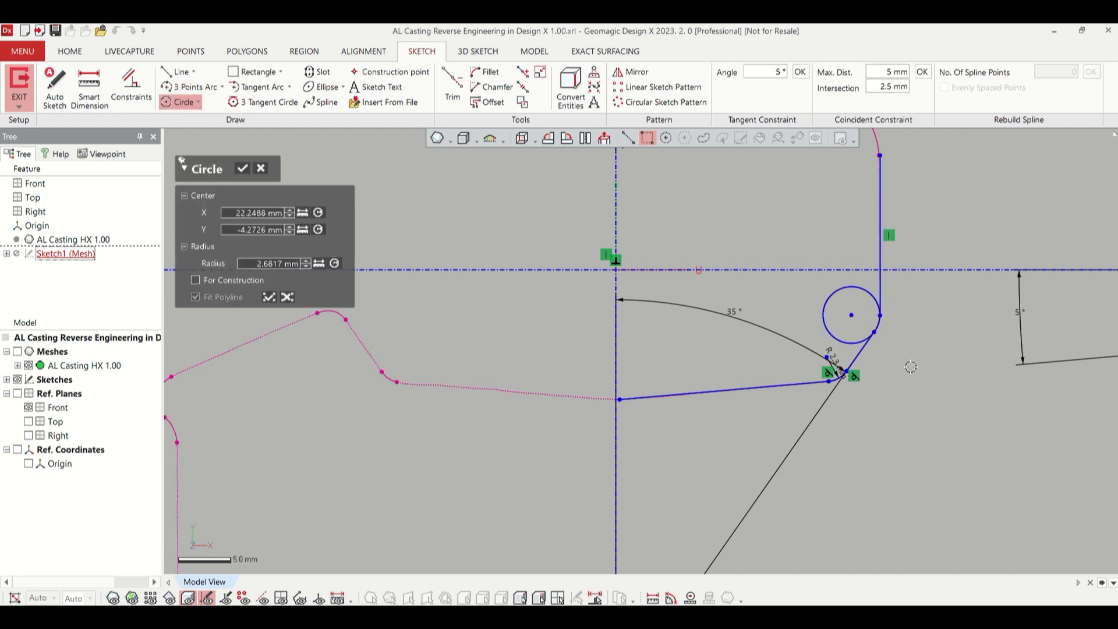
pyautogui.press('Escape')
# - Fillet the corner between the 35° line and the lower vertical line with a dimensioned 2.68 mm radius
pyautogui.click(485, 72)
pyautogui.click(251, 213)
pyautogui.press('Return')
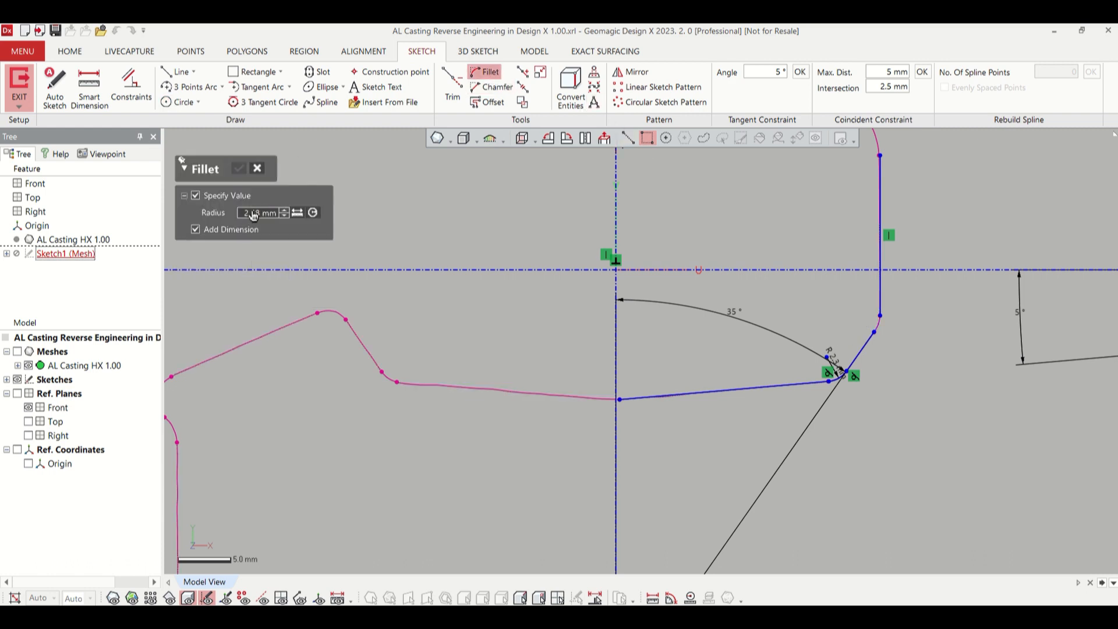
pyautogui.click(874, 336)
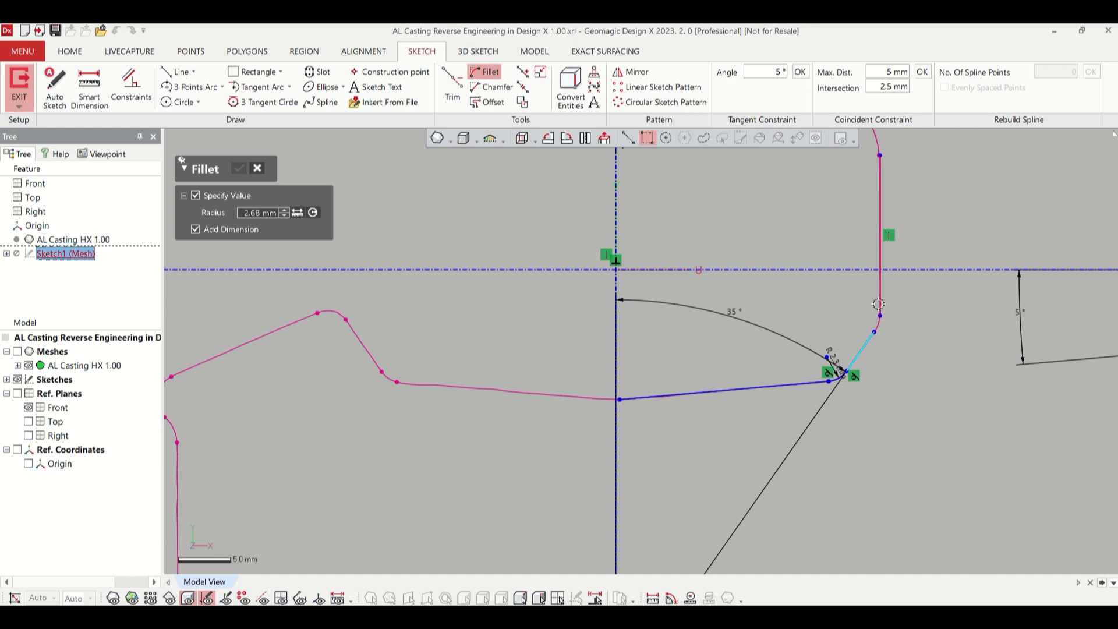
pyautogui.click(880, 304)
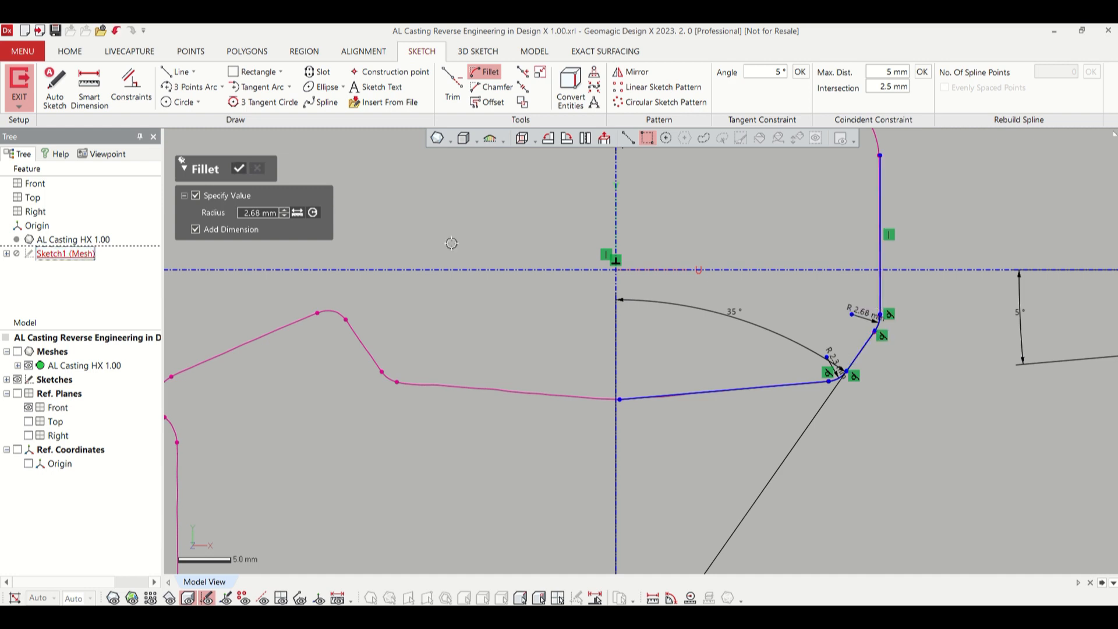
pyautogui.click(238, 168)
# - Fit a trial circle to the rounded corner between the 40° line and the lower vertical line to read its radius
pyautogui.scroll(-3, 807, 389)
pyautogui.scroll(3, 840, 222)
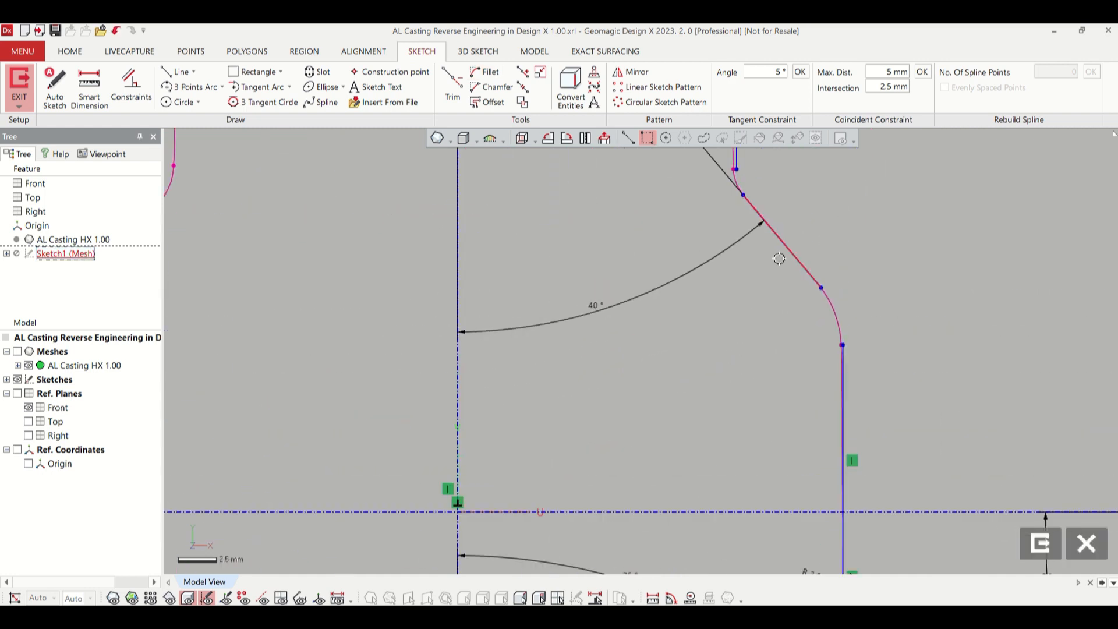
pyautogui.click(180, 102)
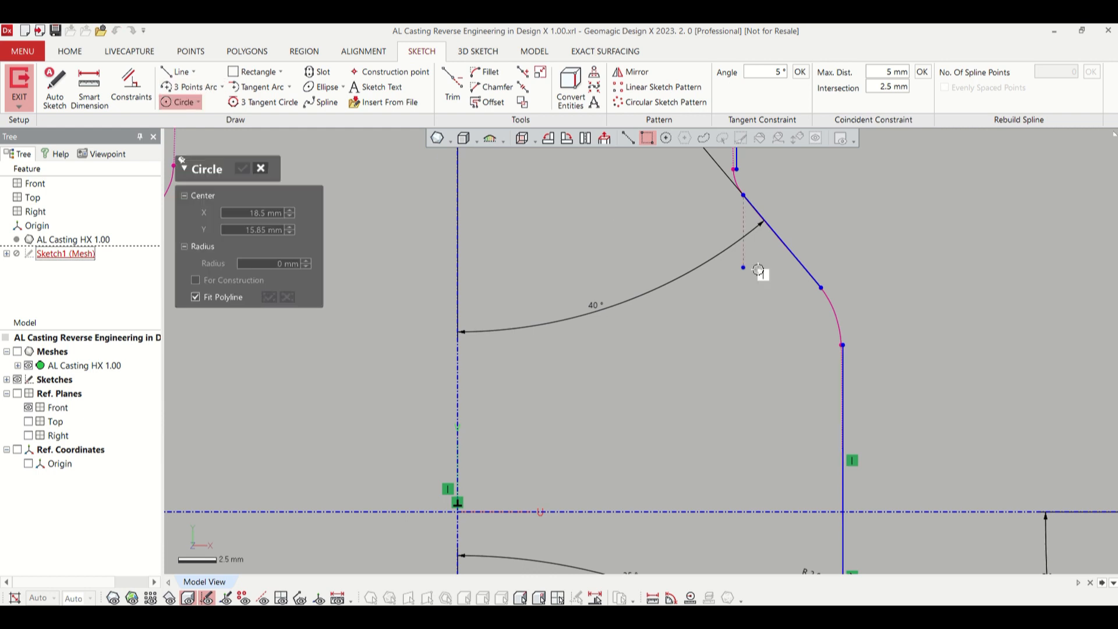
pyautogui.click(830, 307)
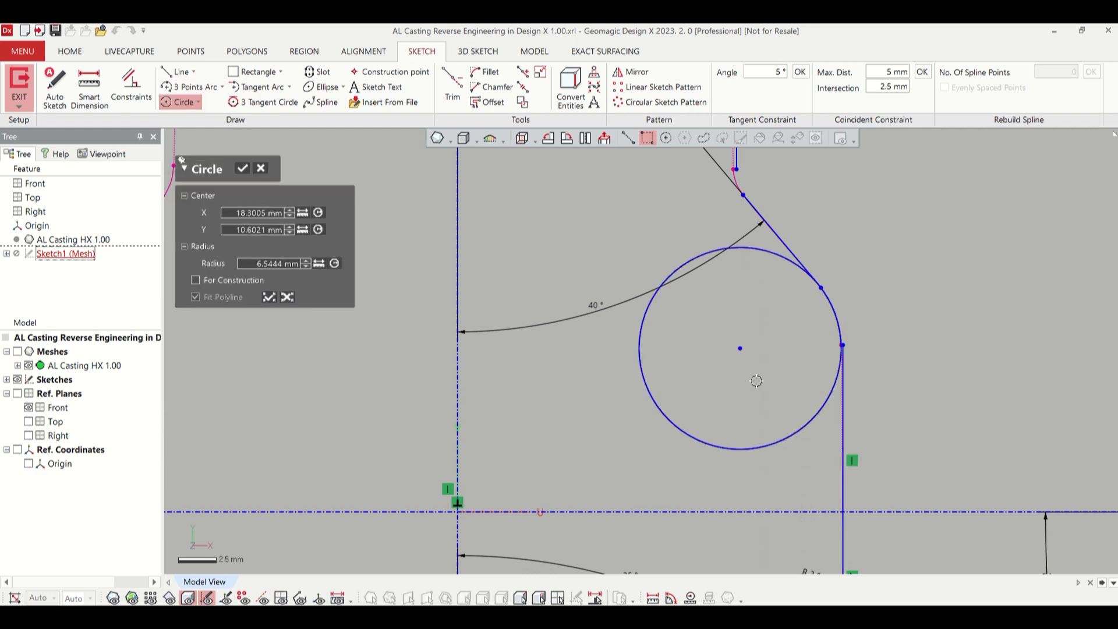
pyautogui.press('Escape')
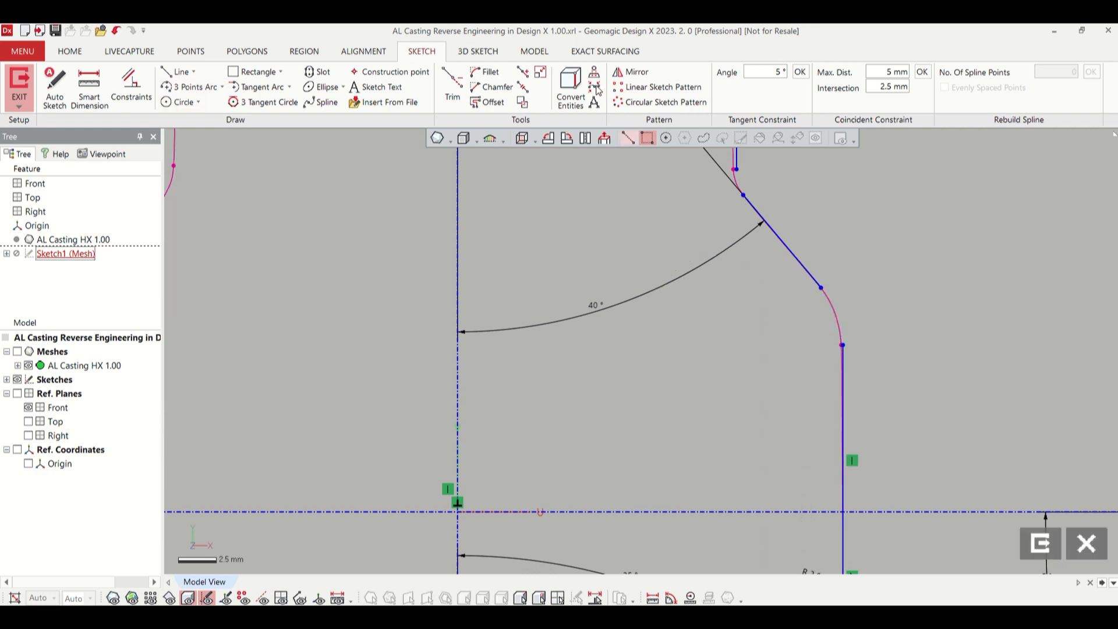
# - Fillet the corner between the 40° line and the lower vertical line with a dimensioned 6.54 mm radius
pyautogui.click(485, 71)
pyautogui.doubleClick(261, 213)
pyautogui.write('6.54')
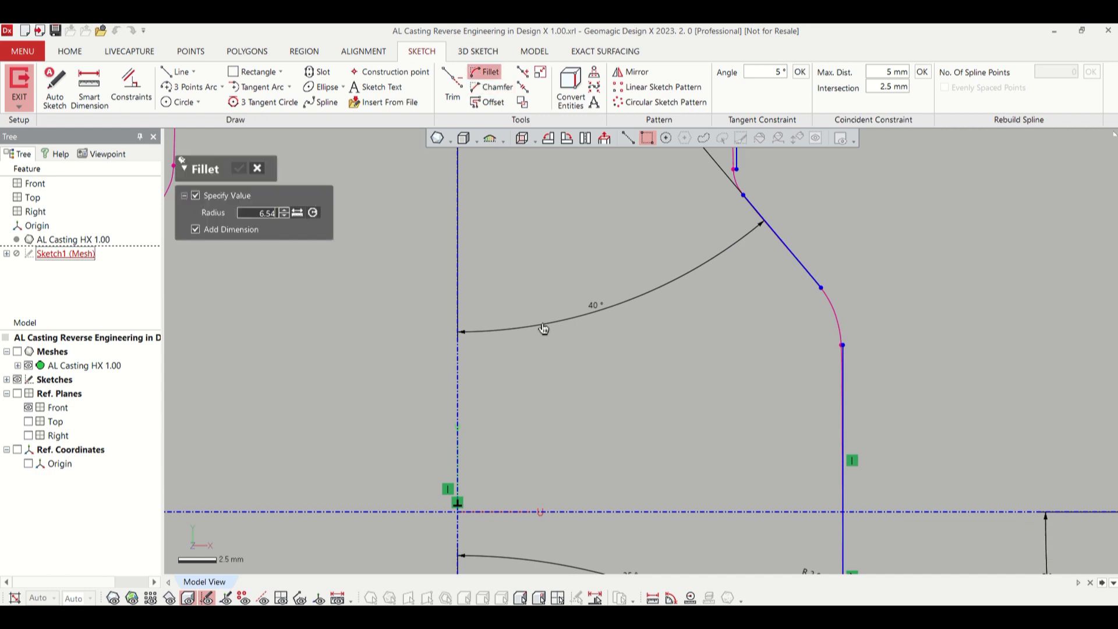
pyautogui.press('Return')
pyautogui.click(807, 268)
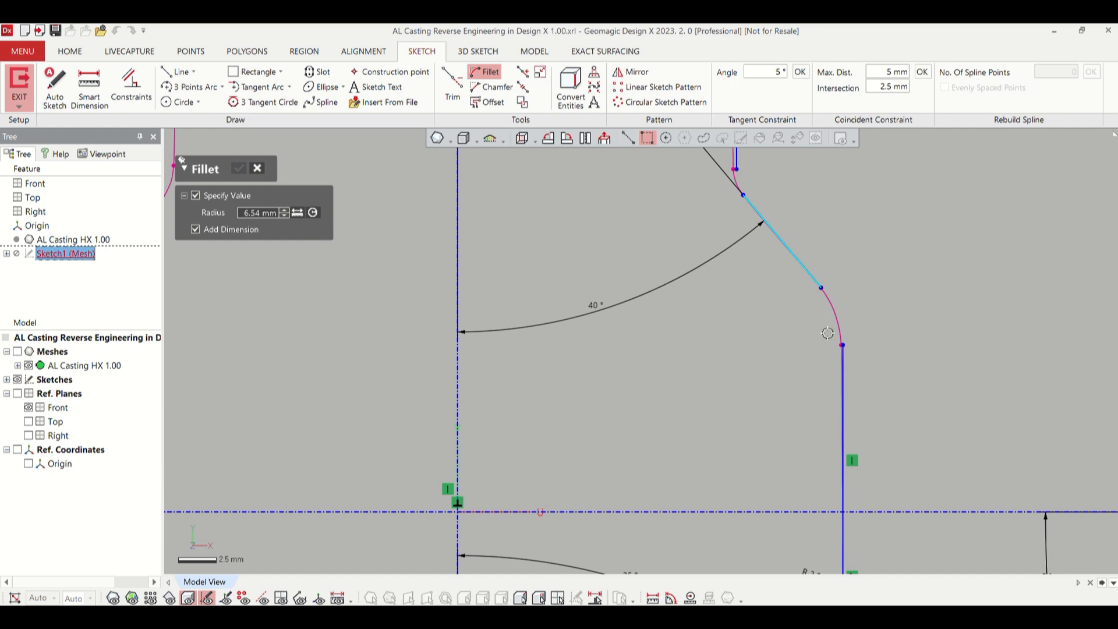
pyautogui.click(844, 363)
pyautogui.click(239, 168)
# - Fit a trial circle to the concave corner between the upper vertical line and the 40° line to read its radius
pyautogui.scroll(-4, 646, 243)
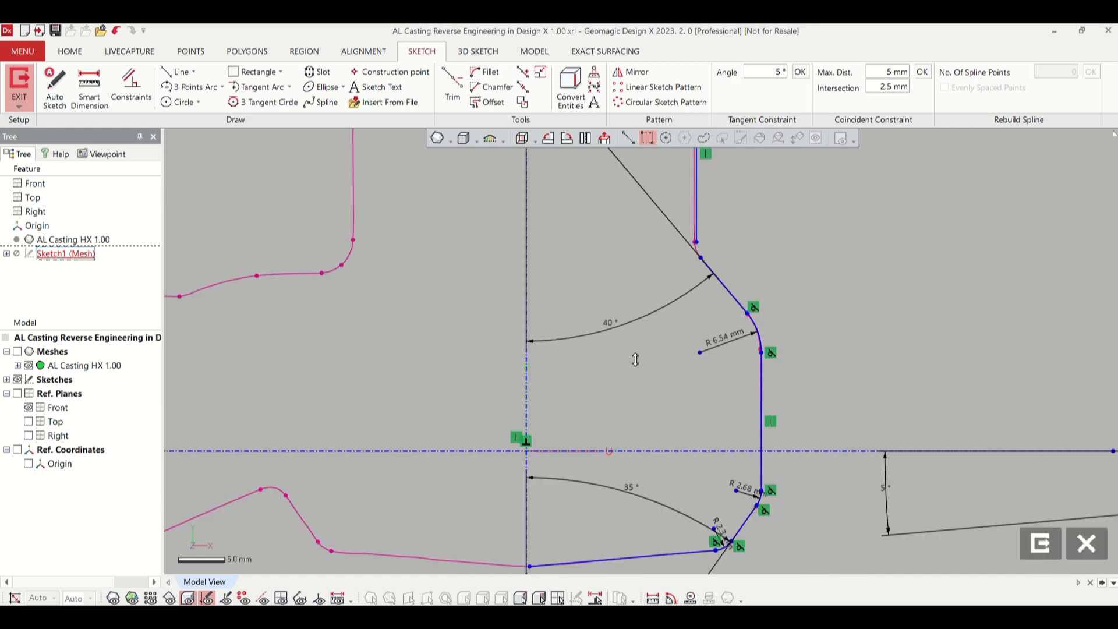
pyautogui.scroll(4, 646, 243)
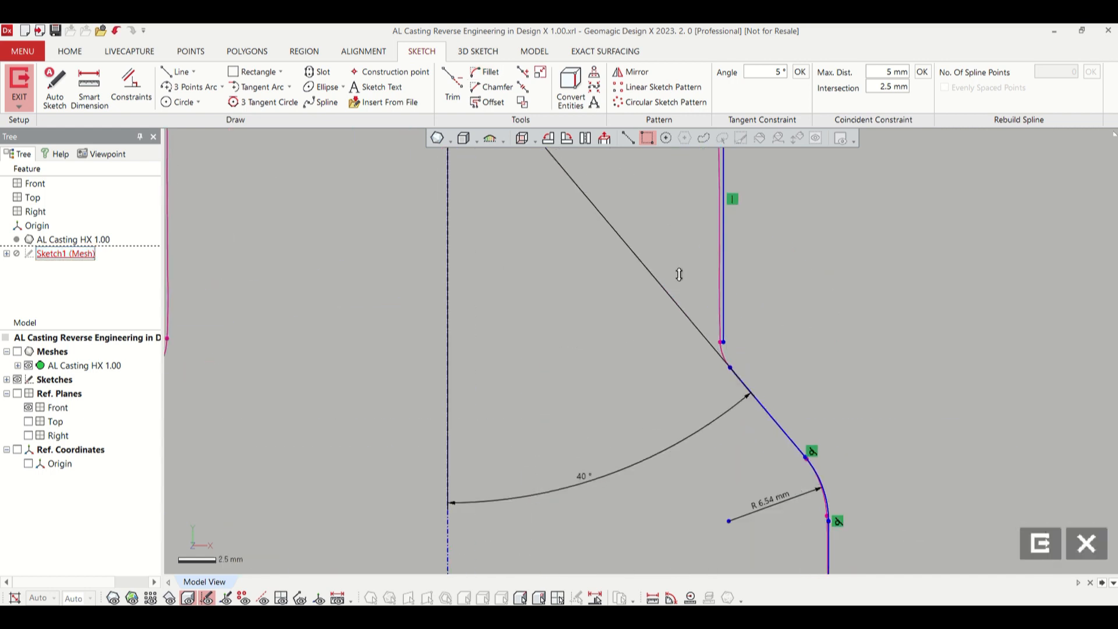
pyautogui.click(180, 102)
pyautogui.click(724, 355)
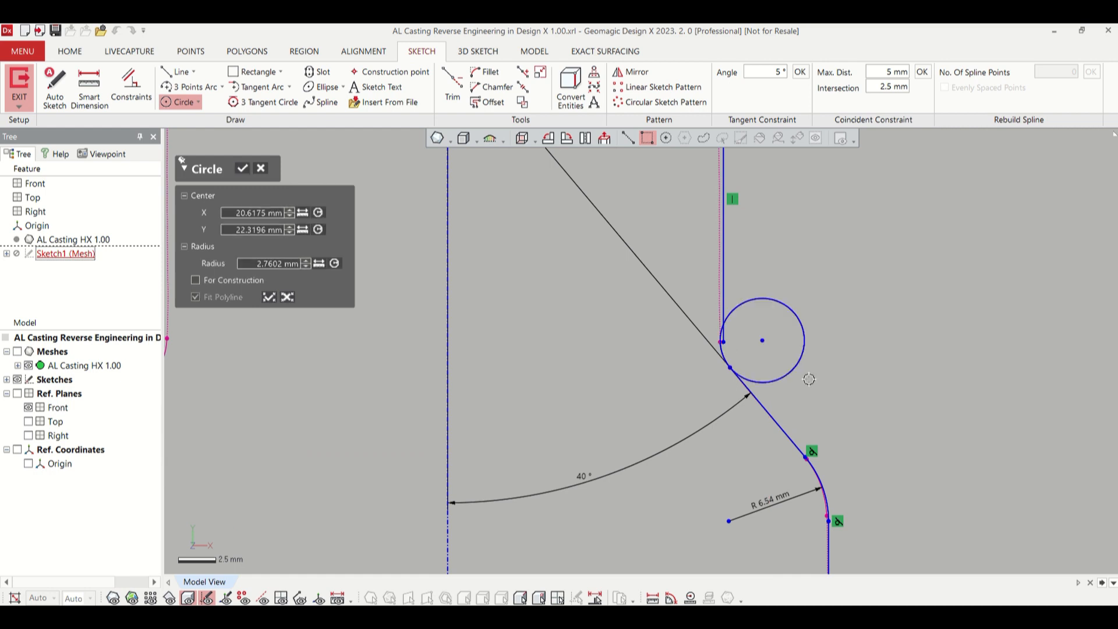
pyautogui.press('Escape')
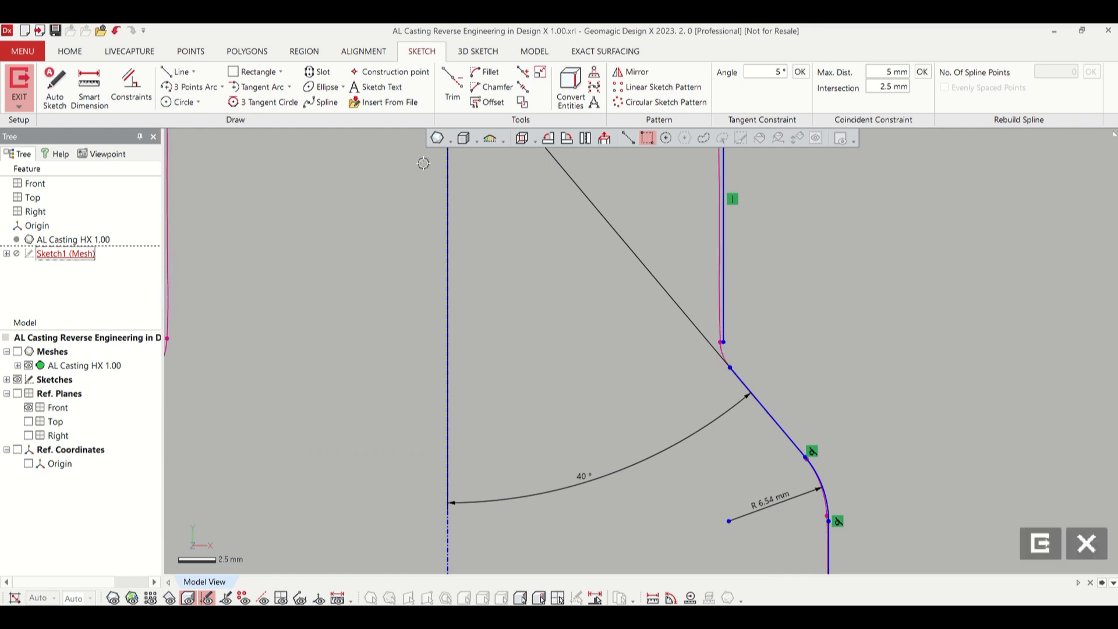
# - Fillet the corner between the upper vertical line and the 40° line with a dimensioned 2.76 mm radius
pyautogui.click(486, 71)
pyautogui.click(256, 212)
pyautogui.write('2.76')
pyautogui.press('Return')
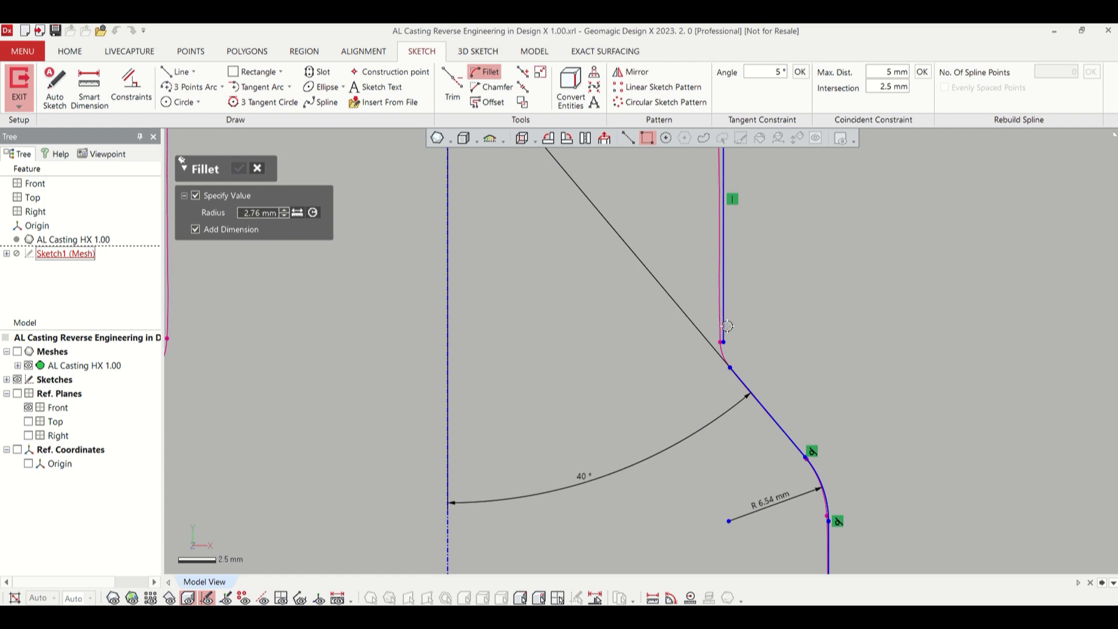
pyautogui.scroll(3, 728, 325)
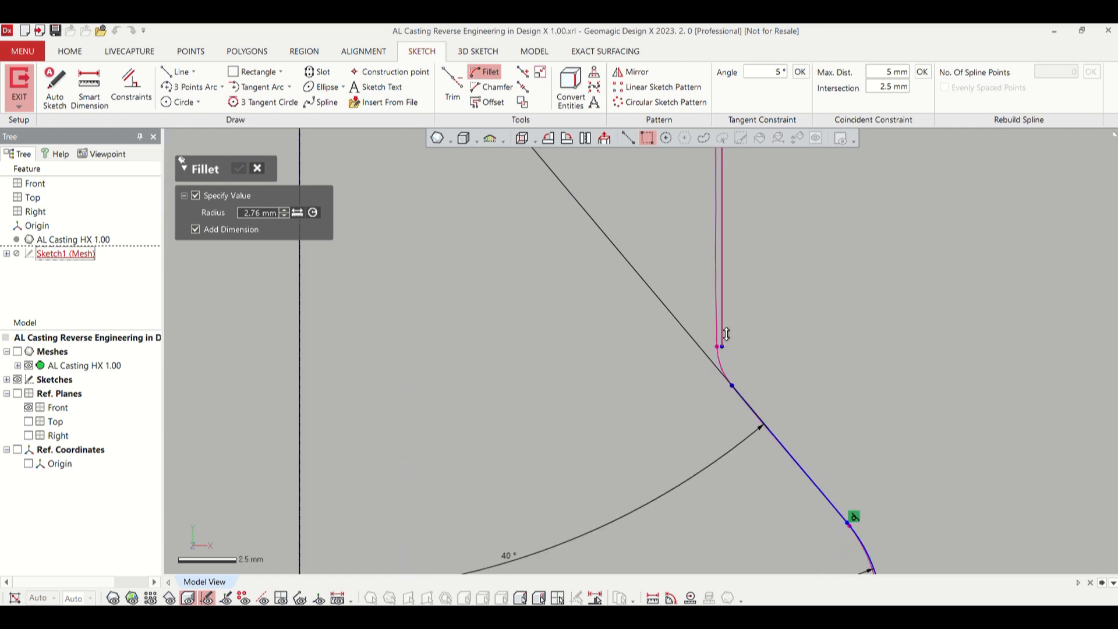
pyautogui.click(753, 427)
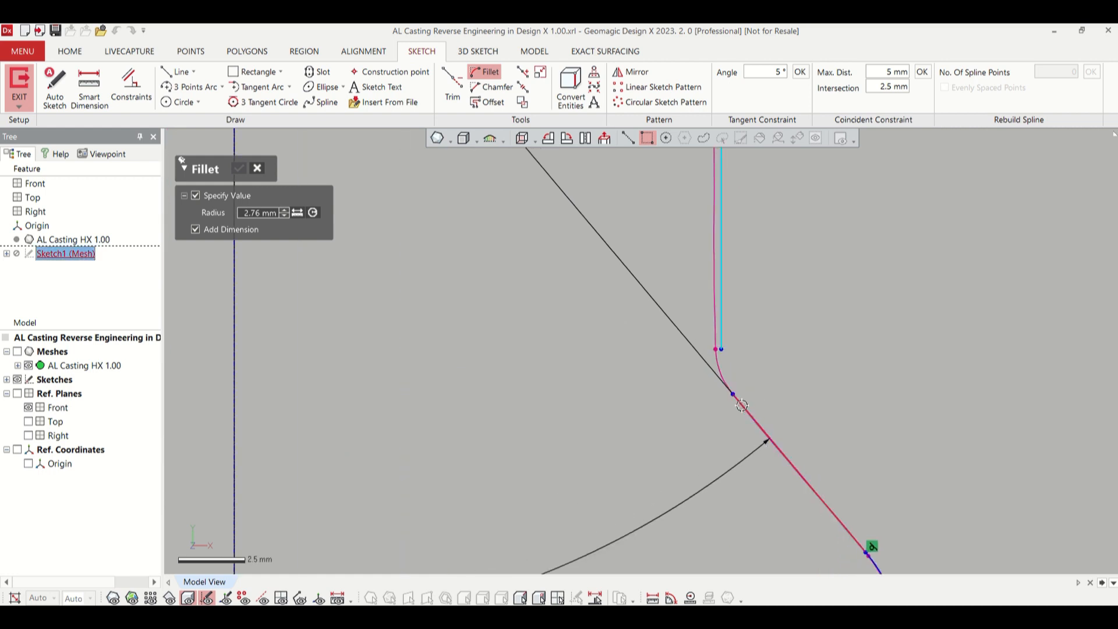
pyautogui.click(240, 169)
# - Mirror the shallow bottom line across the vertical construction line
pyautogui.scroll(-8, 559, 334)
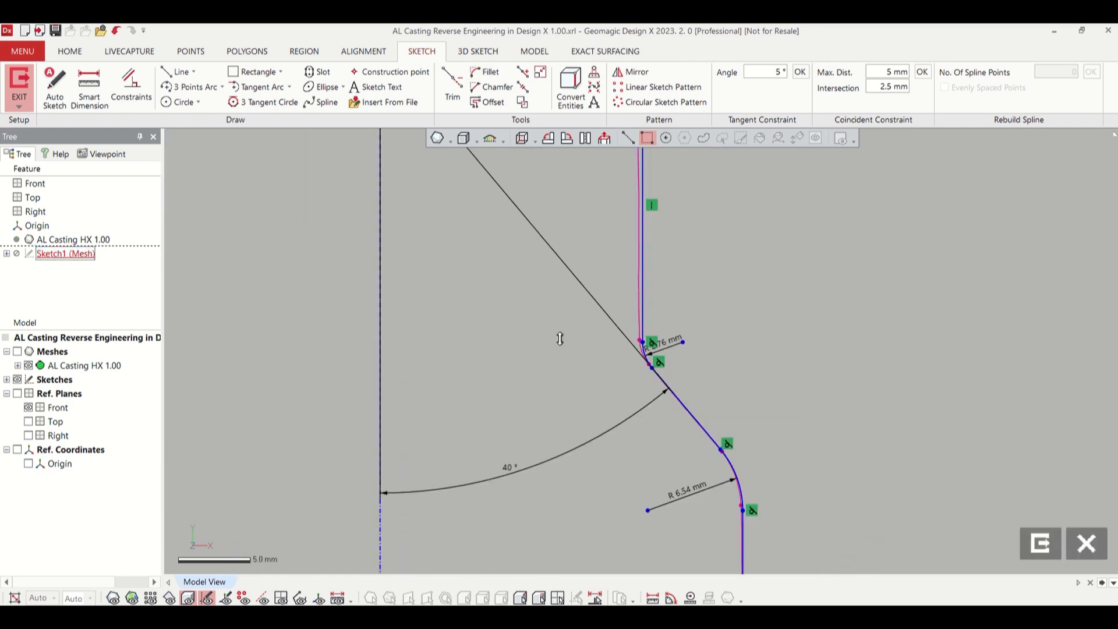
pyautogui.scroll(5, 559, 466)
pyautogui.scroll(3, 366, 376)
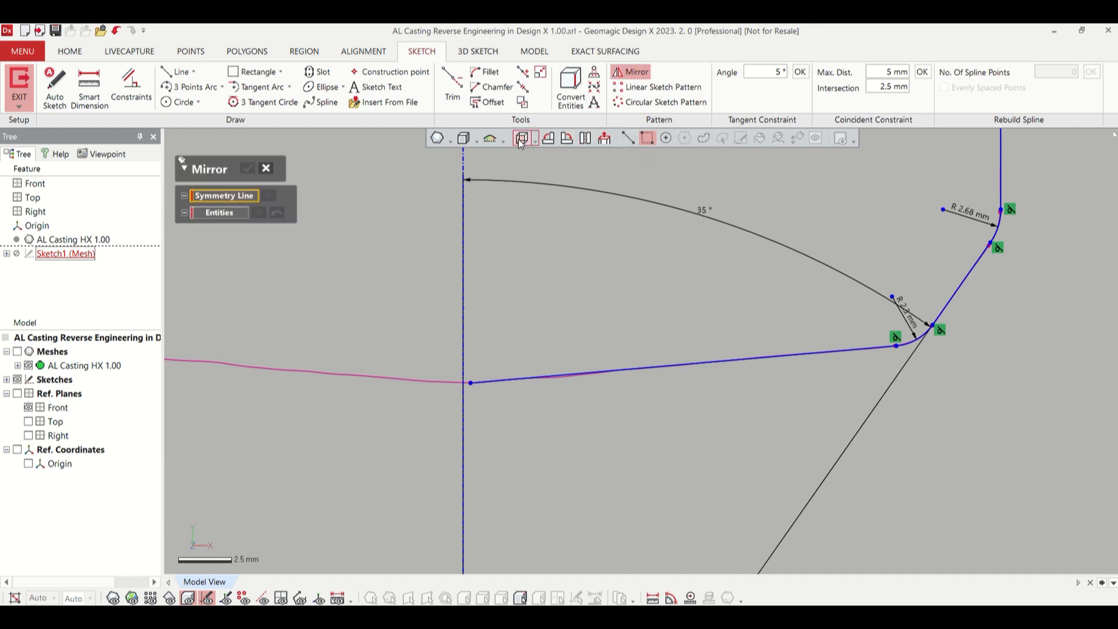
pyautogui.click(465, 155)
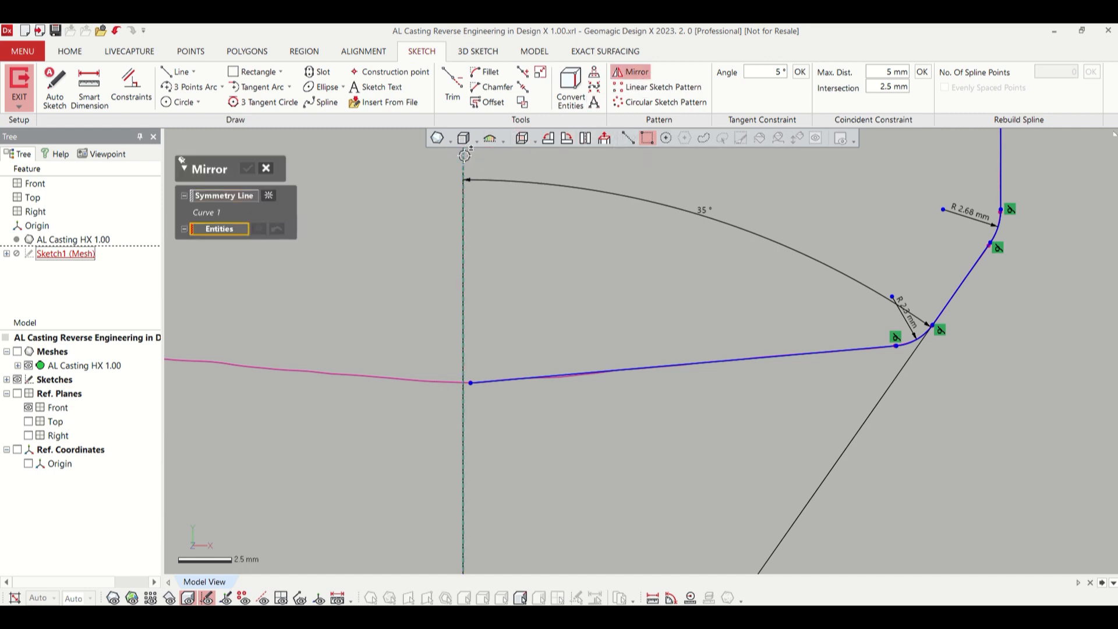
pyautogui.click(648, 370)
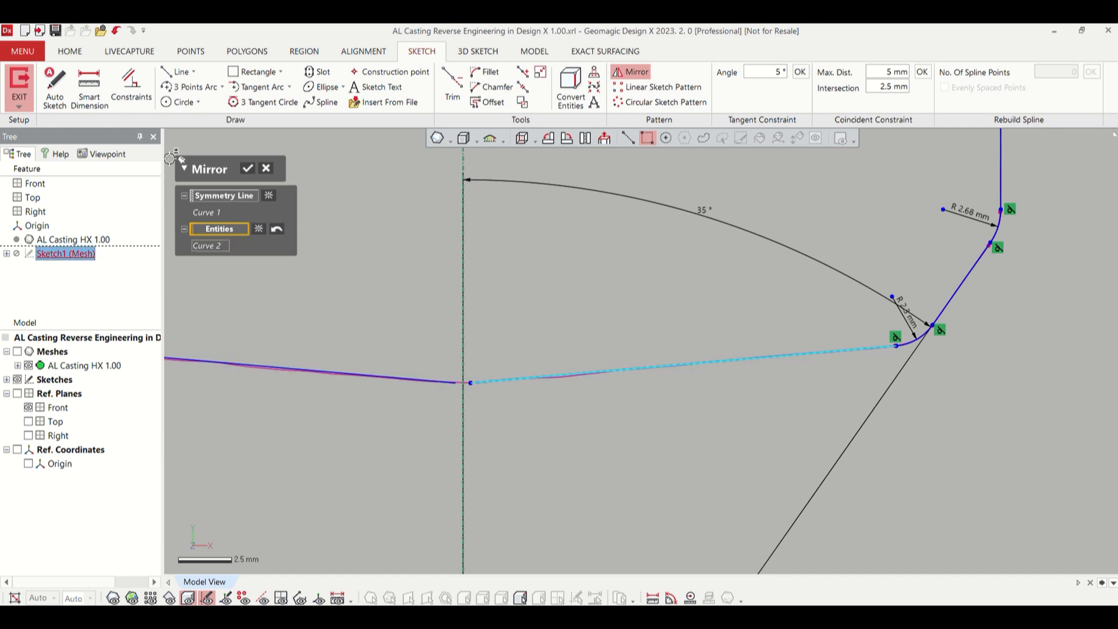
pyautogui.click(248, 172)
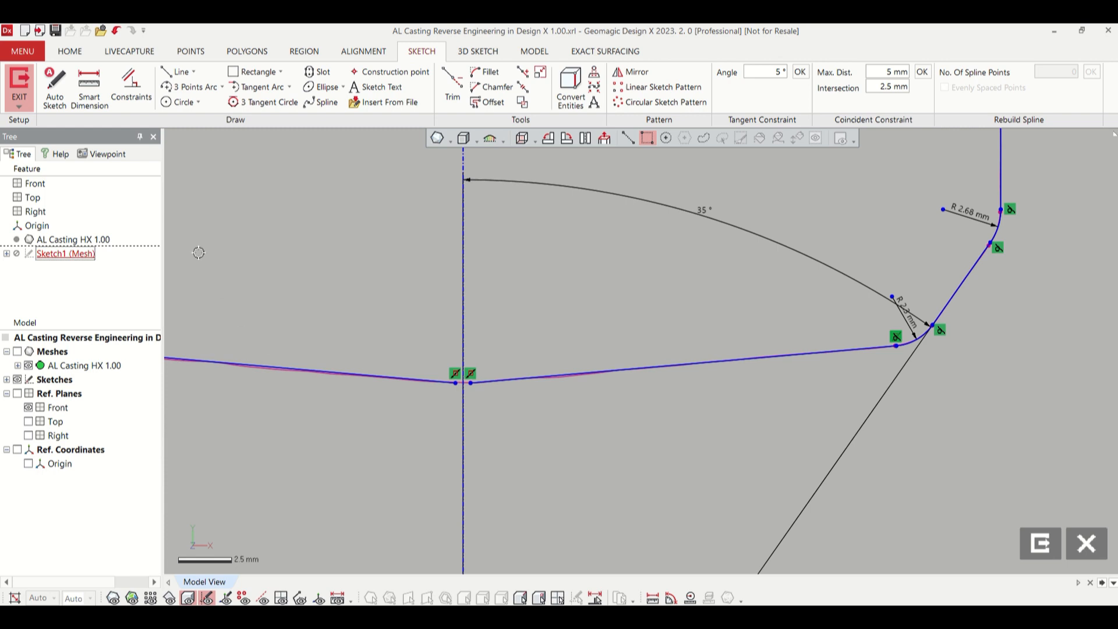
# - Fit a trial circle to the rounded bottom of the section at the vertical construction line to read its radius
pyautogui.click(181, 102)
pyautogui.moveTo(423, 305); pyautogui.dragTo(500, 426)
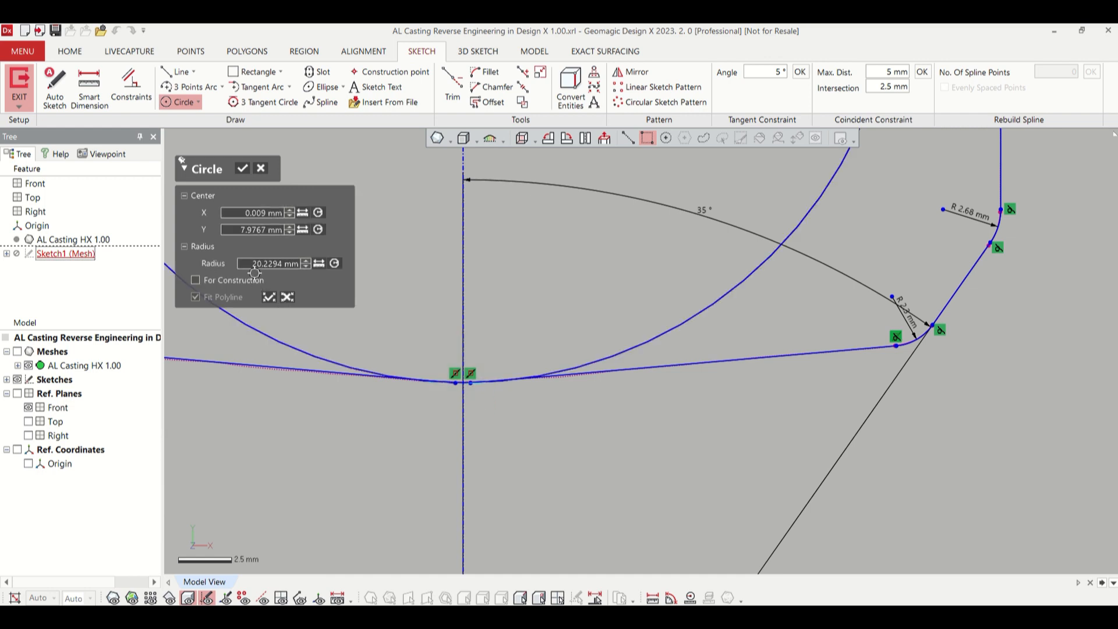
pyautogui.press('Escape')
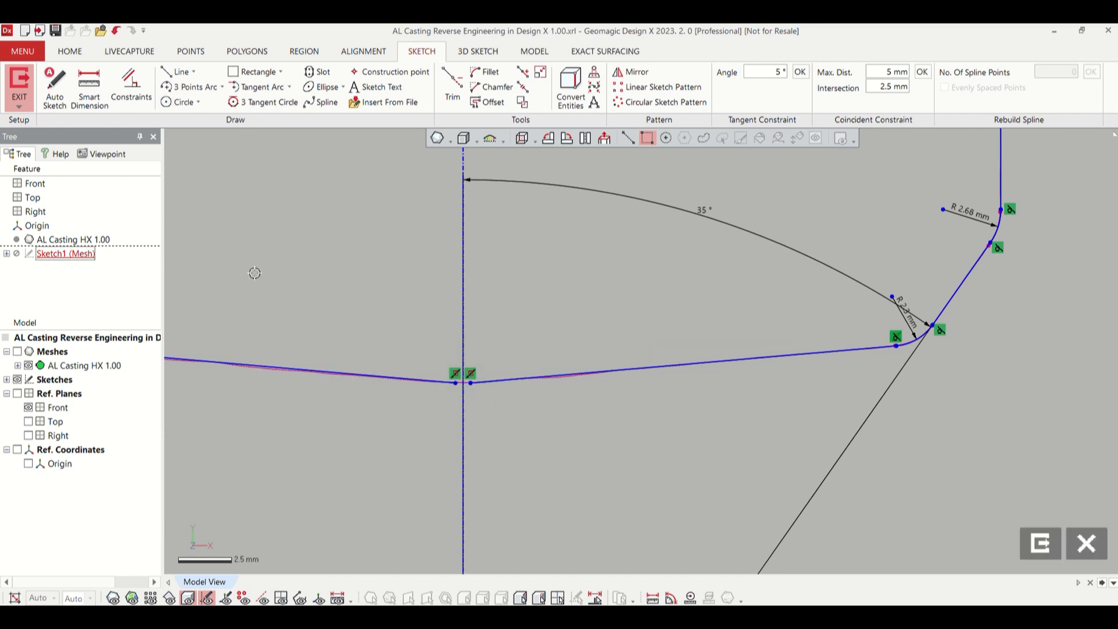
# - Fillet the mirrored and original bottom lines where they meet at the vertical construction line with a dimensioned 20.22 mm radius
pyautogui.click(486, 71)
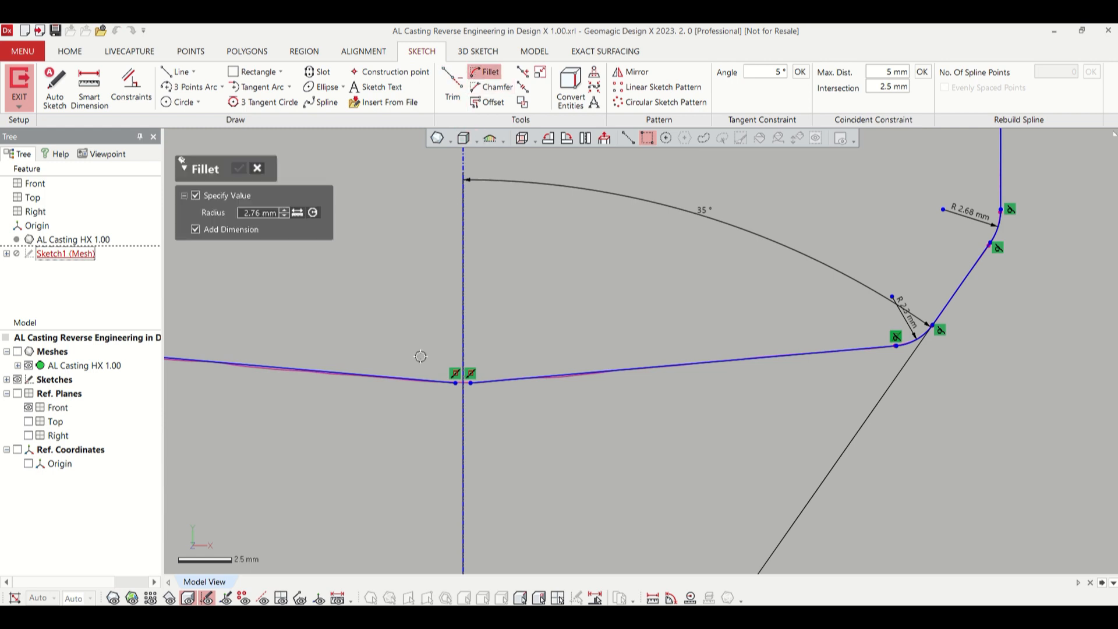
pyautogui.click(256, 212)
pyautogui.write('20.22')
pyautogui.press('Return')
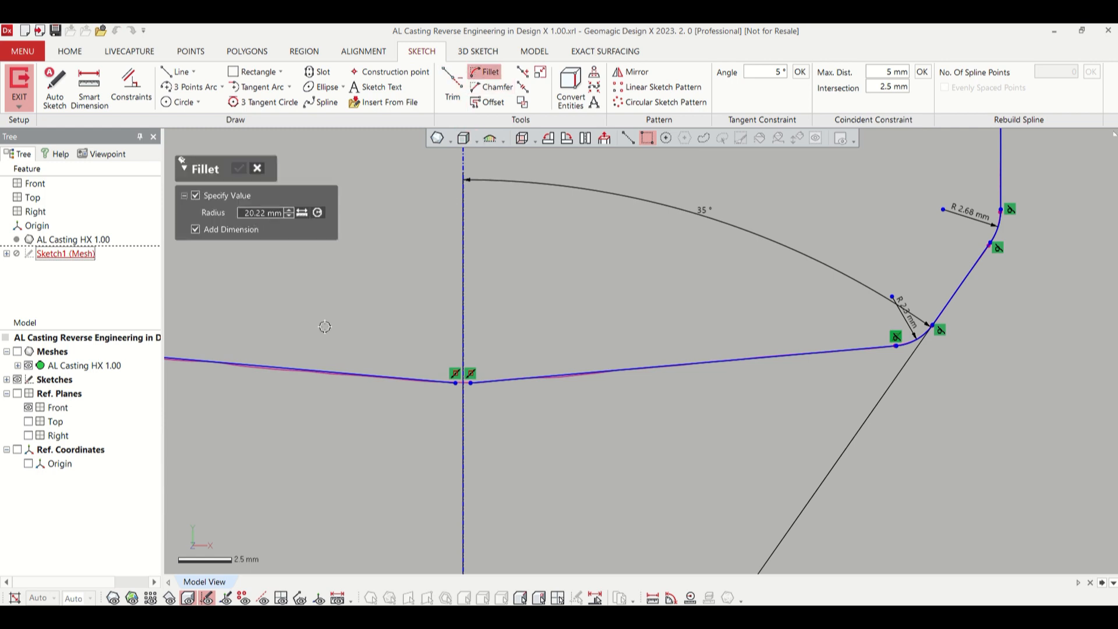
pyautogui.click(440, 381)
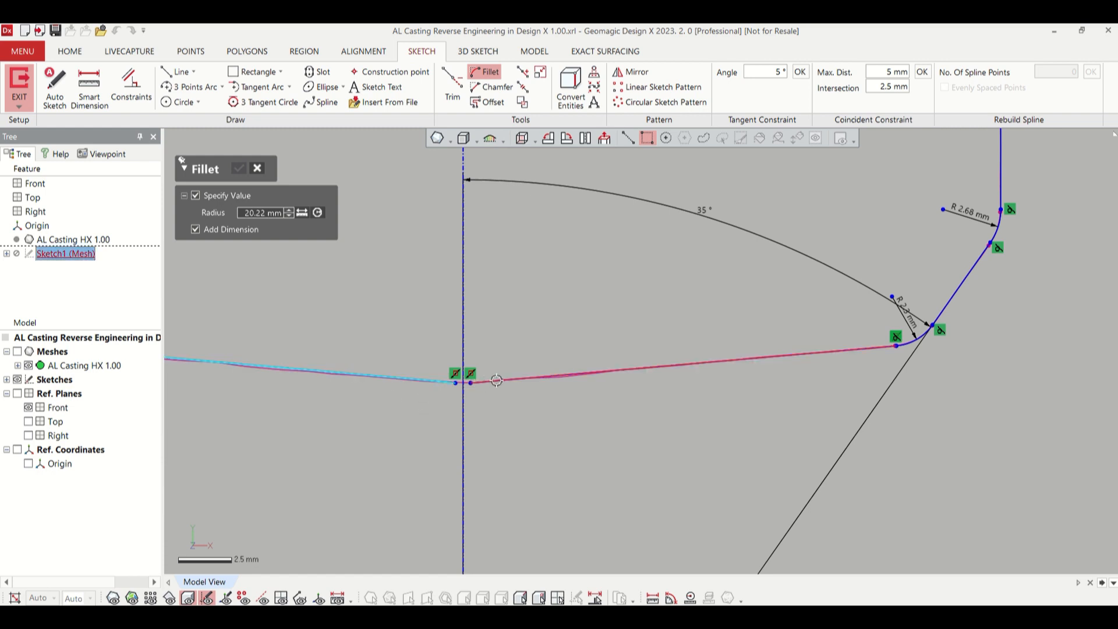
pyautogui.click(496, 380)
pyautogui.click(237, 170)
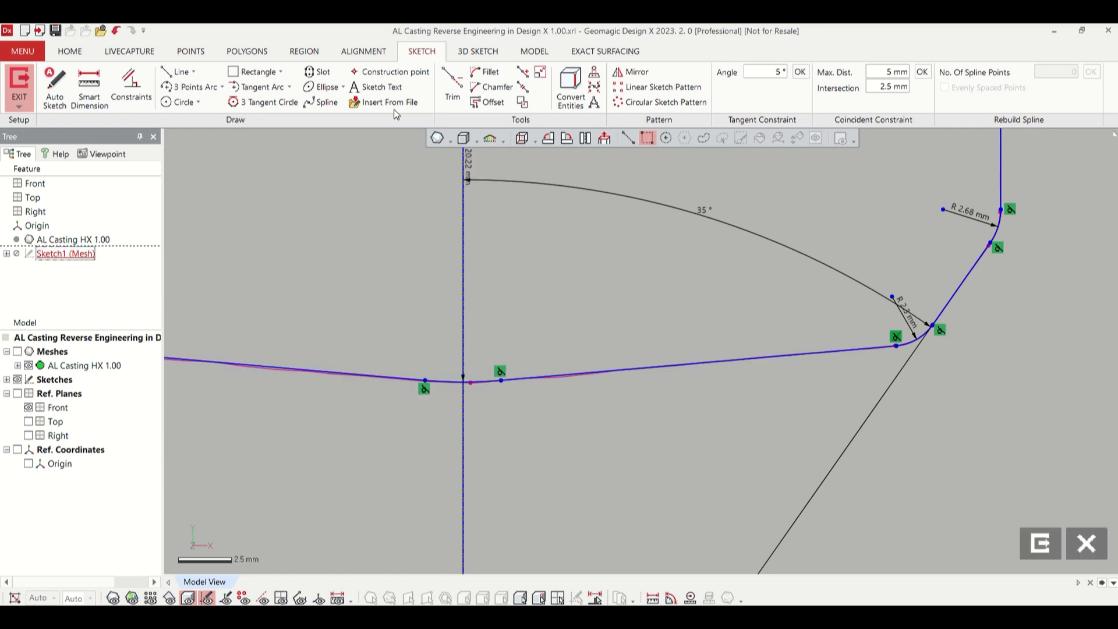
# - Power-trim the half of the bottom fillet arc and the mirrored line on the -X side of the vertical construction line
pyautogui.click(452, 98)
pyautogui.click(436, 383)
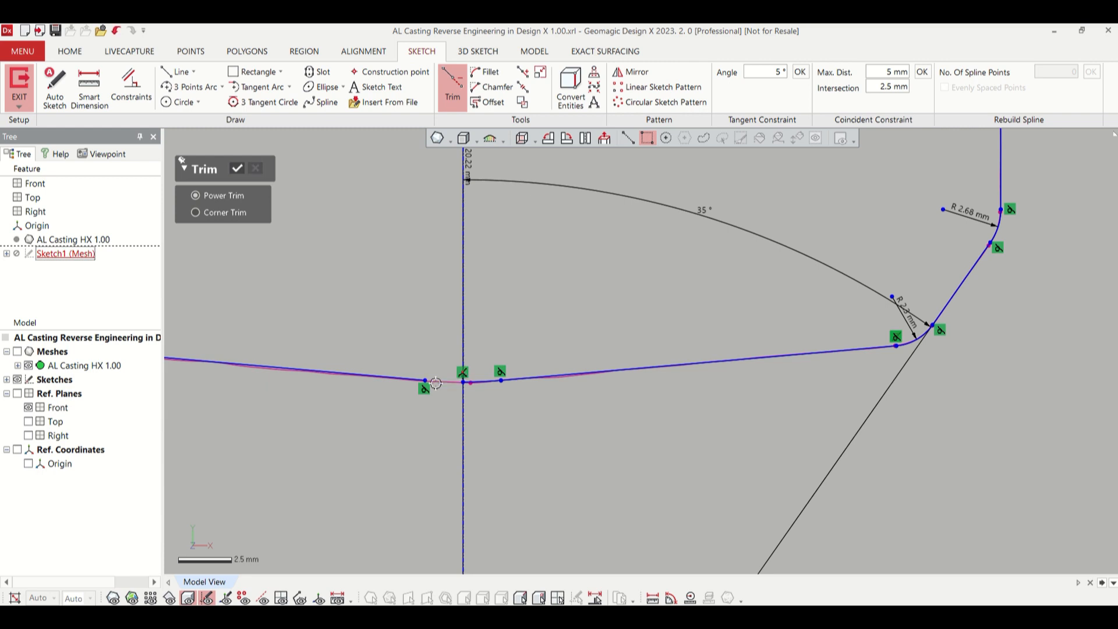
pyautogui.click(354, 377)
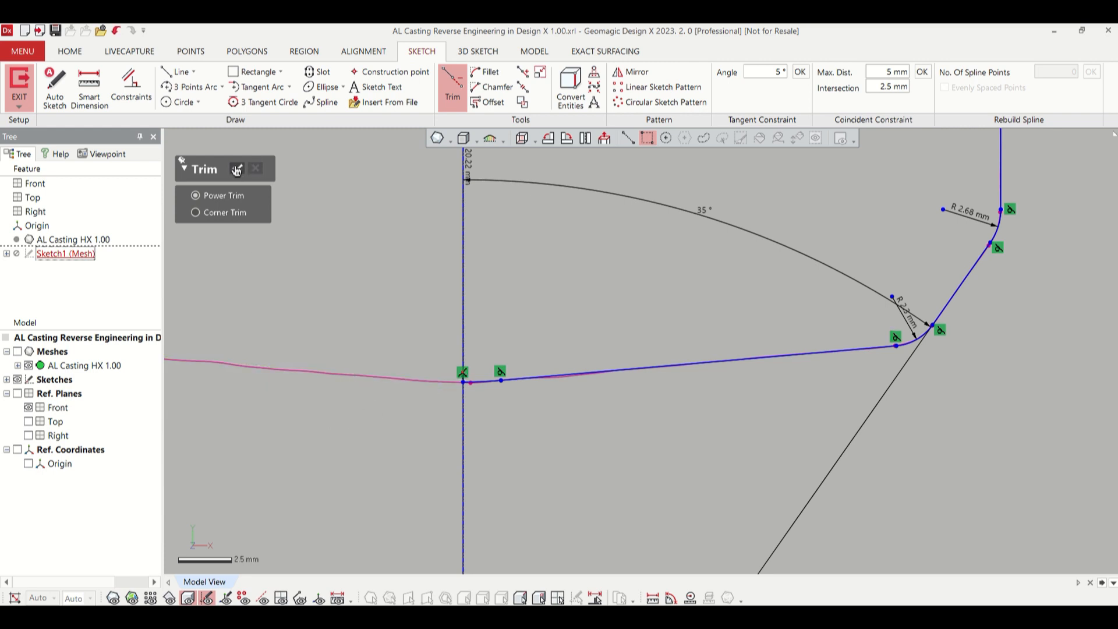
pyautogui.click(237, 170)
# - Finish the mesh sketch, keeping the boss's half profile
pyautogui.scroll(-6, 569, 270)
pyautogui.scroll(-5, 564, 251)
pyautogui.scroll(3, 564, 158)
pyautogui.moveTo(564, 165)
pyautogui.keyDown('ctrl'); pyautogui.mouseDown(button='right')
pyautogui.moveTo(630, 284)
pyautogui.moveTo(626, 302)
pyautogui.mouseUp(button='right'); pyautogui.keyUp('ctrl')
pyautogui.scroll(3, 611, 308)
pyautogui.scroll(-2, 609, 293)
pyautogui.moveTo(627, 341)
pyautogui.keyDown('ctrl'); pyautogui.mouseDown(button='right')
pyautogui.moveTo(658, 283)
pyautogui.moveTo(559, 326)
pyautogui.moveTo(452, 345)
pyautogui.moveTo(583, 273)
pyautogui.moveTo(537, 248)
pyautogui.moveTo(532, 257)
pyautogui.moveTo(541, 249)
pyautogui.mouseUp(button='right'); pyautogui.keyUp('ctrl')
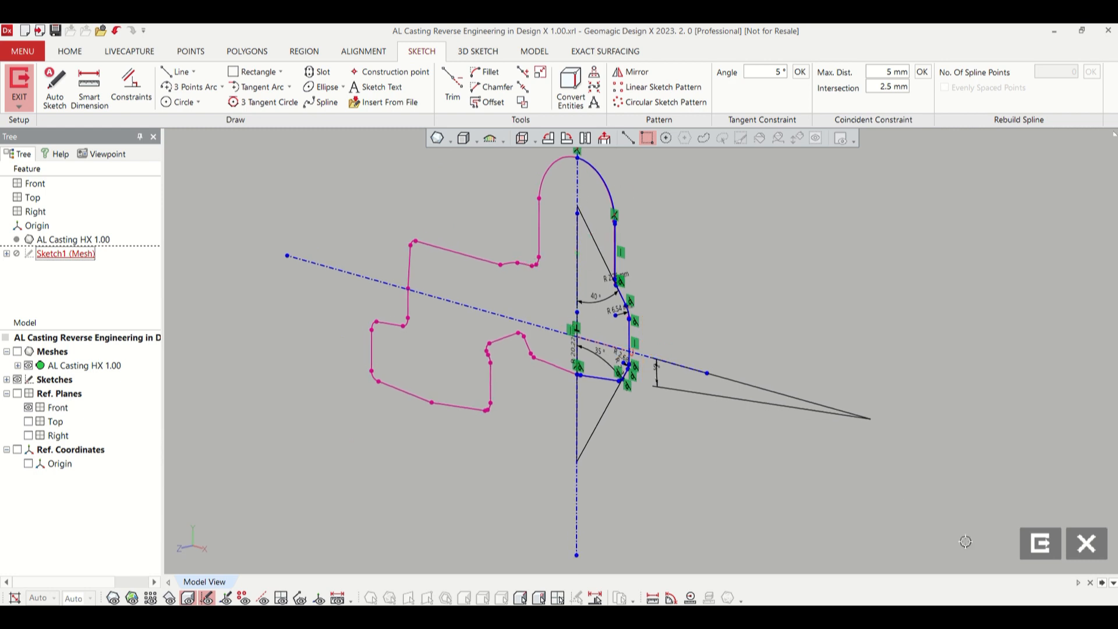
pyautogui.click(1039, 545)
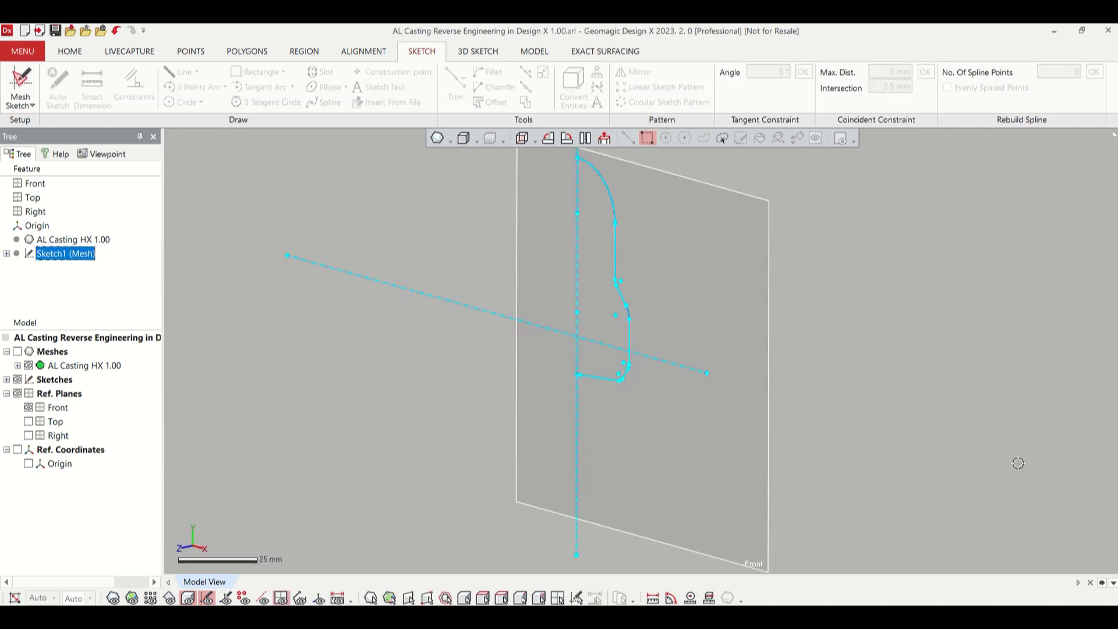
# - Revolve both loops of the boss half profile 360° in one direction about the vertical construction line into a solid
pyautogui.click(534, 52)
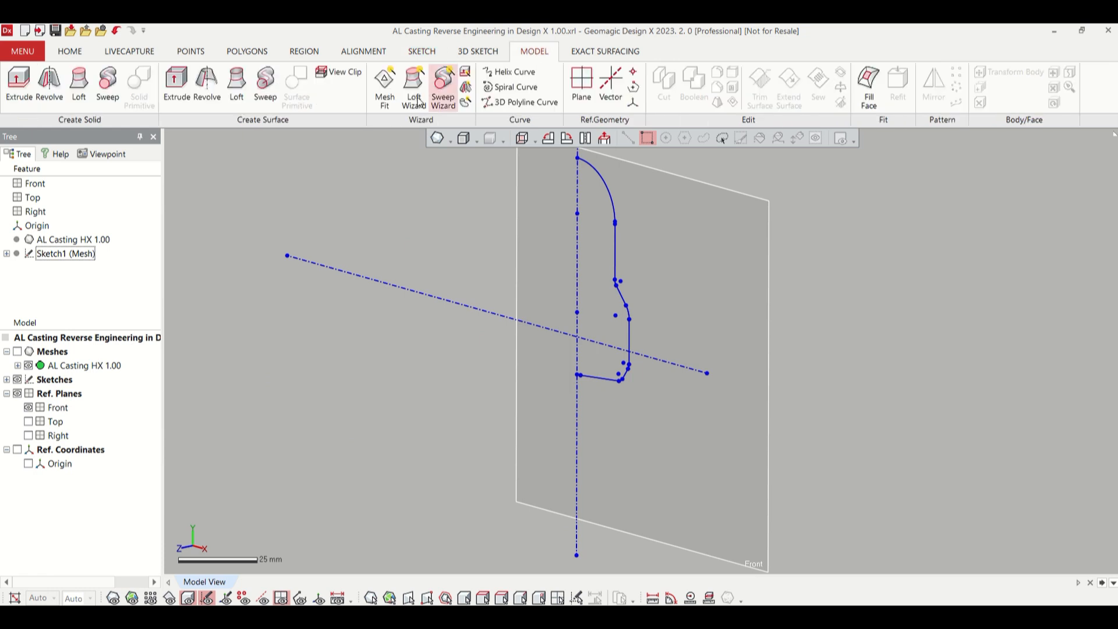
pyautogui.click(51, 87)
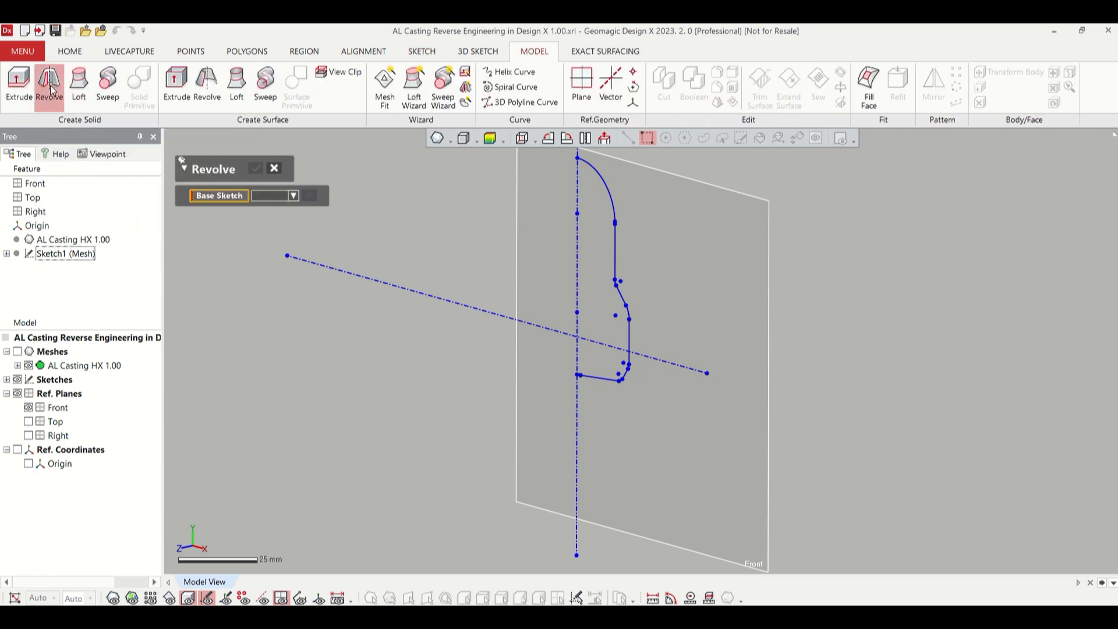
pyautogui.click(615, 214)
pyautogui.click(599, 274)
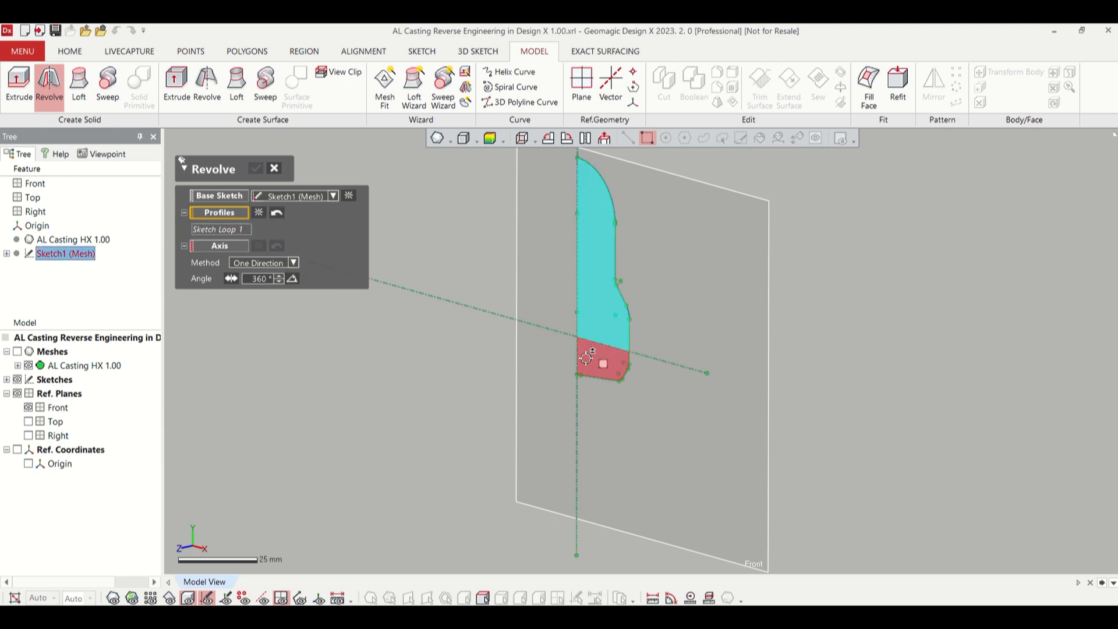
pyautogui.click(586, 358)
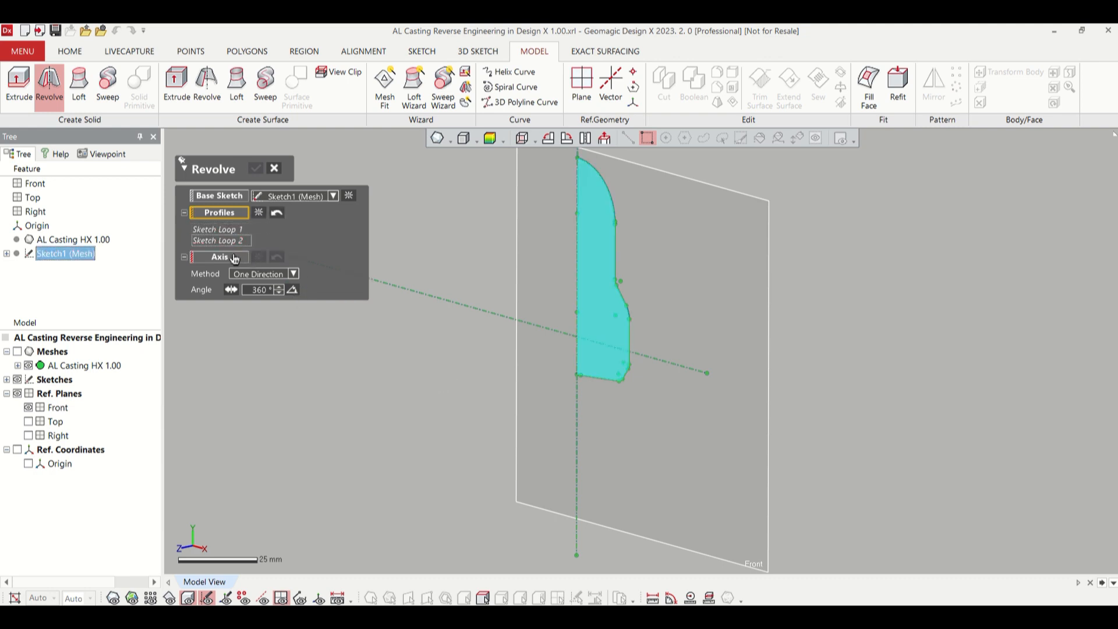
pyautogui.click(233, 258)
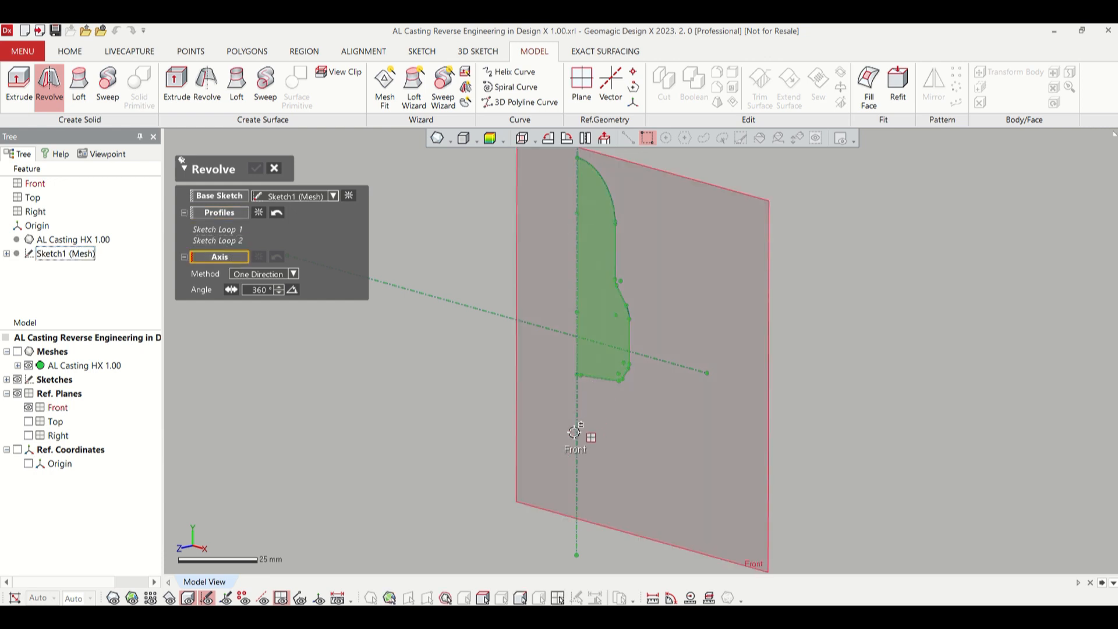
pyautogui.click(577, 431)
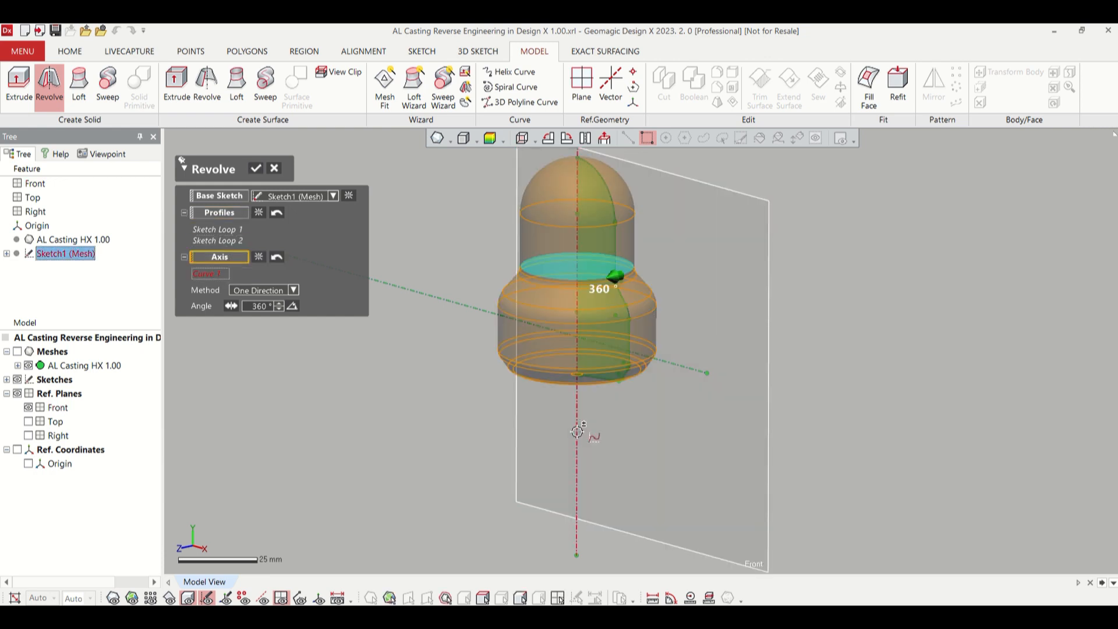
pyautogui.click(257, 169)
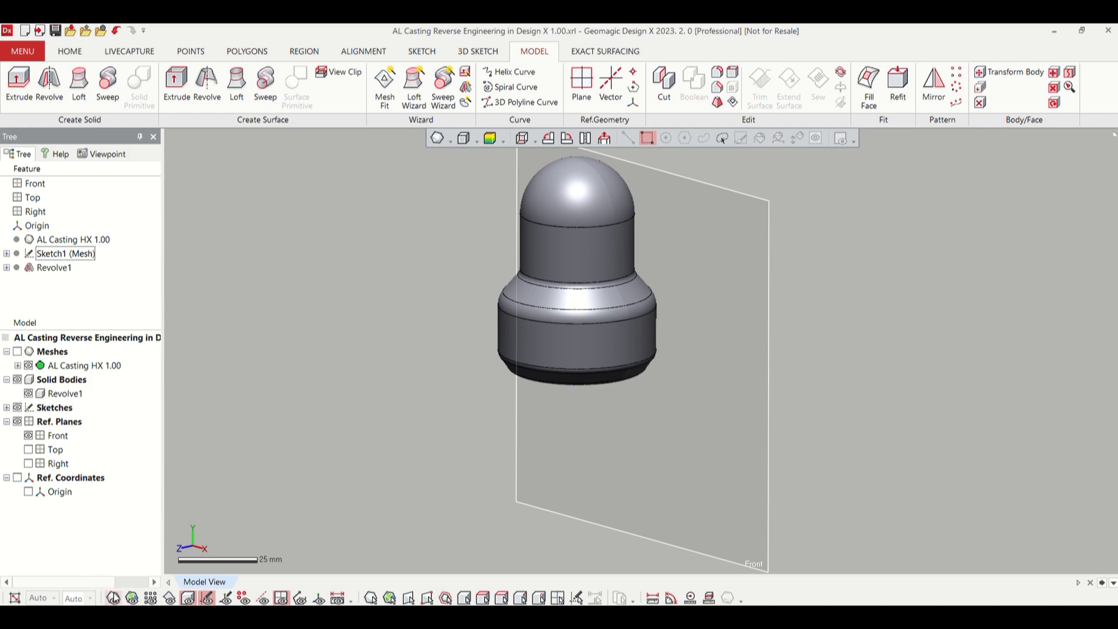
# - Show the scan mesh together with the revolved solid and save the file
pyautogui.click(114, 596)
pyautogui.moveTo(278, 402)
pyautogui.mouseDown(button='right')
pyautogui.moveTo(494, 359)
pyautogui.moveTo(649, 457)
pyautogui.moveTo(520, 231)
pyautogui.moveTo(429, 344)
pyautogui.moveTo(392, 239)
pyautogui.moveTo(401, 76)
pyautogui.moveTo(420, 295)
pyautogui.moveTo(446, 322)
pyautogui.moveTo(587, 310)
pyautogui.moveTo(443, 364)
pyautogui.moveTo(471, 360)
pyautogui.moveTo(641, 407)
pyautogui.mouseUp(button='right')
pyautogui.scroll(-5, 530, 323)
pyautogui.click(54, 32)
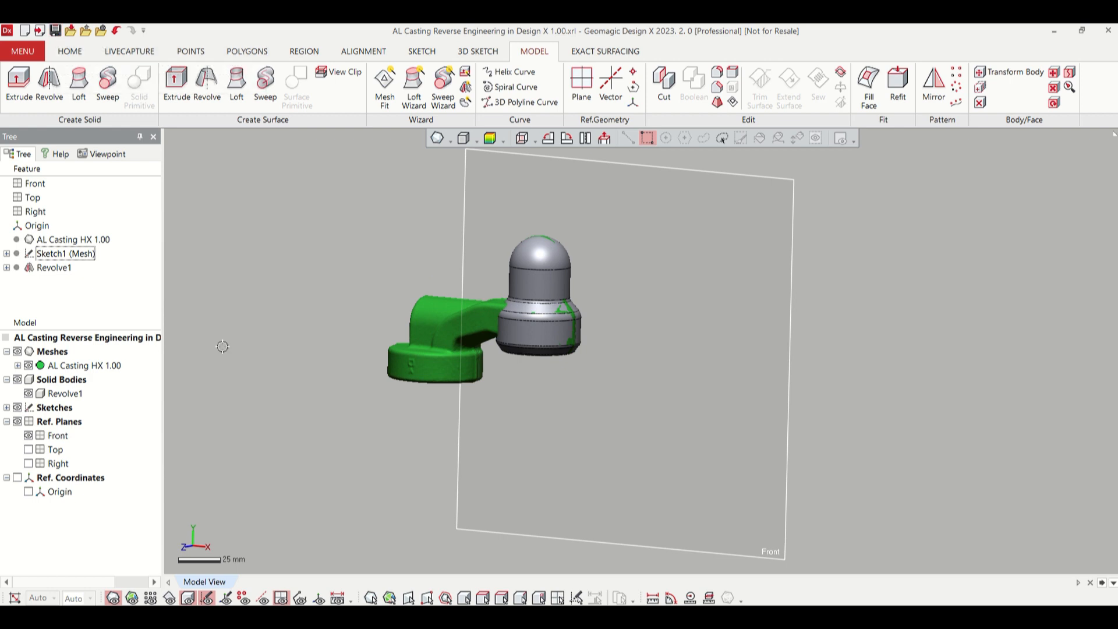
# - Reopen the mesh sketch on the Front plane for editing and hide the scan mesh
pyautogui.moveTo(303, 335)
pyautogui.mouseDown(button='right')
pyautogui.moveTo(357, 390)
pyautogui.moveTo(399, 380)
pyautogui.moveTo(372, 385)
pyautogui.mouseUp(button='right')
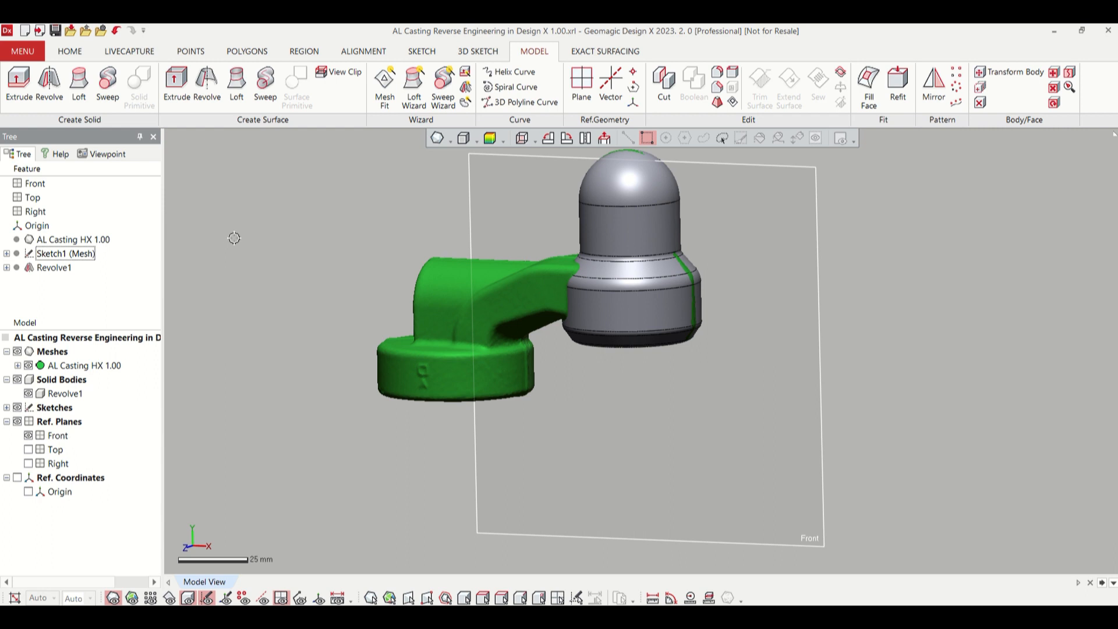
pyautogui.click(526, 144)
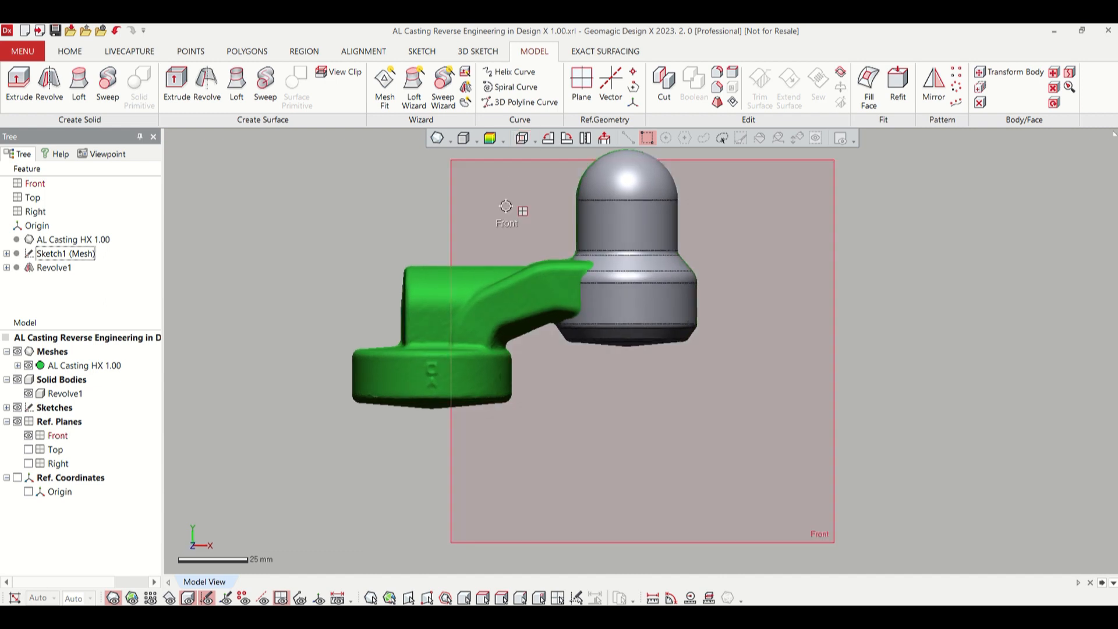
pyautogui.scroll(-4, 505, 207)
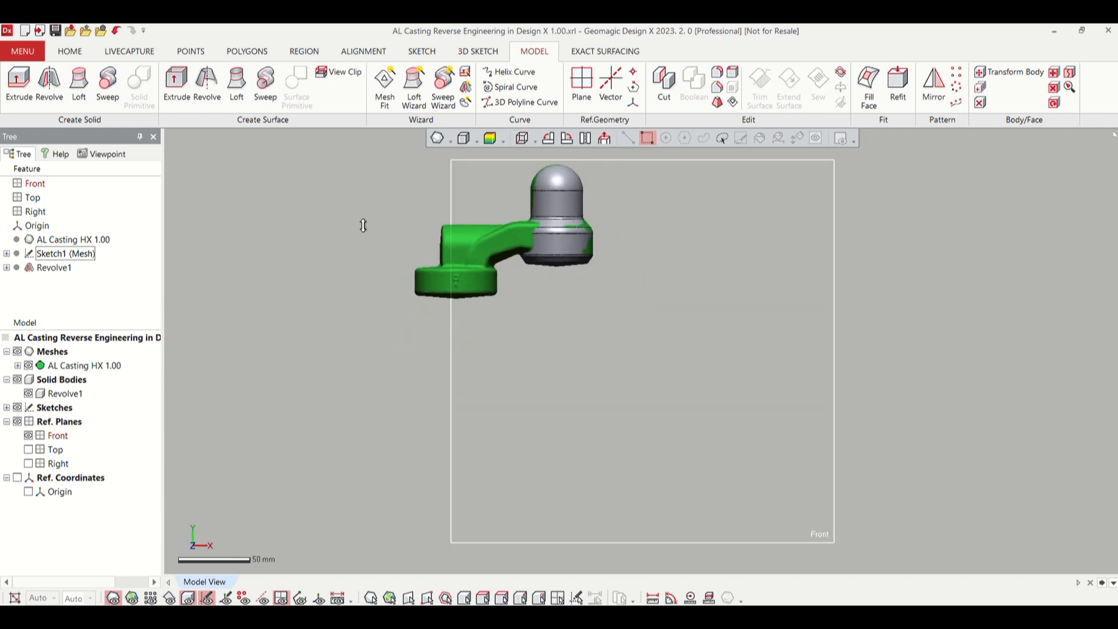
pyautogui.keyDown('ctrl'); pyautogui.moveTo(377, 250); pyautogui.dragTo(474, 306, button='right'); pyautogui.keyUp('ctrl')
pyautogui.scroll(4, 469, 337)
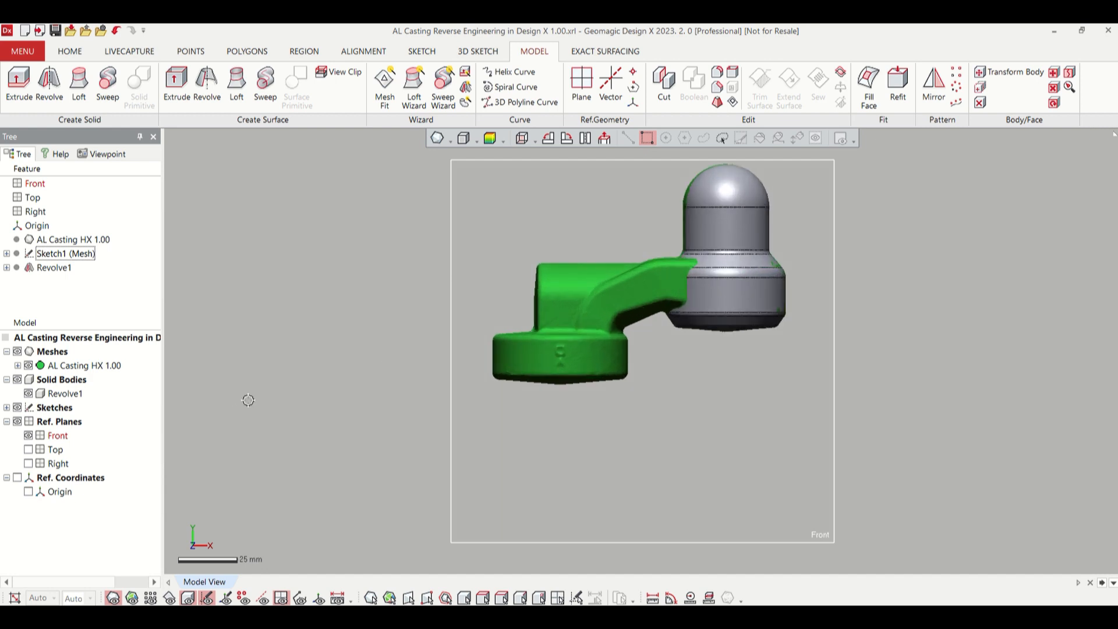
pyautogui.click(30, 256)
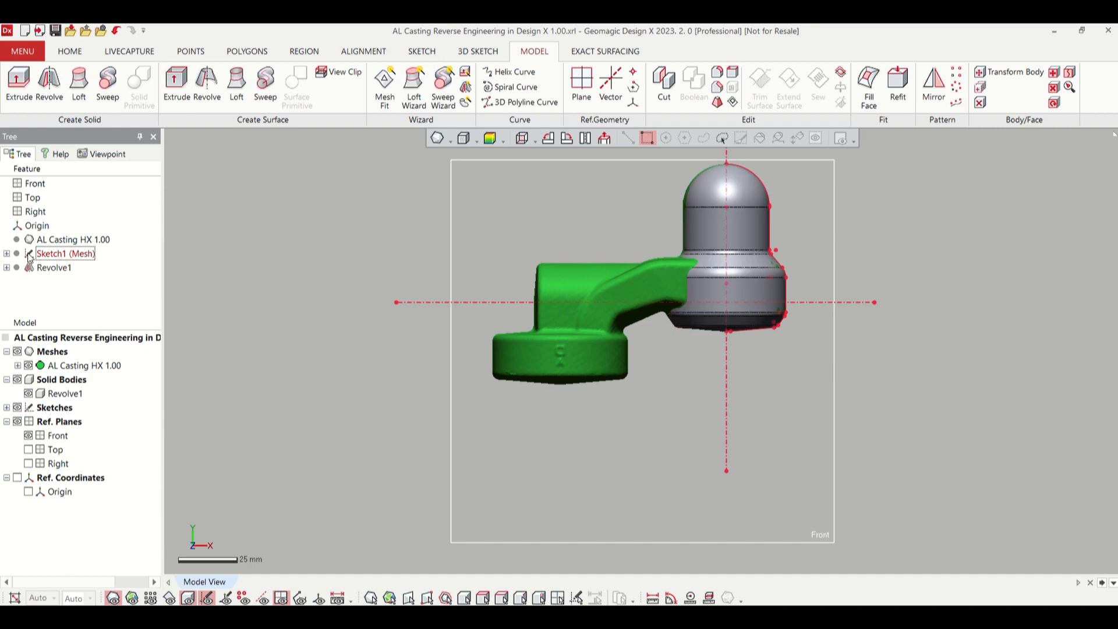
pyautogui.doubleClick(31, 256)
pyautogui.scroll(2, 569, 475)
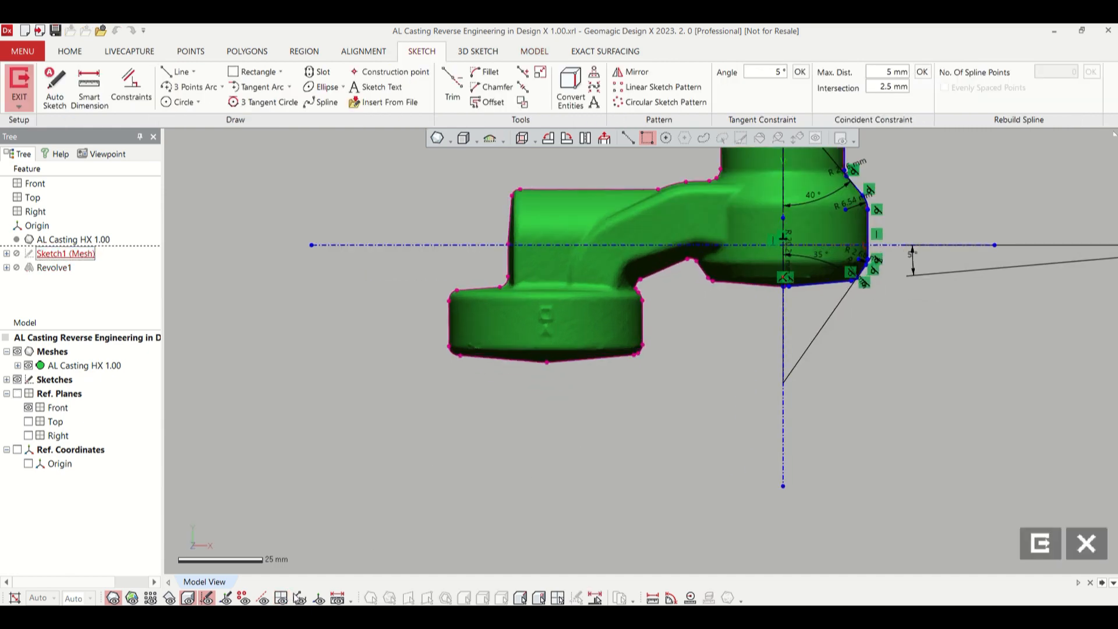
pyautogui.click(112, 597)
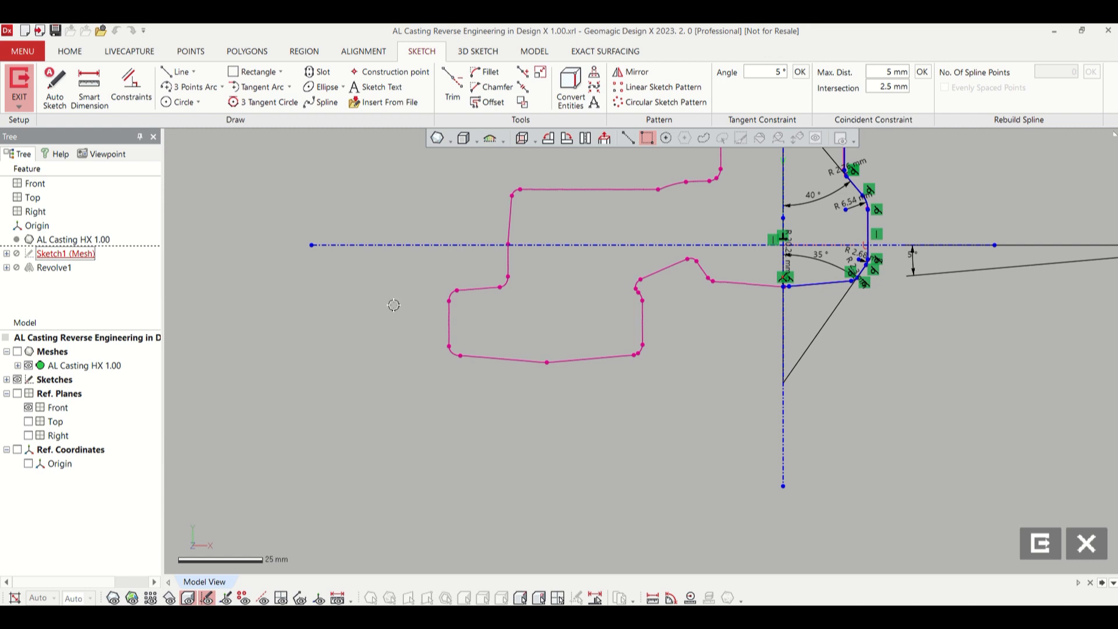
# - Fit lines to the two upright sides of the lower boss's section on the -X side and constrain both as vertical
pyautogui.click(178, 72)
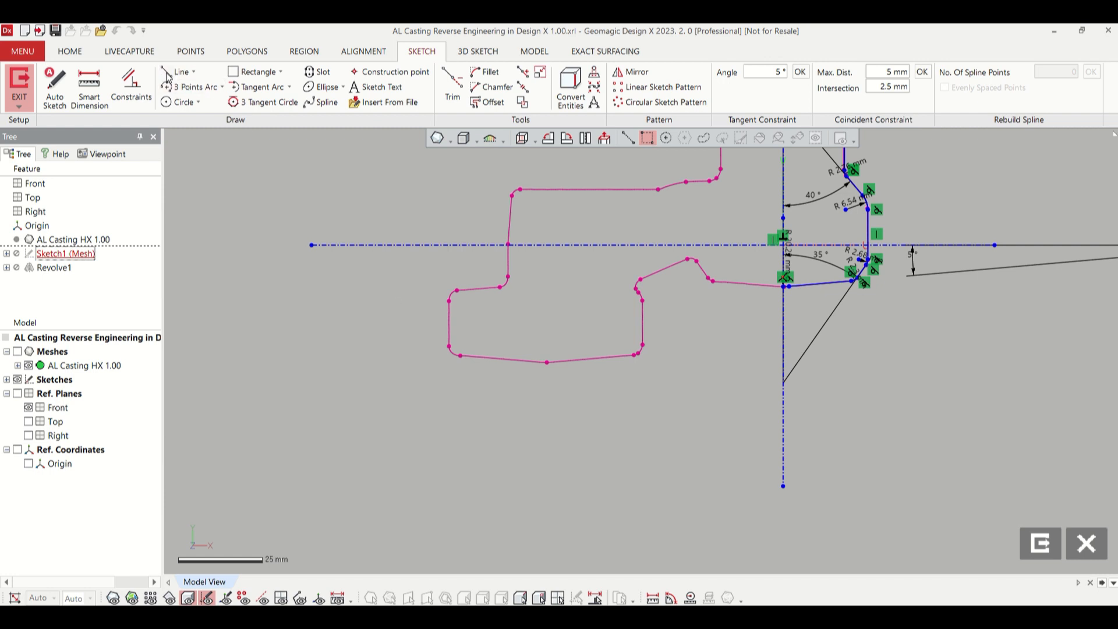
pyautogui.click(450, 320)
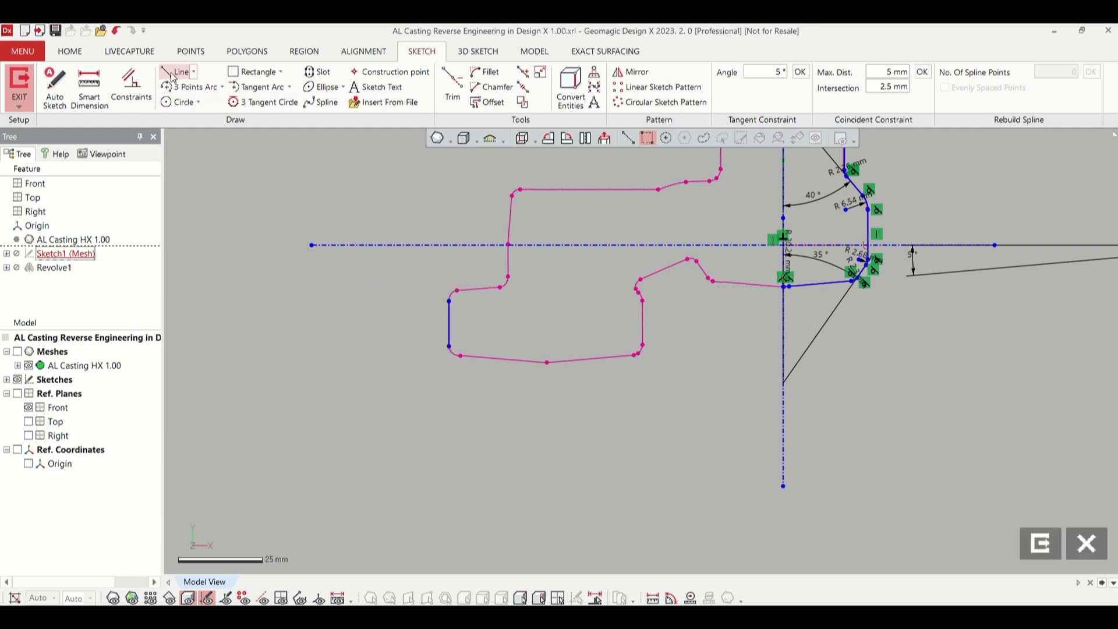
pyautogui.click(643, 323)
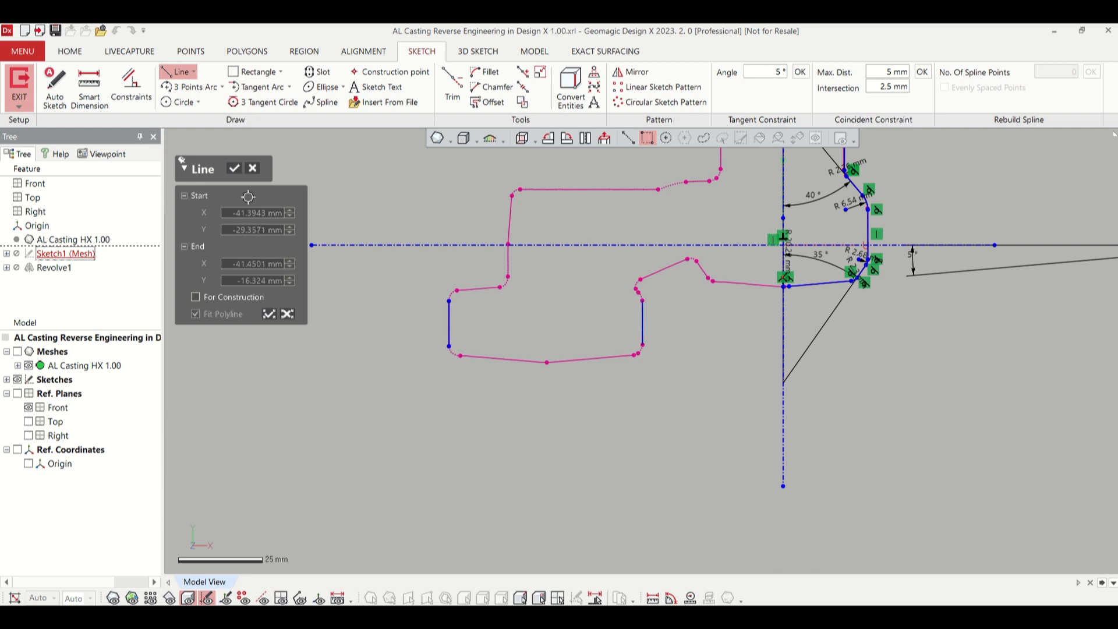
pyautogui.click(234, 169)
pyautogui.moveTo(414, 307)
pyautogui.mouseDown()
pyautogui.moveTo(637, 349)
pyautogui.moveTo(685, 338)
pyautogui.mouseUp()
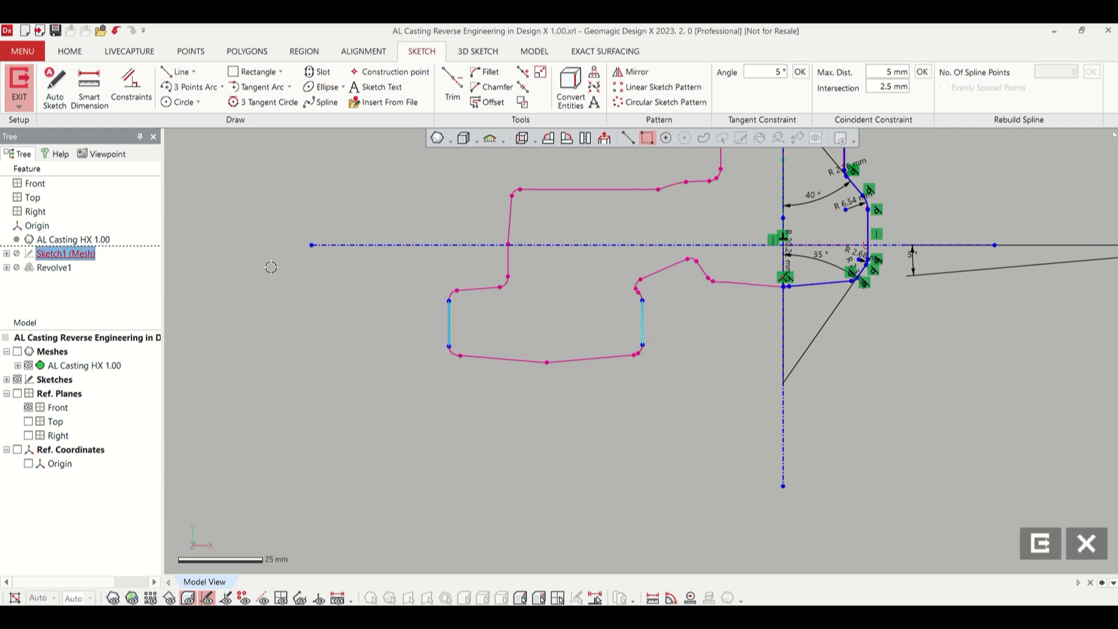
pyautogui.rightClick(271, 267)
pyautogui.click(335, 236)
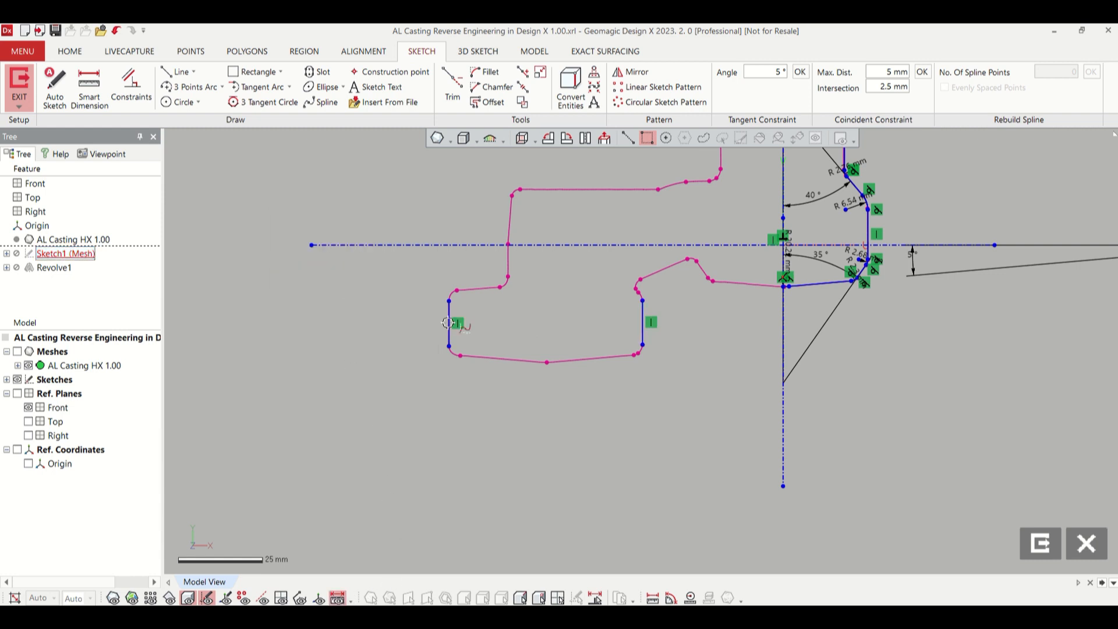
pyautogui.click(449, 318)
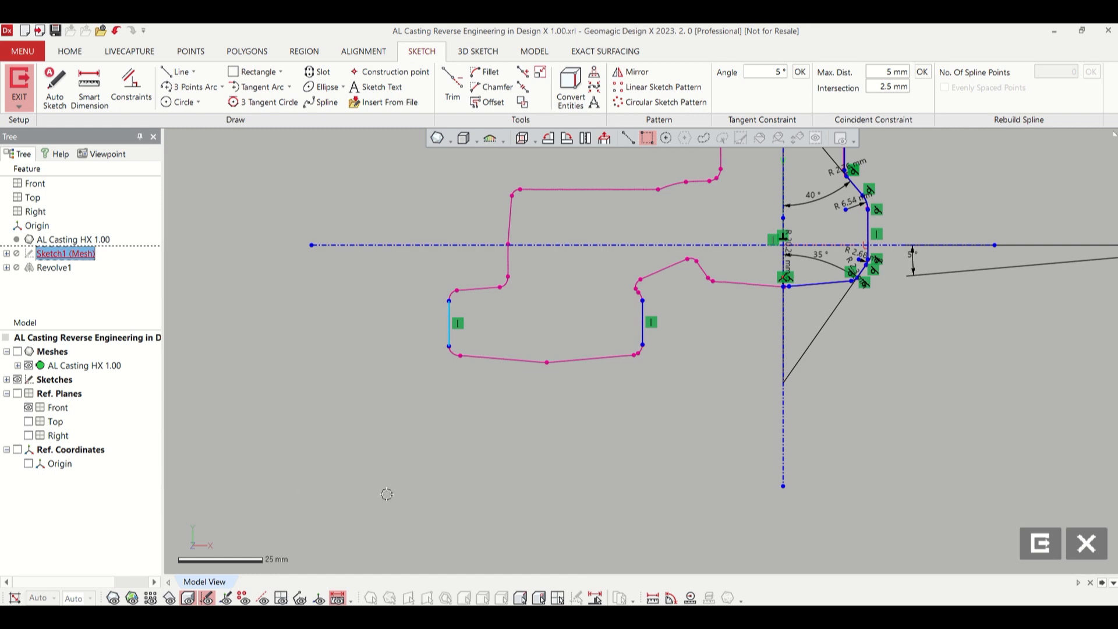
pyautogui.click(671, 599)
pyautogui.click(195, 273)
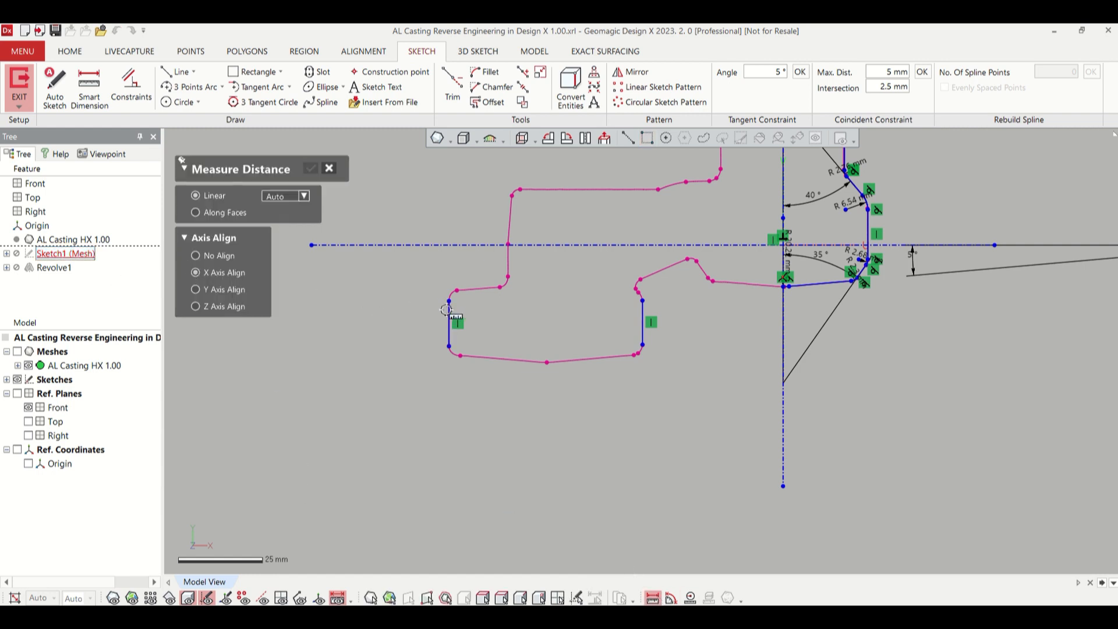
pyautogui.press('Escape')
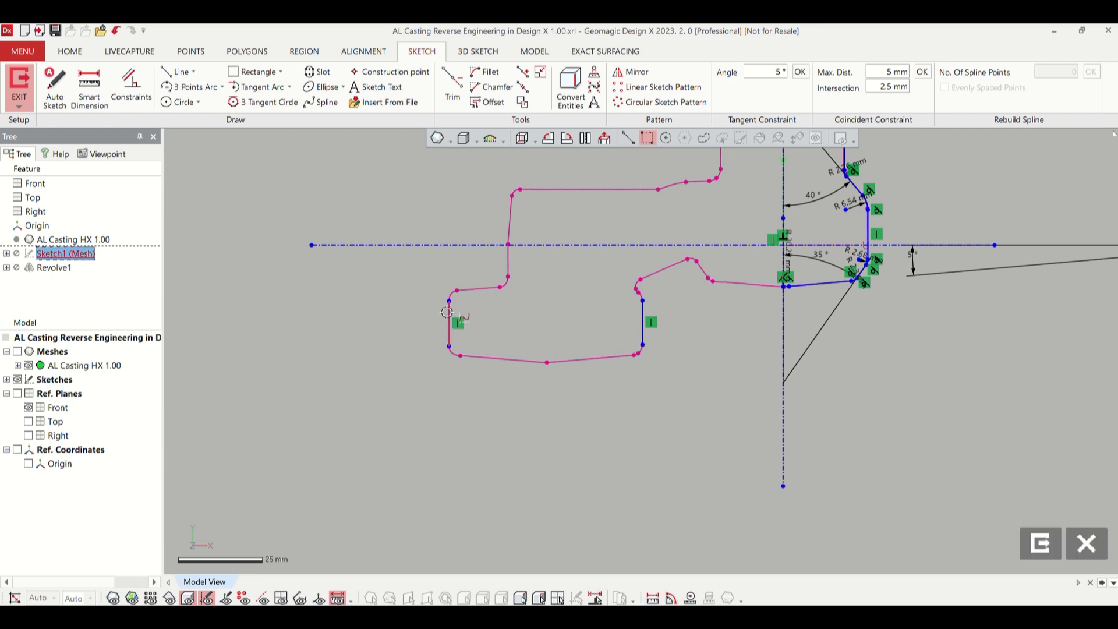
# - Round the X position of the lower boss's outer vertical line to -98.42 mm
pyautogui.doubleClick(447, 312)
pyautogui.click(237, 214)
pyautogui.moveTo(242, 214); pyautogui.dragTo(363, 215)
pyautogui.write('2')
pyautogui.press('Return')
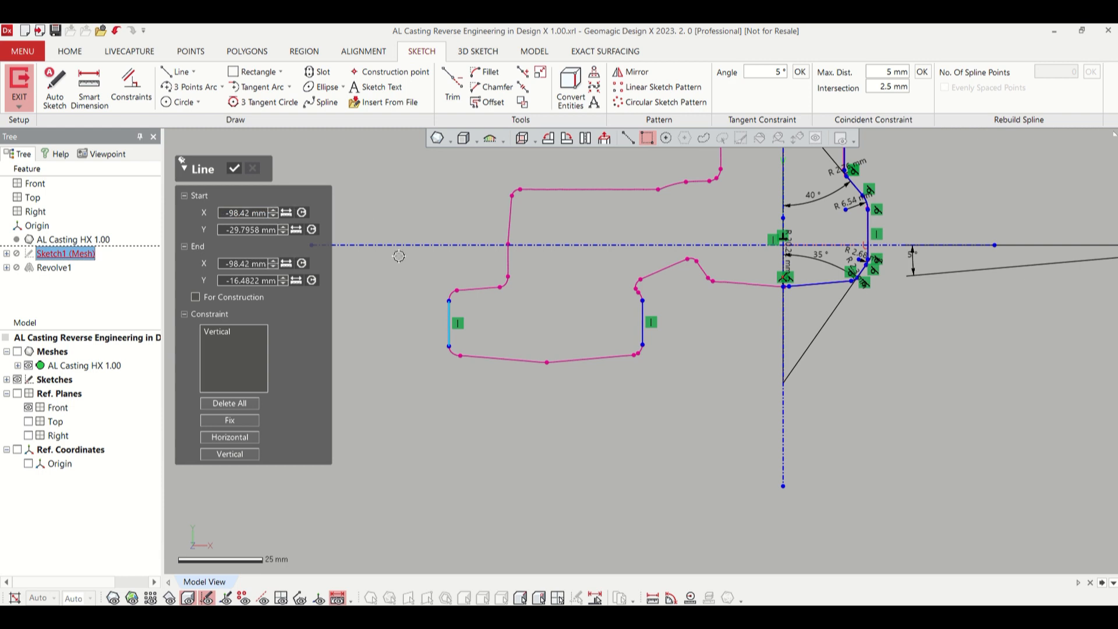
pyautogui.click(424, 427)
# - Round the X position of the lower boss's inner vertical line to -41.39 mm
pyautogui.click(639, 313)
pyautogui.doubleClick(251, 212)
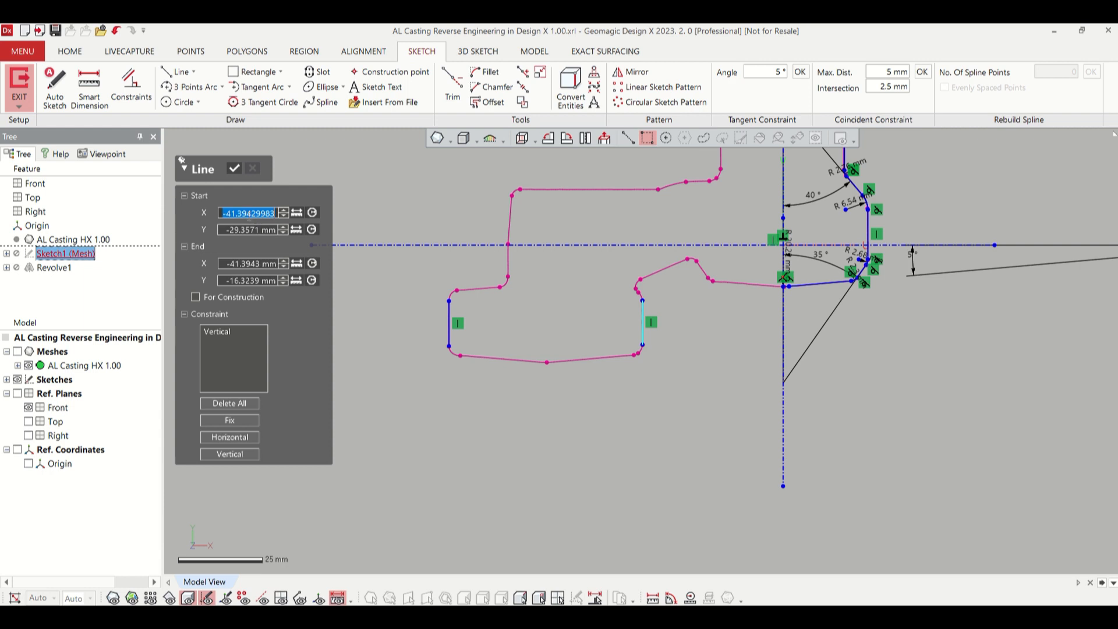
pyautogui.moveTo(247, 213); pyautogui.dragTo(451, 220)
pyautogui.press('BackSpace')
pyautogui.press('Return')
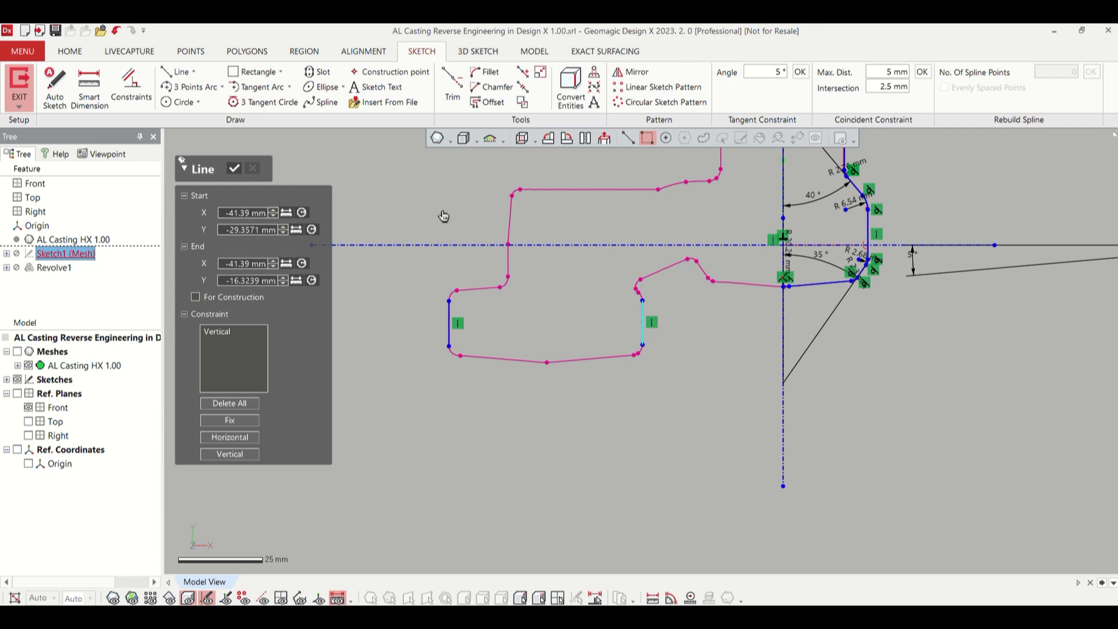
pyautogui.click(233, 168)
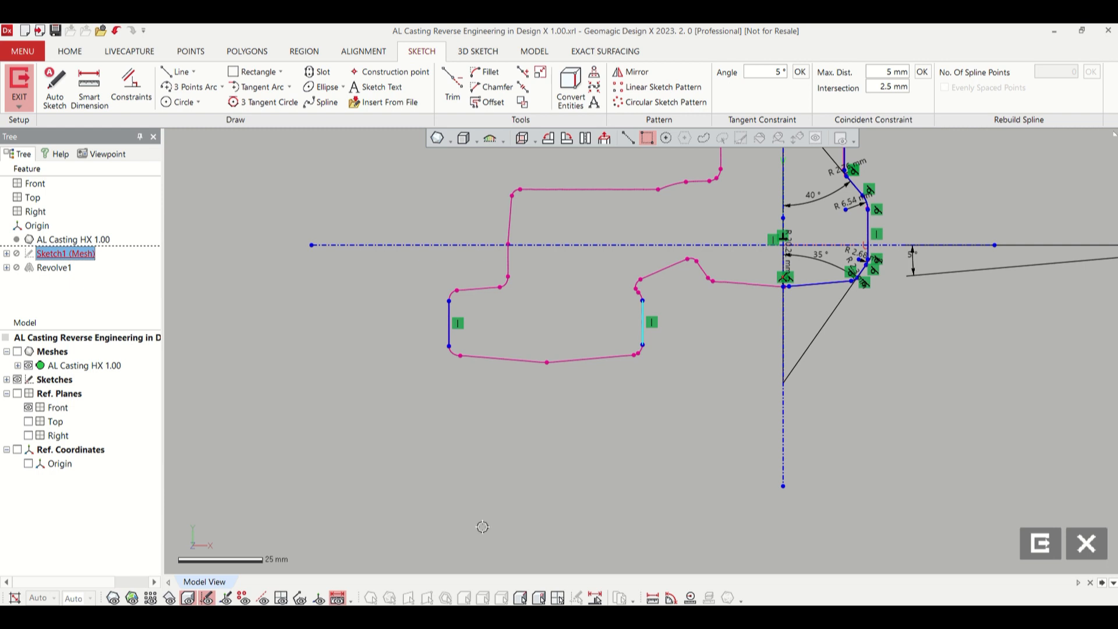
# - Measure the X-aligned distance between the lower boss's two vertical lines and keep the measurement
pyautogui.click(653, 598)
pyautogui.click(643, 310)
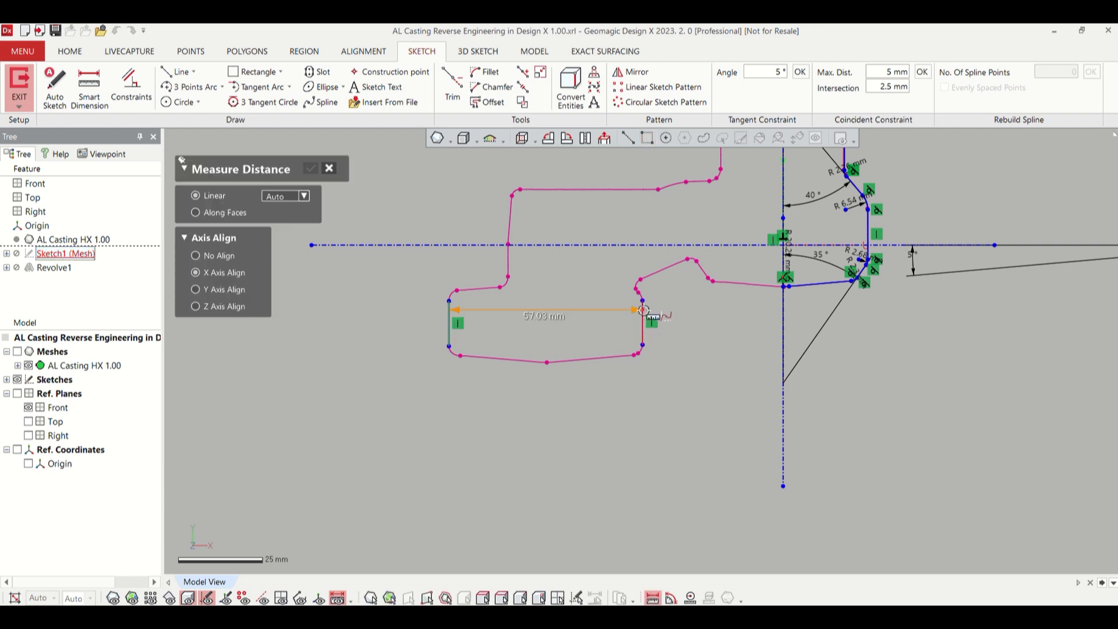
pyautogui.click(312, 168)
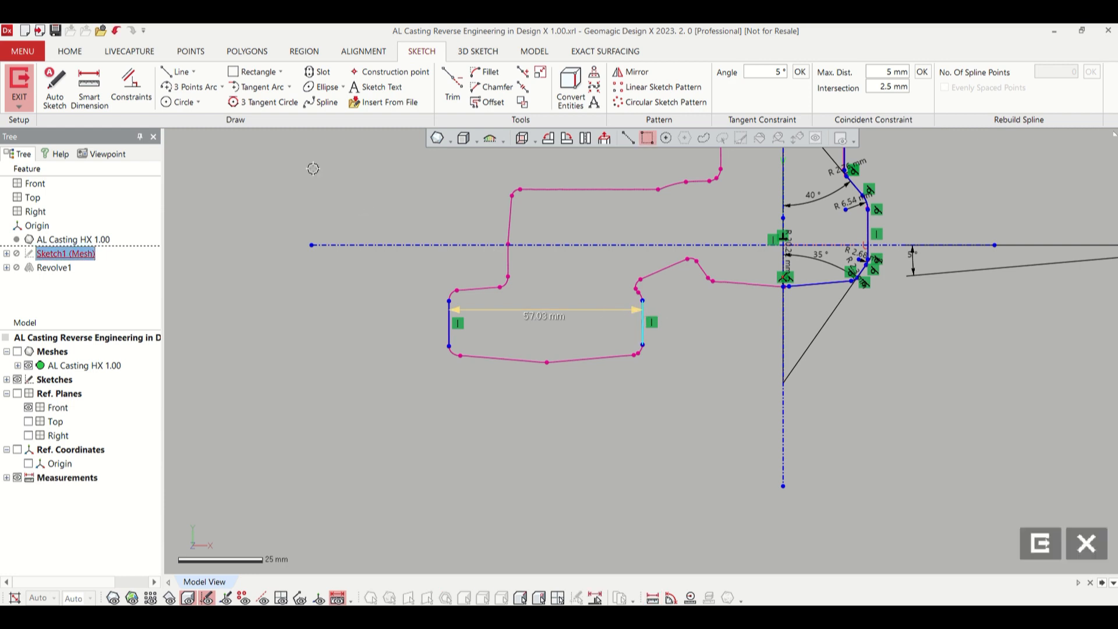
# - Offset the lower boss's outer vertical line inward by =57.03/2 mm and convert the offset copy to a construction line
pyautogui.click(488, 102)
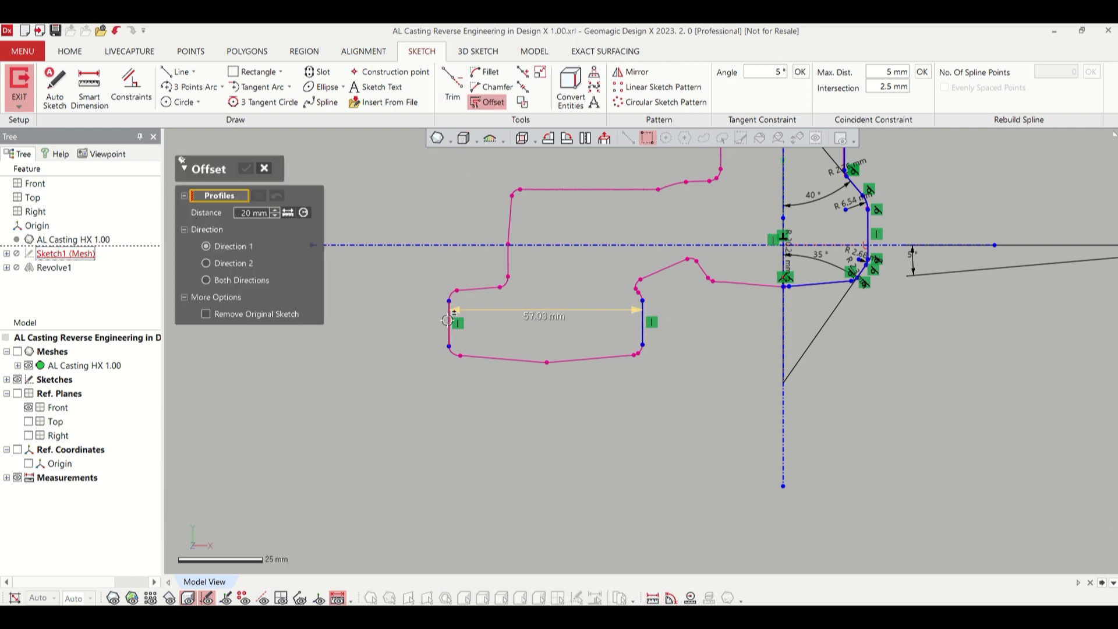
pyautogui.click(447, 320)
pyautogui.click(256, 230)
pyautogui.press('BackSpace')
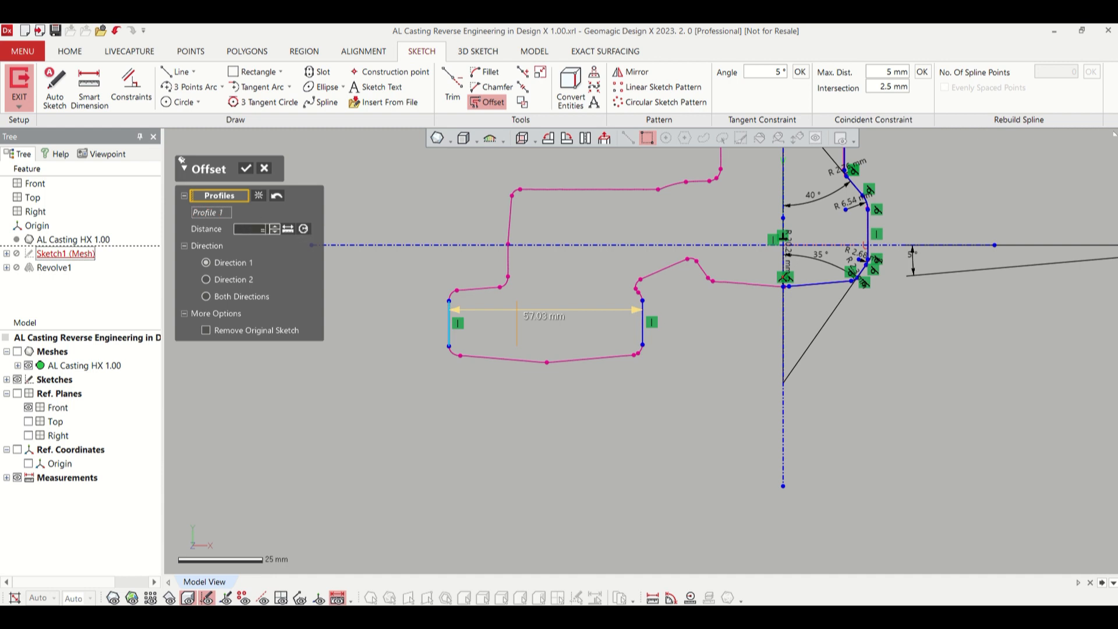
pyautogui.write('=57.03/2')
pyautogui.press('Return')
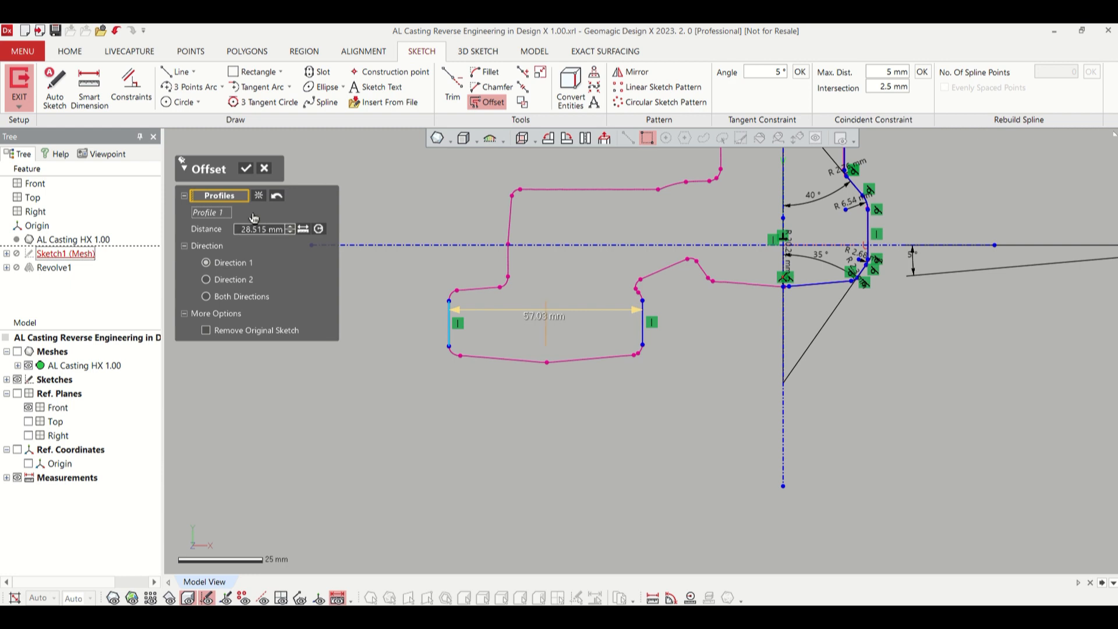
pyautogui.click(246, 169)
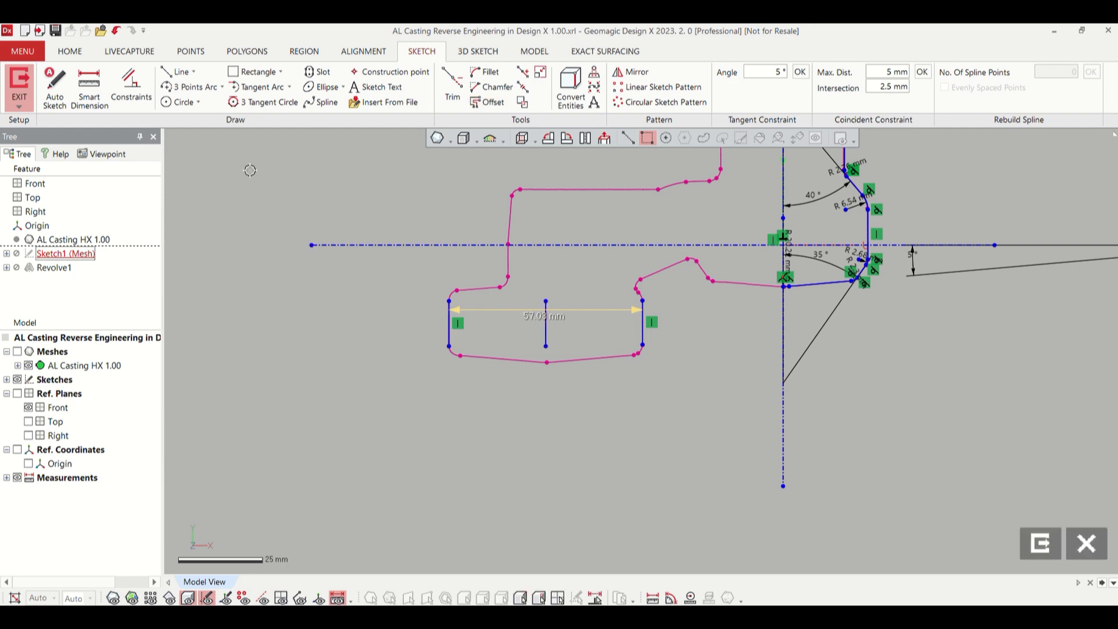
pyautogui.rightClick(546, 333)
pyautogui.click(651, 300)
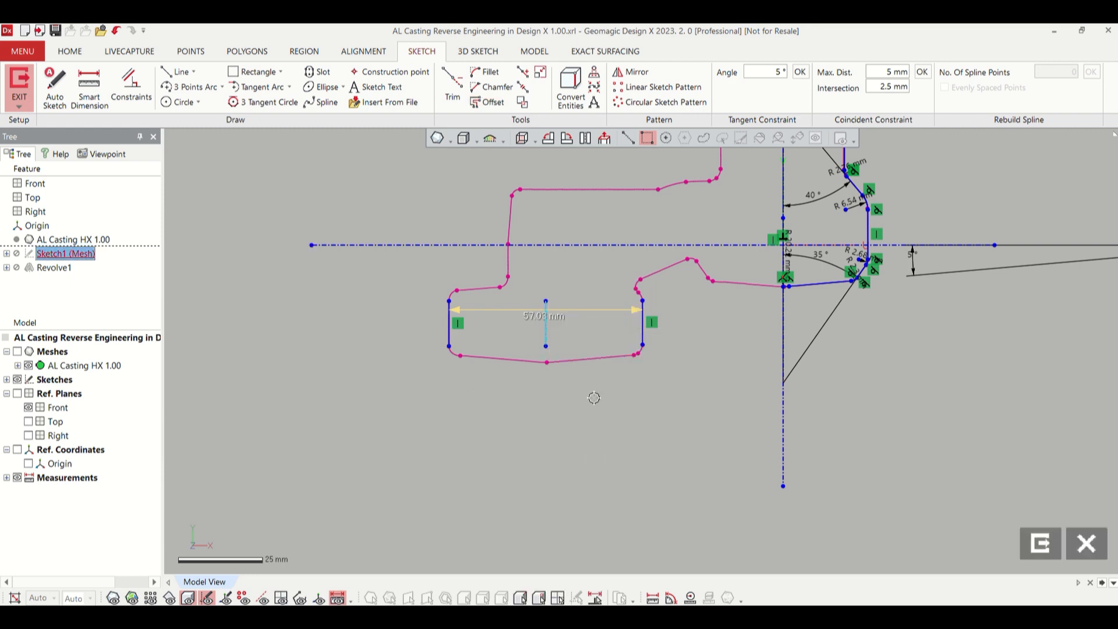
# - Resize the lower boss's vertical construction line so it extends well beyond the section profile at both ends
pyautogui.click(525, 73)
pyautogui.click(542, 74)
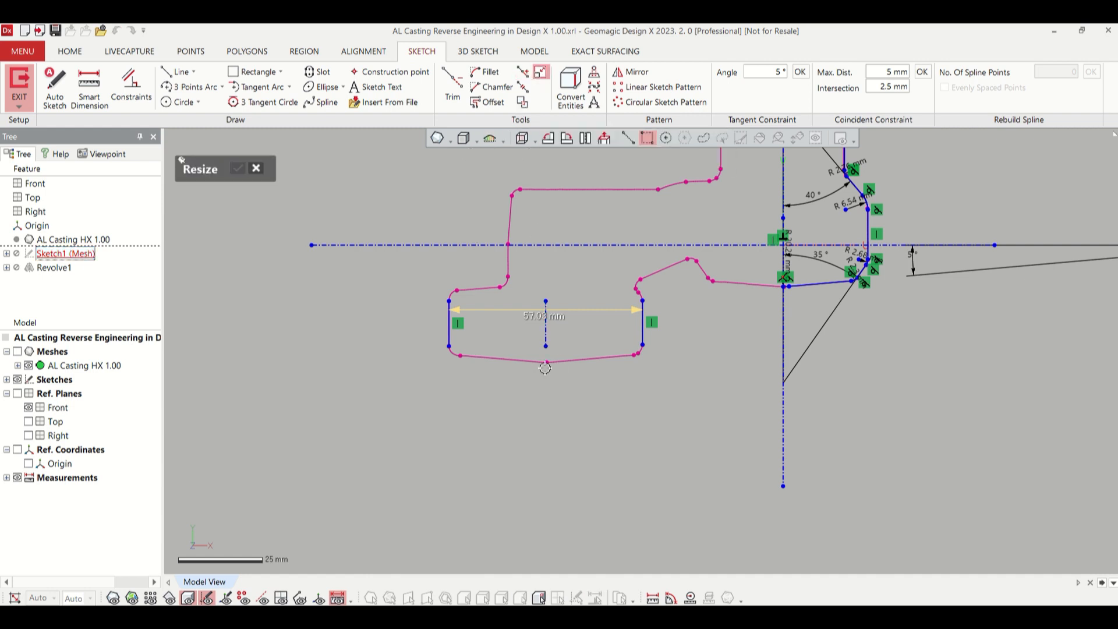
pyautogui.moveTo(545, 347); pyautogui.dragTo(547, 458)
pyautogui.moveTo(545, 296); pyautogui.dragTo(527, 160)
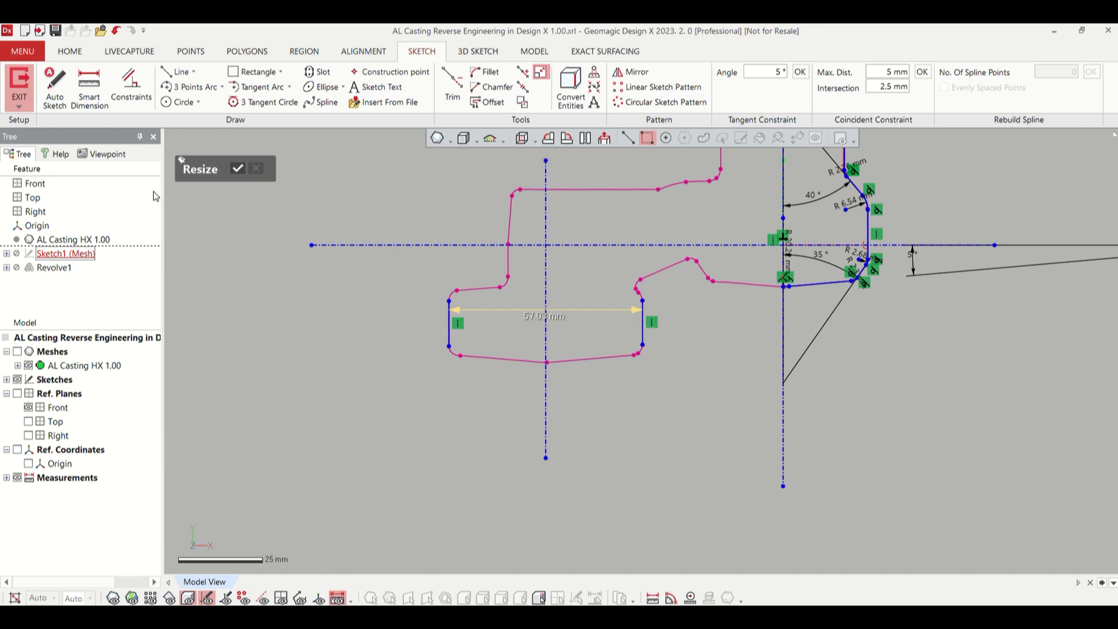
pyautogui.click(240, 169)
# - Fit a line to the short sloped segment above the lower boss's outer vertical line
pyautogui.scroll(3, 404, 348)
pyautogui.scroll(-3, 422, 349)
pyautogui.scroll(2, 639, 284)
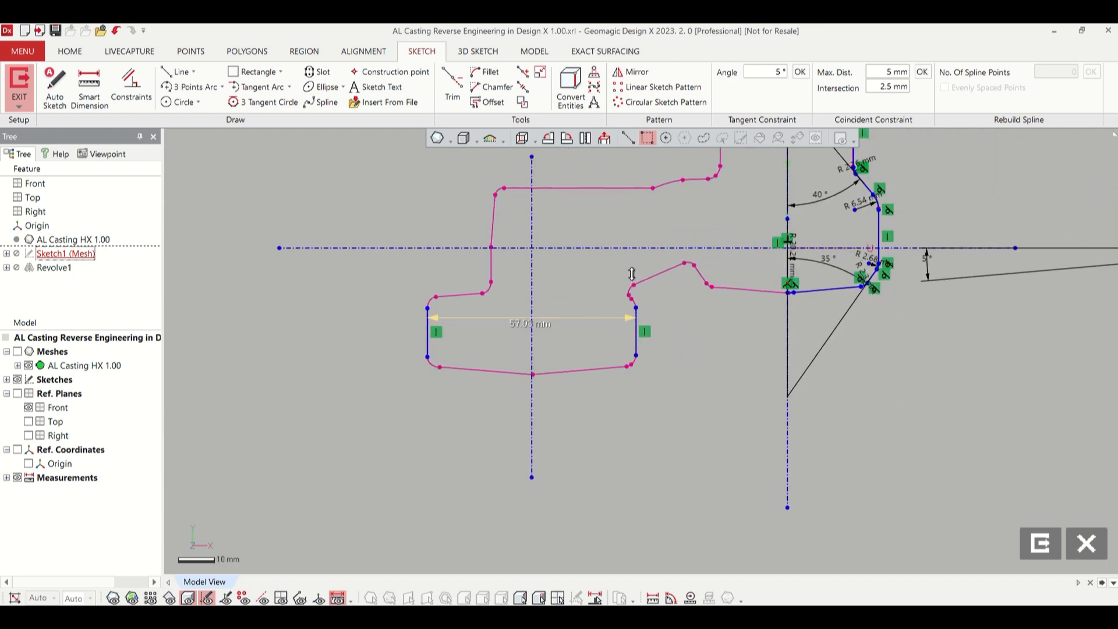
pyautogui.click(177, 71)
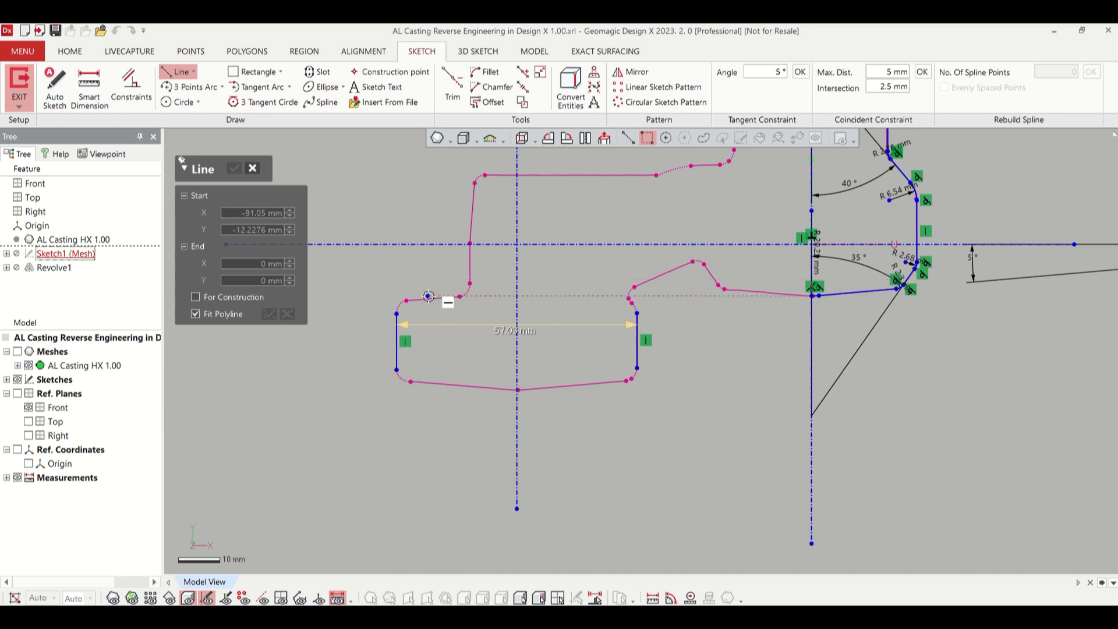
pyautogui.click(441, 298)
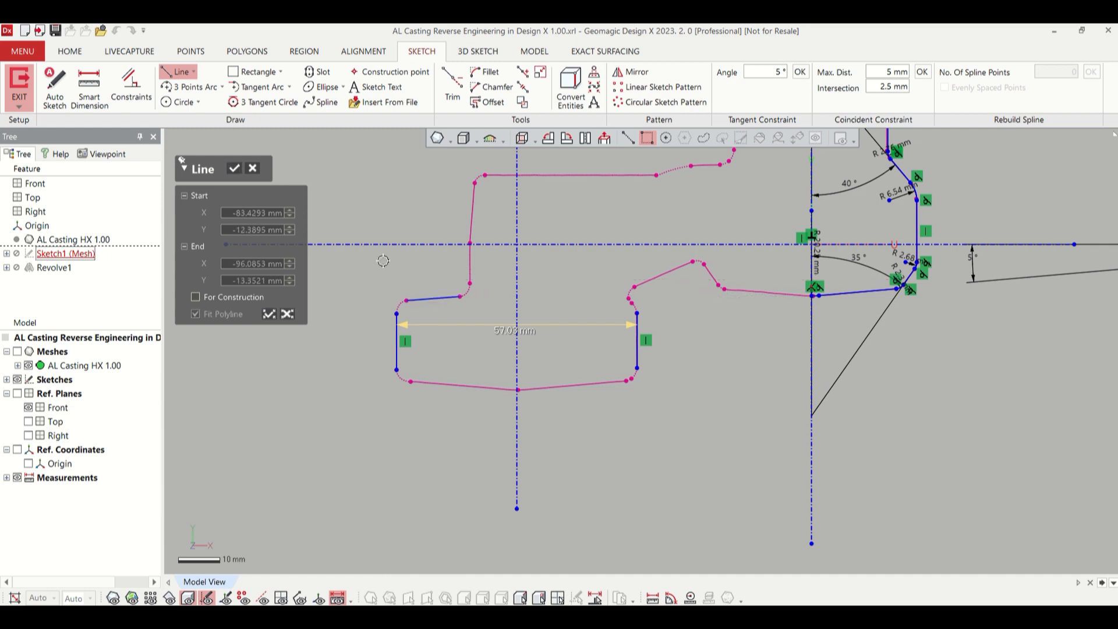
pyautogui.click(234, 169)
# - Dimension the angle between the horizontal construction line and the lower boss's upper sloped line, and set it to 4.35°
pyautogui.click(89, 87)
pyautogui.click(429, 245)
pyautogui.click(434, 299)
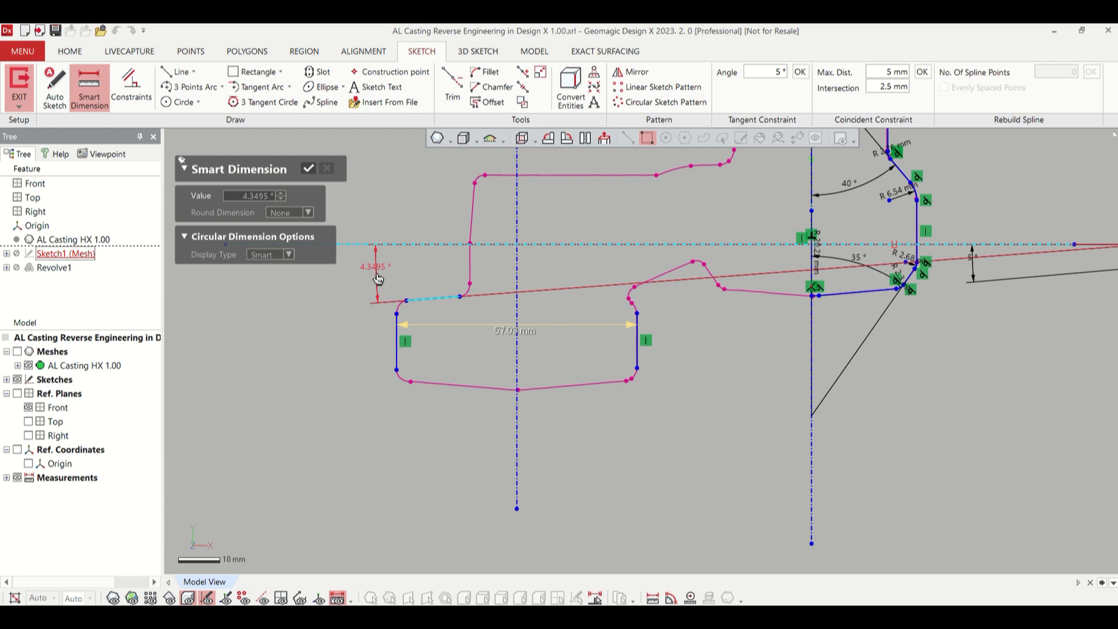
pyautogui.click(378, 278)
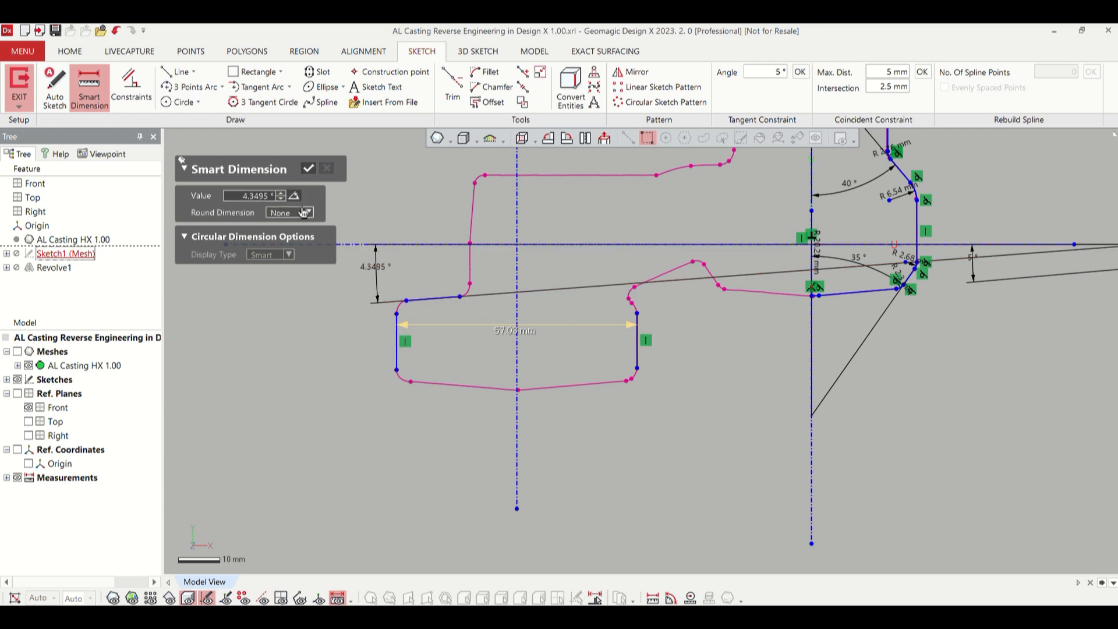
pyautogui.doubleClick(254, 195)
pyautogui.press('Return')
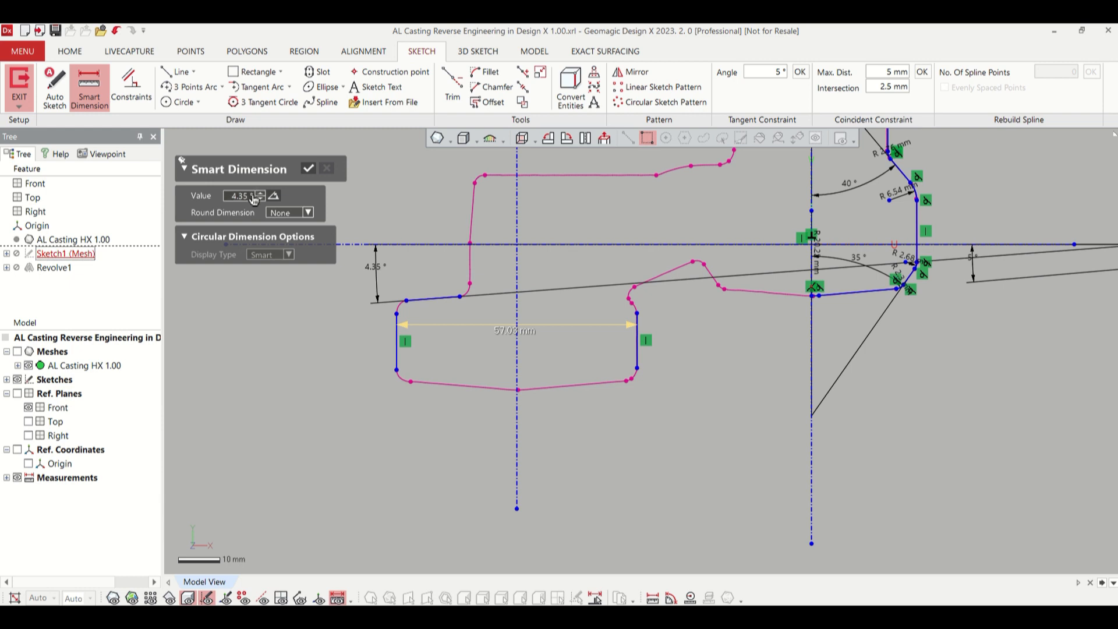
pyautogui.click(311, 169)
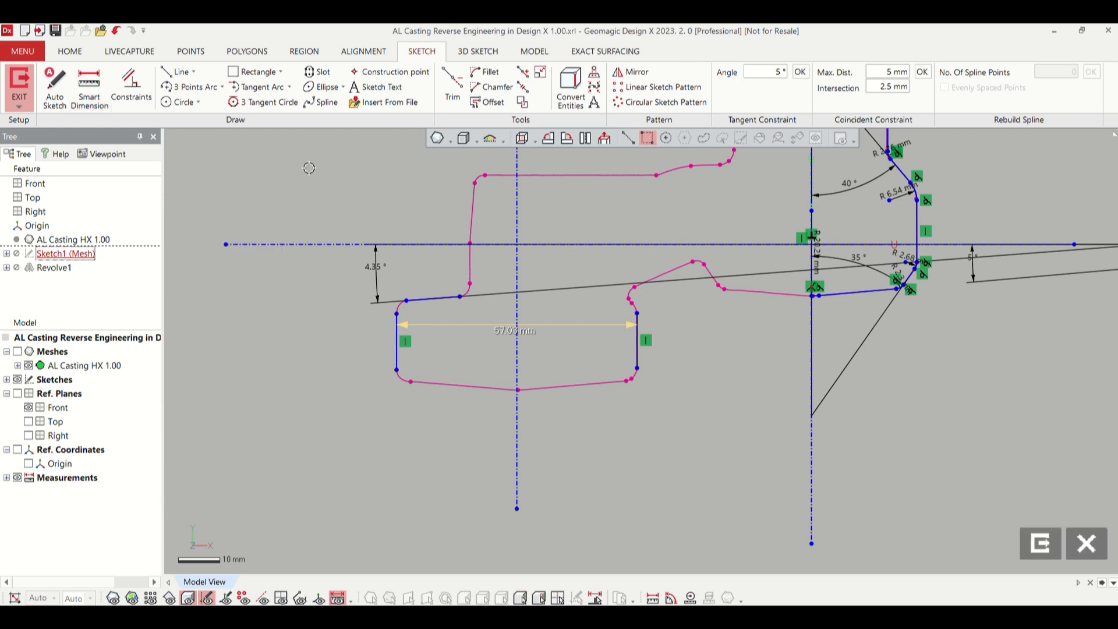
# - Fit a line to the outer half of the lower boss's sloped bottom edge
pyautogui.click(178, 72)
pyautogui.click(483, 397)
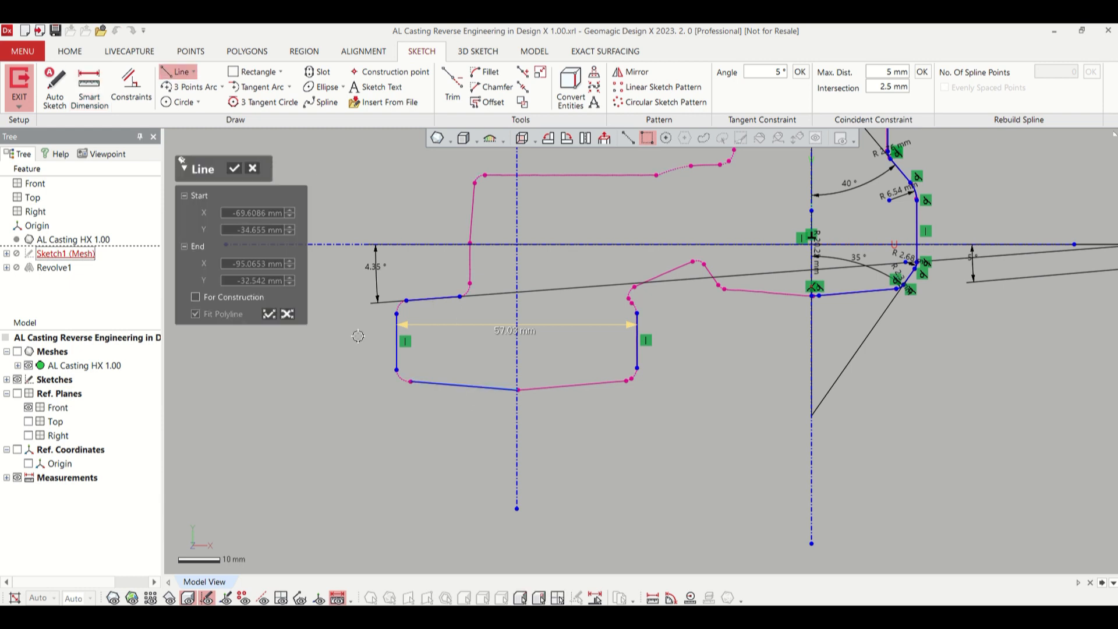
pyautogui.click(233, 170)
# - Dimension the angle between the horizontal construction line and the lower boss's sloped bottom line, and set it to 4.75°
pyautogui.click(89, 87)
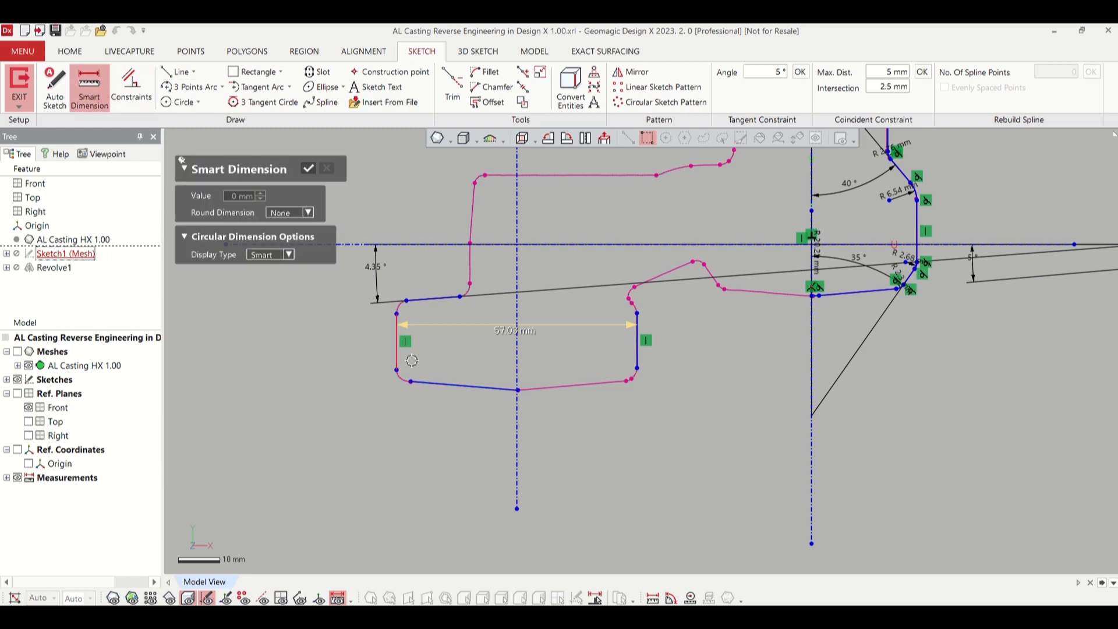
pyautogui.click(547, 249)
pyautogui.click(460, 387)
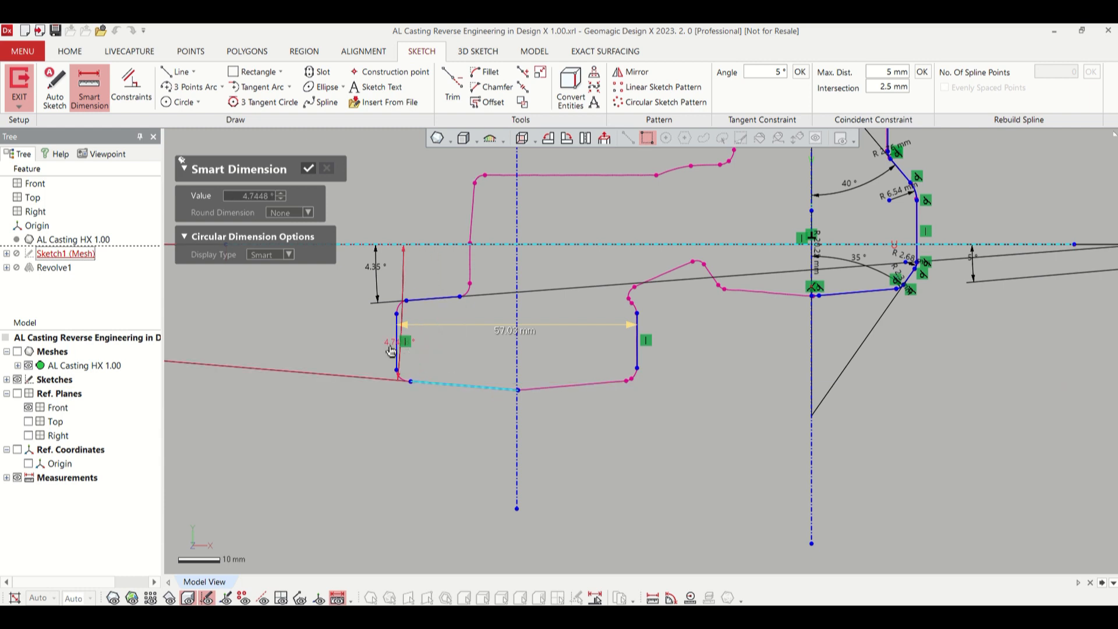
pyautogui.click(322, 347)
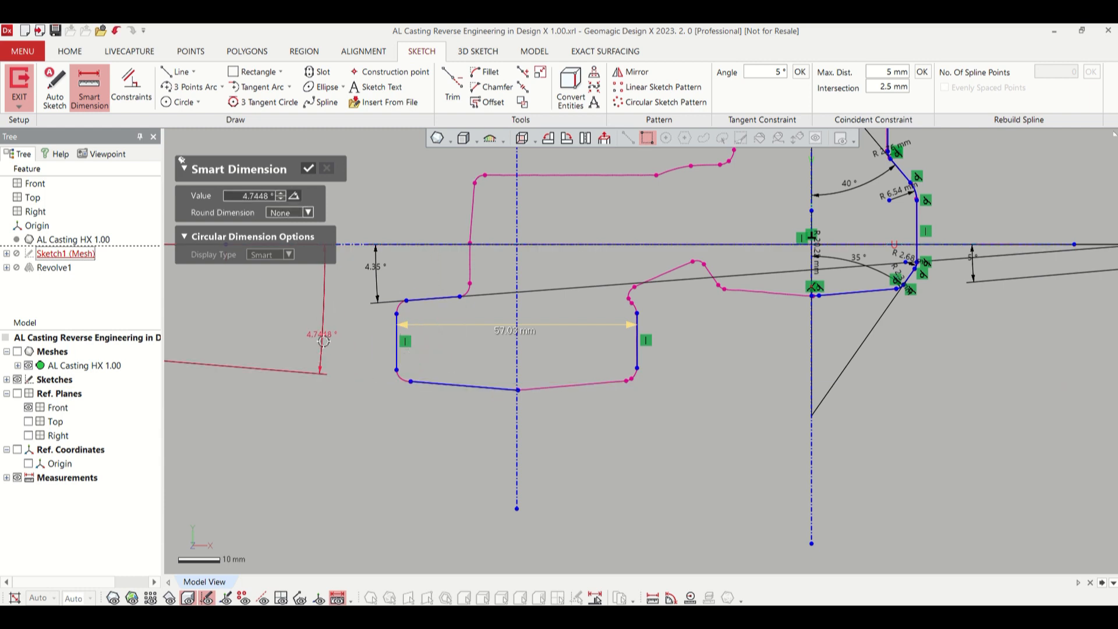
pyautogui.write('4.75')
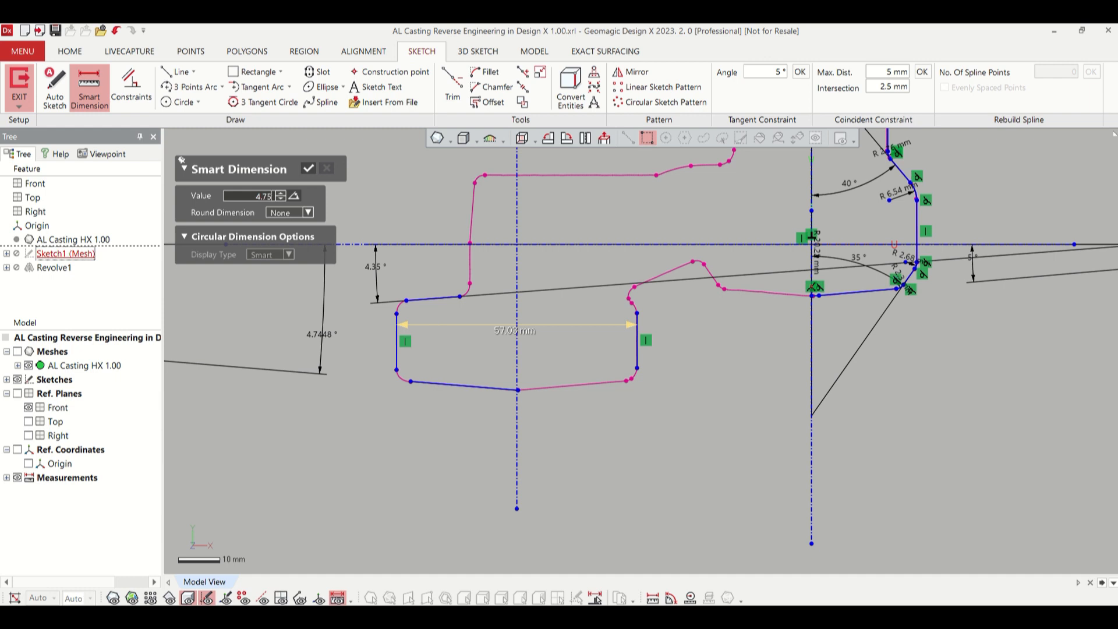
pyautogui.press('Return')
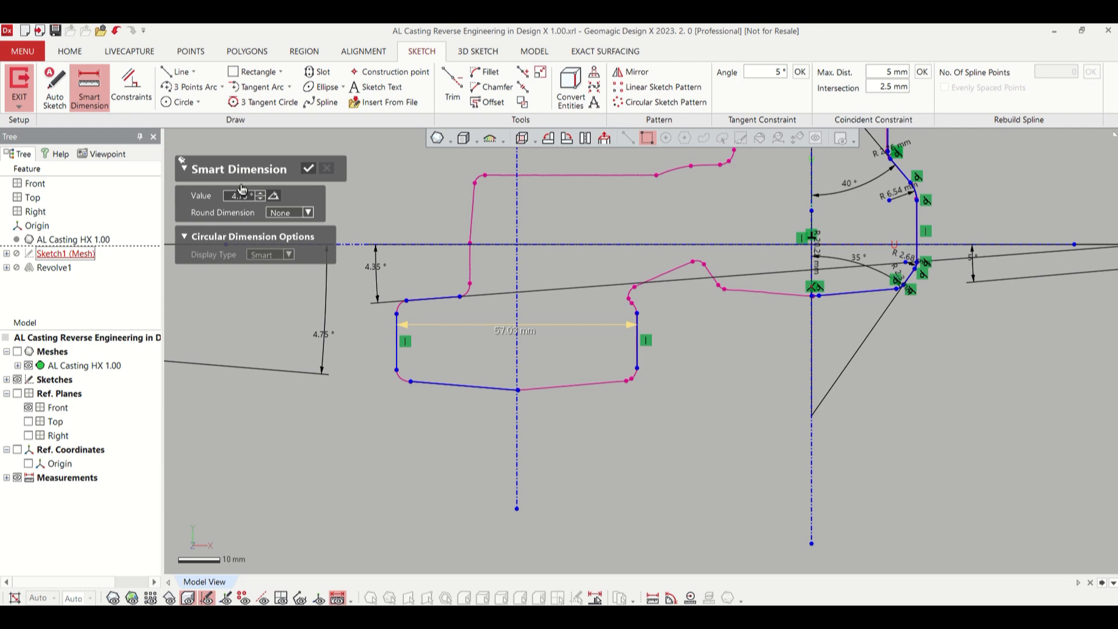
pyautogui.click(308, 170)
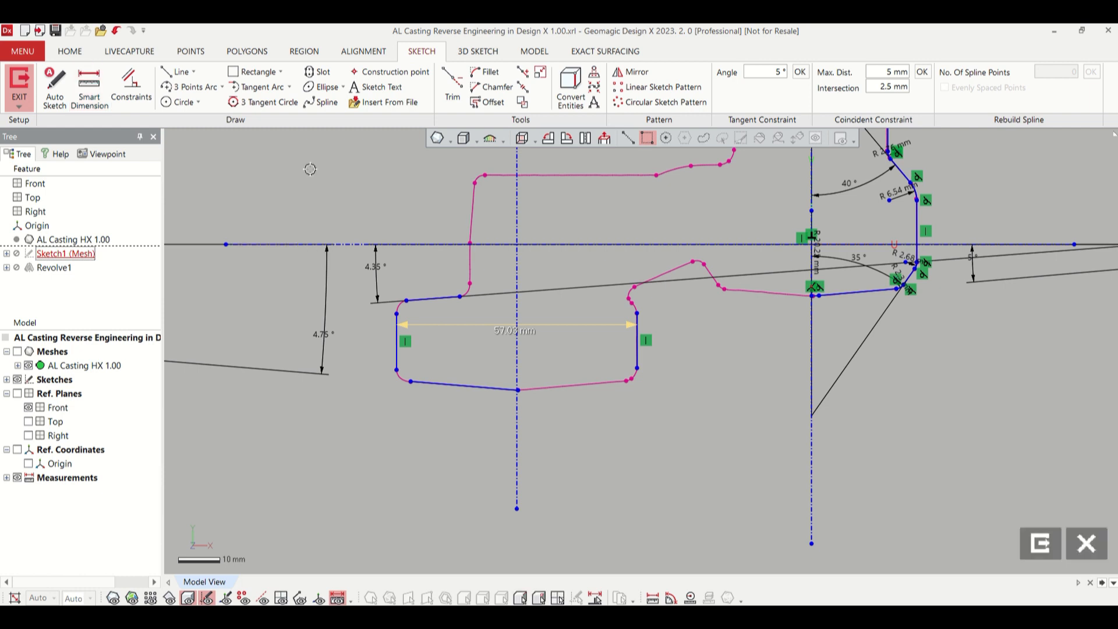
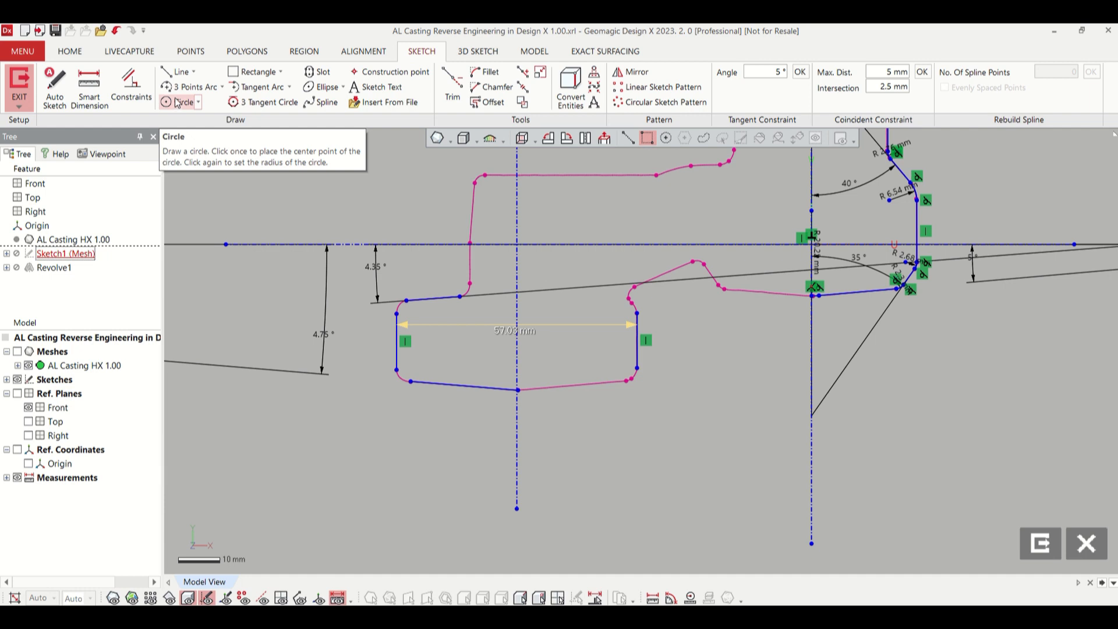
# - Fit a trial circle to the lower boss's upper outer corner to read its radius, and discard the circle
pyautogui.click(177, 103)
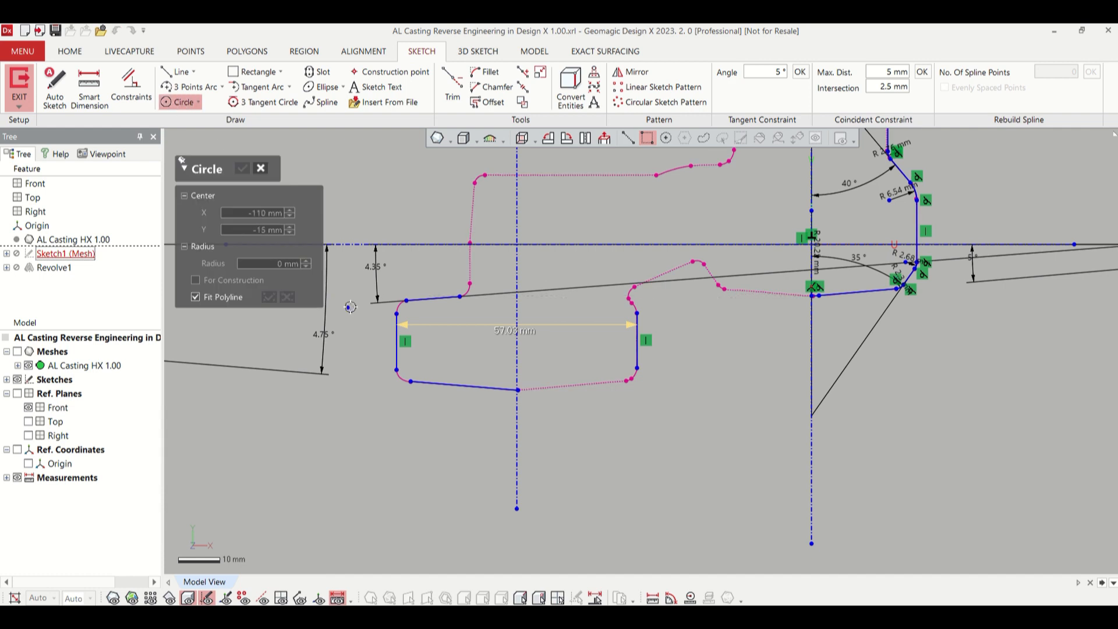
pyautogui.scroll(3, 344, 303)
pyautogui.click(450, 312)
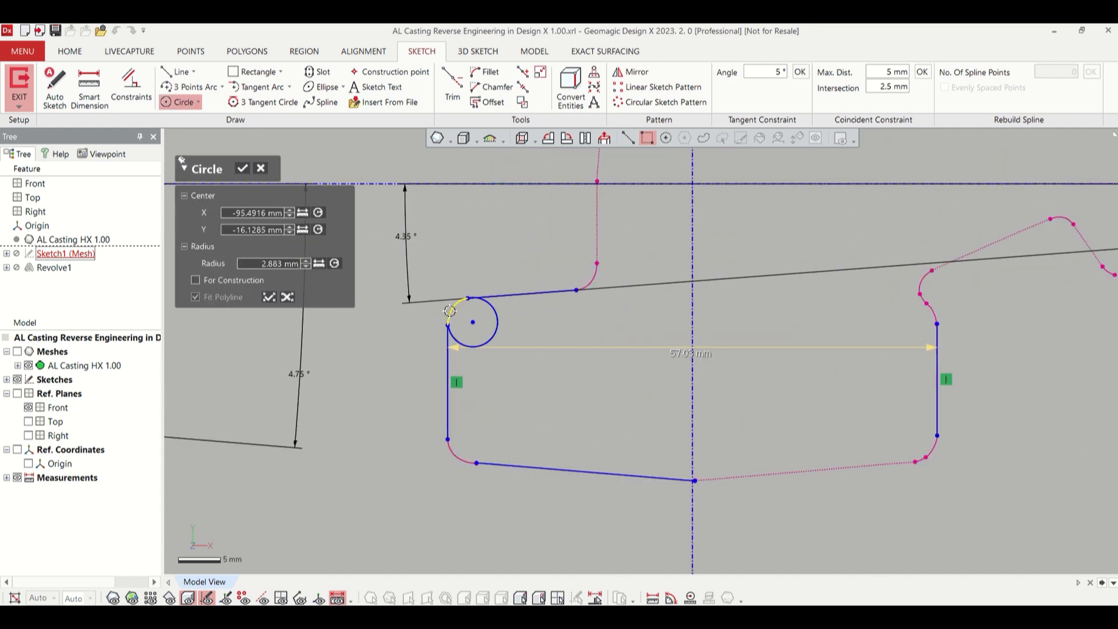
pyautogui.press('Escape')
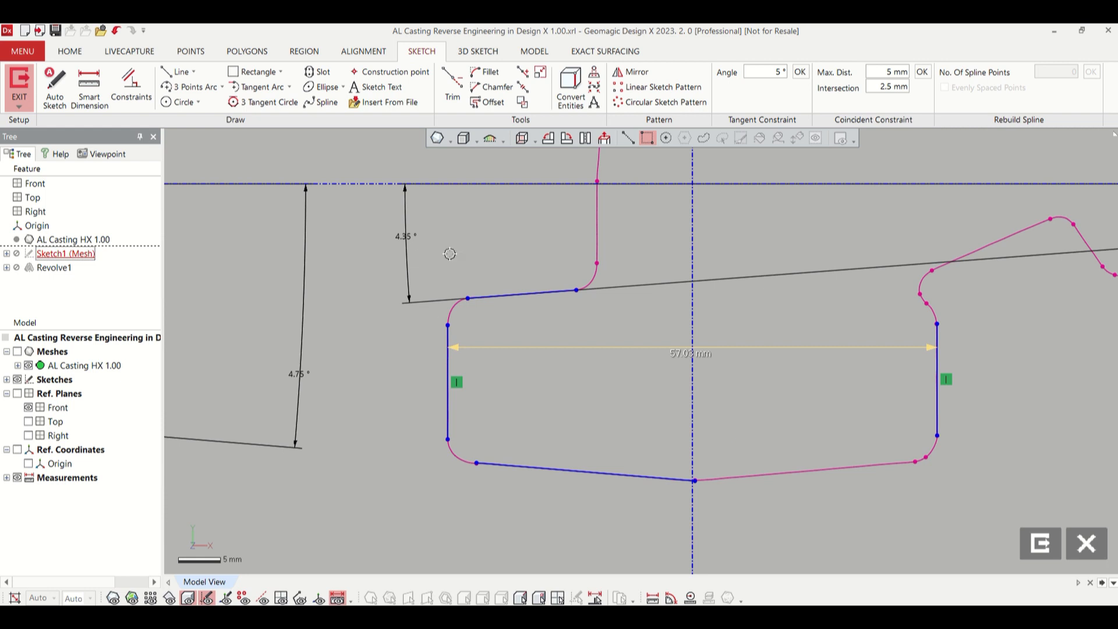
# - Fillet the corner between the lower boss's upper sloped line and outer vertical line with a 2.88 mm radius
pyautogui.click(484, 71)
pyautogui.doubleClick(265, 213)
pyautogui.write('2.88')
pyautogui.press('Return')
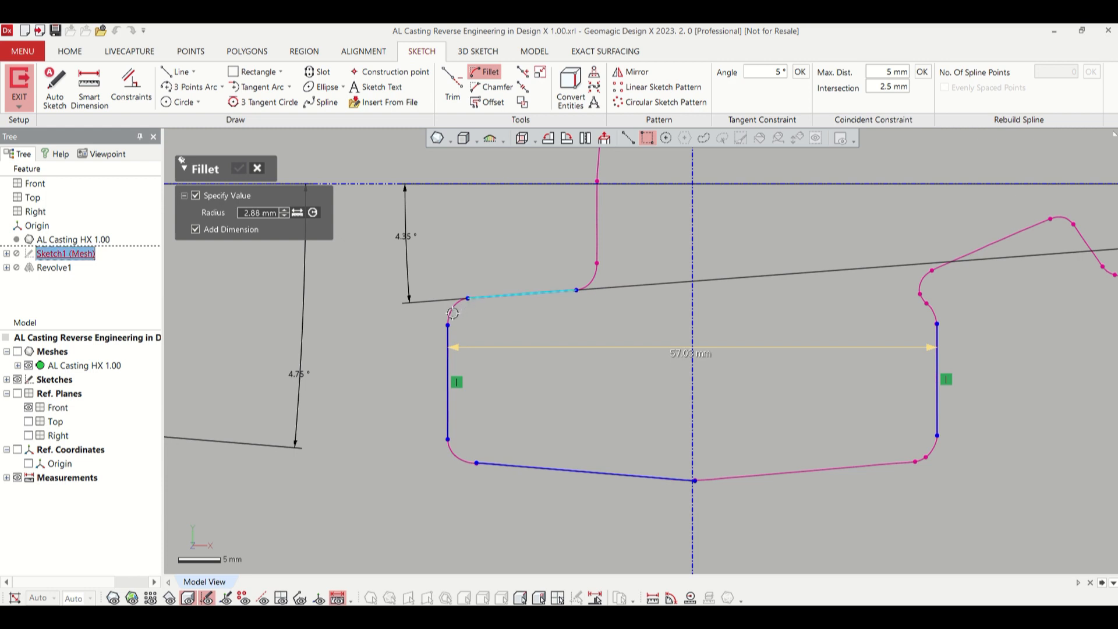
pyautogui.click(455, 312)
pyautogui.click(239, 168)
# - Fit a trial circle to the lower boss's bottom outer corner to read its radius, and discard the circle
pyautogui.click(182, 102)
pyautogui.click(457, 453)
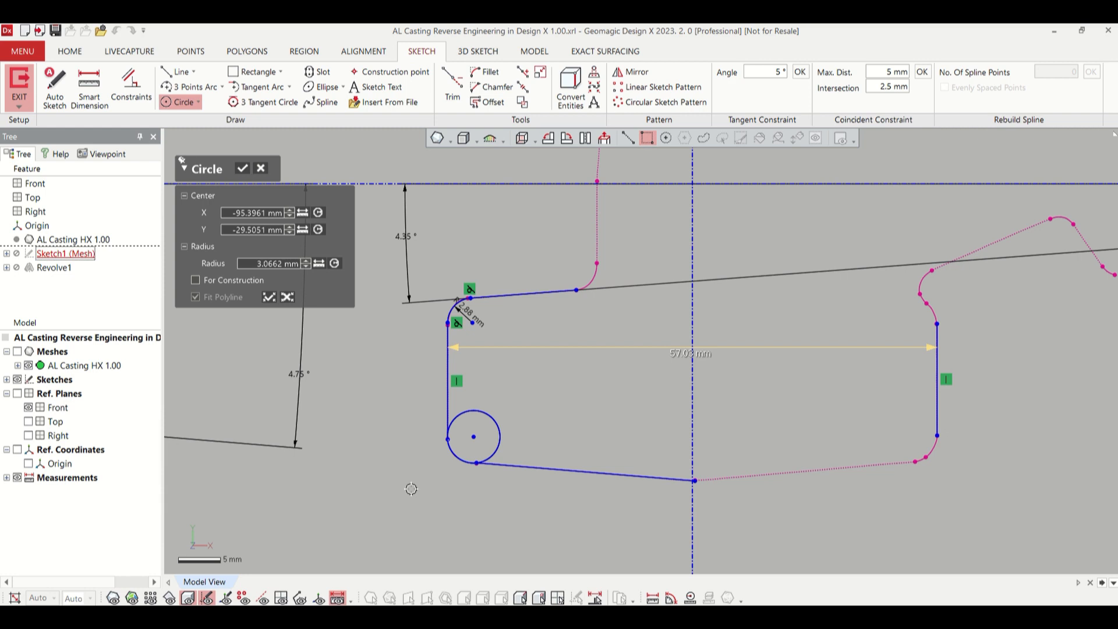
pyautogui.press('Escape')
# - Fillet the corner between the lower boss's outer vertical line and sloped bottom line with a 3.07 mm radius
pyautogui.click(487, 71)
pyautogui.doubleClick(260, 213)
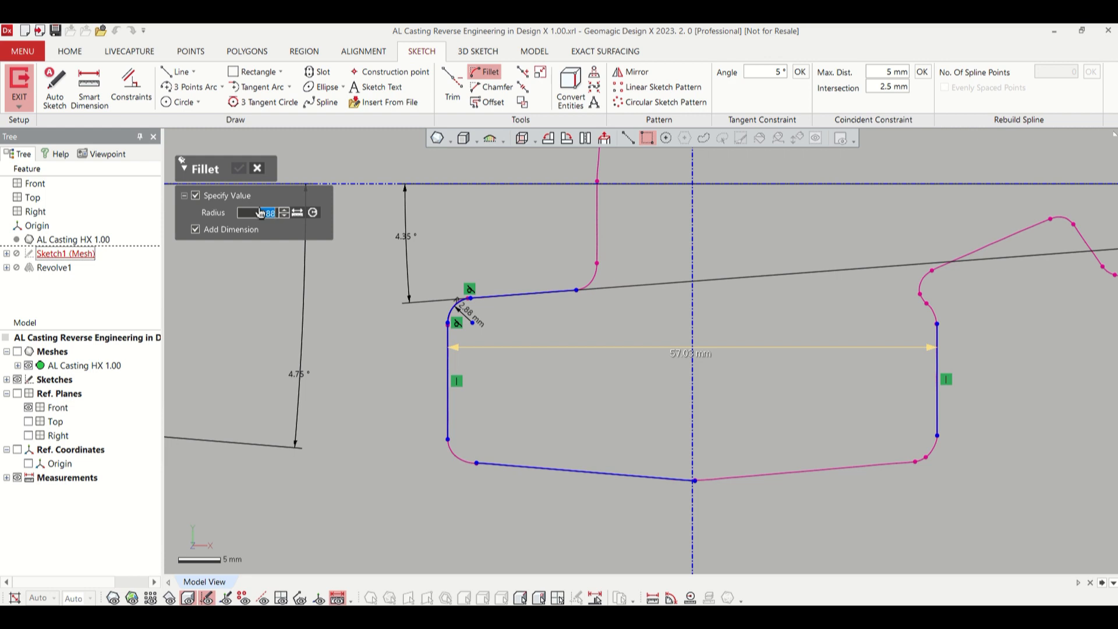
pyautogui.write('3.07')
pyautogui.press('Return')
pyautogui.click(447, 428)
pyautogui.click(481, 464)
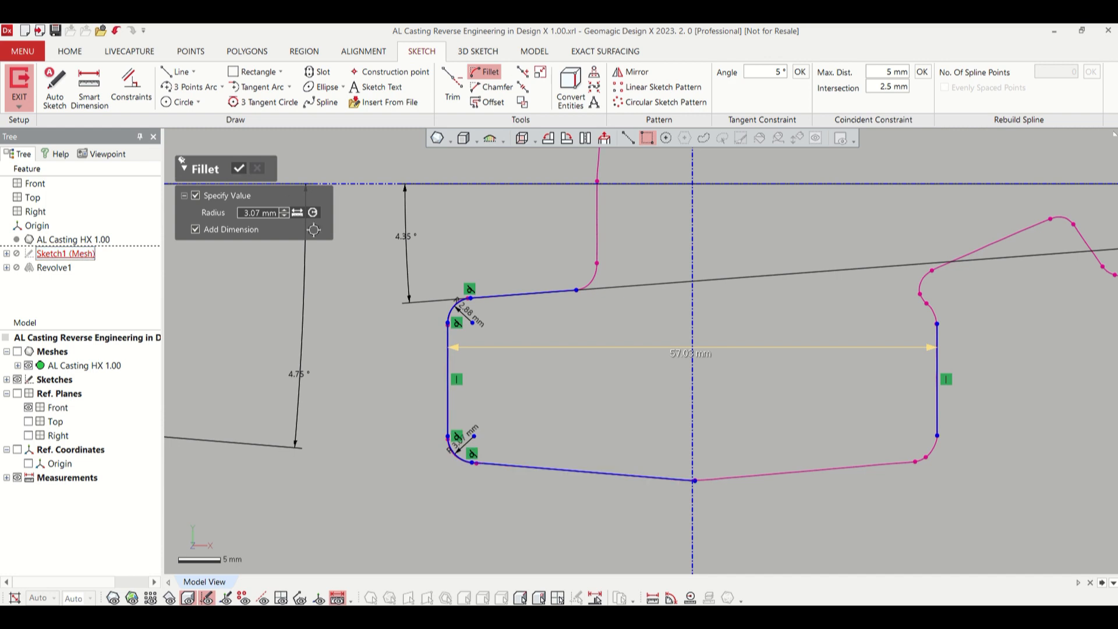
pyautogui.click(238, 170)
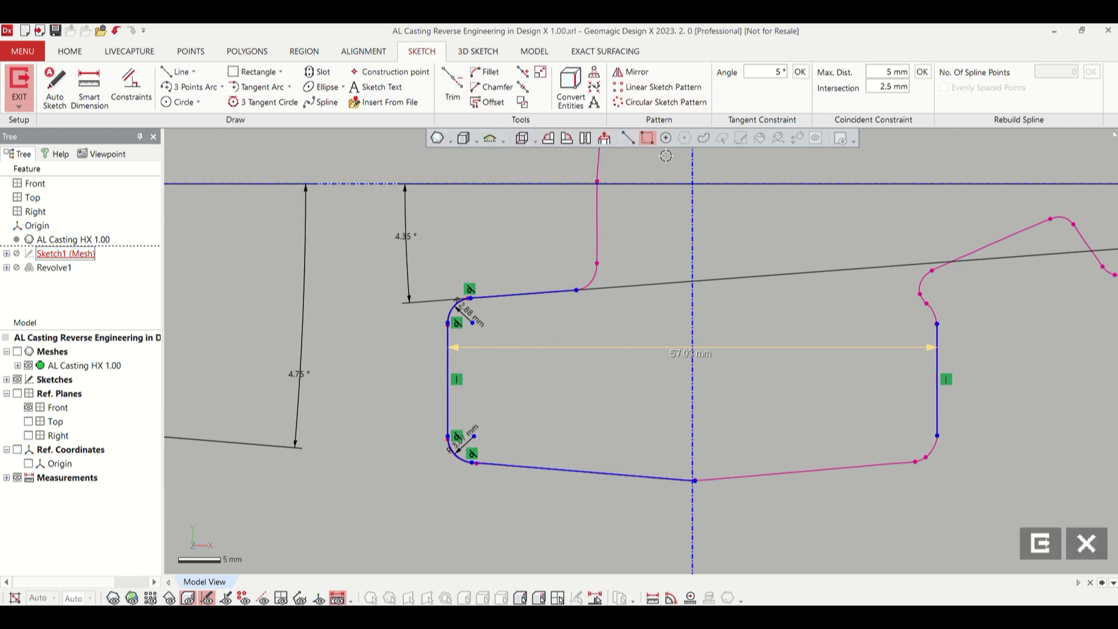
# - Power trim the end of the sloped bottom line that overshoots the lower boss's vertical centre line
pyautogui.scroll(5, 702, 524)
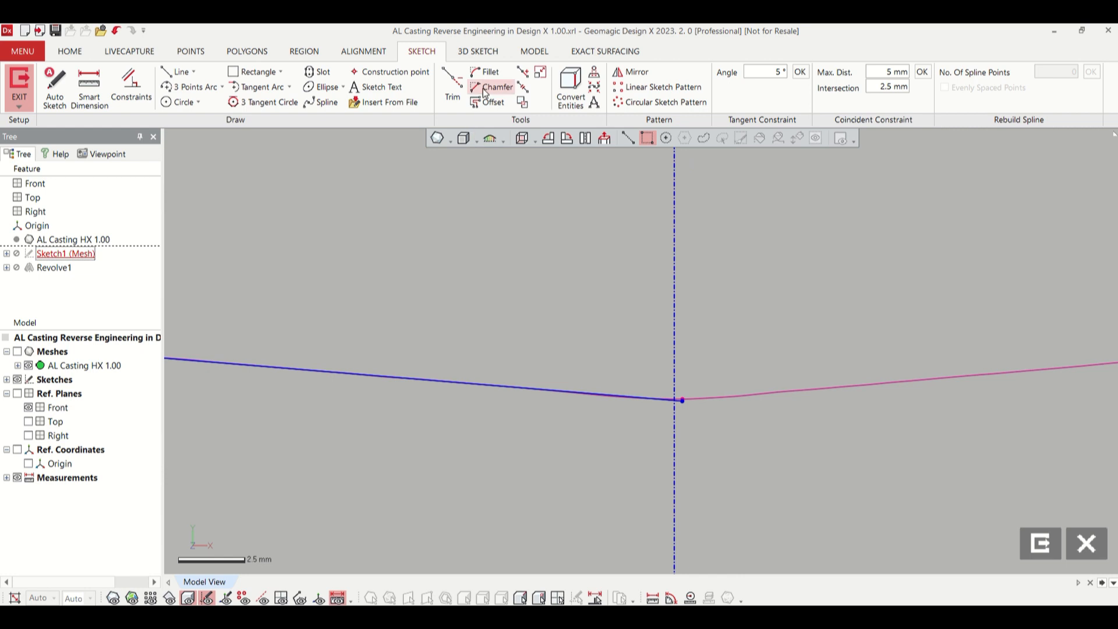
pyautogui.click(451, 91)
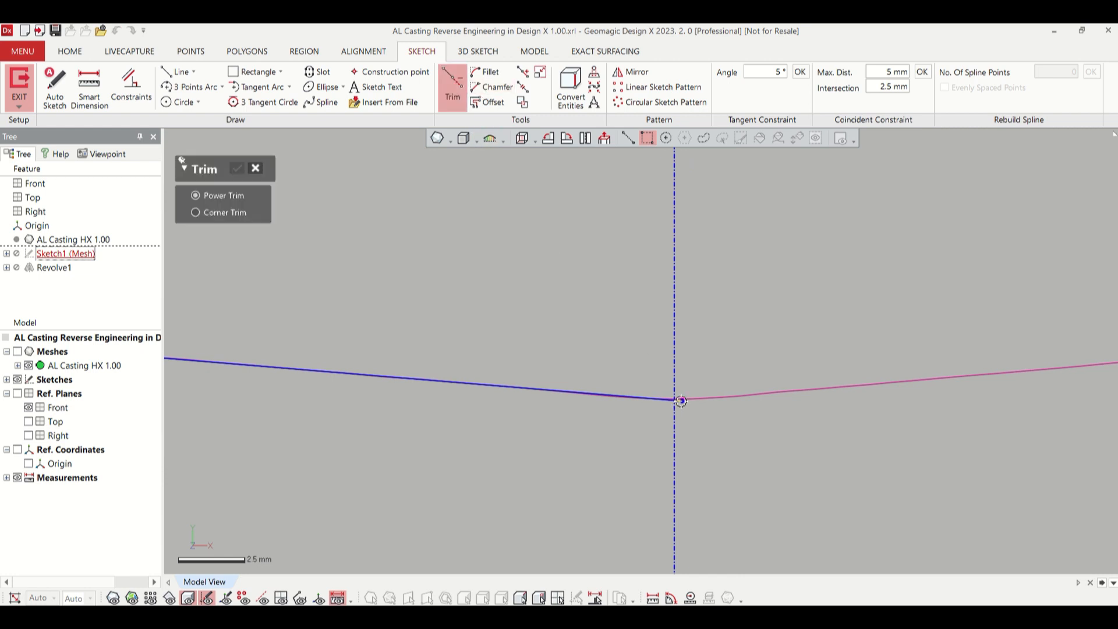
pyautogui.click(681, 401)
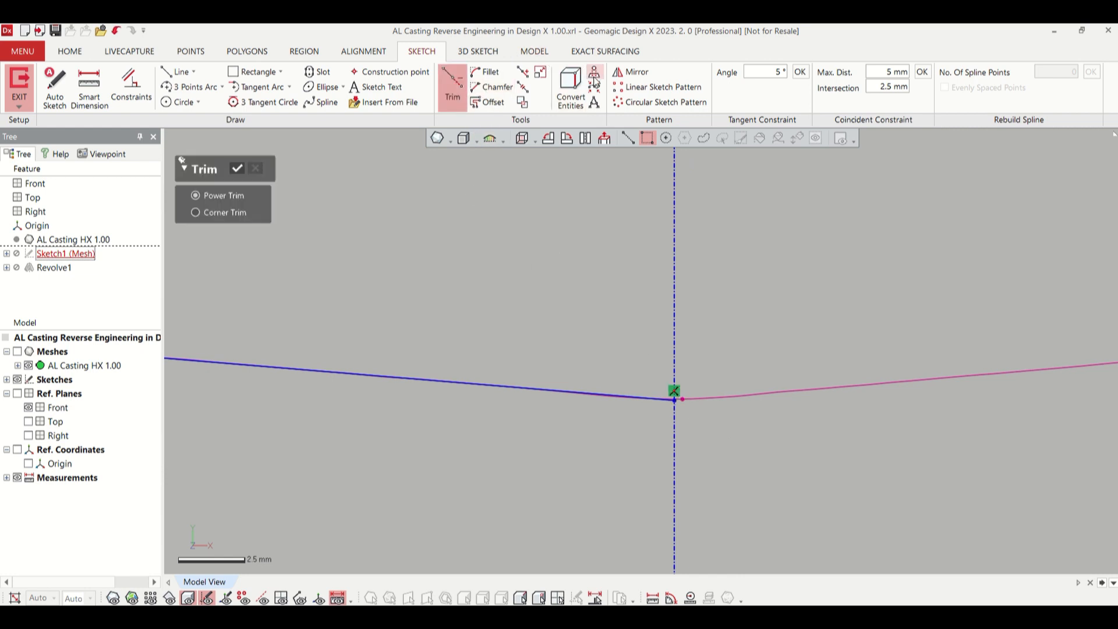
# - Mirror the sloped bottom line about the lower boss's vertical centre line
pyautogui.click(630, 71)
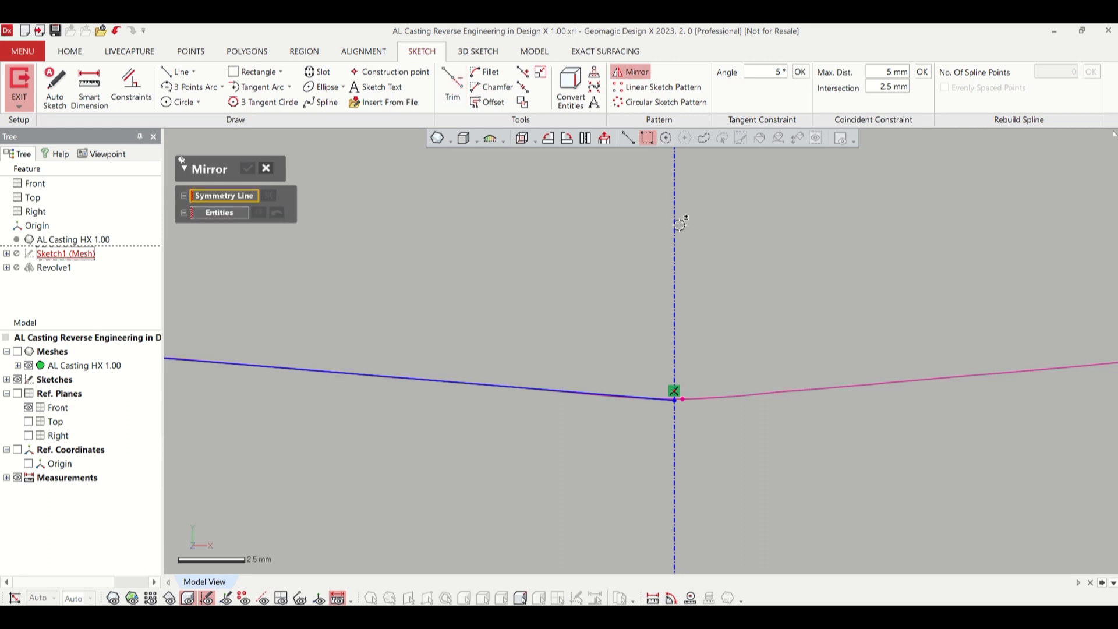
pyautogui.click(674, 229)
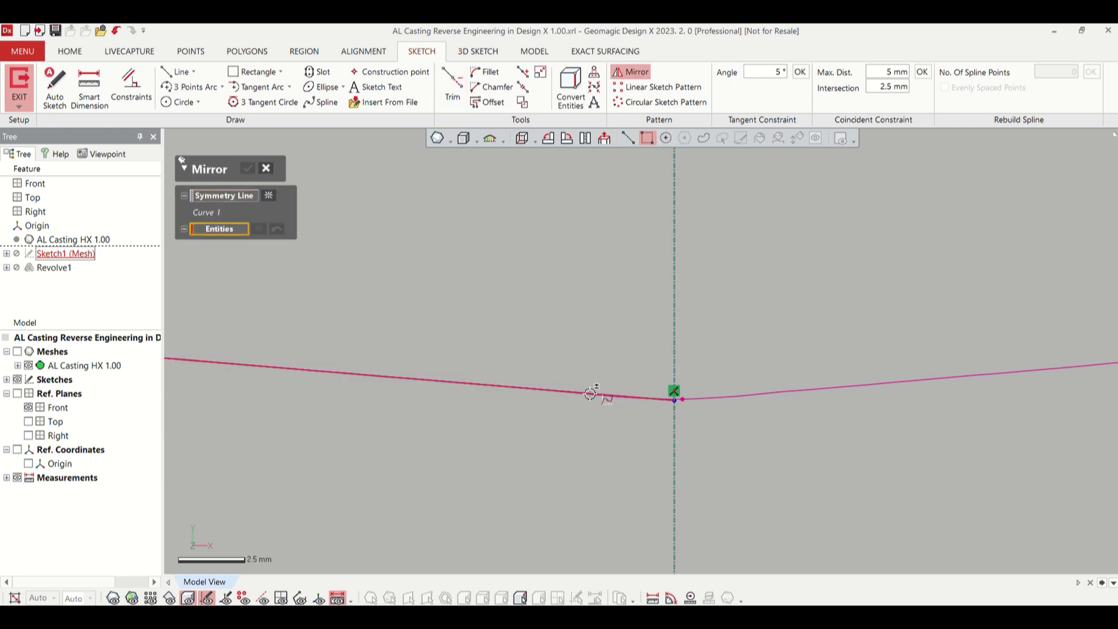
pyautogui.click(590, 395)
pyautogui.click(249, 168)
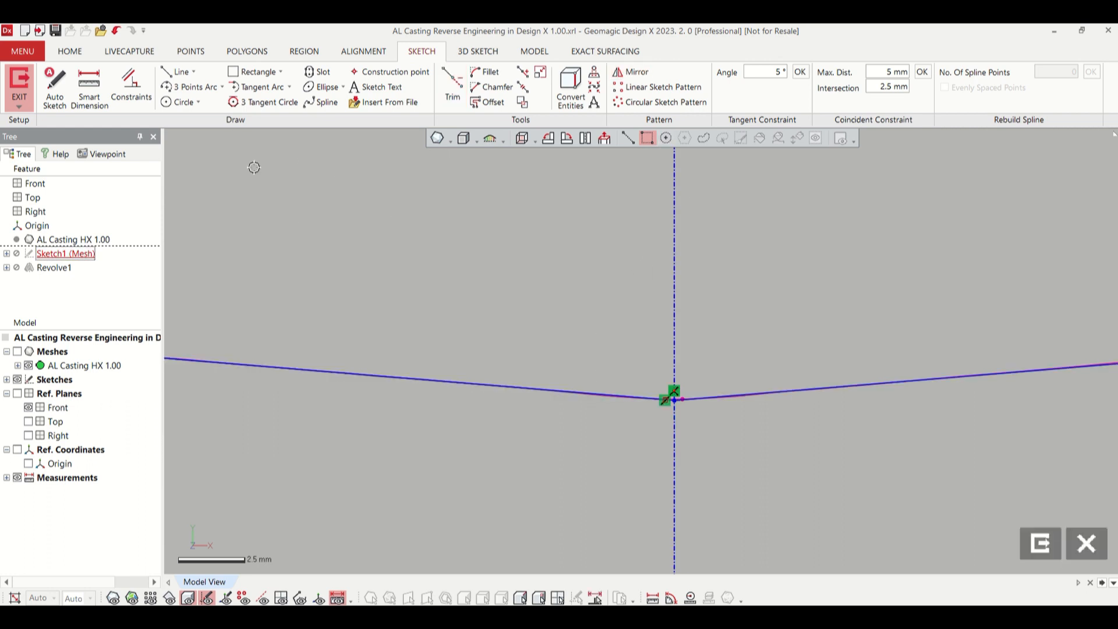
# - Fit a trial circle to the rounded bottom tip at the centre line to read its radius, and discard the circle
pyautogui.click(185, 102)
pyautogui.scroll(-2, 434, 298)
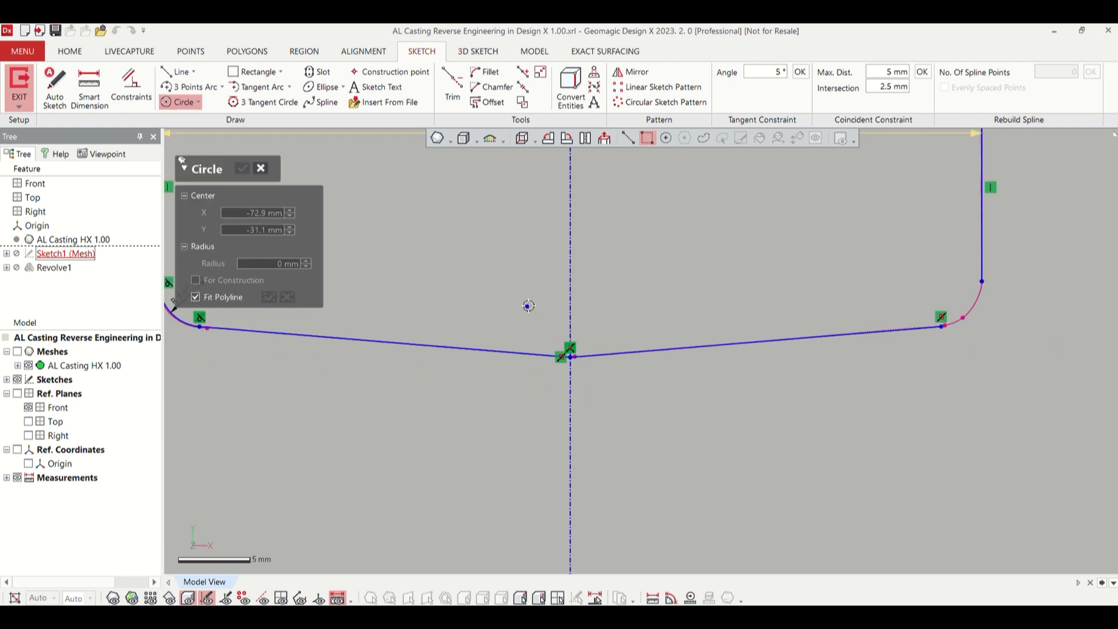
pyautogui.moveTo(536, 301); pyautogui.dragTo(606, 396)
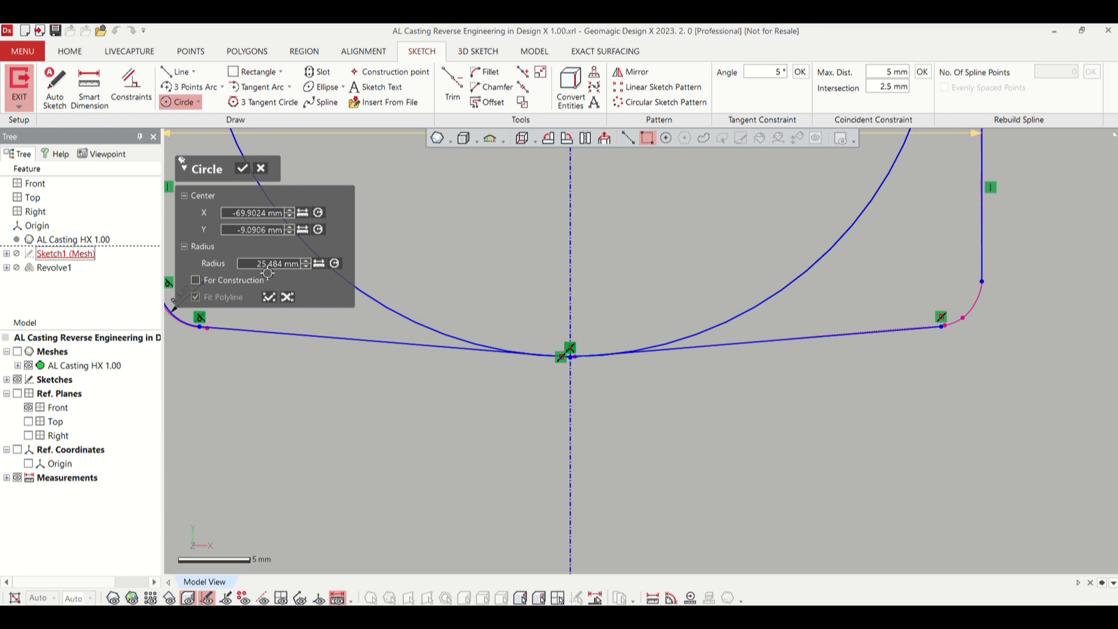
pyautogui.click(261, 168)
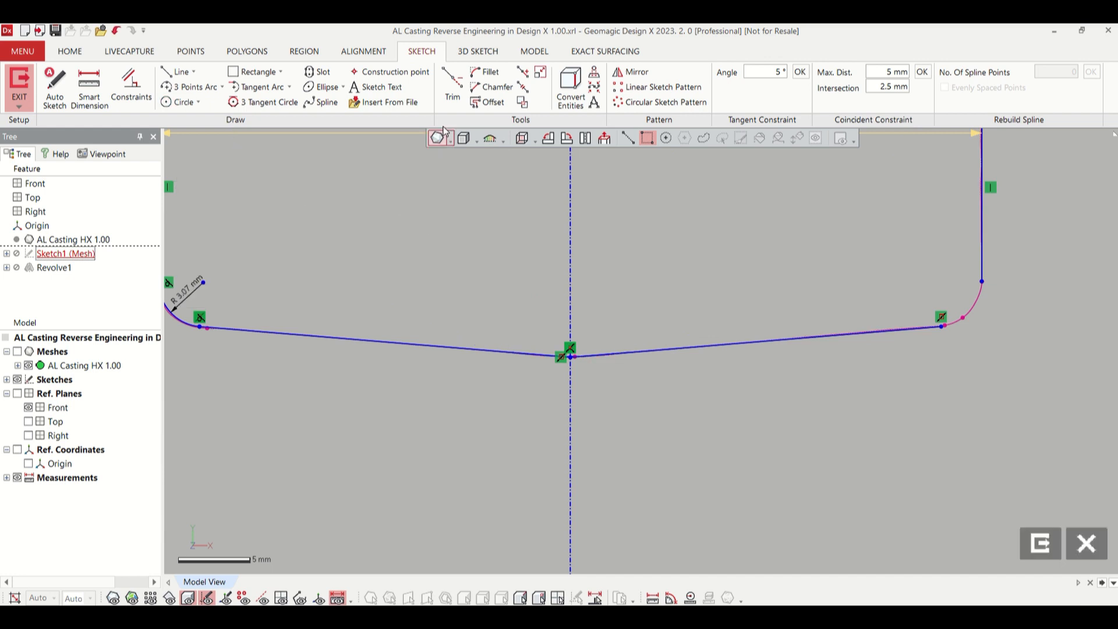
# - Fillet the bottom tip between the lower boss's two sloped lines with a 25.5 mm radius
pyautogui.click(487, 72)
pyautogui.click(256, 212)
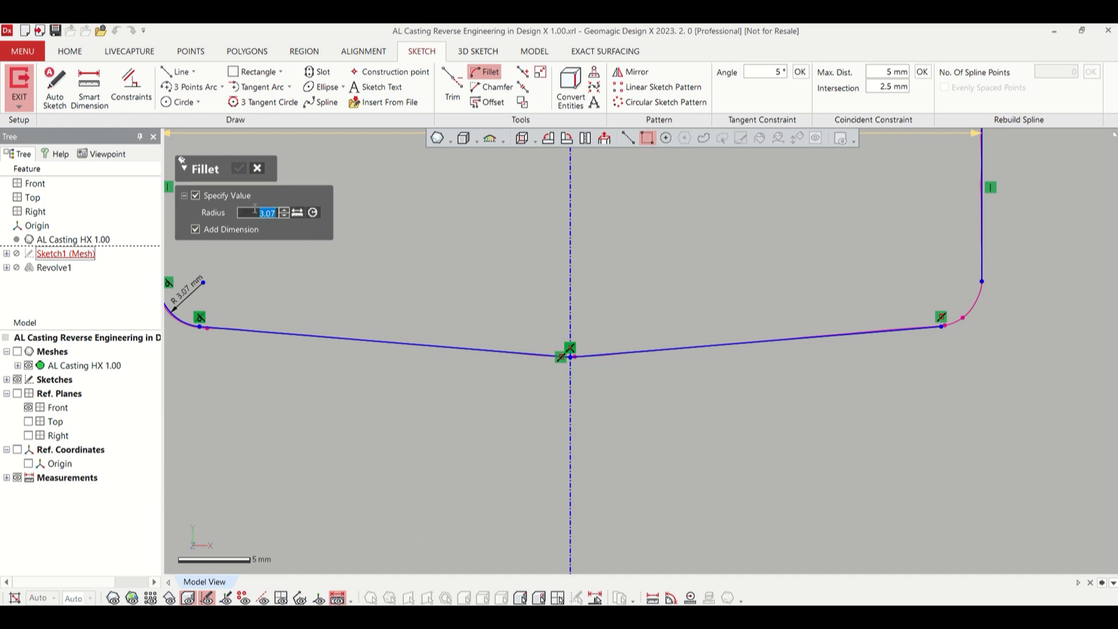
pyautogui.write('25.')
pyautogui.press('Return')
pyautogui.click(518, 353)
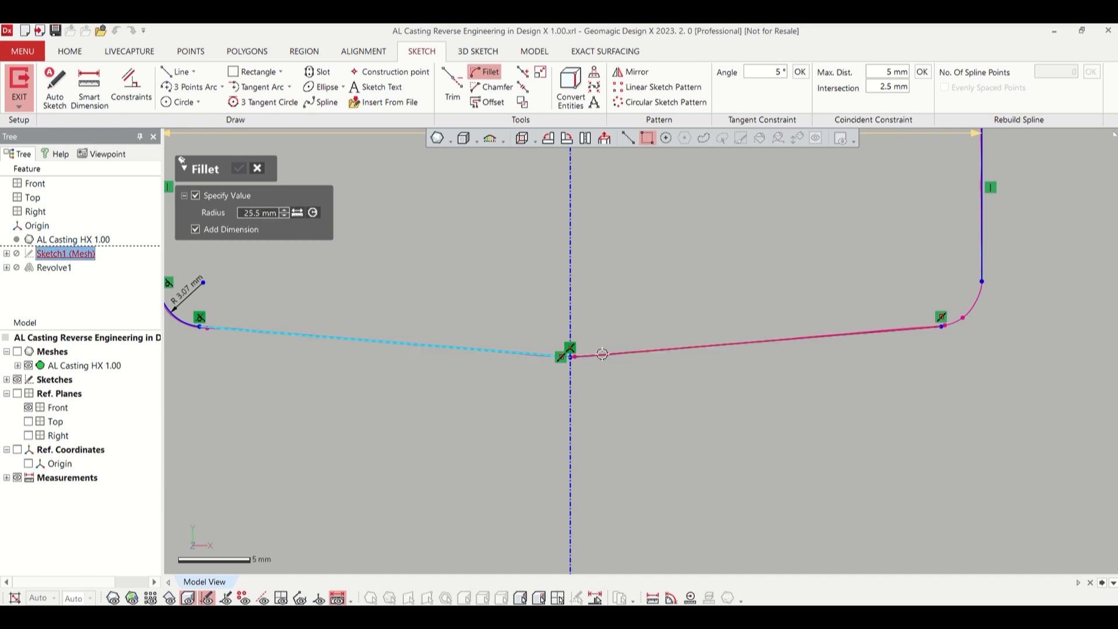
pyautogui.click(602, 354)
pyautogui.click(248, 168)
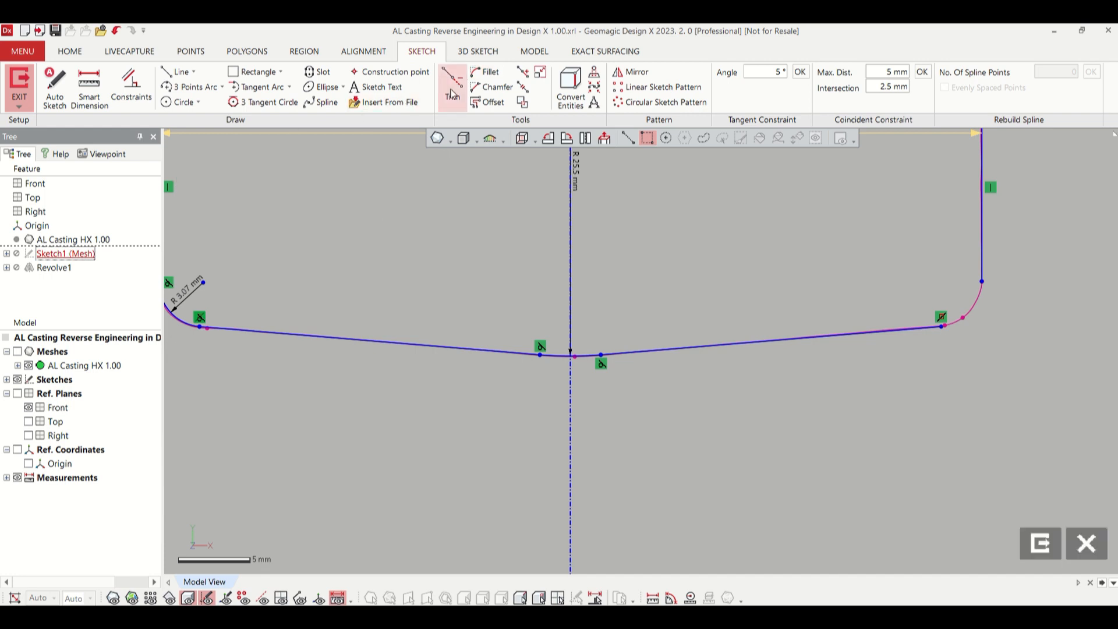
# - Power trim the mirrored sloped line and the half of the tip fillet beyond the lower boss's vertical centre line
pyautogui.click(453, 86)
pyautogui.click(597, 356)
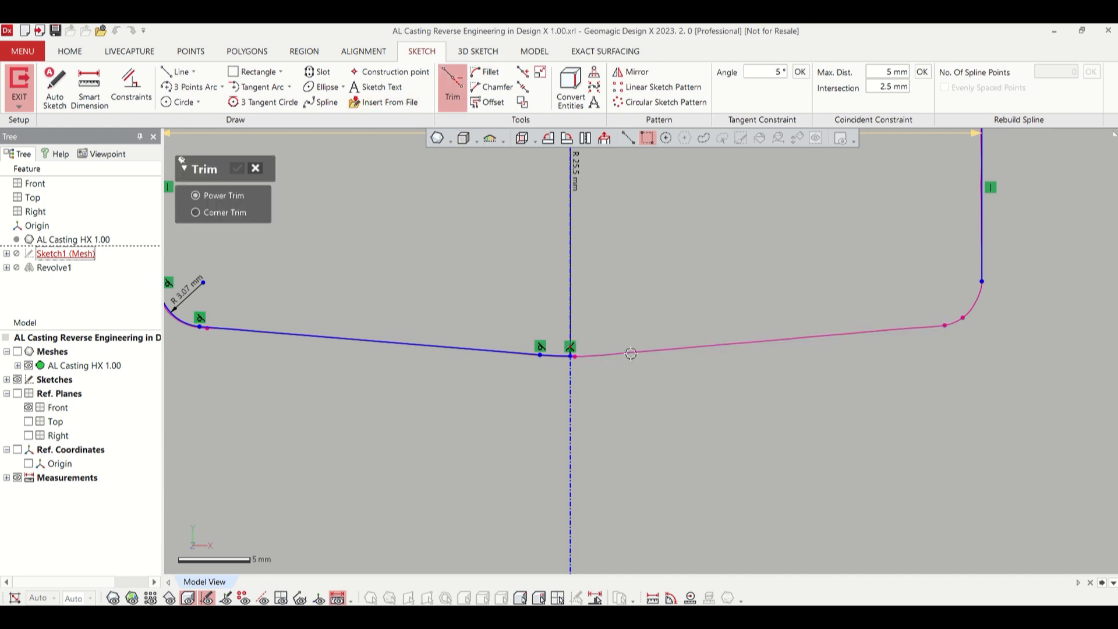
pyautogui.scroll(-3, 664, 298)
pyautogui.scroll(-2, 669, 299)
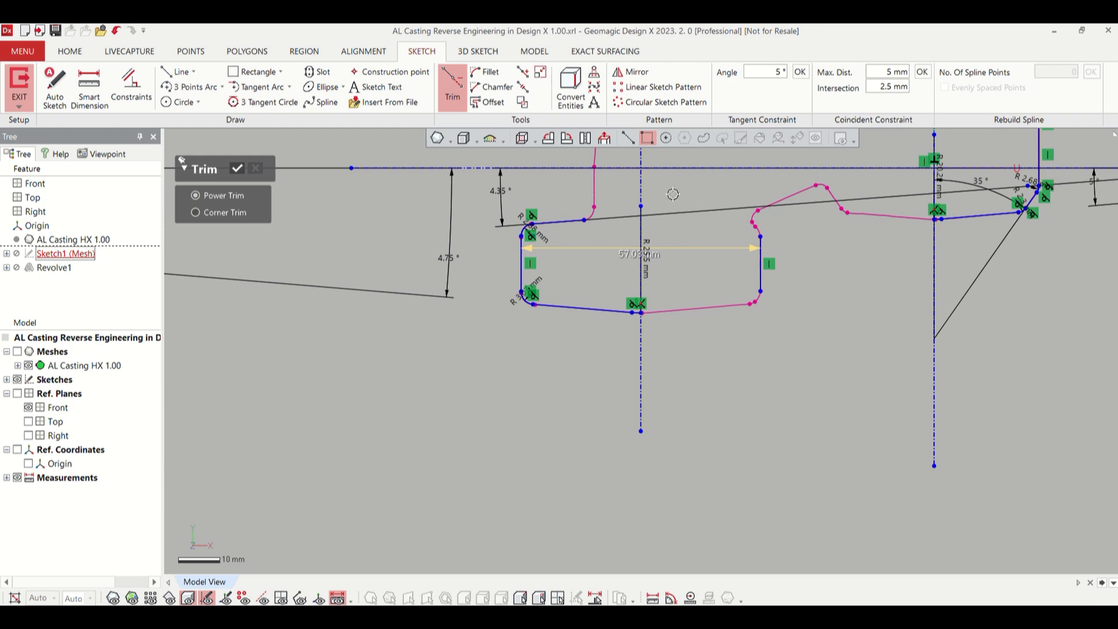
# - Extend the lower boss's upper sloped line to its vertical centre line and exit the sketch
pyautogui.scroll(2, 672, 194)
pyautogui.click(523, 71)
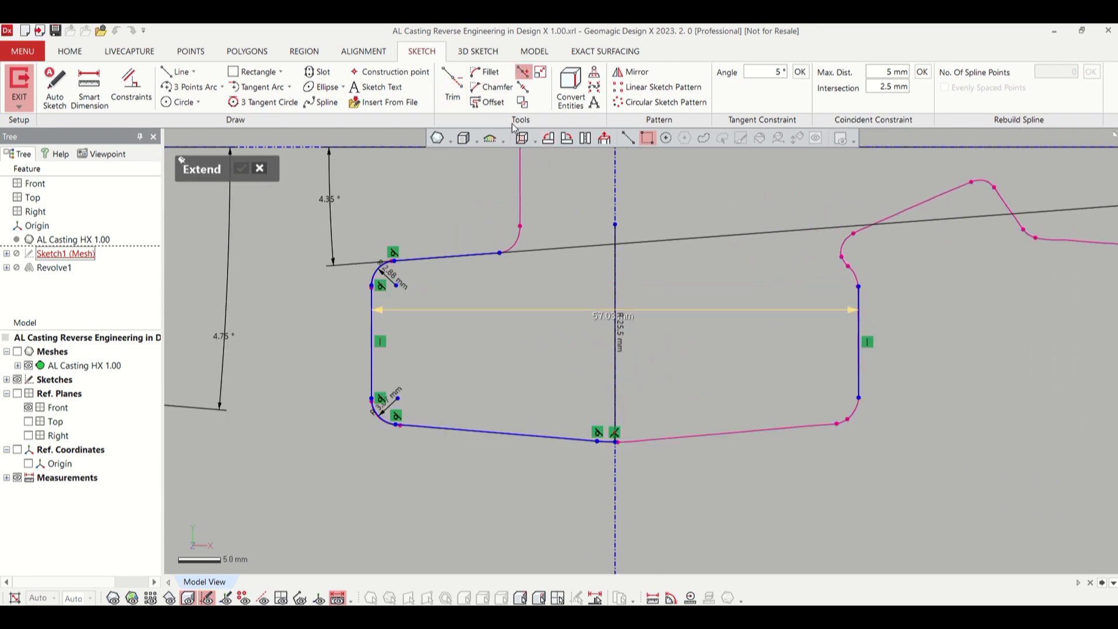
pyautogui.click(483, 253)
pyautogui.scroll(-1, 527, 505)
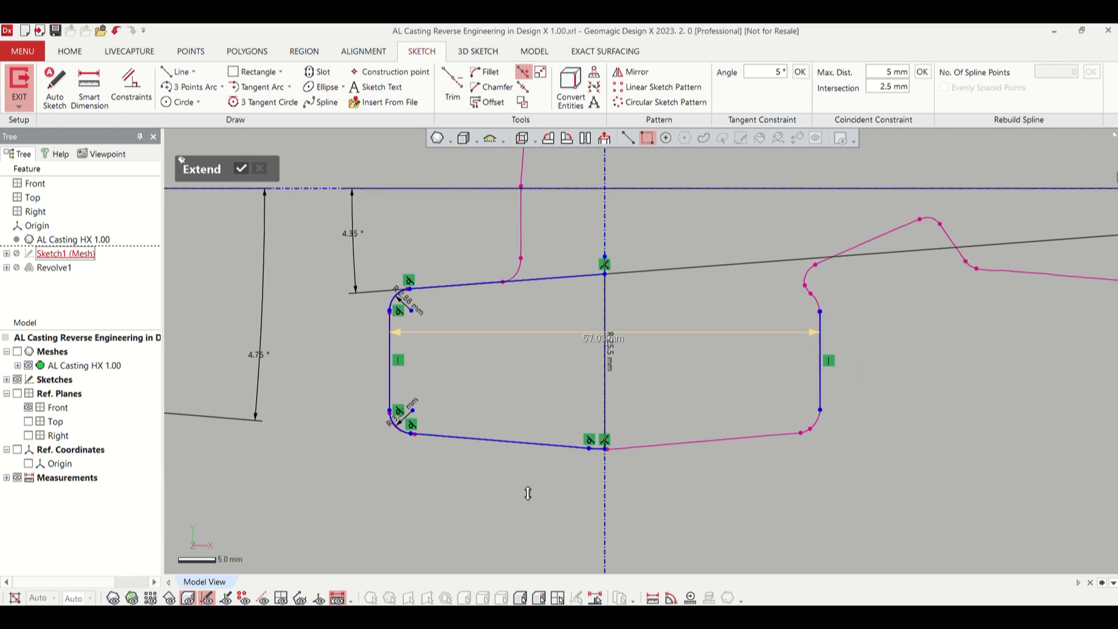
pyautogui.click(242, 171)
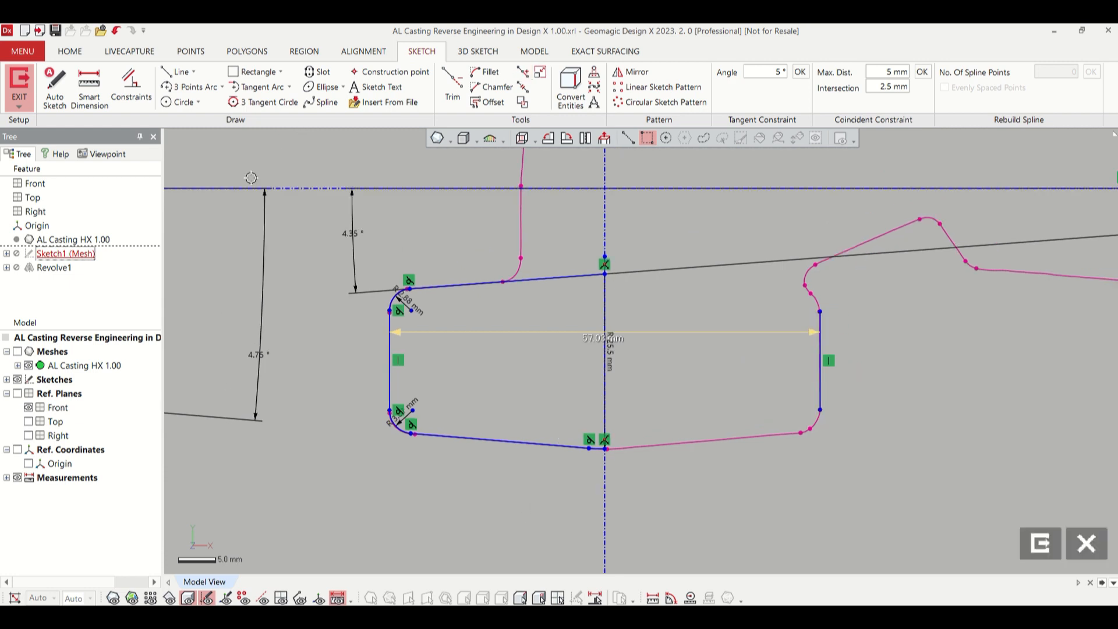
pyautogui.moveTo(536, 312); pyautogui.dragTo(519, 275, button='right')
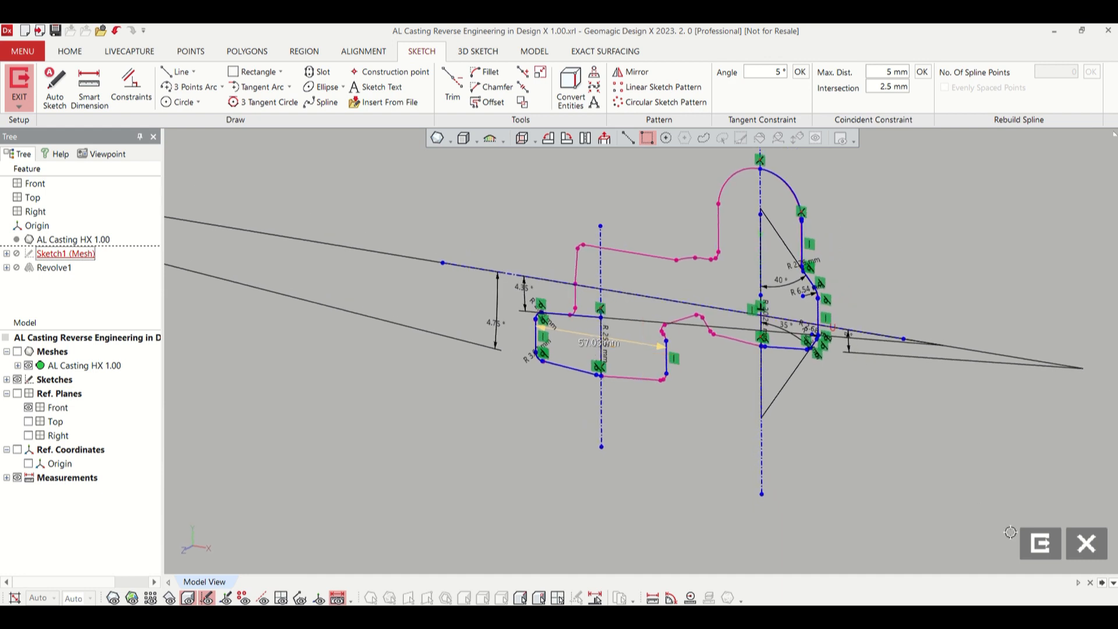
pyautogui.click(1043, 544)
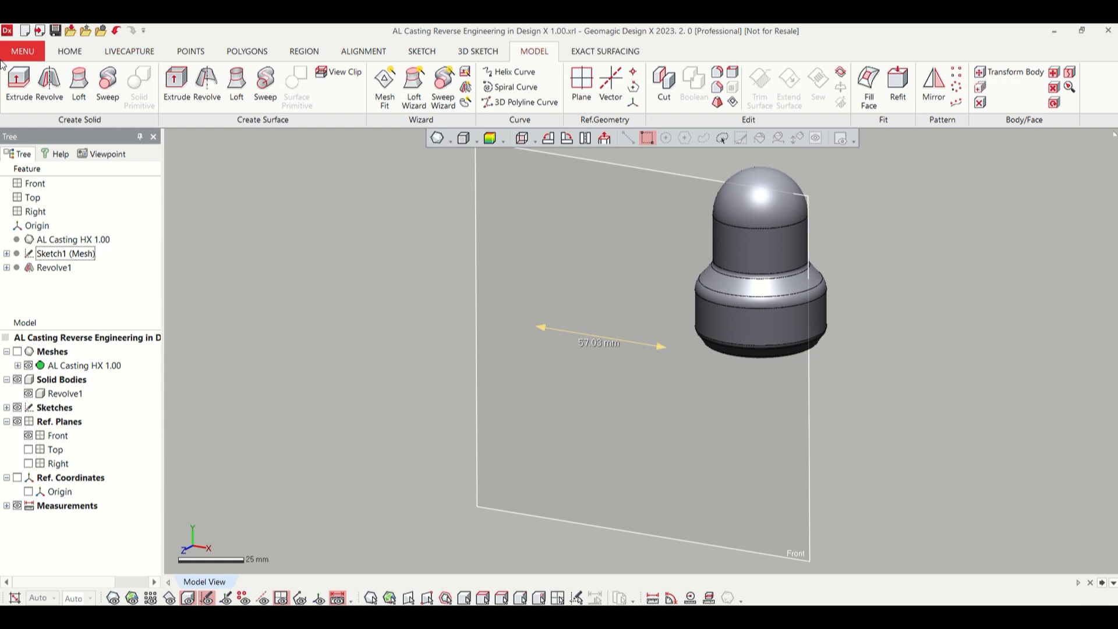
# - Revolve the lower boss's closed profile from Sketch1 (Mesh) 360° about its own vertical centre line as a separate solid
pyautogui.click(50, 85)
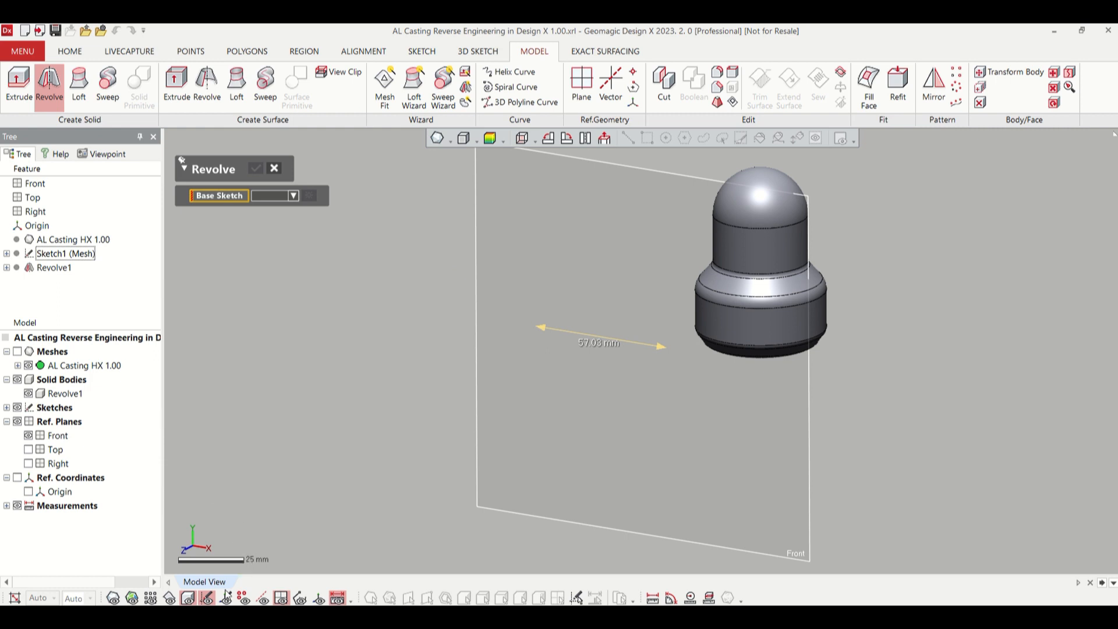
pyautogui.click(6, 407)
pyautogui.click(28, 421)
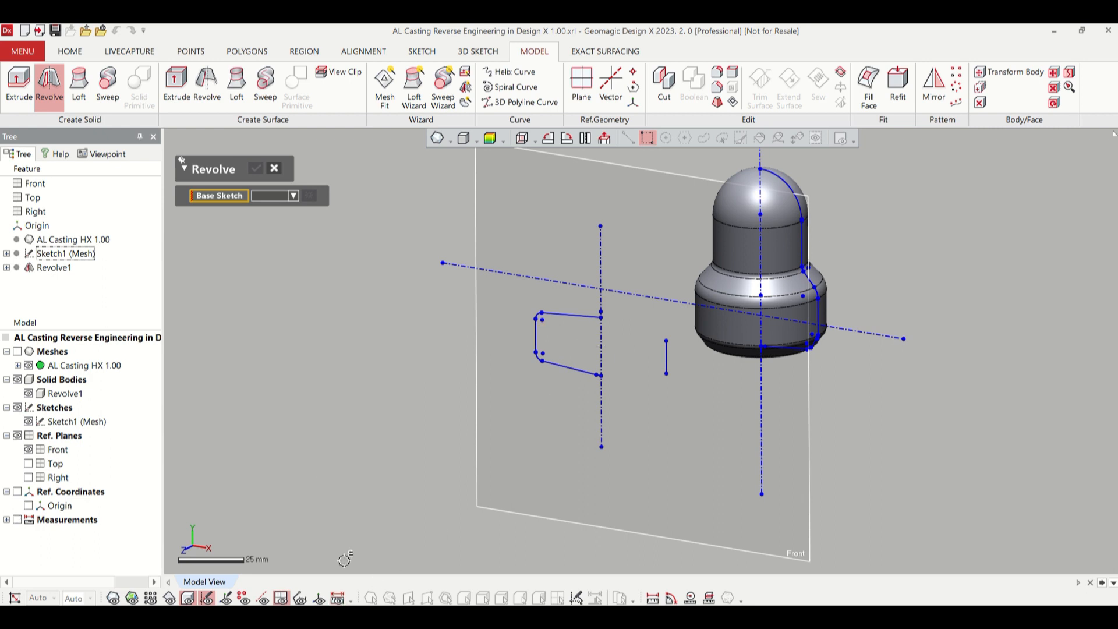
pyautogui.click(579, 319)
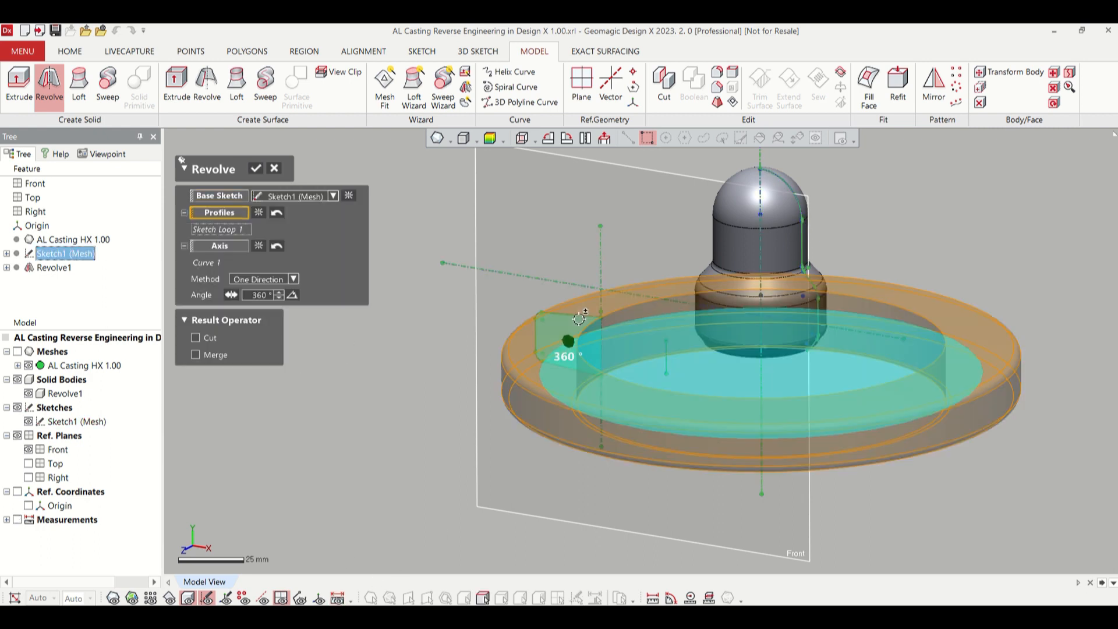
pyautogui.click(259, 246)
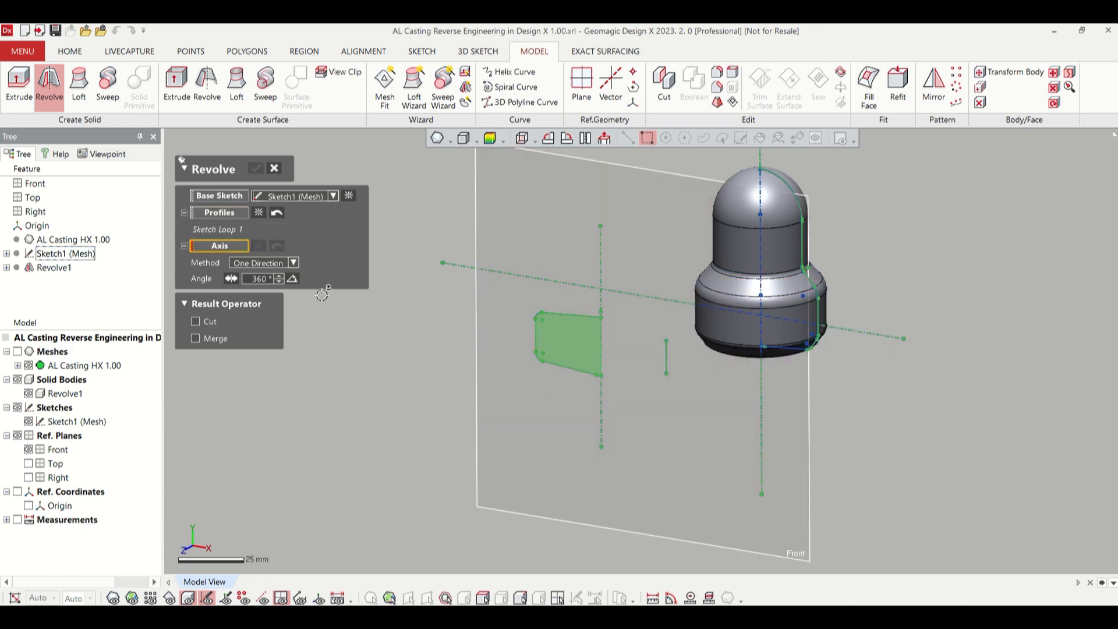
pyautogui.click(601, 420)
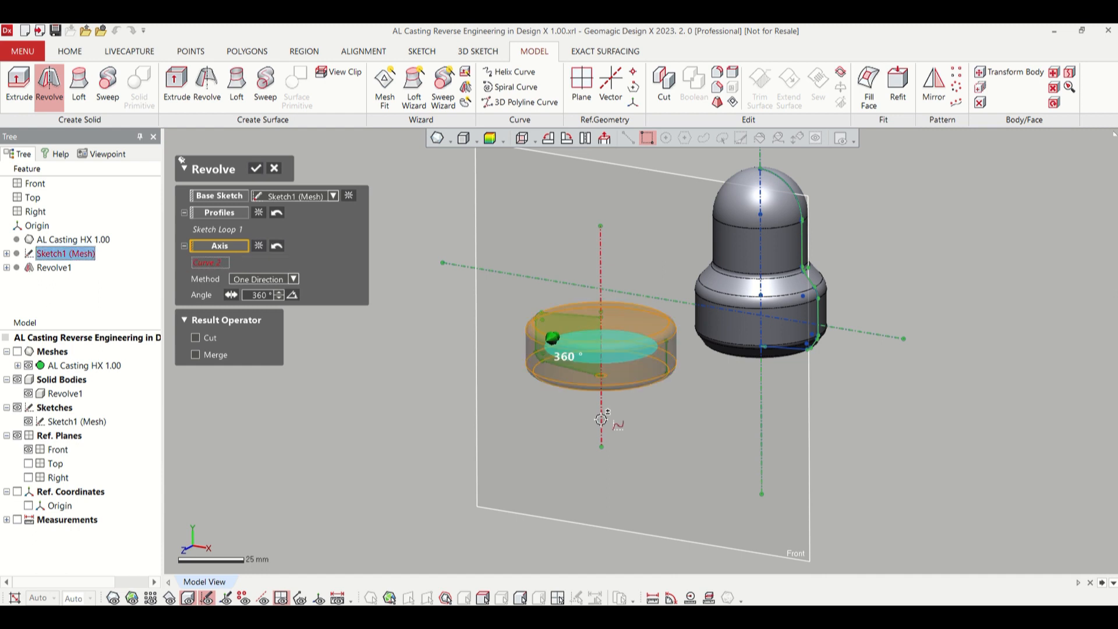
pyautogui.click(256, 171)
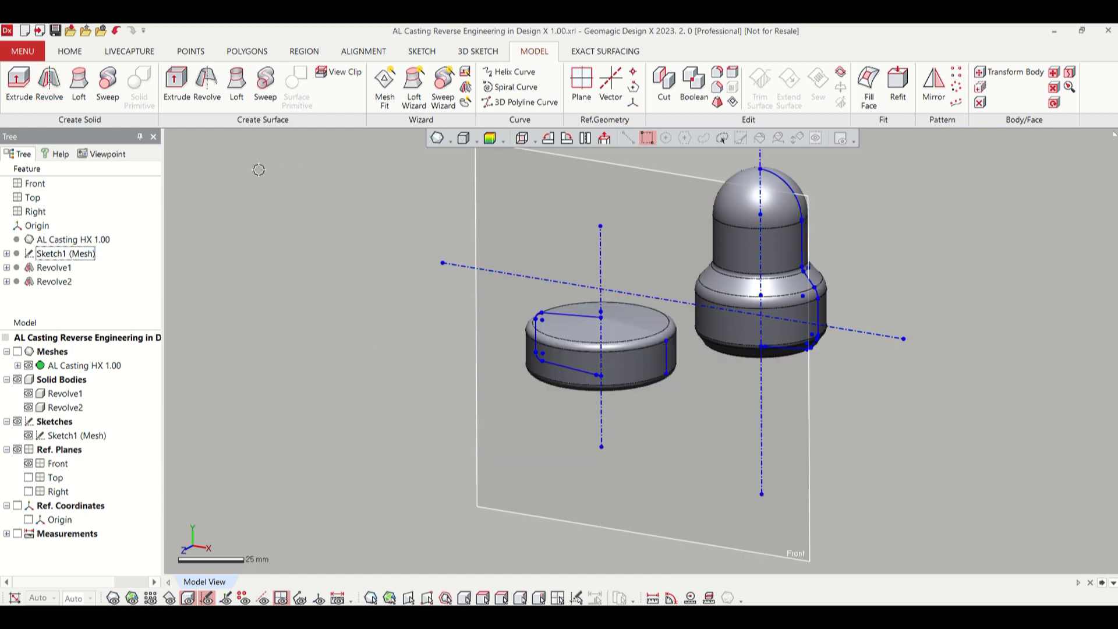
# - Show the scan mesh together with the revolved bosses and examine the connecting arm between them
pyautogui.click(114, 599)
pyautogui.moveTo(483, 443); pyautogui.dragTo(562, 421, button='right')
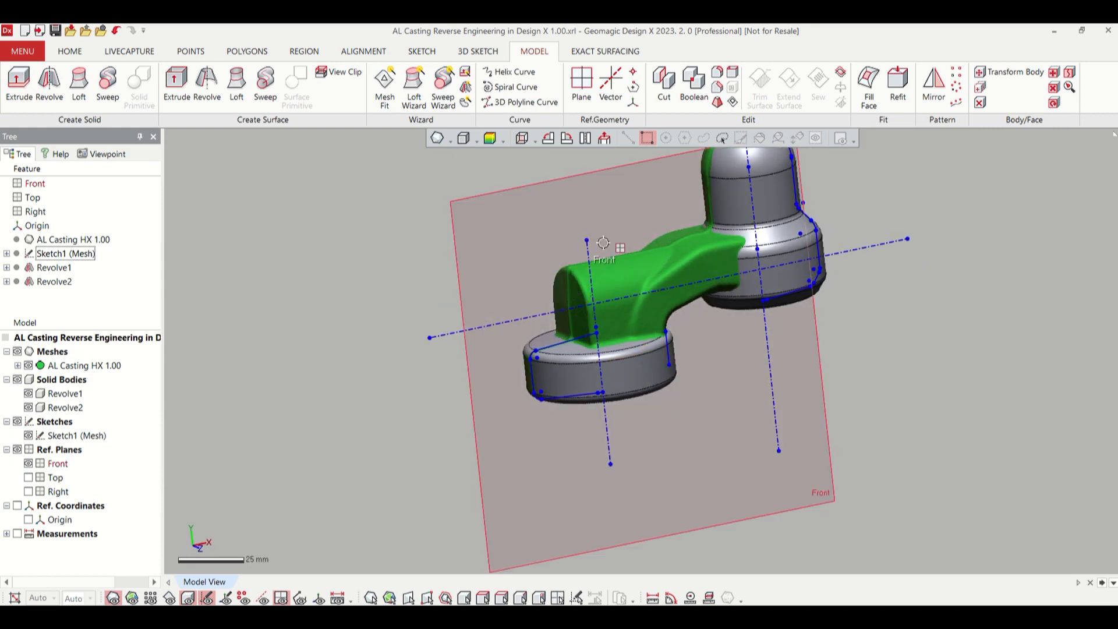
pyautogui.scroll(3, 629, 233)
pyautogui.moveTo(629, 215); pyautogui.dragTo(663, 204, button='right')
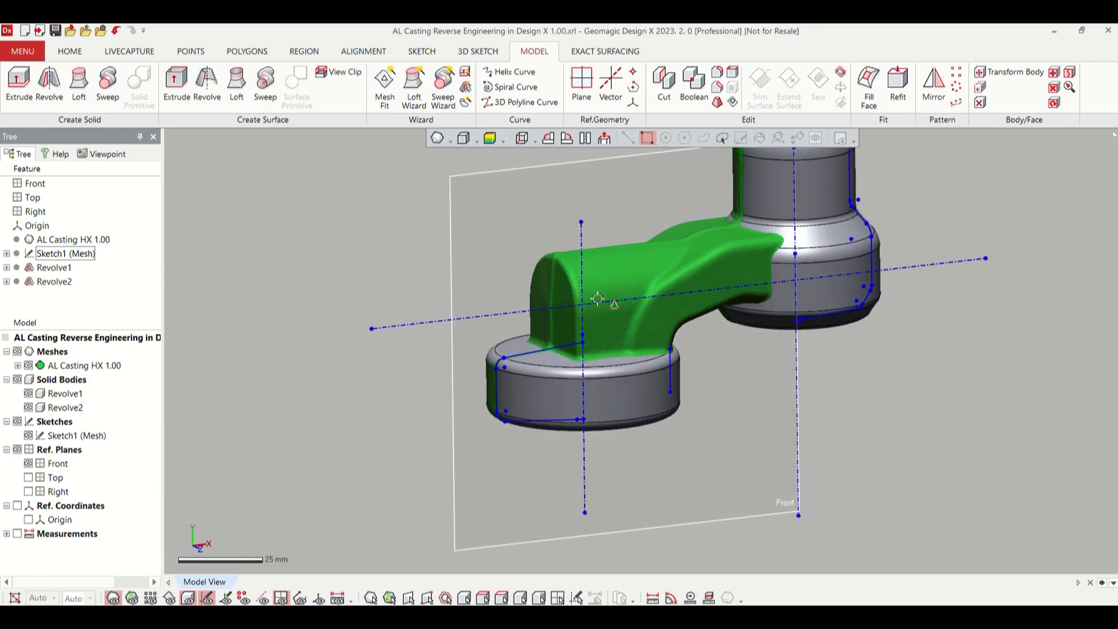
pyautogui.moveTo(482, 403)
pyautogui.mouseDown(button='right')
pyautogui.moveTo(268, 384)
pyautogui.moveTo(297, 392)
pyautogui.moveTo(673, 283)
pyautogui.moveTo(699, 237)
pyautogui.moveTo(600, 273)
pyautogui.moveTo(516, 282)
pyautogui.moveTo(622, 355)
pyautogui.moveTo(634, 342)
pyautogui.moveTo(623, 345)
pyautogui.mouseUp(button='right')
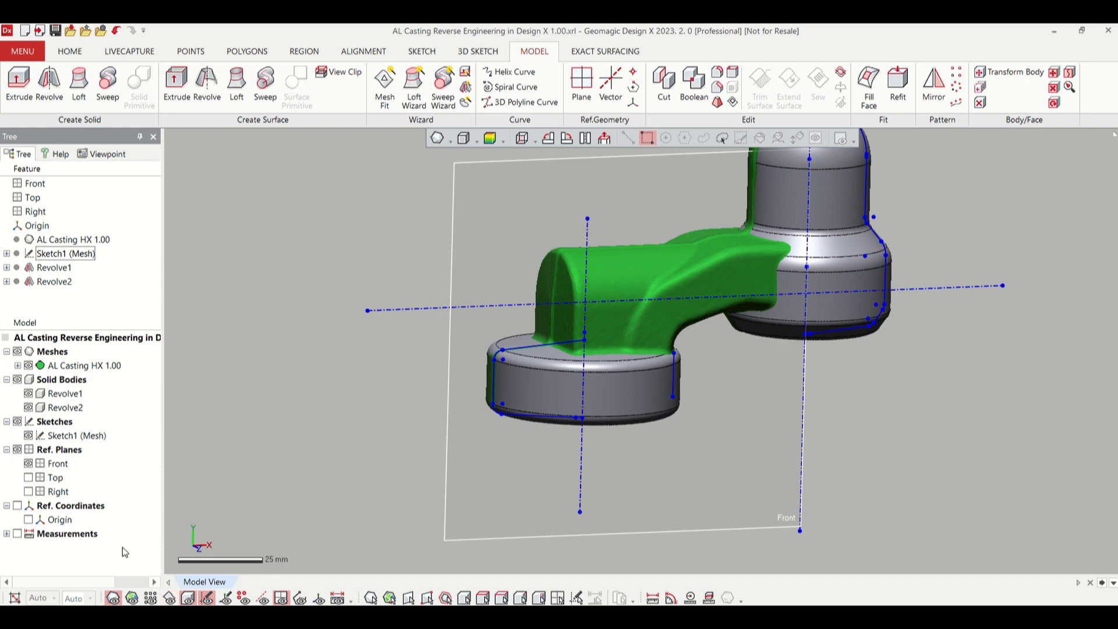
# - Show the Right reference plane and hide the Front plane
pyautogui.click(28, 493)
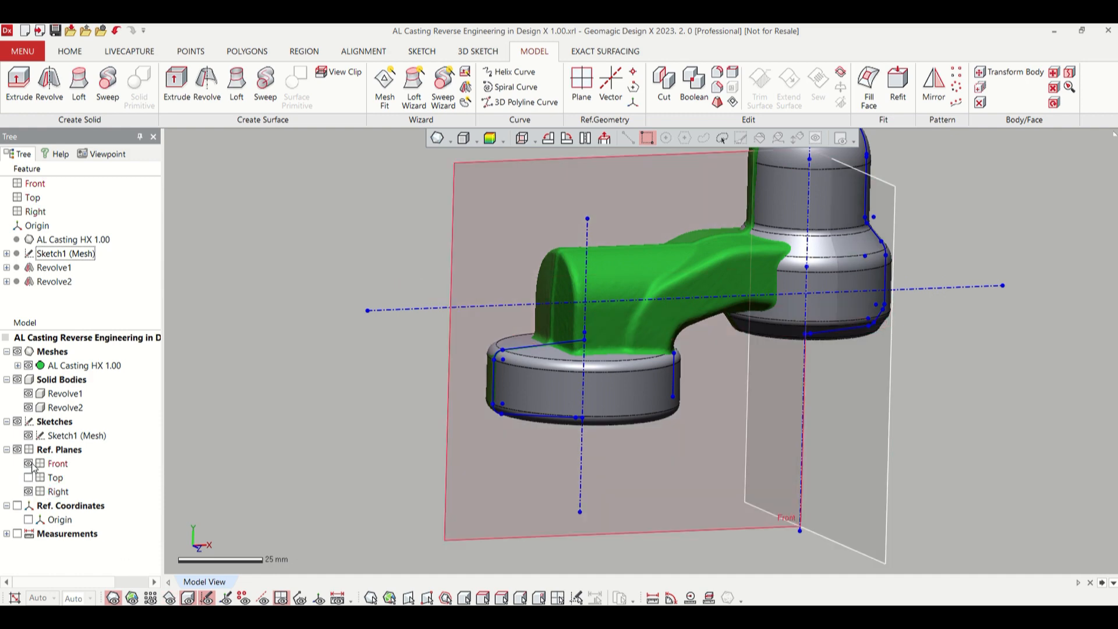
pyautogui.click(28, 464)
pyautogui.click(846, 424)
pyautogui.moveTo(955, 399)
pyautogui.mouseDown(button='right')
pyautogui.moveTo(586, 357)
pyautogui.moveTo(951, 404)
pyautogui.moveTo(971, 397)
pyautogui.mouseUp(button='right')
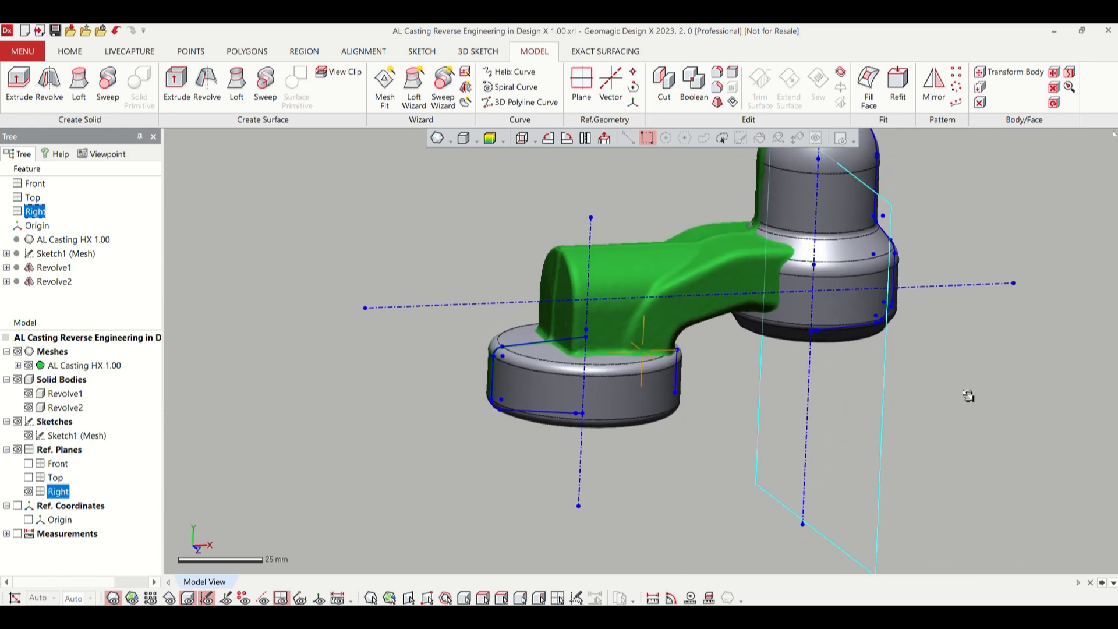
pyautogui.scroll(-4, 971, 396)
pyautogui.moveTo(671, 291); pyautogui.dragTo(1032, 450, button='right')
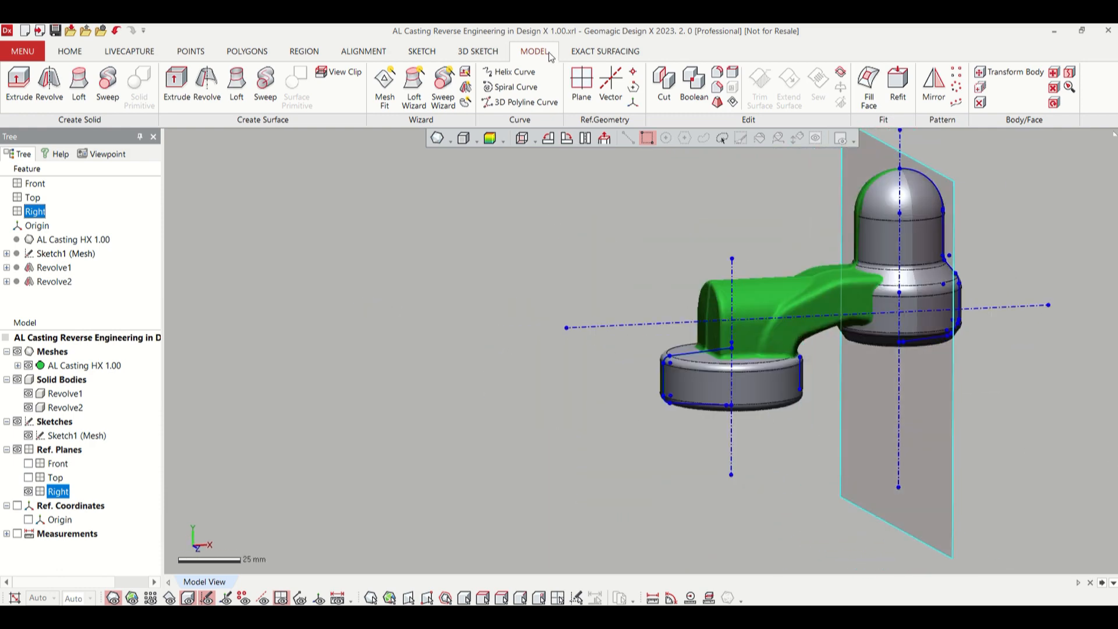
pyautogui.click(425, 180)
# - Start a planar mesh sketch on the Right plane with its section offset 68 mm to cut through the lower boss and arm
pyautogui.click(421, 52)
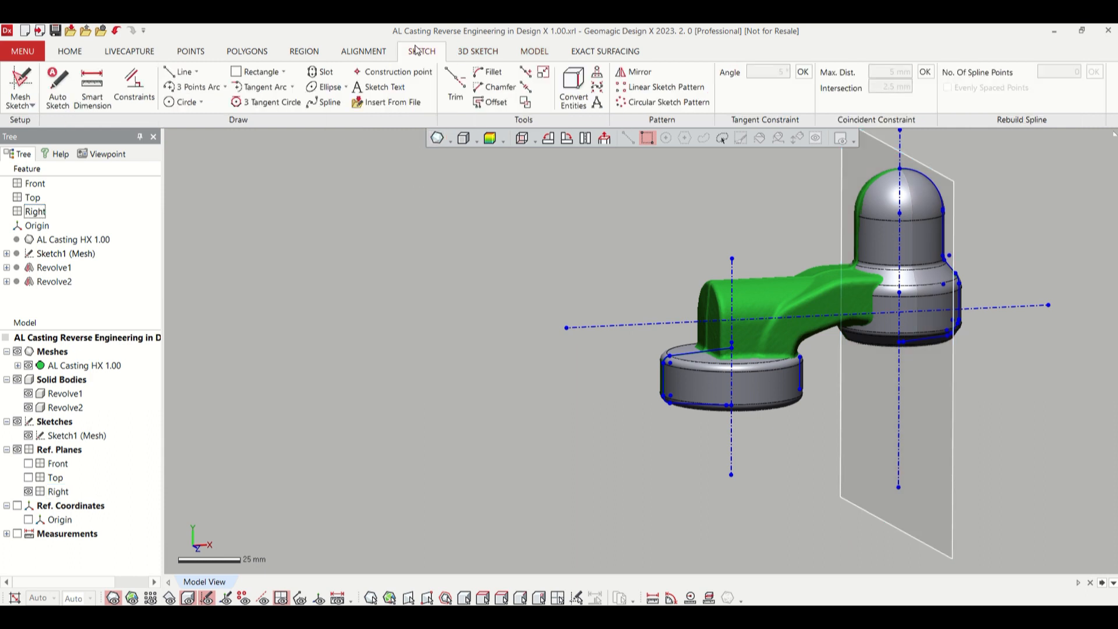
pyautogui.click(19, 86)
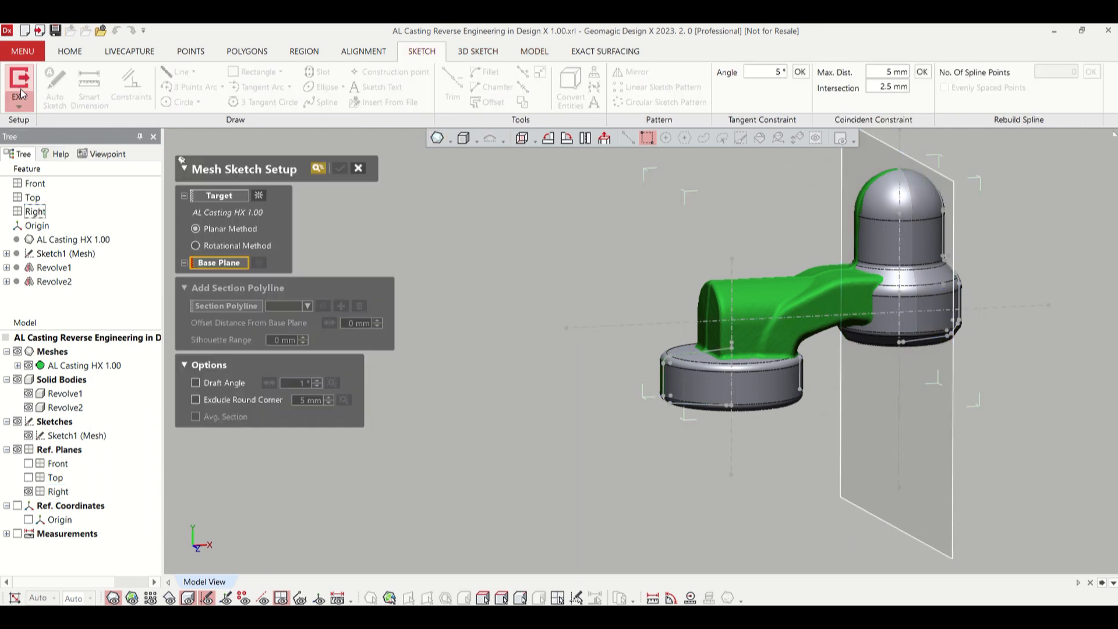
pyautogui.click(907, 467)
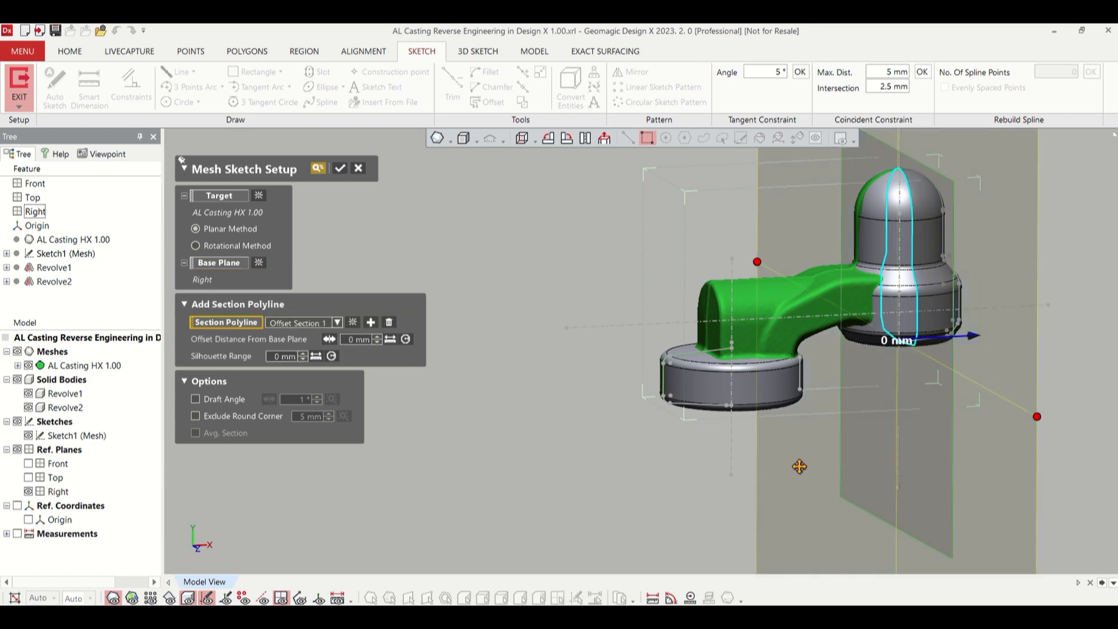
pyautogui.moveTo(976, 336); pyautogui.dragTo(817, 368)
pyautogui.moveTo(544, 361); pyautogui.dragTo(514, 362, button='right')
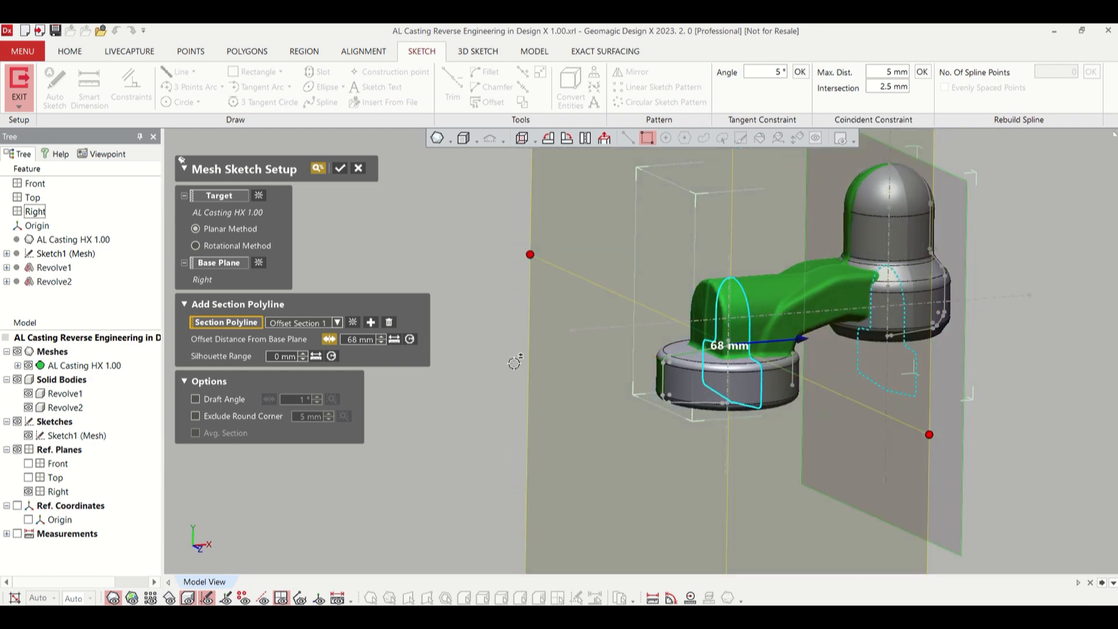
pyautogui.click(340, 170)
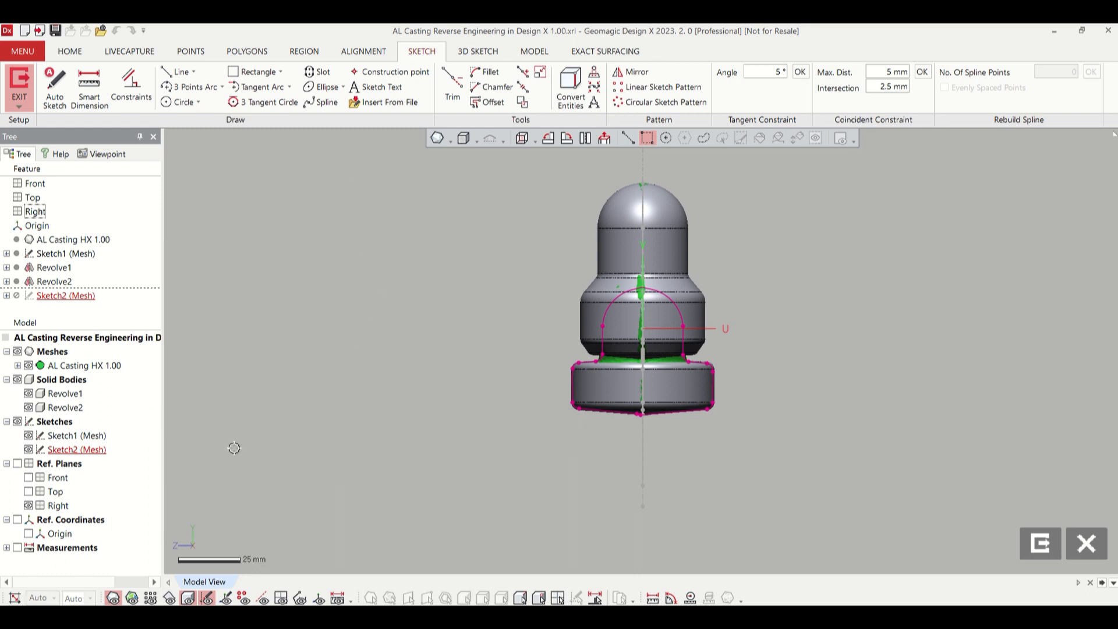
# - Hide Sketch1 (Mesh), the solid bodies and the scan mesh to leave only the new section polyline in view
pyautogui.click(29, 436)
pyautogui.click(188, 600)
pyautogui.click(114, 598)
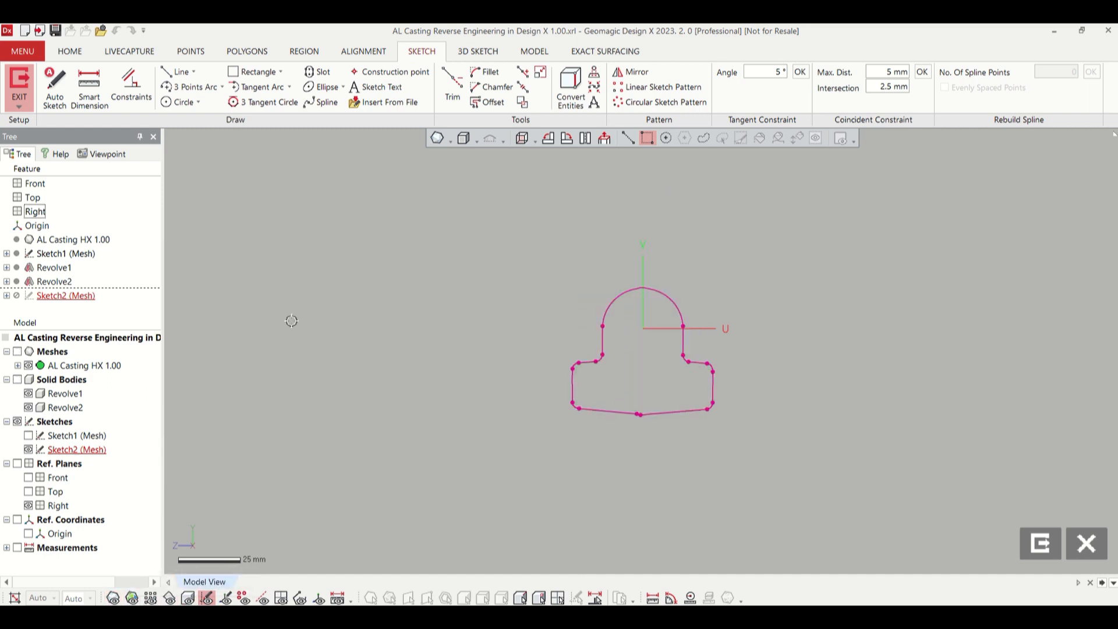
# - Fit a circle to the section's rounded top arc and set its centre to X 0 mm, Y 0 mm
pyautogui.click(182, 102)
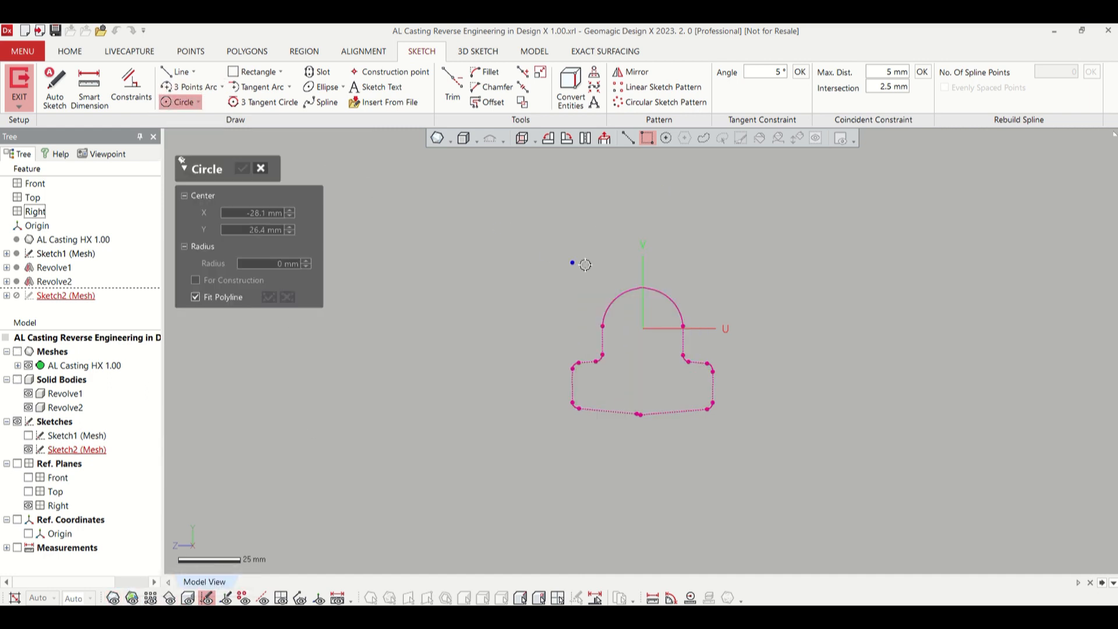
pyautogui.click(629, 294)
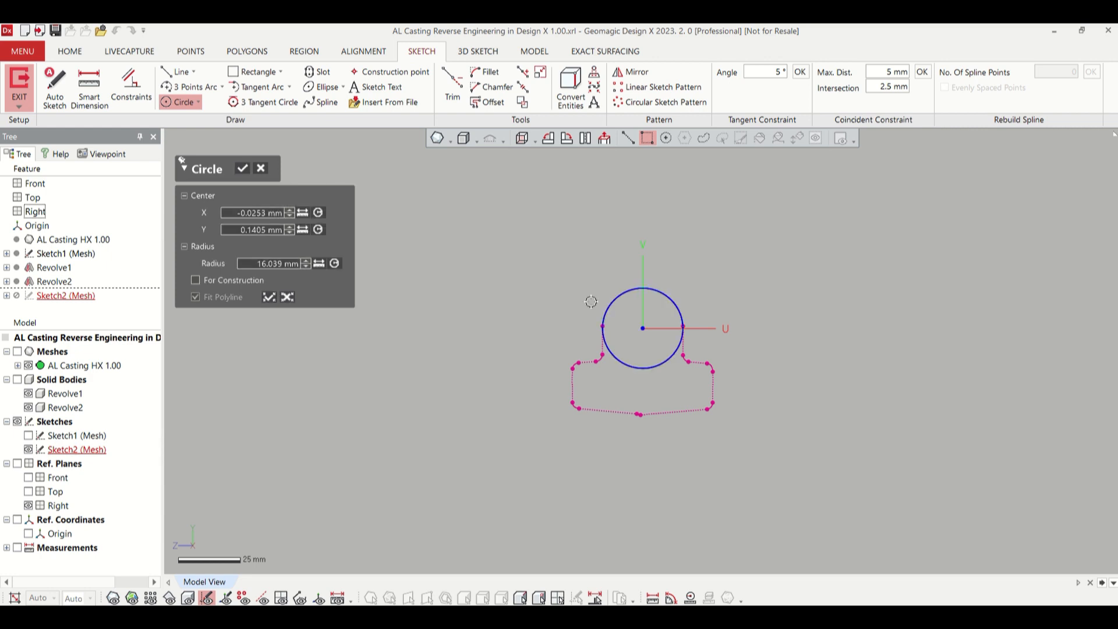
pyautogui.scroll(4, 707, 379)
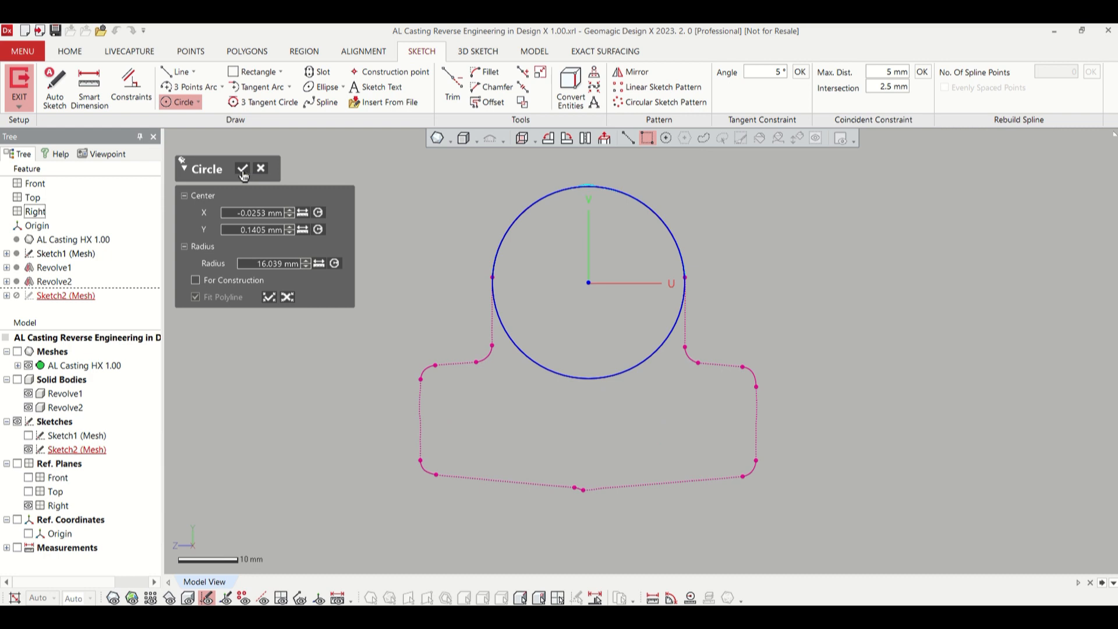
pyautogui.click(244, 214)
pyautogui.write('0')
pyautogui.press('Return')
pyautogui.click(251, 230)
pyautogui.write('0')
pyautogui.press('Return')
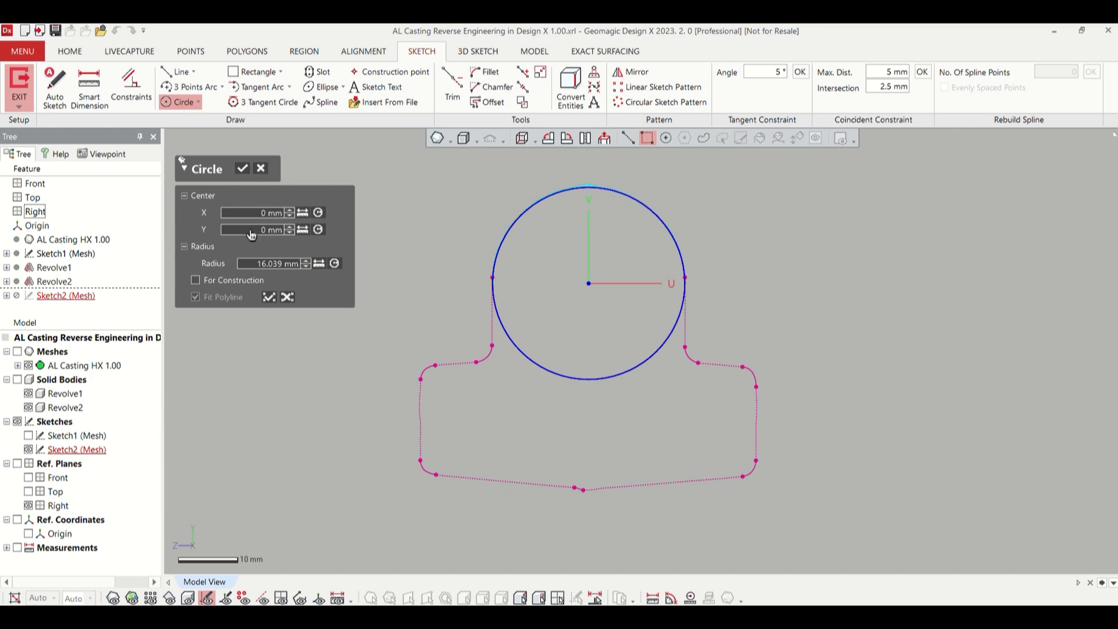
pyautogui.click(241, 171)
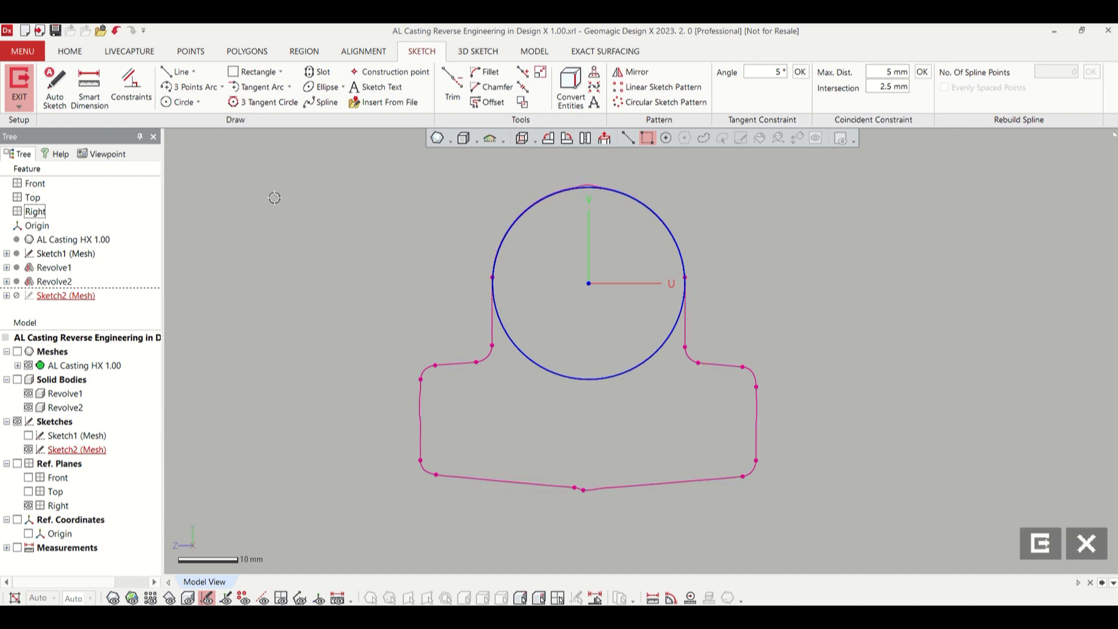
# - Set the radius of the circle on the section's top arc to 16.04 mm
pyautogui.doubleClick(652, 355)
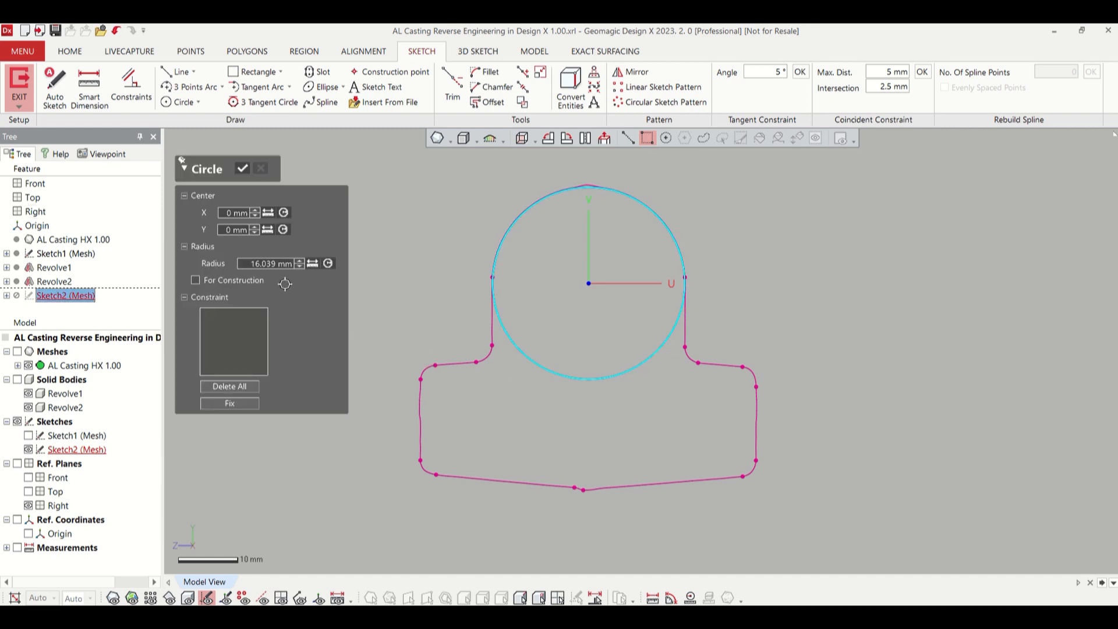
pyautogui.click(265, 266)
pyautogui.write('4')
pyautogui.press('Return')
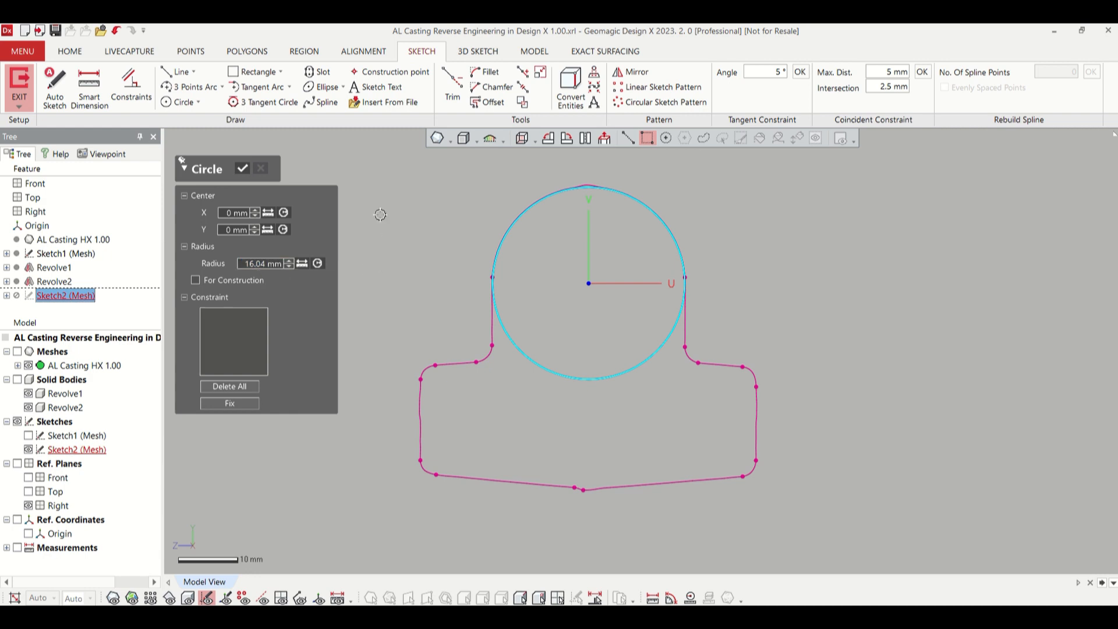
# - Accept the circle and draw a vertical construction centerline through its centre, starting at Y 20 mm and ending below the section
pyautogui.click(242, 170)
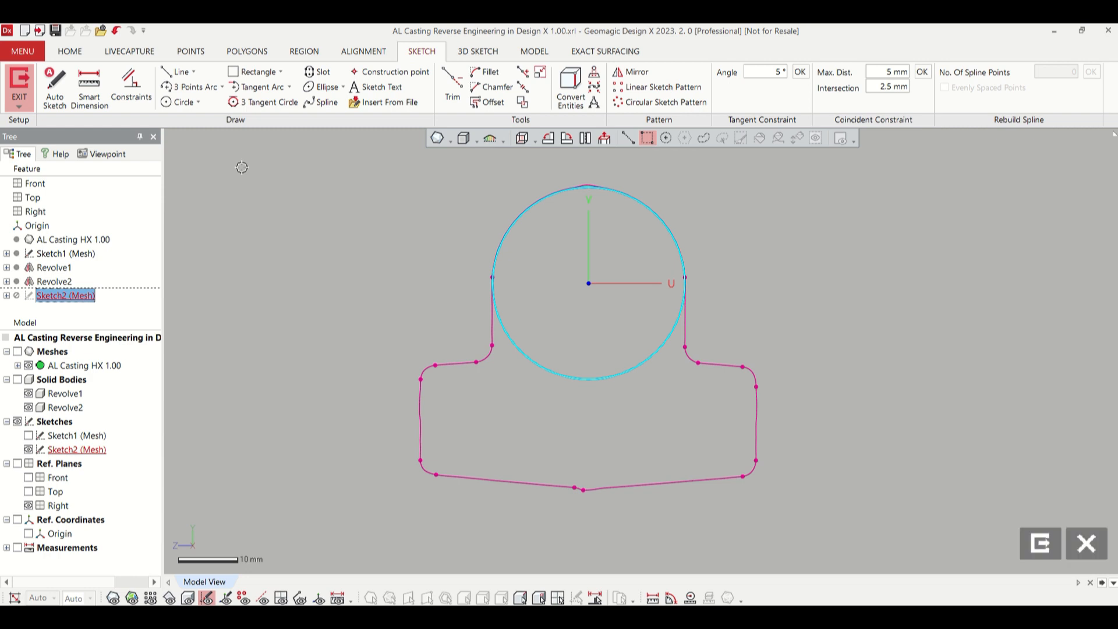
pyautogui.click(193, 72)
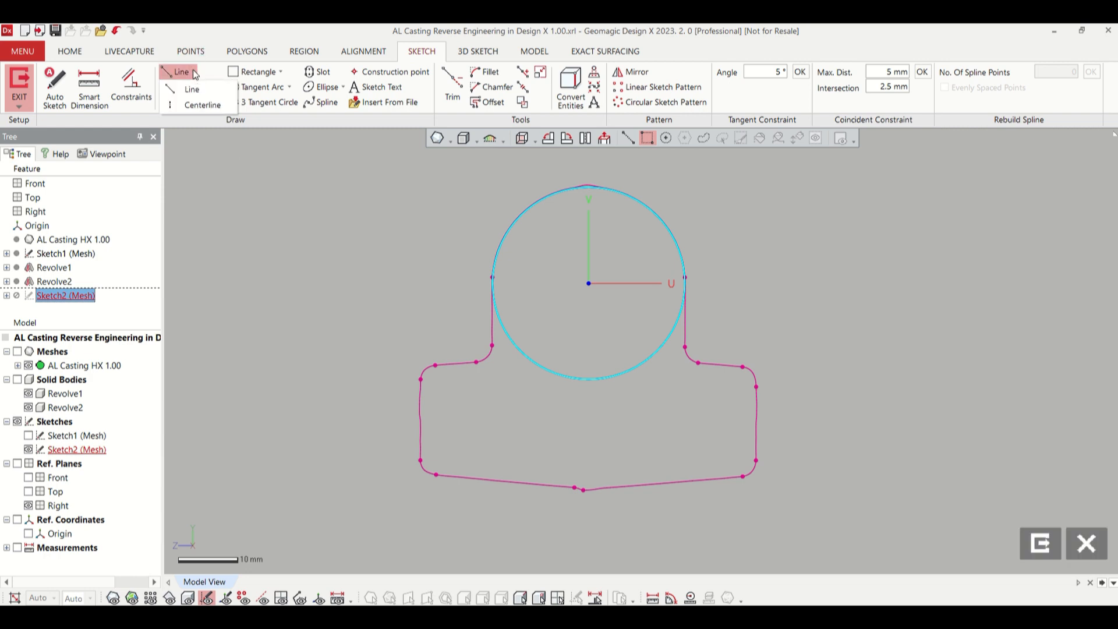
pyautogui.click(189, 111)
pyautogui.click(587, 163)
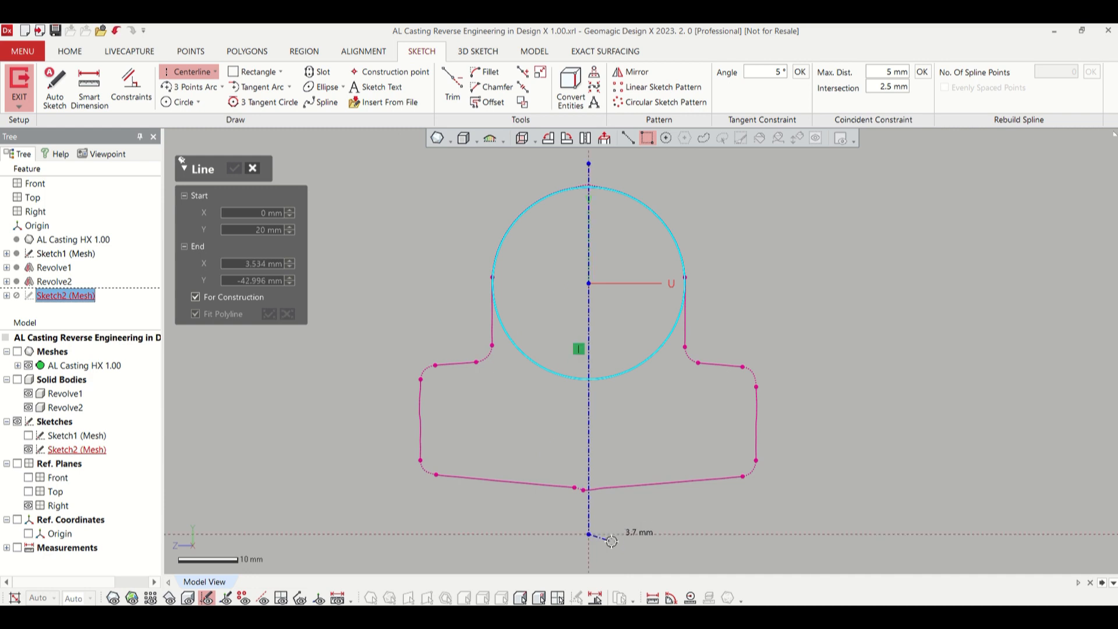
pyautogui.click(589, 534)
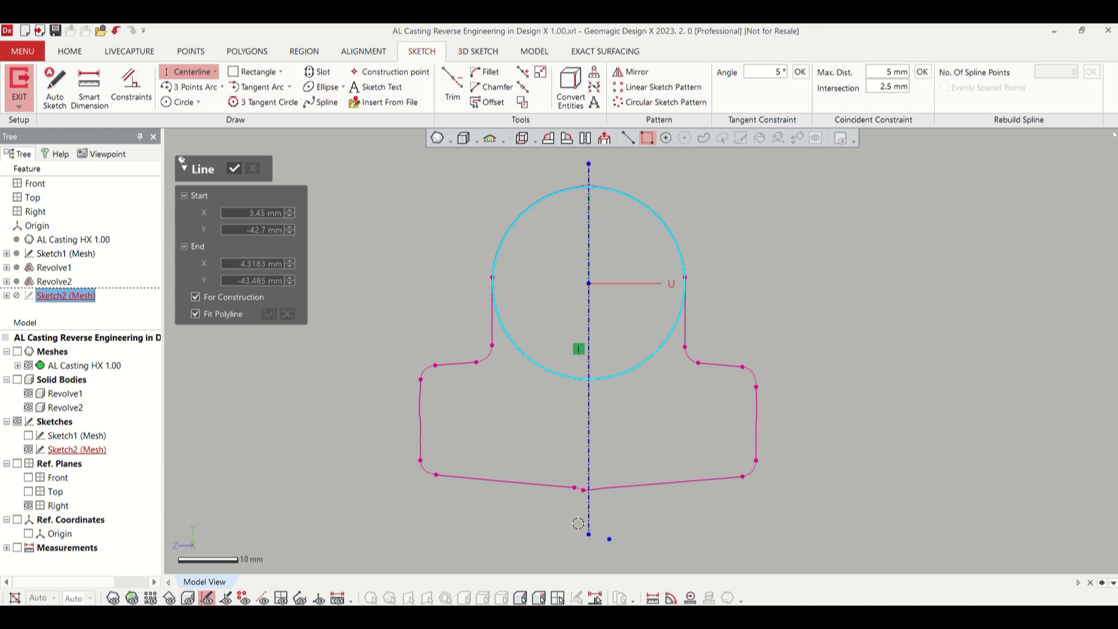
pyautogui.click(236, 169)
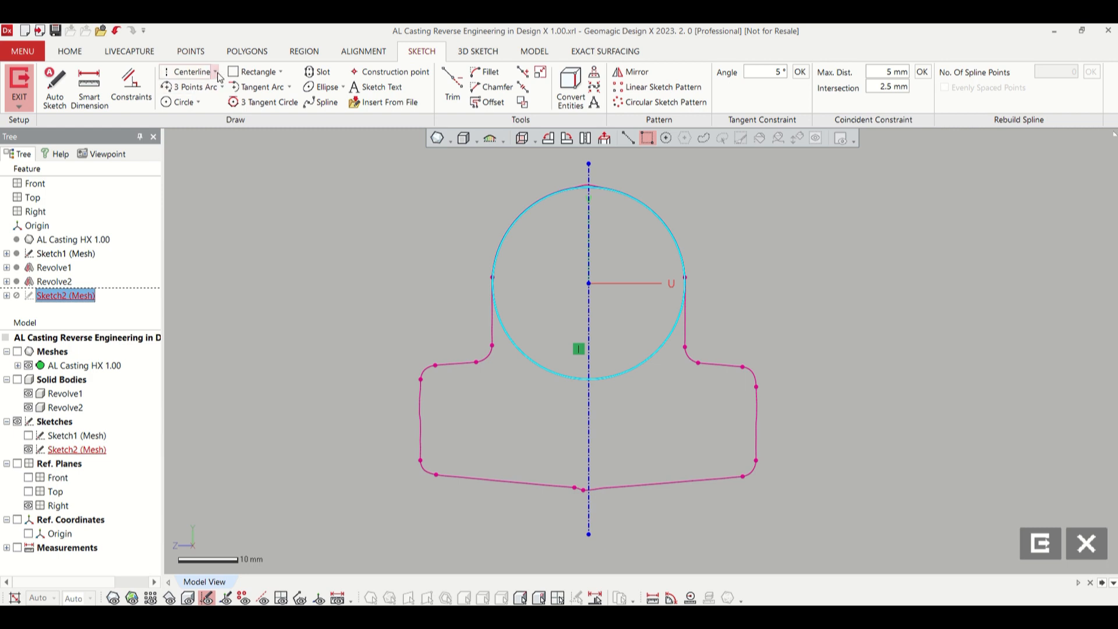
# - Offset the vertical centerline by 16.04 mm in both directions, keeping the original line
pyautogui.click(479, 103)
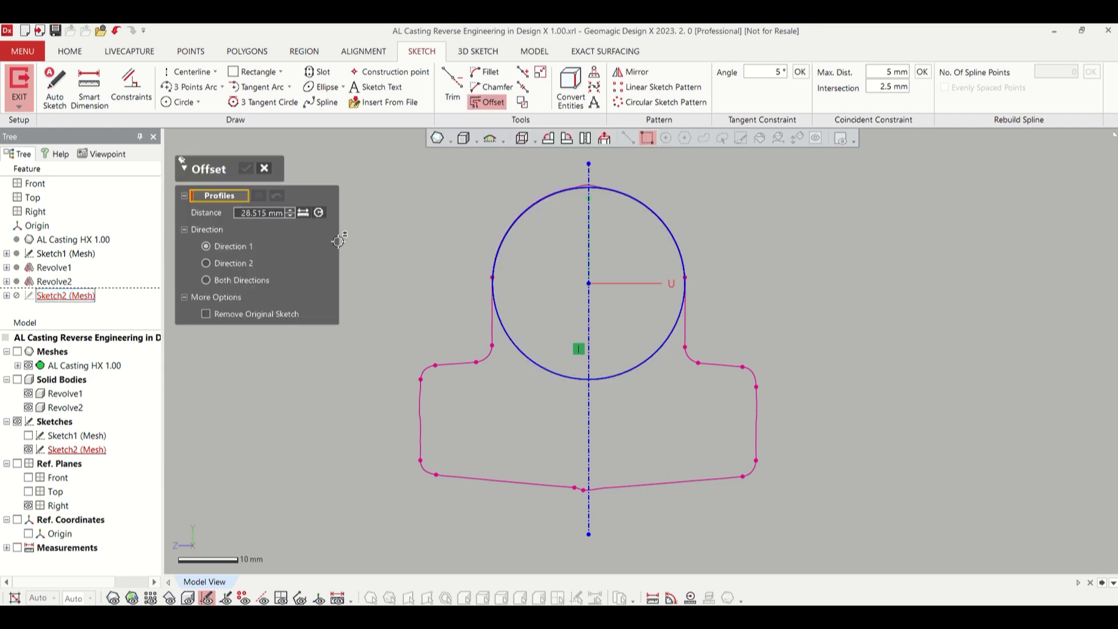
pyautogui.click(252, 213)
pyautogui.write('16.04')
pyautogui.click(247, 282)
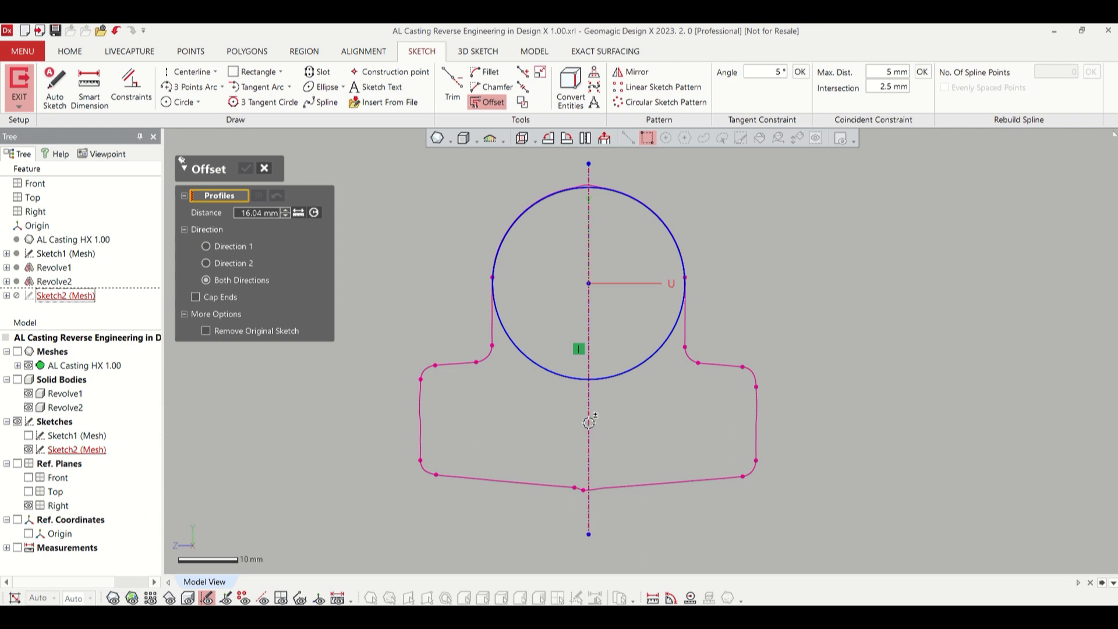
pyautogui.click(244, 168)
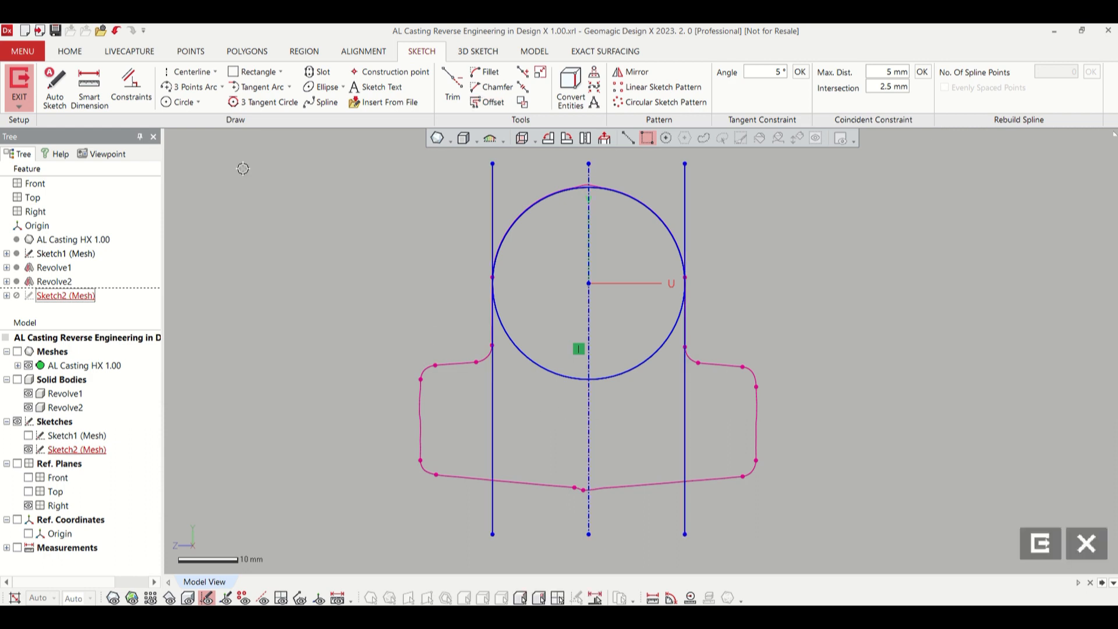
# - Trim the circle's lower half and the parts of both offset lines that extend above their tangent points
pyautogui.click(452, 91)
pyautogui.moveTo(468, 173)
pyautogui.mouseDown()
pyautogui.moveTo(499, 192)
pyautogui.moveTo(658, 174)
pyautogui.moveTo(702, 212)
pyautogui.mouseUp()
pyautogui.moveTo(534, 322); pyautogui.dragTo(532, 372)
pyautogui.moveTo(648, 339); pyautogui.dragTo(556, 351)
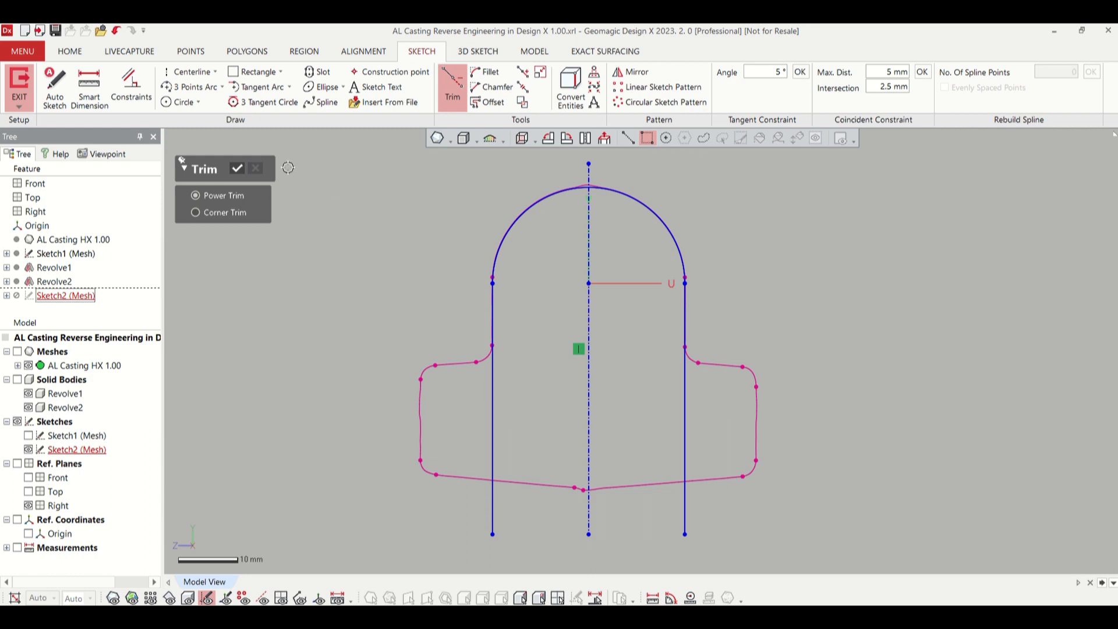
pyautogui.click(236, 169)
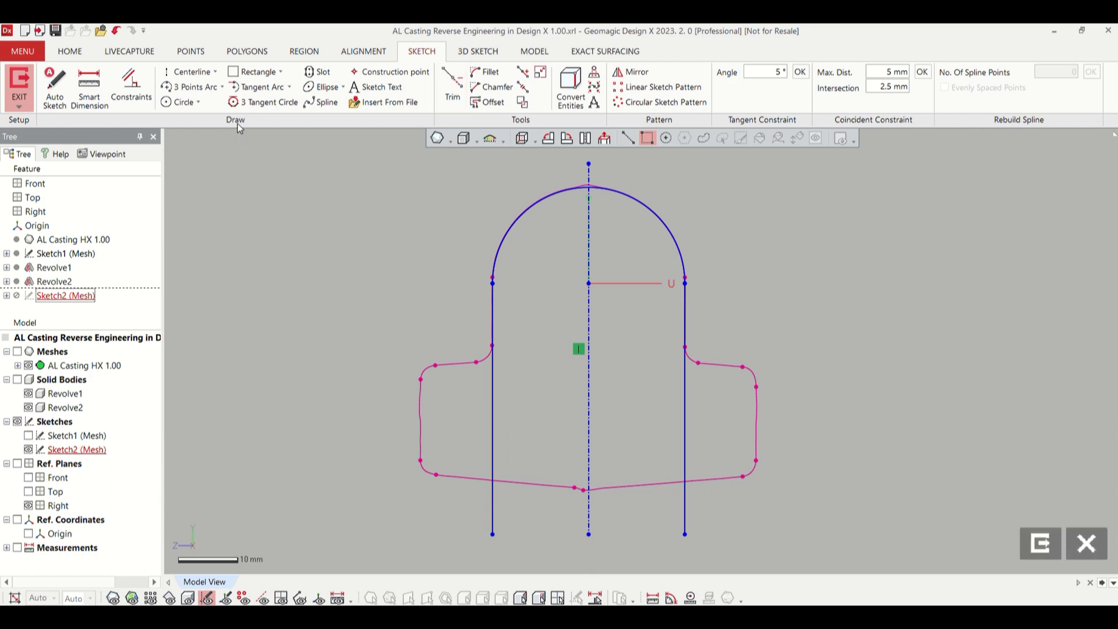
# - Draw a horizontal line between the two vertical side lines, about 17.2 mm below the arc's centre
pyautogui.click(214, 72)
pyautogui.click(192, 91)
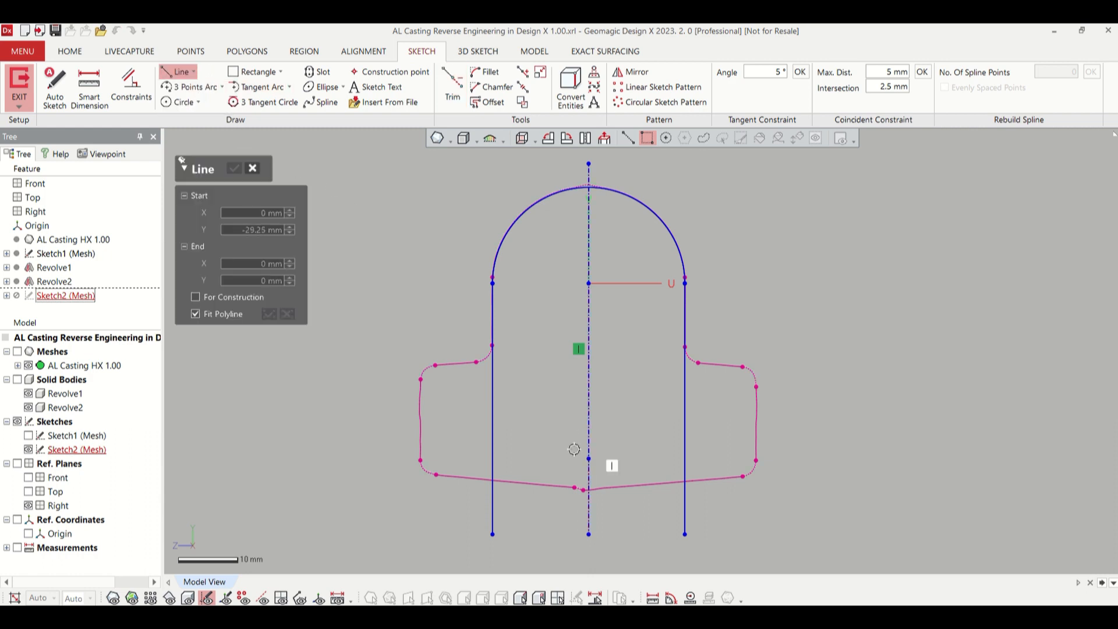
pyautogui.click(493, 387)
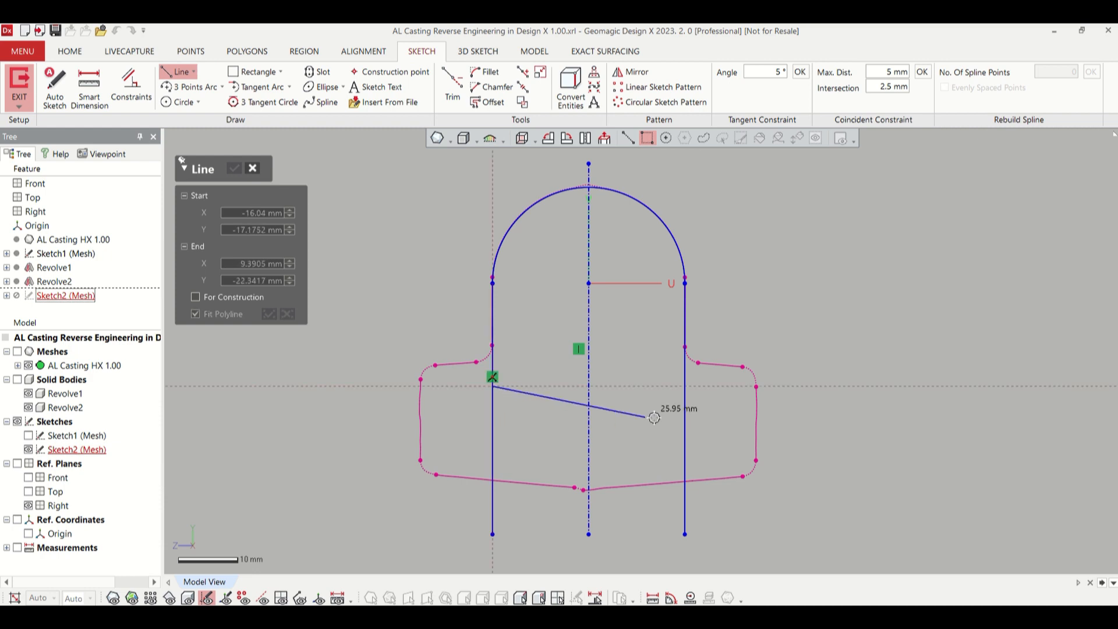
pyautogui.click(685, 387)
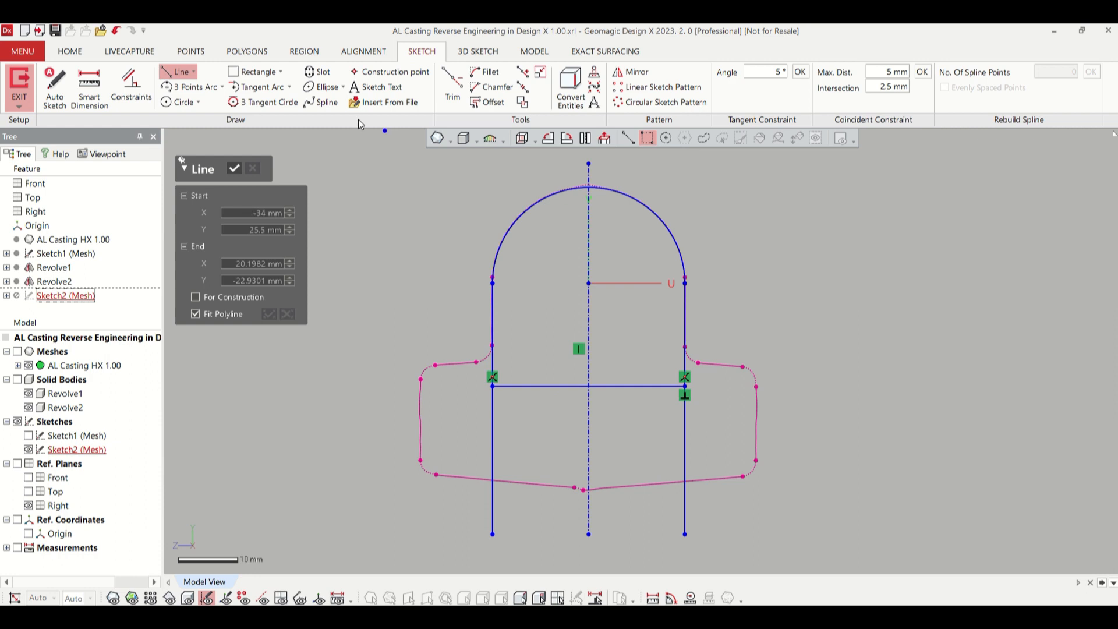
pyautogui.click(236, 169)
# - Trim both vertical side lines below the horizontal line to close the arched profile
pyautogui.click(453, 87)
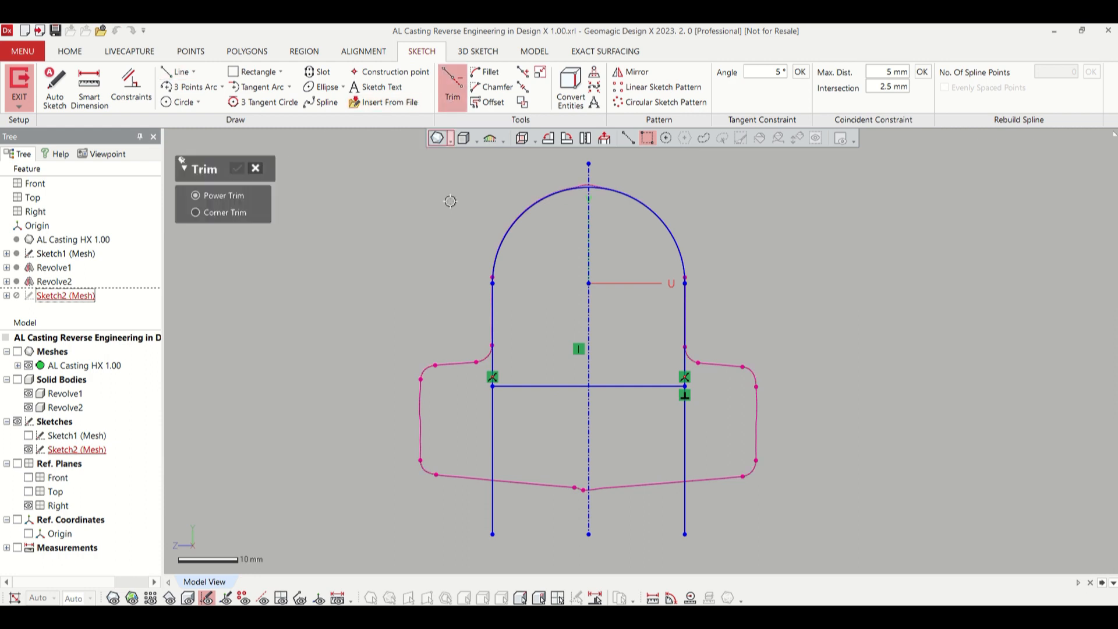
pyautogui.click(493, 422)
pyautogui.moveTo(662, 429); pyautogui.dragTo(714, 433)
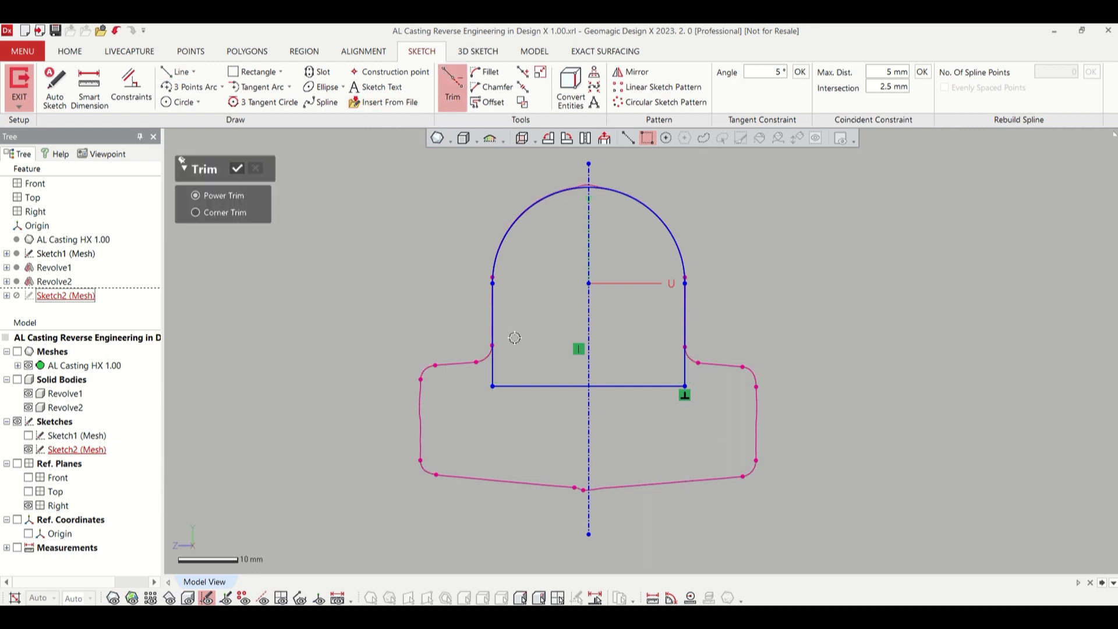
pyautogui.click(238, 170)
# - Show the scan mesh again and exit the section sketch, keeping the arched profile
pyautogui.moveTo(501, 326)
pyautogui.mouseDown(button='right')
pyautogui.moveTo(517, 324)
pyautogui.moveTo(514, 374)
pyautogui.moveTo(827, 382)
pyautogui.moveTo(518, 337)
pyautogui.moveTo(609, 324)
pyautogui.moveTo(530, 364)
pyautogui.moveTo(742, 278)
pyautogui.moveTo(617, 314)
pyautogui.mouseUp(button='right')
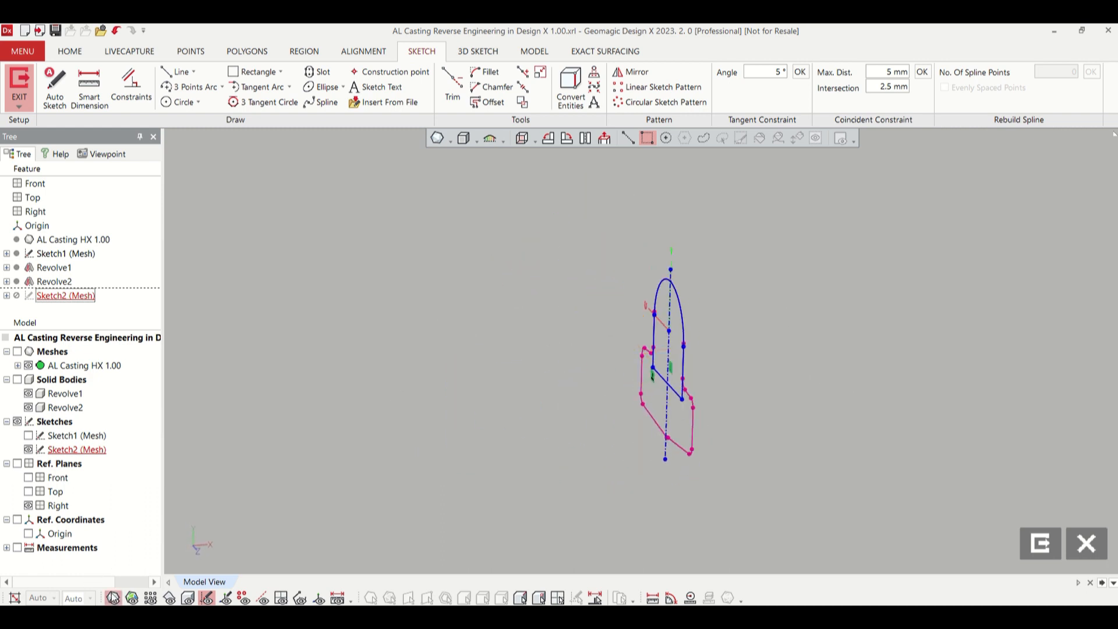
pyautogui.click(113, 598)
pyautogui.moveTo(336, 331)
pyautogui.mouseDown(button='right')
pyautogui.moveTo(547, 330)
pyautogui.moveTo(276, 355)
pyautogui.moveTo(475, 313)
pyautogui.moveTo(491, 332)
pyautogui.moveTo(553, 337)
pyautogui.moveTo(541, 326)
pyautogui.mouseUp(button='right')
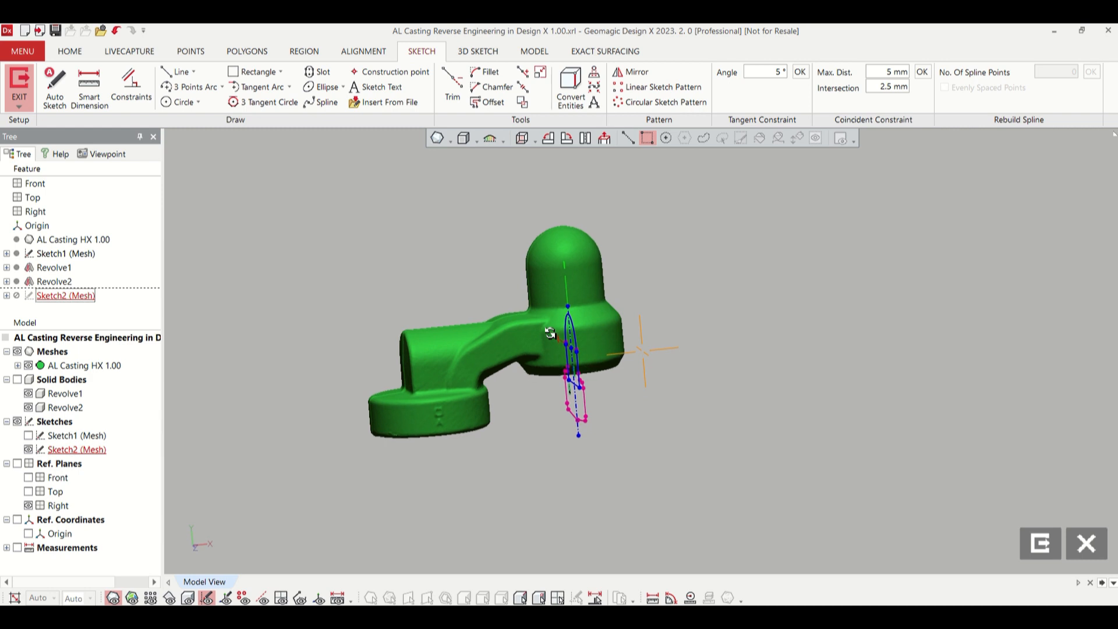
pyautogui.click(1040, 546)
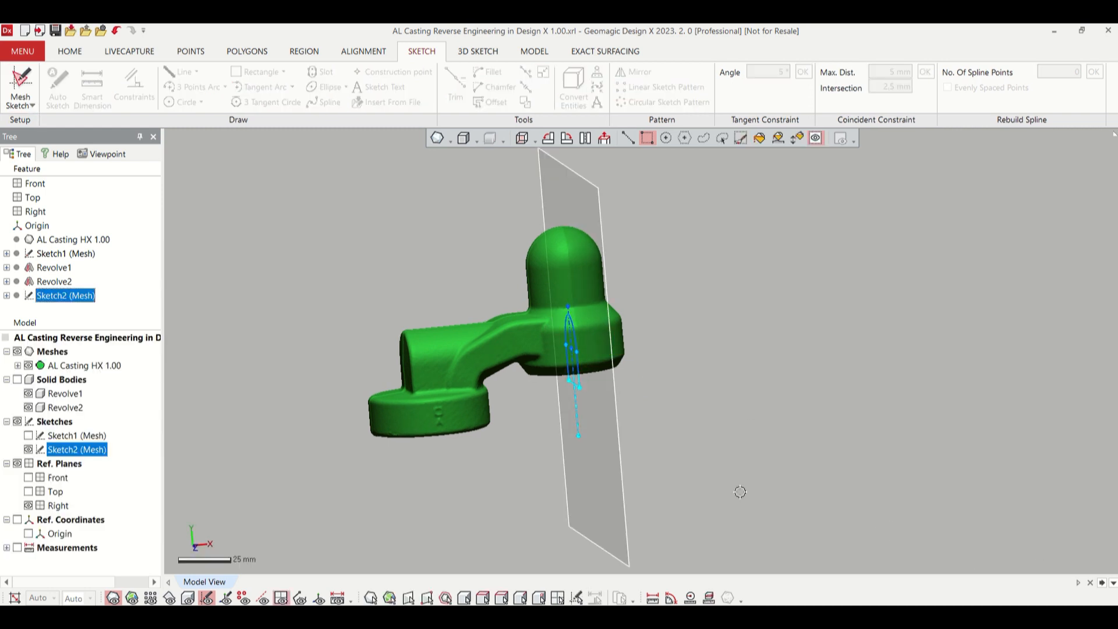
# - Extrude the arched profile as a separate solid about 98.5 mm in the negative X direction, past the lower boss
pyautogui.moveTo(726, 410)
pyautogui.mouseDown(button='right')
pyautogui.moveTo(746, 367)
pyautogui.moveTo(756, 387)
pyautogui.mouseUp(button='right')
pyautogui.moveTo(367, 227); pyautogui.dragTo(389, 215, button='right')
pyautogui.click(531, 52)
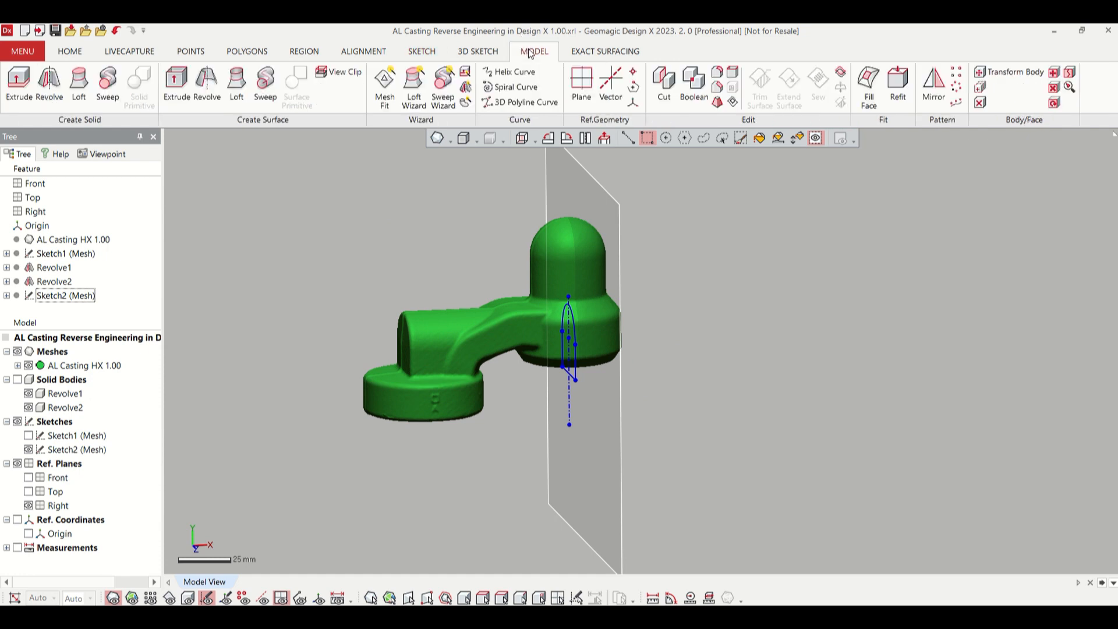
pyautogui.click(20, 84)
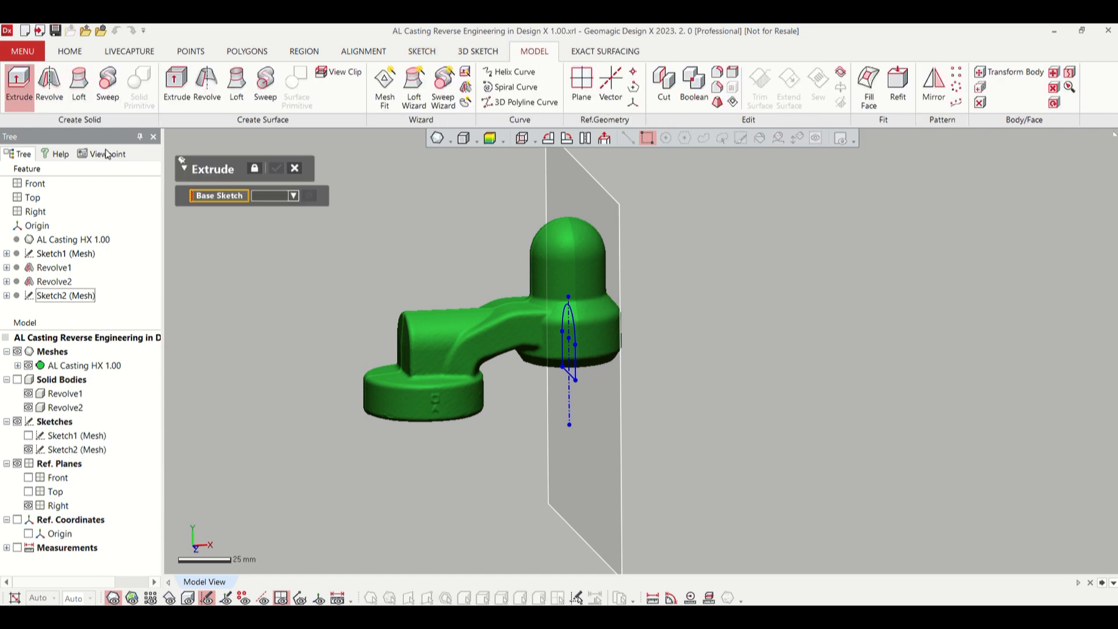
pyautogui.click(569, 319)
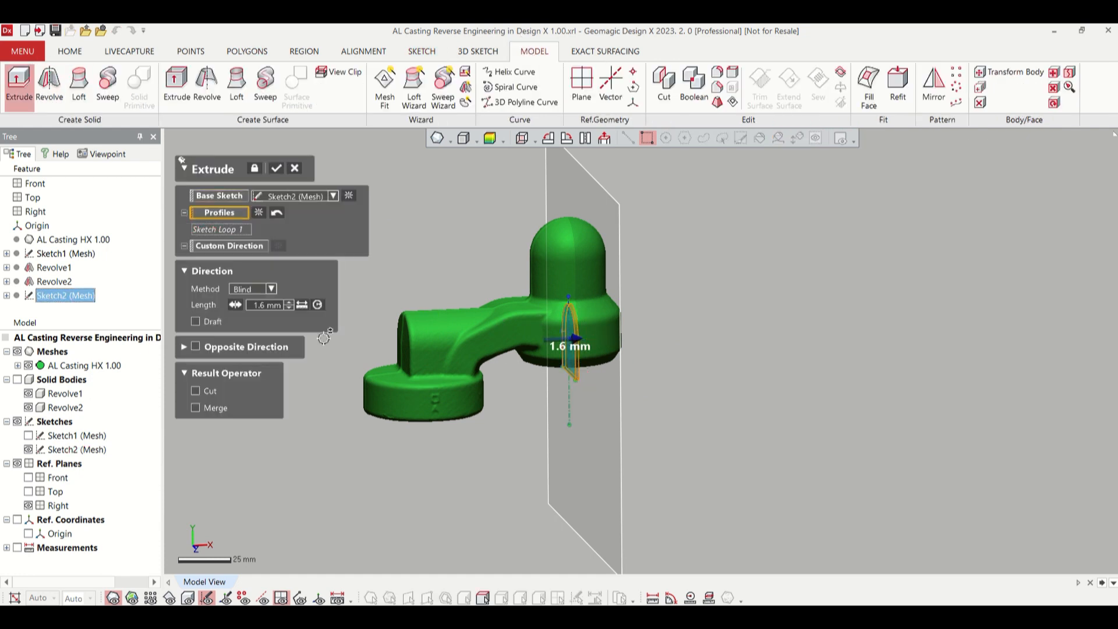
pyautogui.click(261, 304)
pyautogui.press('Return')
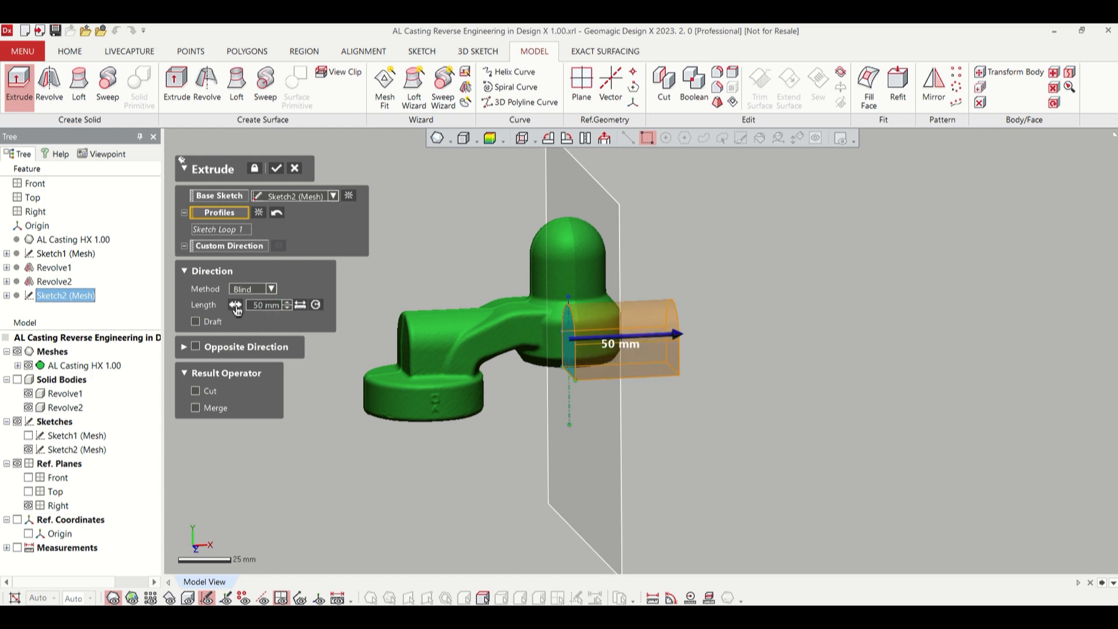
pyautogui.click(235, 305)
pyautogui.moveTo(460, 344); pyautogui.dragTo(356, 347)
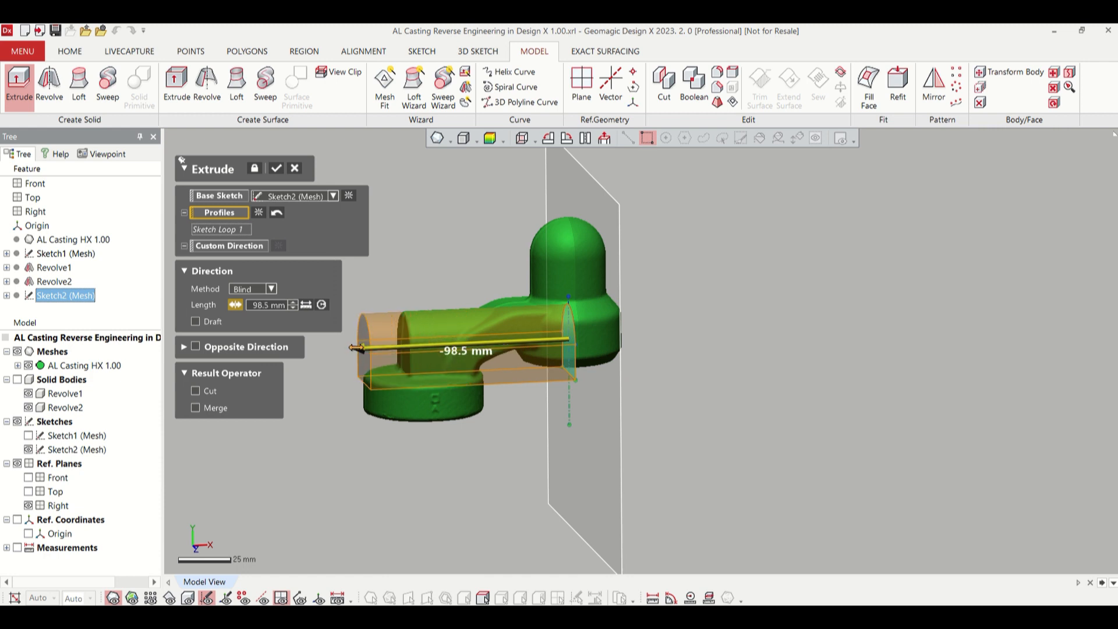
pyautogui.click(276, 169)
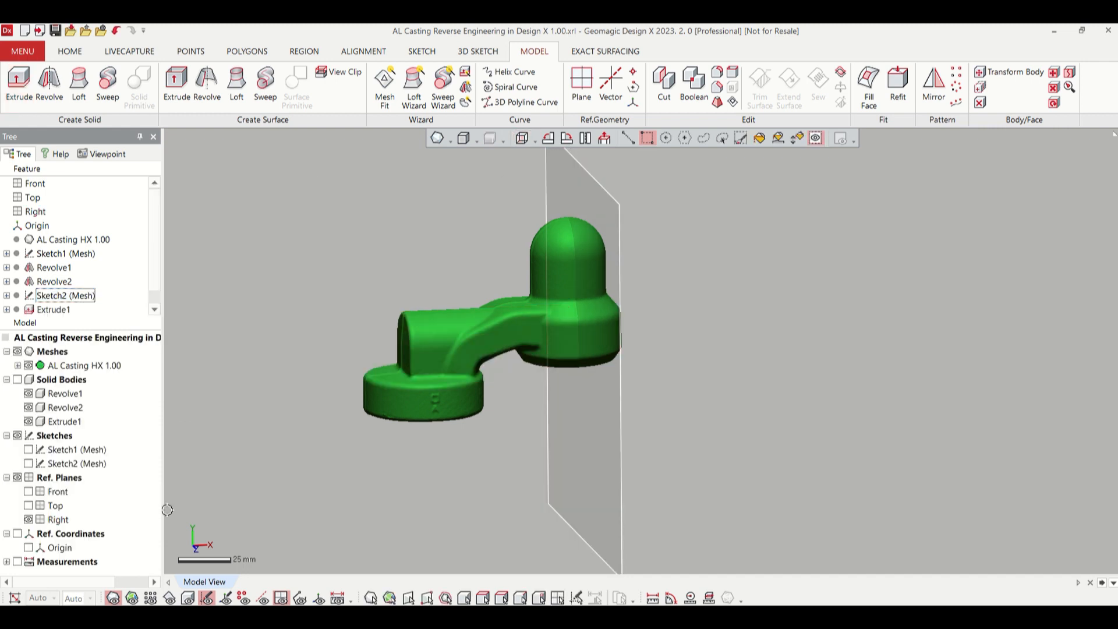
# - Show the solid bodies and translate the extruded arm body by -28.5 mm along X with Transform Body
pyautogui.click(188, 599)
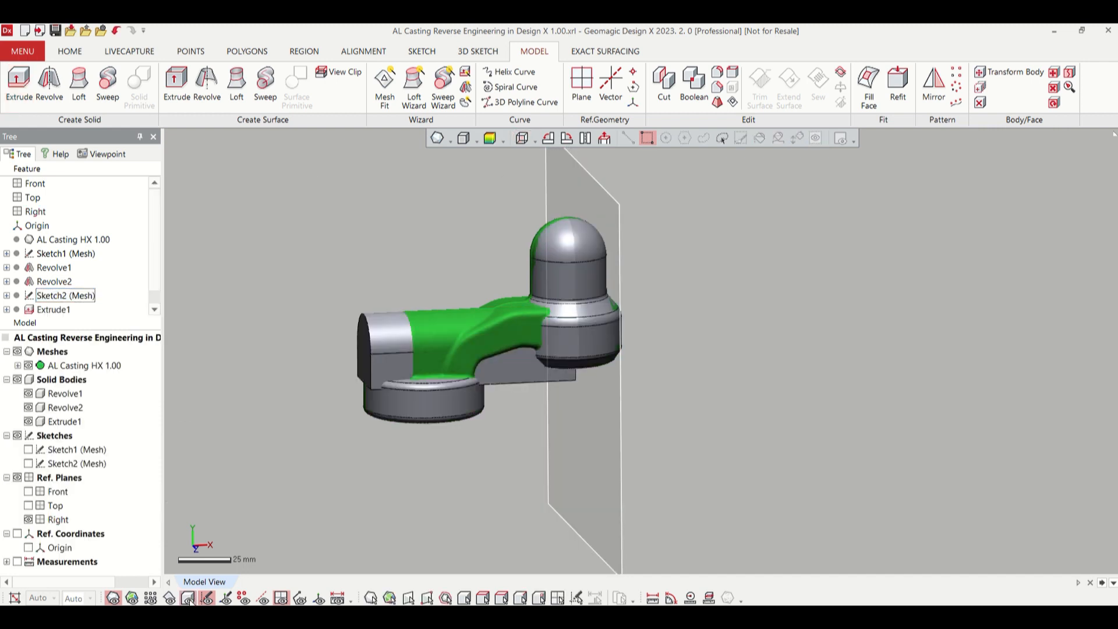
pyautogui.click(522, 140)
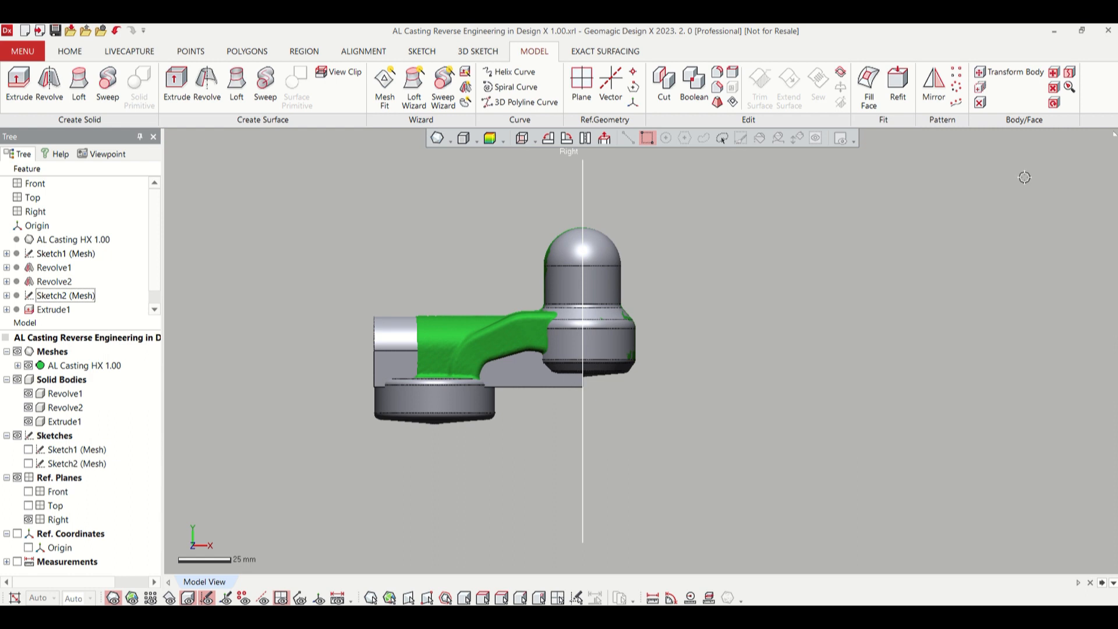
pyautogui.click(1014, 71)
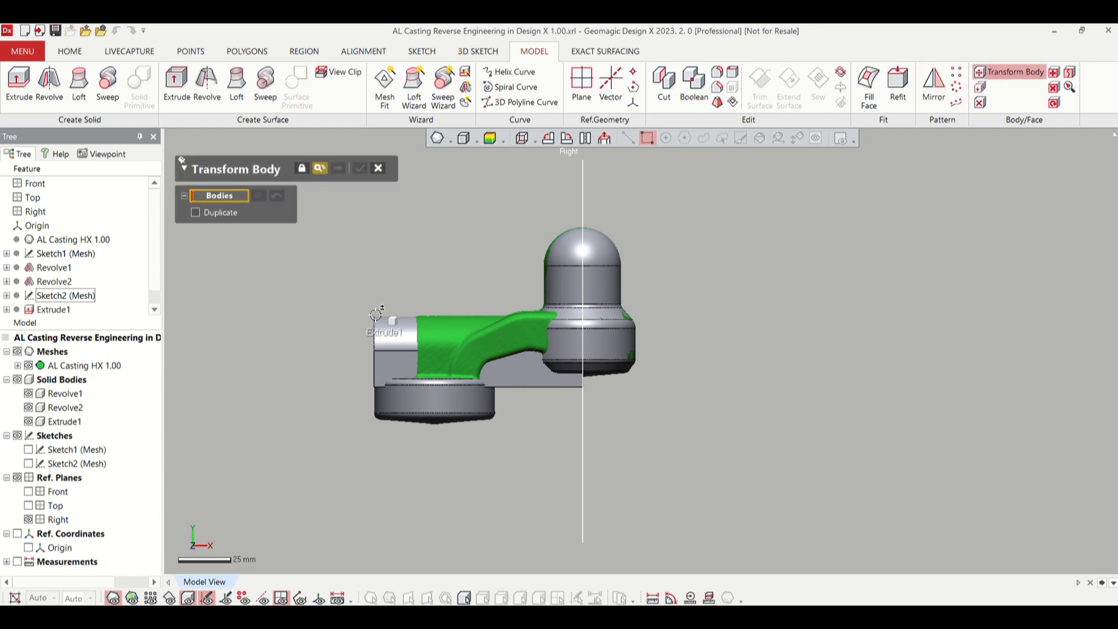
pyautogui.click(382, 329)
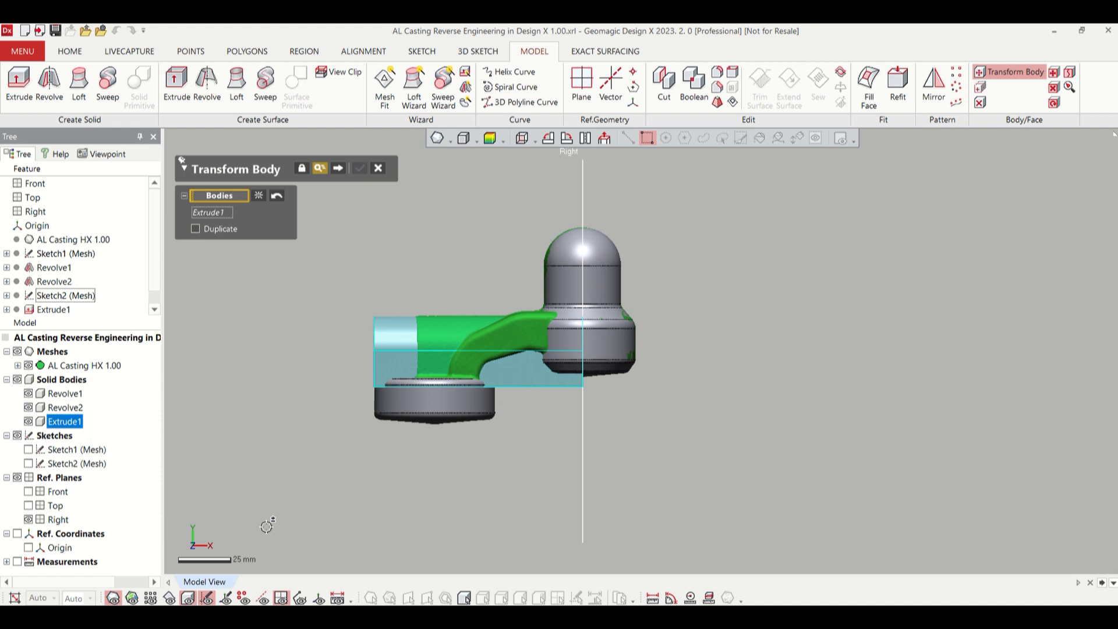
pyautogui.click(337, 168)
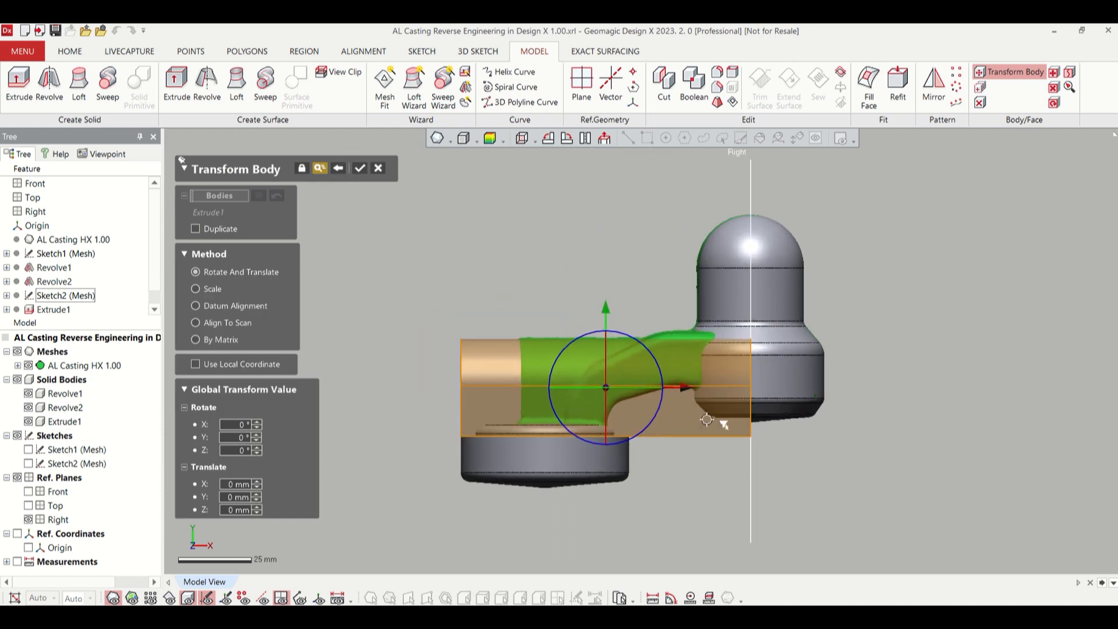
pyautogui.moveTo(684, 383); pyautogui.dragTo(604, 371)
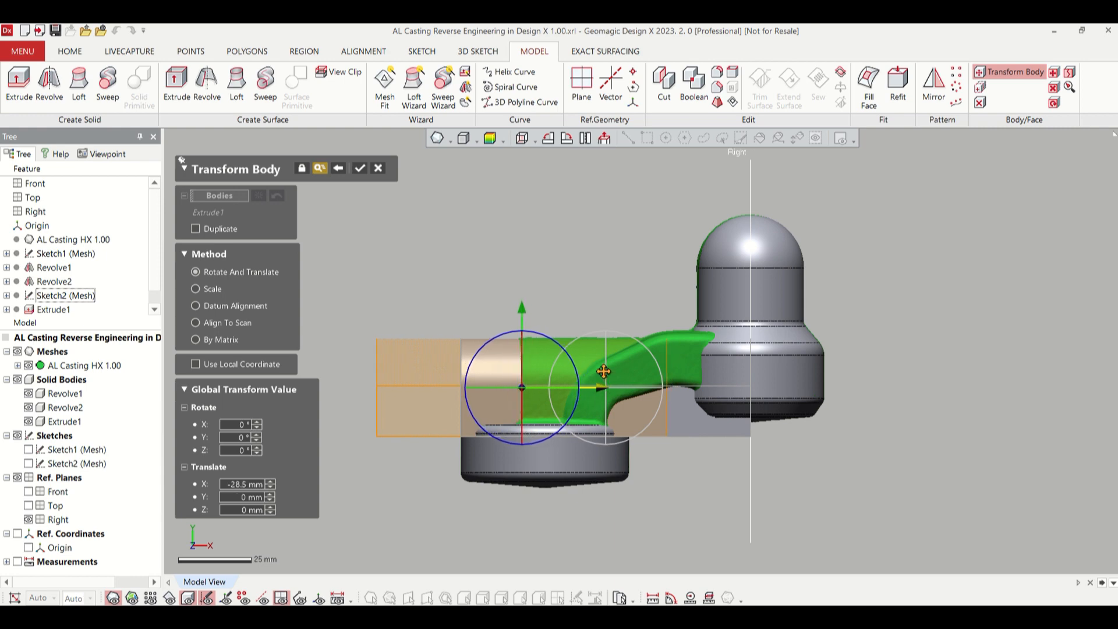
pyautogui.click(358, 170)
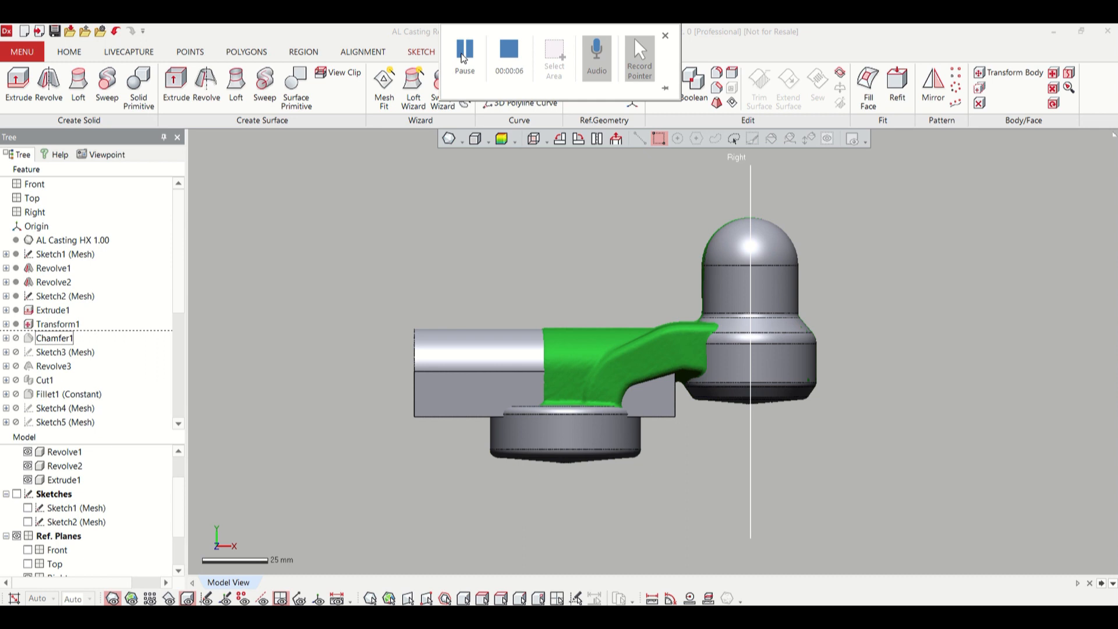
# - Hide the reference planes to leave the solid bodies and the scan mesh in view
pyautogui.moveTo(698, 406); pyautogui.dragTo(629, 266, button='right')
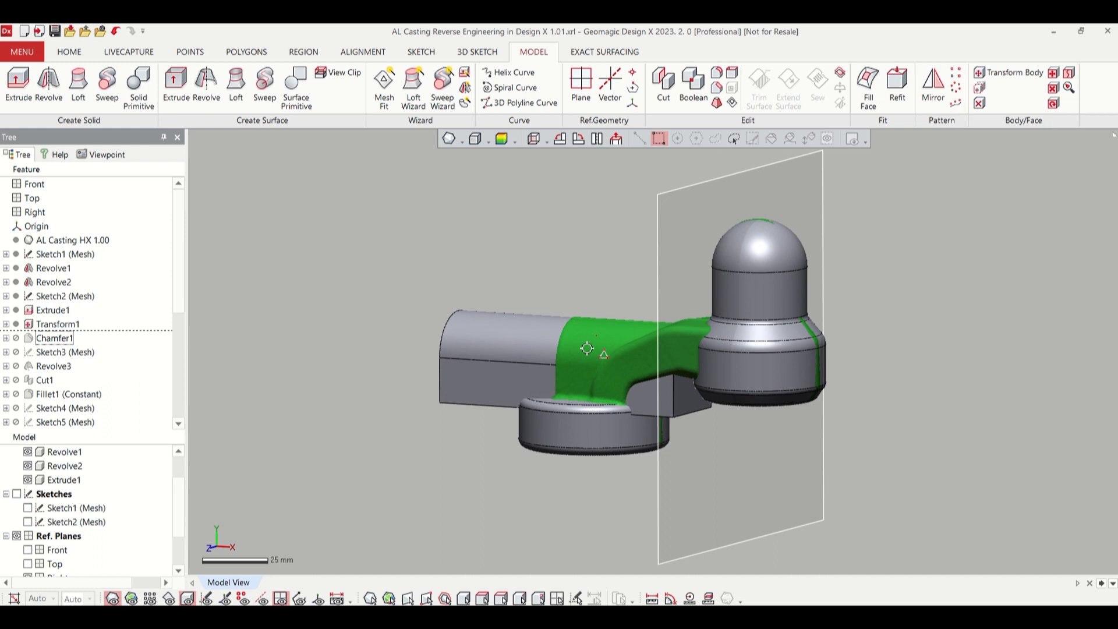
pyautogui.click(280, 598)
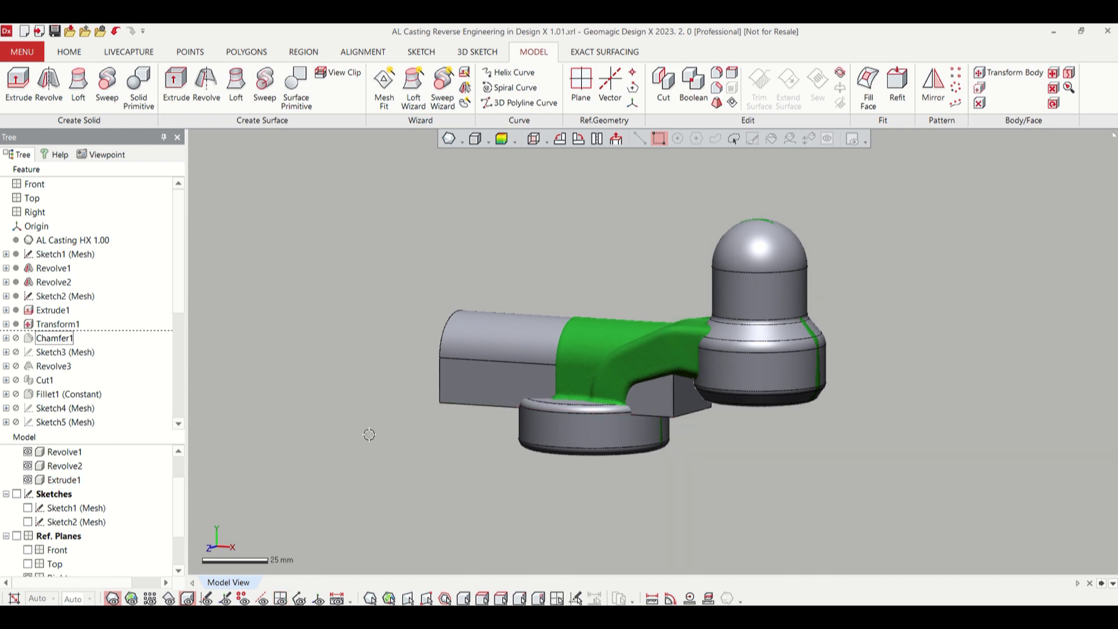
pyautogui.moveTo(694, 401)
pyautogui.mouseDown(button='right')
pyautogui.moveTo(526, 239)
pyautogui.moveTo(470, 164)
pyautogui.moveTo(622, 309)
pyautogui.moveTo(706, 367)
pyautogui.mouseUp(button='right')
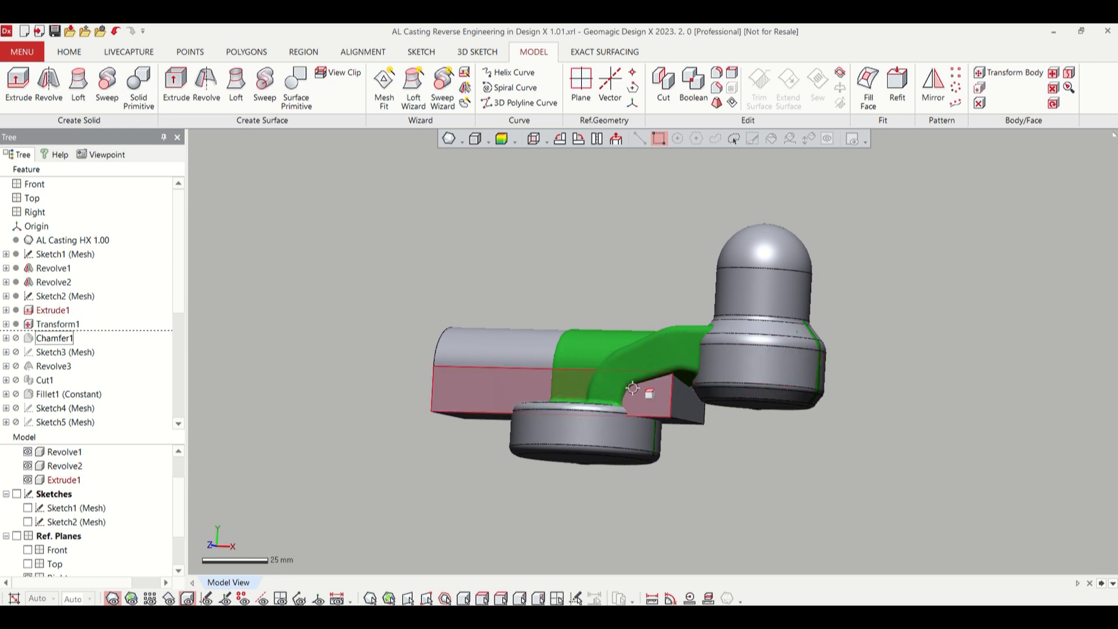
pyautogui.moveTo(675, 350)
pyautogui.mouseDown(button='right')
pyautogui.moveTo(627, 270)
pyautogui.moveTo(615, 223)
pyautogui.moveTo(699, 425)
pyautogui.moveTo(647, 384)
pyautogui.moveTo(672, 379)
pyautogui.moveTo(666, 330)
pyautogui.moveTo(677, 334)
pyautogui.mouseUp(button='right')
pyautogui.moveTo(602, 332); pyautogui.dragTo(657, 366, button='right')
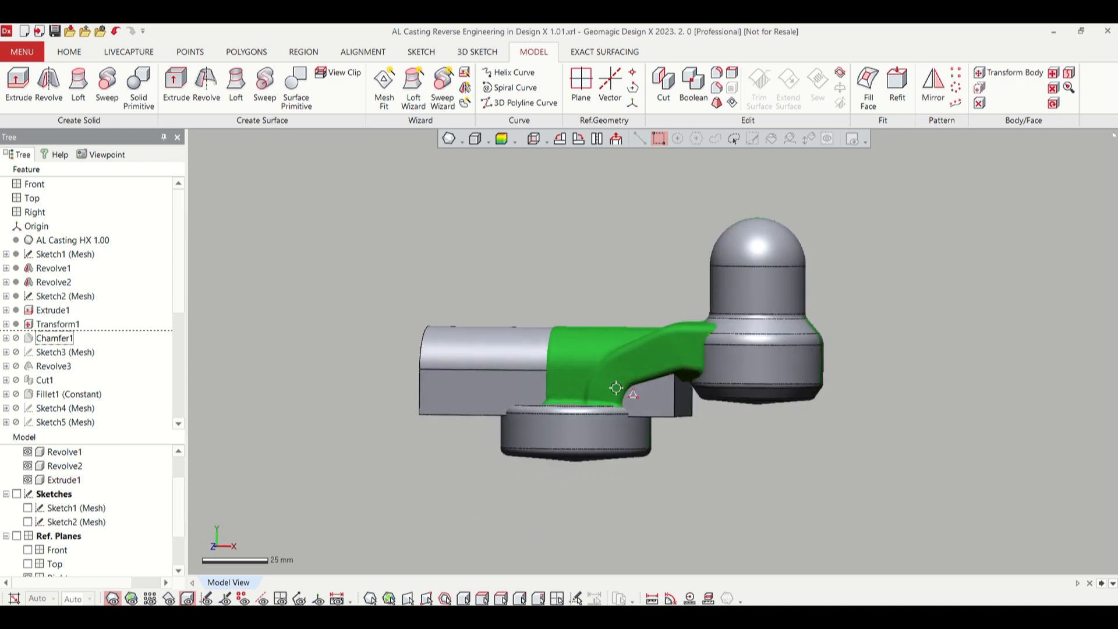
# - Start an Angle And Distance chamfer on the arm body's bottom end edge beneath the taller boss
pyautogui.moveTo(615, 290); pyautogui.dragTo(569, 201, button='right')
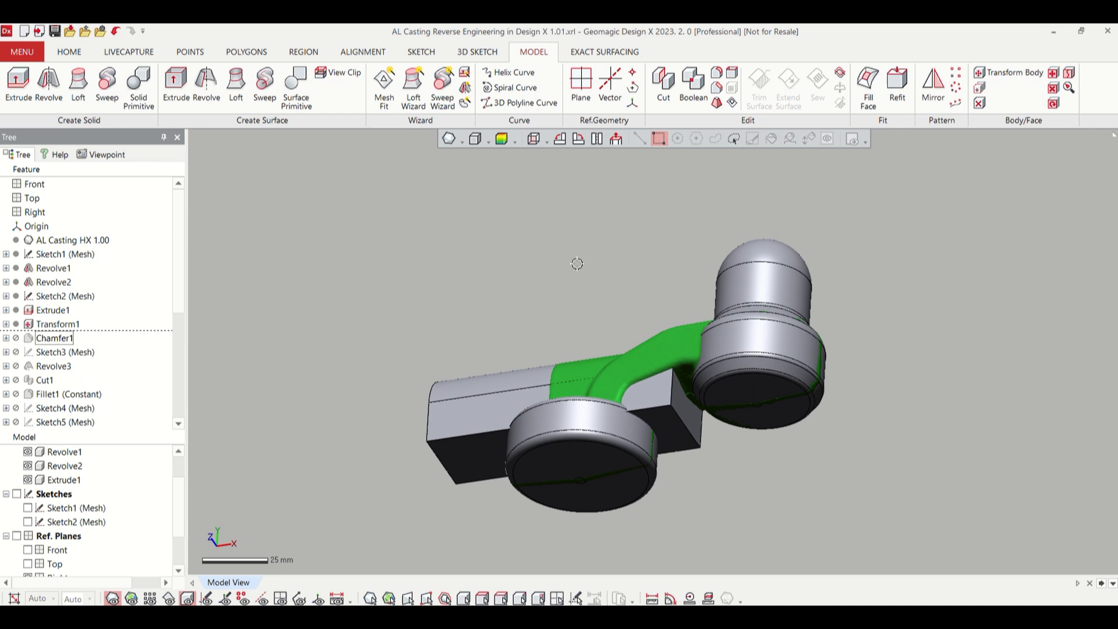
pyautogui.moveTo(582, 267); pyautogui.dragTo(585, 306, button='right')
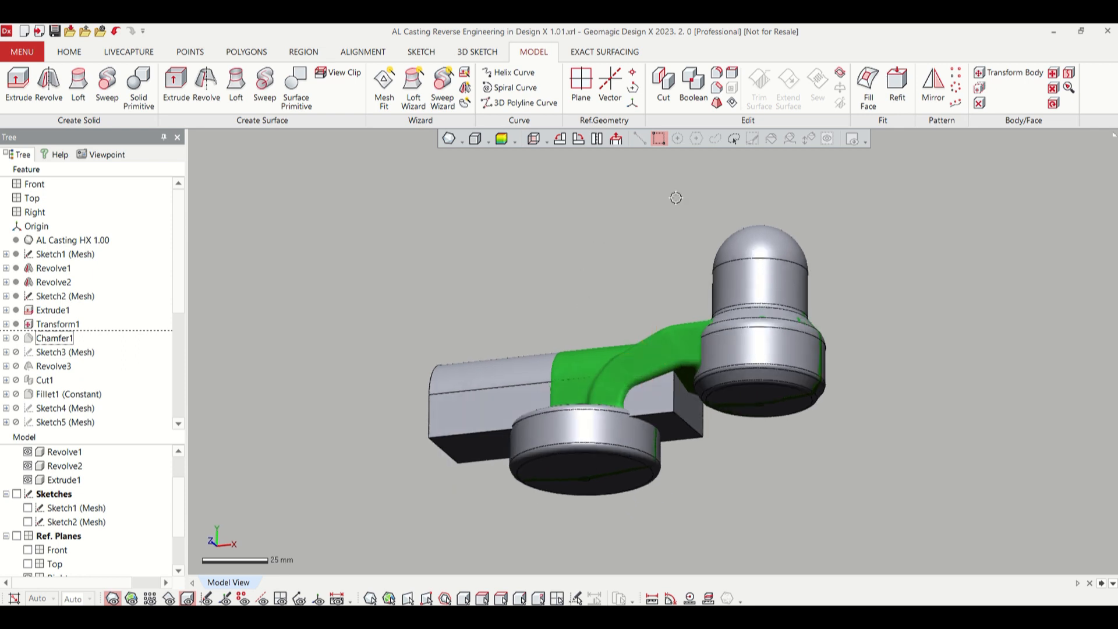
pyautogui.click(717, 88)
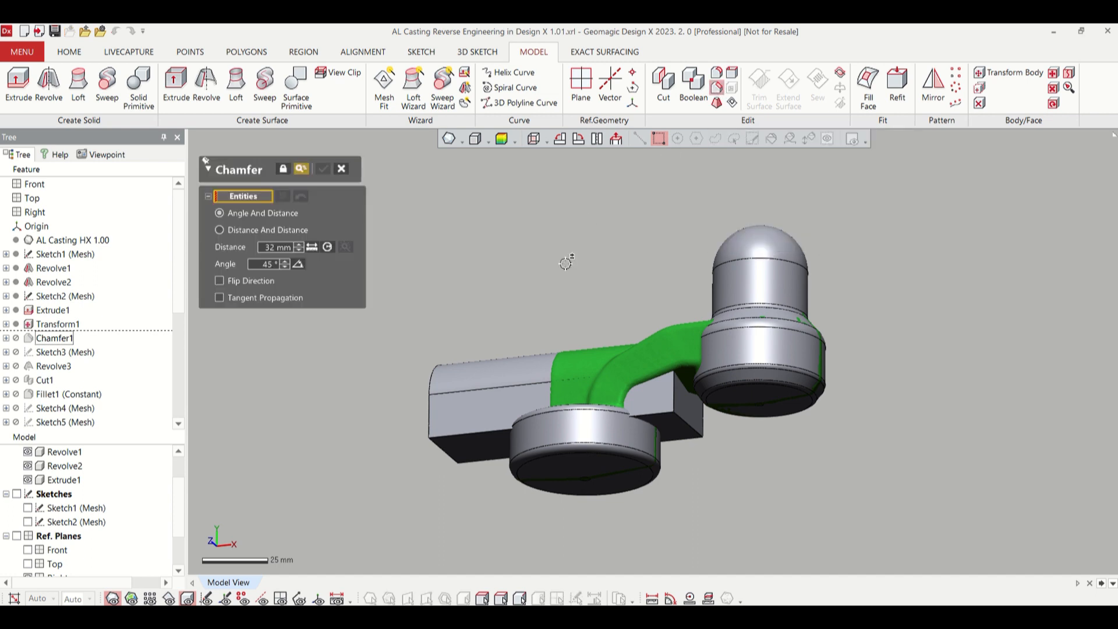
pyautogui.click(683, 415)
pyautogui.moveTo(516, 163); pyautogui.dragTo(602, 197, button='right')
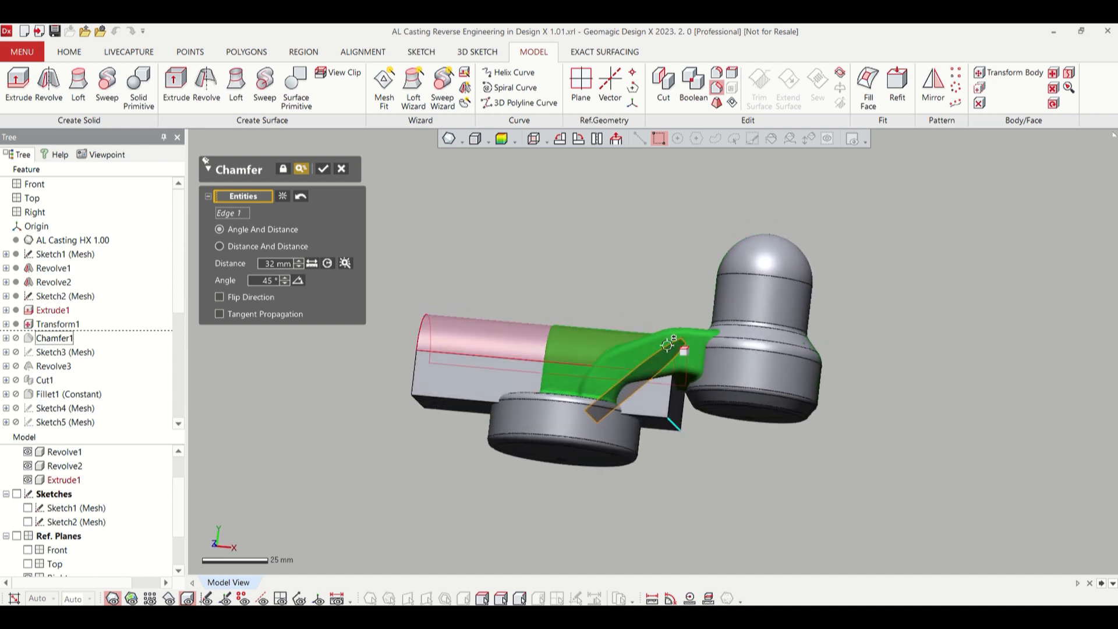
pyautogui.moveTo(629, 372); pyautogui.dragTo(639, 277, button='right')
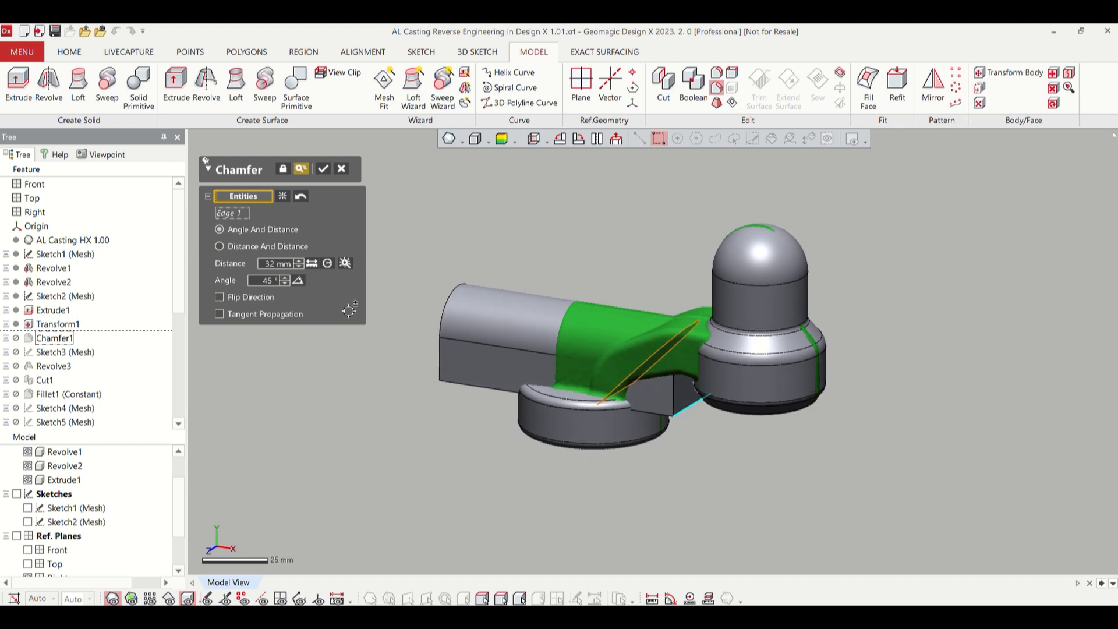
# - Try a 25 mm chamfer distance and compare the preview line with the arm's underside on the scan mesh from the front
pyautogui.doubleClick(273, 264)
pyautogui.doubleClick(277, 263)
pyautogui.write('25')
pyautogui.press('Return')
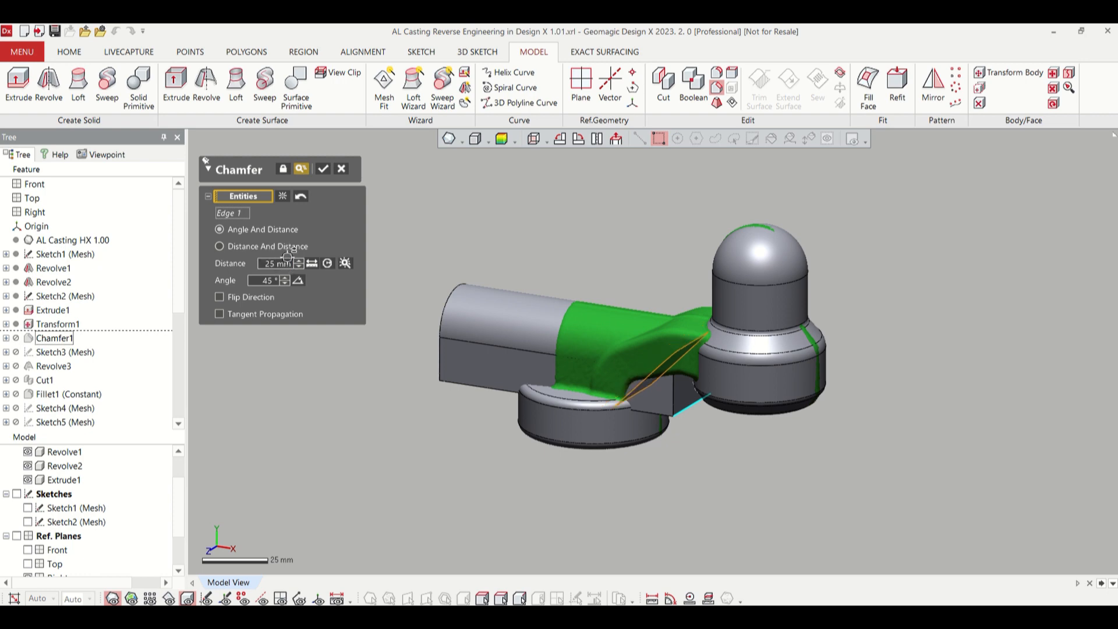
pyautogui.click(544, 140)
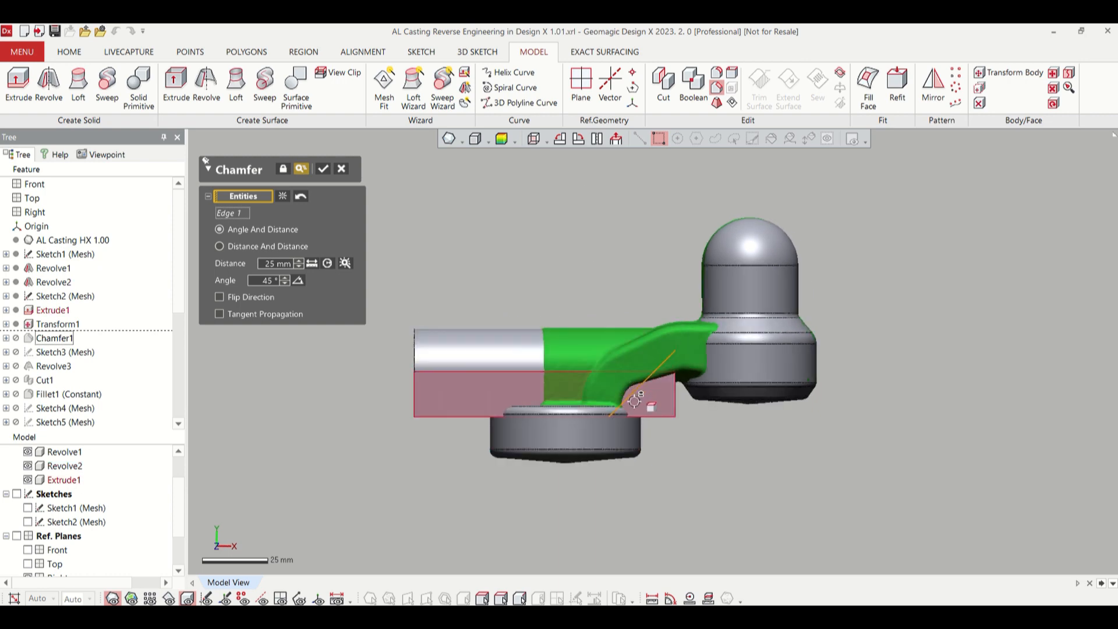
pyautogui.scroll(5, 632, 391)
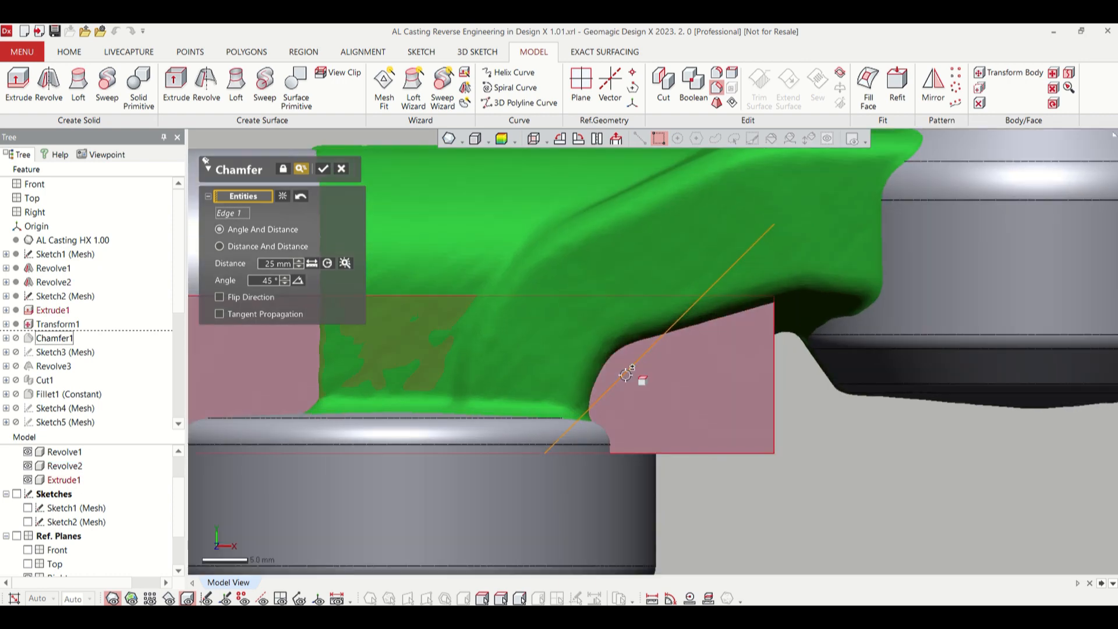
pyautogui.scroll(-3, 635, 378)
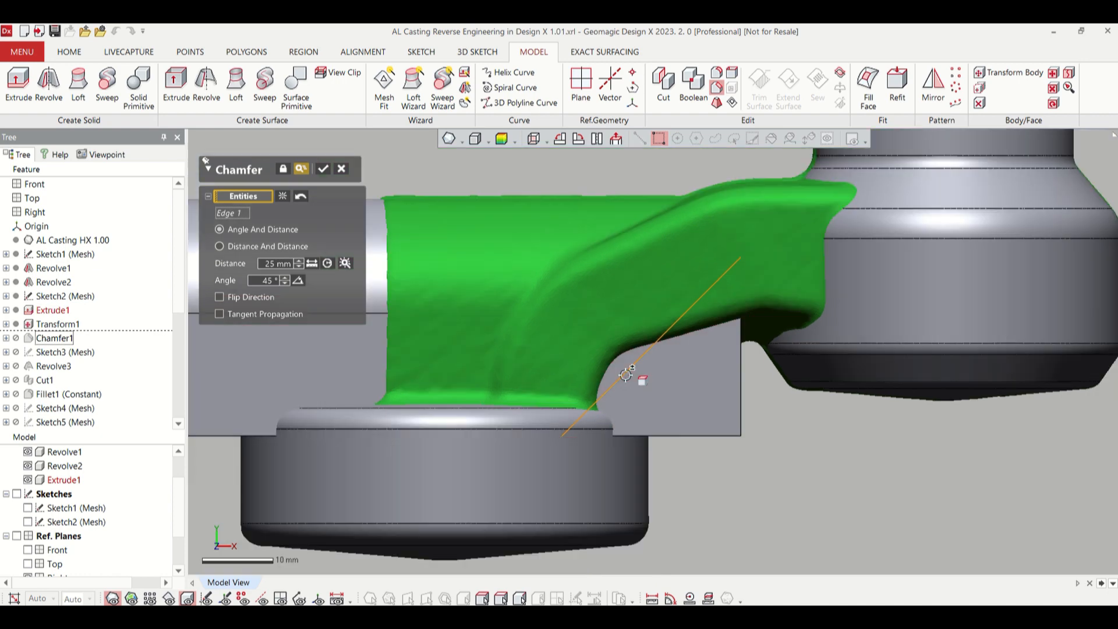
# - Set the chamfer distance to 30 mm with the 45° angle and apply it to the arm body
pyautogui.click(285, 263)
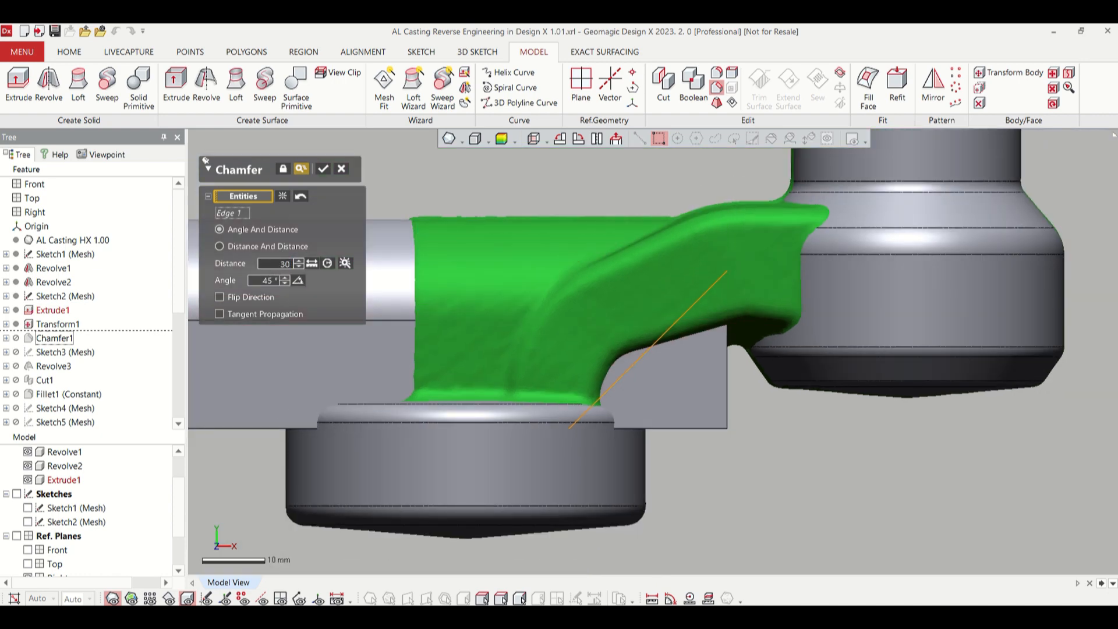
pyautogui.write('30')
pyautogui.press('Return')
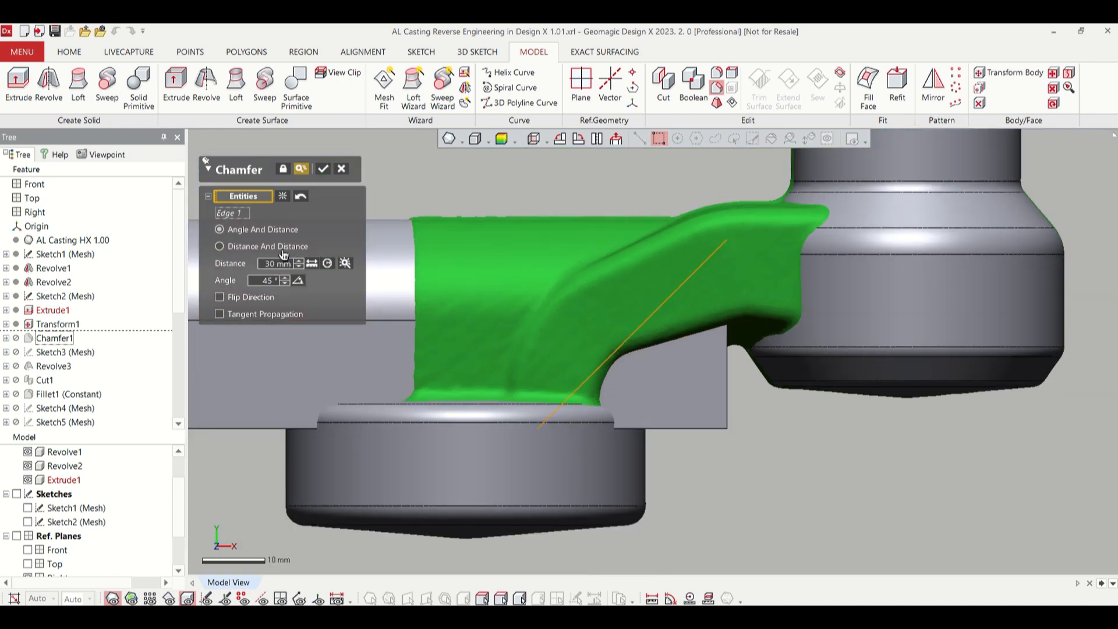
pyautogui.scroll(-3, 408, 314)
pyautogui.moveTo(407, 314); pyautogui.dragTo(387, 317, button='right')
pyautogui.click(322, 169)
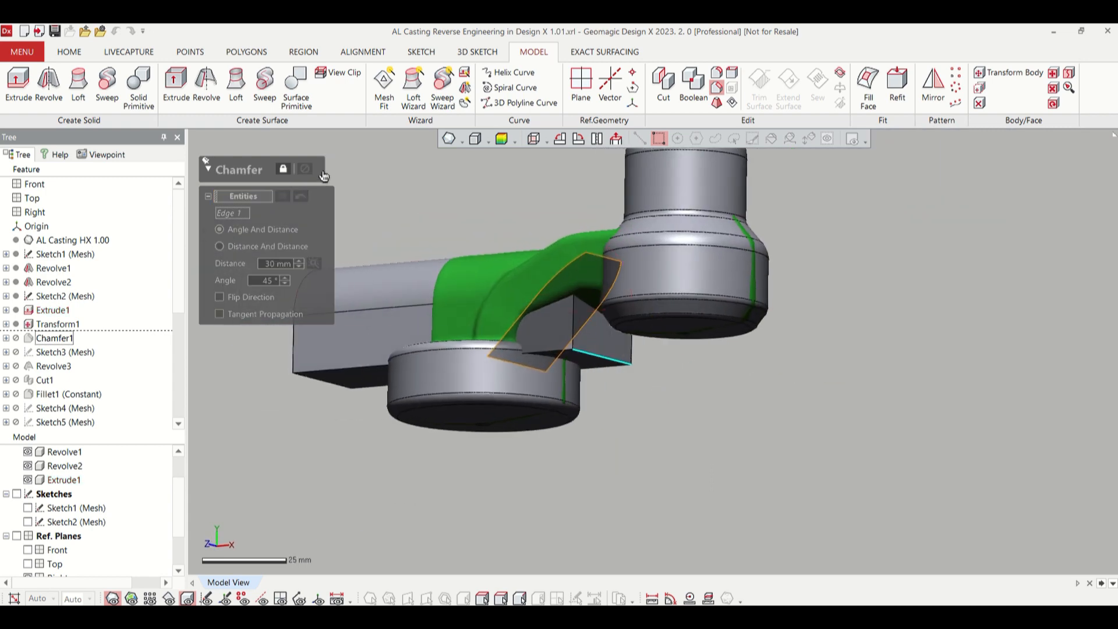
# - Check the chamfered arm against the scan mesh from the front and show the Right reference plane
pyautogui.moveTo(348, 182)
pyautogui.mouseDown(button='right')
pyautogui.moveTo(387, 217)
pyautogui.moveTo(317, 208)
pyautogui.moveTo(581, 367)
pyautogui.moveTo(567, 343)
pyautogui.mouseUp(button='right')
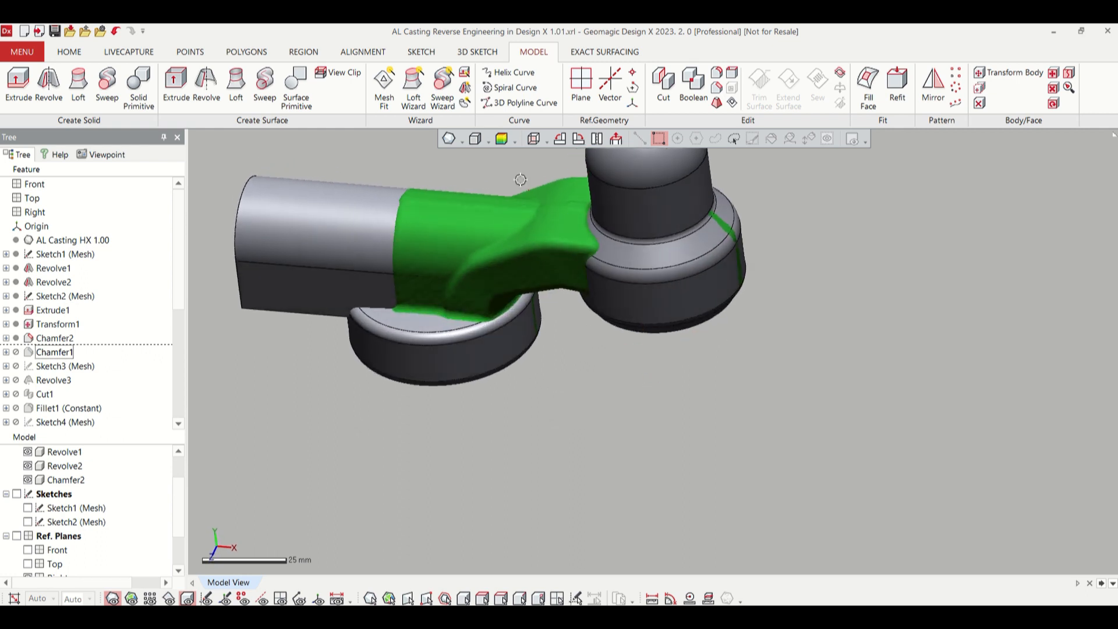
pyautogui.click(534, 140)
pyautogui.scroll(-3, 619, 273)
pyautogui.moveTo(501, 190); pyautogui.dragTo(546, 276, button='middle')
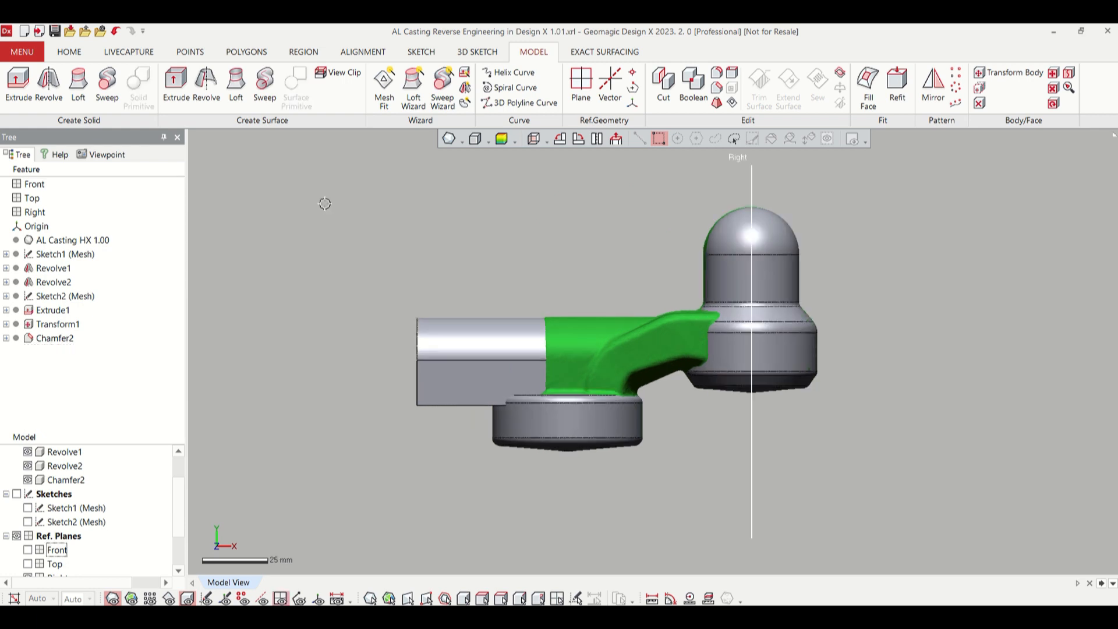
pyautogui.moveTo(346, 329); pyautogui.dragTo(483, 335, button='right')
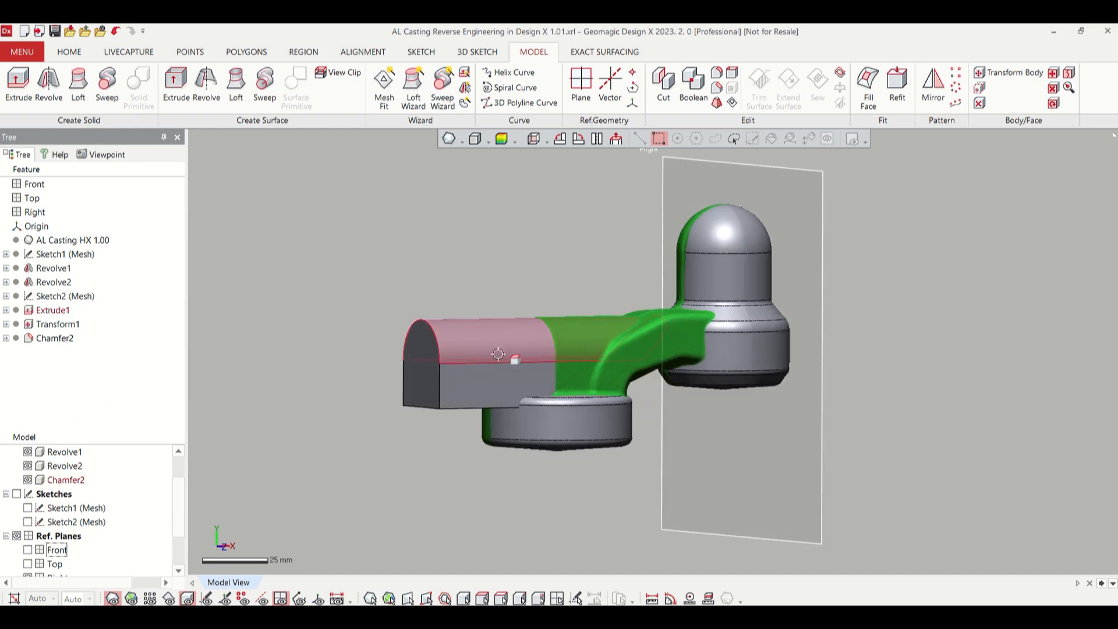
# - Hide the solid bodies and start a planar mesh sketch of the casting with the Front plane as base plane
pyautogui.moveTo(502, 496); pyautogui.dragTo(481, 517, button='right')
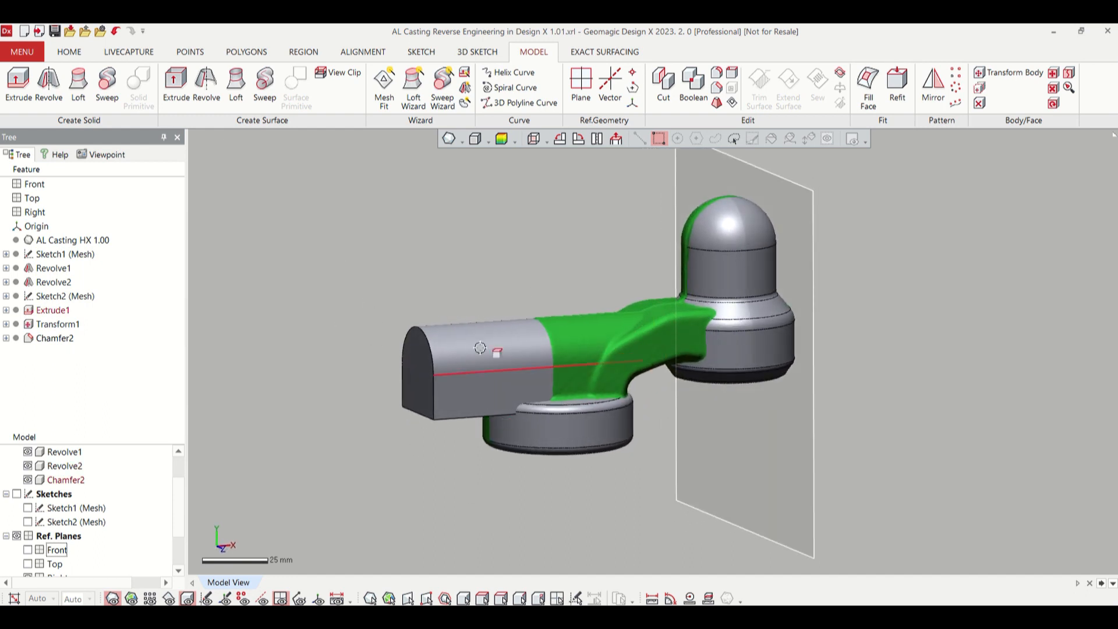
pyautogui.click(188, 599)
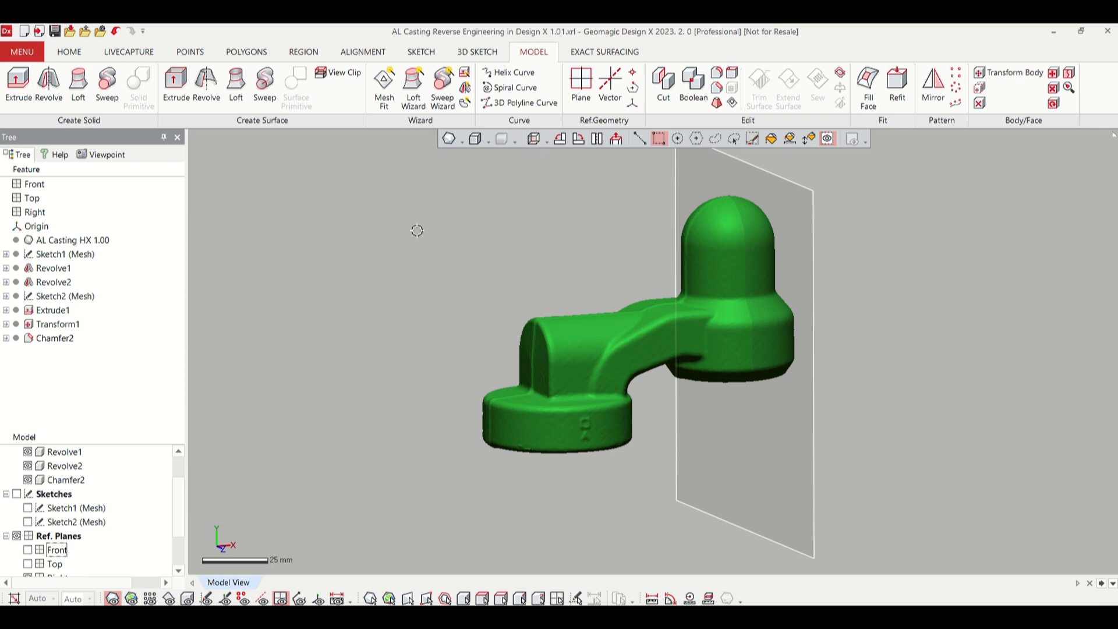
pyautogui.click(419, 52)
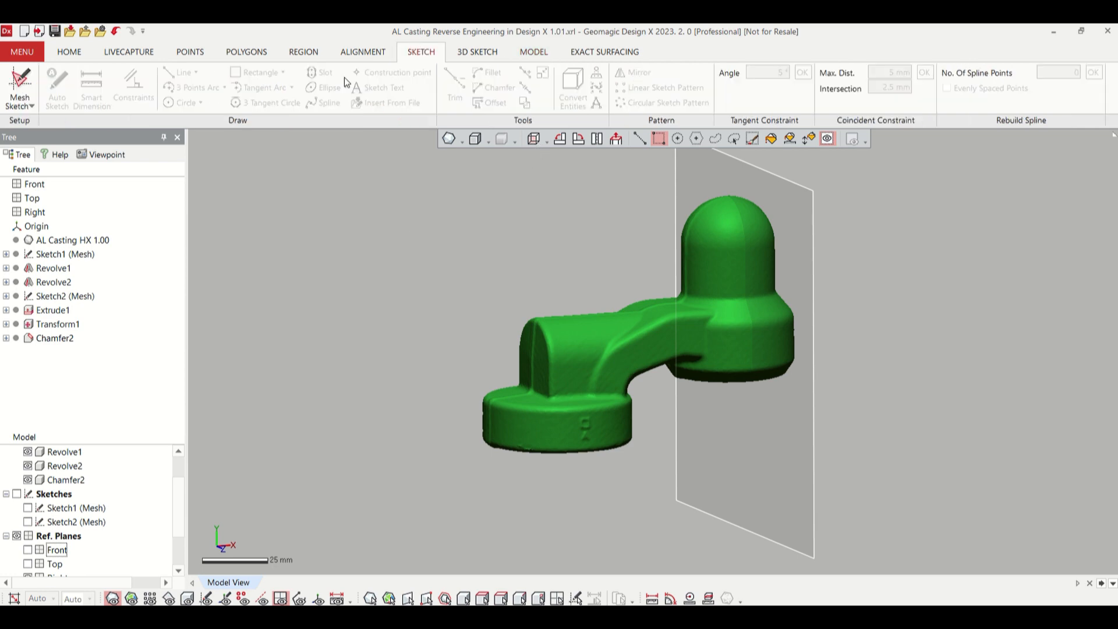
pyautogui.click(21, 79)
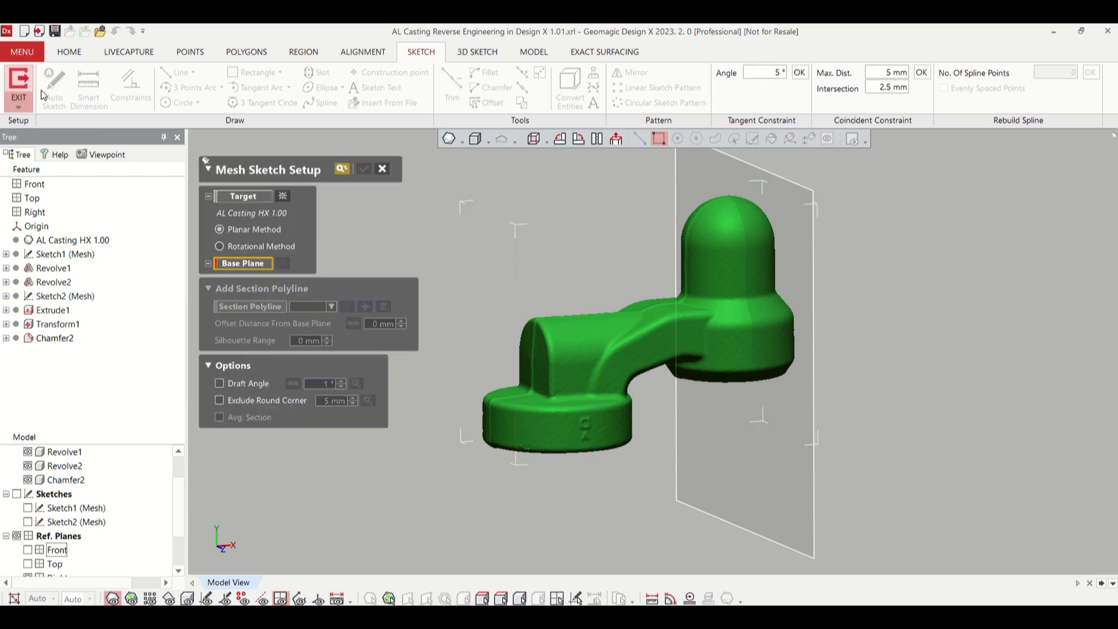
pyautogui.click(57, 565)
pyautogui.click(57, 550)
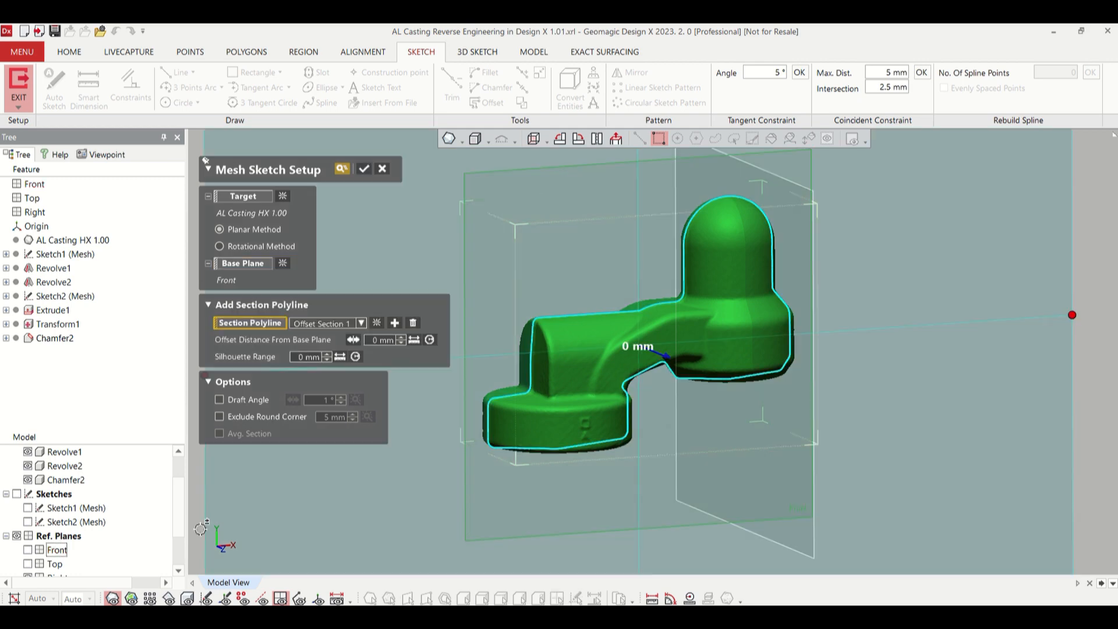
# - Offset the section polyline 1.8 mm from the base plane and accept the mesh sketch setup
pyautogui.moveTo(483, 388); pyautogui.dragTo(602, 354, button='right')
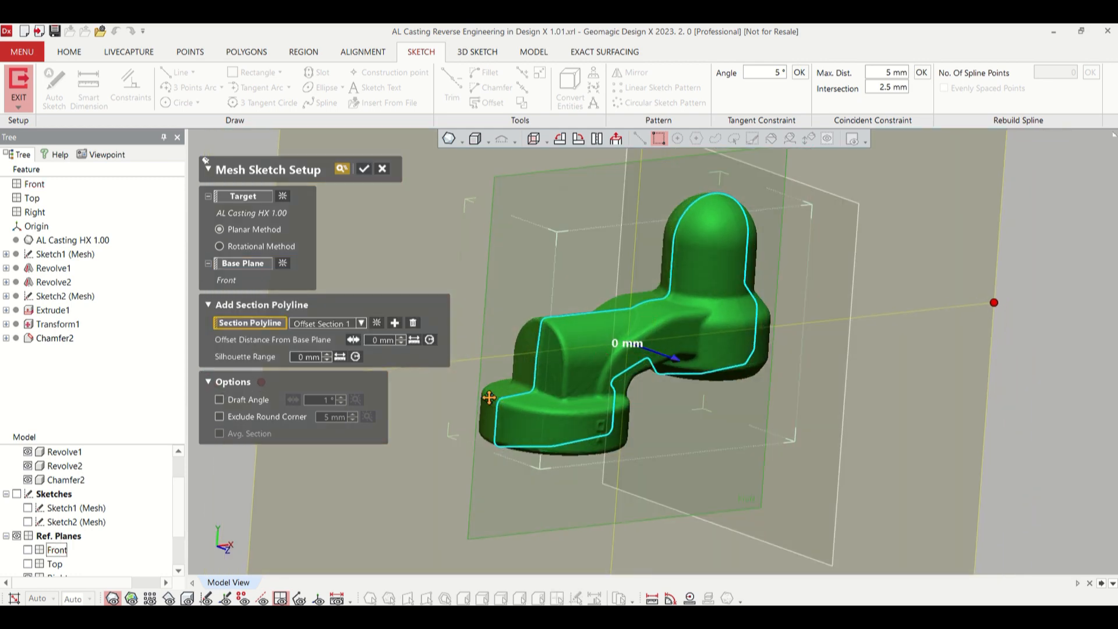
pyautogui.scroll(5, 490, 397)
pyautogui.moveTo(499, 390); pyautogui.dragTo(581, 392, button='right')
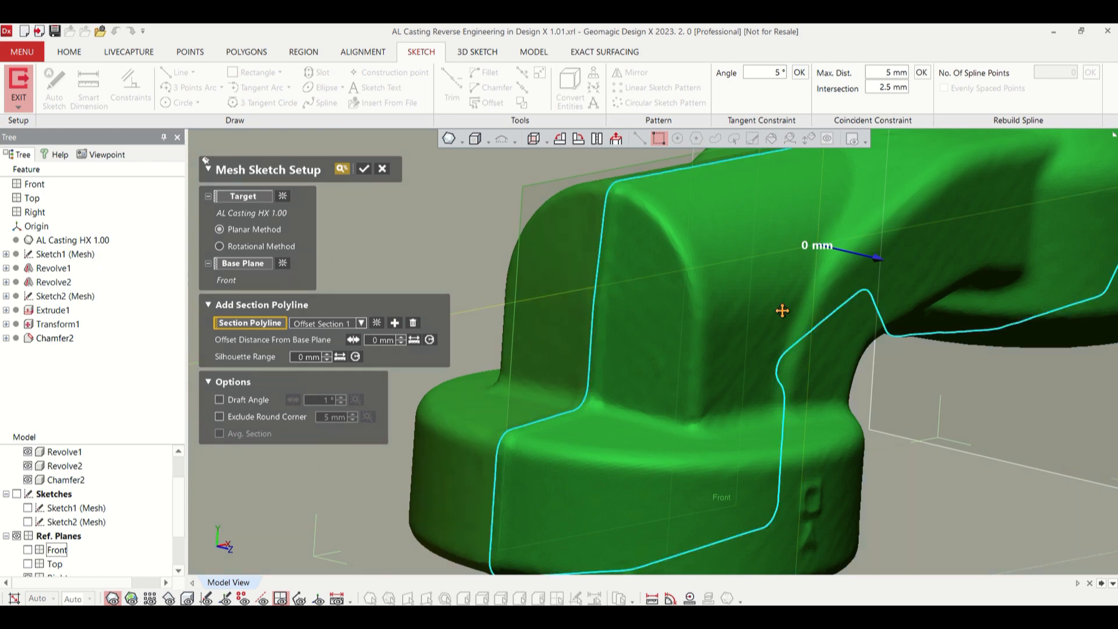
pyautogui.moveTo(877, 257); pyautogui.dragTo(888, 264)
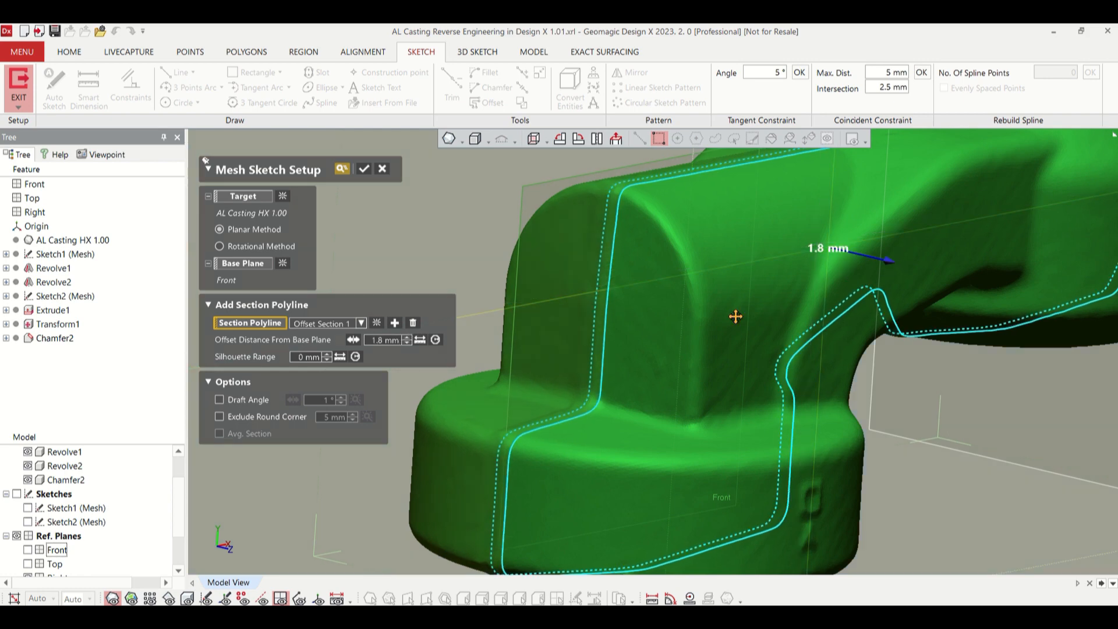
pyautogui.click(363, 174)
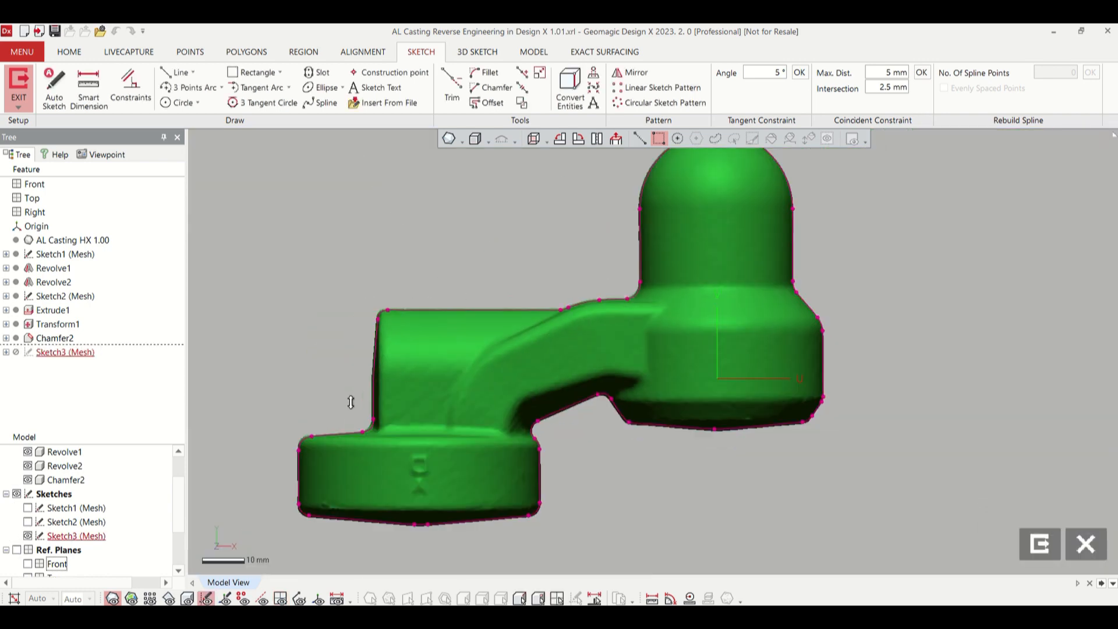
# - Hide the mesh and fit a circle of about 162 mm radius to the slightly curved end edge of the arm's section outline
pyautogui.scroll(3, 350, 401)
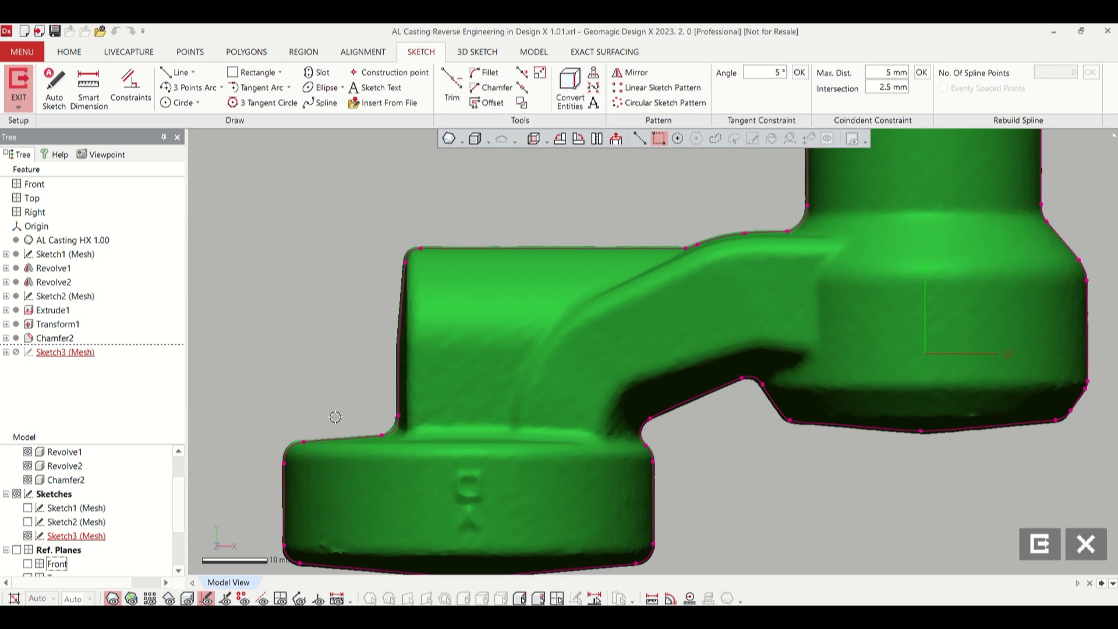
pyautogui.click(113, 599)
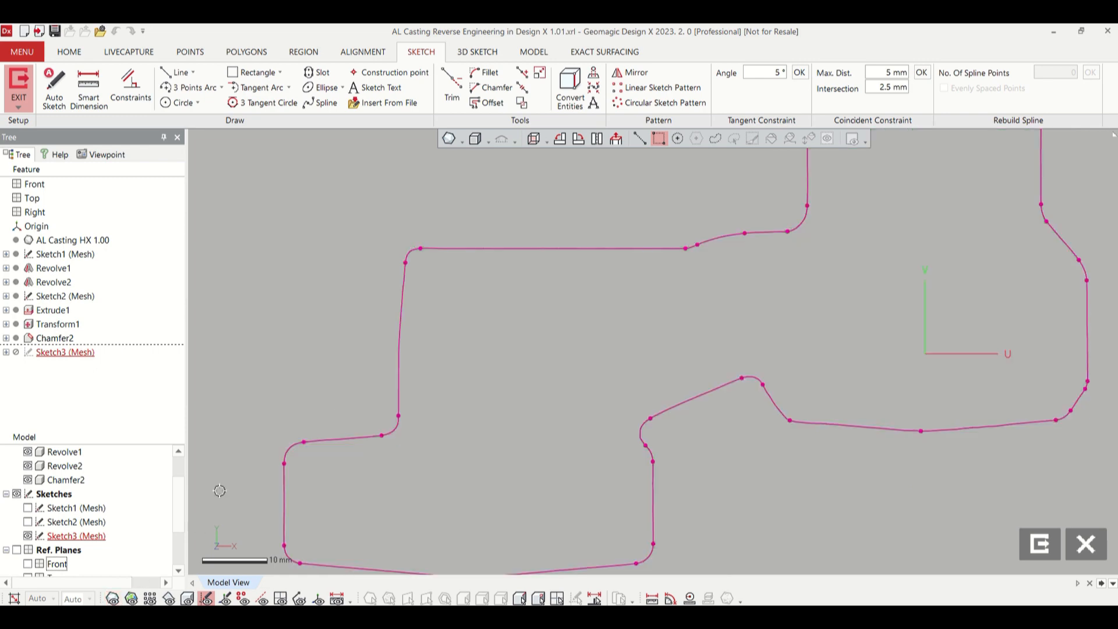
pyautogui.keyDown('ctrl'); pyautogui.moveTo(247, 386); pyautogui.dragTo(360, 360, button='right'); pyautogui.keyUp('ctrl')
pyautogui.scroll(2, 344, 344)
pyautogui.scroll(-4, 342, 345)
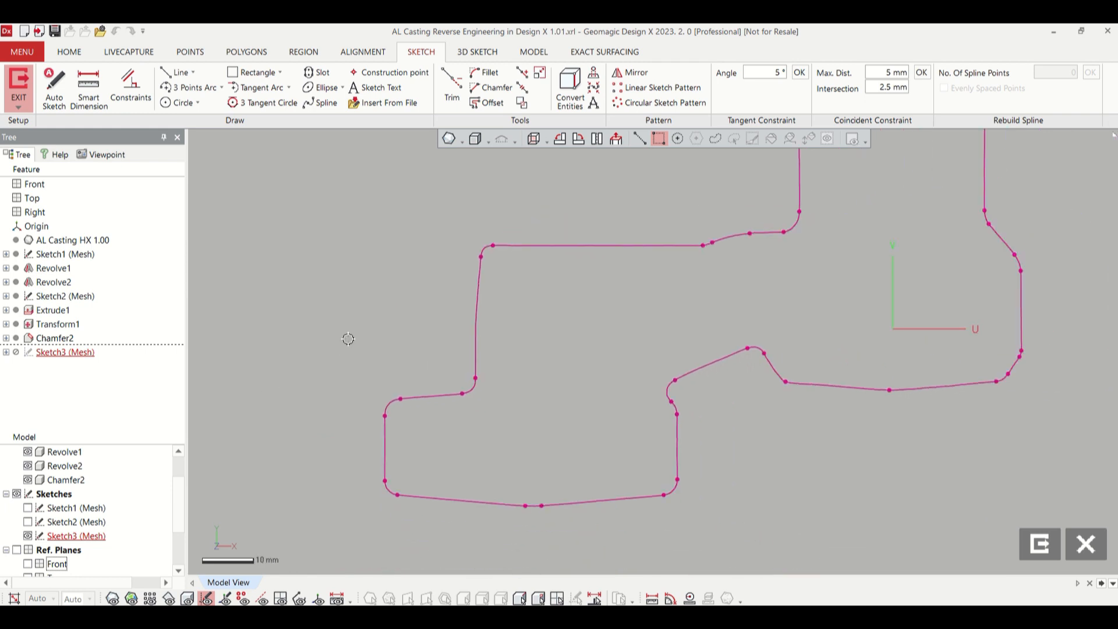
pyautogui.click(181, 102)
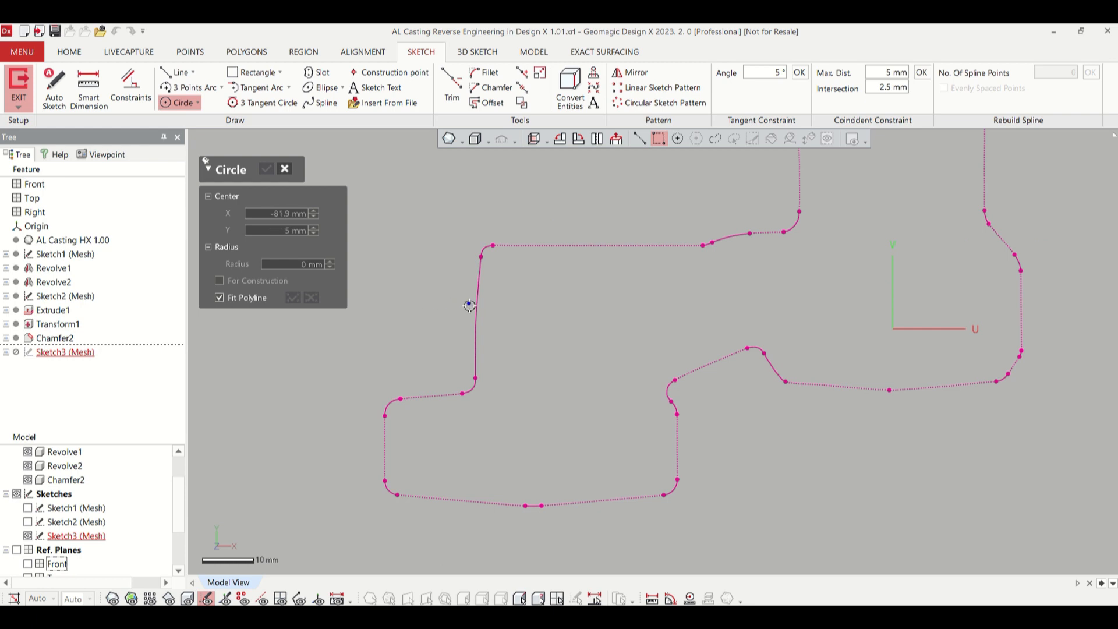
pyautogui.click(477, 308)
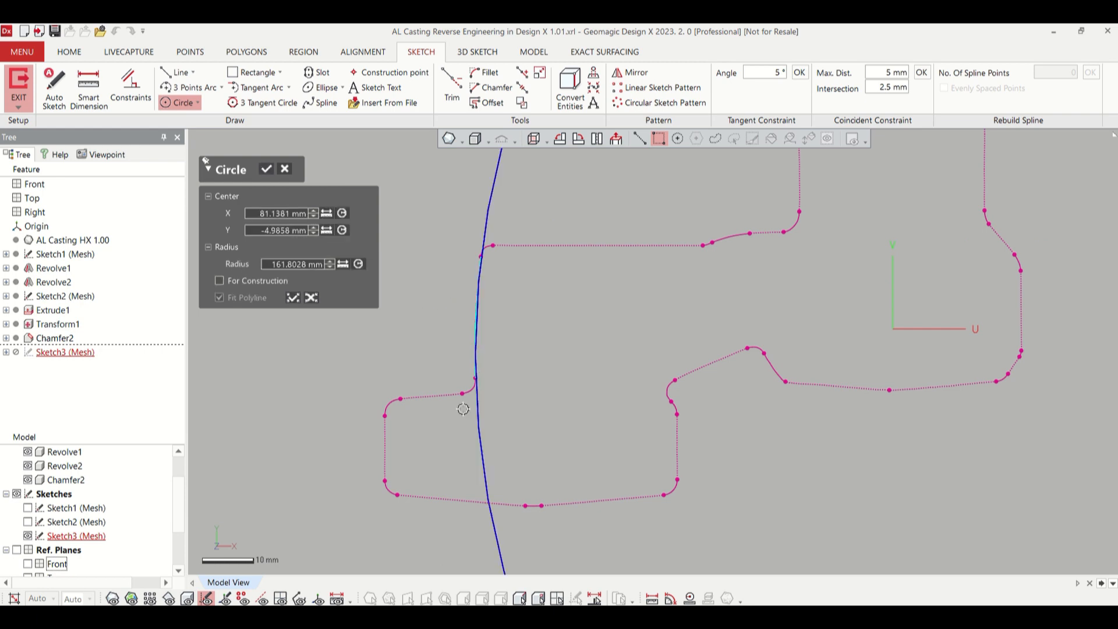
pyautogui.click(267, 170)
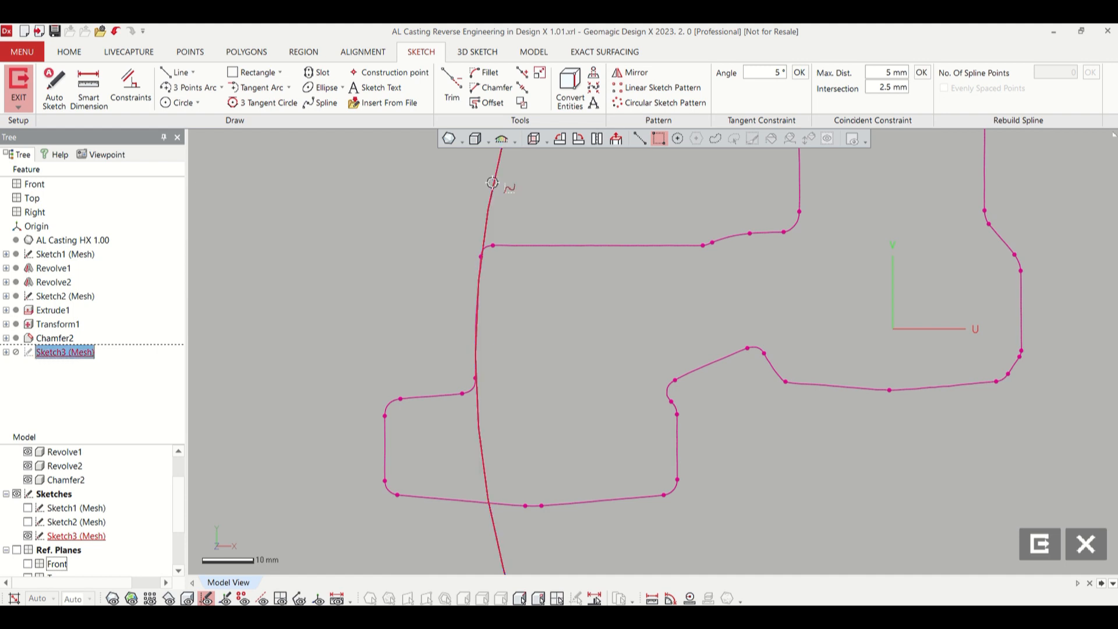
# - Set the fitted circle's center to X 81.14 mm and Y -5 mm
pyautogui.click(271, 215)
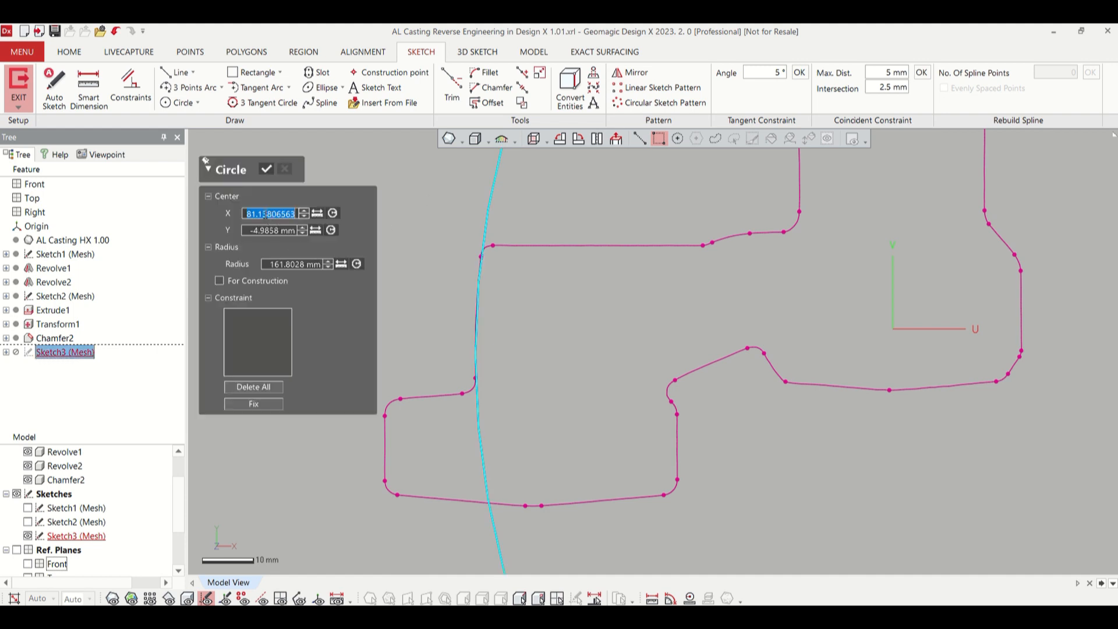
pyautogui.moveTo(267, 214); pyautogui.dragTo(300, 213)
pyautogui.press('BackSpace')
pyautogui.press('BackSpace')
pyautogui.write('4')
pyautogui.press('Return')
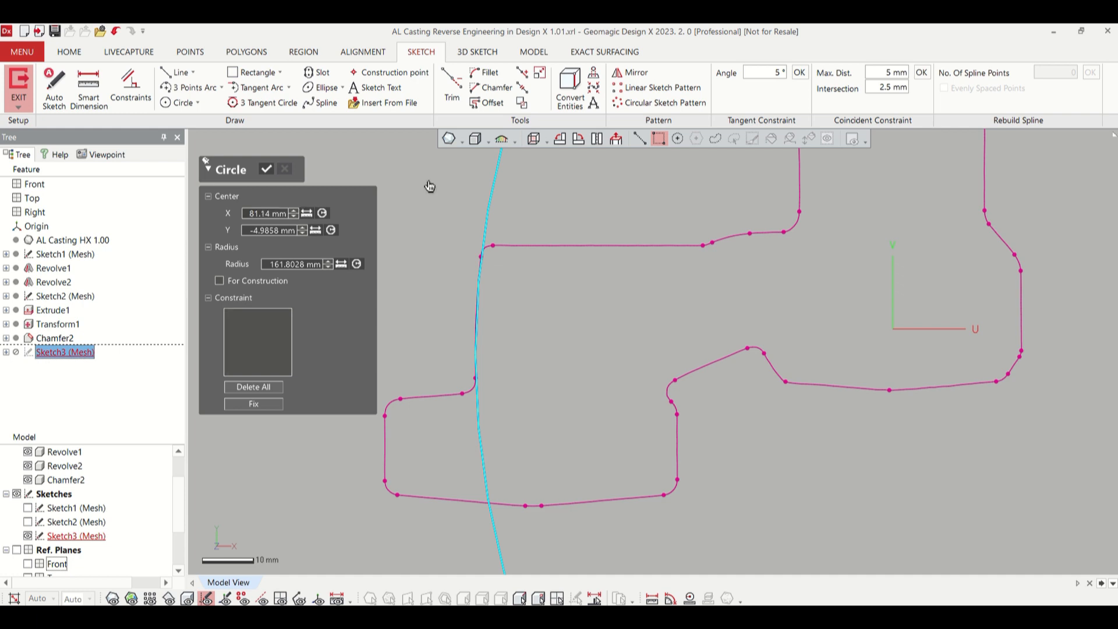
pyautogui.click(274, 230)
pyautogui.write('-5')
pyautogui.press('Return')
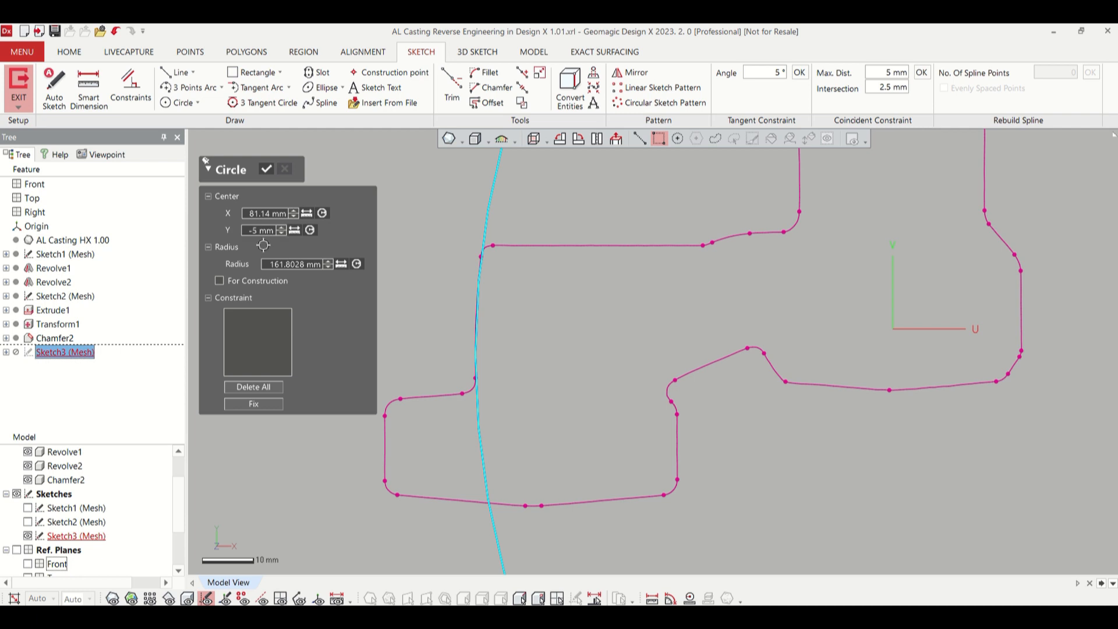
# - Set the fitted circle's radius to 161.8 mm and accept the circle's changes
pyautogui.click(291, 265)
pyautogui.moveTo(286, 265); pyautogui.dragTo(415, 271)
pyautogui.press('Delete')
pyautogui.press('Return')
pyautogui.scroll(-5, 577, 263)
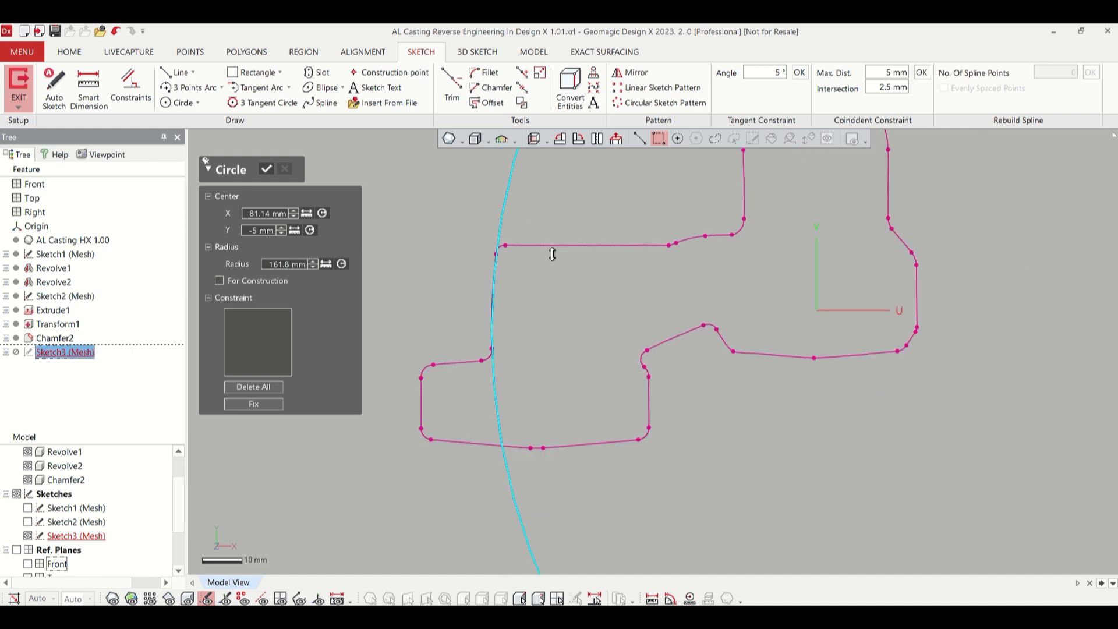
pyautogui.click(278, 166)
# - Draw a vertical centerline passing through the large circle's center and extending above and below it
pyautogui.click(194, 76)
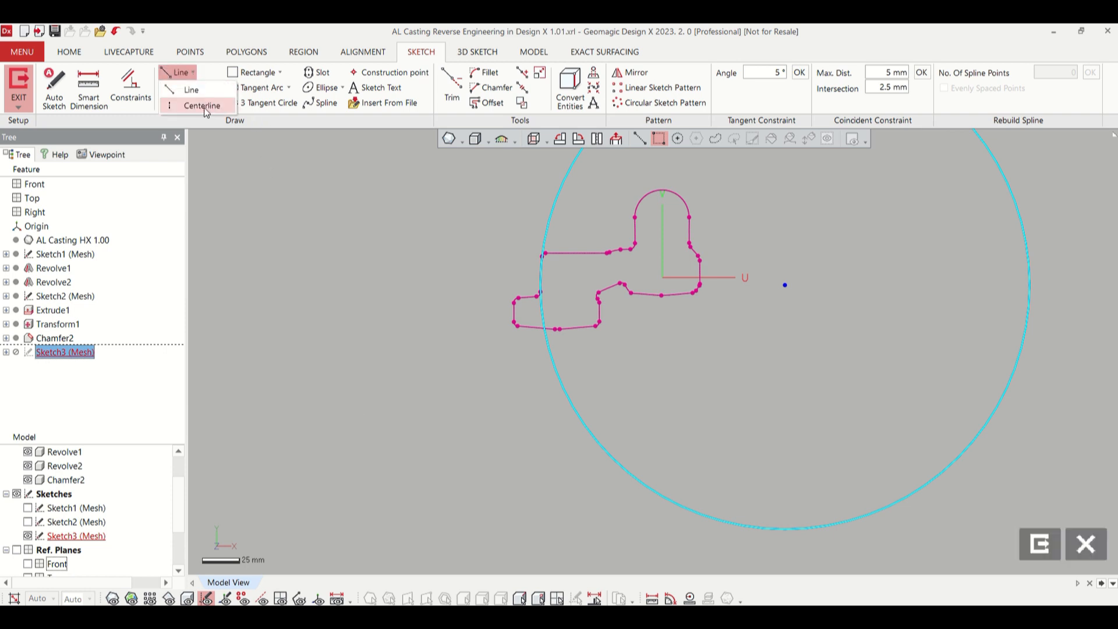
pyautogui.click(186, 104)
pyautogui.click(784, 229)
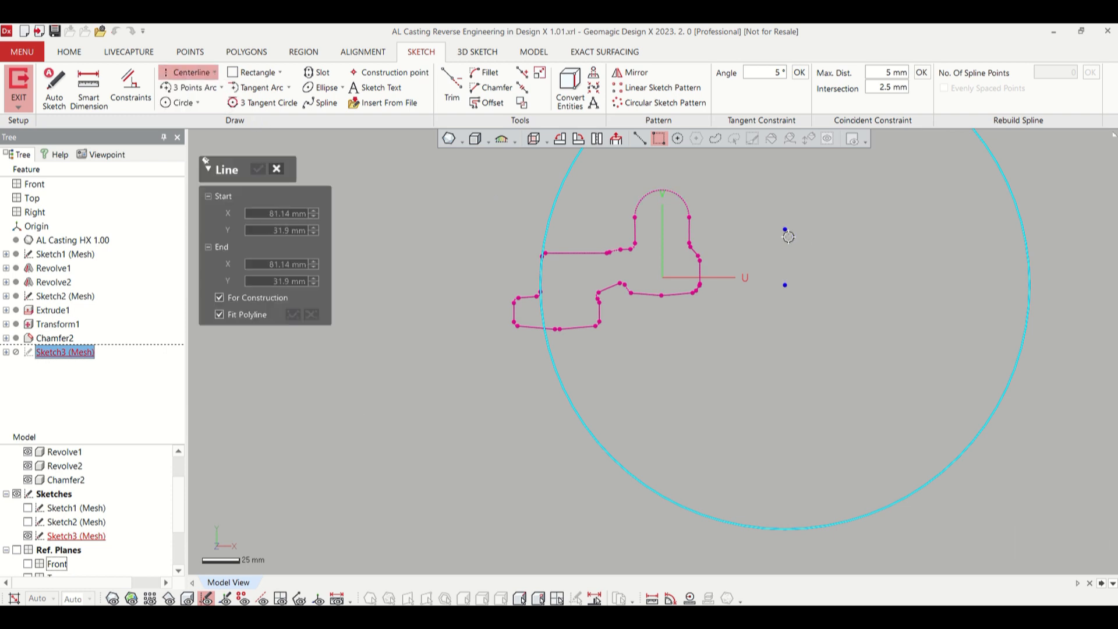
pyautogui.click(785, 351)
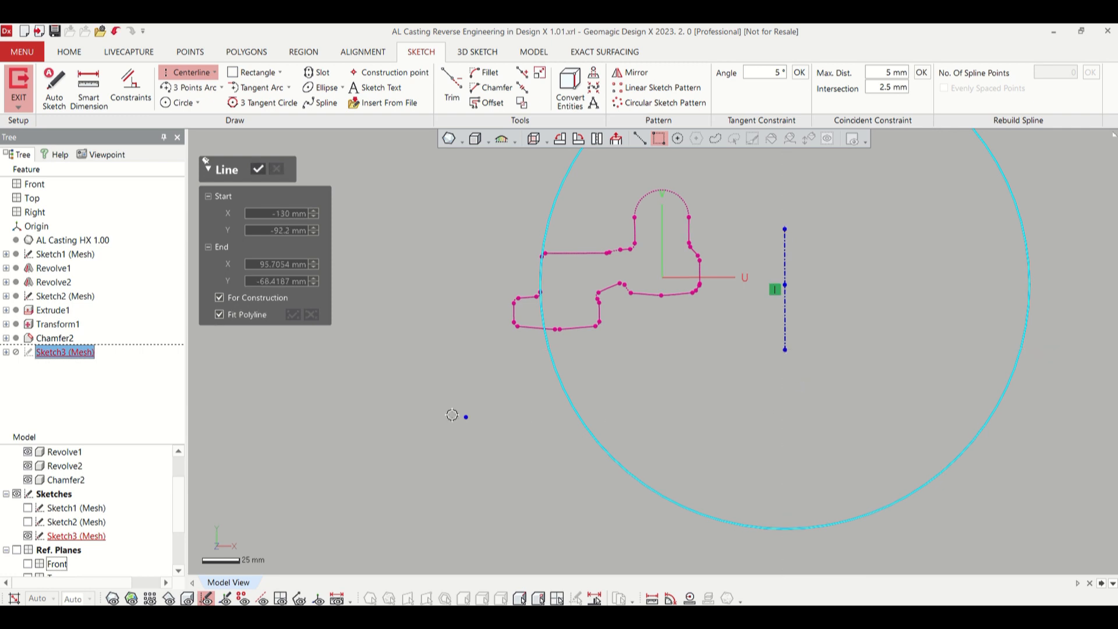
pyautogui.click(259, 170)
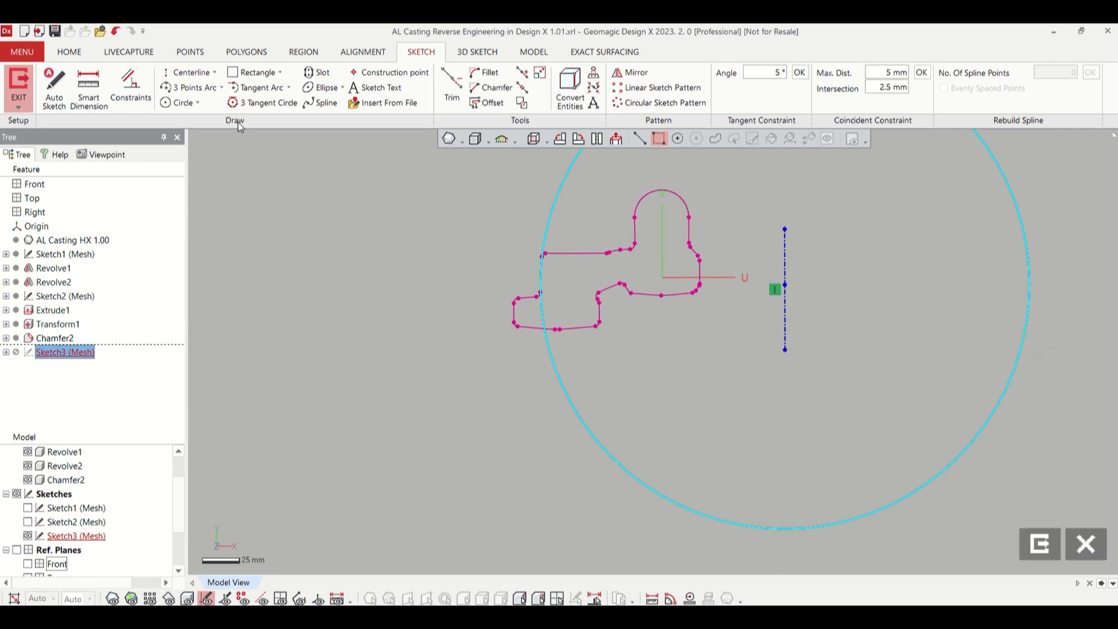
# - Draw two slanted centerlines from the circle's center across its arm-side edge, one above and one below the casting's arm
pyautogui.click(187, 72)
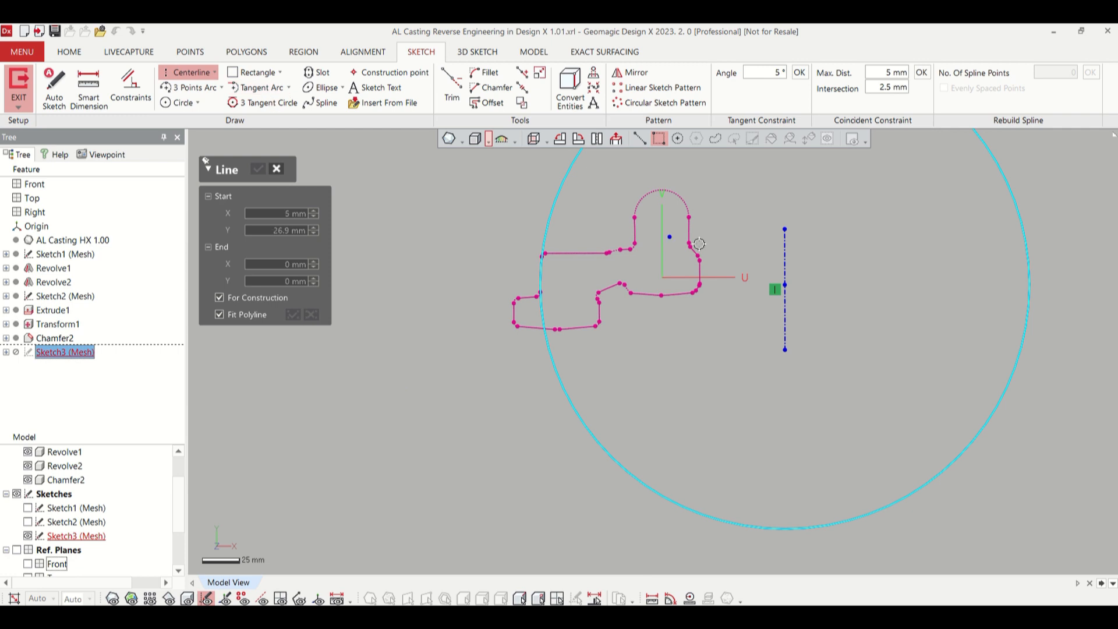
pyautogui.click(785, 287)
pyautogui.click(518, 220)
pyautogui.press('Escape')
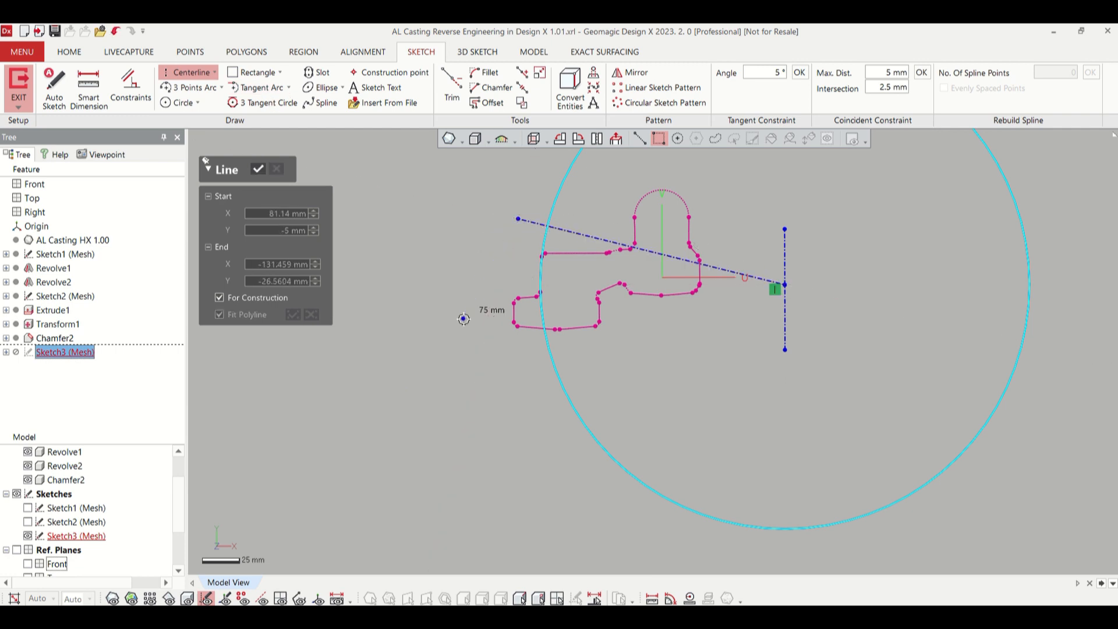
pyautogui.click(785, 289)
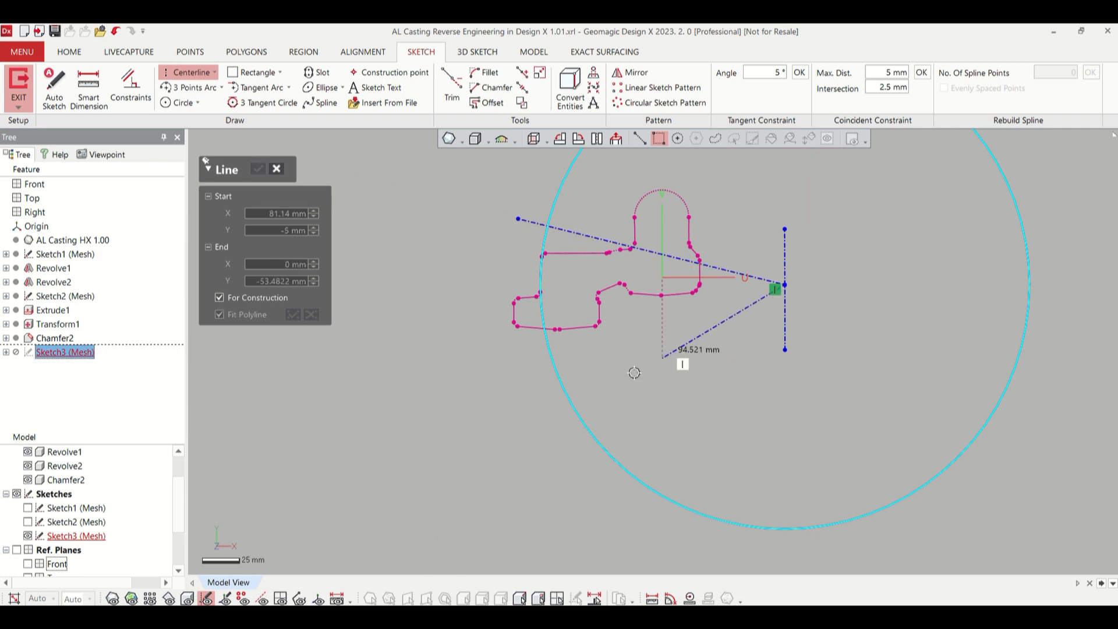
pyautogui.click(490, 371)
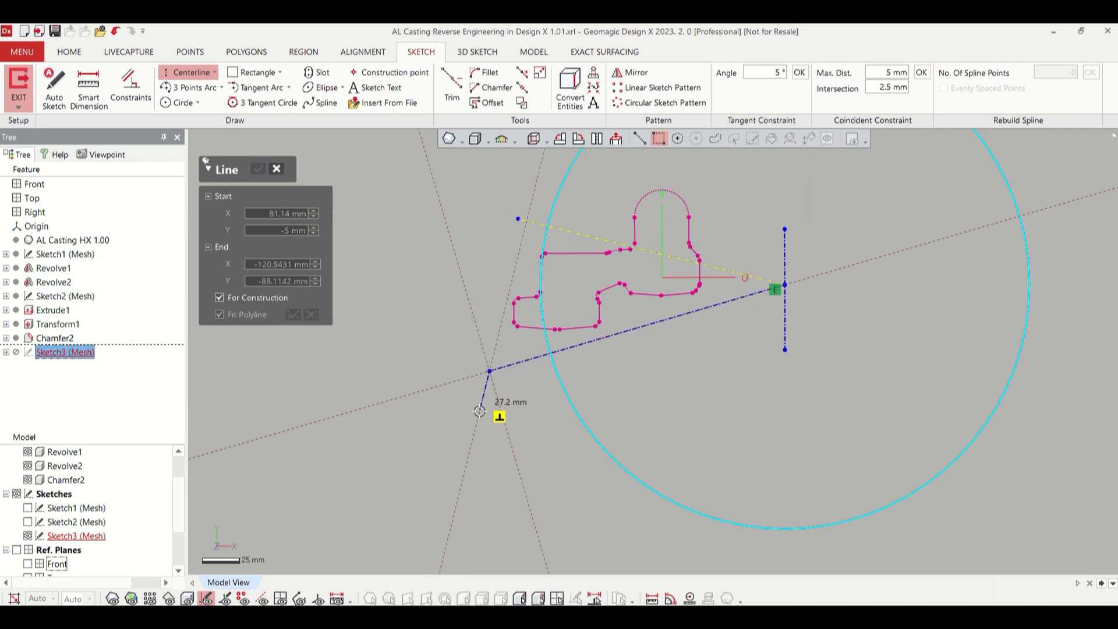
pyautogui.click(259, 171)
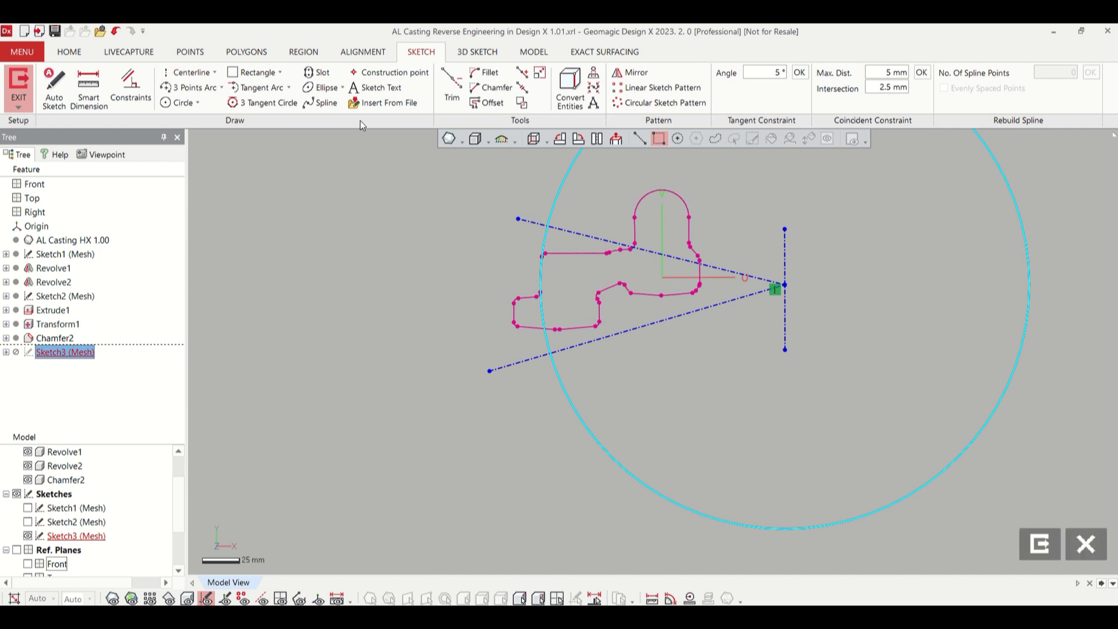
# - Trim the large circle with Power Trim, keeping only the arc between the two slanted centerlines
pyautogui.click(447, 85)
pyautogui.click(566, 179)
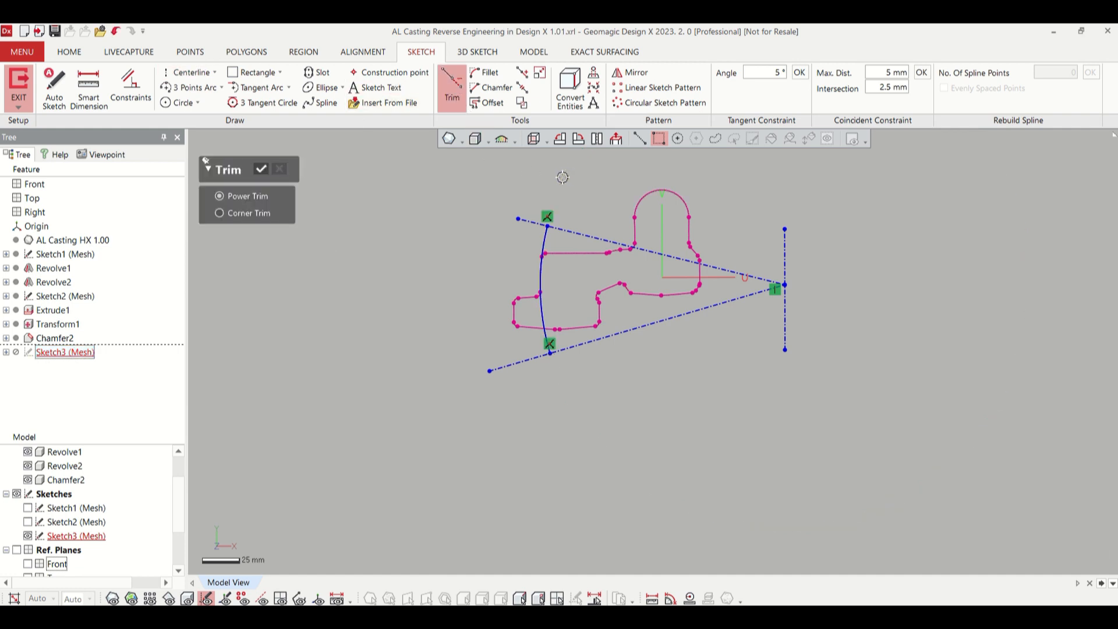
pyautogui.click(265, 169)
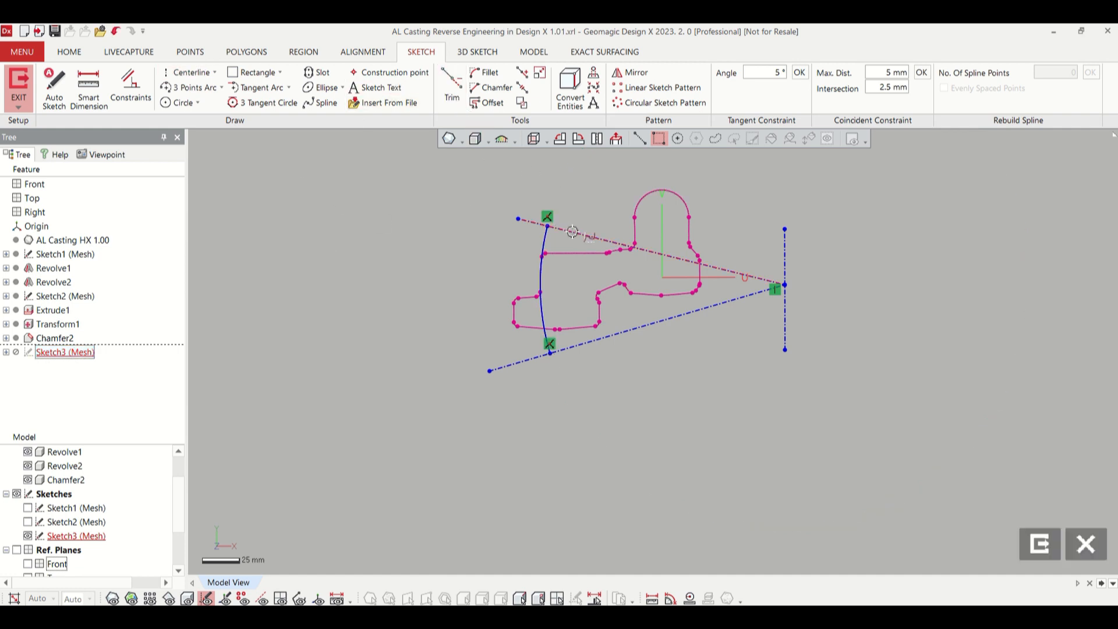
# - Delete the two slanted centerlines and finish the mesh sketch
pyautogui.press('Delete')
pyautogui.click(613, 335)
pyautogui.press('Delete')
pyautogui.moveTo(396, 208)
pyautogui.mouseDown(button='right')
pyautogui.moveTo(542, 288)
pyautogui.moveTo(886, 256)
pyautogui.moveTo(884, 209)
pyautogui.mouseUp(button='right')
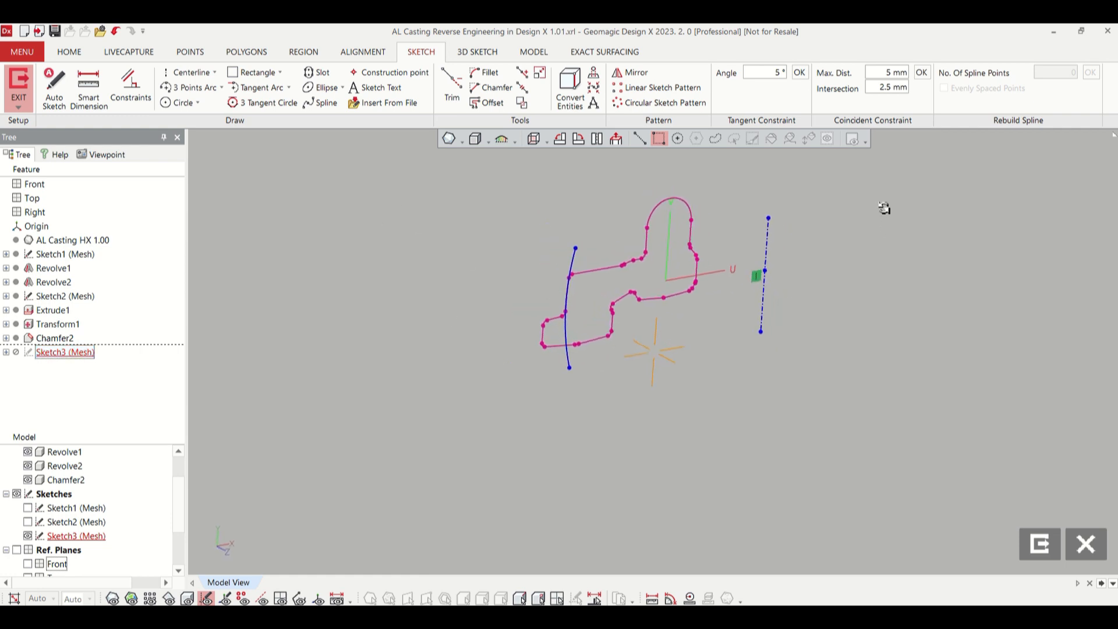
pyautogui.click(1037, 543)
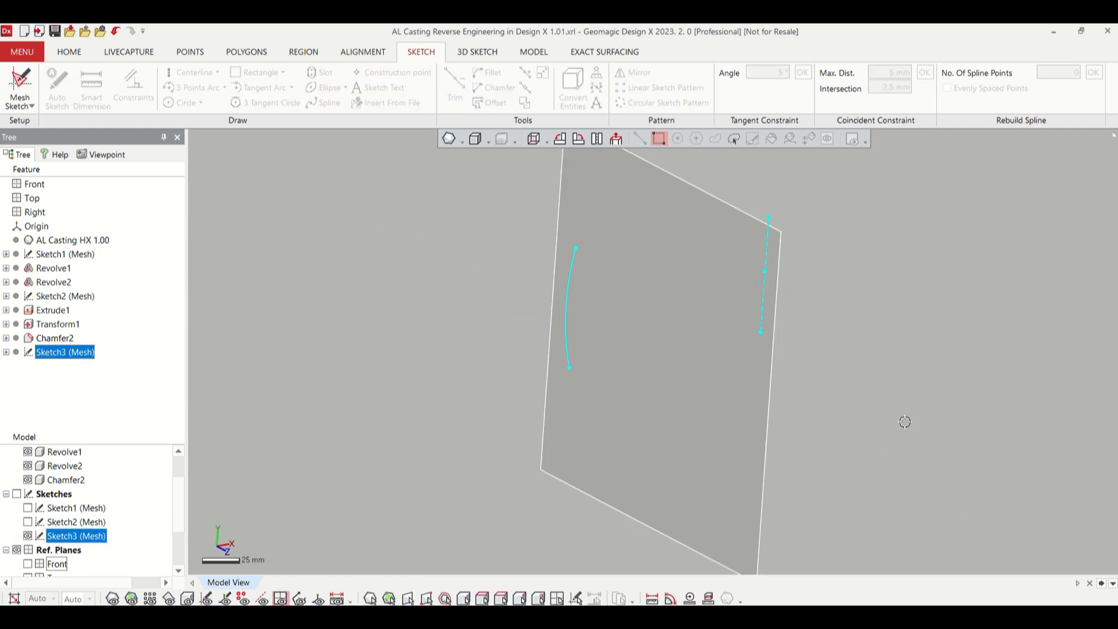
# - Revolve the sketched arc as a surface about the vertical centerline, 10° in both directions
pyautogui.click(541, 54)
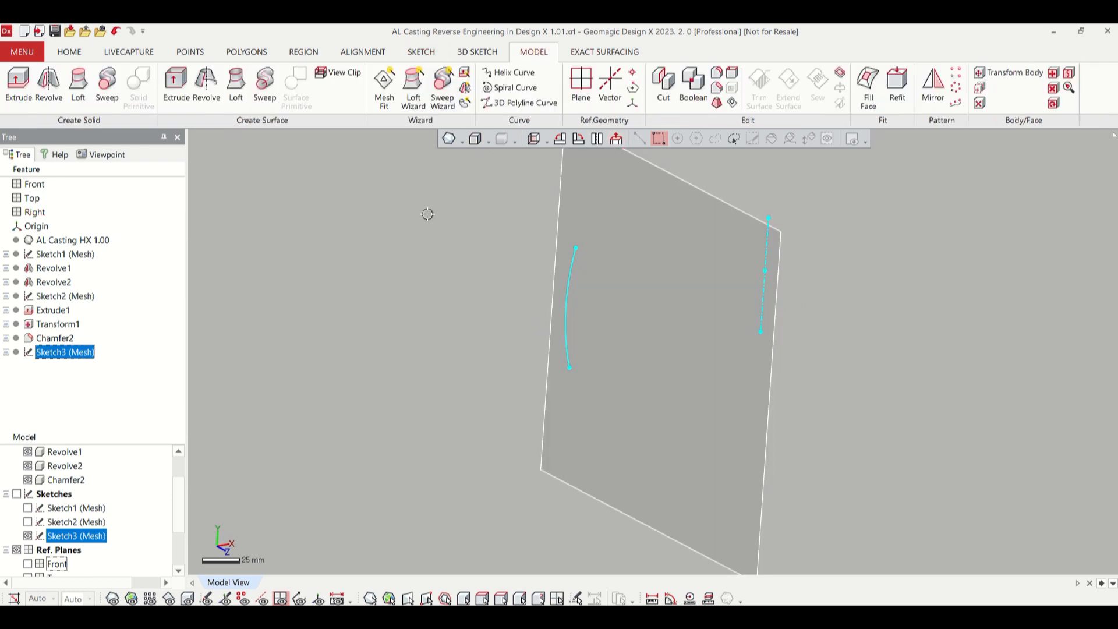
pyautogui.moveTo(312, 205)
pyautogui.mouseDown(button='right')
pyautogui.moveTo(382, 200)
pyautogui.moveTo(401, 211)
pyautogui.mouseUp(button='right')
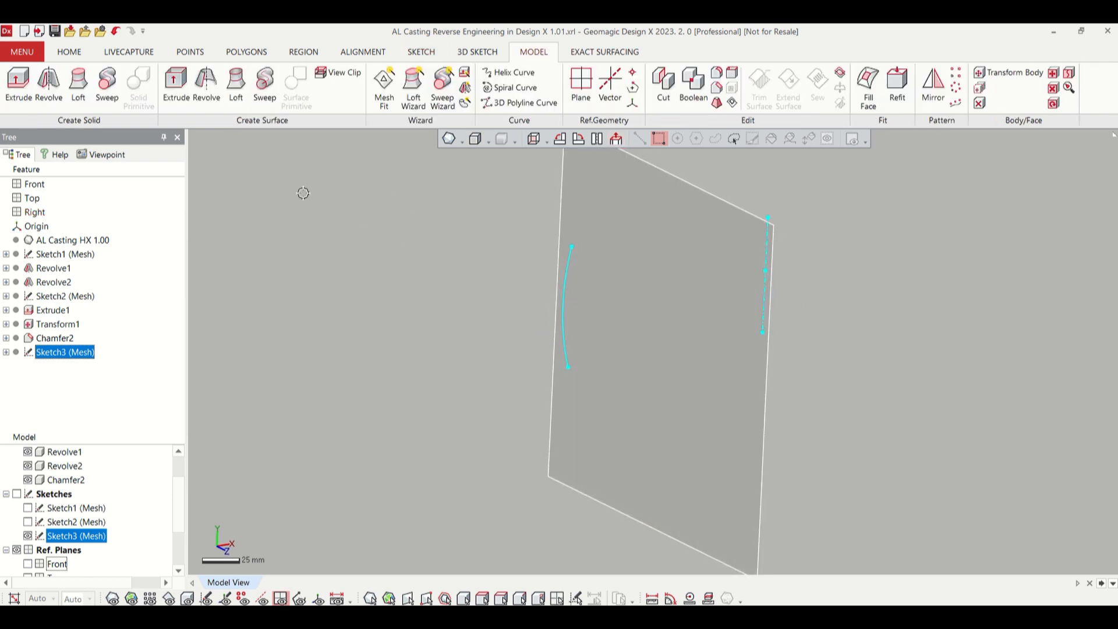
pyautogui.click(205, 89)
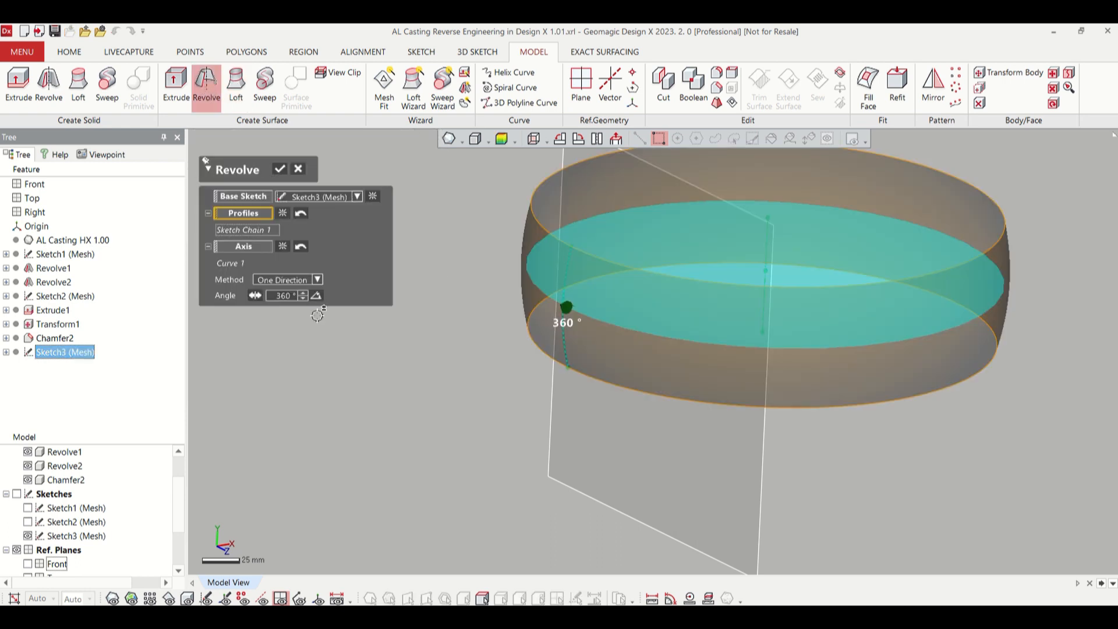
pyautogui.doubleClick(280, 297)
pyautogui.write('10')
pyautogui.click(314, 281)
pyautogui.click(286, 316)
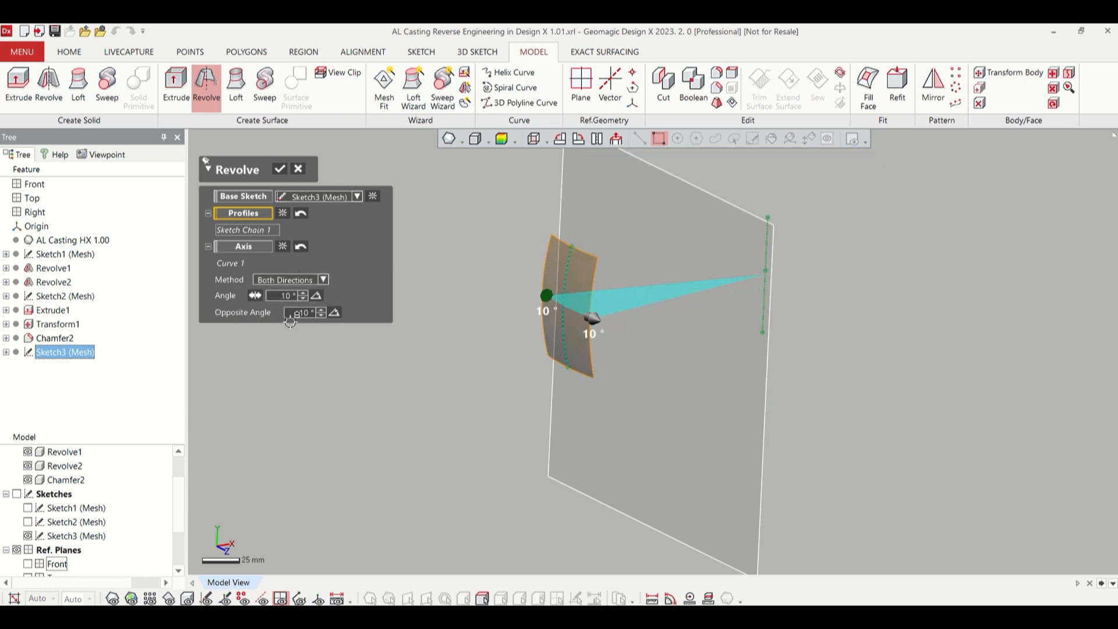
pyautogui.moveTo(389, 403)
pyautogui.mouseDown(button='right')
pyautogui.moveTo(479, 402)
pyautogui.moveTo(376, 405)
pyautogui.mouseUp(button='right')
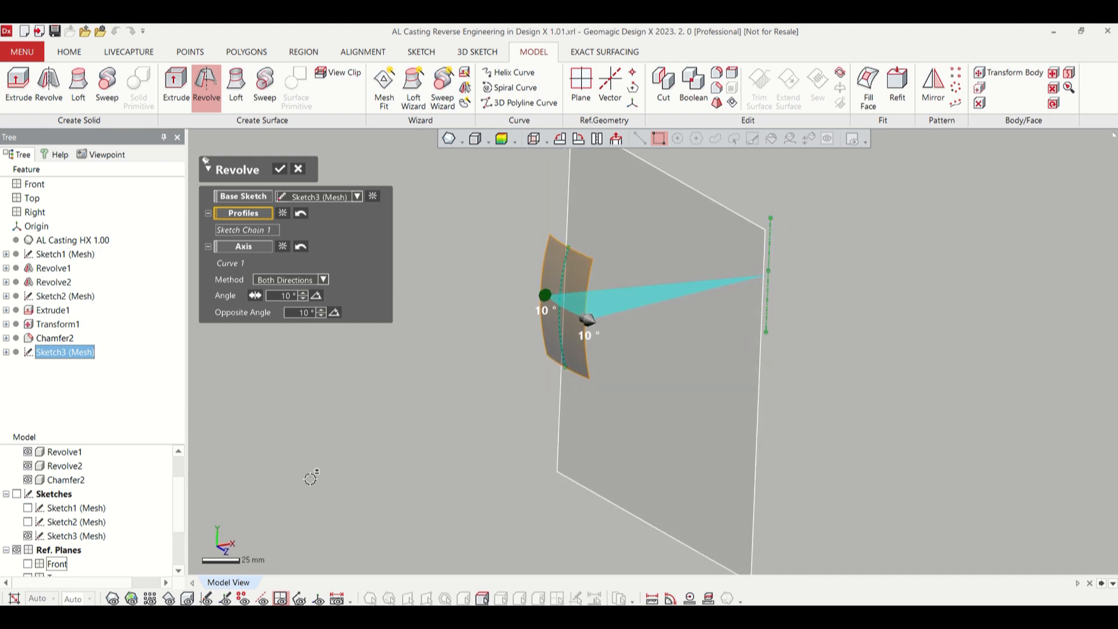
pyautogui.click(187, 599)
pyautogui.moveTo(381, 444); pyautogui.dragTo(523, 414, button='right')
pyautogui.moveTo(605, 361)
pyautogui.mouseDown(button='right')
pyautogui.moveTo(577, 389)
pyautogui.moveTo(854, 380)
pyautogui.moveTo(510, 400)
pyautogui.mouseUp(button='right')
pyautogui.click(279, 169)
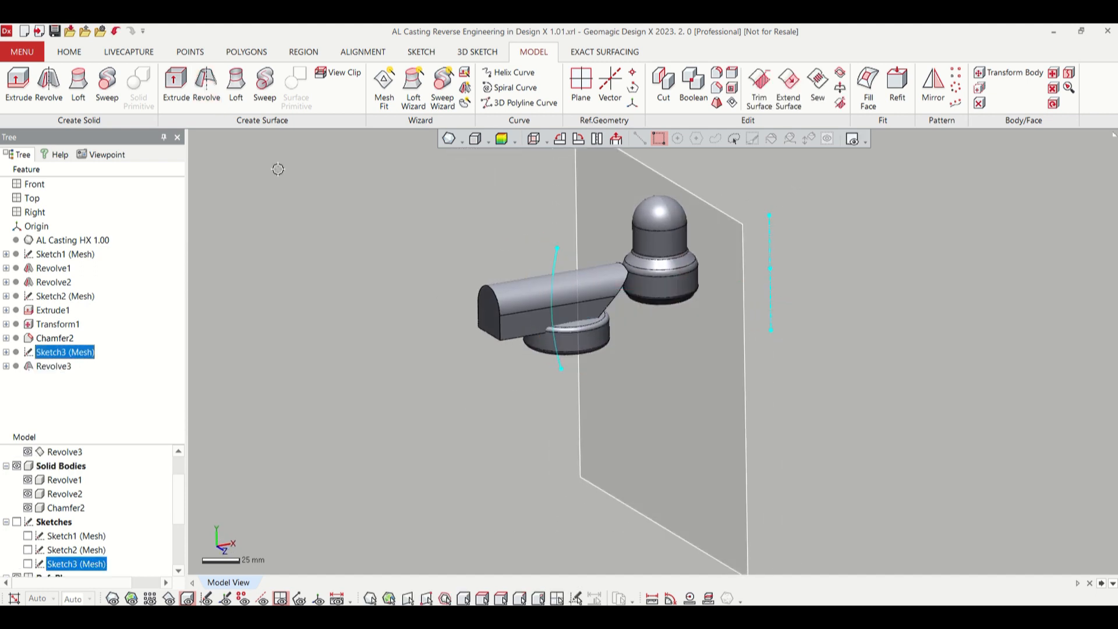
# - Display the surface bodies alongside the solids and hide the reference planes
pyautogui.click(168, 598)
pyautogui.moveTo(458, 411); pyautogui.dragTo(469, 412, button='right')
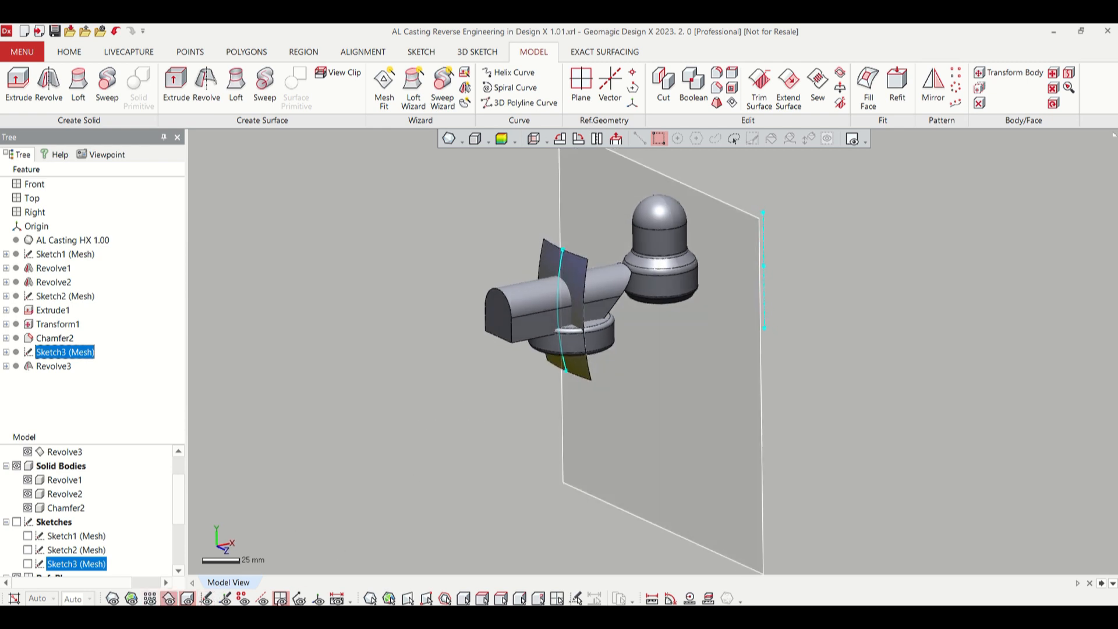
pyautogui.click(280, 602)
pyautogui.click(327, 470)
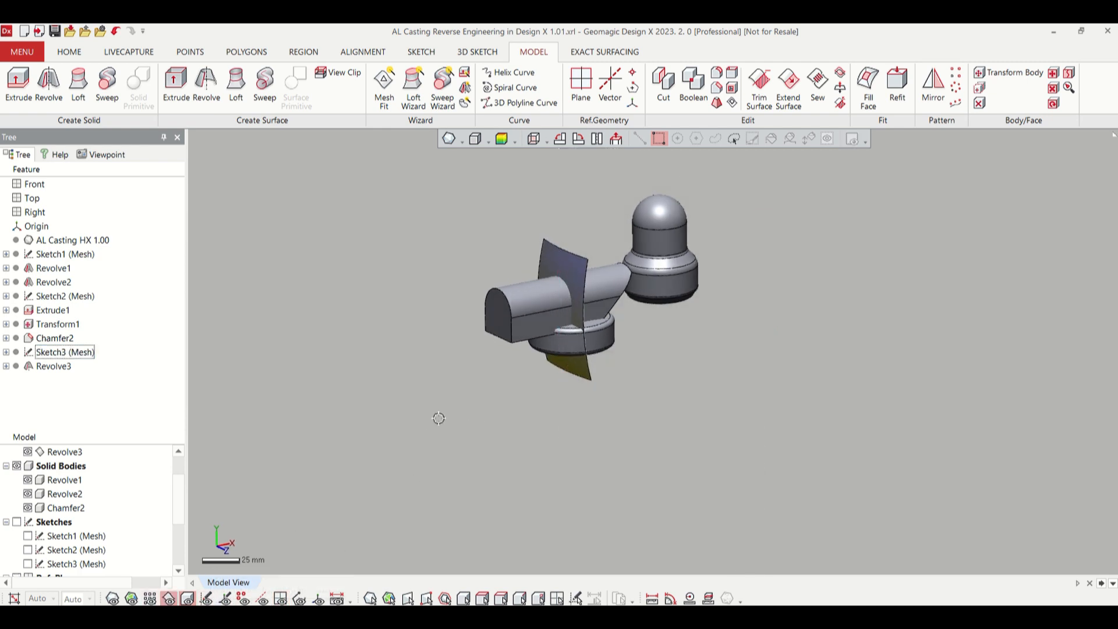
# - Cut the arm solid with the revolved surface using a Boolean Cut, removing the portion beyond the curved end face
pyautogui.click(701, 103)
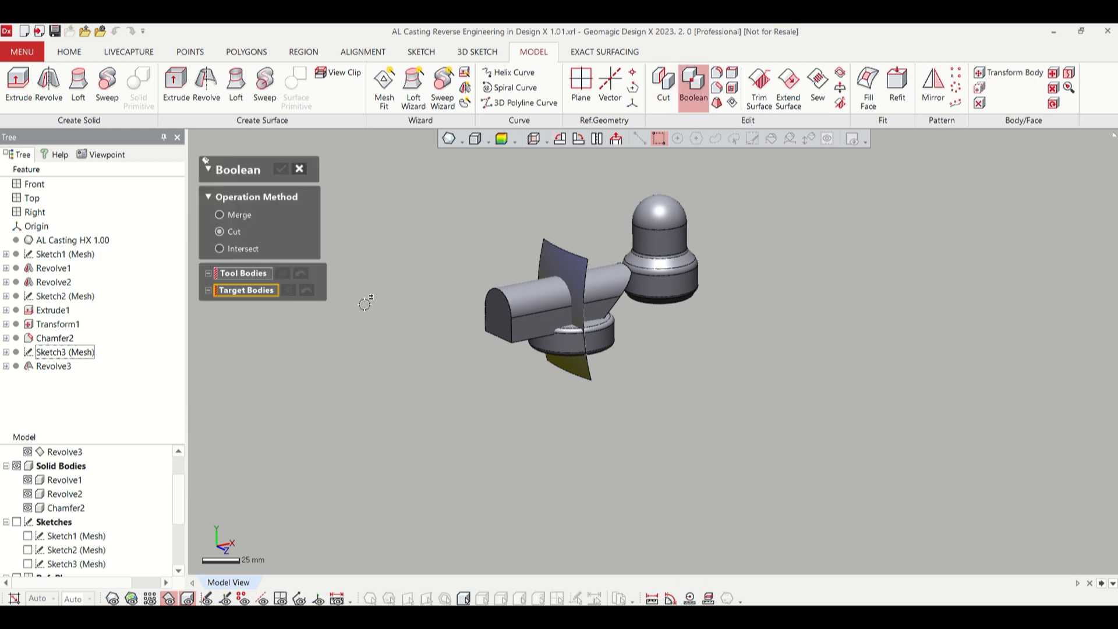
pyautogui.click(505, 296)
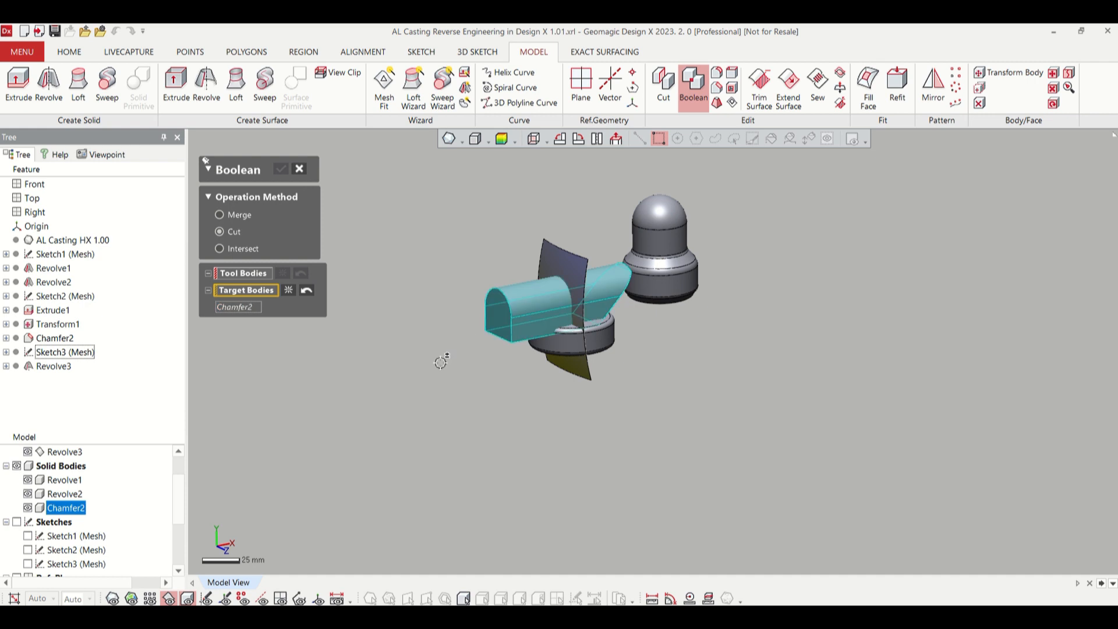
pyautogui.click(236, 275)
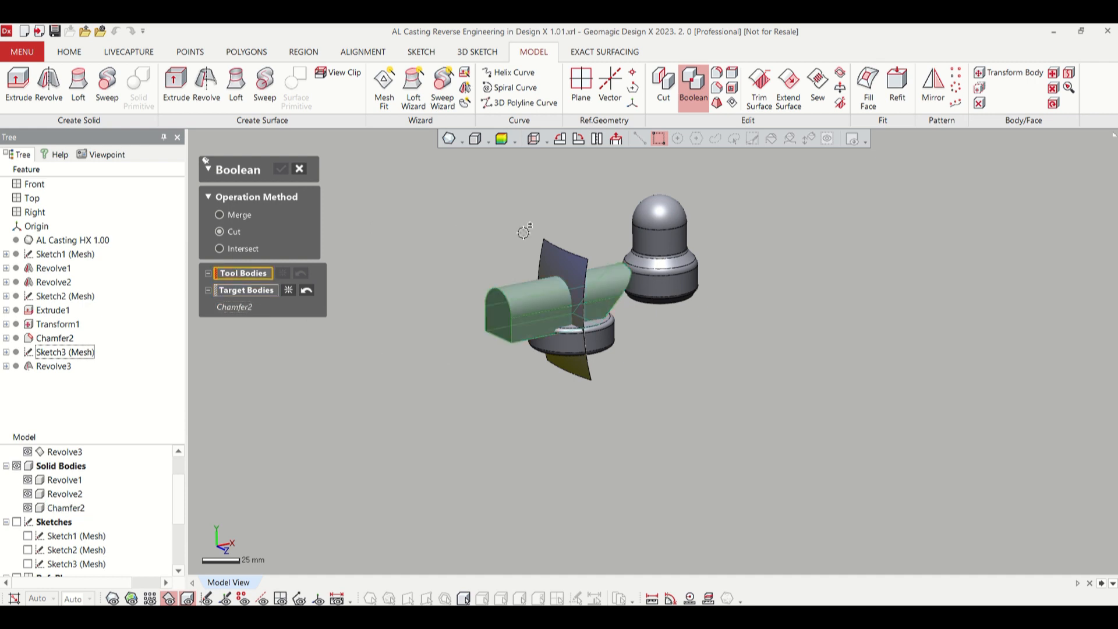
pyautogui.click(549, 249)
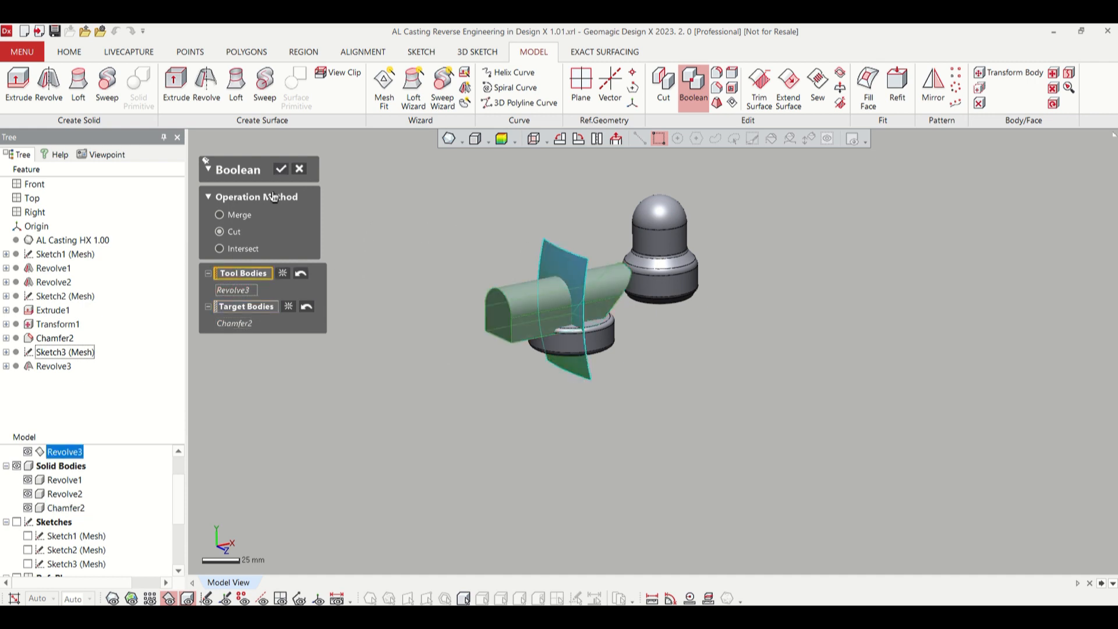
pyautogui.click(281, 170)
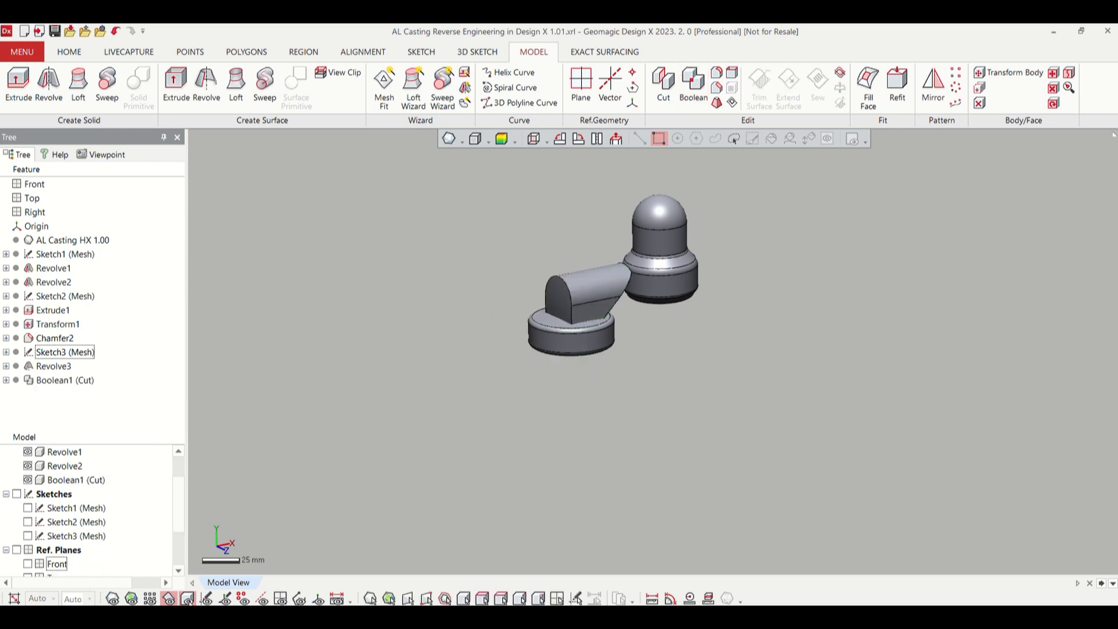
# - Overlay the scan mesh to compare it with the cut arm end, and inspect the mesh with the solid bodies hidden
pyautogui.moveTo(469, 332); pyautogui.dragTo(339, 282, button='right')
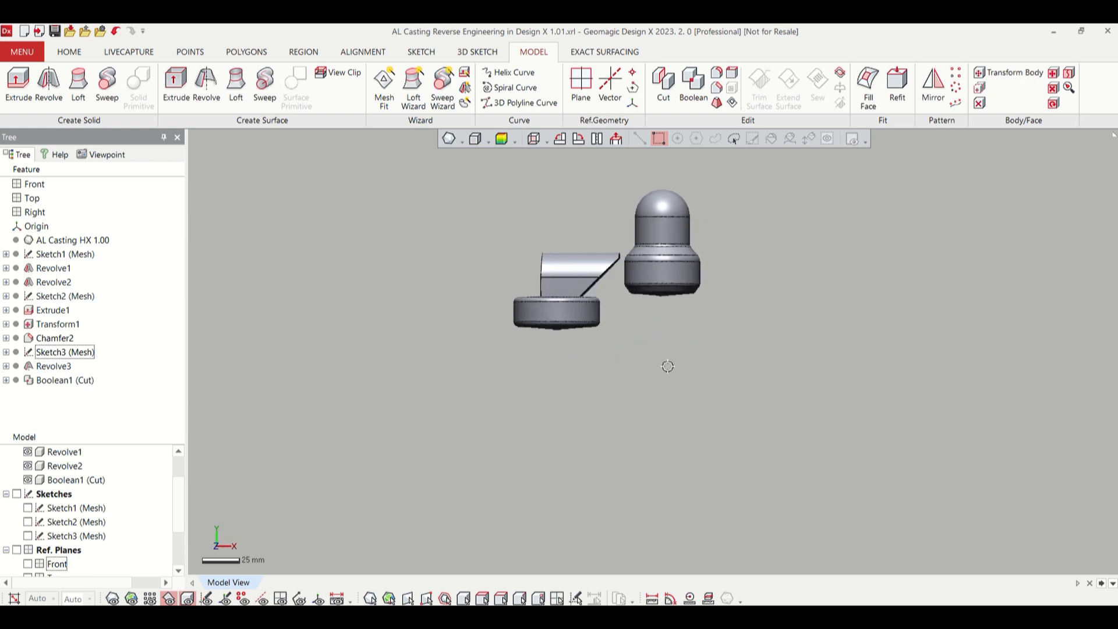
pyautogui.moveTo(667, 367); pyautogui.dragTo(525, 443, button='right')
pyautogui.click(113, 600)
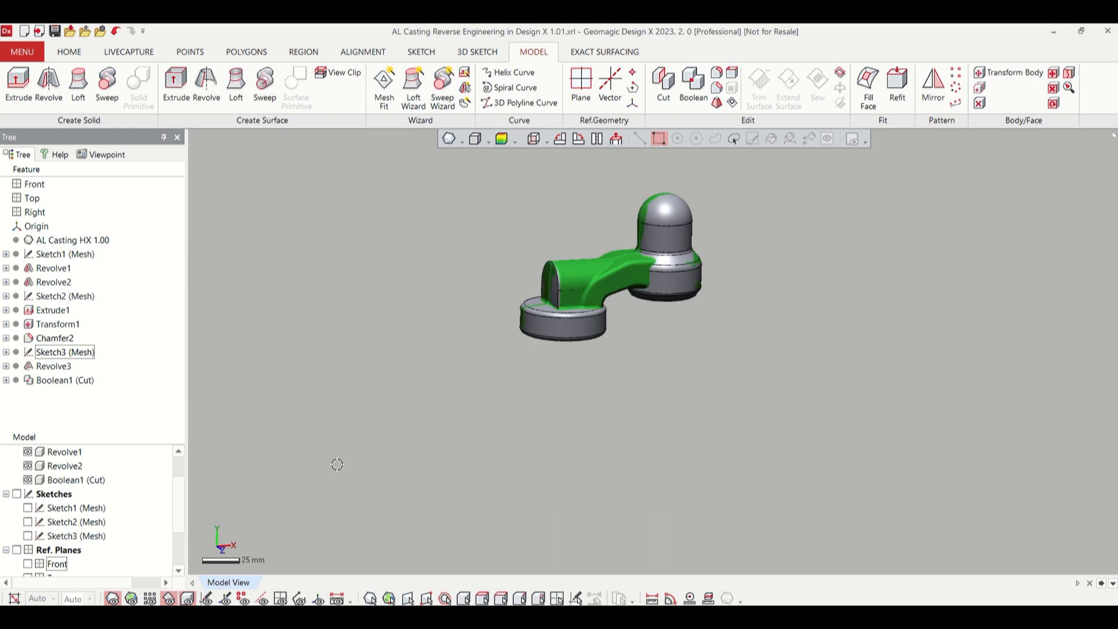
pyautogui.moveTo(337, 464); pyautogui.dragTo(484, 445, button='right')
pyautogui.scroll(5, 645, 330)
pyautogui.moveTo(645, 331); pyautogui.dragTo(512, 407, button='right')
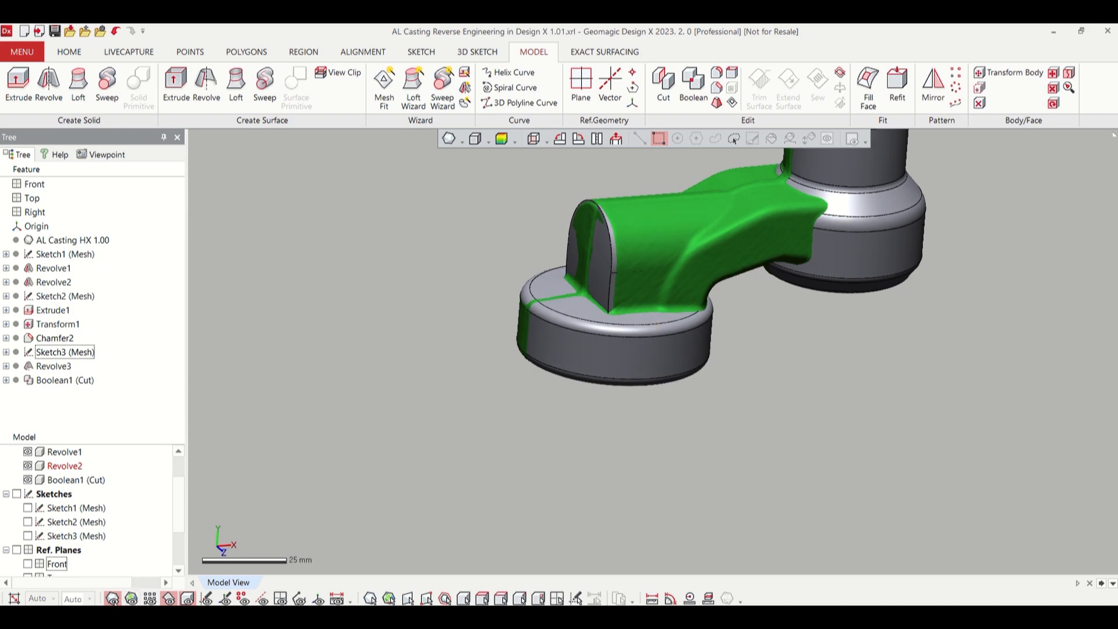
pyautogui.click(187, 599)
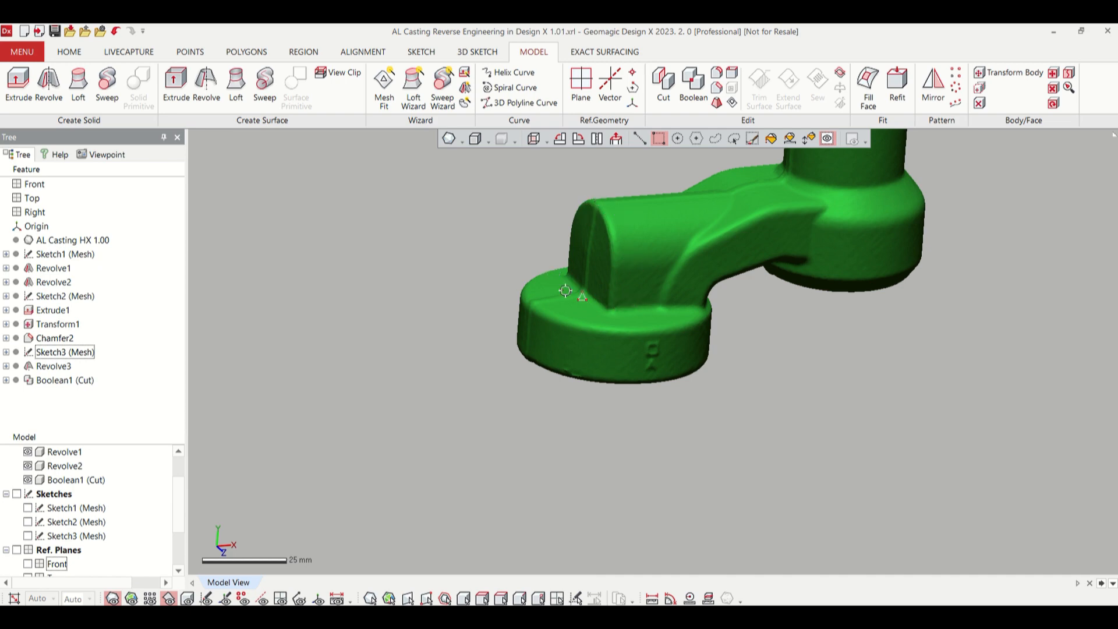
pyautogui.moveTo(641, 322); pyautogui.dragTo(618, 203, button='right')
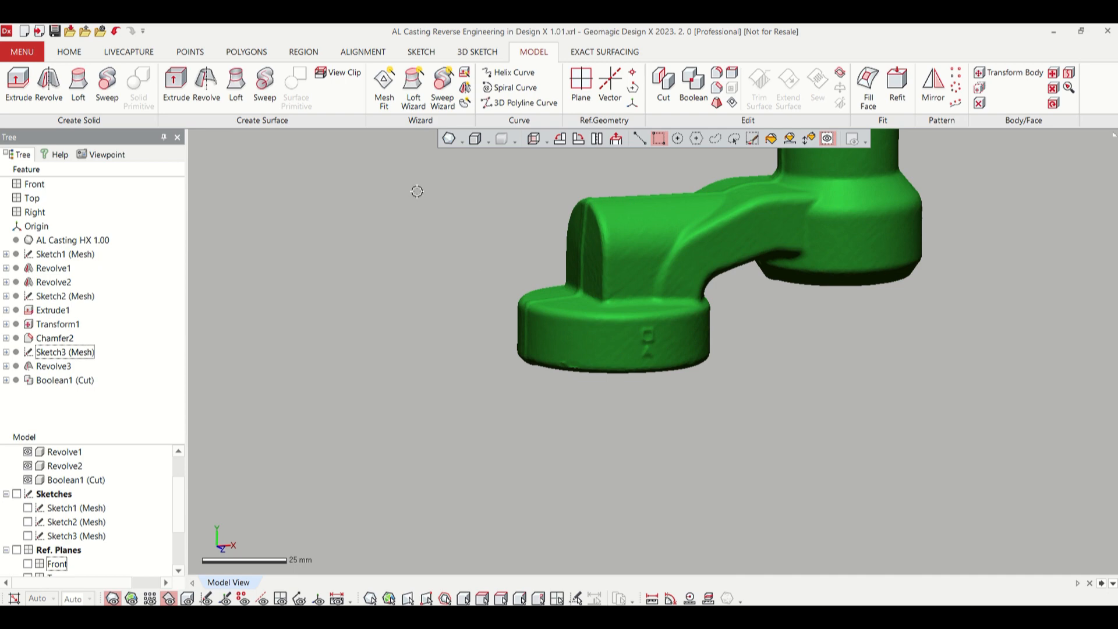
# - Start a planar mesh sketch on the Top plane with a 0 mm section offset and hide the scan mesh
pyautogui.click(421, 52)
pyautogui.click(21, 85)
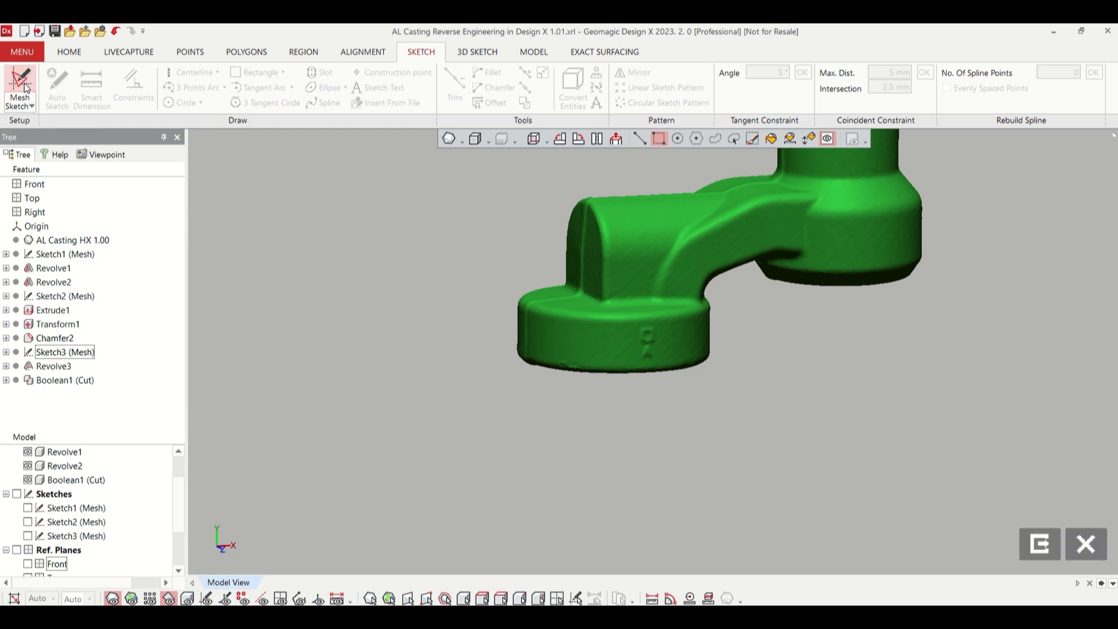
pyautogui.scroll(-1, 97, 492)
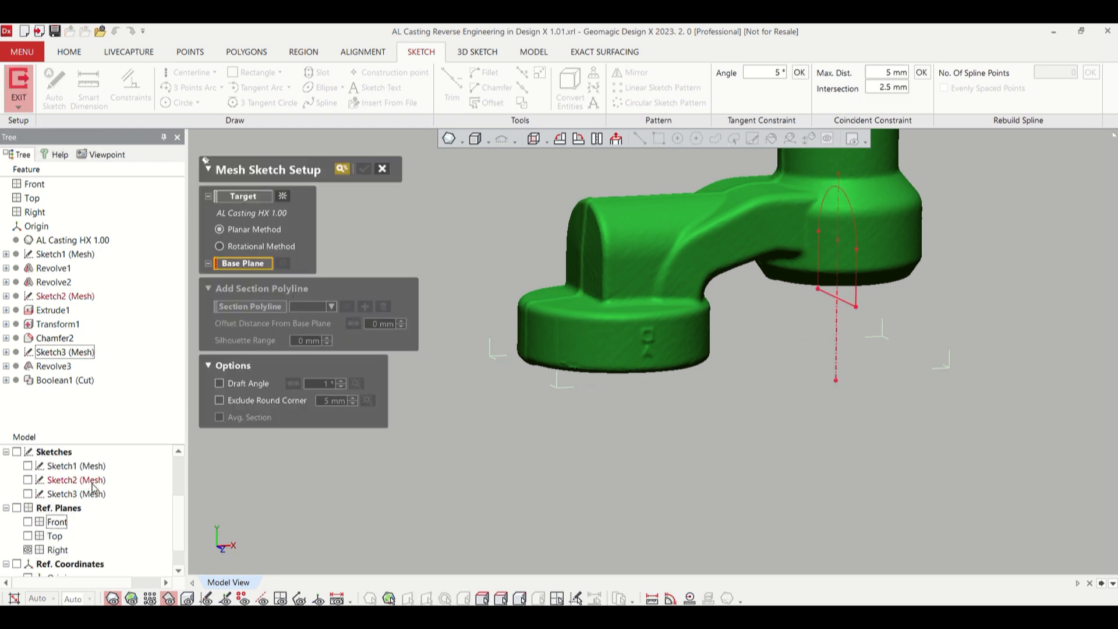
pyautogui.click(55, 537)
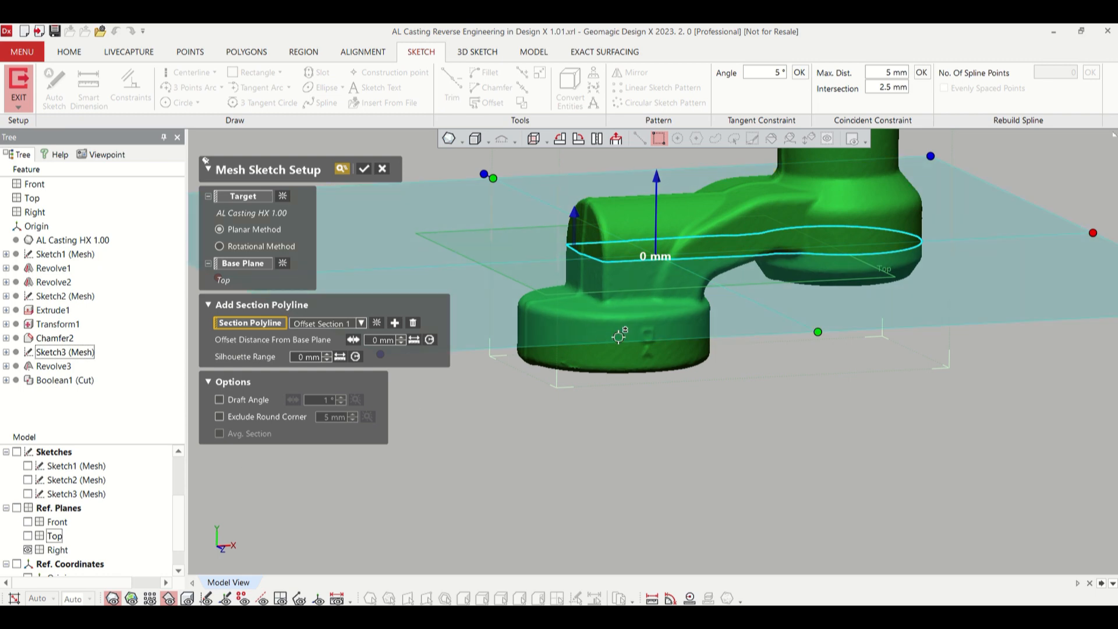
pyautogui.click(365, 171)
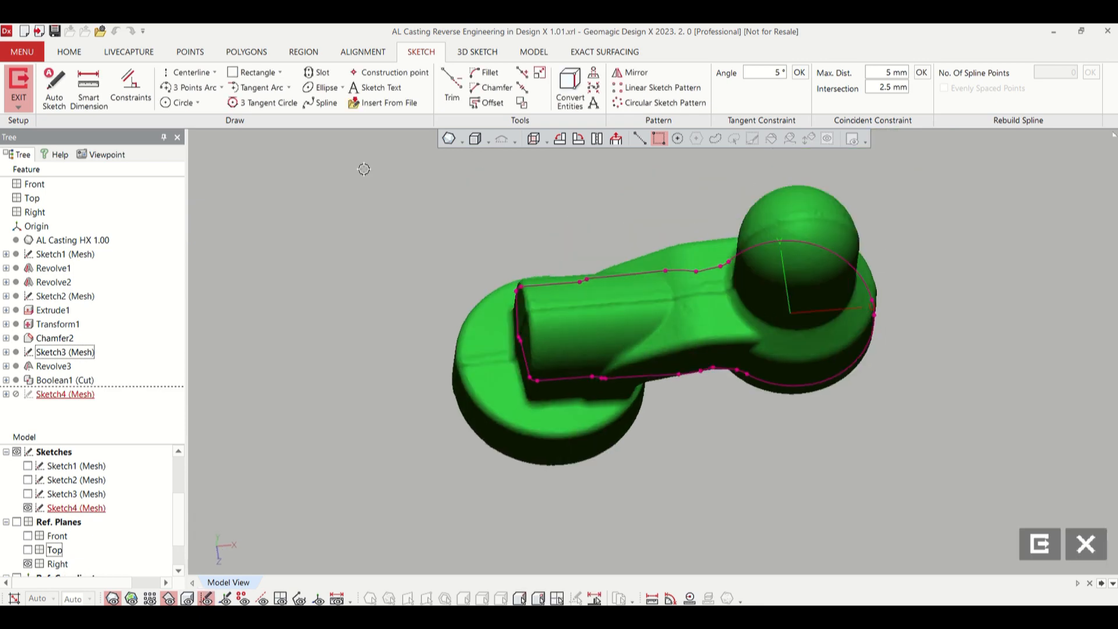
pyautogui.click(112, 598)
pyautogui.scroll(5, 477, 455)
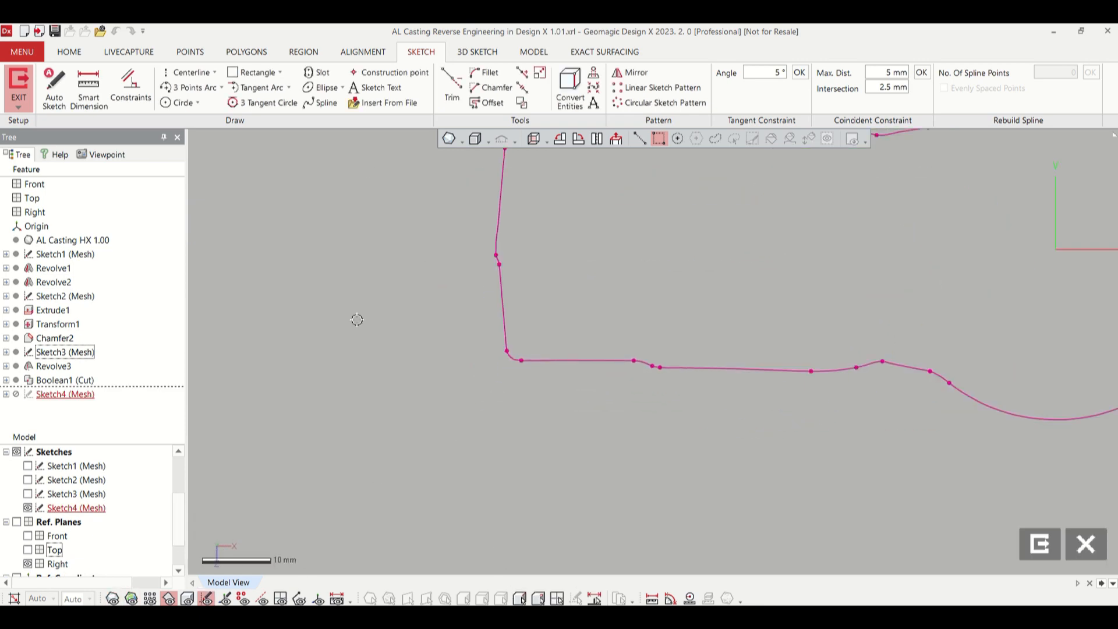
# - Fit a circle of about 1.88 mm radius to the section's rounded lower corner at the arm's end
pyautogui.click(175, 103)
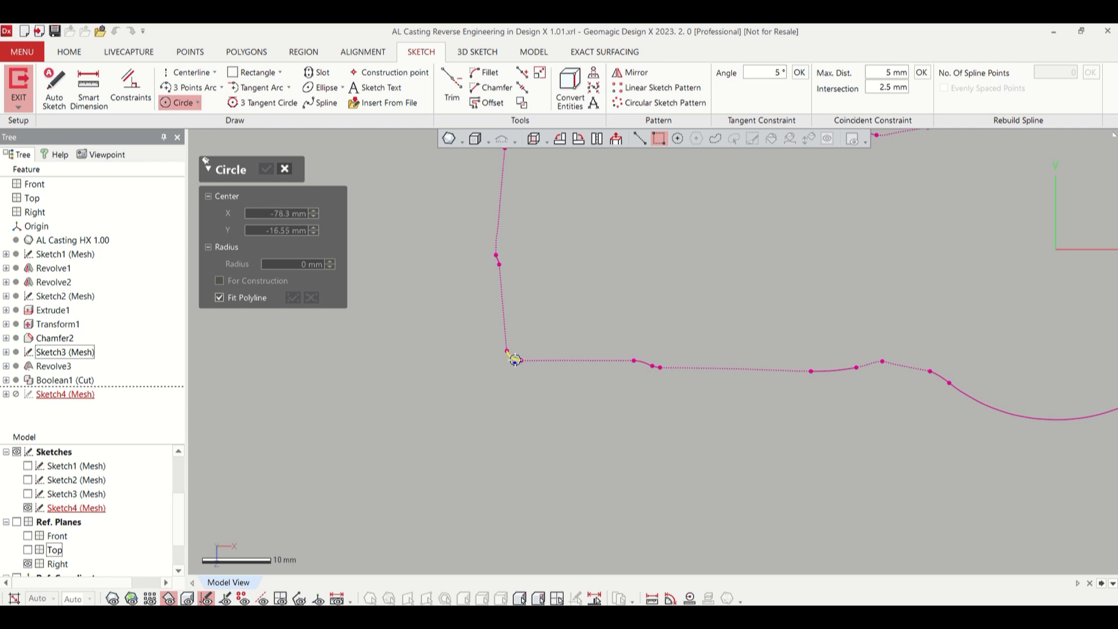
pyautogui.click(515, 359)
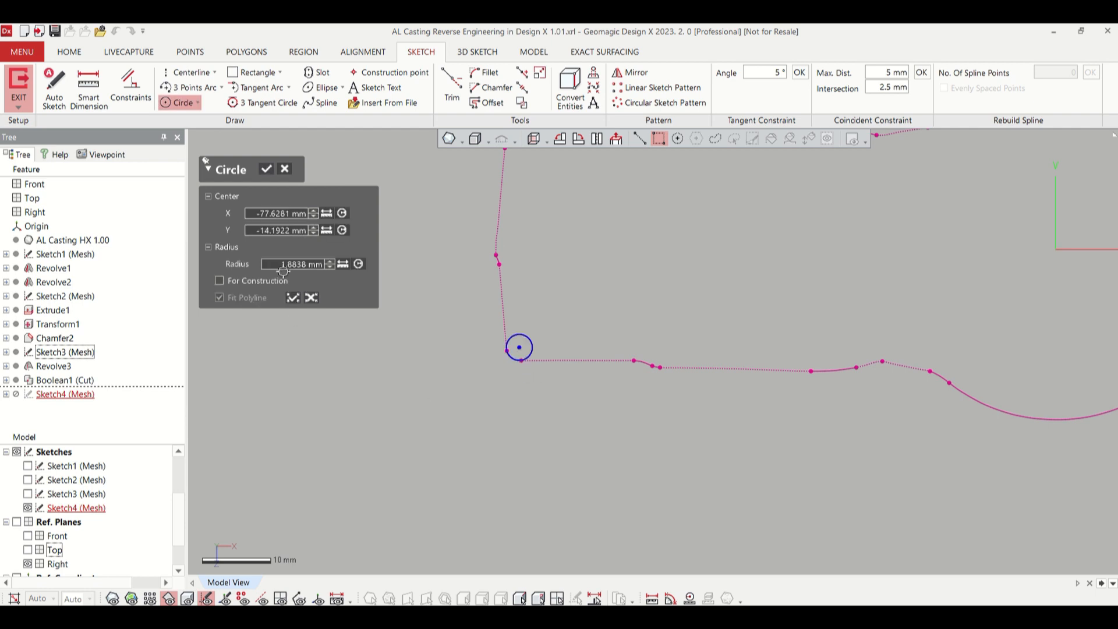
pyautogui.scroll(-3, 347, 335)
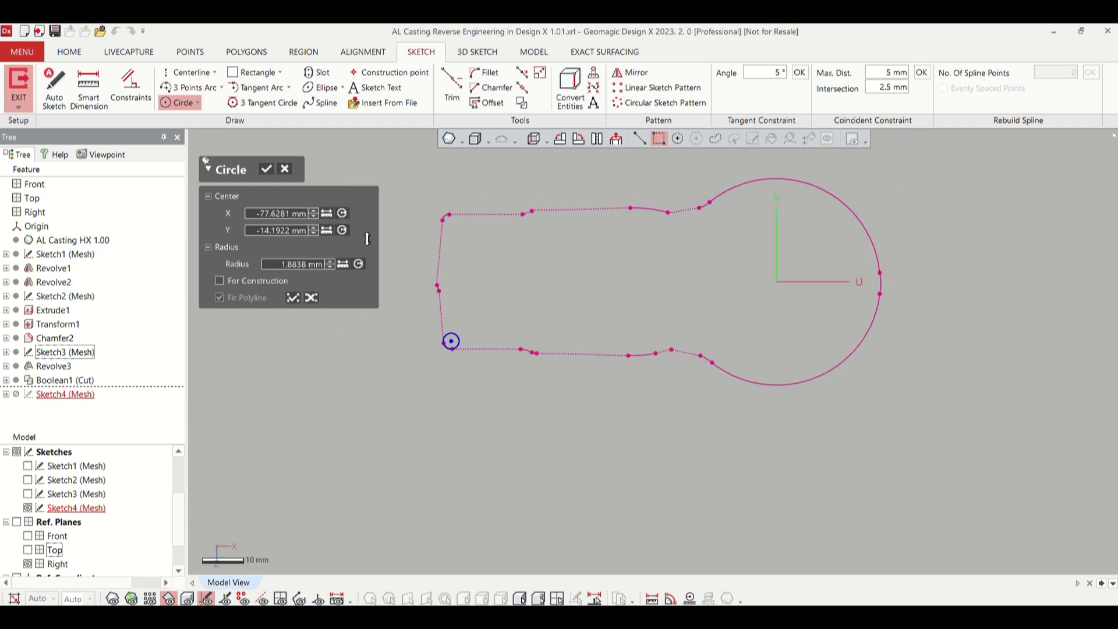
pyautogui.click(266, 173)
# - Fit a circle of about 1.49 mm radius to the section's rounded upper corner at the arm's end
pyautogui.scroll(4, 407, 179)
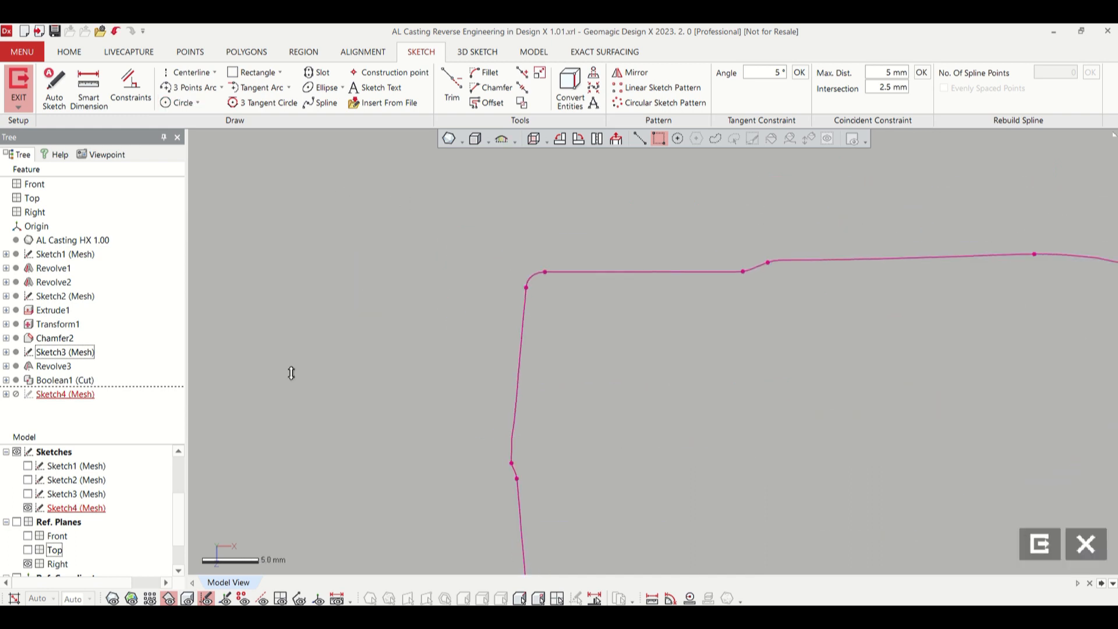
pyautogui.click(172, 104)
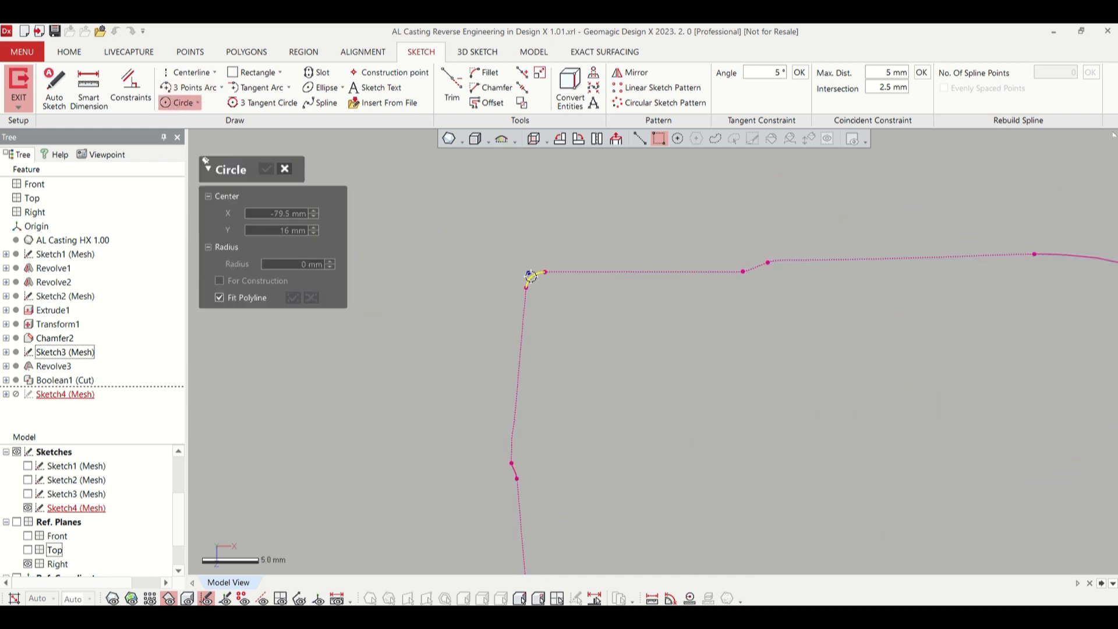
pyautogui.click(529, 273)
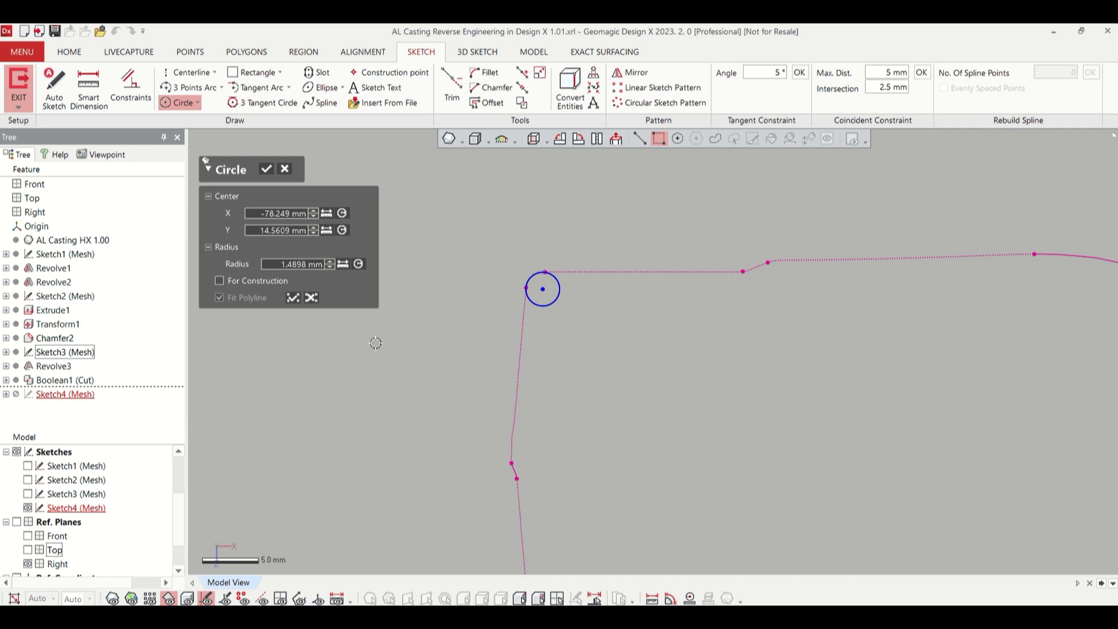
pyautogui.click(267, 169)
# - Finish the mesh sketch and display the solid bodies again
pyautogui.scroll(-5, 417, 297)
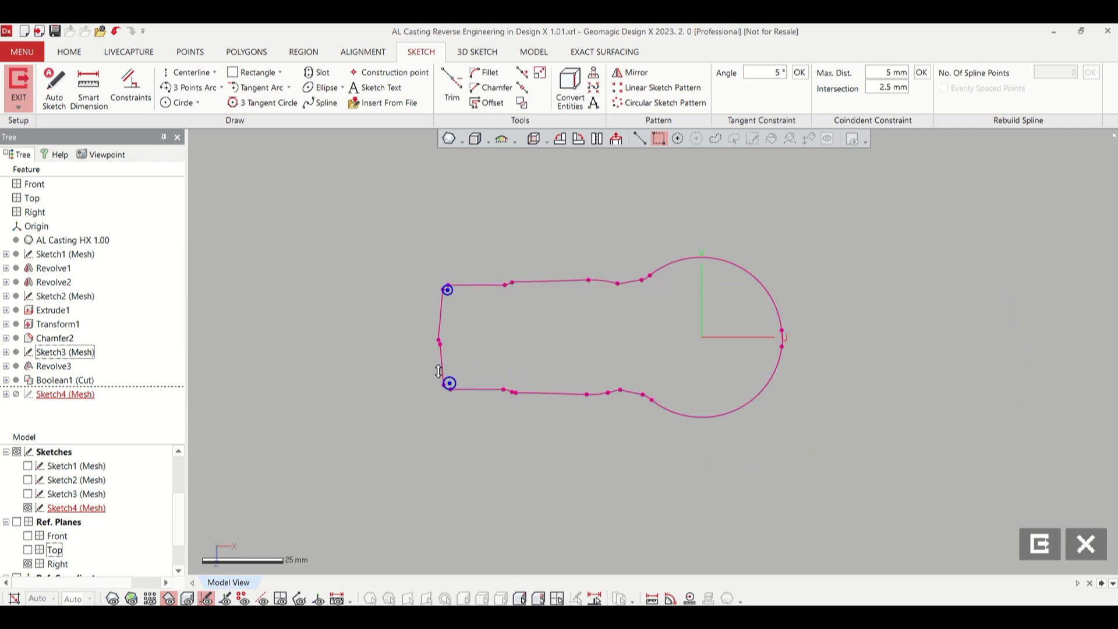
pyautogui.click(1036, 545)
pyautogui.moveTo(741, 484)
pyautogui.mouseDown(button='right')
pyautogui.moveTo(778, 382)
pyautogui.moveTo(495, 282)
pyautogui.moveTo(512, 212)
pyautogui.mouseUp(button='right')
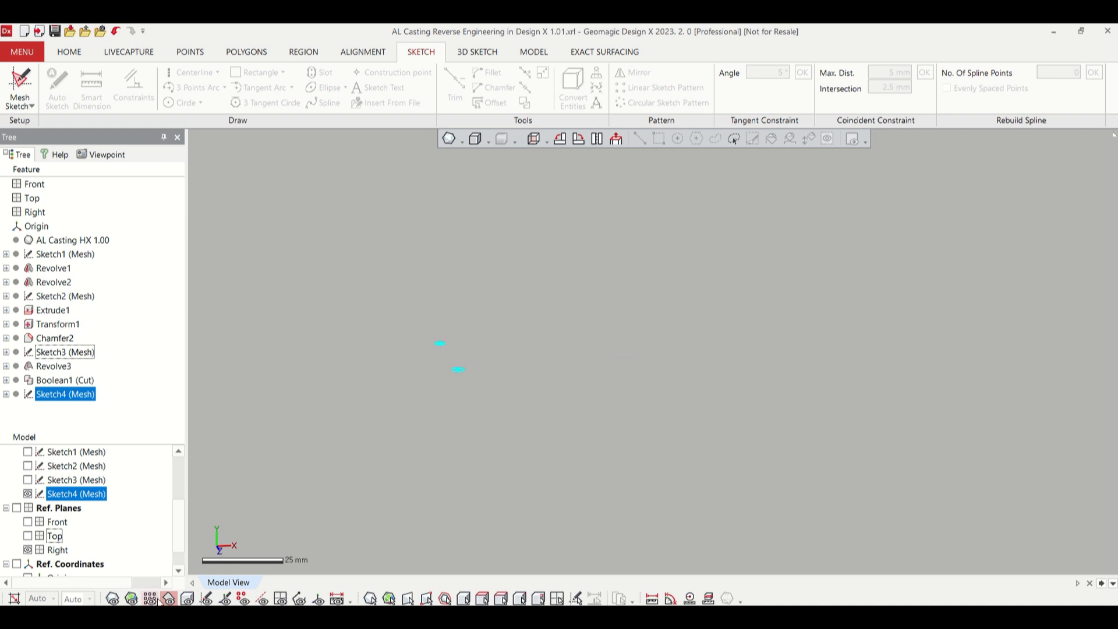
pyautogui.click(187, 599)
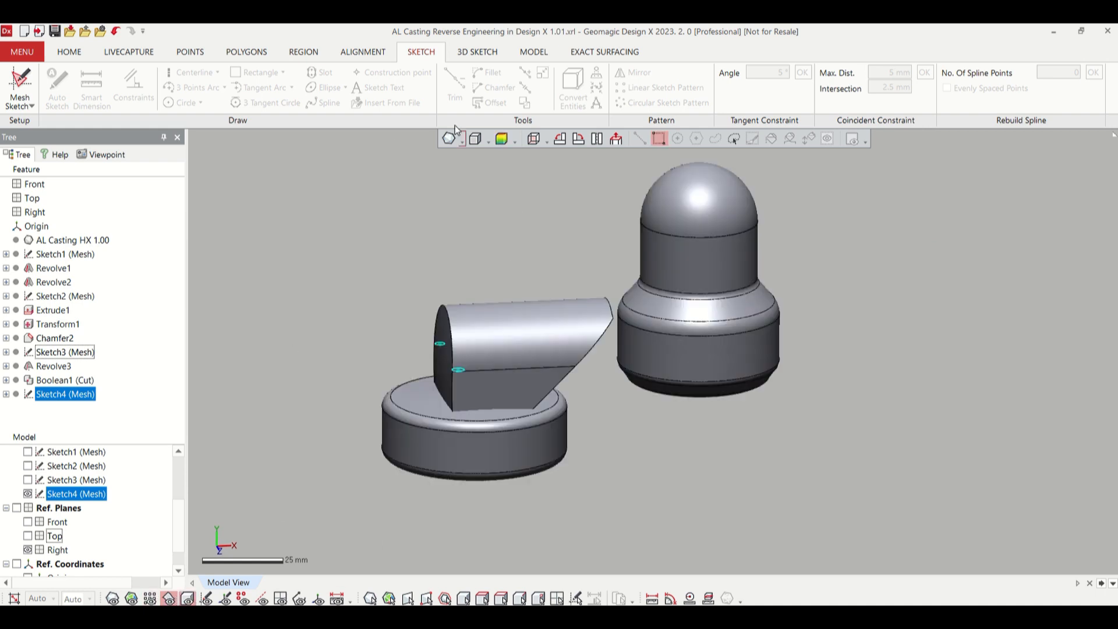
# - Apply a 1.75 mm constant fillet to the edge around the arm's end face
pyautogui.click(527, 53)
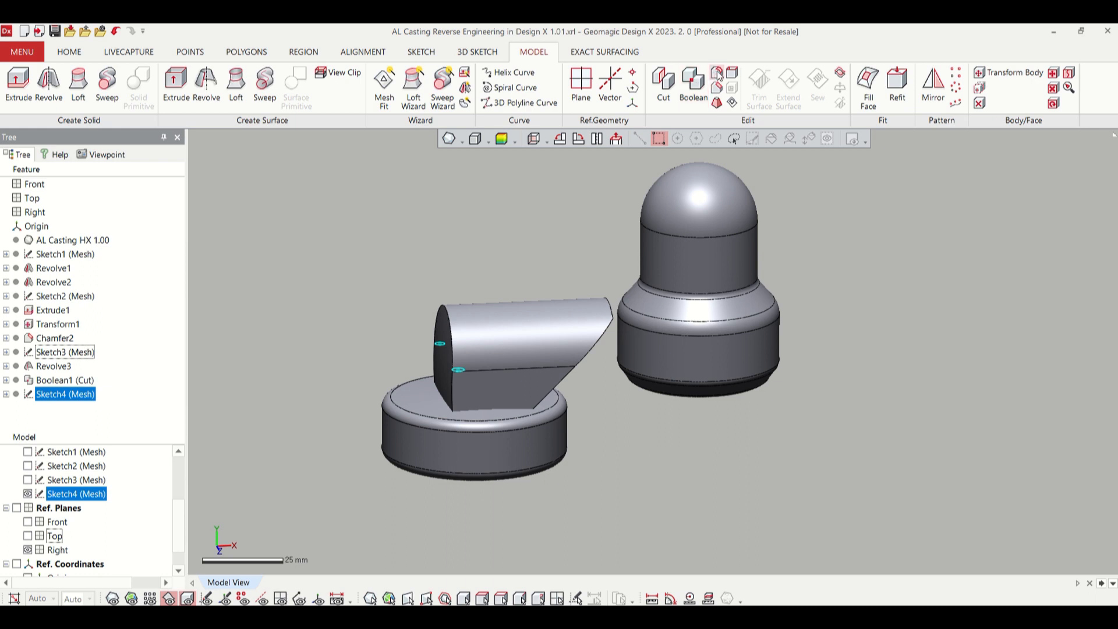
pyautogui.click(717, 72)
pyautogui.click(373, 290)
pyautogui.write('1')
pyautogui.press('Return')
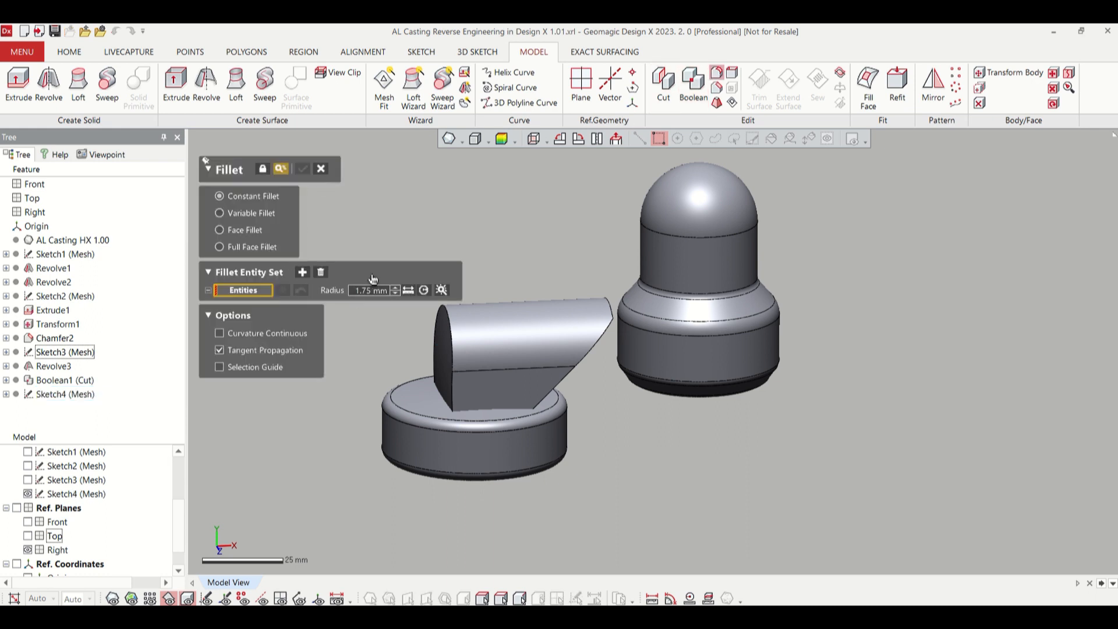
pyautogui.click(452, 322)
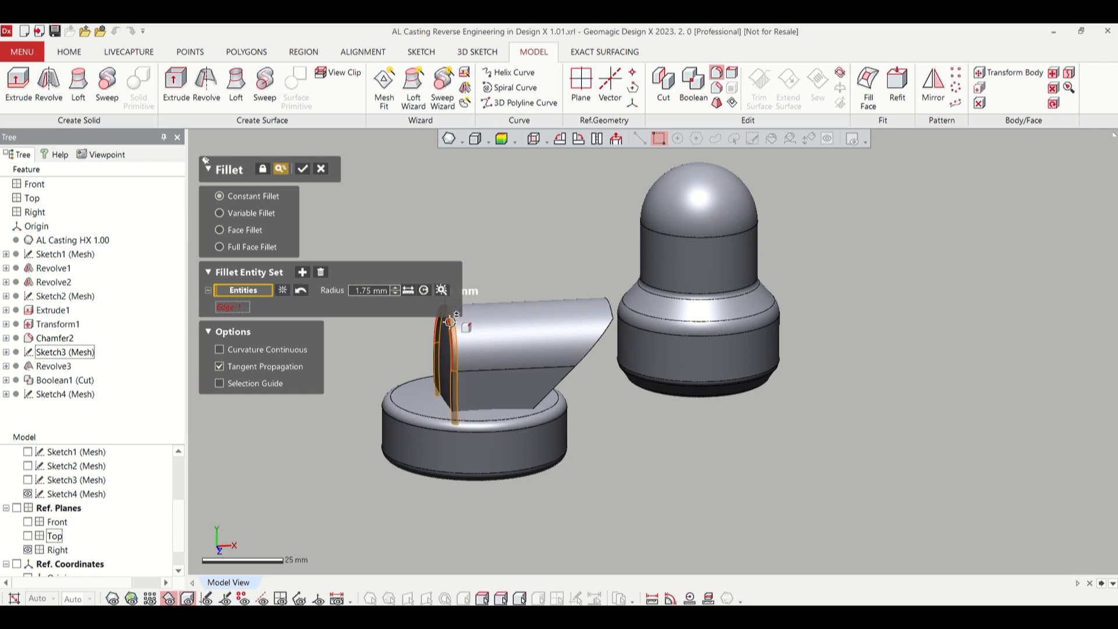
pyautogui.click(304, 171)
# - Overlay the scan mesh on the solid bodies to compare the filleted arm end, and hide the mesh again
pyautogui.click(113, 599)
pyautogui.moveTo(349, 449); pyautogui.dragTo(576, 416, button='right')
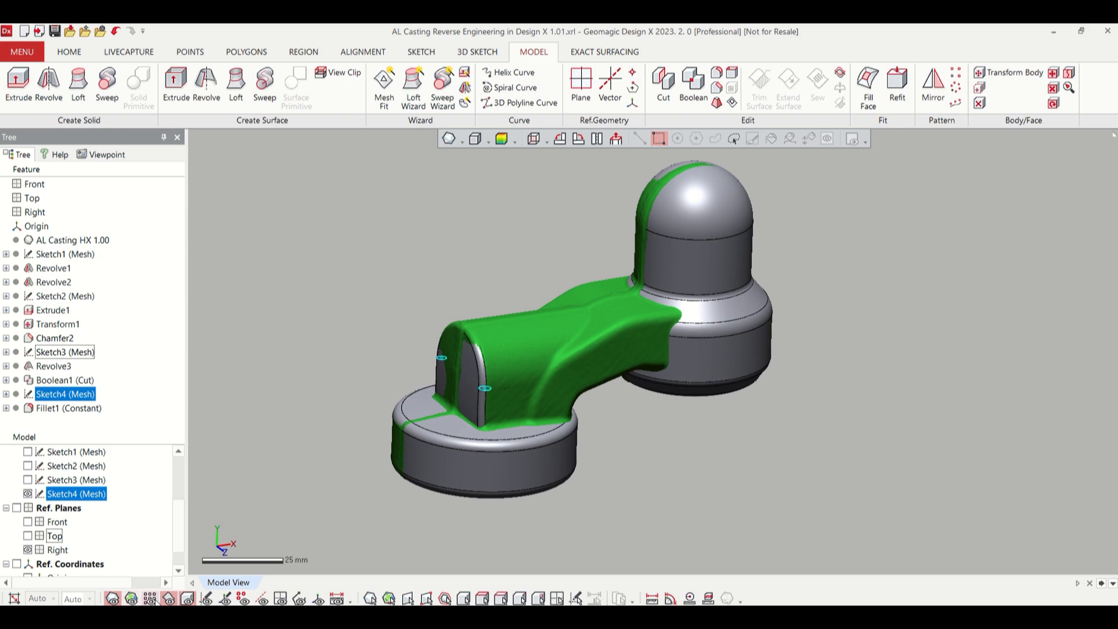
pyautogui.click(114, 599)
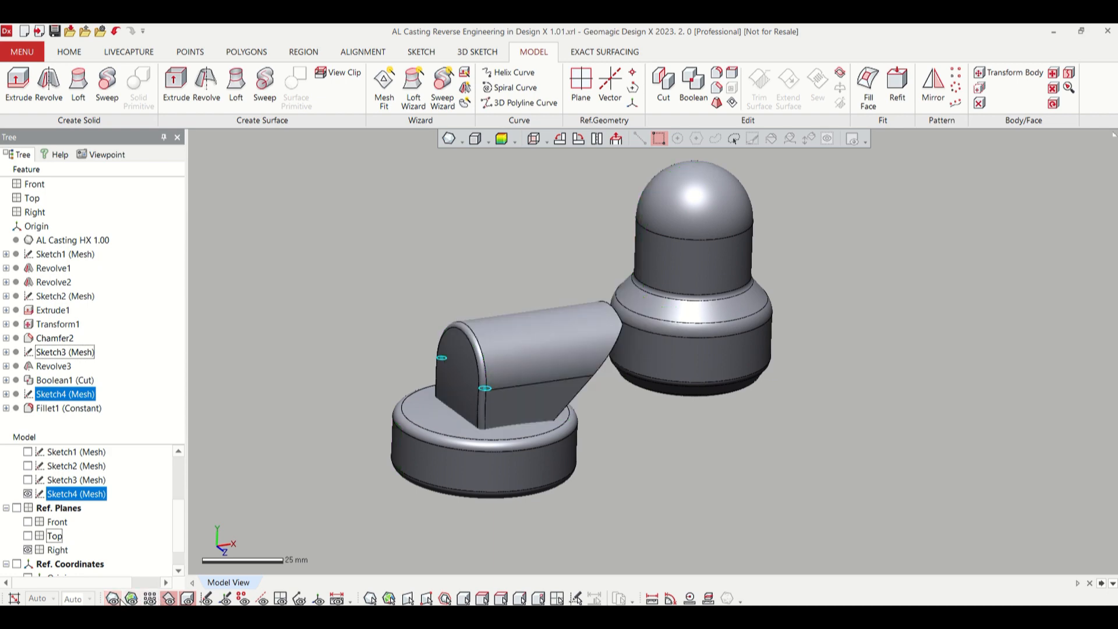
pyautogui.moveTo(364, 466)
pyautogui.mouseDown(button='right')
pyautogui.moveTo(483, 432)
pyautogui.moveTo(389, 469)
pyautogui.moveTo(366, 464)
pyautogui.mouseUp(button='right')
pyautogui.scroll(-3, 366, 464)
pyautogui.scroll(2, 365, 464)
pyautogui.moveTo(465, 439); pyautogui.dragTo(524, 248, button='right')
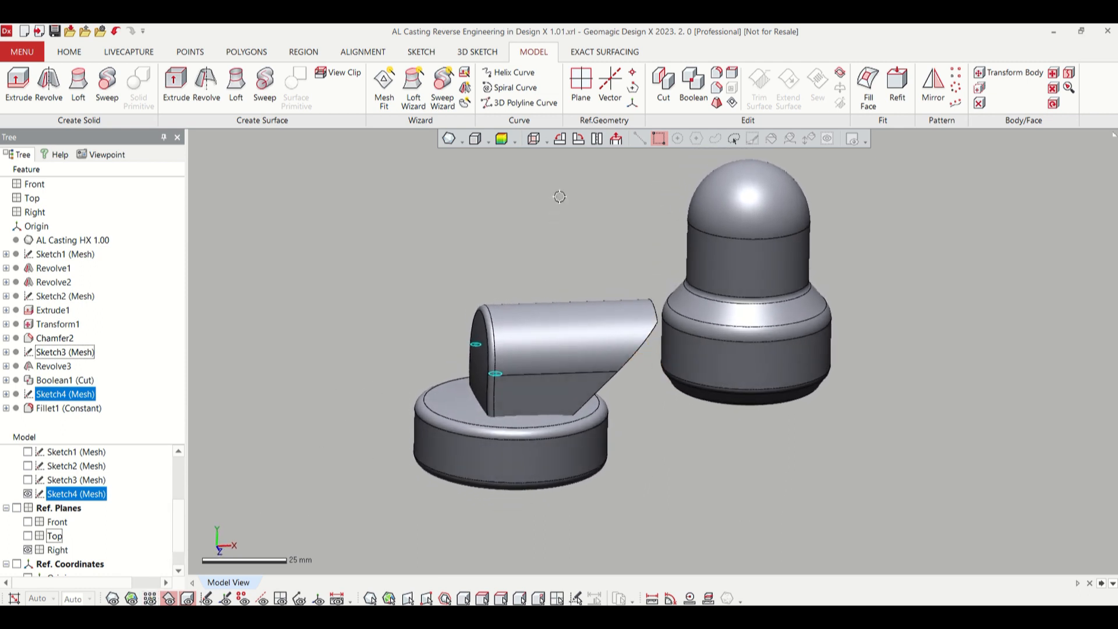
pyautogui.click(534, 141)
pyautogui.click(462, 232)
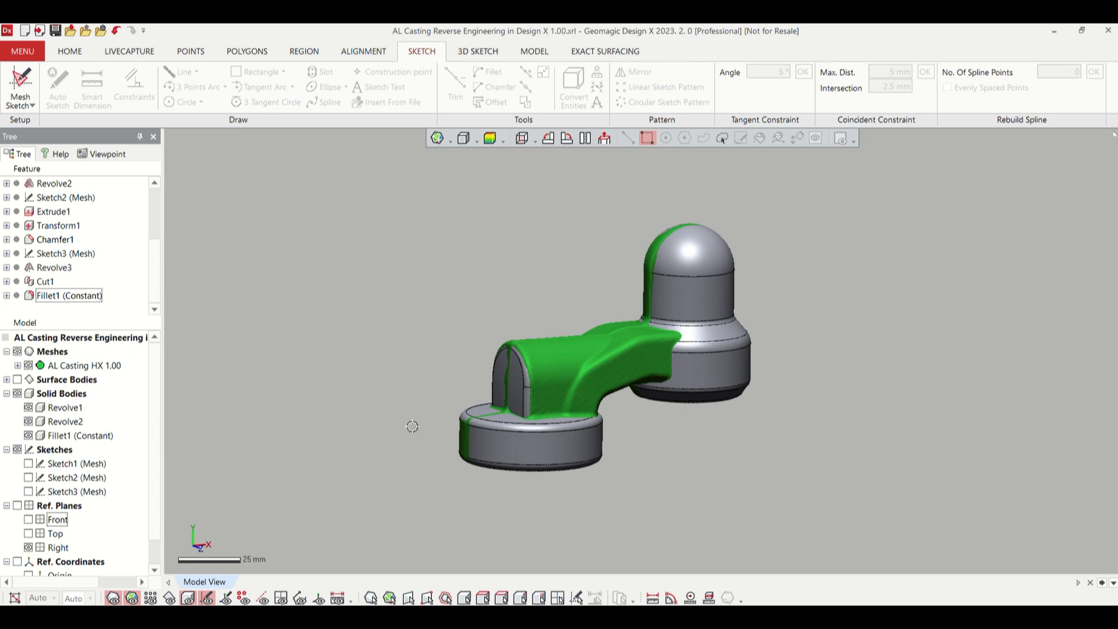
# - Display the reference planes, start a planar mesh sketch on the Right plane and hide the solid bodies
pyautogui.click(282, 598)
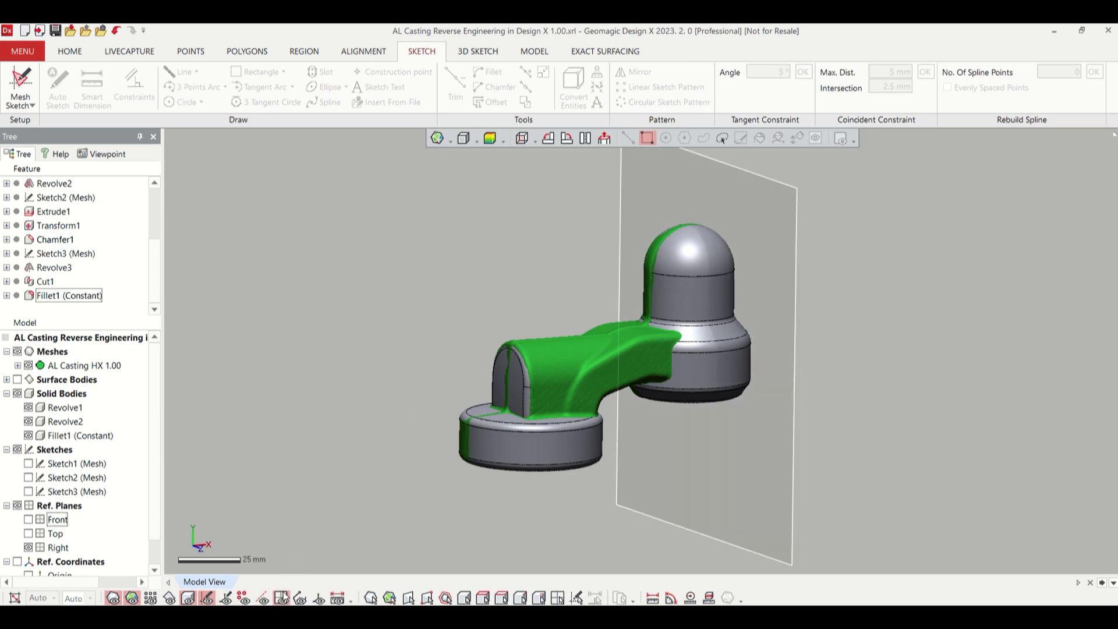
pyautogui.click(789, 474)
pyautogui.moveTo(788, 474); pyautogui.dragTo(687, 379, button='right')
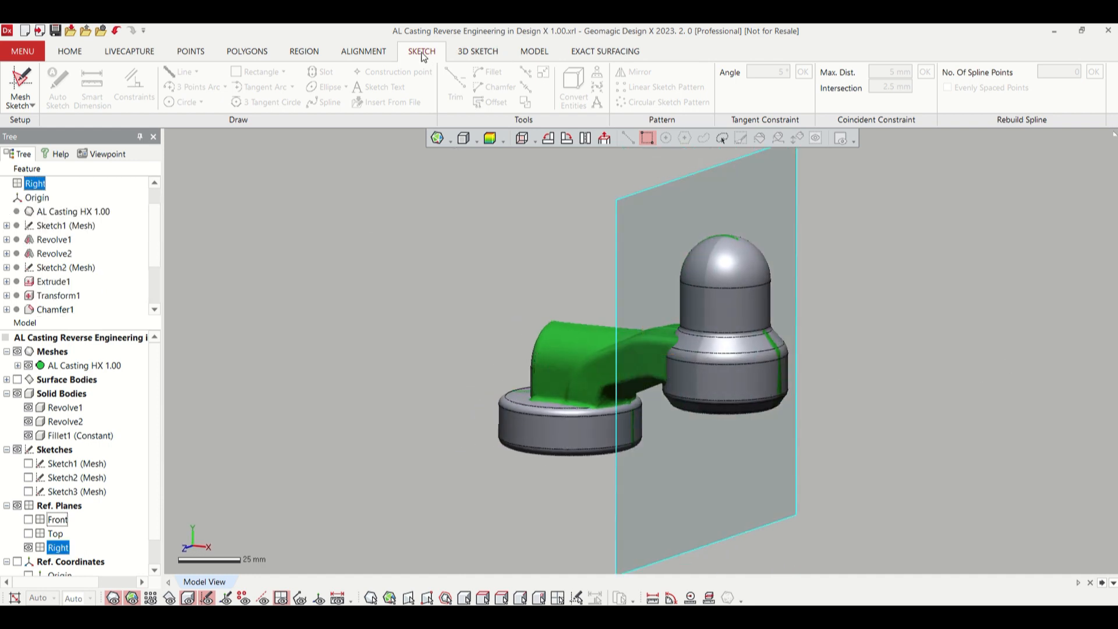
pyautogui.click(21, 81)
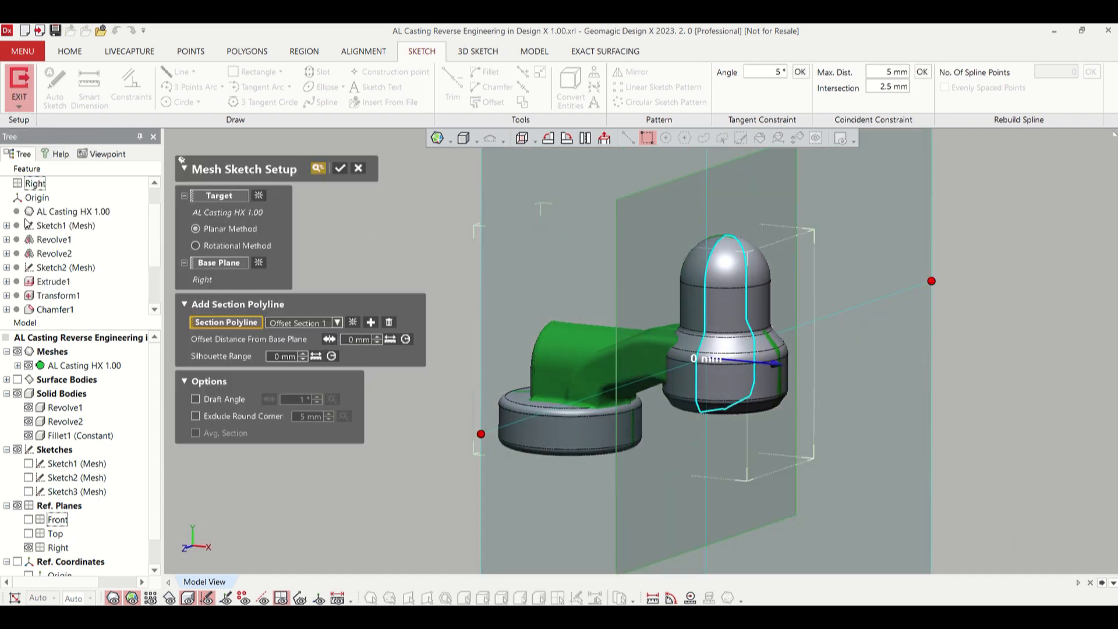
pyautogui.click(187, 598)
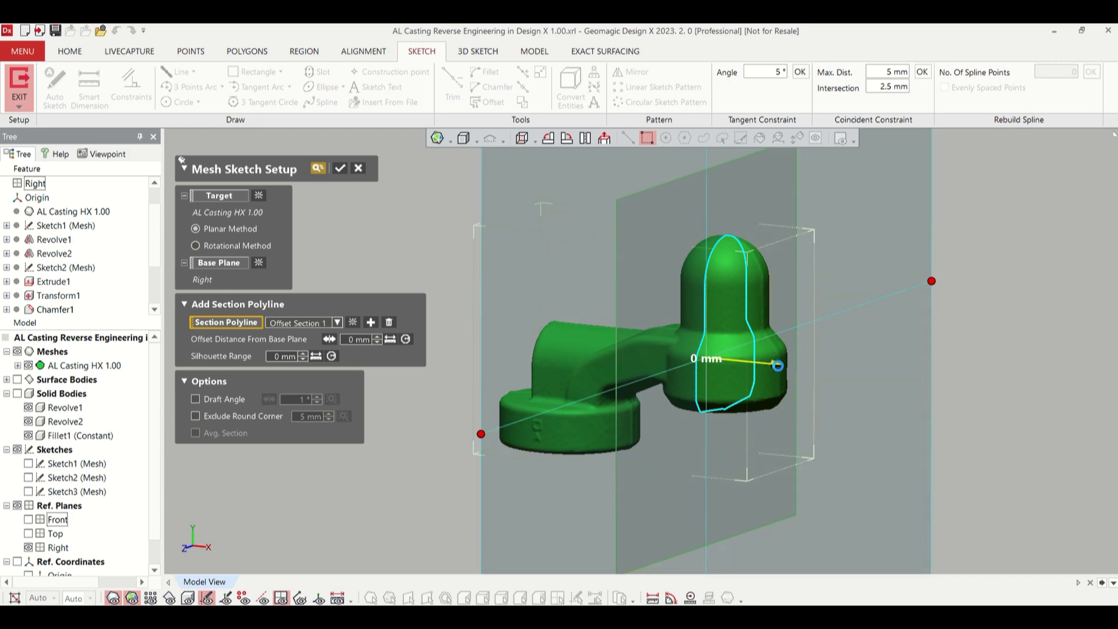
# - Offset the mesh section 27 mm from the Right plane so it cuts through the arm, and accept the sketch setup
pyautogui.moveTo(774, 364); pyautogui.dragTo(726, 356)
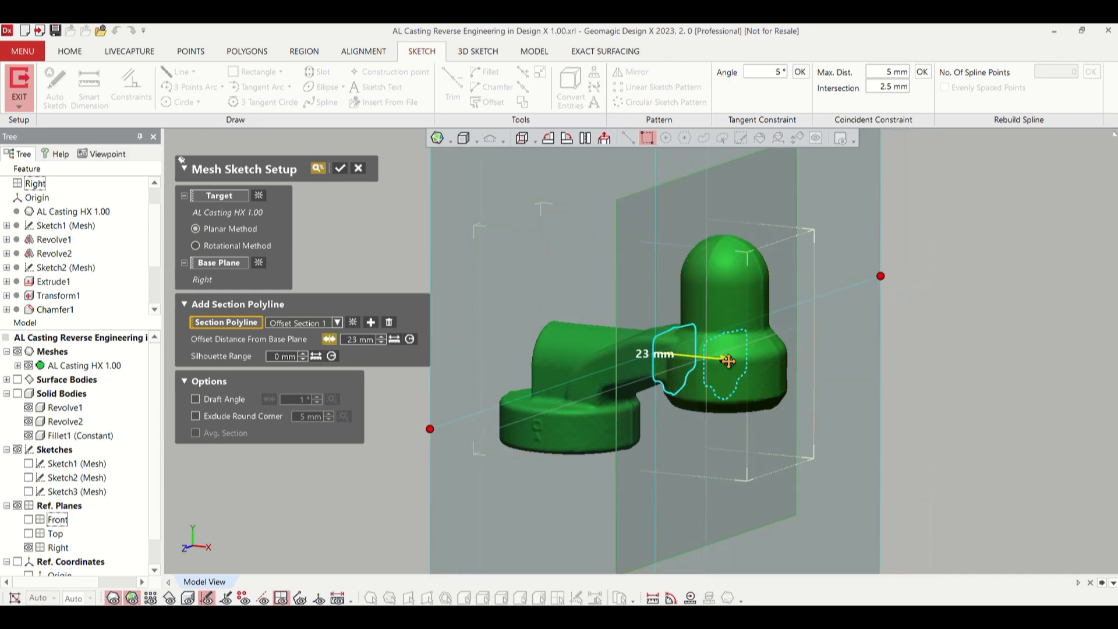
pyautogui.click(523, 140)
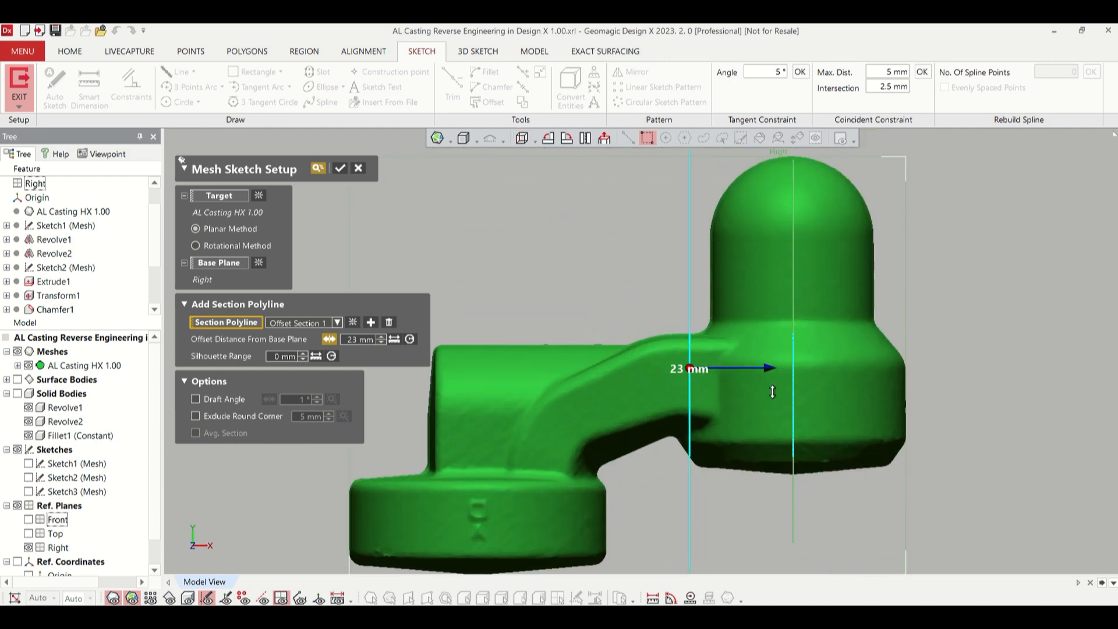
pyautogui.moveTo(795, 368); pyautogui.dragTo(758, 371)
pyautogui.scroll(4, 618, 314)
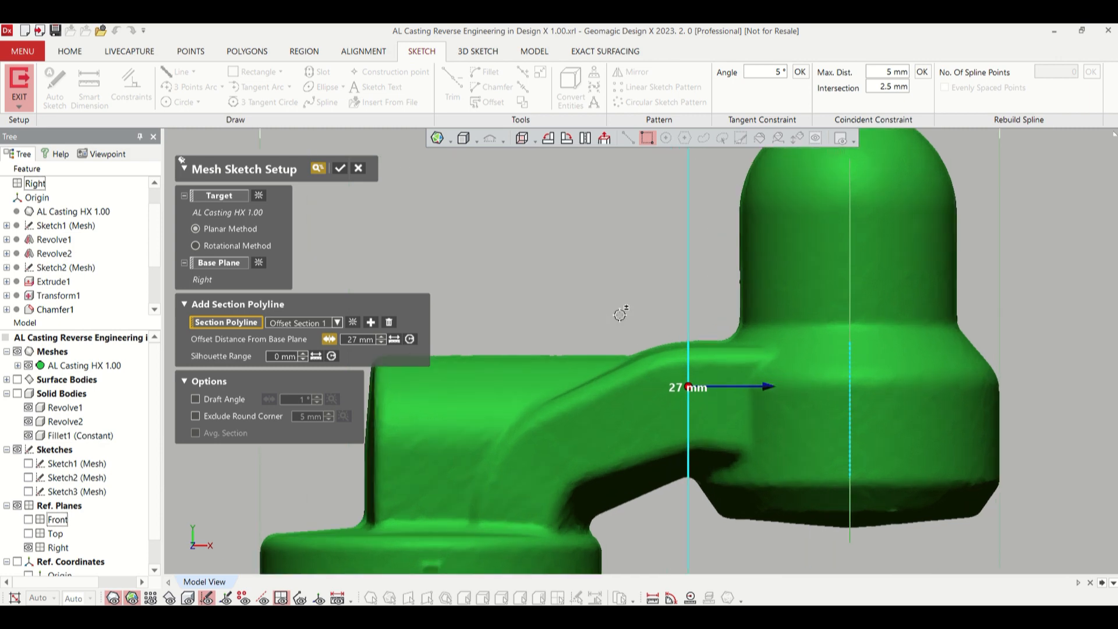
pyautogui.scroll(-2, 589, 386)
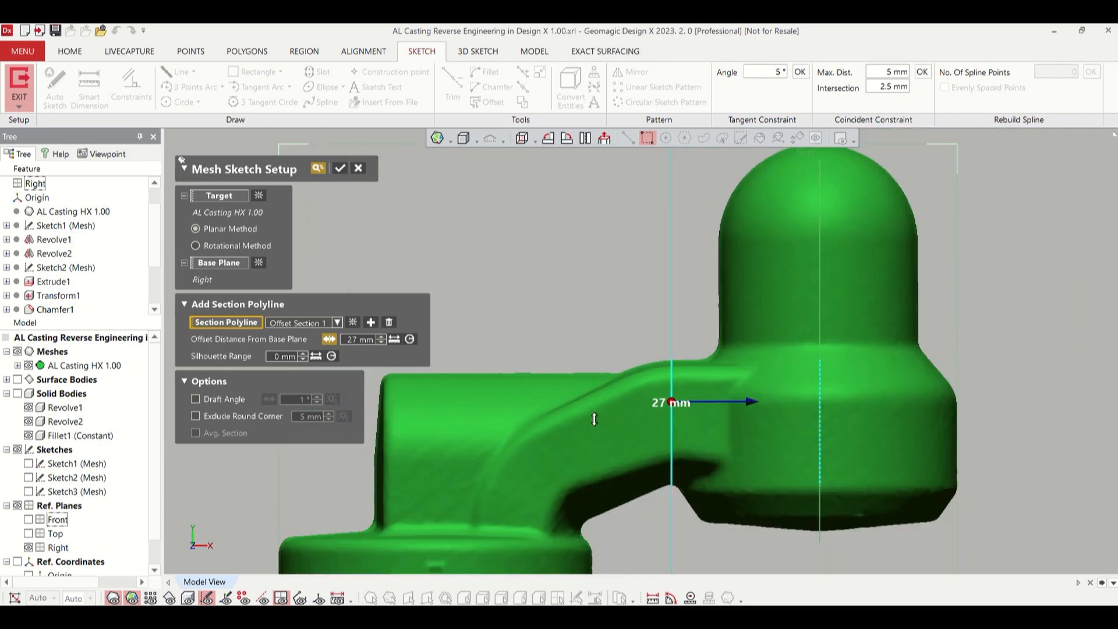
pyautogui.scroll(4, 650, 522)
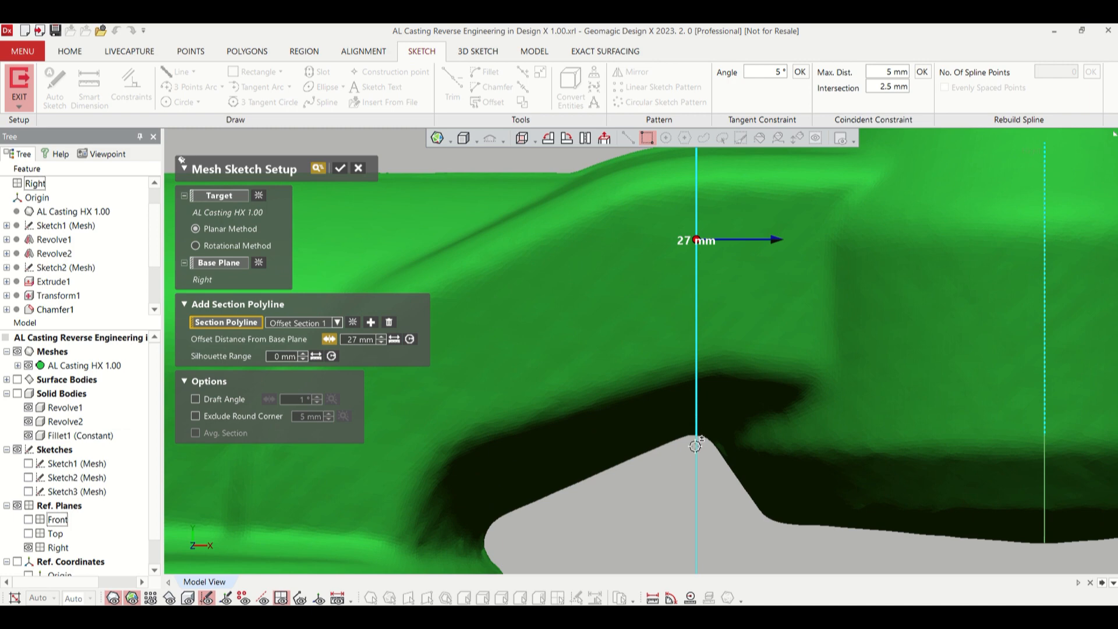
pyautogui.click(341, 168)
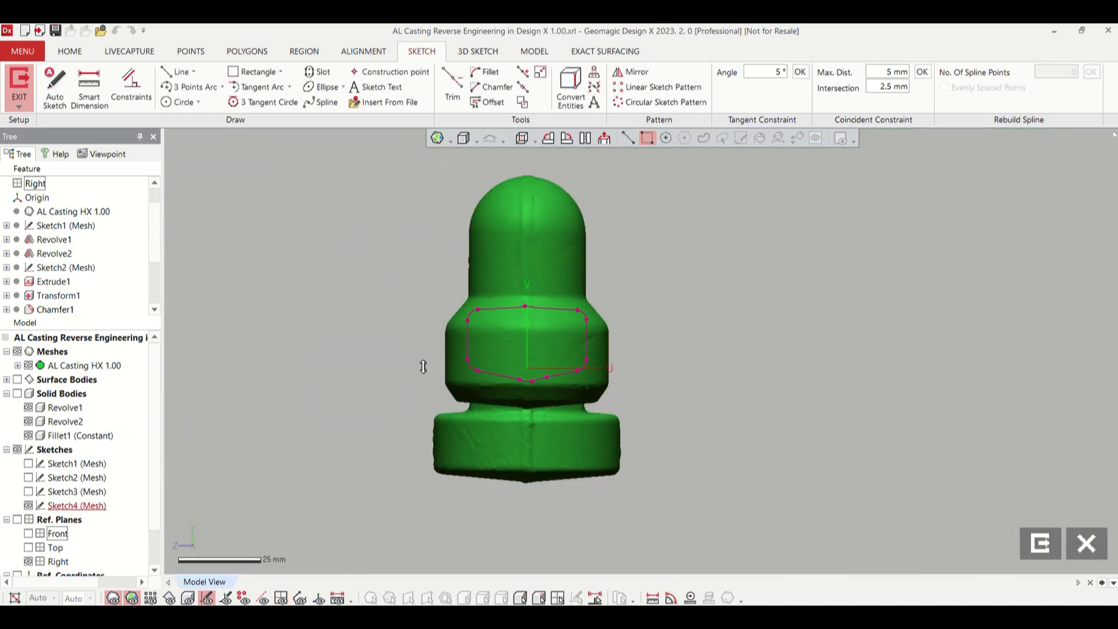
# - Hide the scan mesh and draw a vertical centerline about 56 mm long and a horizontal one about 62 mm long through the sketch origin
pyautogui.moveTo(377, 361)
pyautogui.mouseDown(button='right')
pyautogui.moveTo(427, 342)
pyautogui.moveTo(502, 362)
pyautogui.moveTo(499, 373)
pyautogui.mouseUp(button='right')
pyautogui.click(119, 599)
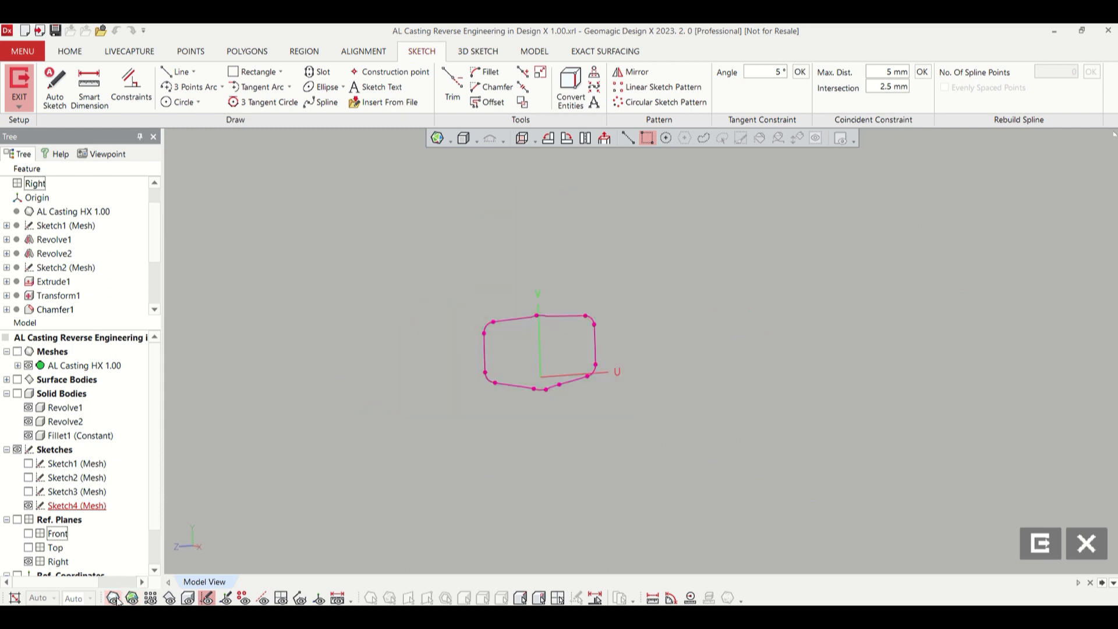
pyautogui.click(605, 140)
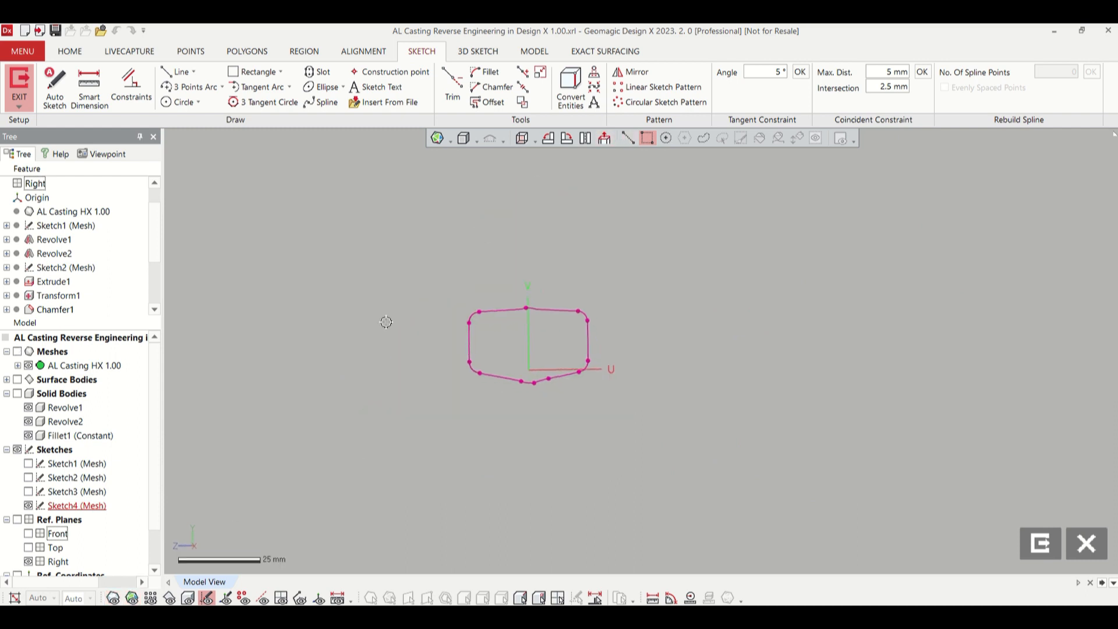
pyautogui.click(194, 72)
pyautogui.click(186, 102)
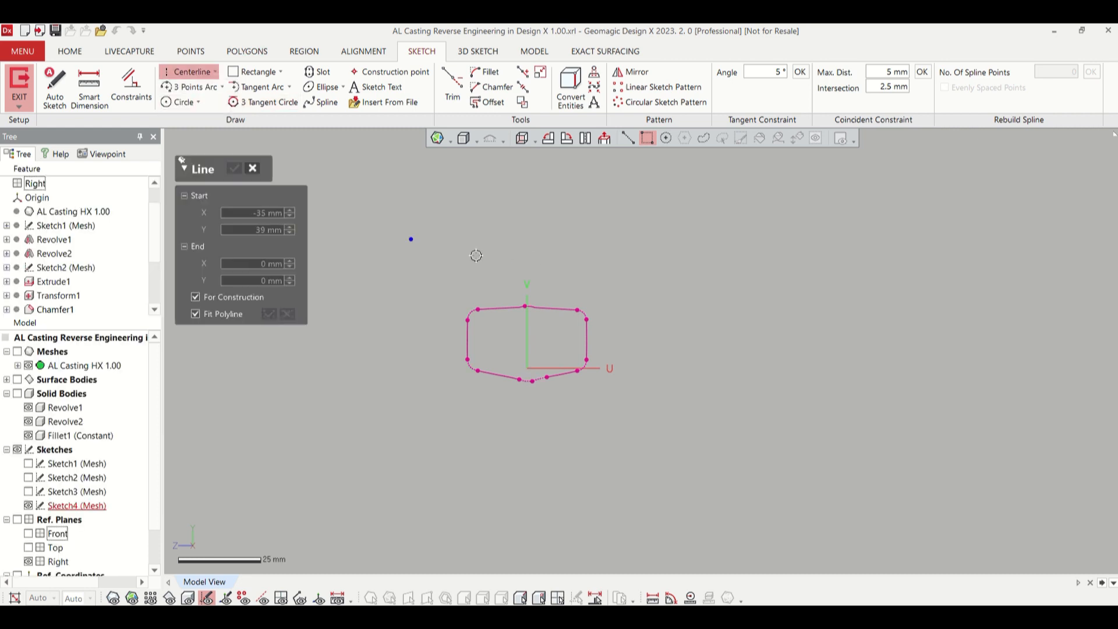
pyautogui.click(527, 260)
pyautogui.click(527, 445)
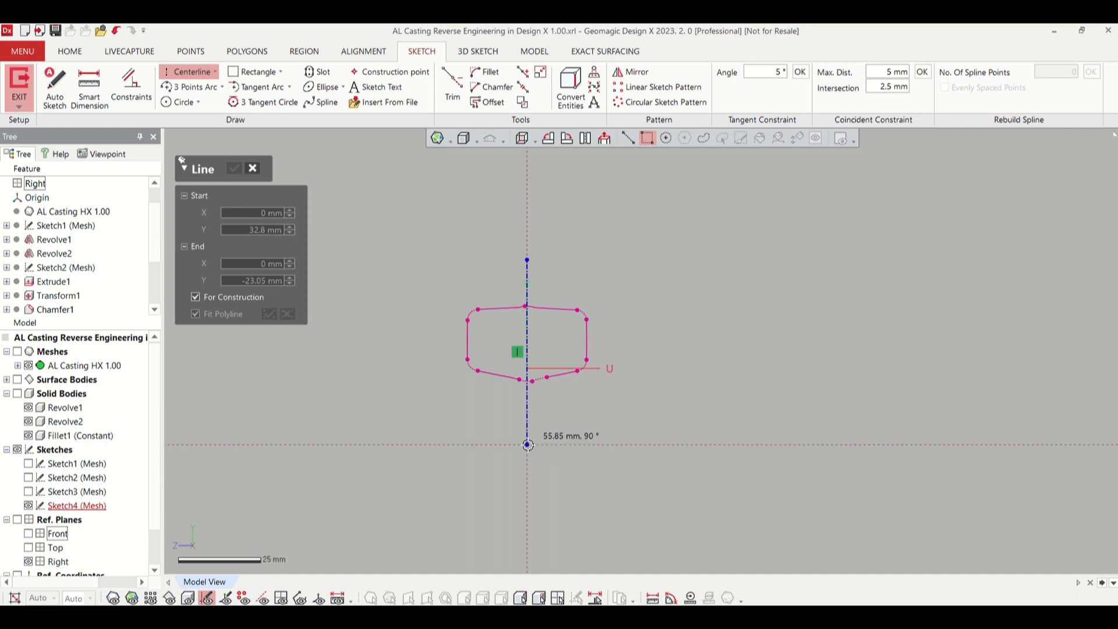
pyautogui.click(634, 368)
pyautogui.click(429, 368)
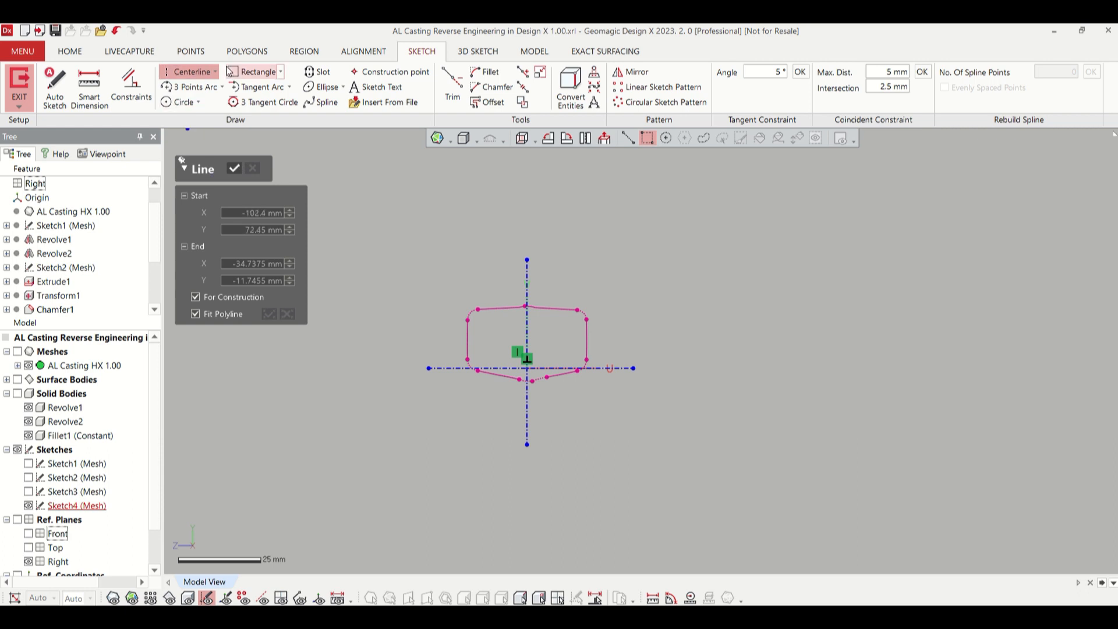
pyautogui.click(234, 168)
# - Fit a solid line to the section's sloping top edge on the right of the vertical centerline
pyautogui.click(215, 71)
pyautogui.click(185, 93)
pyautogui.scroll(3, 554, 331)
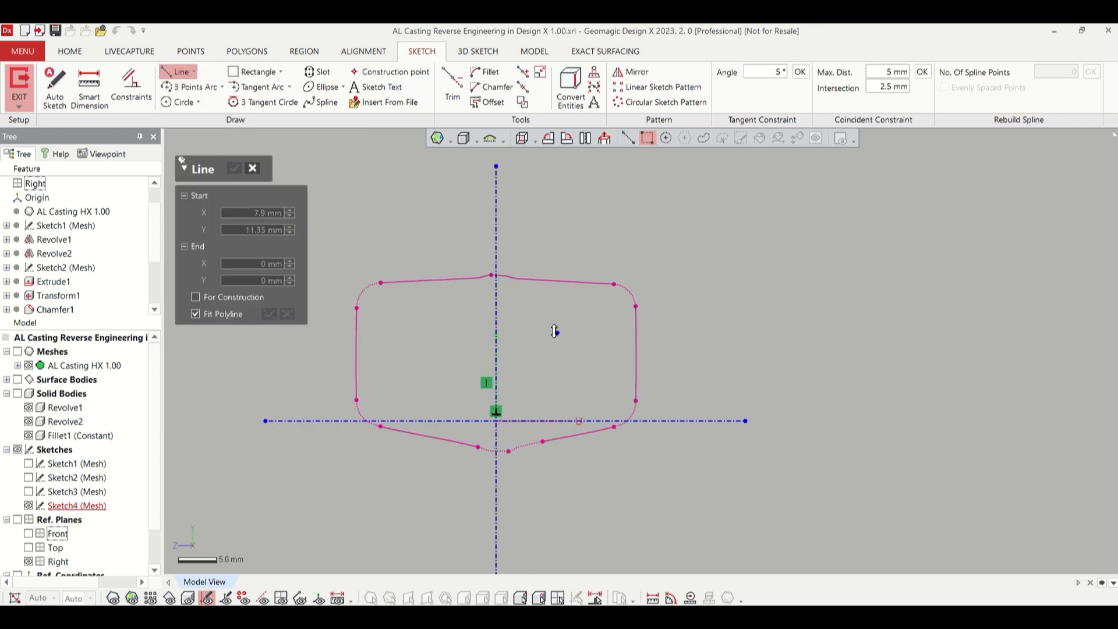
pyautogui.scroll(1, 555, 331)
pyautogui.moveTo(521, 212); pyautogui.dragTo(610, 354)
pyautogui.click(234, 168)
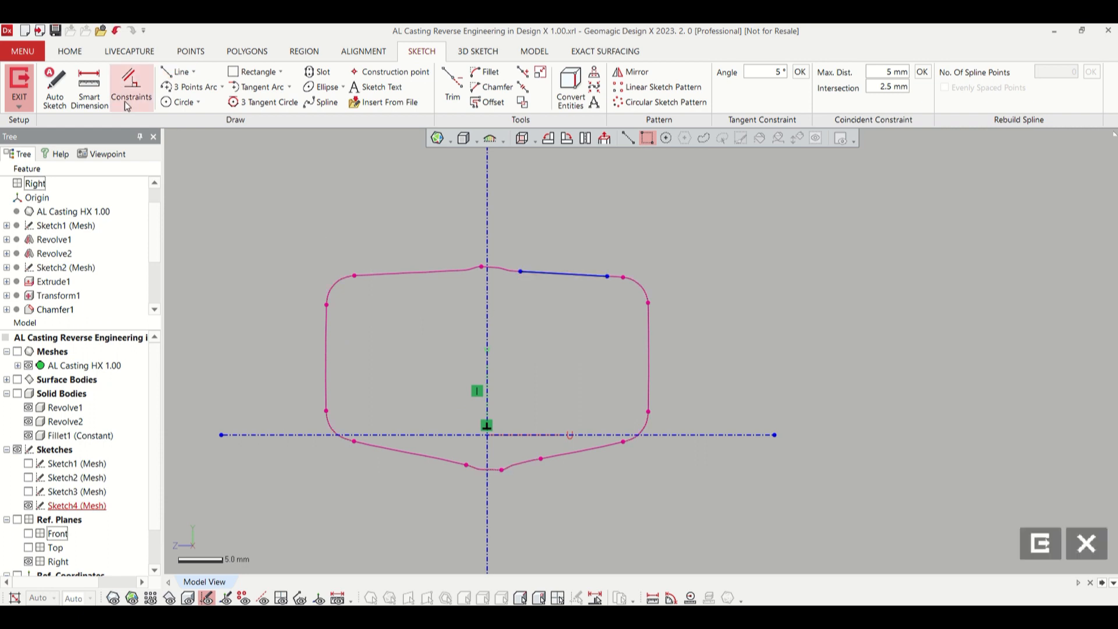
# - Dimension the angle between the sloping top line and the horizontal centerline as 3°
pyautogui.click(88, 91)
pyautogui.click(607, 434)
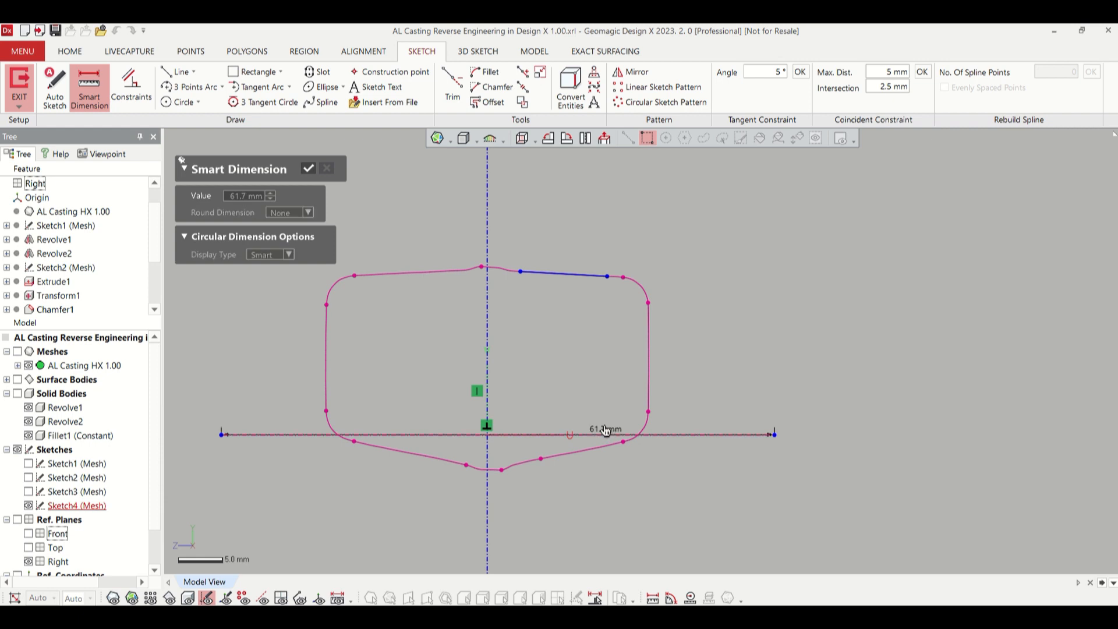
pyautogui.click(569, 274)
pyautogui.click(544, 336)
pyautogui.click(249, 197)
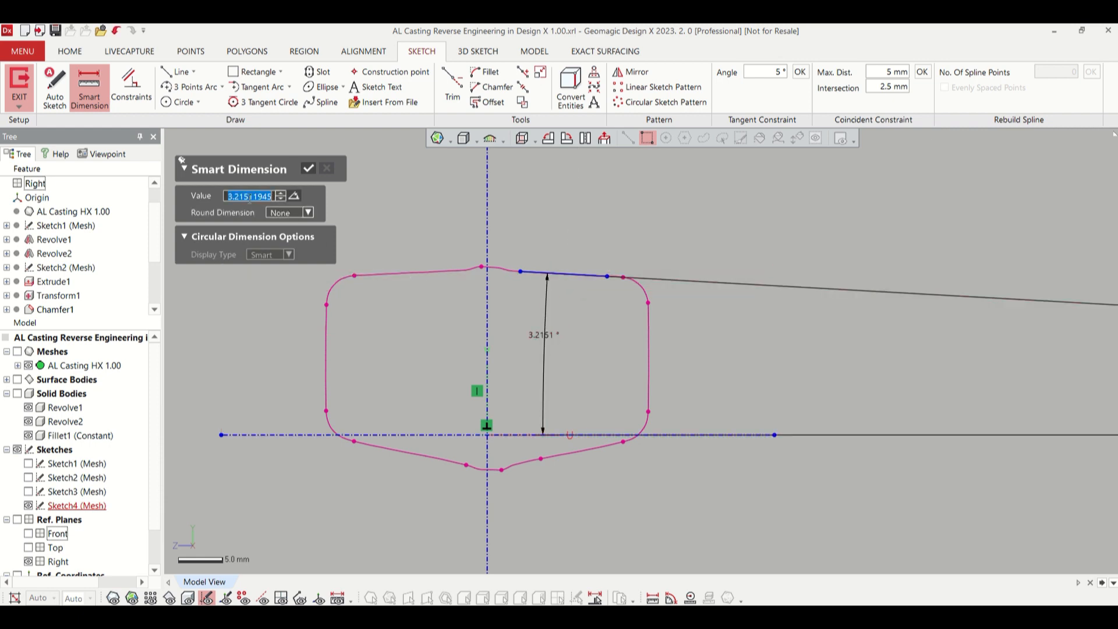
pyautogui.write('3')
pyautogui.press('Return')
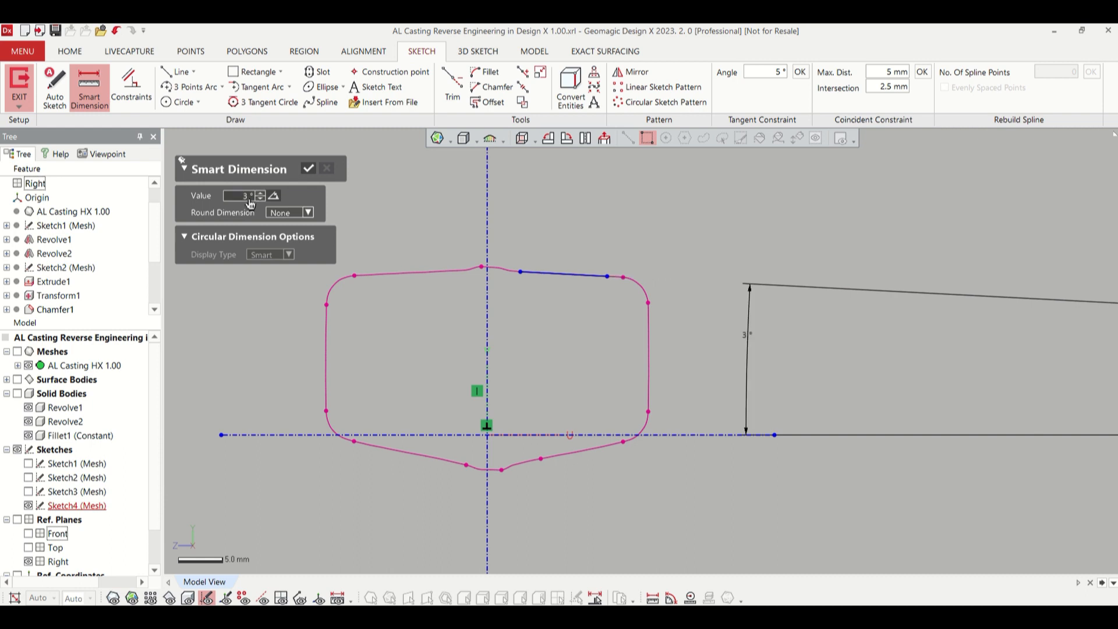
pyautogui.click(309, 170)
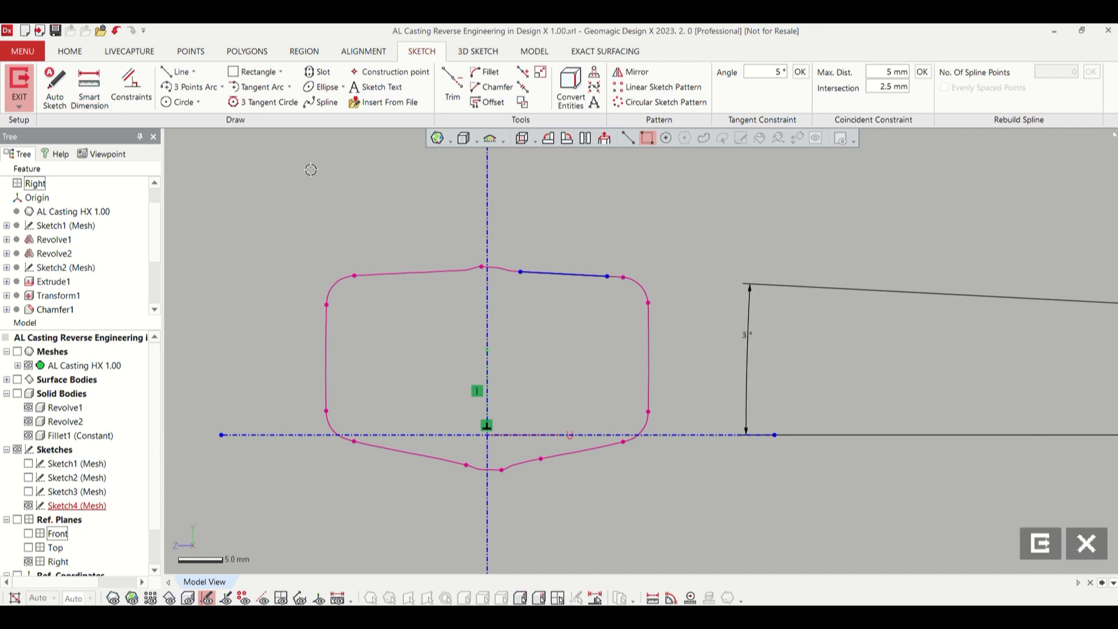
# - Fit a line to the section's right side edge and constrain it vertical
pyautogui.click(177, 72)
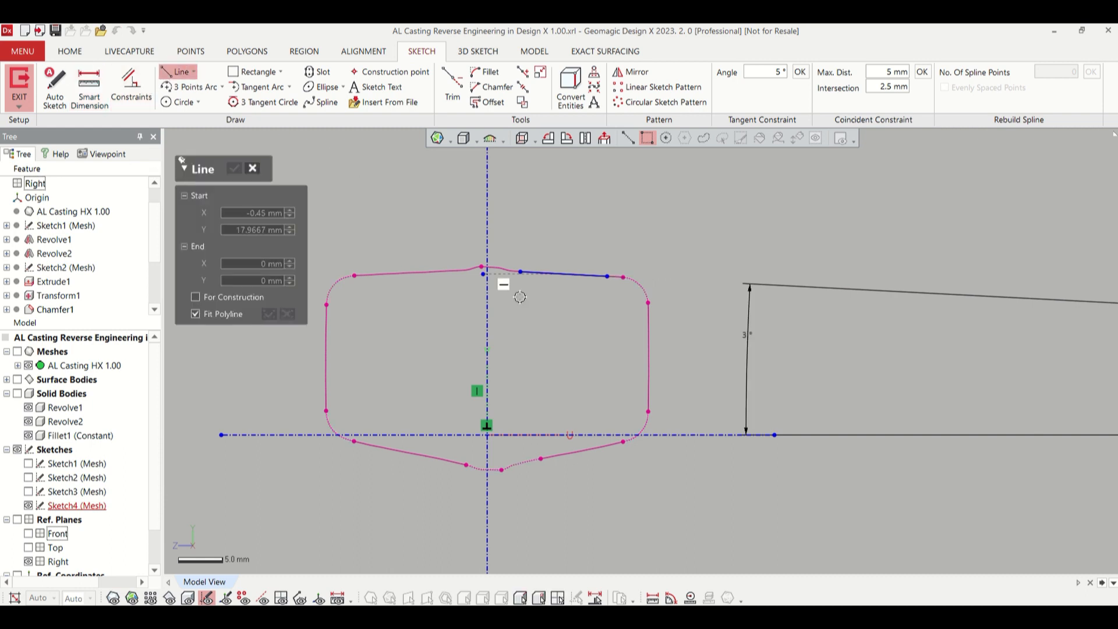
pyautogui.click(647, 352)
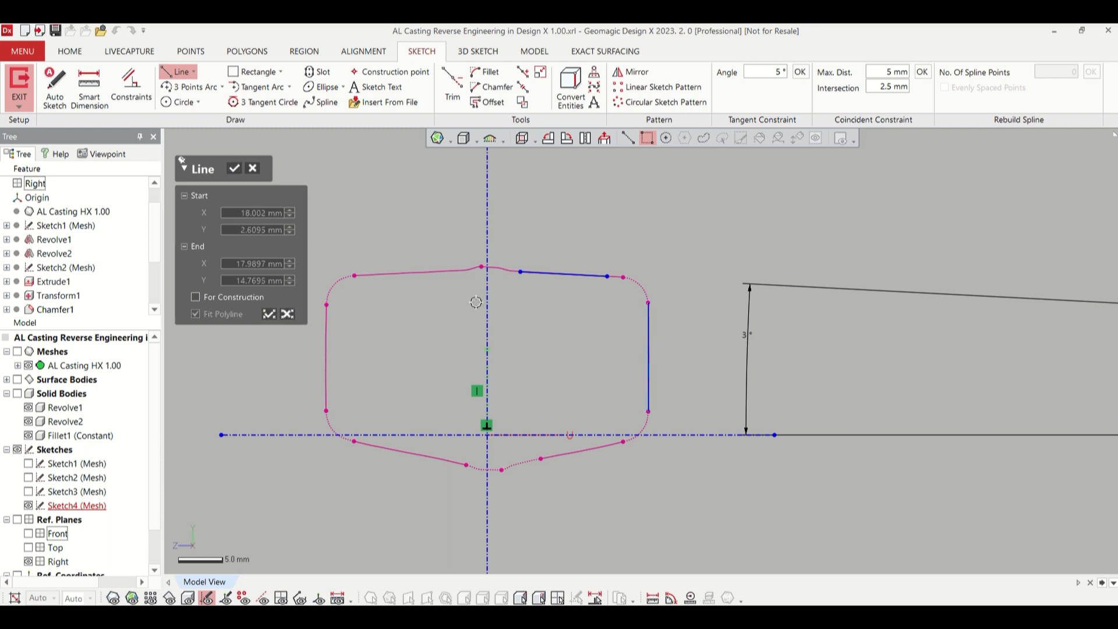
pyautogui.click(234, 170)
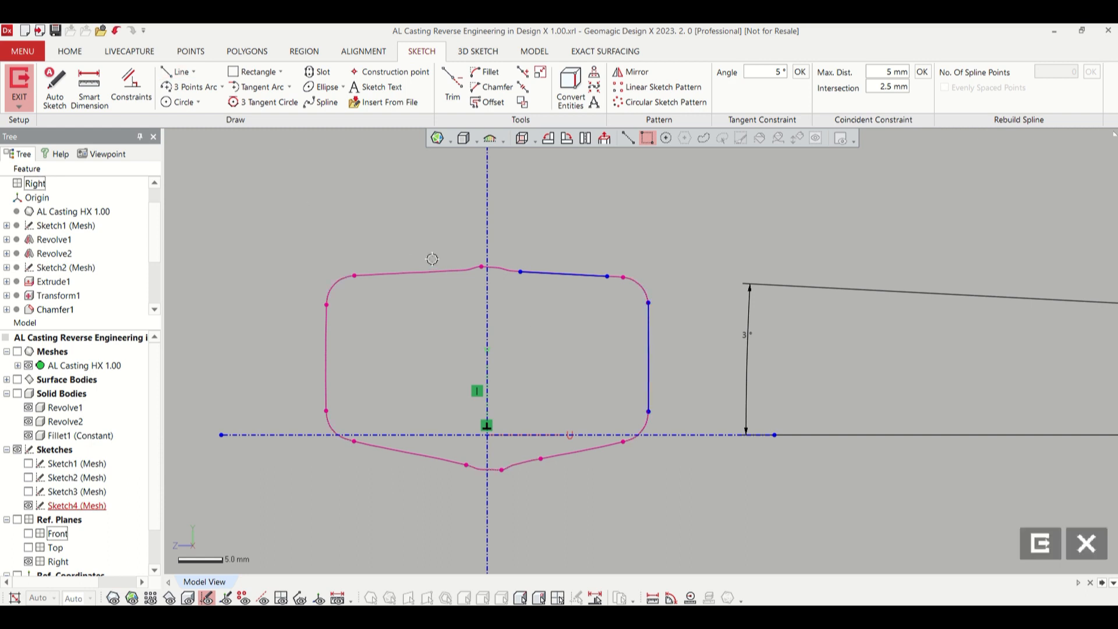
pyautogui.rightClick(648, 351)
pyautogui.click(693, 322)
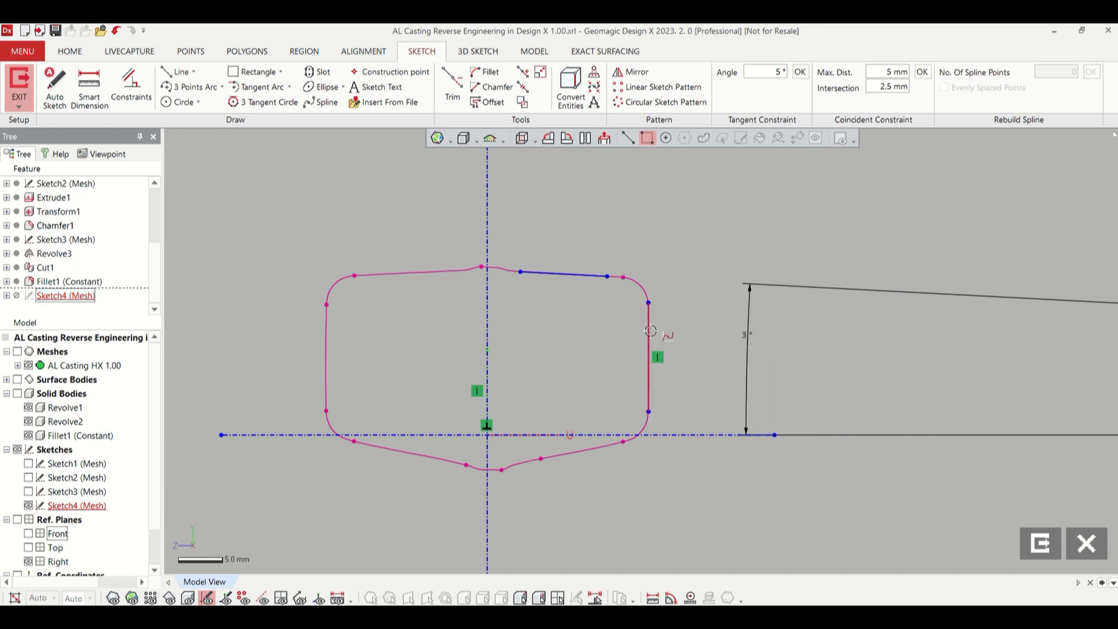
# - Set the vertical side line's X coordinate to 18 mm
pyautogui.doubleClick(648, 331)
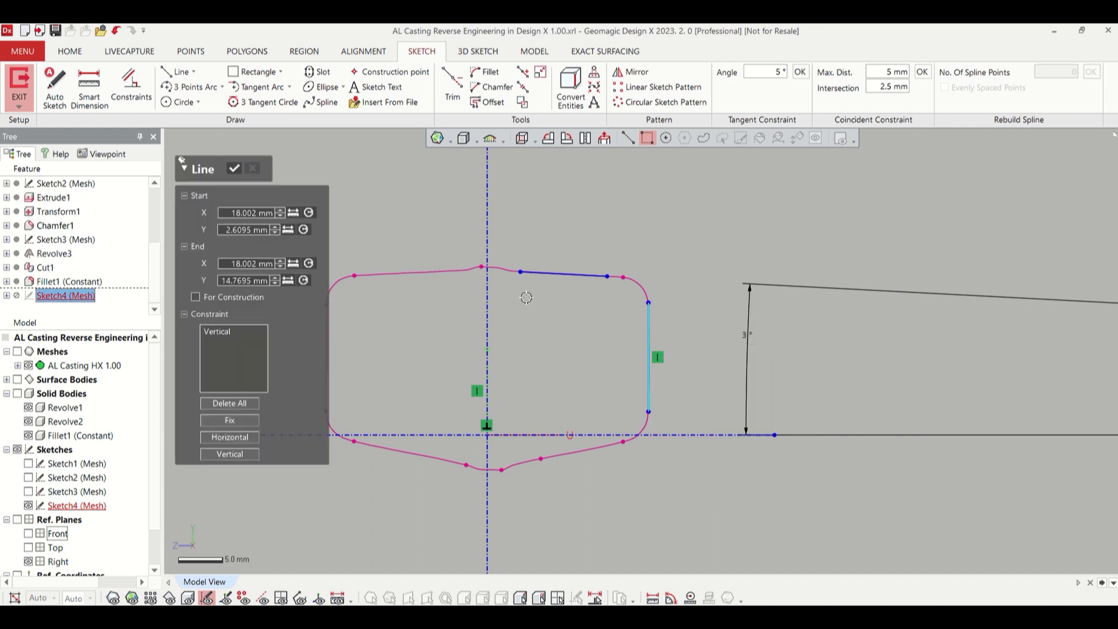
pyautogui.click(245, 213)
pyautogui.write('18')
pyautogui.press('Return')
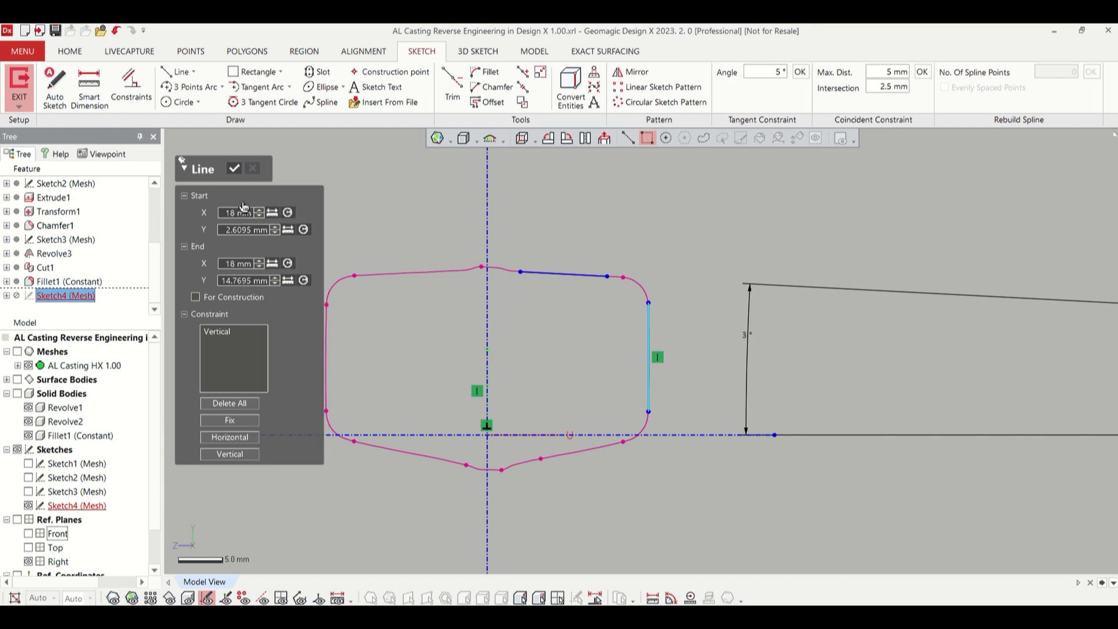
pyautogui.click(235, 170)
# - Fit a solid line to the section's sloping bottom edge on the right of the vertical centerline
pyautogui.click(167, 72)
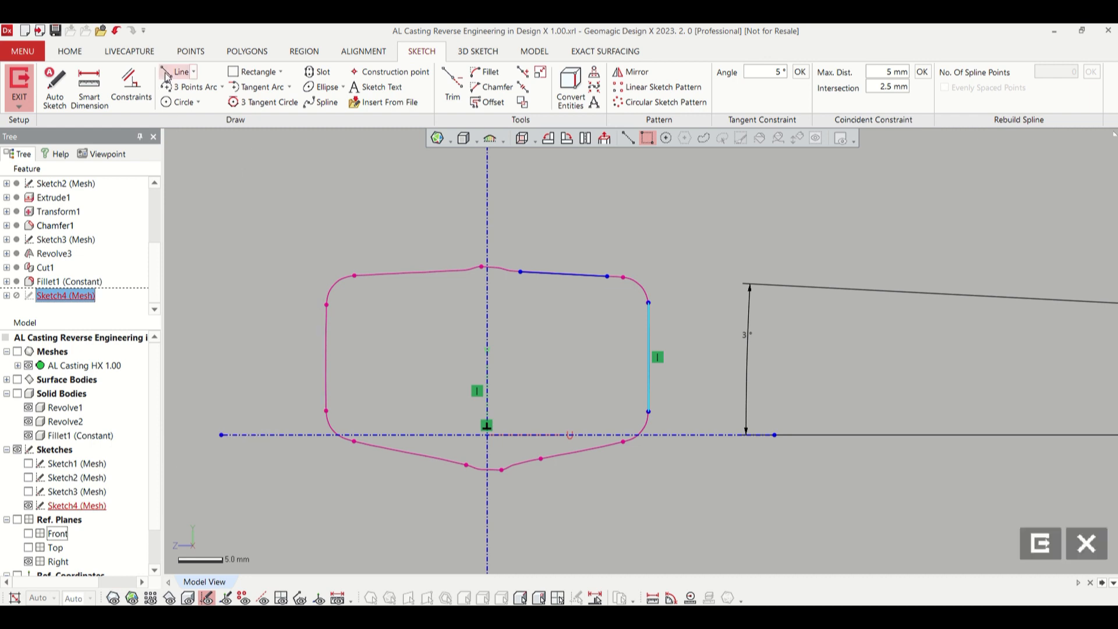
pyautogui.click(580, 450)
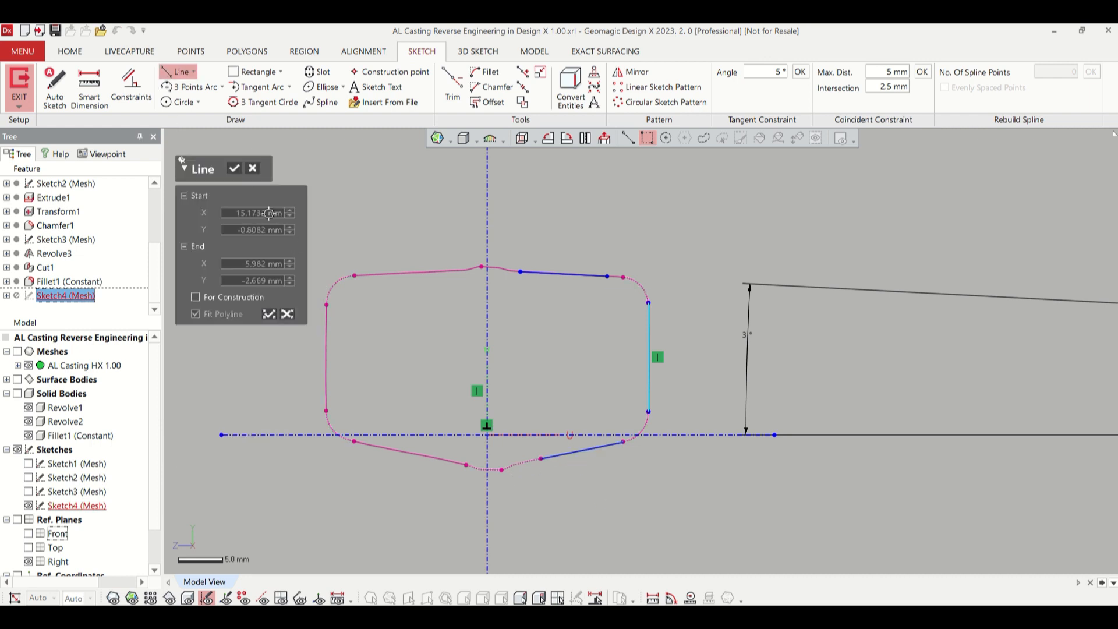
pyautogui.click(235, 170)
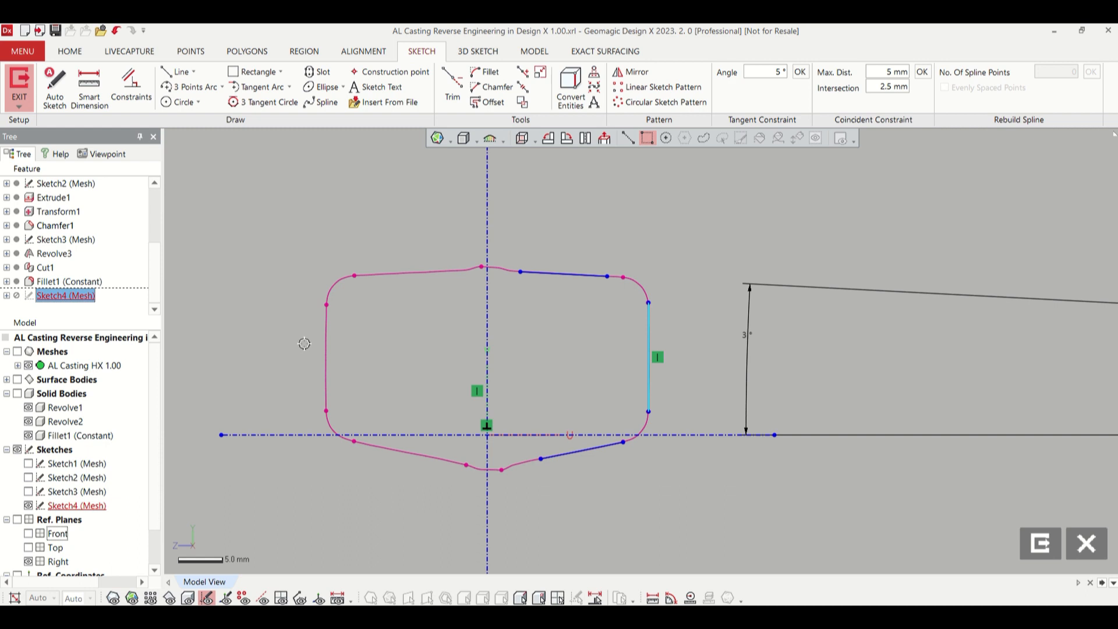
# - Dimension the angle between the horizontal centerline and the sloping bottom line as 11.4°
pyautogui.click(89, 88)
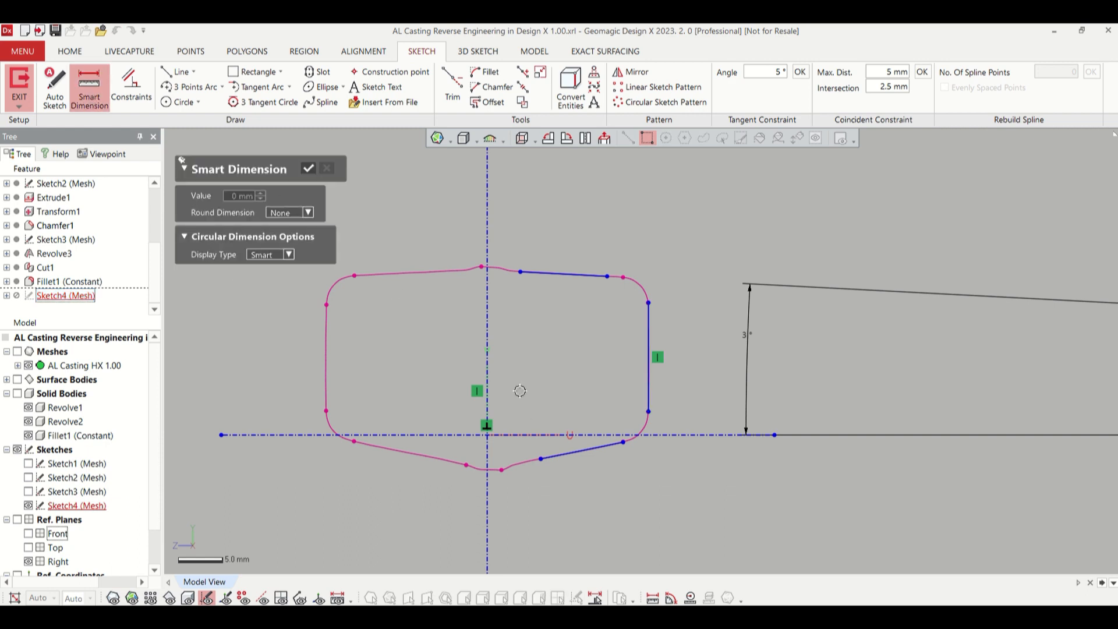
pyautogui.click(536, 434)
pyautogui.click(568, 453)
pyautogui.click(521, 455)
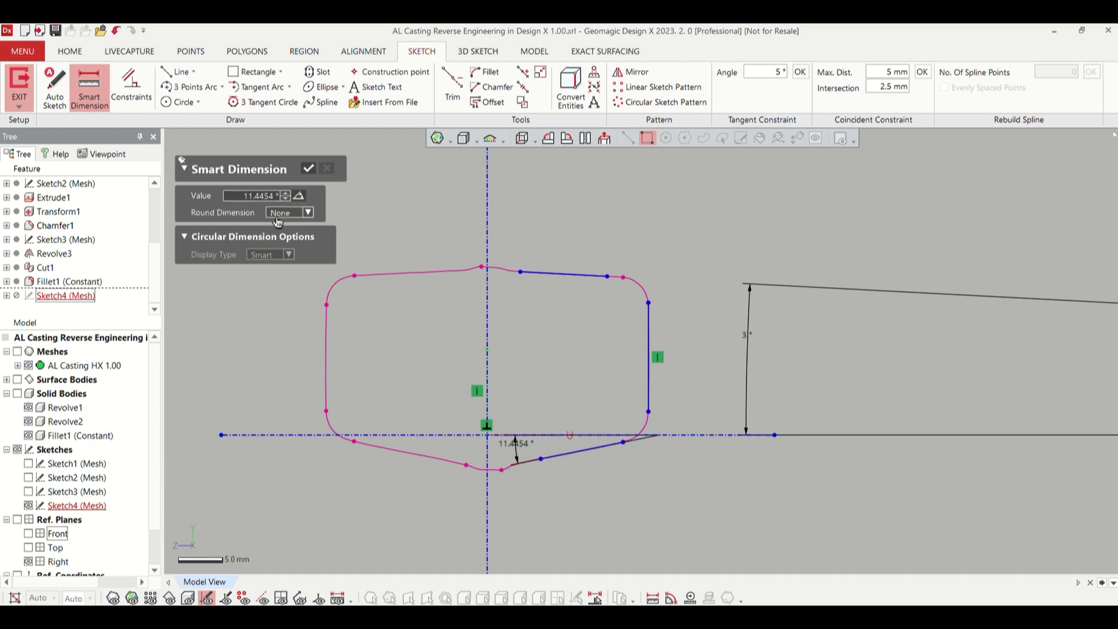
pyautogui.doubleClick(262, 197)
pyautogui.write('11.4')
pyautogui.press('Return')
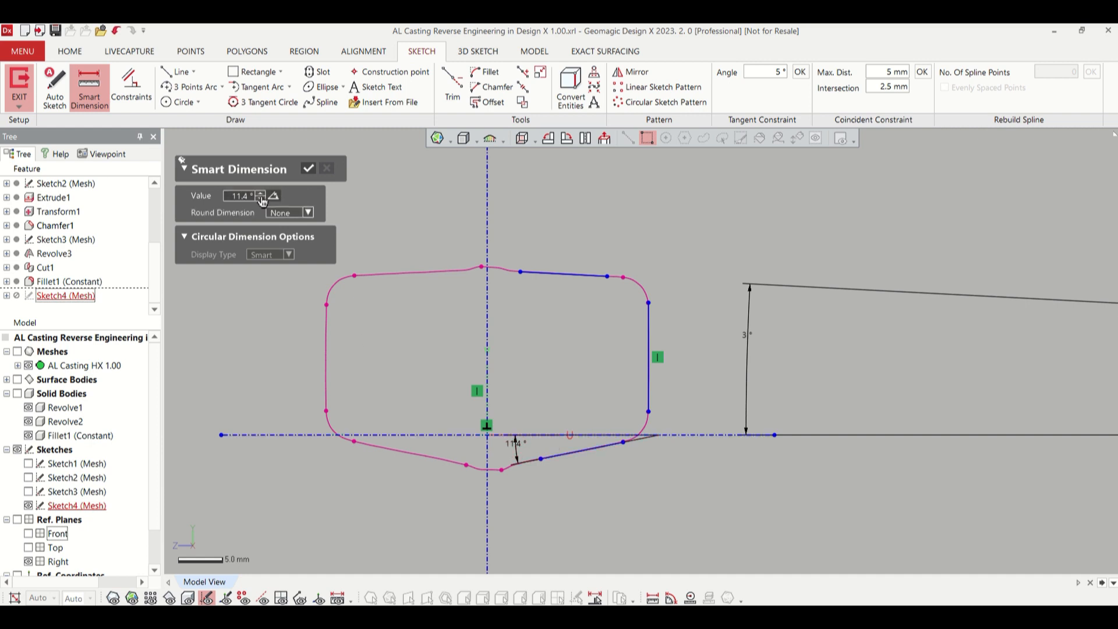
pyautogui.click(309, 171)
# - Corner-trim the vertical side line with both the sloping top line and the sloping bottom line to form sharp corners
pyautogui.click(450, 93)
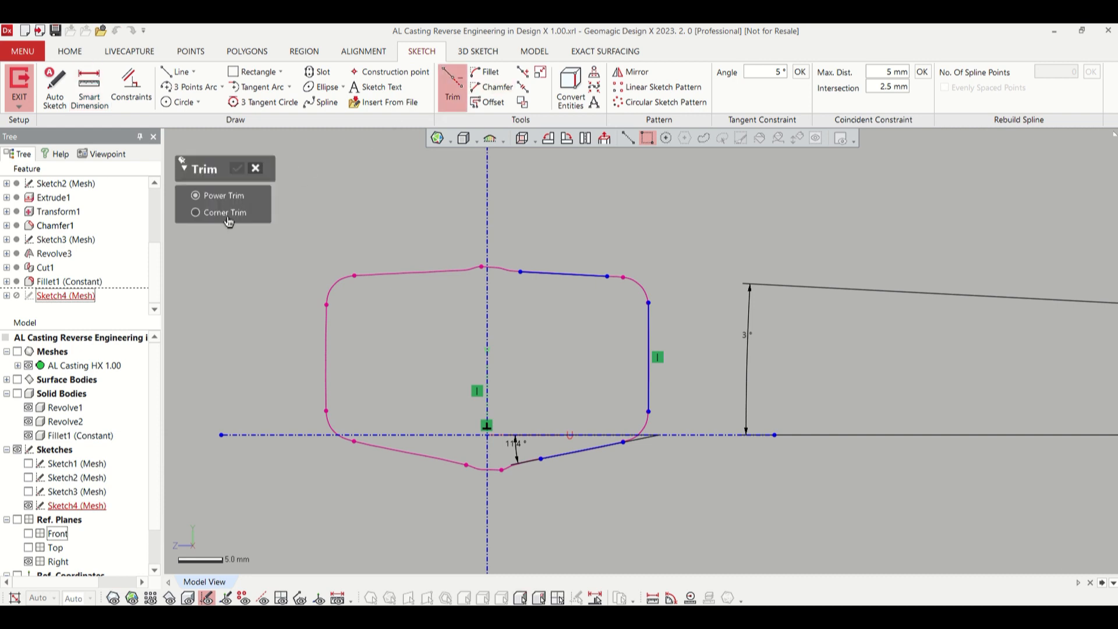
pyautogui.click(648, 324)
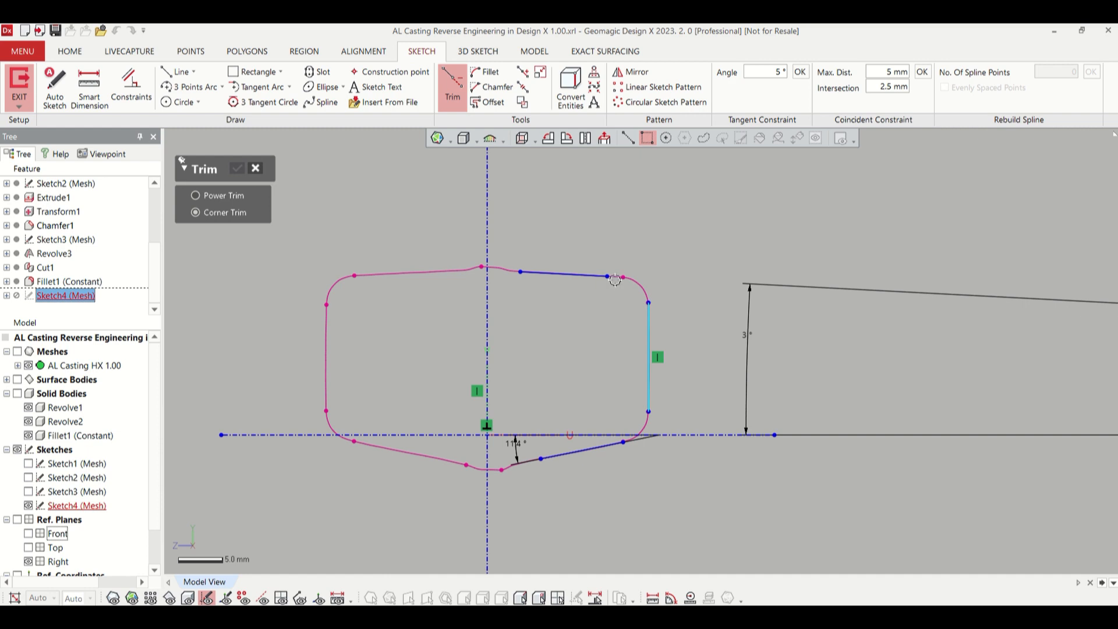
pyautogui.click(606, 276)
pyautogui.click(619, 446)
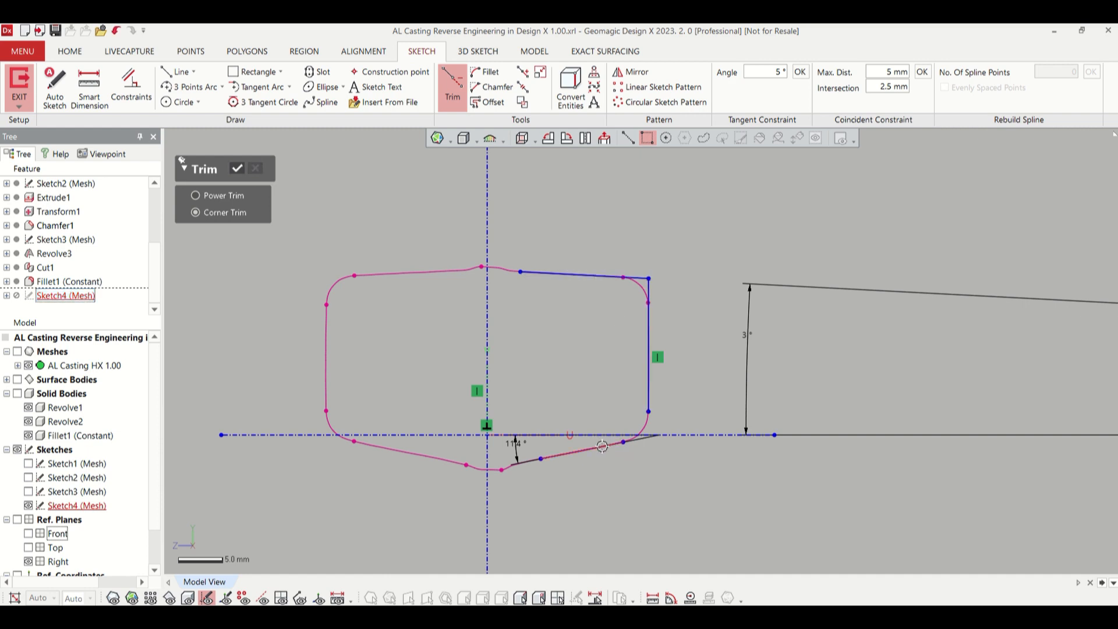
pyautogui.click(649, 401)
# - Extend the sloping top and bottom lines to the vertical centerline
pyautogui.click(523, 72)
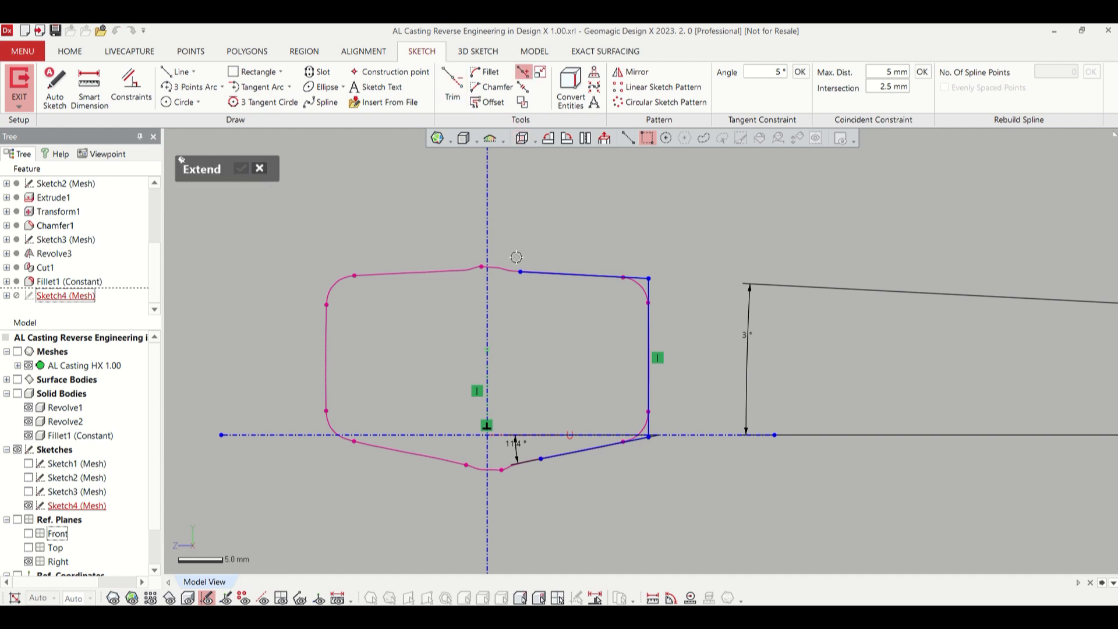
pyautogui.click(527, 272)
pyautogui.click(544, 460)
pyautogui.click(241, 170)
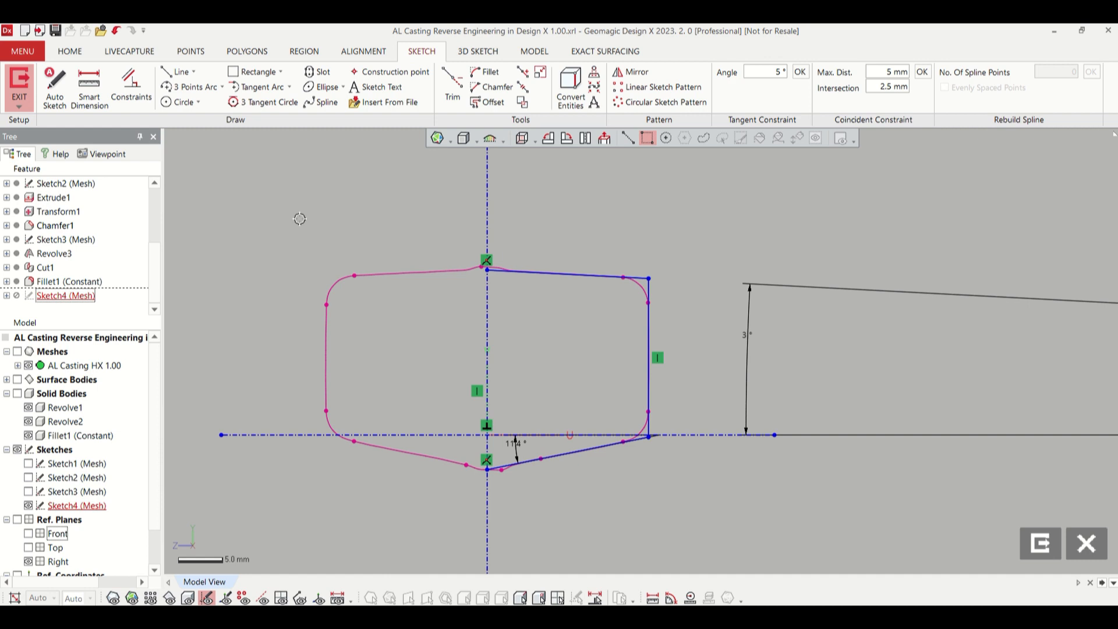
# - Mirror the top, side and bottom lines about the vertical centerline to close the cross-section
pyautogui.click(631, 71)
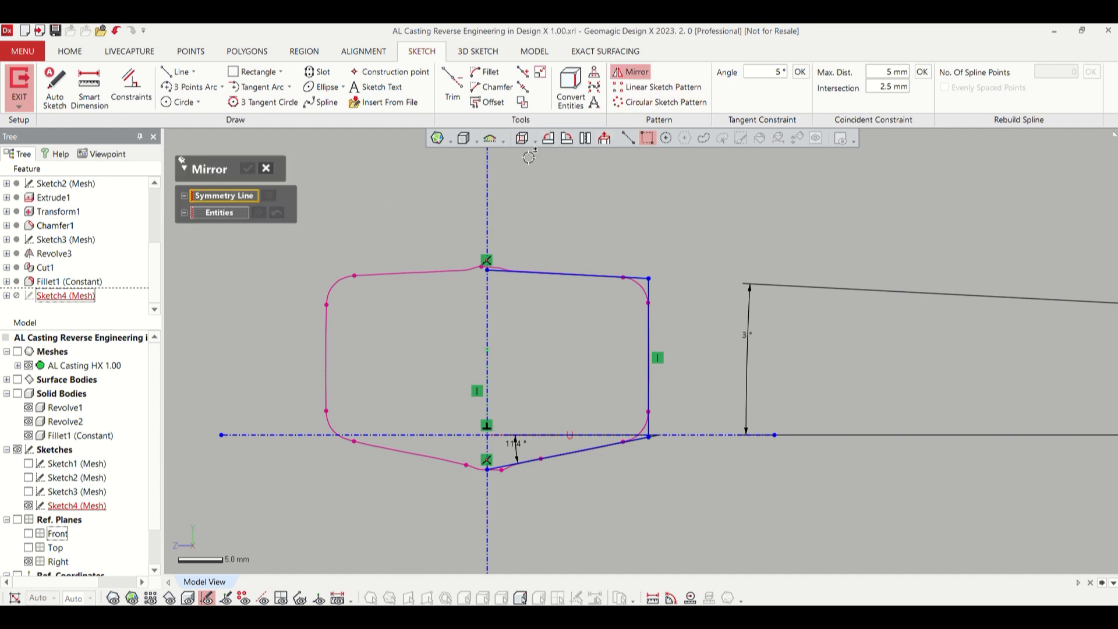
pyautogui.click(486, 179)
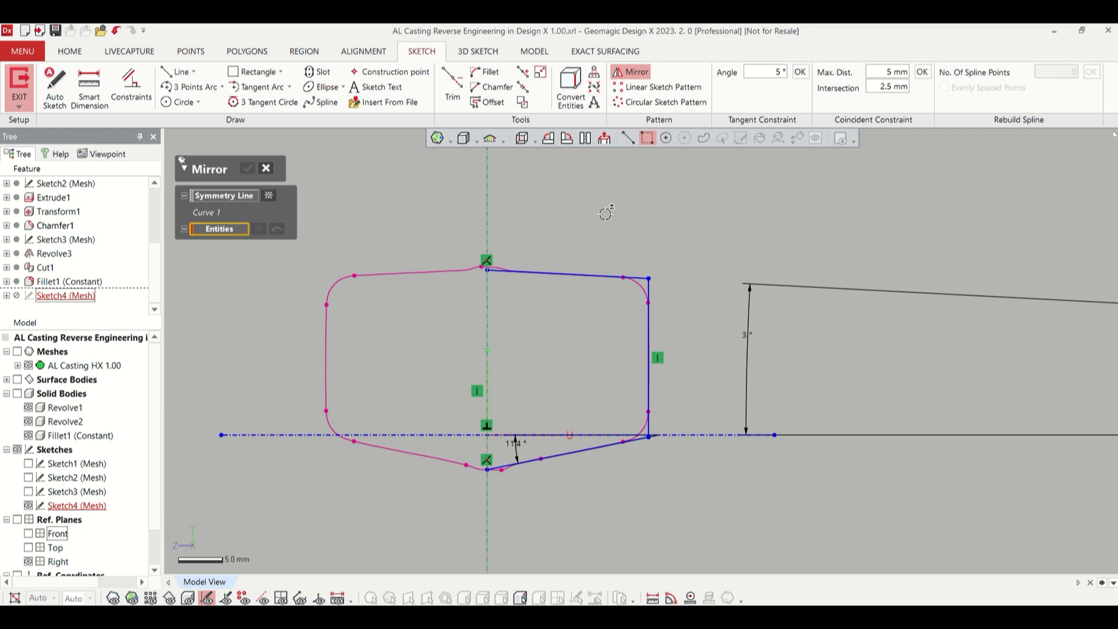
pyautogui.moveTo(615, 220); pyautogui.dragTo(664, 307)
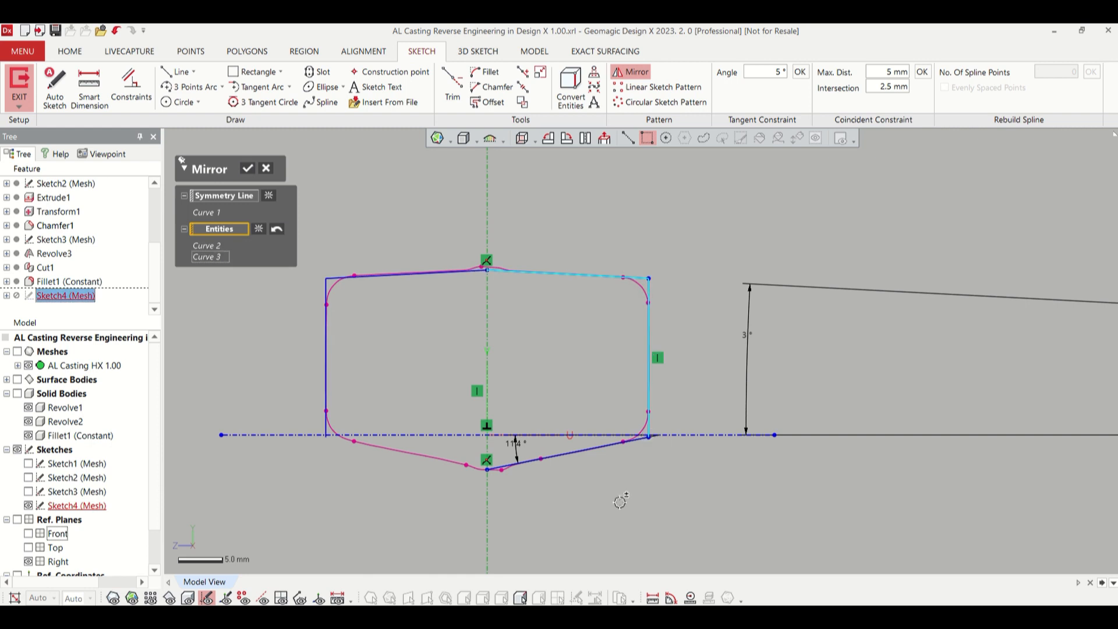
pyautogui.click(556, 456)
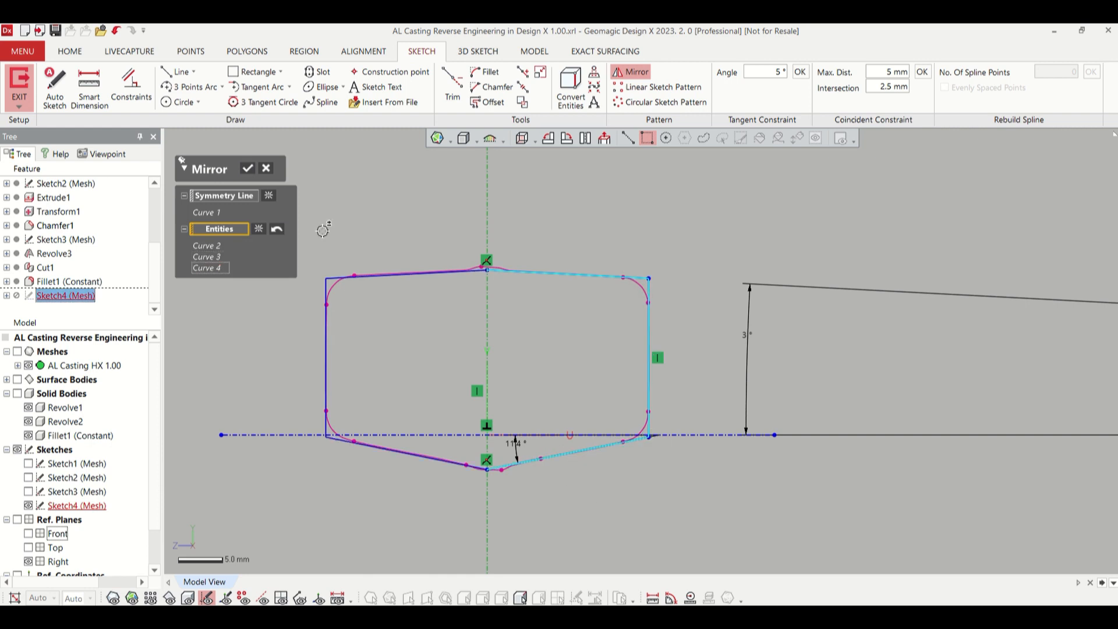
pyautogui.click(248, 169)
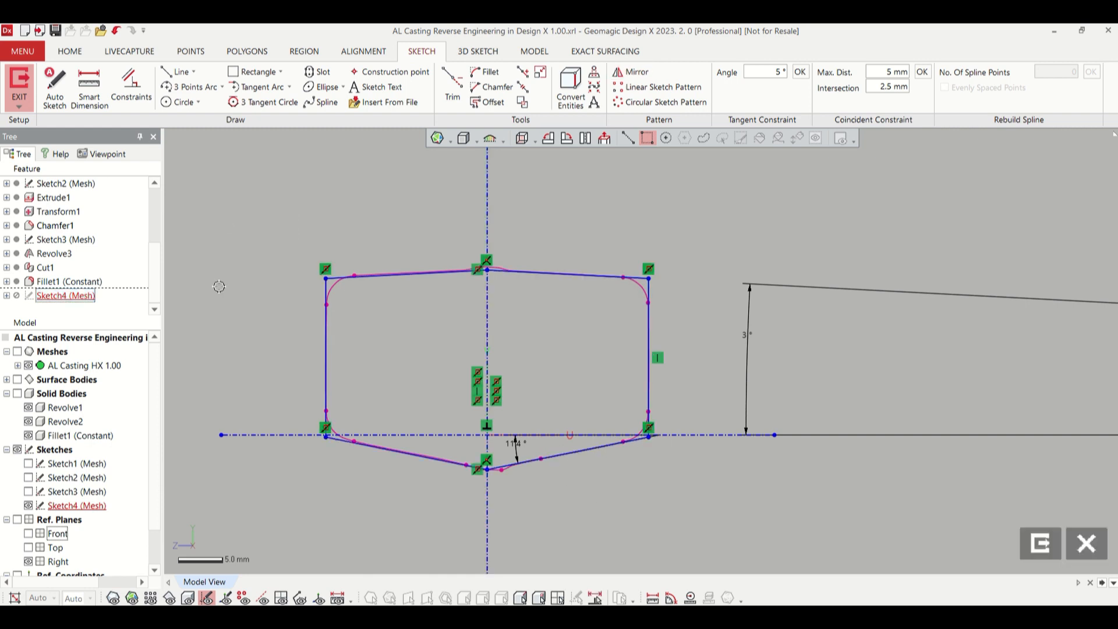
# - Exit the cross-section sketch and show the casting mesh, viewing the connecting arm from the side
pyautogui.click(1041, 546)
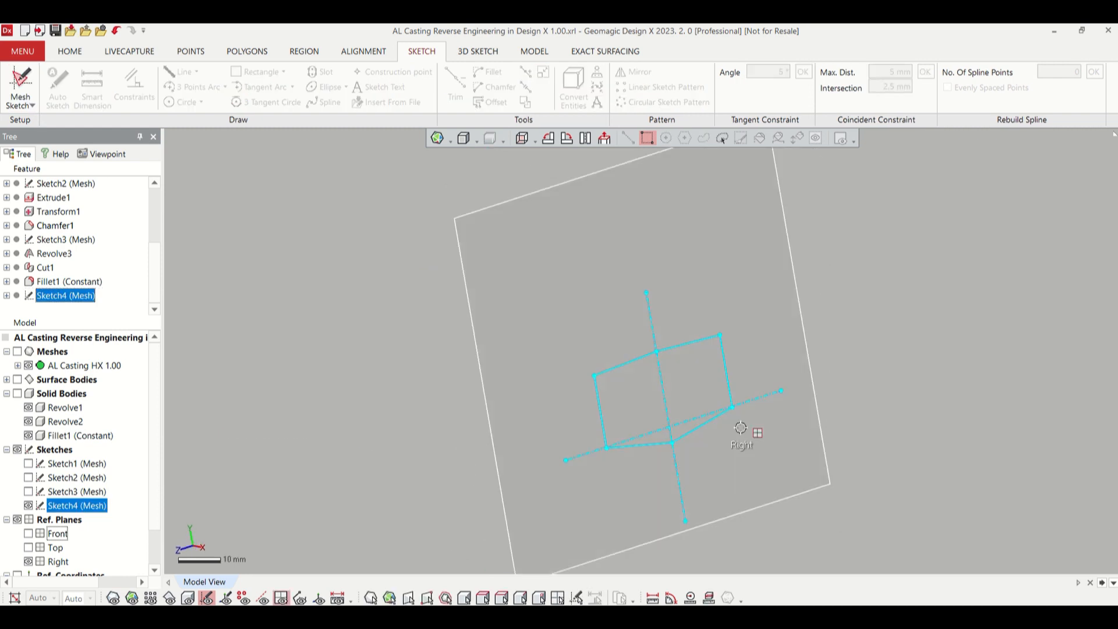
pyautogui.moveTo(785, 283); pyautogui.dragTo(784, 285, button='right')
pyautogui.click(113, 598)
pyautogui.moveTo(470, 437); pyautogui.dragTo(588, 424, button='right')
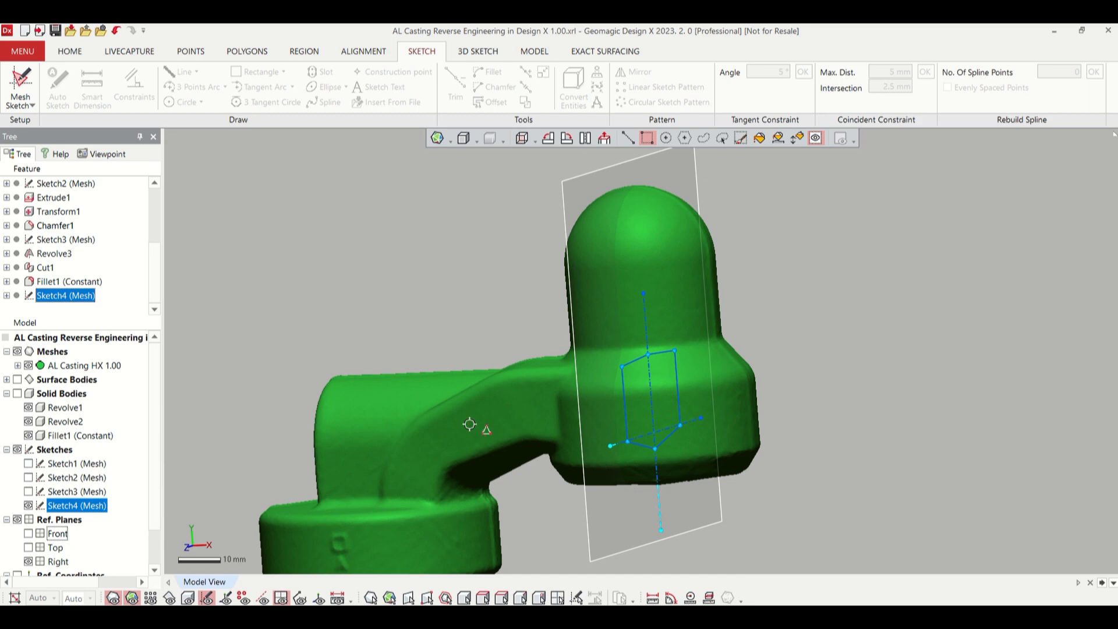
pyautogui.moveTo(470, 424); pyautogui.dragTo(476, 185, button='right')
pyautogui.scroll(-2, 460, 214)
pyautogui.scroll(1, 417, 369)
pyautogui.moveTo(414, 370)
pyautogui.mouseDown(button='right')
pyautogui.moveTo(706, 369)
pyautogui.moveTo(535, 391)
pyautogui.moveTo(501, 327)
pyautogui.moveTo(512, 362)
pyautogui.moveTo(561, 379)
pyautogui.moveTo(479, 318)
pyautogui.moveTo(499, 307)
pyautogui.moveTo(463, 319)
pyautogui.moveTo(483, 296)
pyautogui.moveTo(455, 307)
pyautogui.mouseUp(button='right')
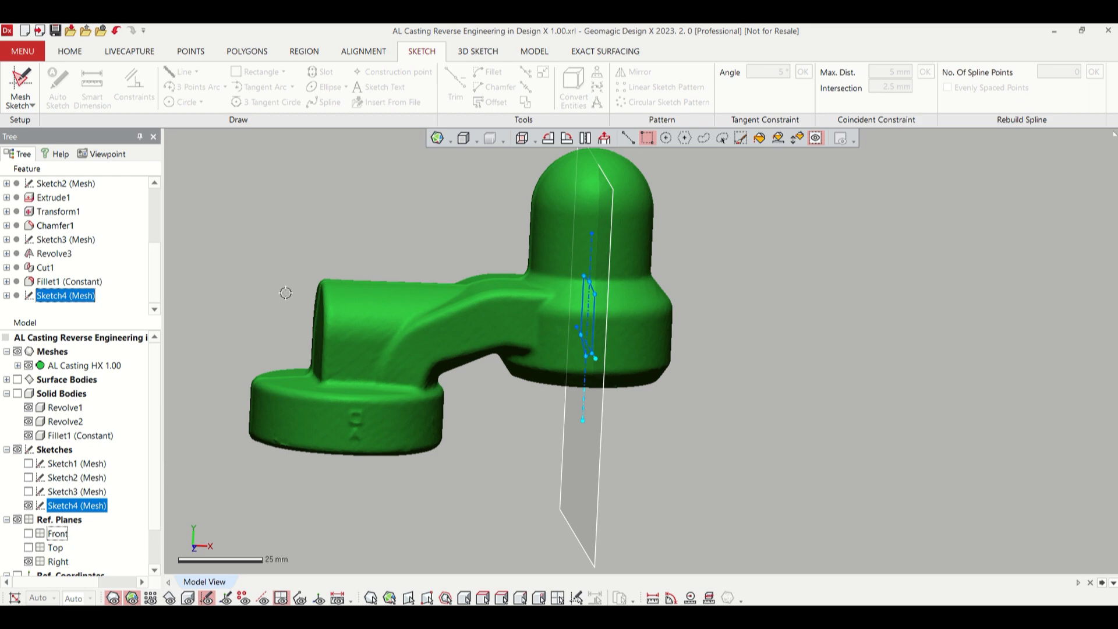
# - Hide Sketch4 and the Right plane, and show and select the Front plane
pyautogui.click(28, 505)
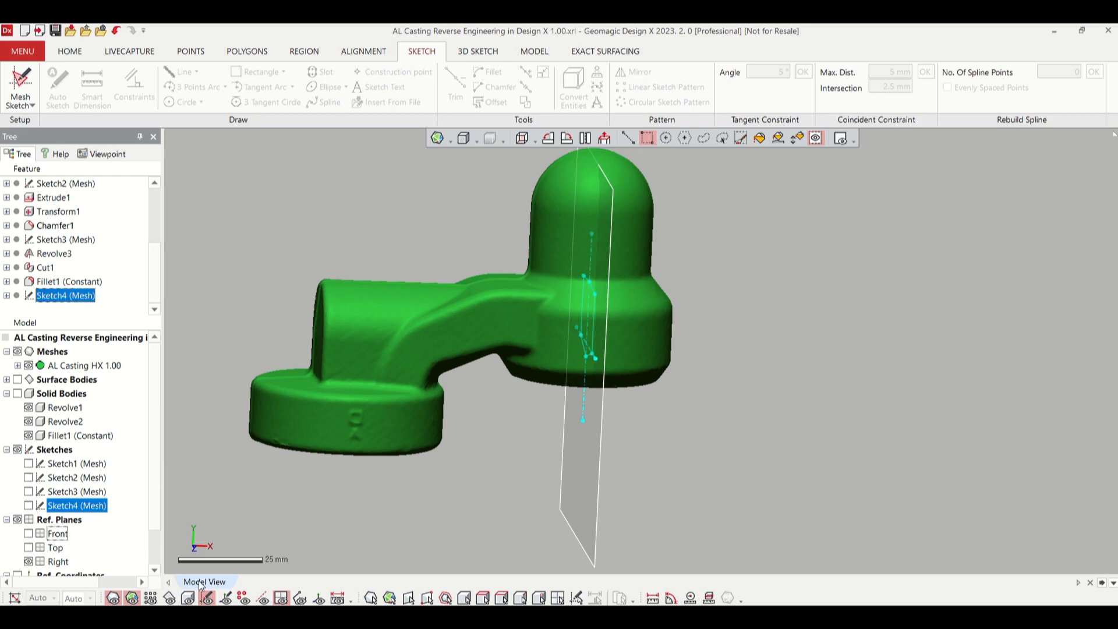
pyautogui.click(28, 562)
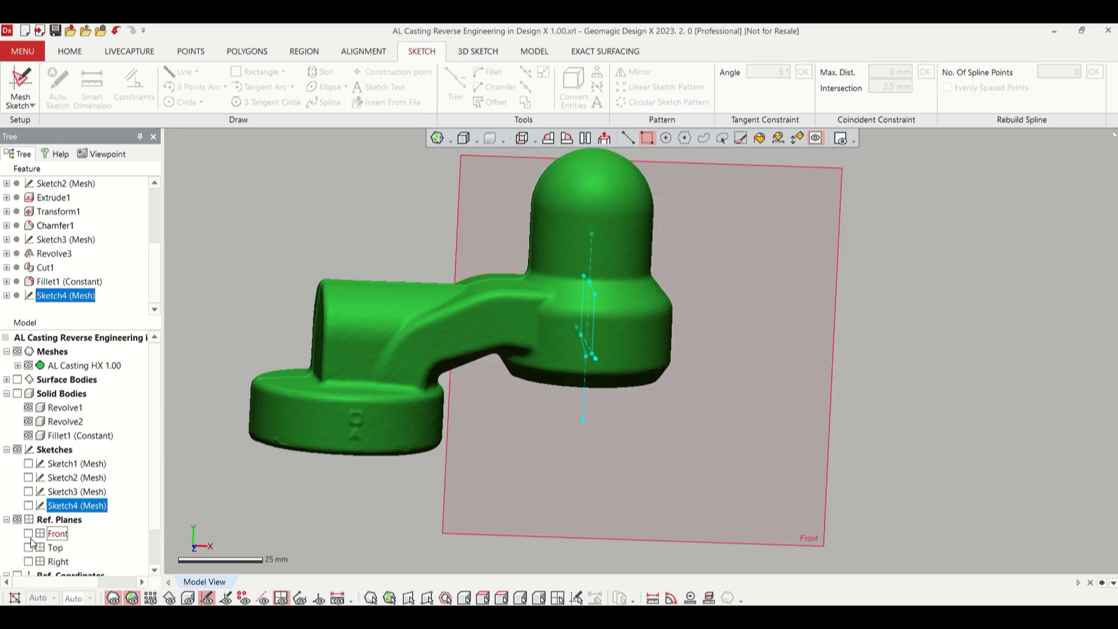
pyautogui.click(58, 534)
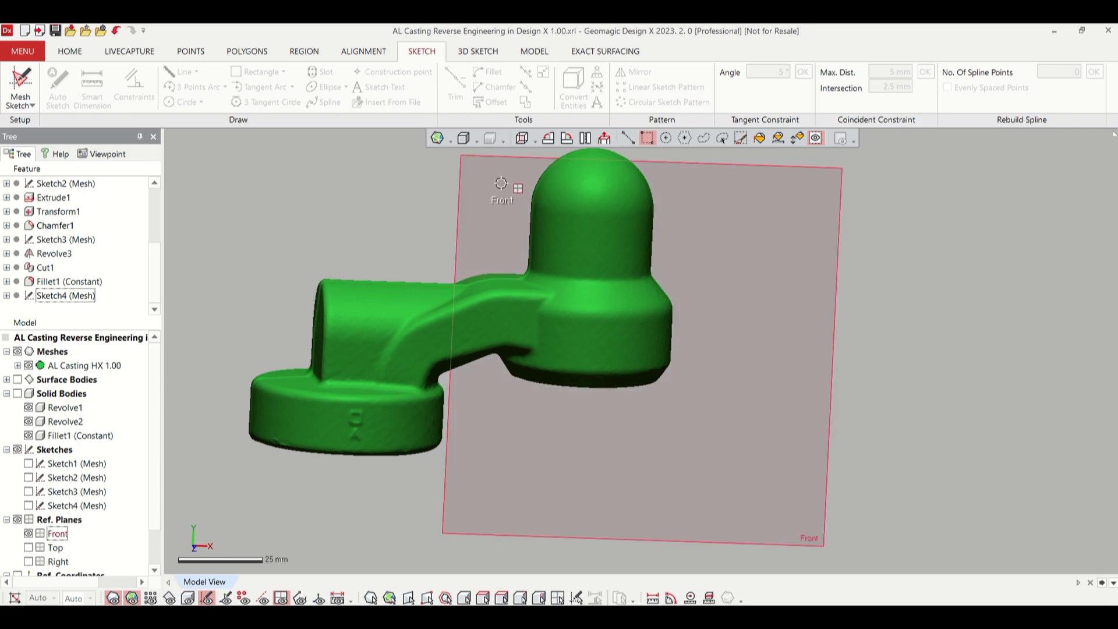
# - Start a mesh sketch on the Front plane and offset its section polyline 16 mm from the base plane
pyautogui.click(23, 88)
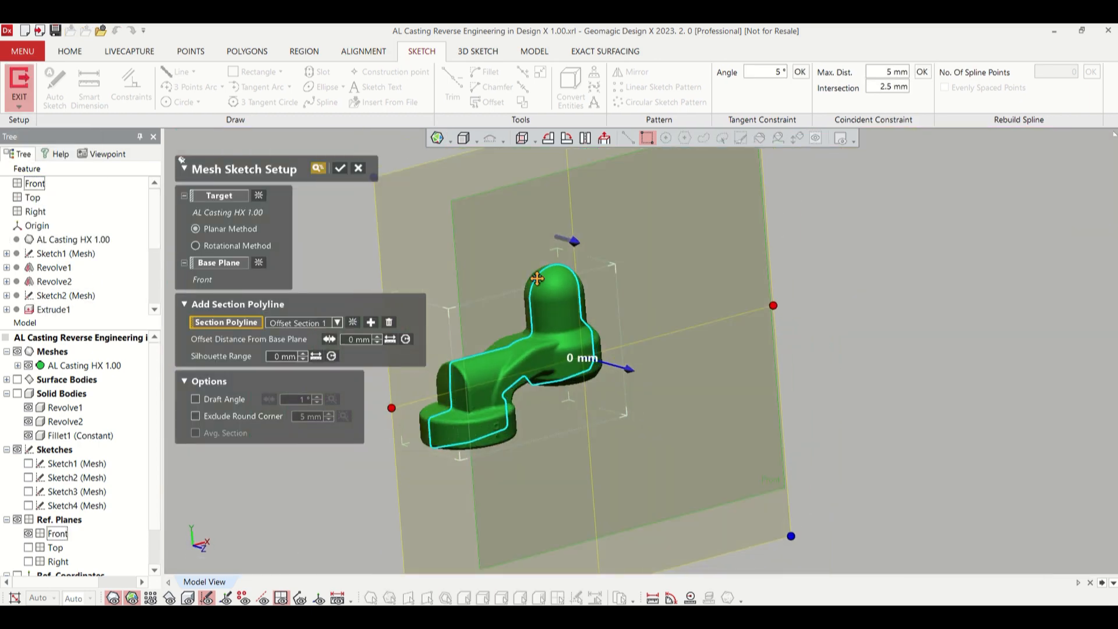
pyautogui.moveTo(641, 368); pyautogui.dragTo(650, 378)
pyautogui.scroll(4, 363, 359)
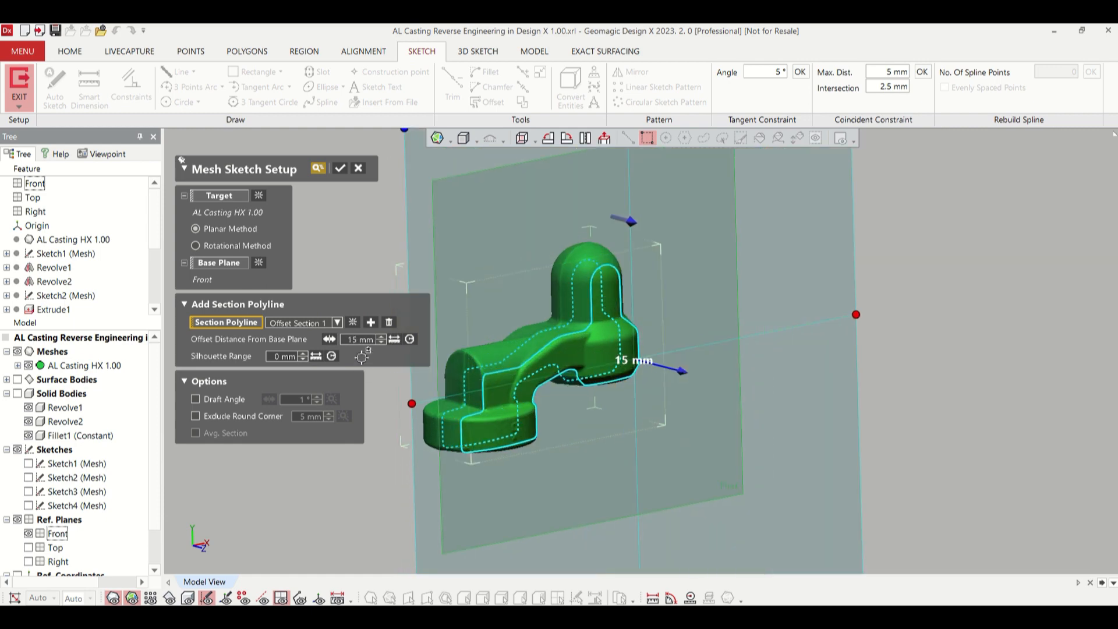
pyautogui.doubleClick(361, 339)
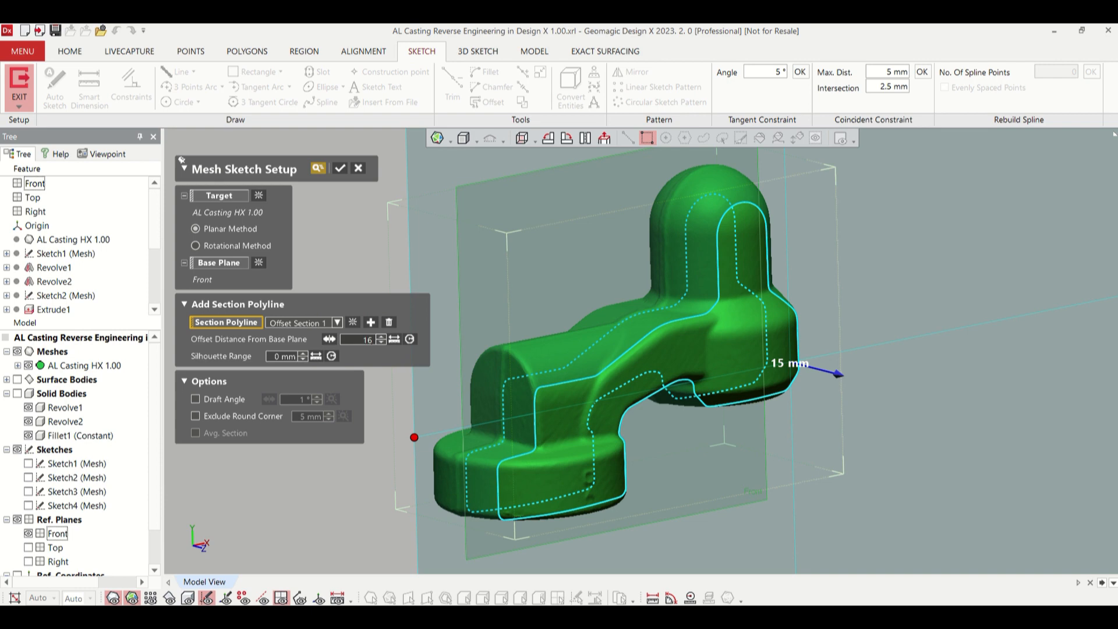
pyautogui.write('16')
pyautogui.press('Return')
# - Set the section's offset from the Front plane to 16.2 mm and accept the mesh sketch setup
pyautogui.scroll(3, 624, 424)
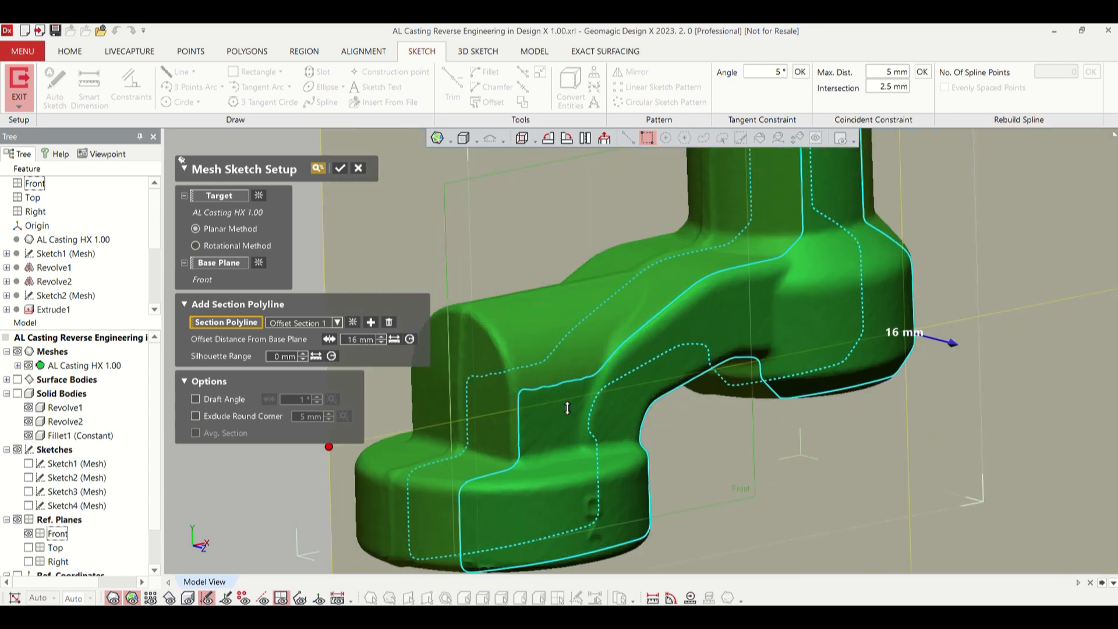
pyautogui.click(380, 337)
pyautogui.click(381, 338)
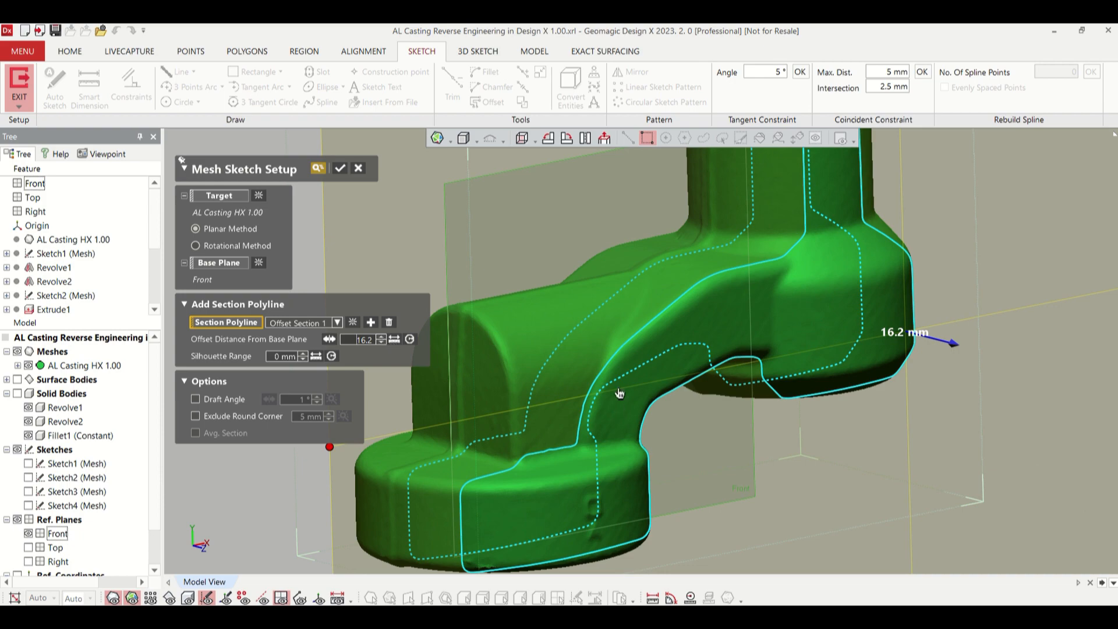
pyautogui.scroll(5, 620, 394)
pyautogui.moveTo(629, 416); pyautogui.dragTo(477, 357, button='right')
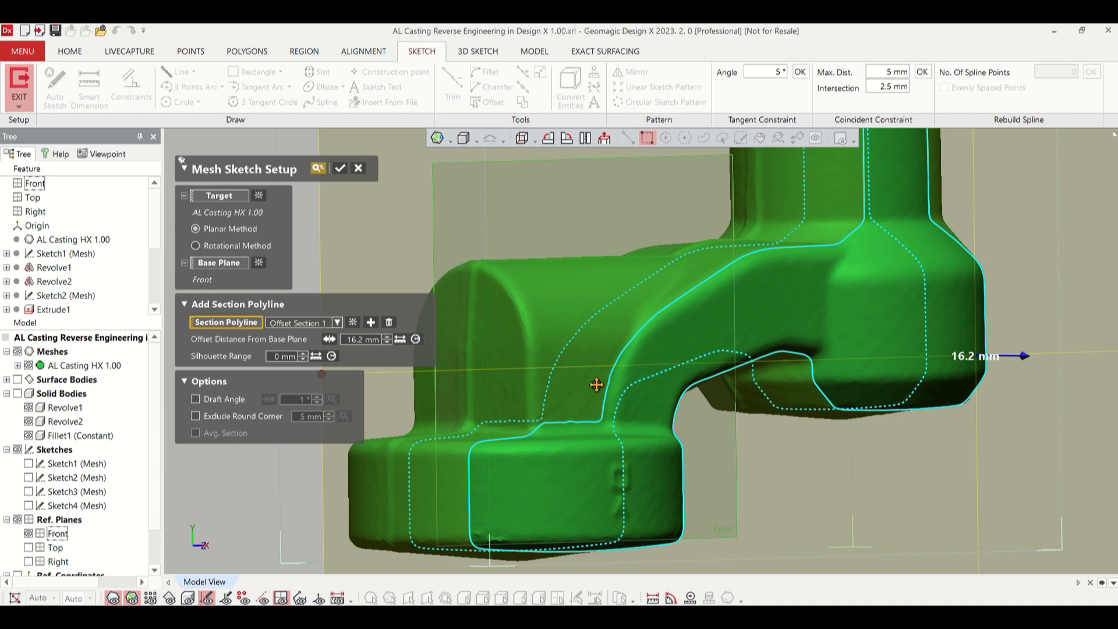
pyautogui.click(342, 169)
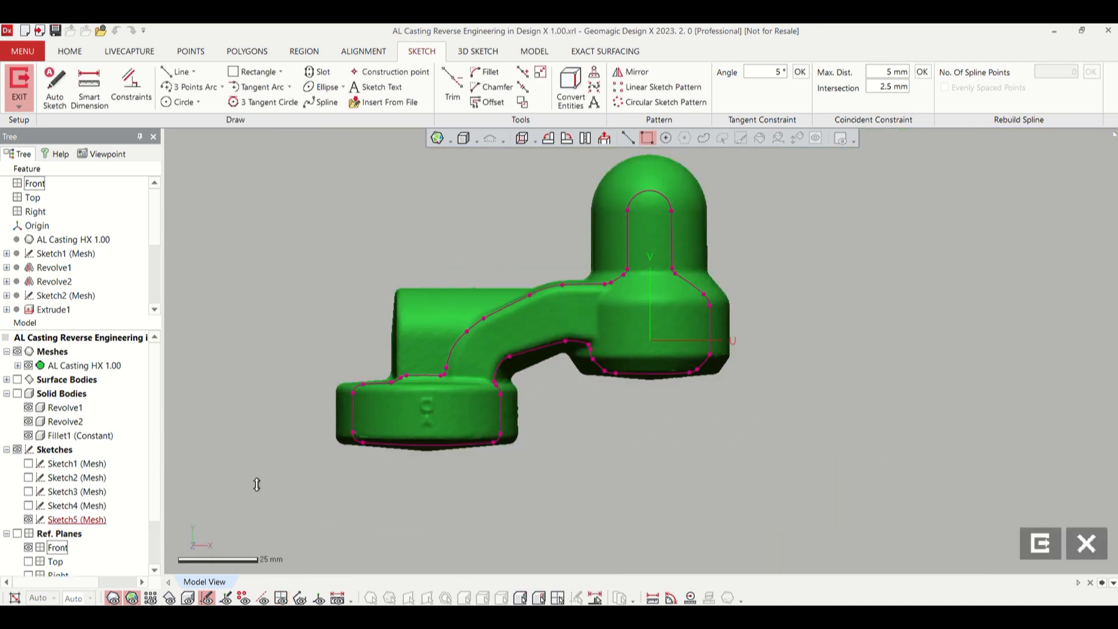
# - Hide the mesh and fit a solid line to the near-horizontal top edge of the connecting arm beside the domed boss
pyautogui.click(112, 600)
pyautogui.scroll(3, 424, 325)
pyautogui.click(176, 71)
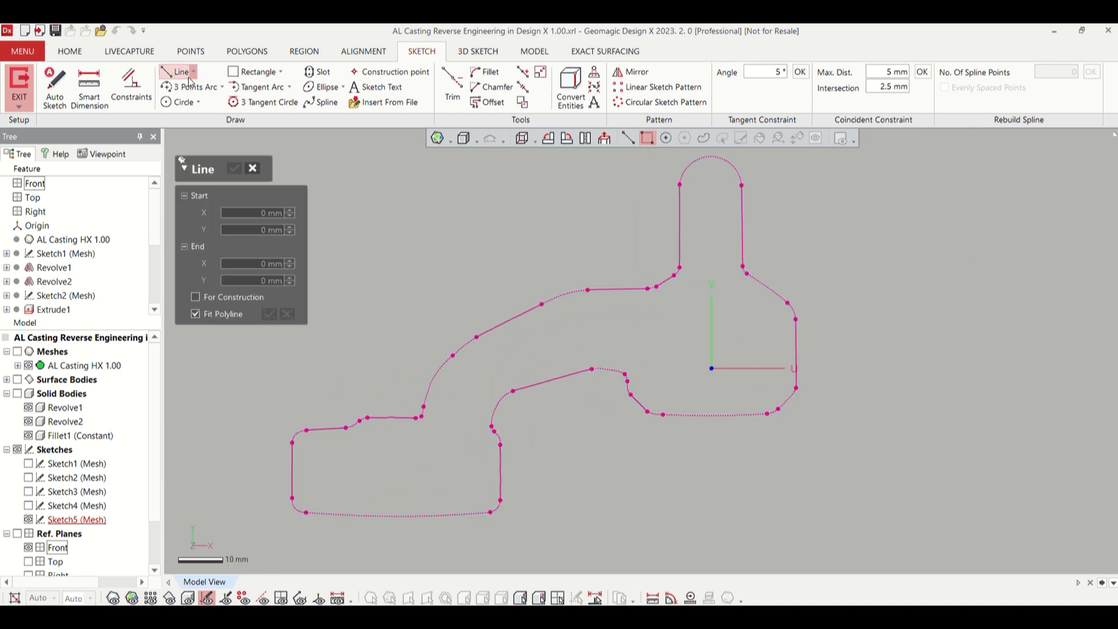
pyautogui.scroll(1, 326, 245)
pyautogui.click(689, 306)
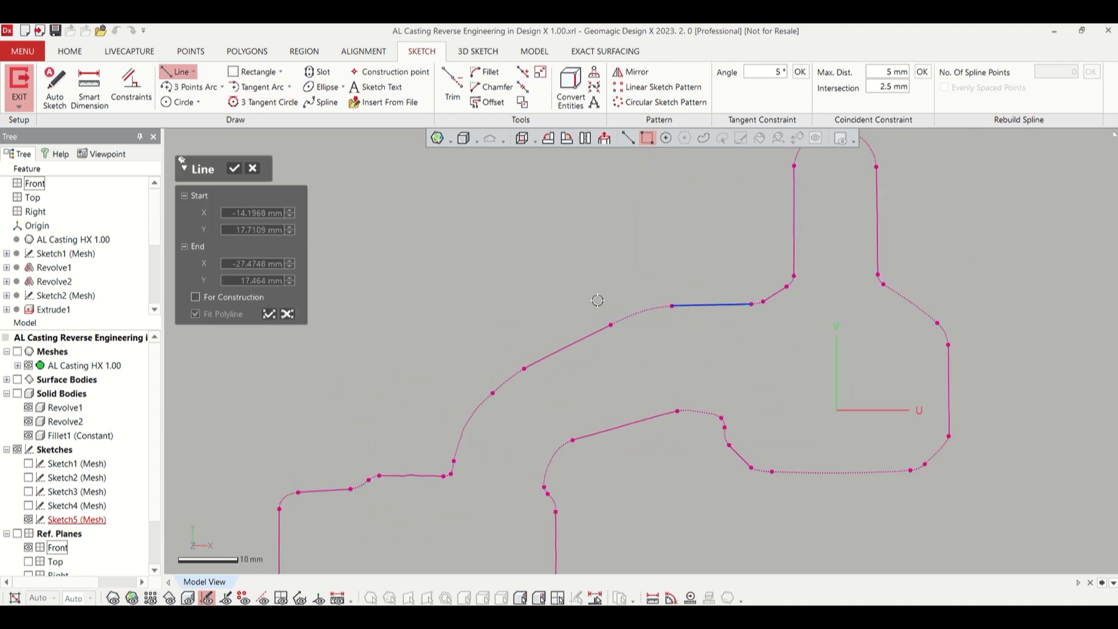
pyautogui.click(235, 169)
# - Draw a vertical construction centerline about 98 mm long through the origin, starting at X 0 mm, Y 50 mm
pyautogui.scroll(-2, 309, 200)
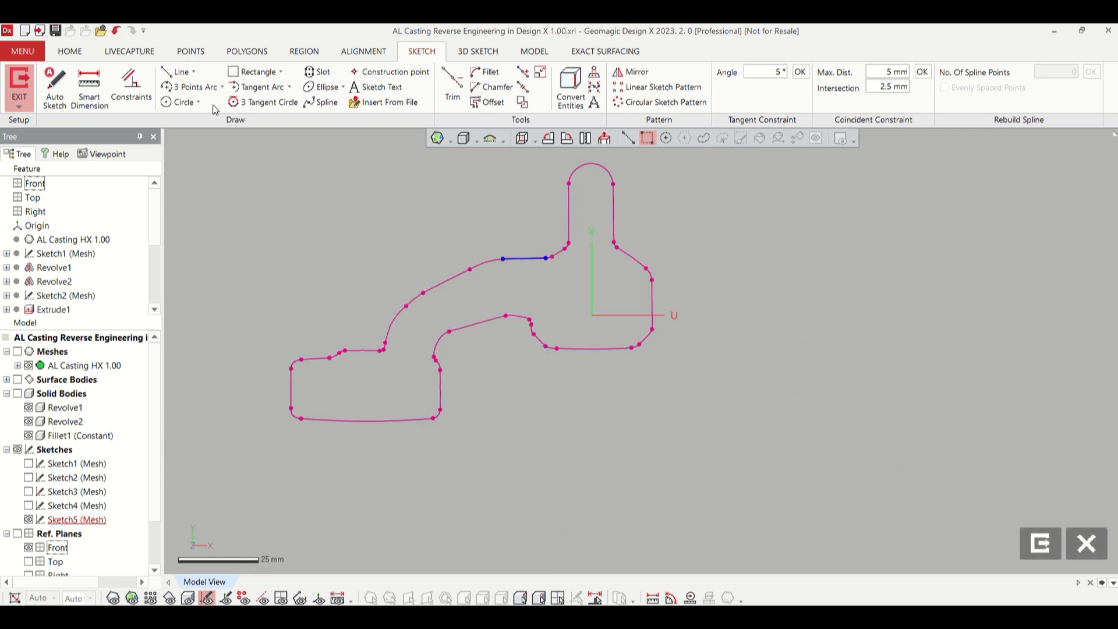
pyautogui.click(193, 71)
pyautogui.click(196, 104)
pyautogui.click(591, 155)
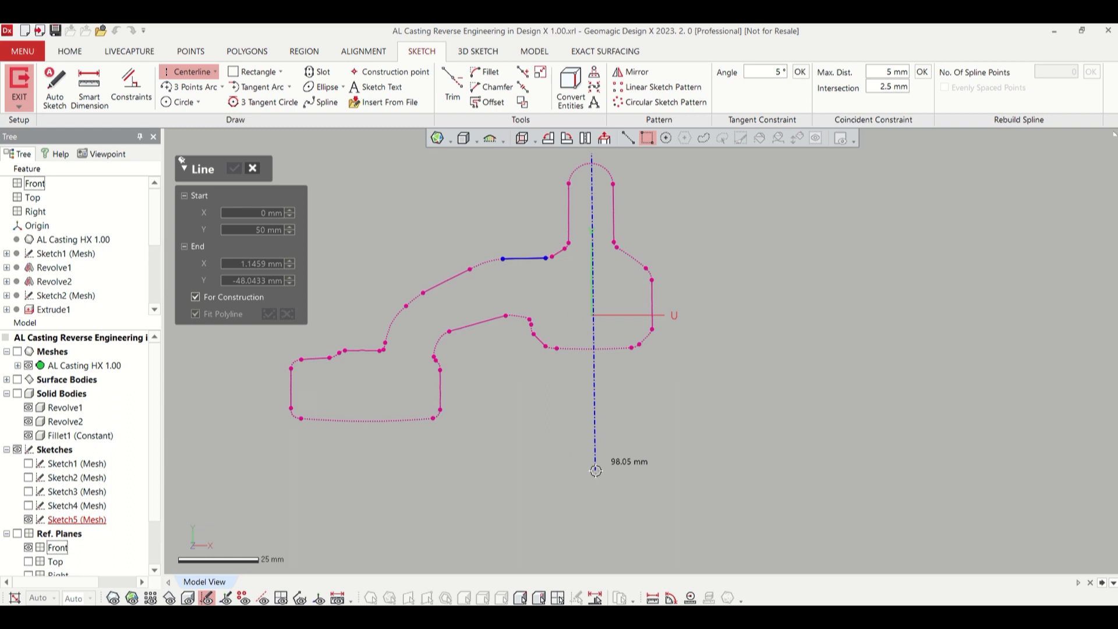
pyautogui.click(593, 470)
pyautogui.press('Escape')
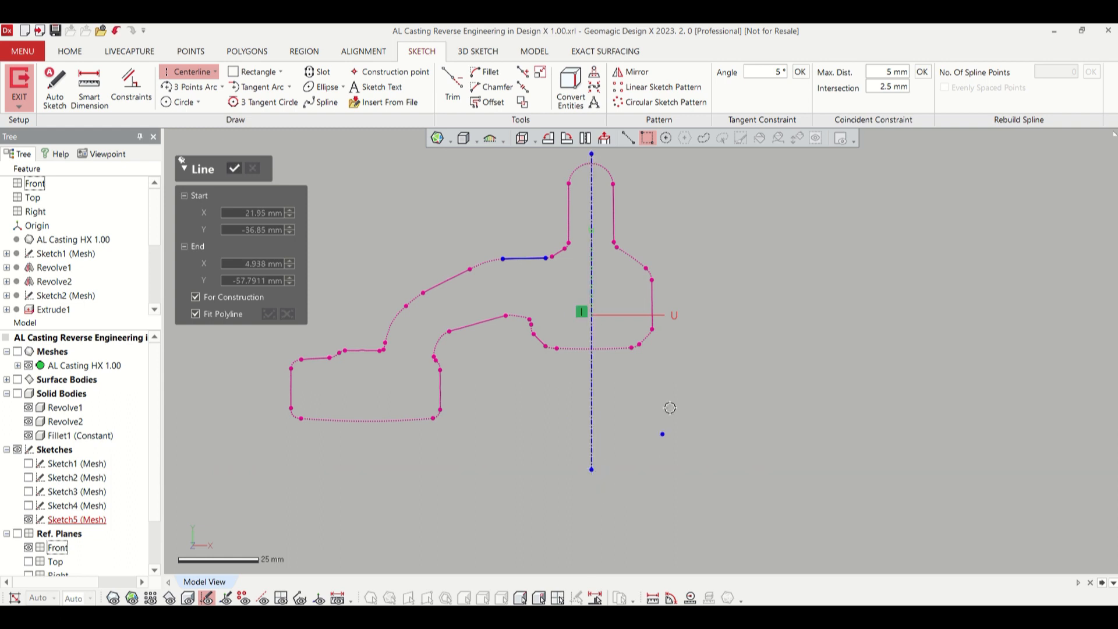
# - Draw a horizontal construction centerline through the origin, starting at X 35 mm, Y 0 mm and ending beyond the arm
pyautogui.click(703, 315)
pyautogui.scroll(-2, 283, 373)
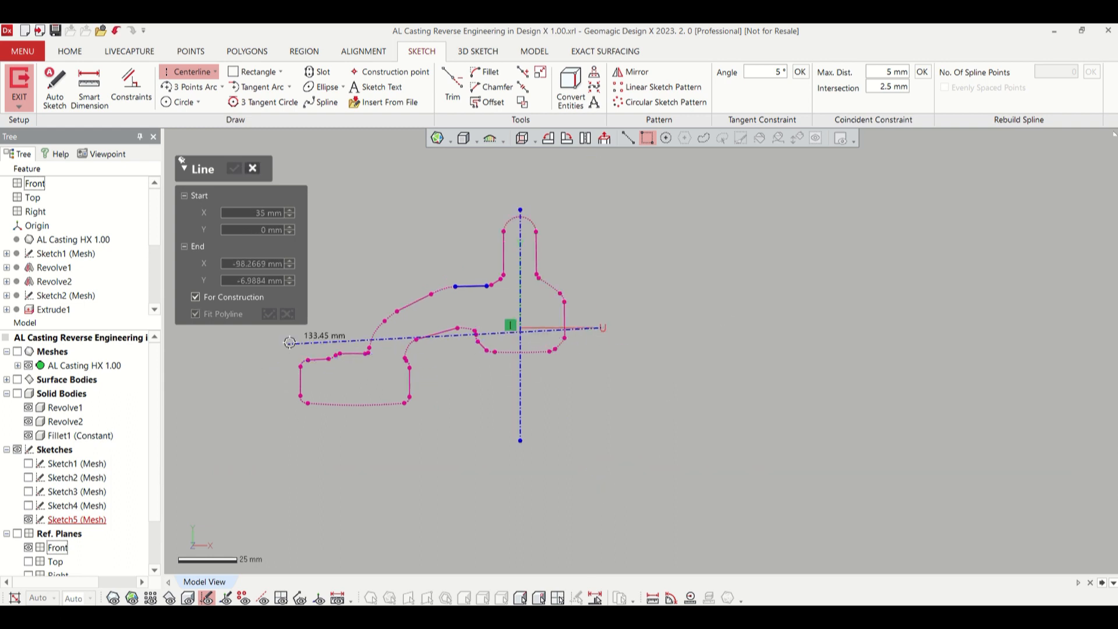
pyautogui.click(310, 330)
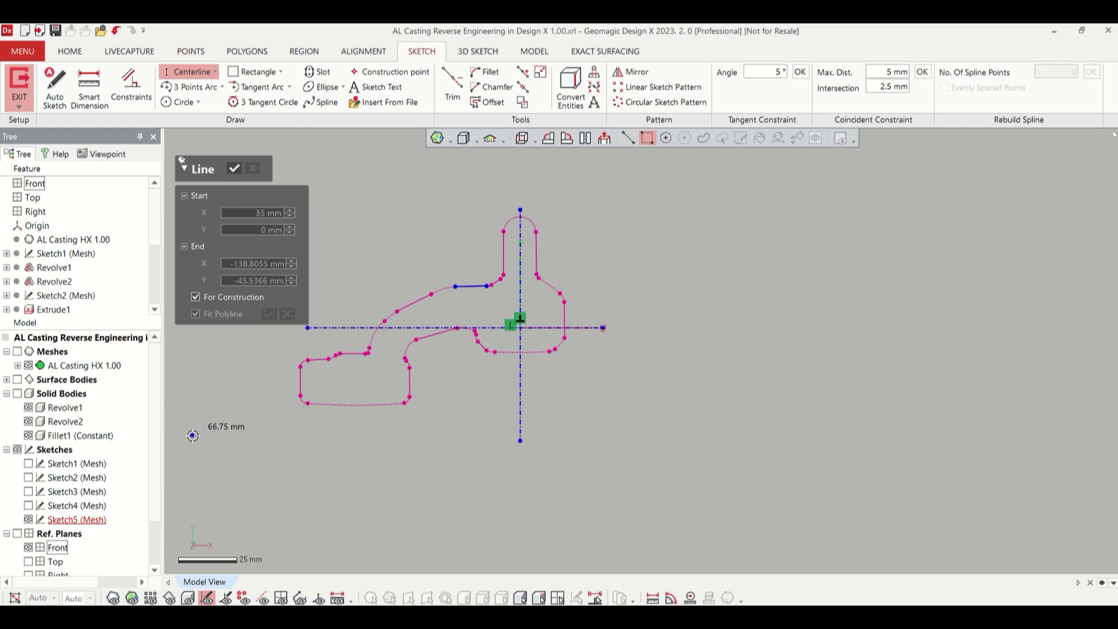
pyautogui.click(233, 169)
# - Dimension the angle between the horizontal centerline and the arm's near-horizontal top line, and set it to 1°
pyautogui.click(89, 87)
pyautogui.scroll(3, 401, 297)
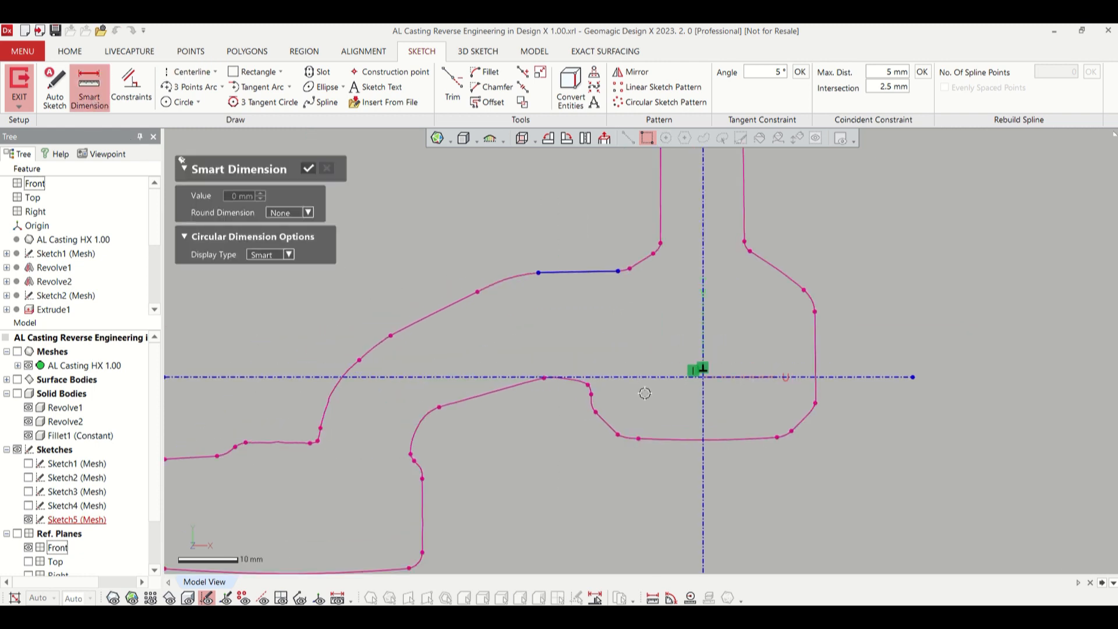
pyautogui.click(636, 377)
pyautogui.click(594, 272)
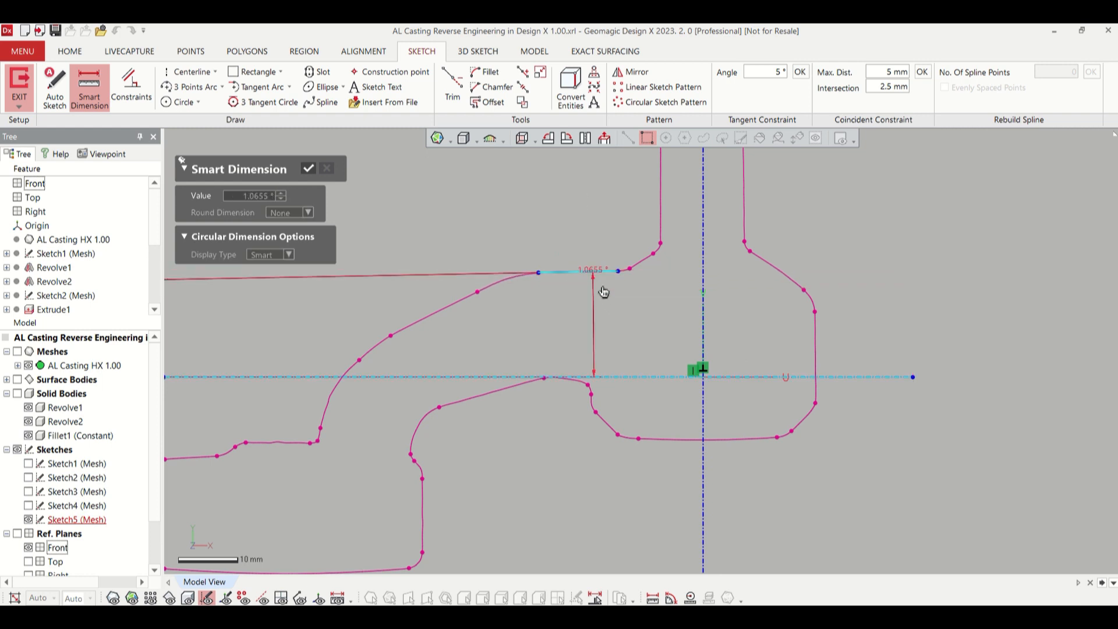
pyautogui.click(606, 320)
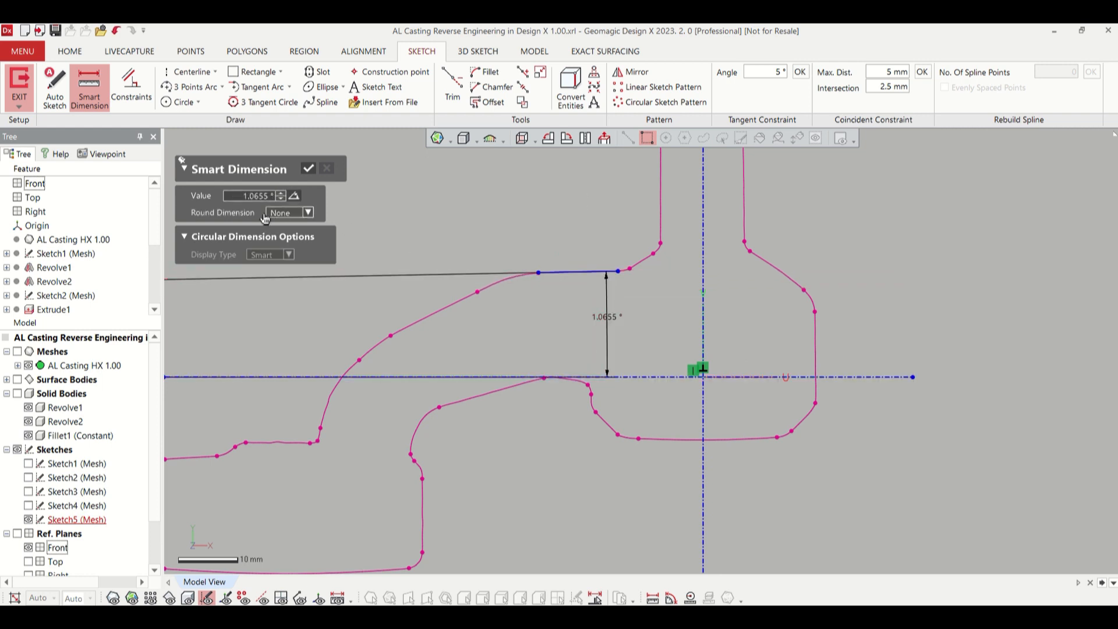
pyautogui.doubleClick(253, 197)
pyautogui.write('1')
pyautogui.press('Return')
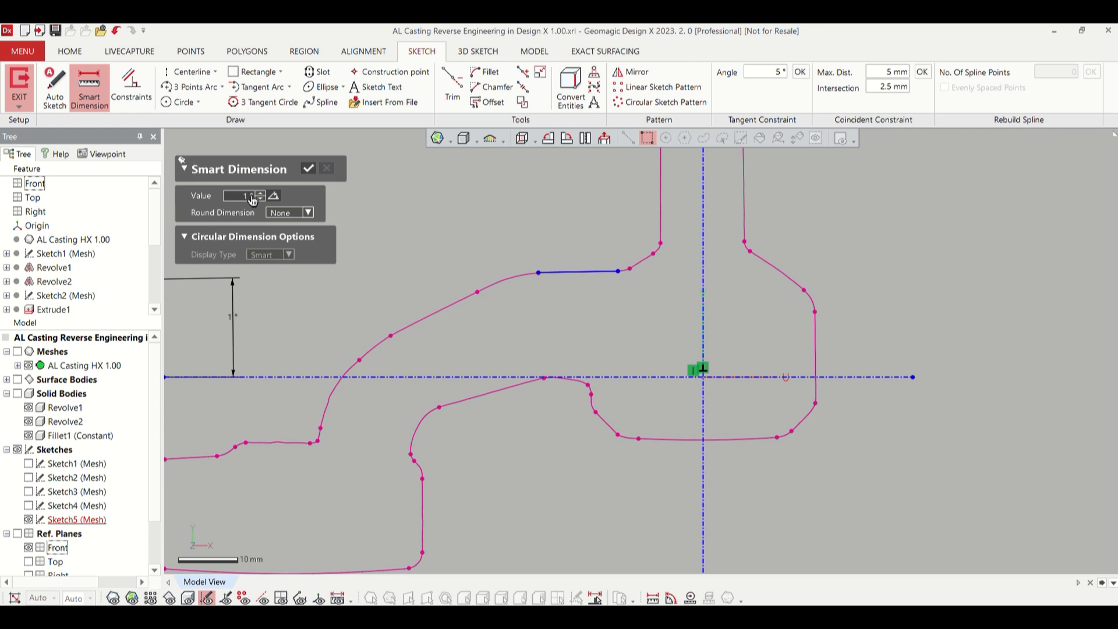
pyautogui.click(308, 170)
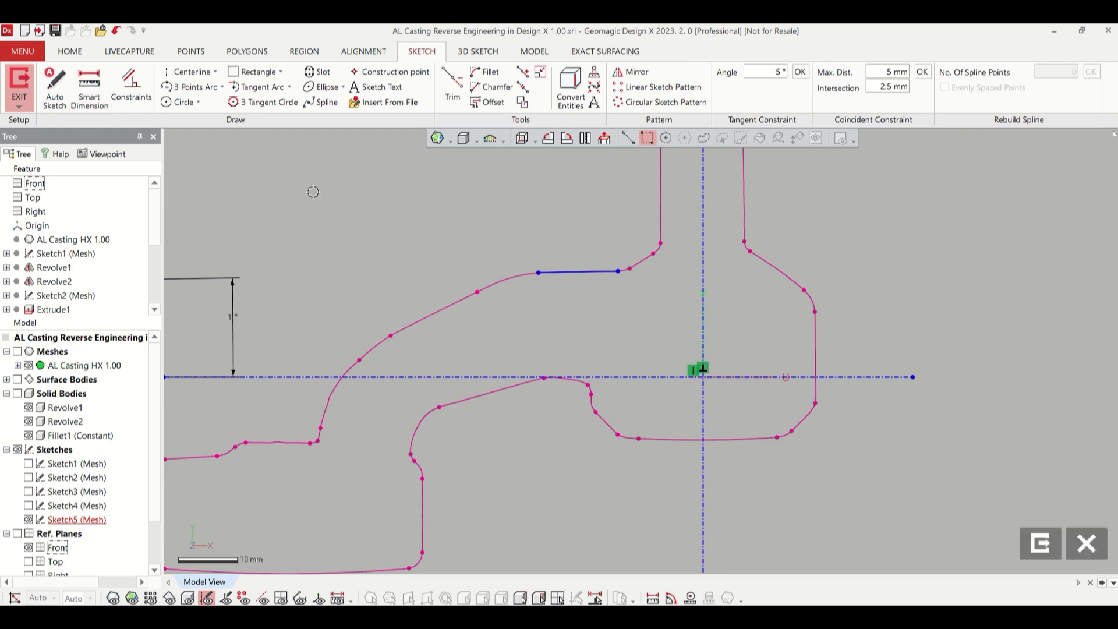
# - Fit a solid line about 16 mm long to the sloping straight segment of the arm's upper edge
pyautogui.click(215, 71)
pyautogui.click(187, 86)
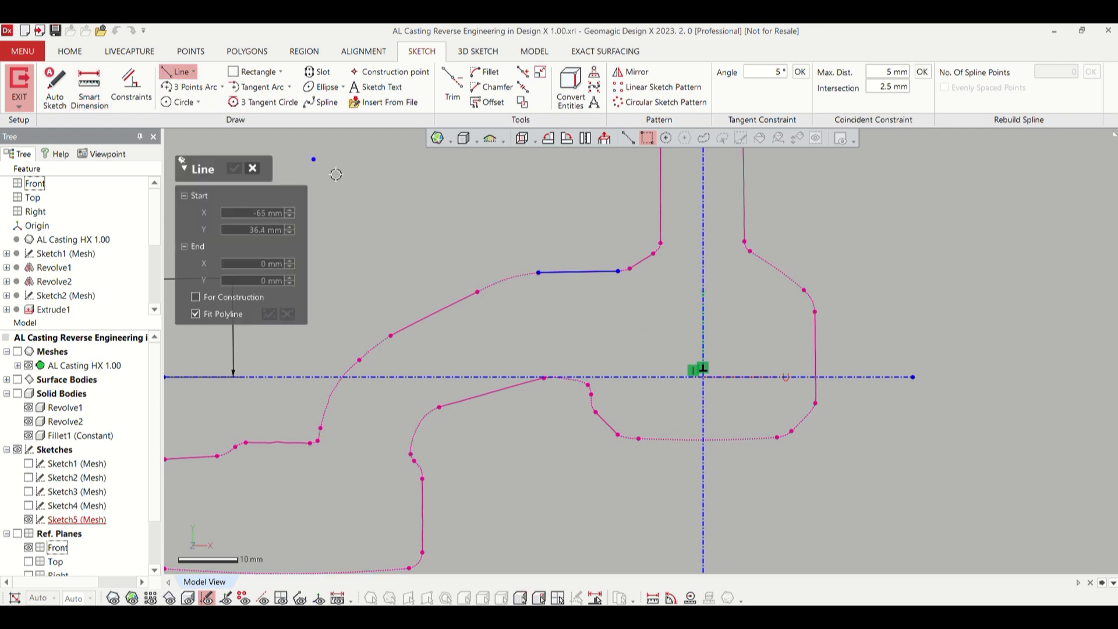
pyautogui.click(438, 319)
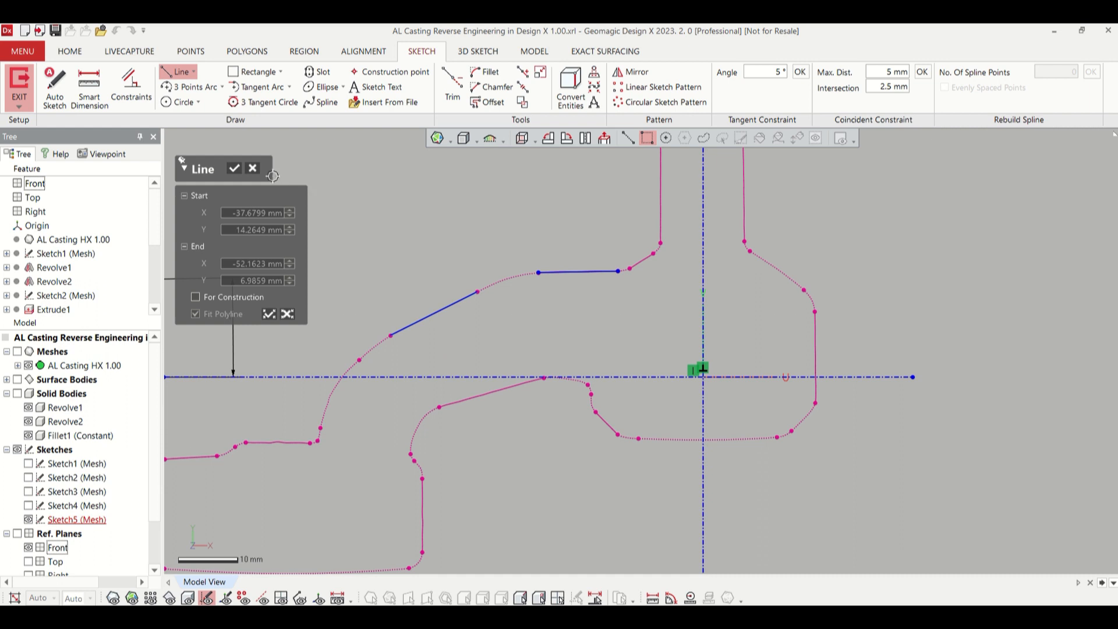
pyautogui.click(237, 170)
# - Dimension the angle between the horizontal centerline and the sloping upper line, and set it to 26.7°
pyautogui.click(89, 88)
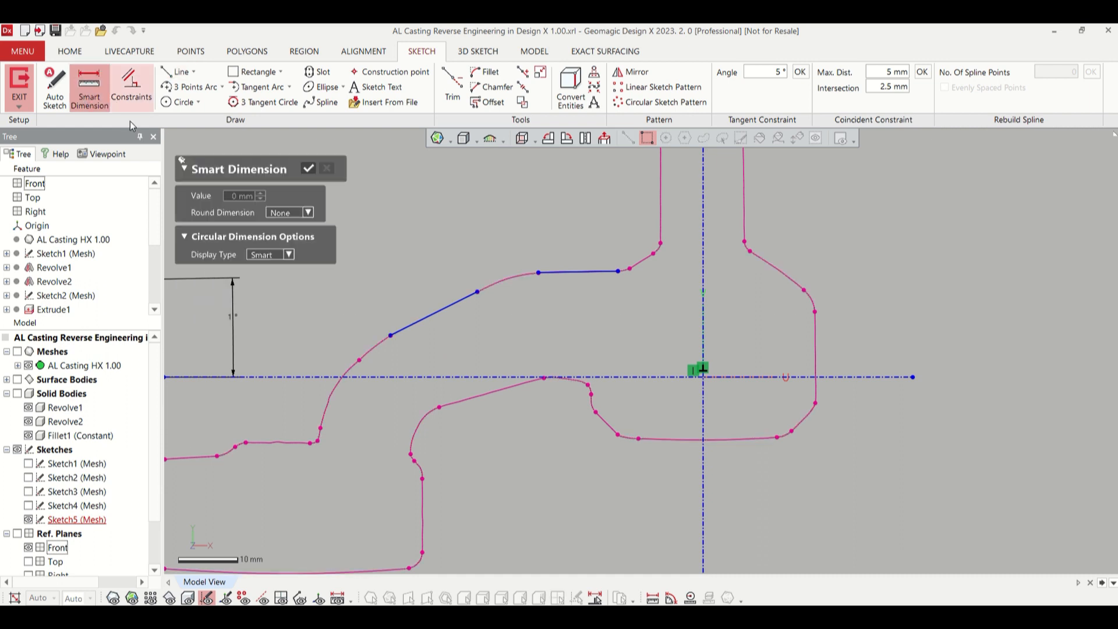
pyautogui.click(440, 378)
pyautogui.click(430, 315)
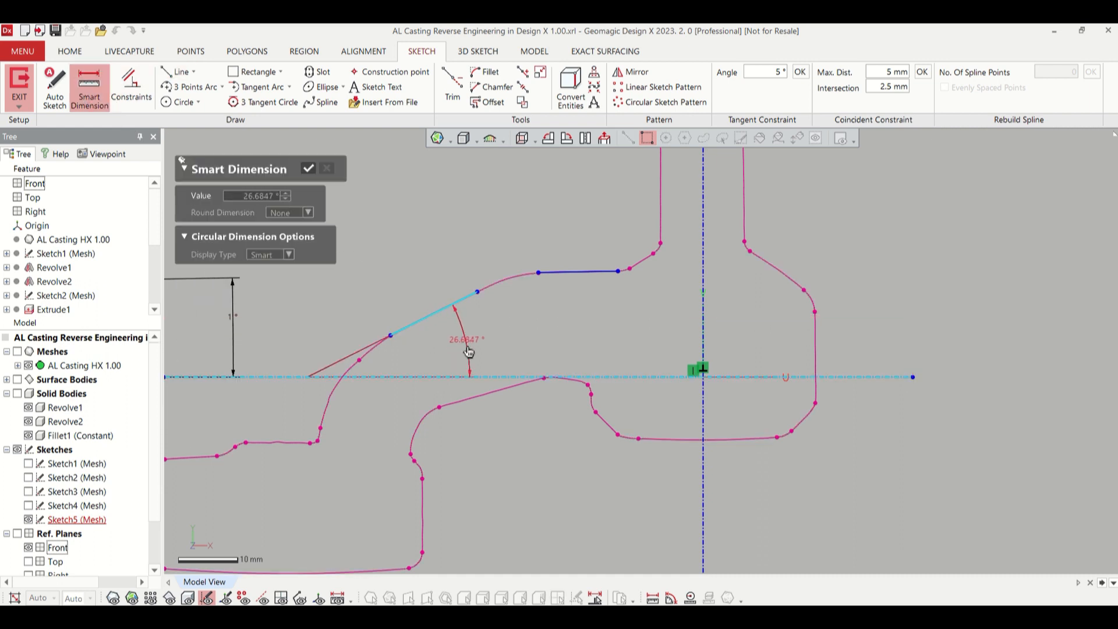
pyautogui.click(469, 351)
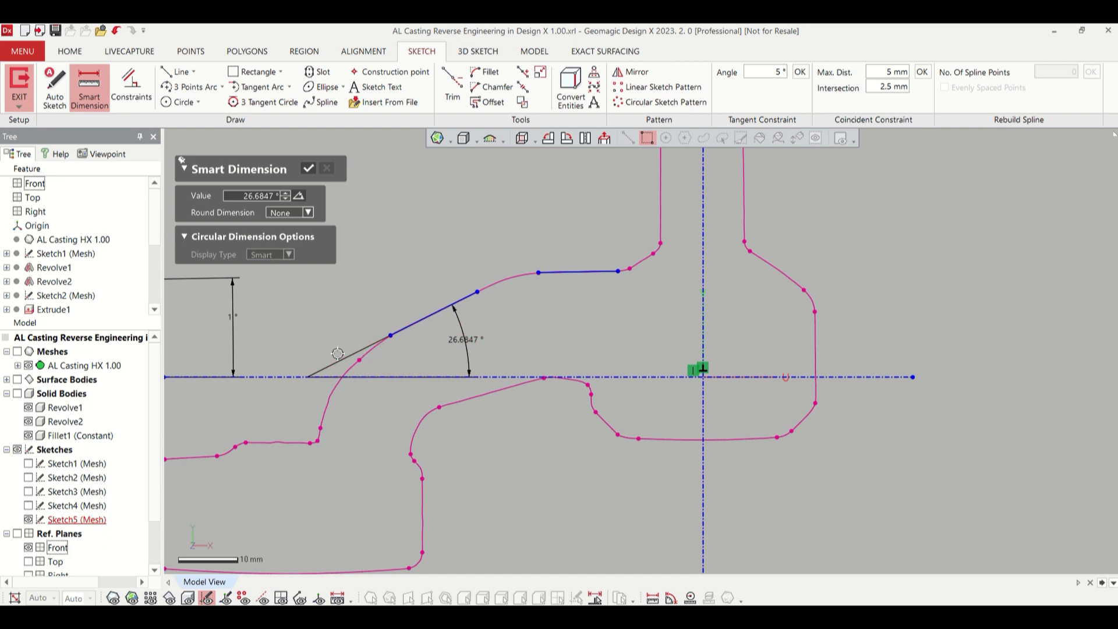
pyautogui.doubleClick(254, 198)
pyautogui.moveTo(249, 196); pyautogui.dragTo(341, 212)
pyautogui.press('BackSpace')
pyautogui.press('BackSpace')
pyautogui.press('Return')
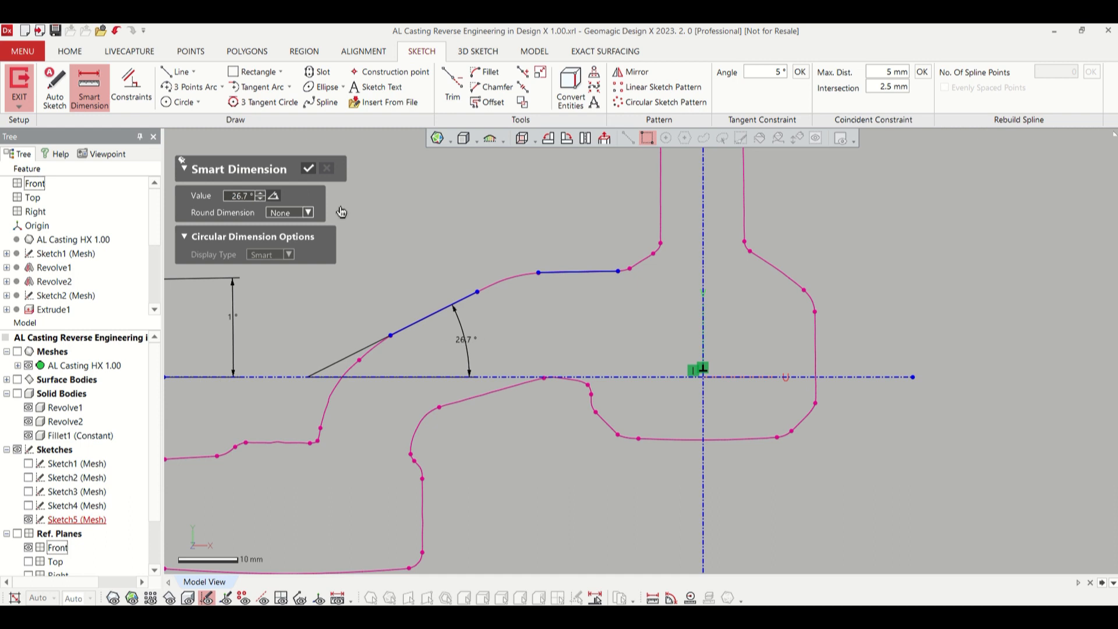
pyautogui.click(309, 171)
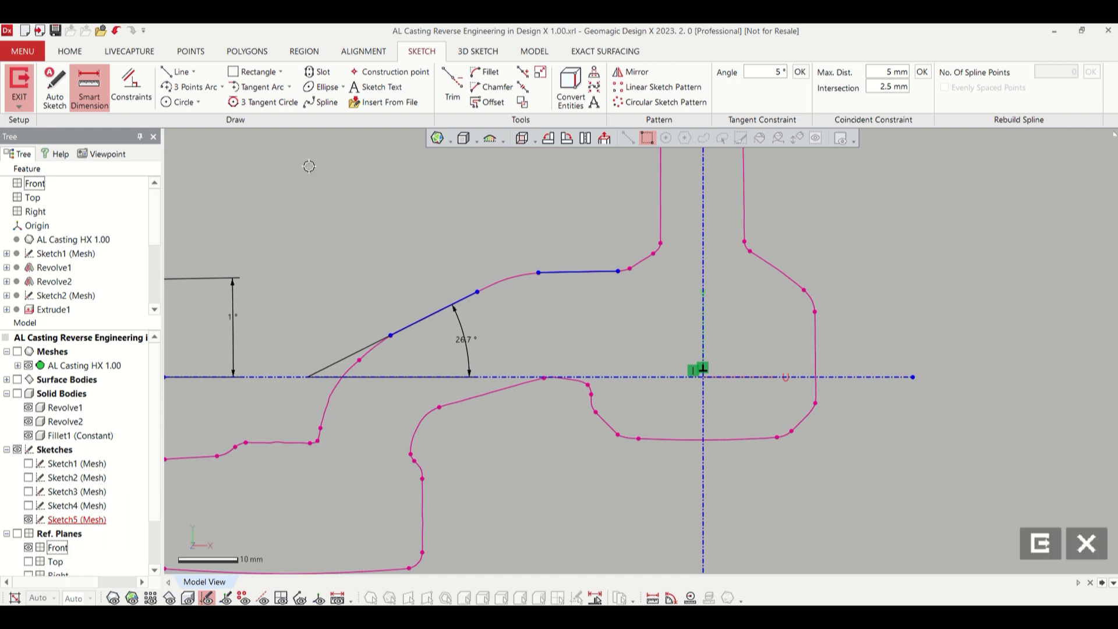
# - Fit a temporary circle to the curved segment between the two upper lines to read its radius, and delete the circle
pyautogui.click(182, 102)
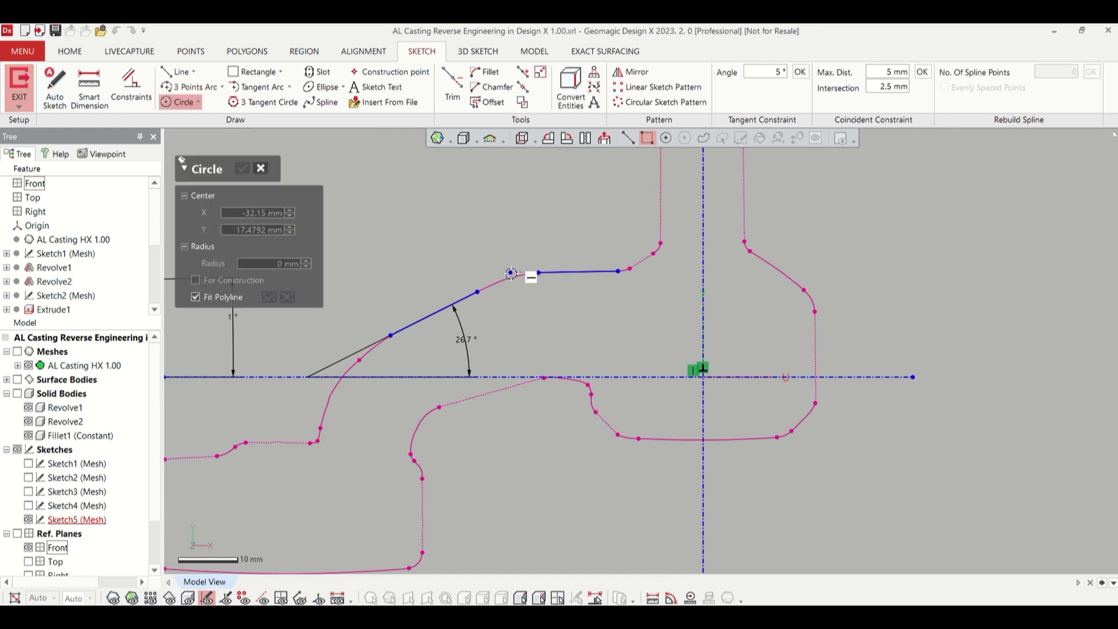
pyautogui.click(511, 273)
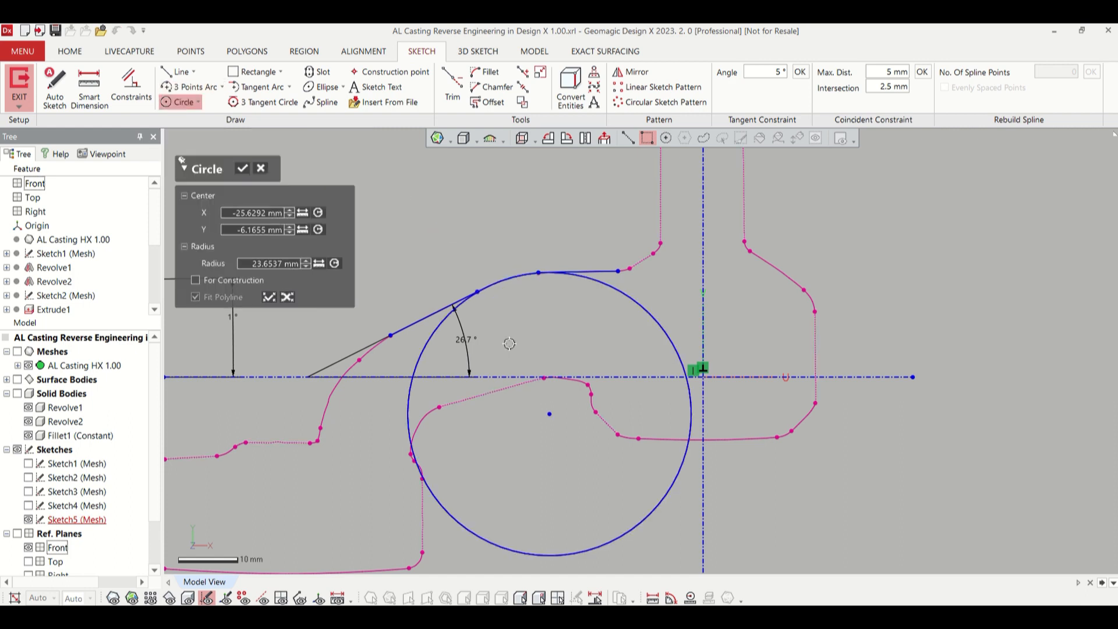
pyautogui.click(243, 169)
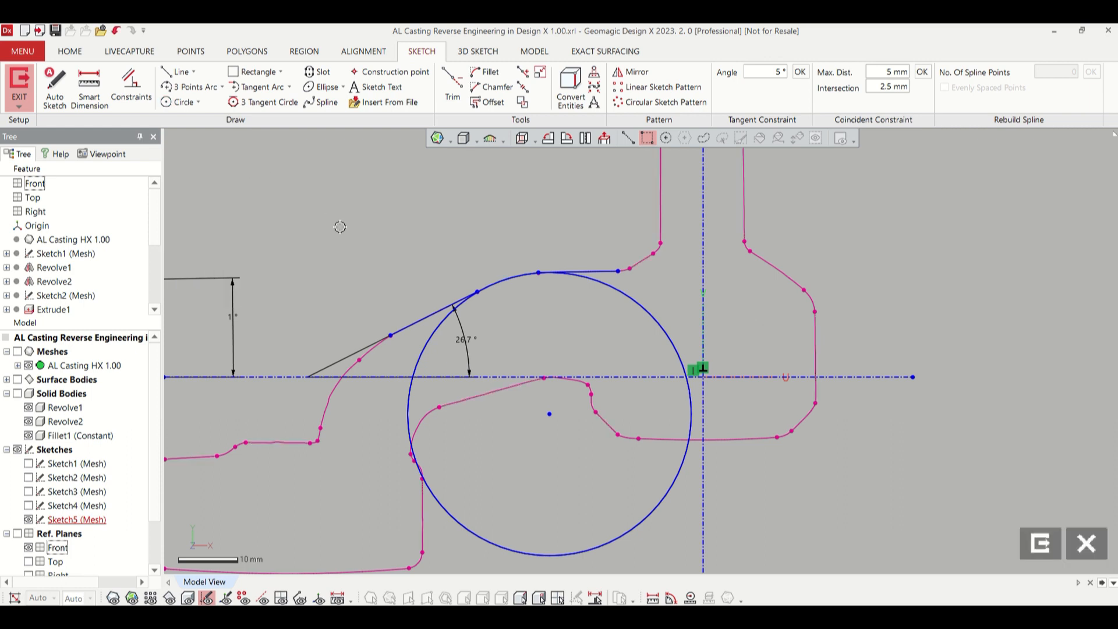
pyautogui.click(638, 304)
pyautogui.press('Delete')
# - Fillet the near-horizontal and sloping upper lines with a 23.6 mm radius, including its dimension
pyautogui.click(486, 71)
pyautogui.click(266, 213)
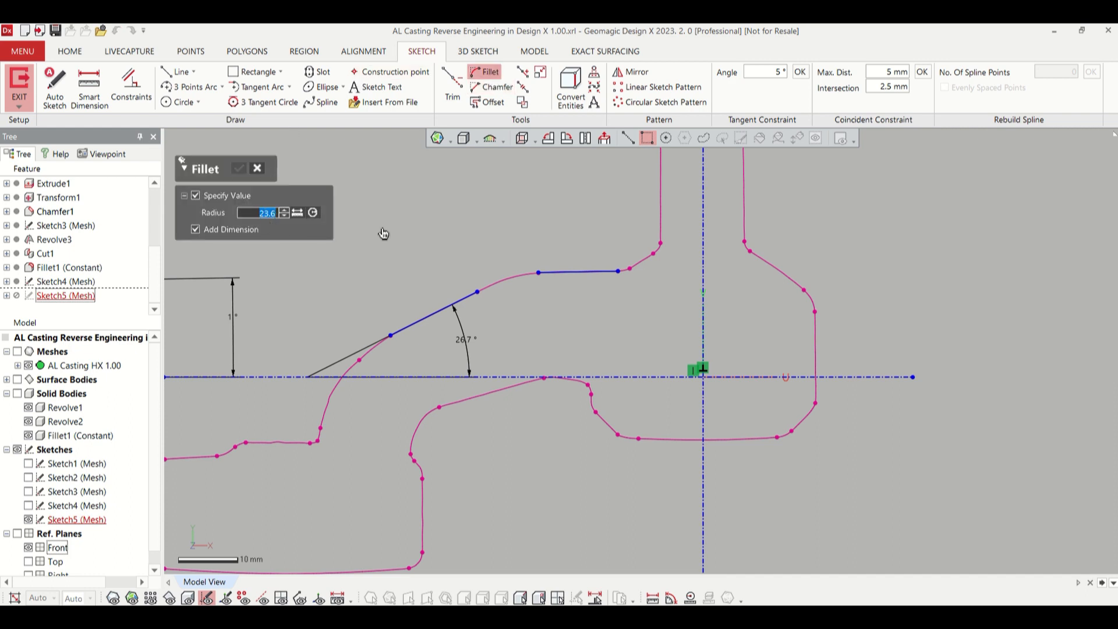
pyautogui.click(546, 258)
pyautogui.click(555, 276)
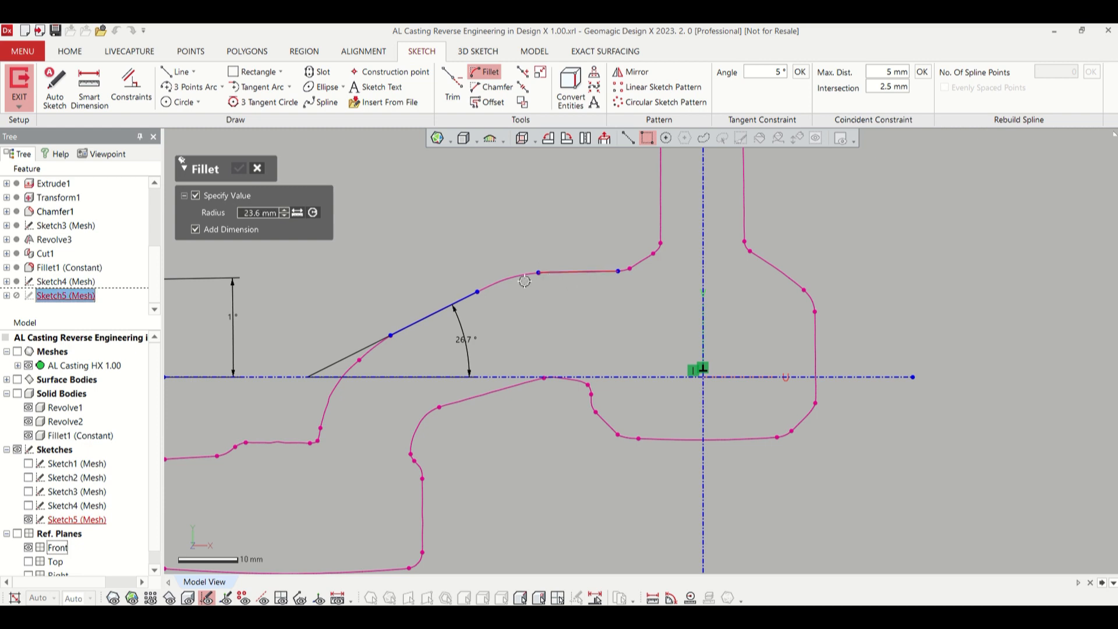
pyautogui.click(470, 297)
pyautogui.click(240, 169)
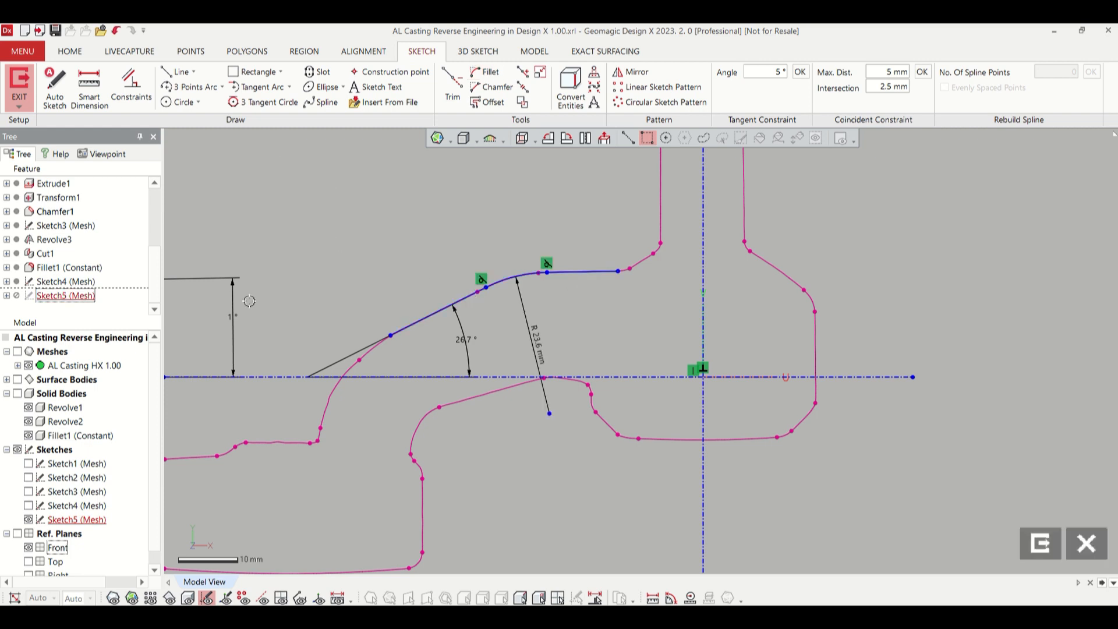
# - Fit a solid line about 1.7 mm long to the short steep segment where the arm meets the lower block
pyautogui.scroll(-2, 230, 396)
pyautogui.scroll(5, 225, 413)
pyautogui.scroll(1, 403, 425)
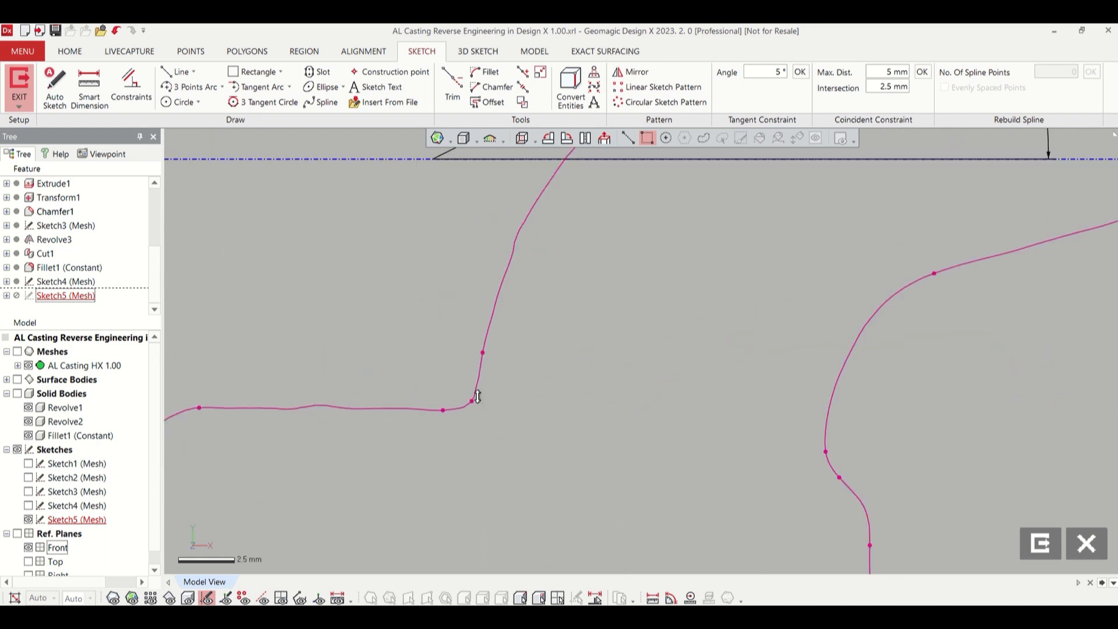
pyautogui.click(178, 71)
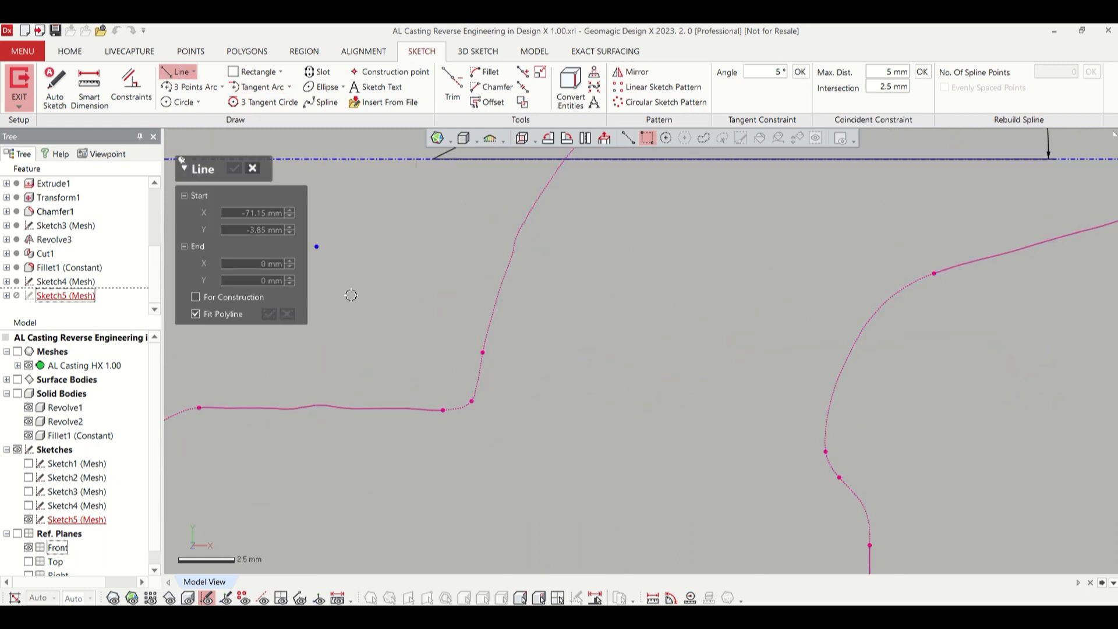
pyautogui.scroll(3, 467, 415)
pyautogui.moveTo(461, 237)
pyautogui.mouseDown()
pyautogui.moveTo(553, 323)
pyautogui.moveTo(568, 364)
pyautogui.mouseUp()
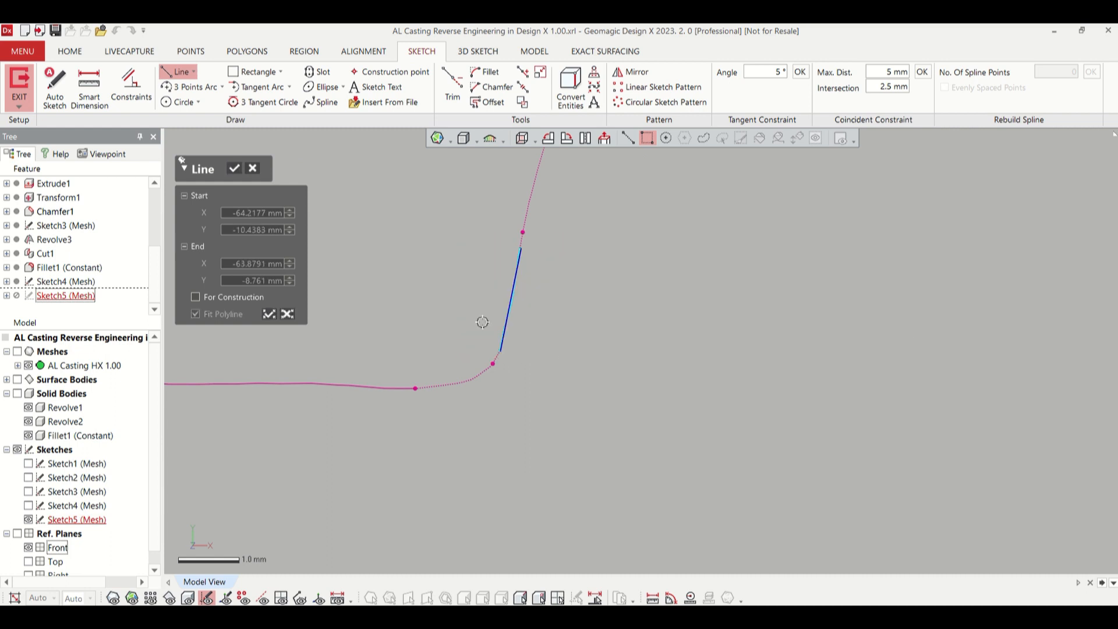
pyautogui.click(234, 169)
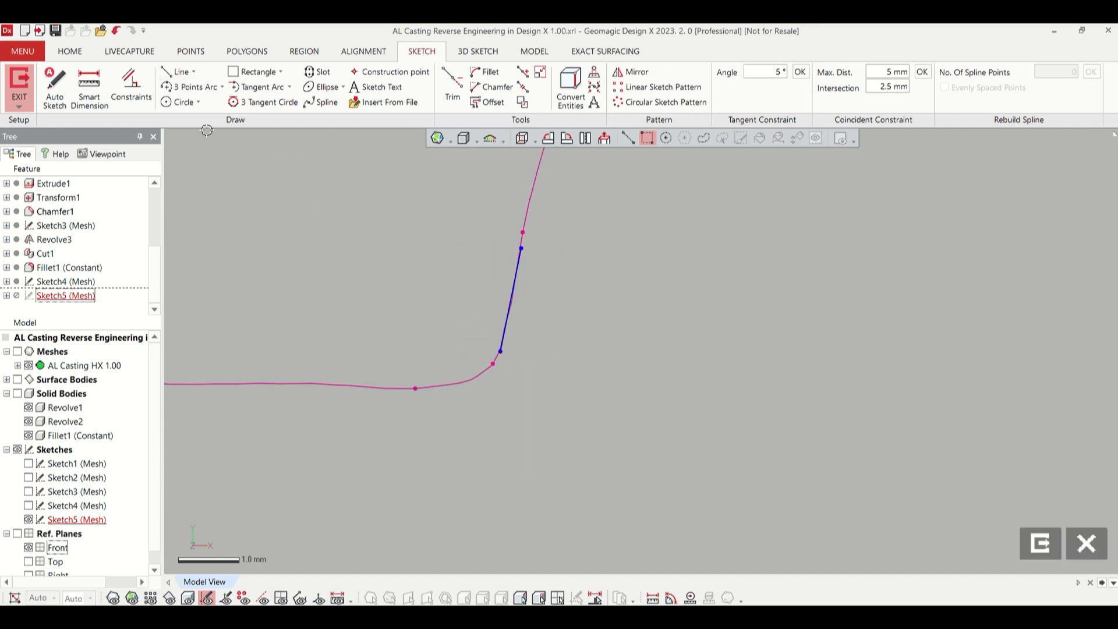
# - Dimension the angle between the vertical centerline and the short steep line, and set it to 11.4°
pyautogui.click(89, 87)
pyautogui.scroll(-6, 448, 261)
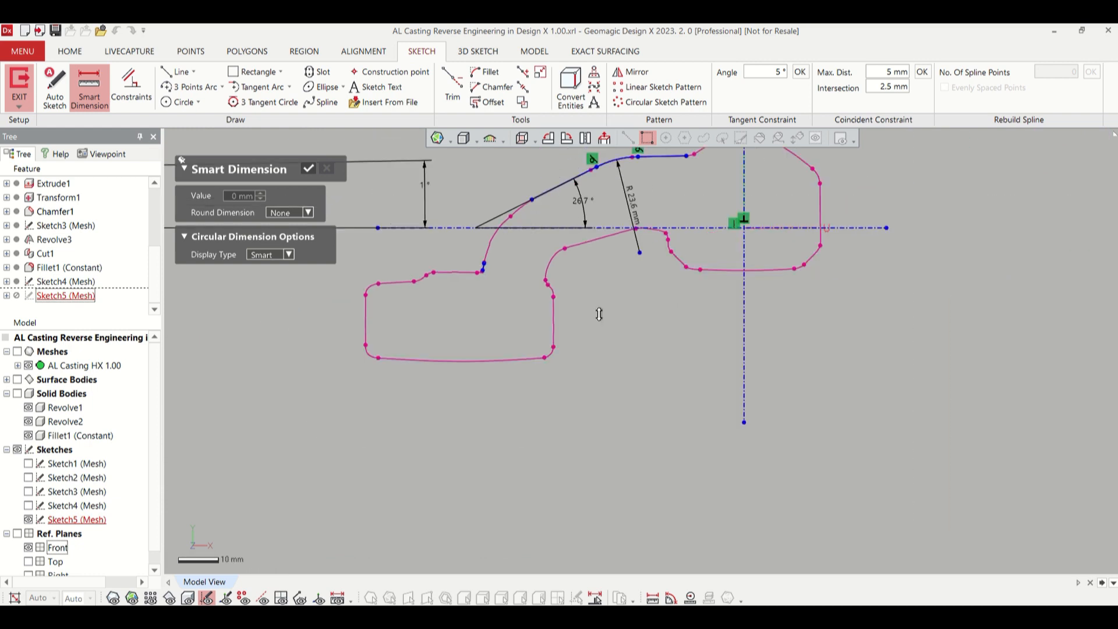
pyautogui.click(745, 361)
pyautogui.click(484, 268)
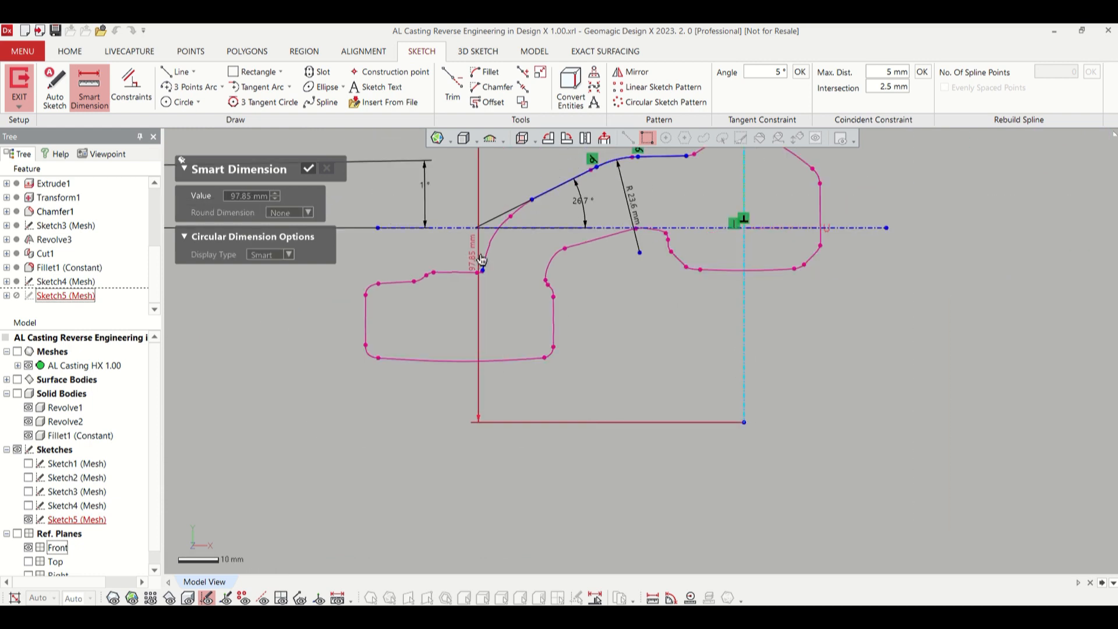
pyautogui.scroll(2, 485, 272)
pyautogui.click(487, 286)
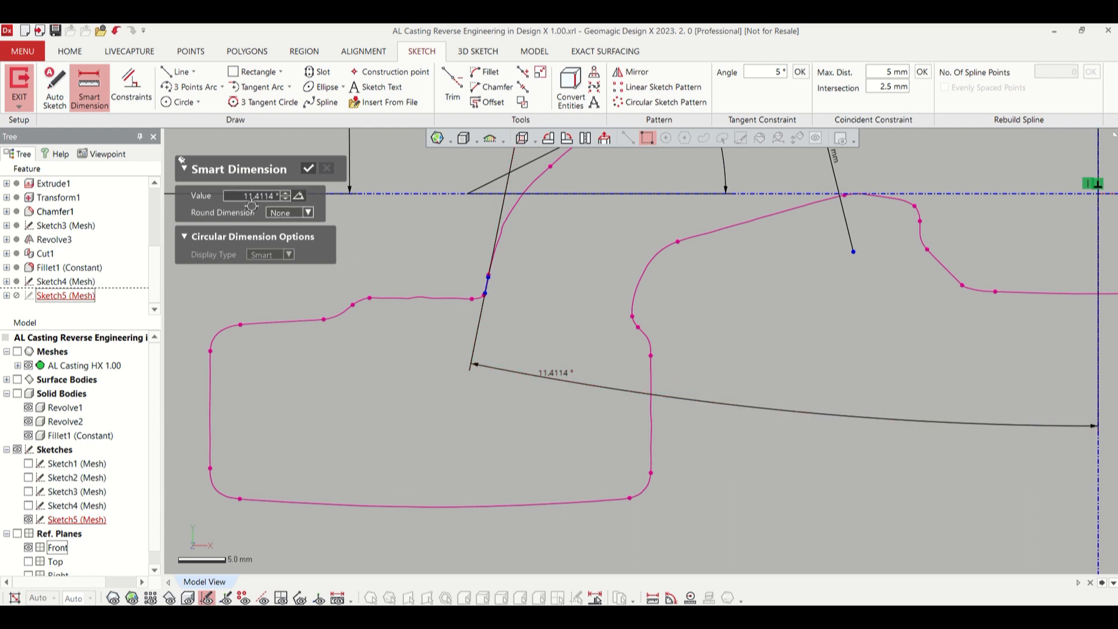
pyautogui.doubleClick(251, 198)
pyautogui.write('11.4')
pyautogui.press('Return')
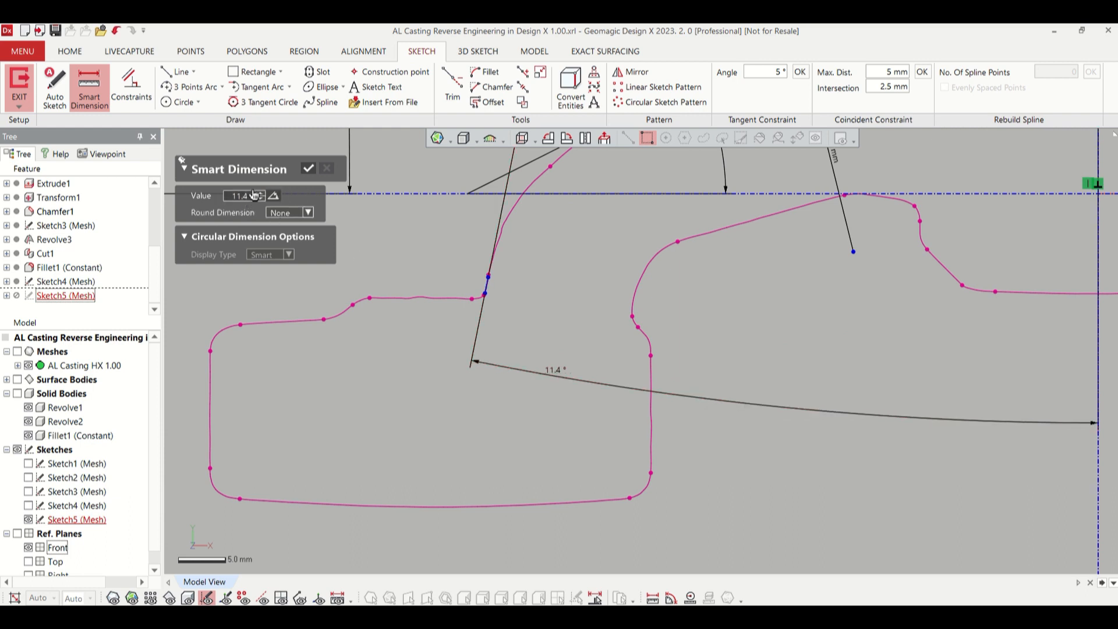
pyautogui.click(310, 169)
# - Fit a trial circle to the curved edge between the sloping and steep lines to read its radius, and discard it
pyautogui.scroll(-5, 428, 230)
pyautogui.scroll(7, 548, 172)
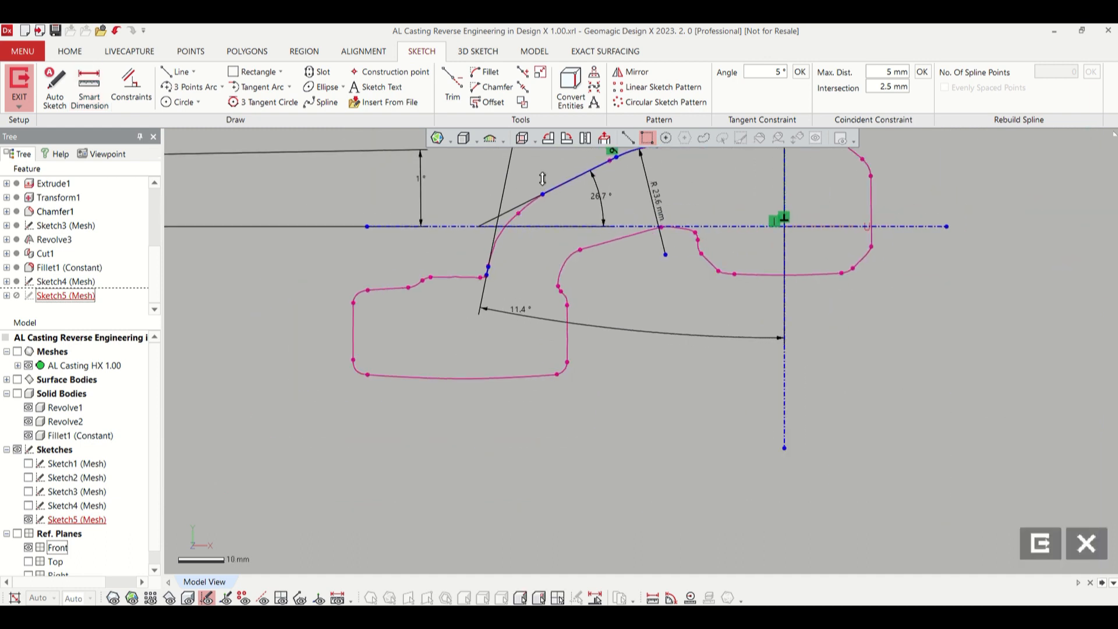
pyautogui.click(180, 102)
pyautogui.moveTo(357, 443); pyautogui.dragTo(569, 240)
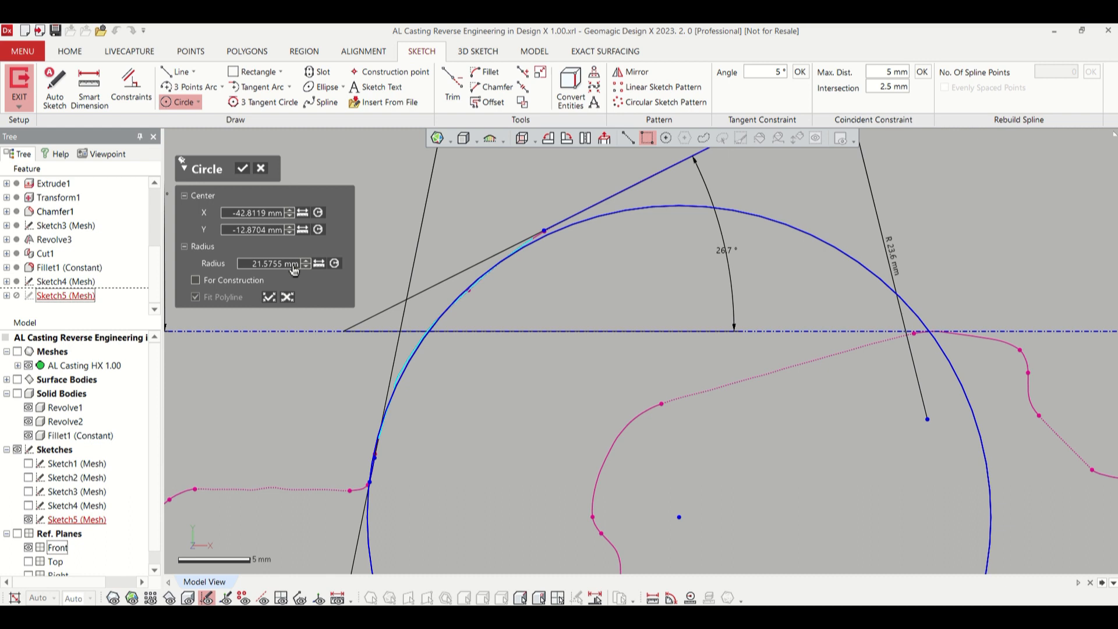
pyautogui.click(261, 170)
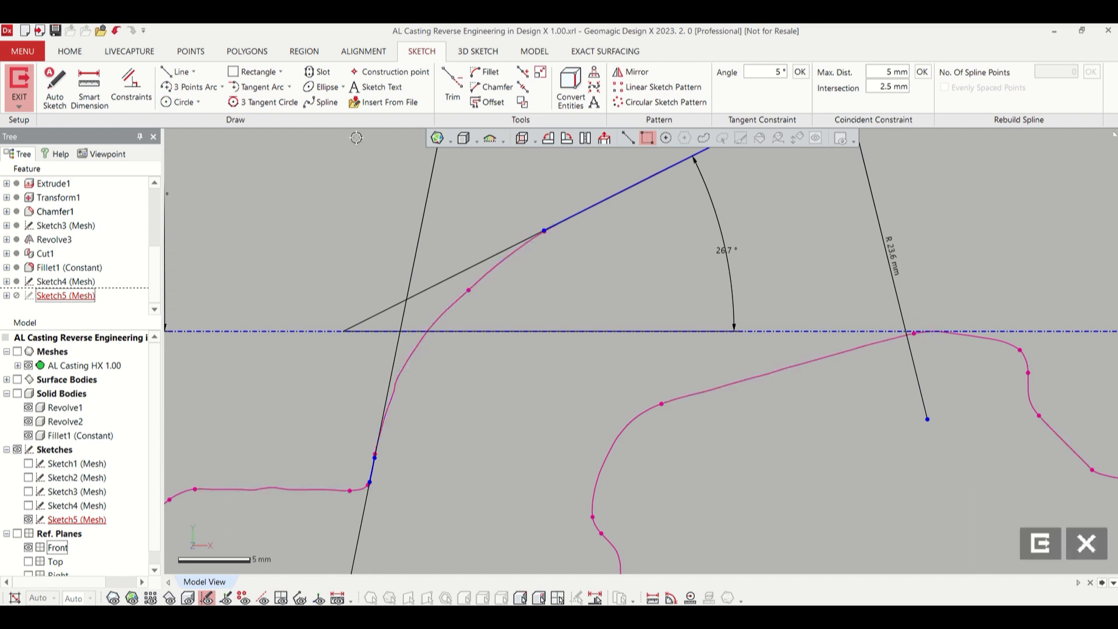
# - Fillet the sloping upper line and the short steep line with a 22.2 mm radius, including its dimension
pyautogui.click(483, 72)
pyautogui.doubleClick(266, 213)
pyautogui.write('22.2')
pyautogui.press('Return')
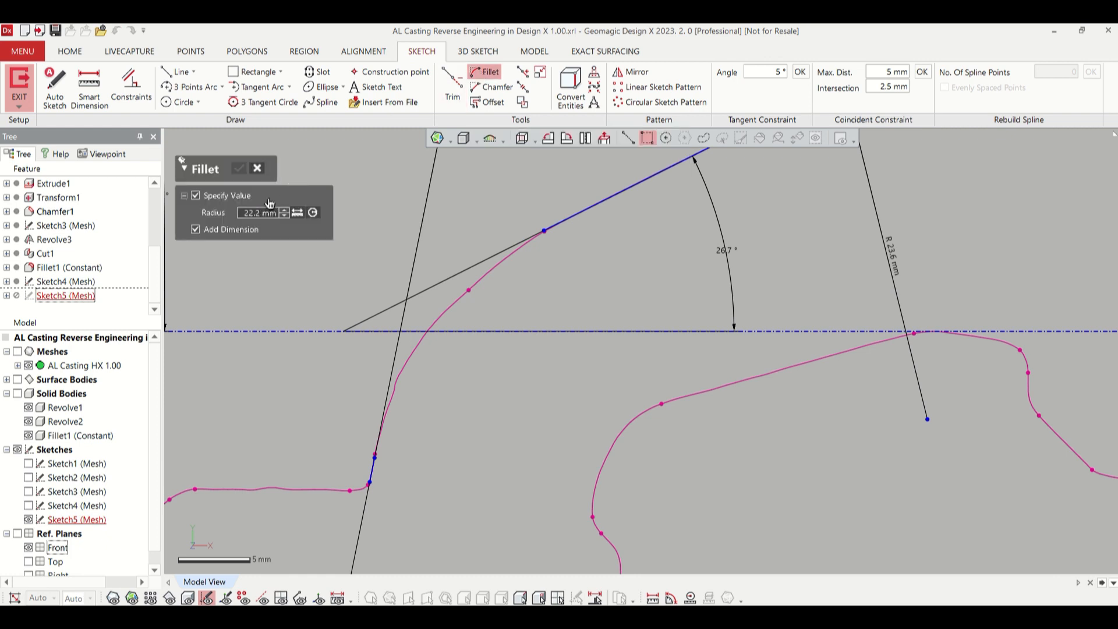
pyautogui.click(566, 220)
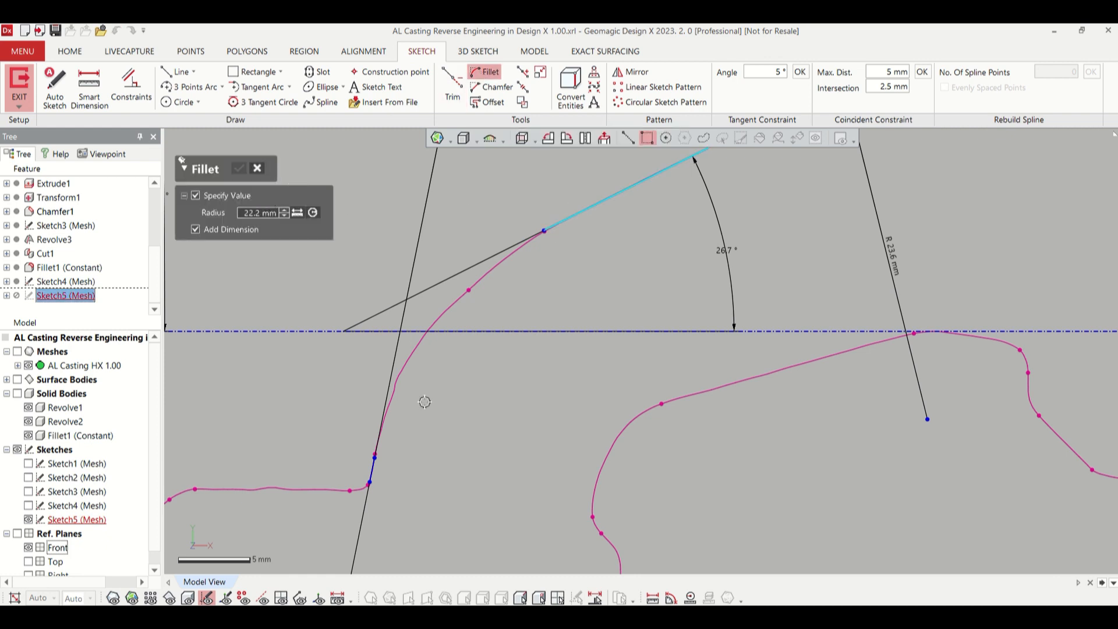
pyautogui.click(374, 466)
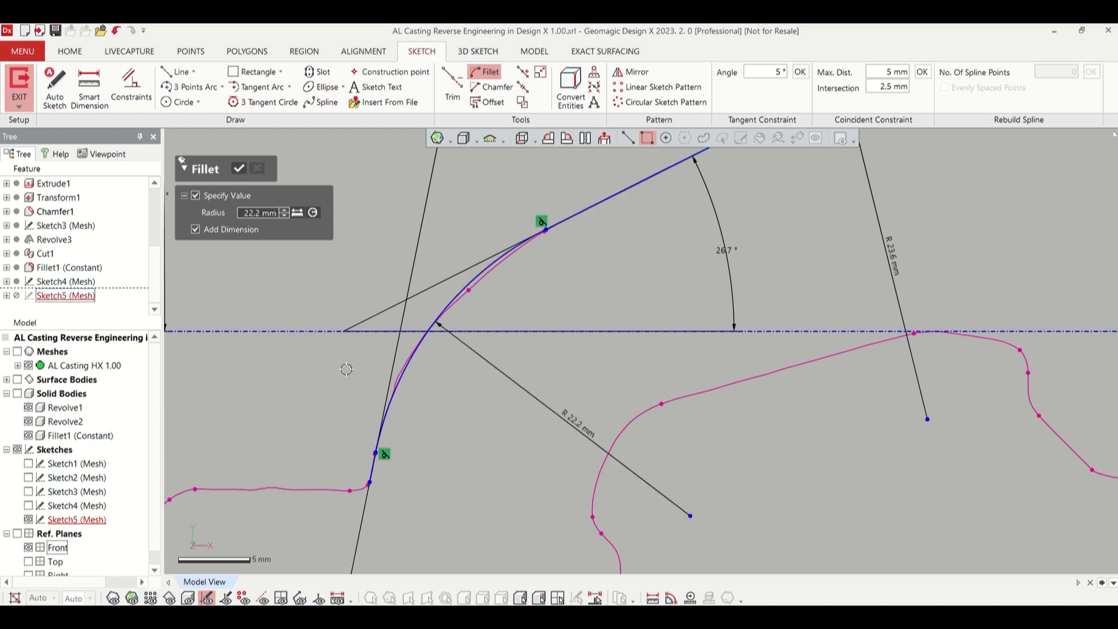
pyautogui.click(240, 169)
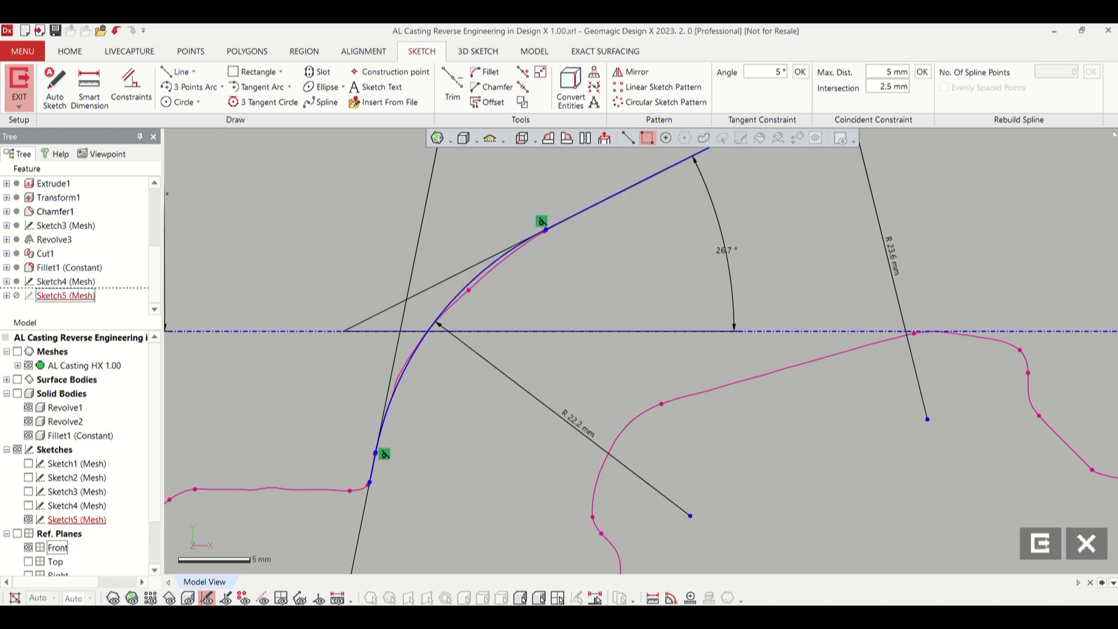
# - Resize the short steep line so its free lower end reaches well past the section outline into the lower block
pyautogui.click(133, 598)
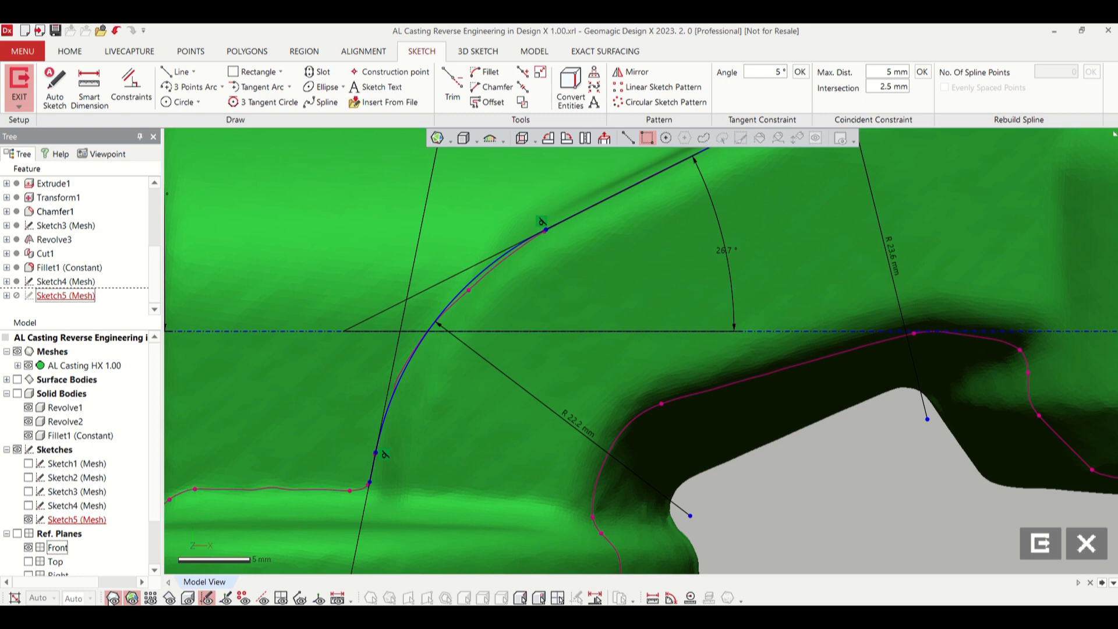
pyautogui.click(133, 598)
pyautogui.scroll(-3, 320, 432)
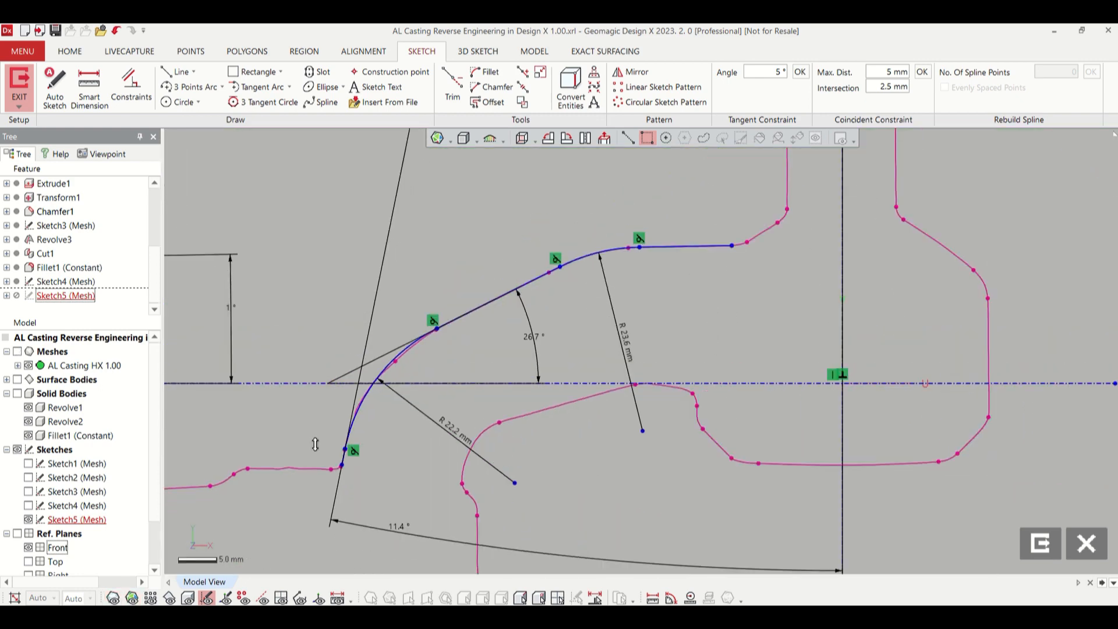
pyautogui.click(523, 73)
pyautogui.scroll(3, 329, 537)
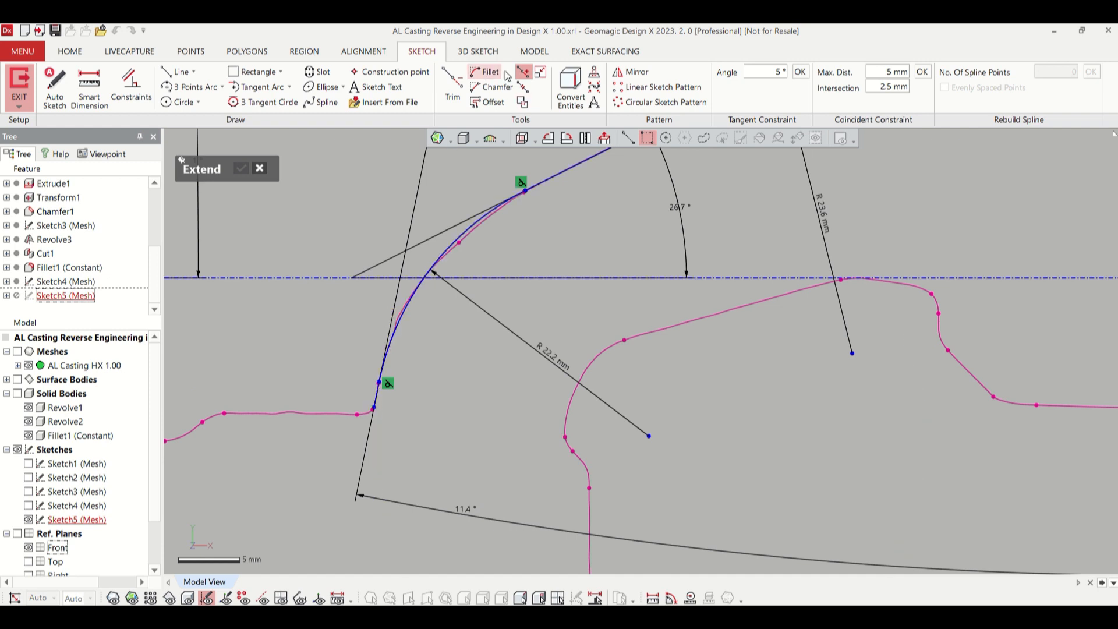
pyautogui.click(540, 72)
pyautogui.moveTo(375, 410); pyautogui.dragTo(350, 535)
pyautogui.scroll(-3, 356, 527)
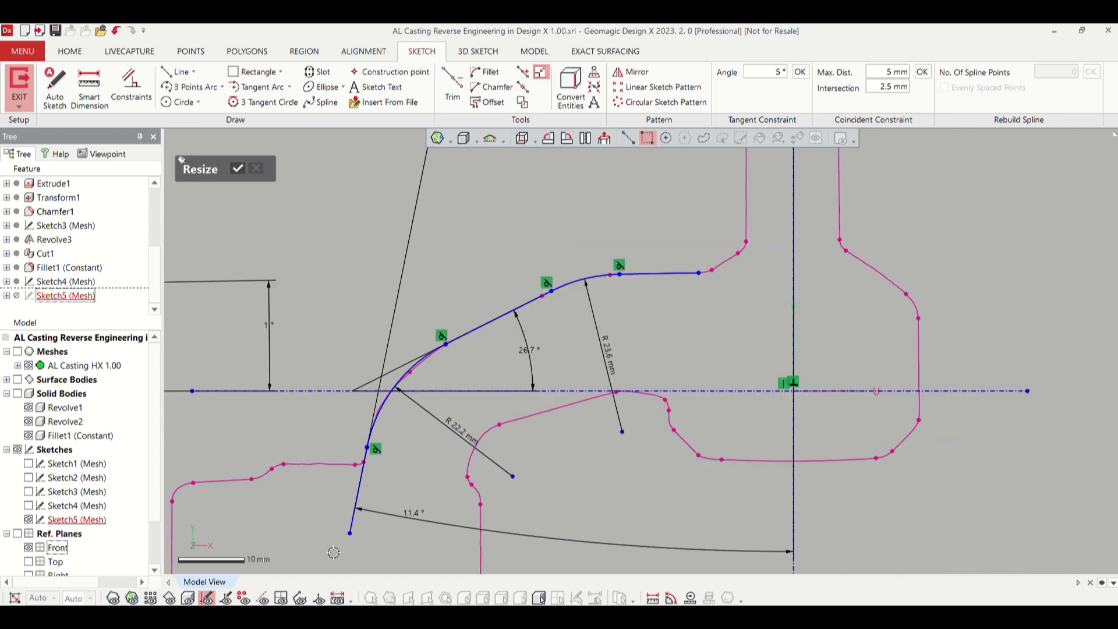
pyautogui.click(237, 171)
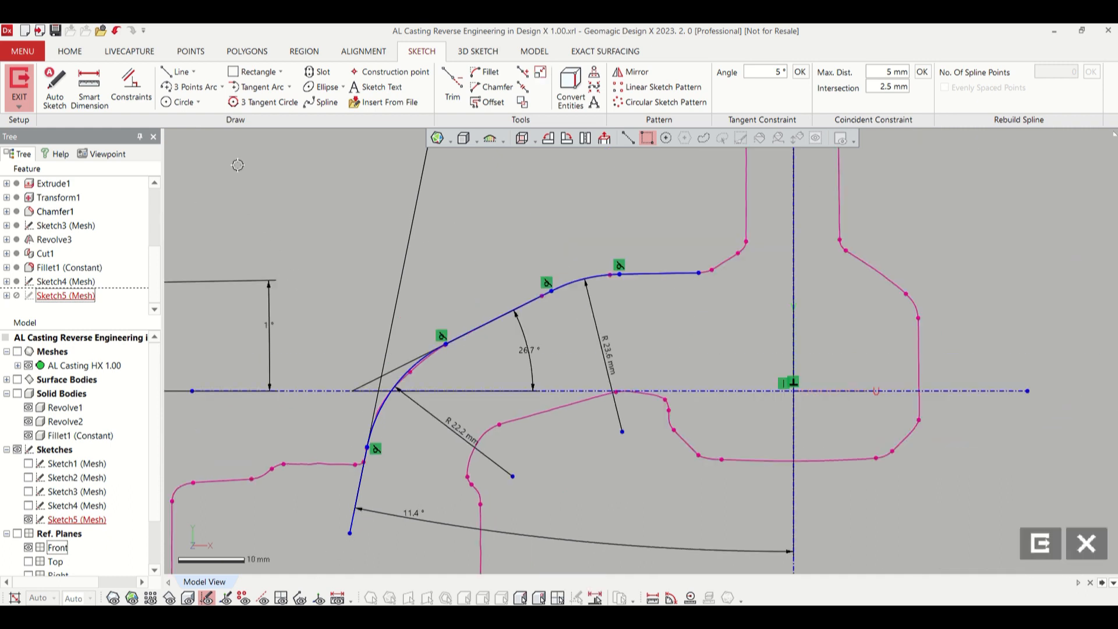
# - Extend the arm's upper, nearly horizontal line to the vertical centerline and exit the sketch
pyautogui.click(523, 72)
pyautogui.click(686, 276)
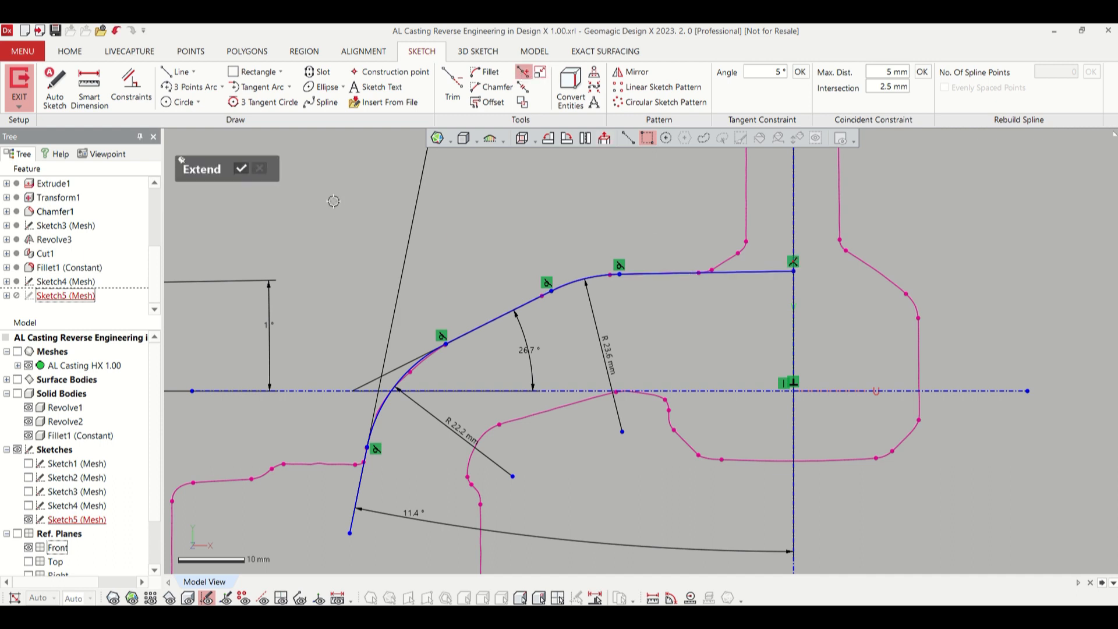
pyautogui.click(241, 172)
pyautogui.scroll(-4, 338, 277)
pyautogui.moveTo(337, 289)
pyautogui.mouseDown(button='right')
pyautogui.moveTo(444, 287)
pyautogui.moveTo(700, 357)
pyautogui.mouseUp(button='right')
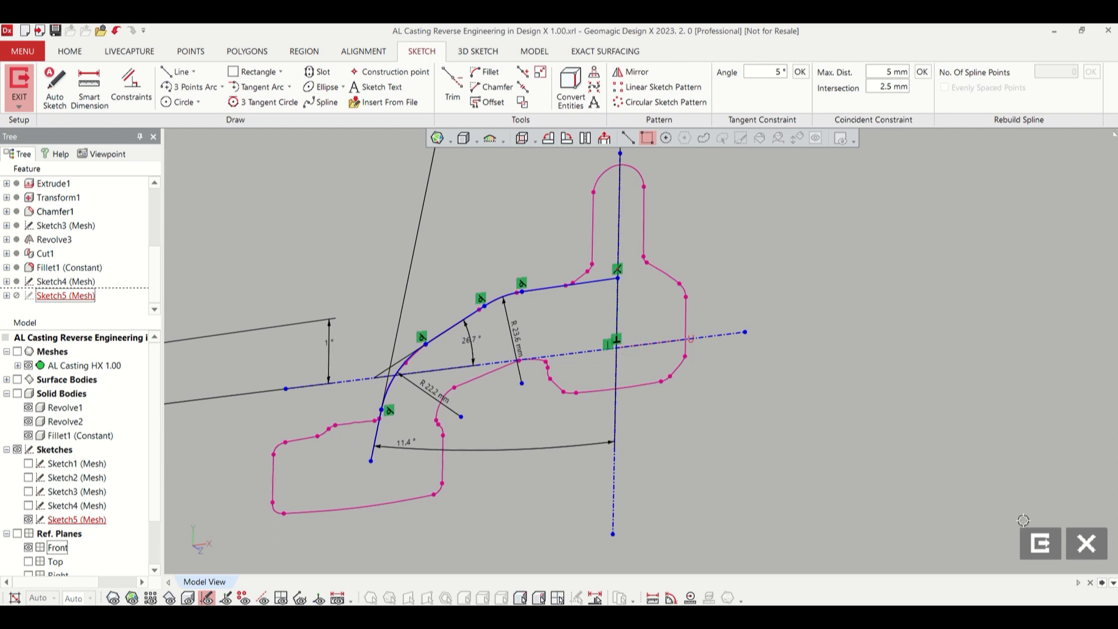
pyautogui.click(1040, 550)
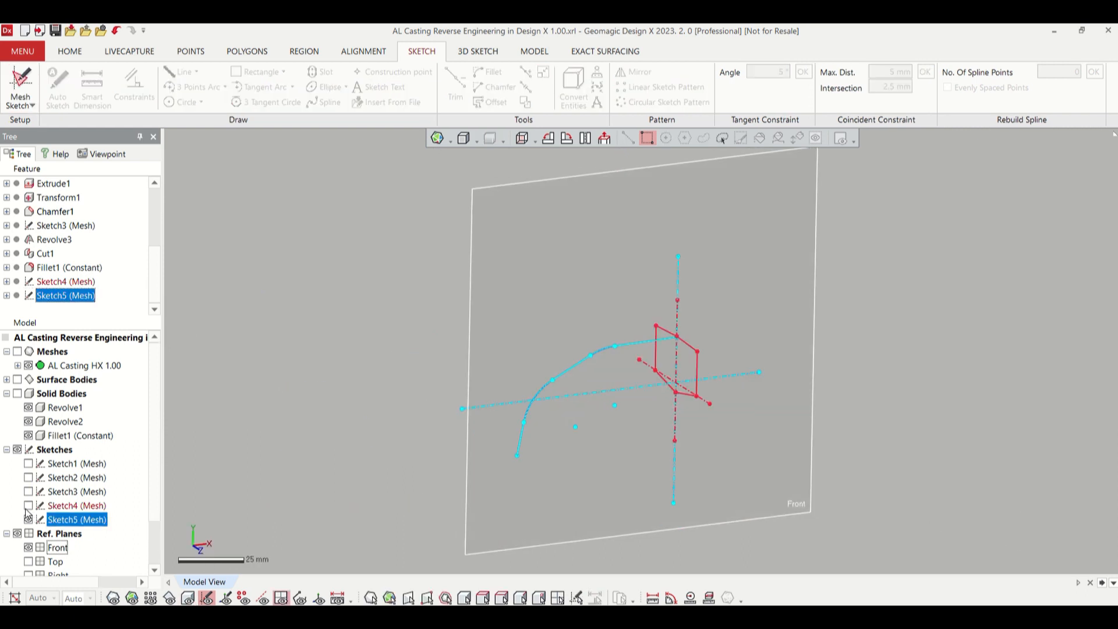
# - Show Sketch4 together with Sketch5 and hide the reference planes
pyautogui.click(392, 417)
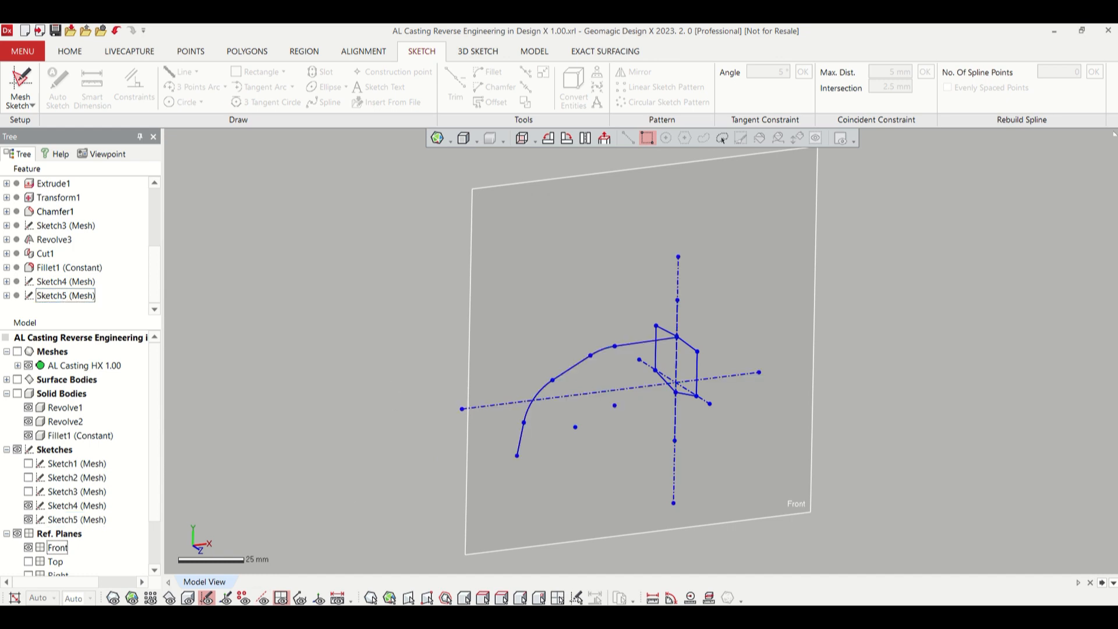
pyautogui.click(284, 598)
pyautogui.scroll(4, 564, 502)
pyautogui.moveTo(708, 434)
pyautogui.mouseDown(button='right')
pyautogui.moveTo(628, 405)
pyautogui.moveTo(545, 395)
pyautogui.moveTo(724, 390)
pyautogui.moveTo(742, 416)
pyautogui.mouseUp(button='right')
pyautogui.moveTo(710, 227); pyautogui.dragTo(774, 227, button='right')
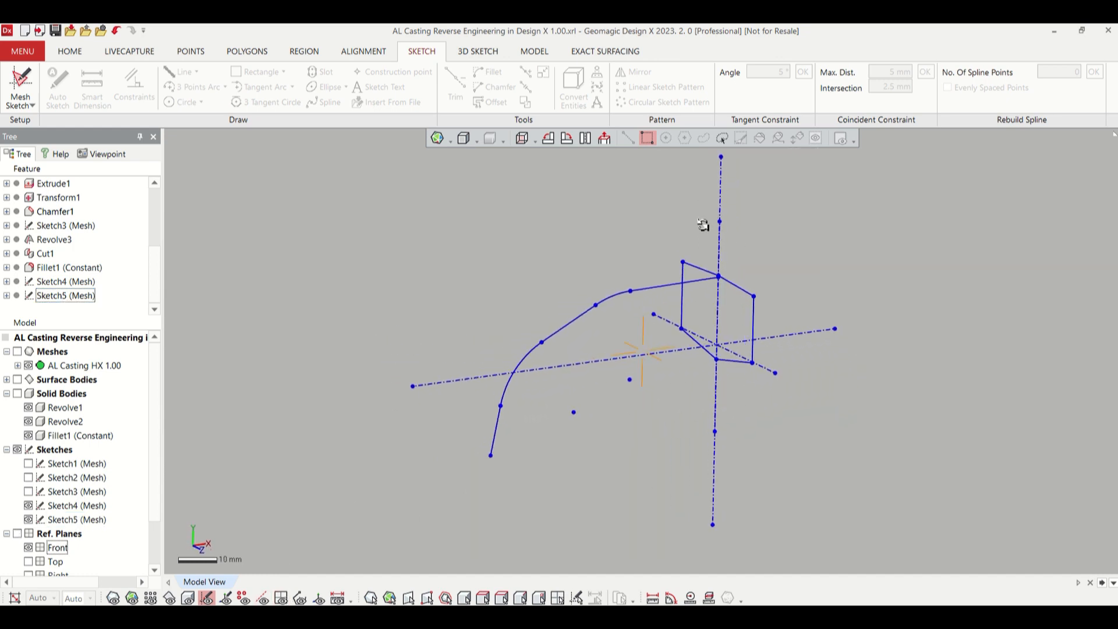
pyautogui.scroll(2, 720, 315)
# - Sweep the closed Sketch4 profile as a solid along the Sketch5 arm path, using the Follow Path method without merging
pyautogui.click(535, 52)
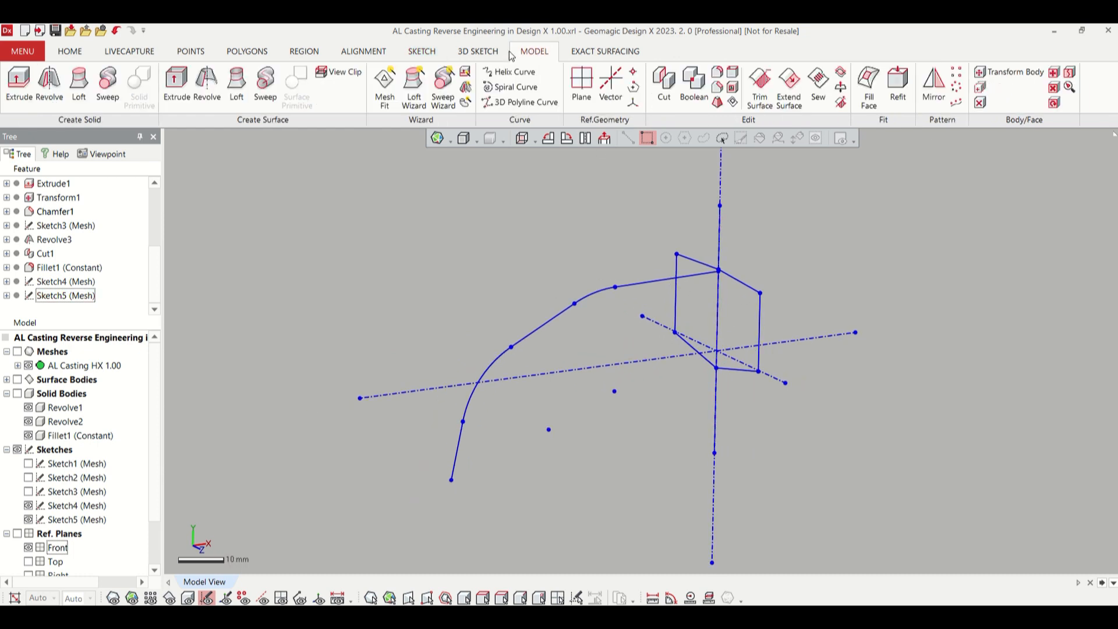
pyautogui.click(109, 81)
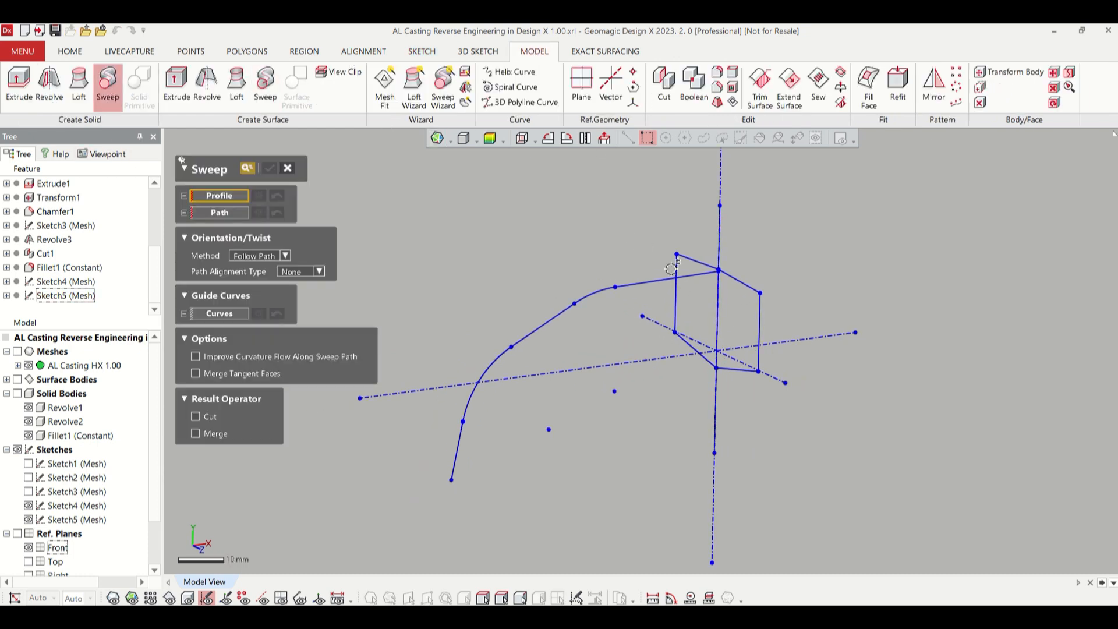
pyautogui.click(706, 290)
pyautogui.click(241, 233)
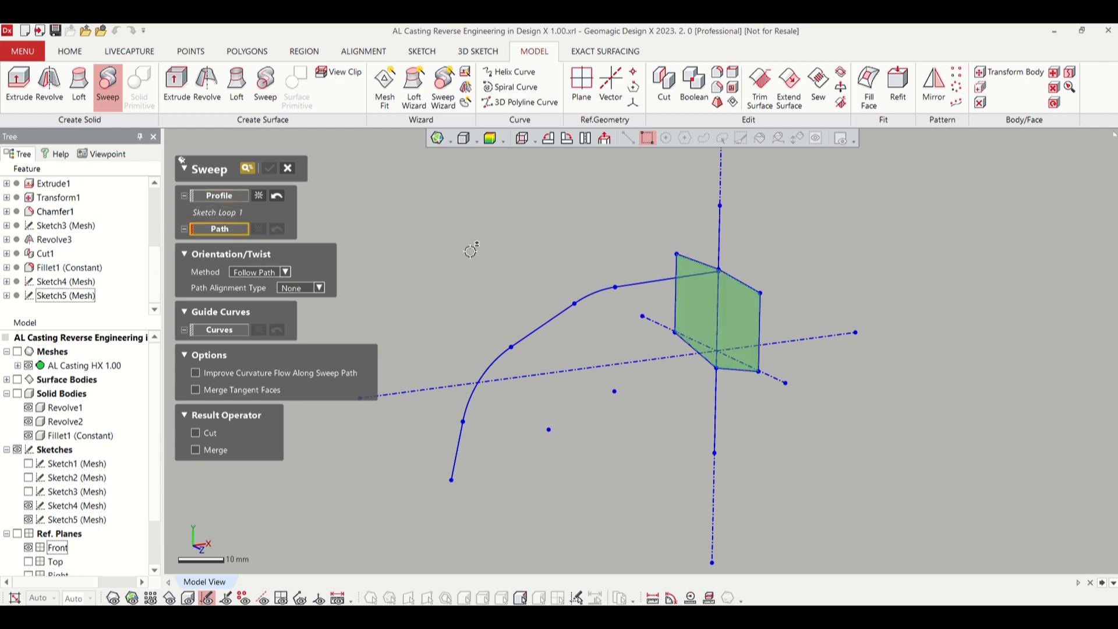
pyautogui.click(654, 276)
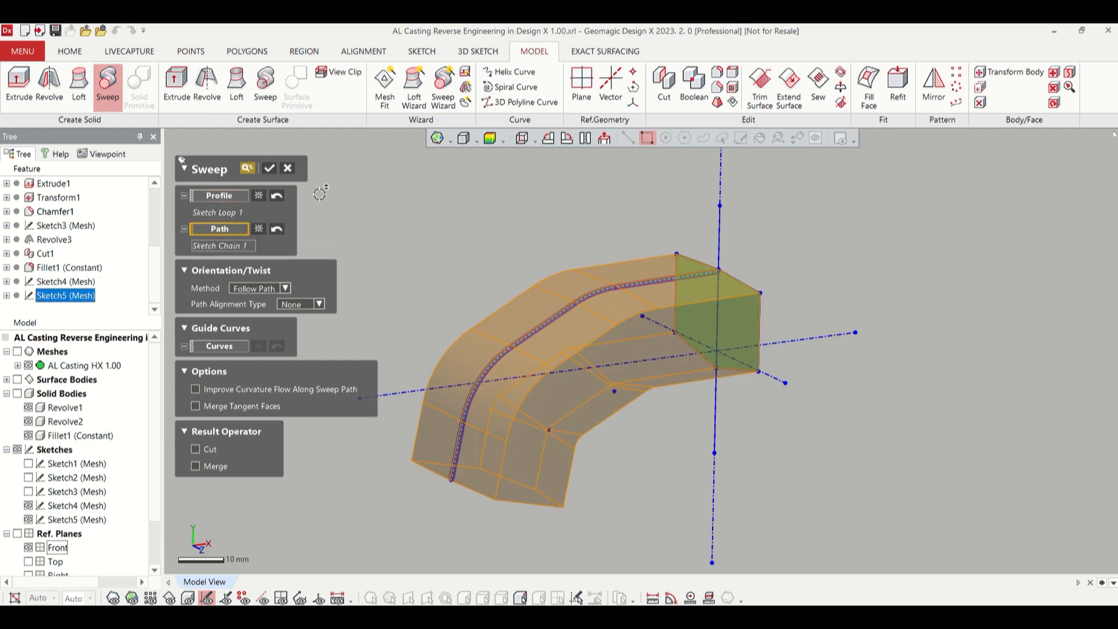
pyautogui.click(272, 169)
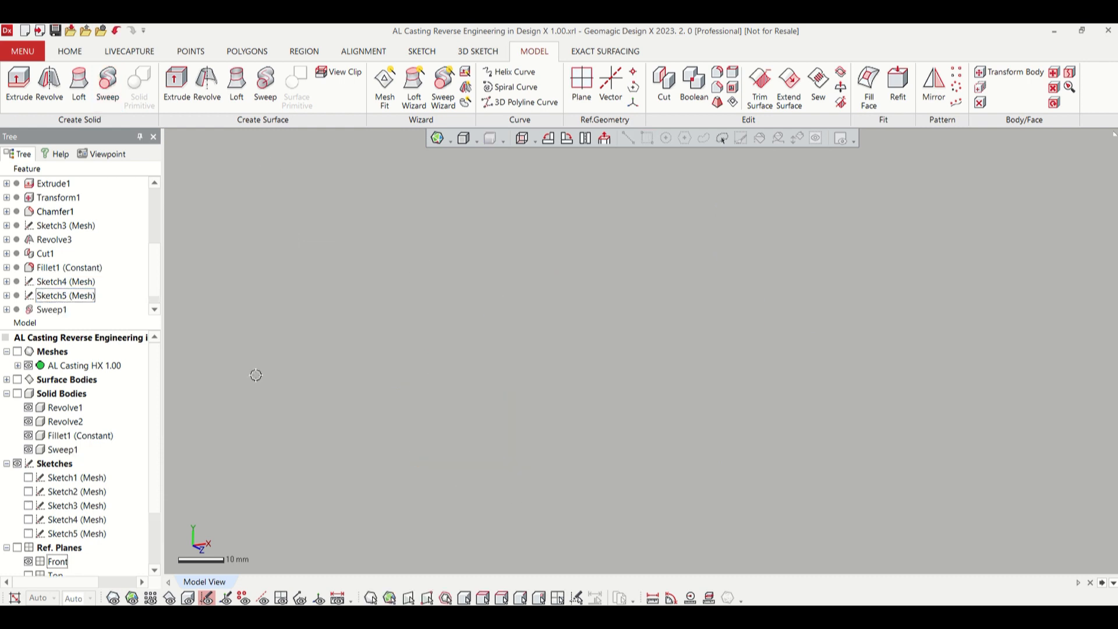
# - Show the solid bodies together with the scan mesh and examine how the swept arm's sides and top match the scan
pyautogui.click(189, 599)
pyautogui.scroll(-3, 400, 256)
pyautogui.moveTo(396, 260); pyautogui.dragTo(317, 257, button='right')
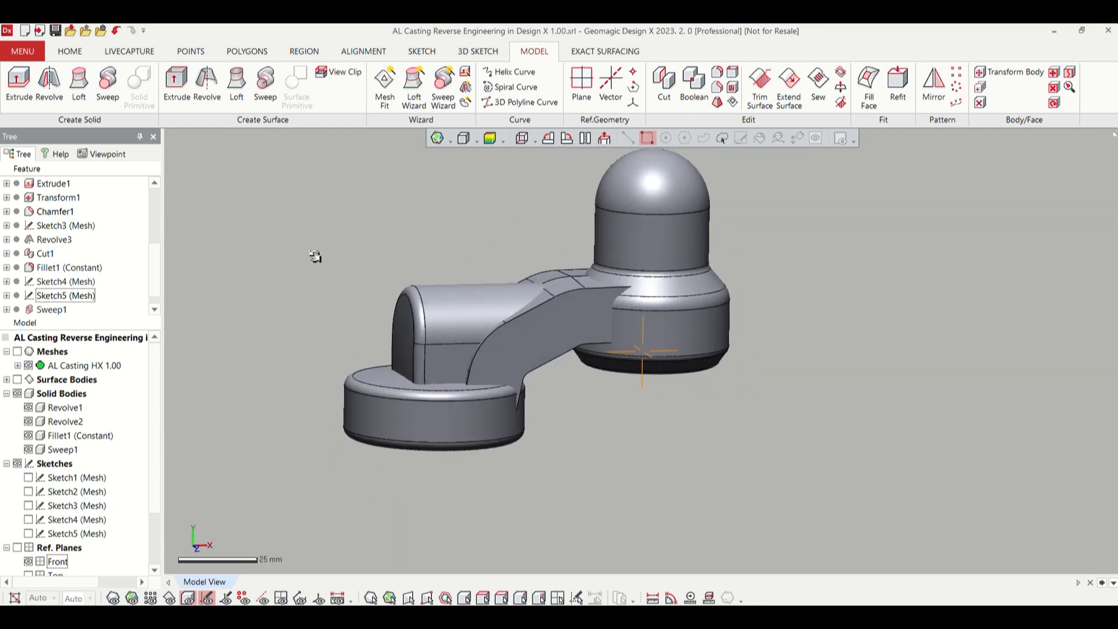
pyautogui.click(131, 598)
pyautogui.moveTo(235, 397); pyautogui.dragTo(741, 292, button='right')
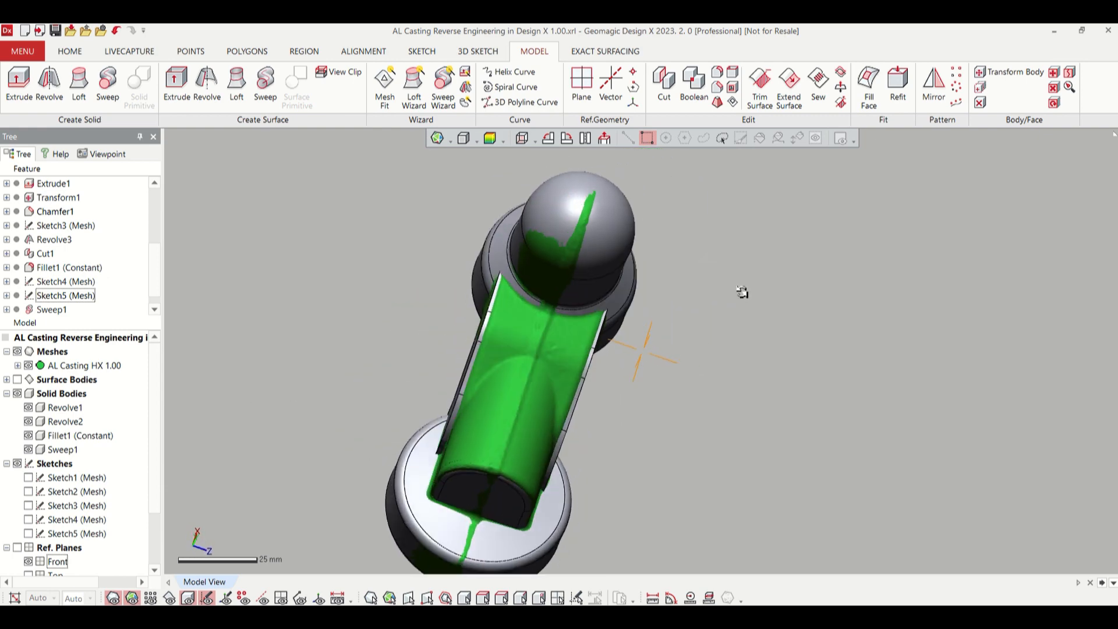
pyautogui.scroll(-3, 641, 284)
pyautogui.scroll(4, 600, 451)
pyautogui.moveTo(595, 431); pyautogui.dragTo(490, 250, button='right')
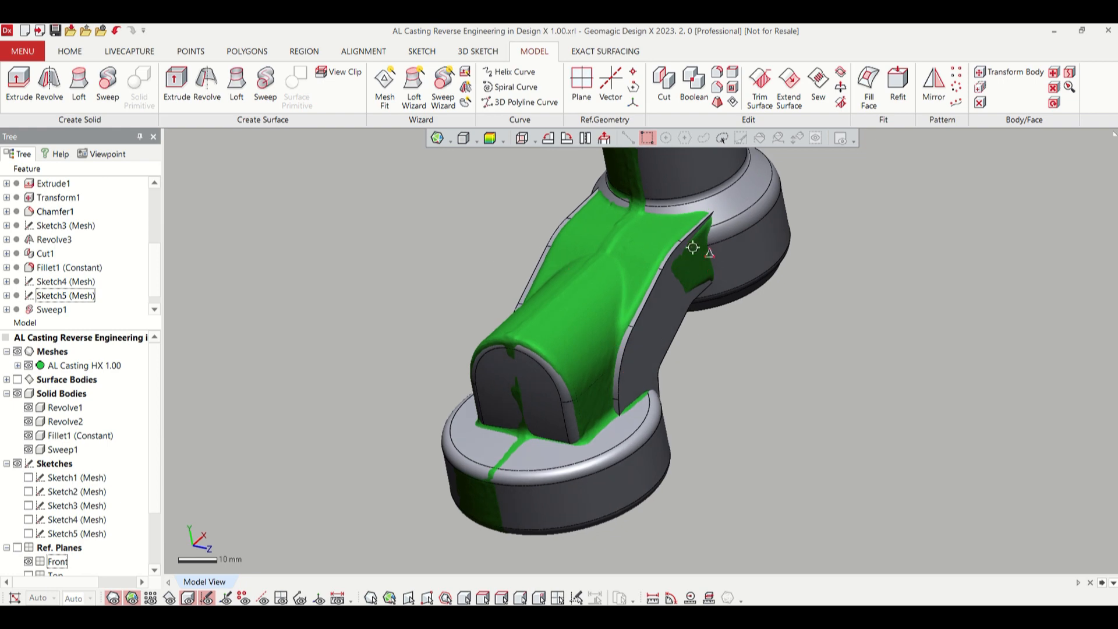
pyautogui.moveTo(624, 343); pyautogui.dragTo(446, 356, button='right')
pyautogui.scroll(-2, 457, 367)
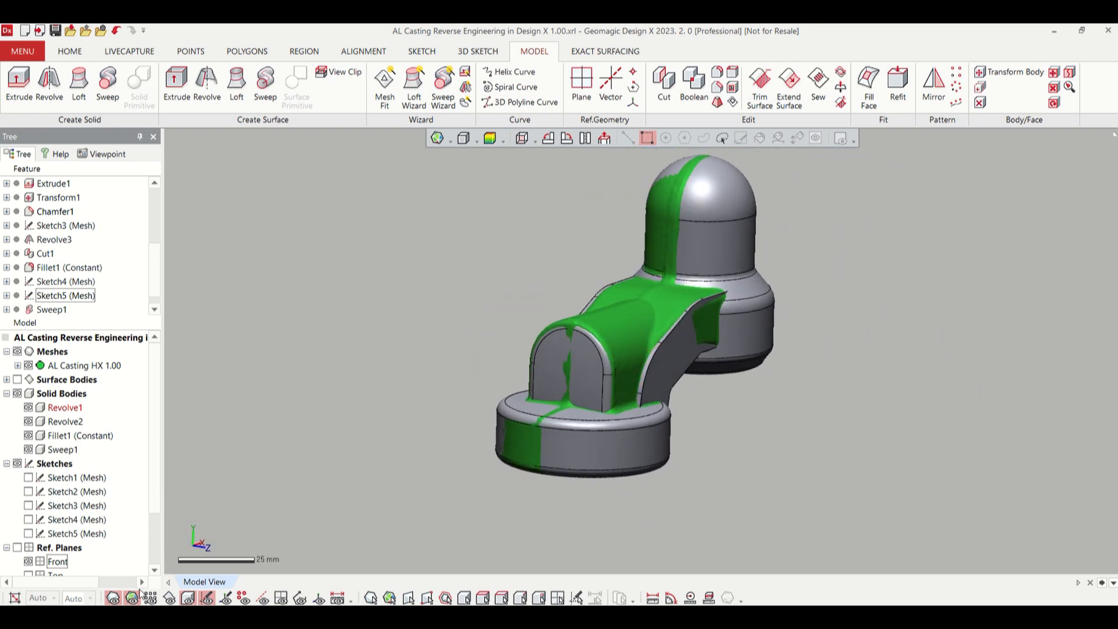
pyautogui.moveTo(334, 333); pyautogui.dragTo(366, 356, button='right')
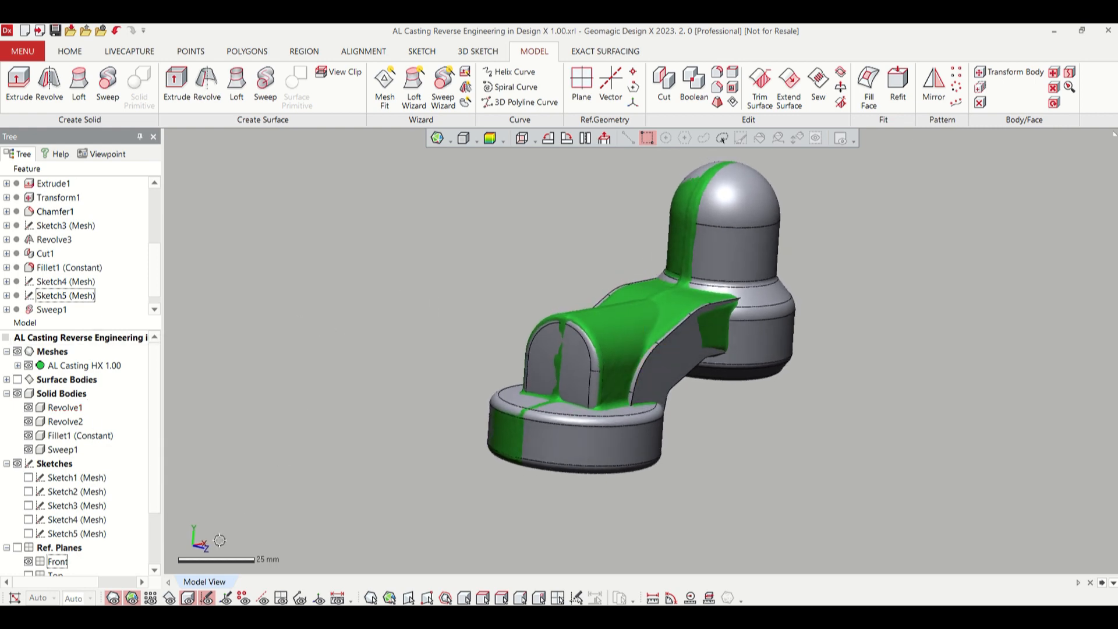
# - Hide the solid bodies and auto-segment the AL Casting HX 1.00 mesh into regions with a sensitivity of 65
pyautogui.click(187, 598)
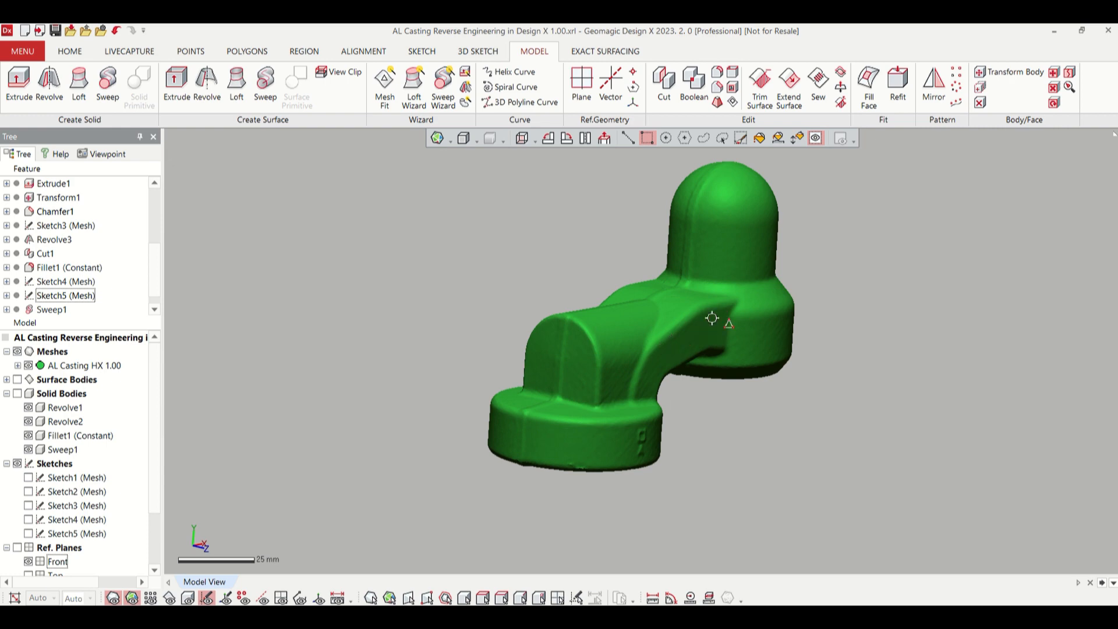
pyautogui.moveTo(517, 242); pyautogui.dragTo(415, 228, button='right')
pyautogui.scroll(3, 700, 396)
pyautogui.moveTo(674, 369); pyautogui.dragTo(612, 380, button='right')
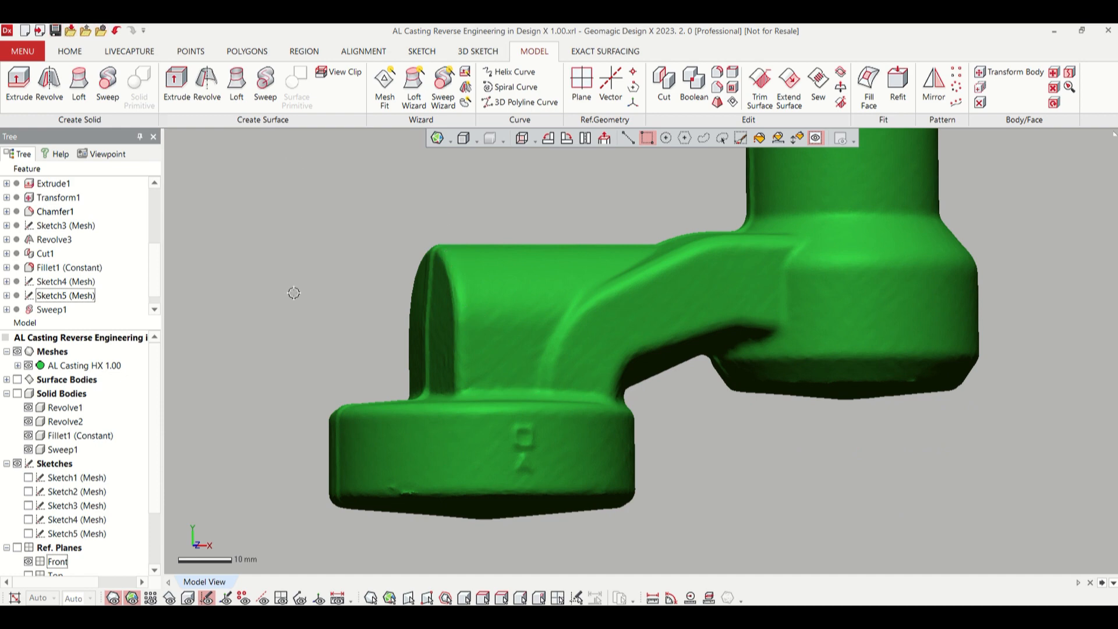
pyautogui.click(305, 52)
pyautogui.click(31, 89)
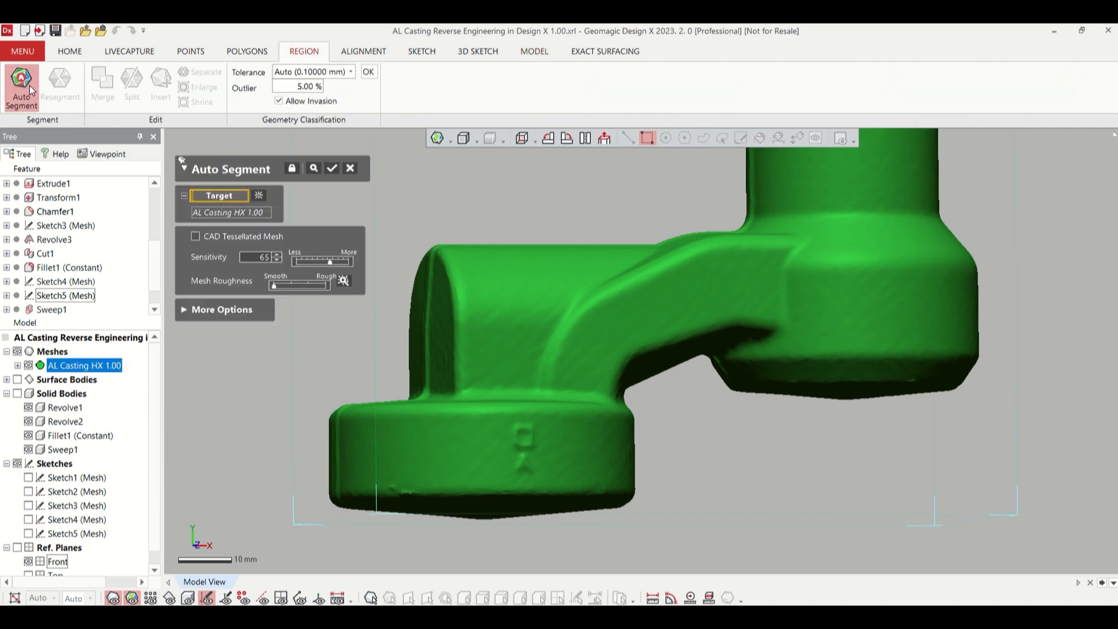
pyautogui.click(332, 169)
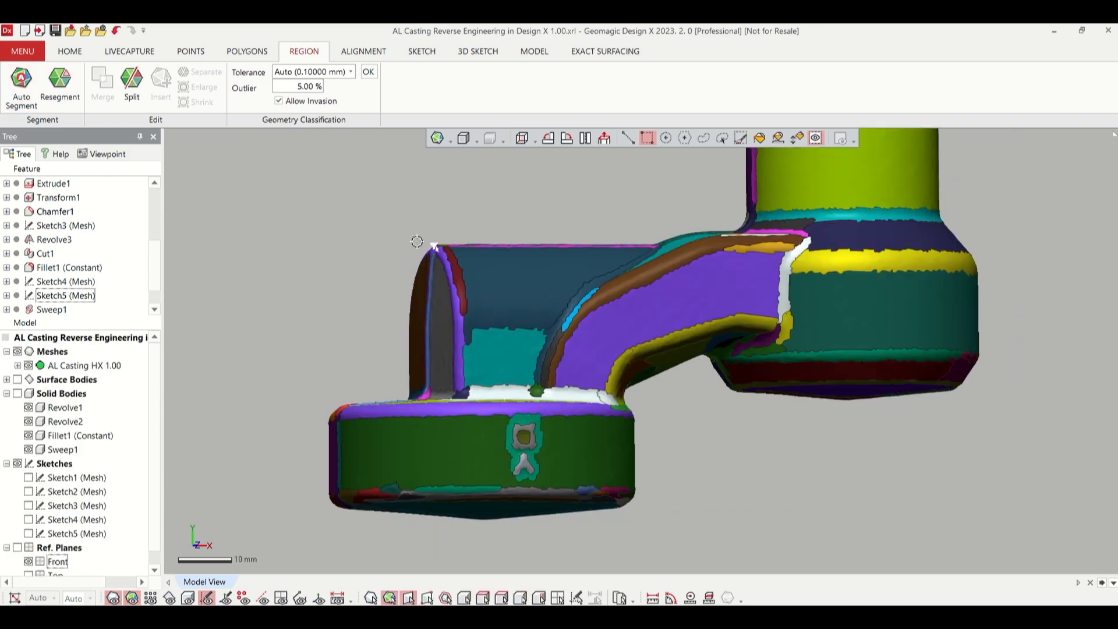
# - Add a reference plane extracted by best fit from the region on the connecting arm's flat side
pyautogui.moveTo(705, 298); pyautogui.dragTo(656, 337, button='right')
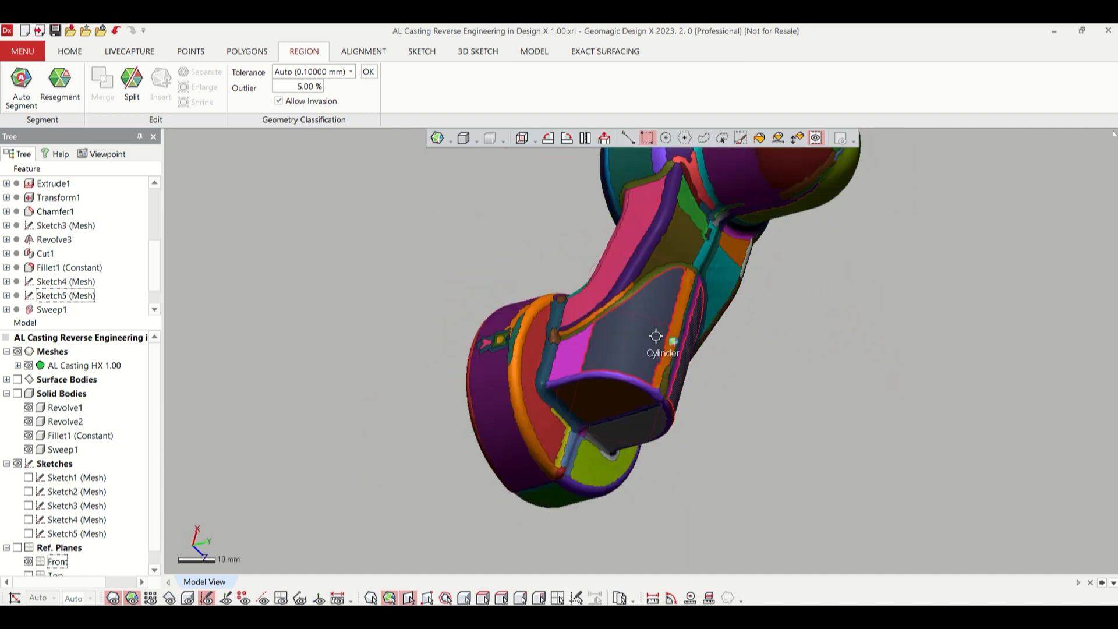
pyautogui.click(633, 239)
pyautogui.moveTo(869, 337); pyautogui.dragTo(696, 497, button='right')
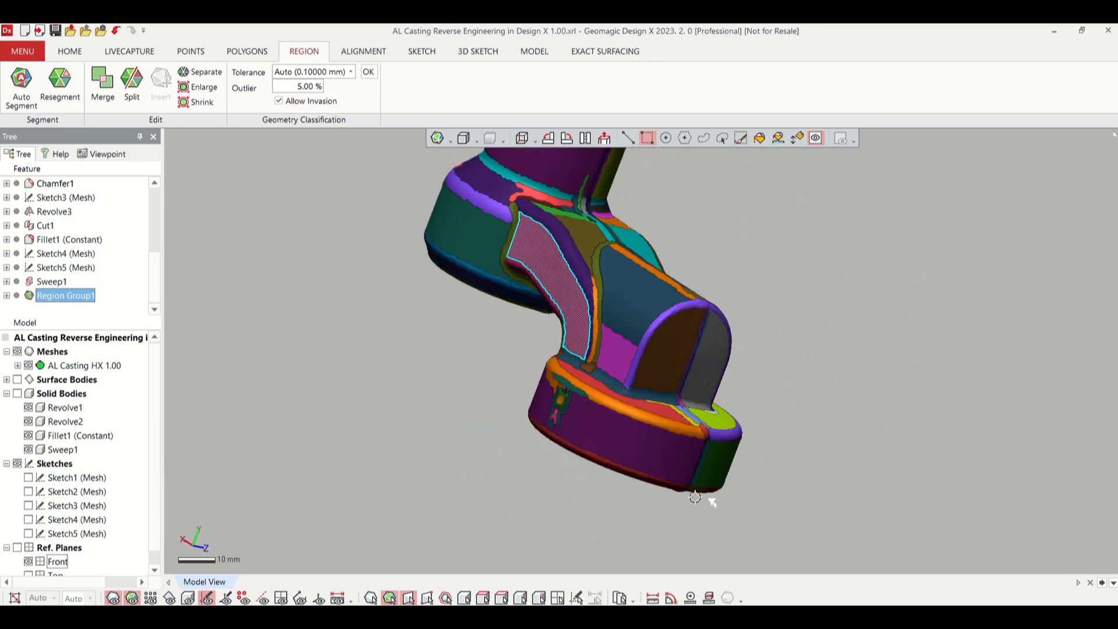
pyautogui.click(357, 370)
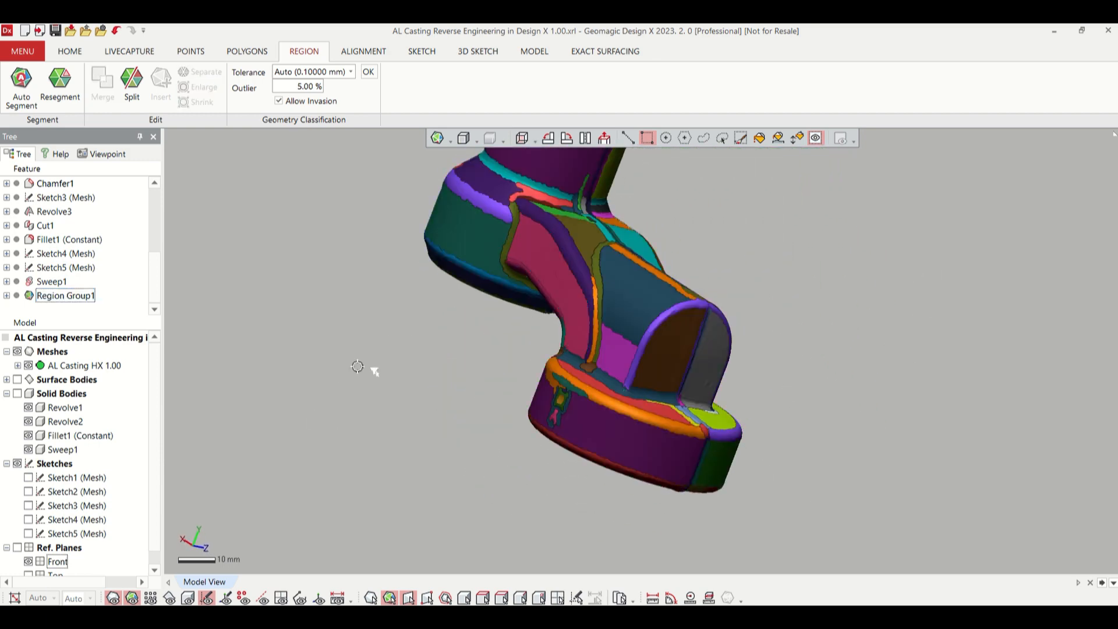
pyautogui.click(534, 52)
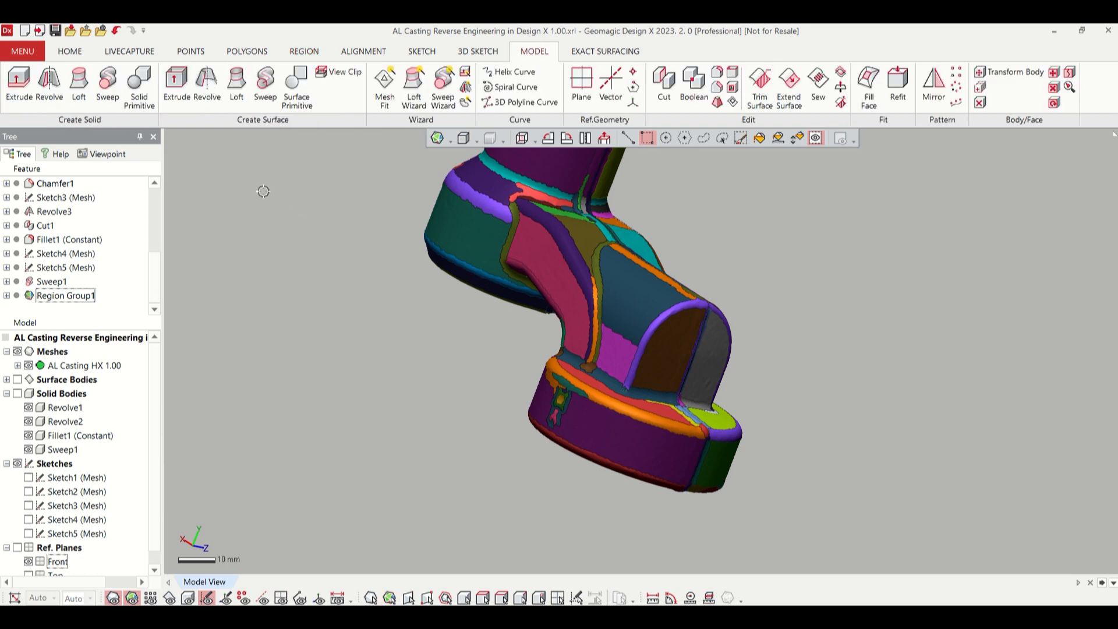
pyautogui.click(582, 85)
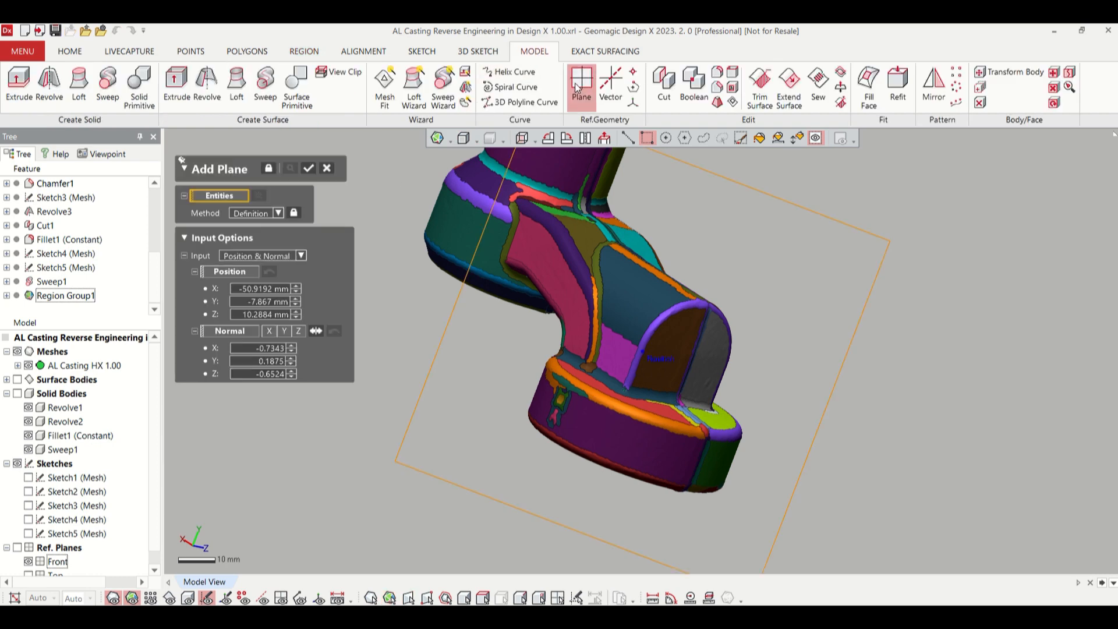
pyautogui.click(541, 257)
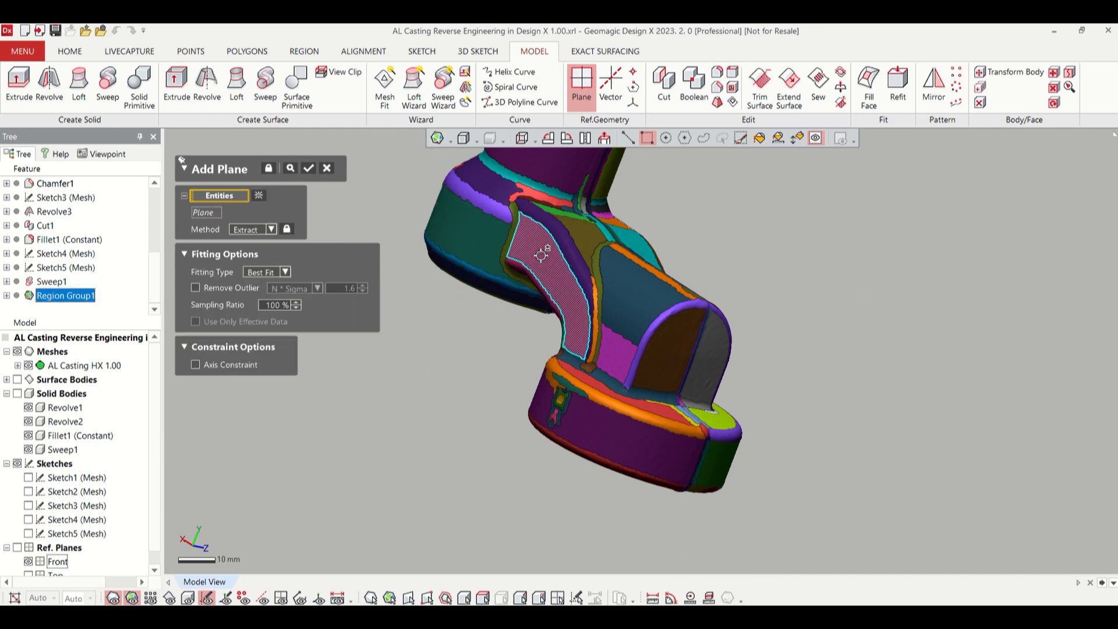
pyautogui.click(308, 168)
pyautogui.moveTo(564, 347); pyautogui.dragTo(371, 281, button='right')
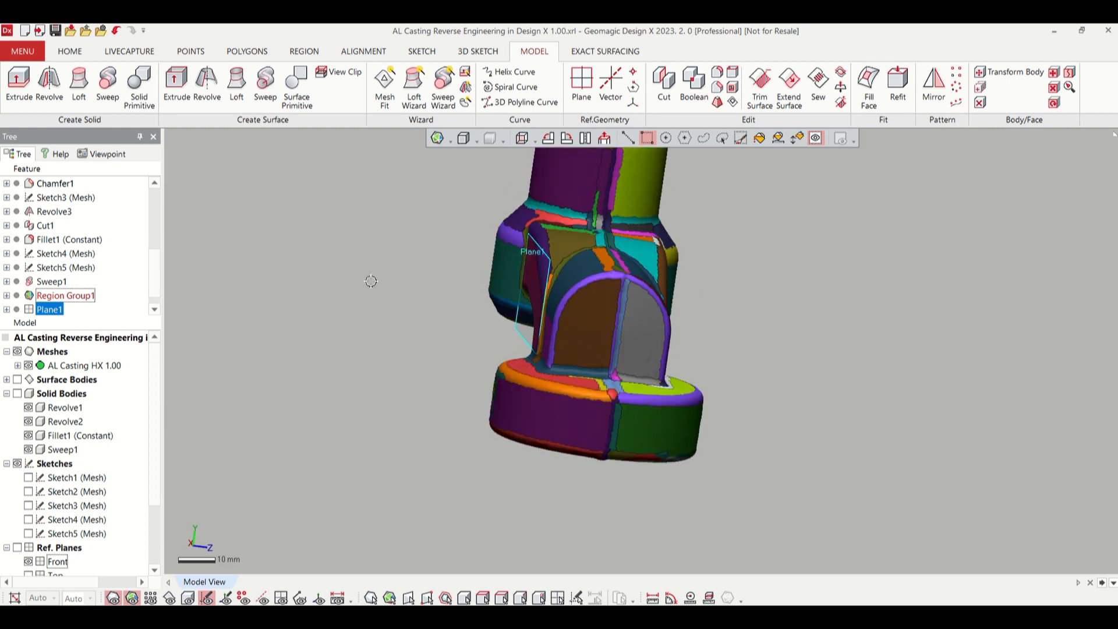
# - Hide the mesh, examine the new plane edge-on from above, and compare it with the swept arm's side on the solid bodies
pyautogui.click(536, 140)
pyautogui.click(517, 220)
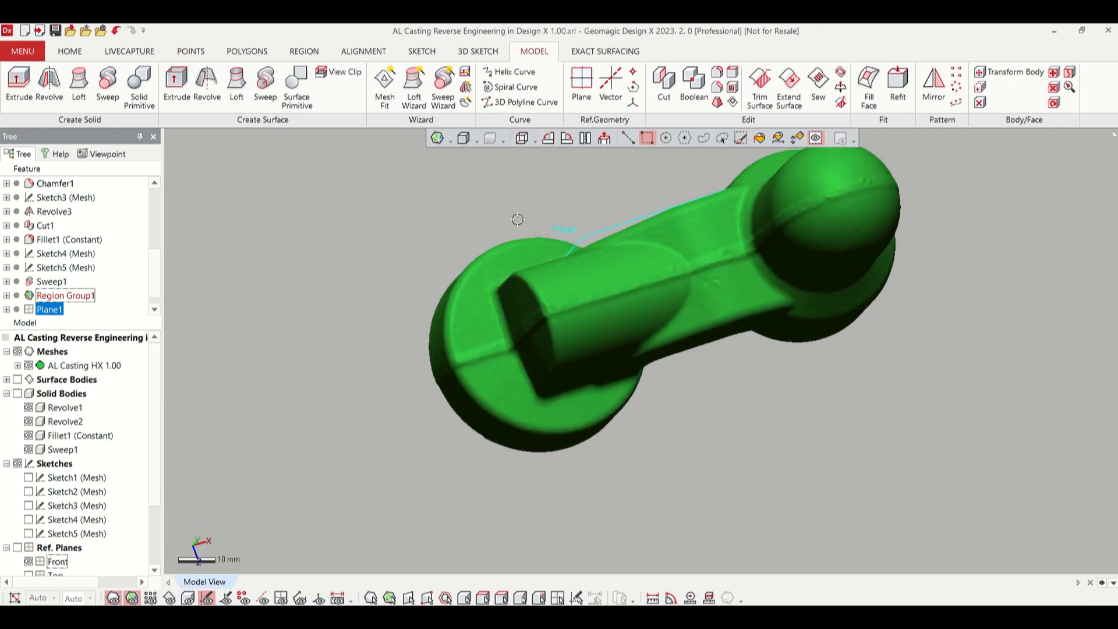
pyautogui.click(118, 601)
pyautogui.scroll(8, 686, 251)
pyautogui.scroll(3, 642, 217)
pyautogui.scroll(-3, 642, 219)
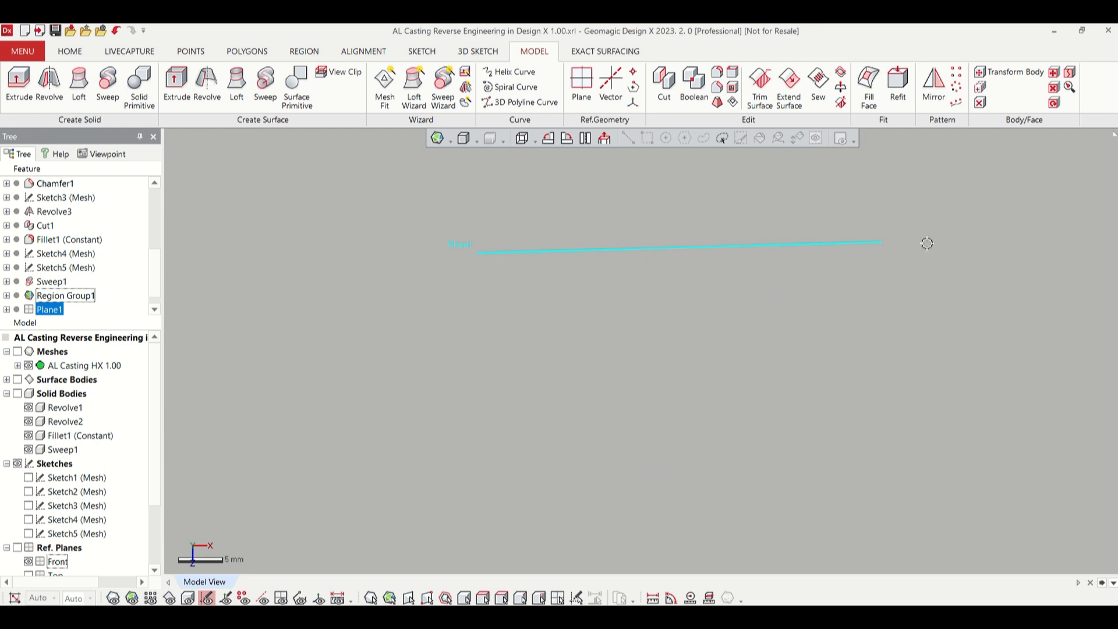
pyautogui.scroll(-3, 621, 314)
pyautogui.moveTo(622, 314)
pyautogui.mouseDown(button='right')
pyautogui.moveTo(697, 415)
pyautogui.moveTo(567, 314)
pyautogui.moveTo(731, 519)
pyautogui.moveTo(401, 554)
pyautogui.mouseUp(button='right')
pyautogui.click(188, 598)
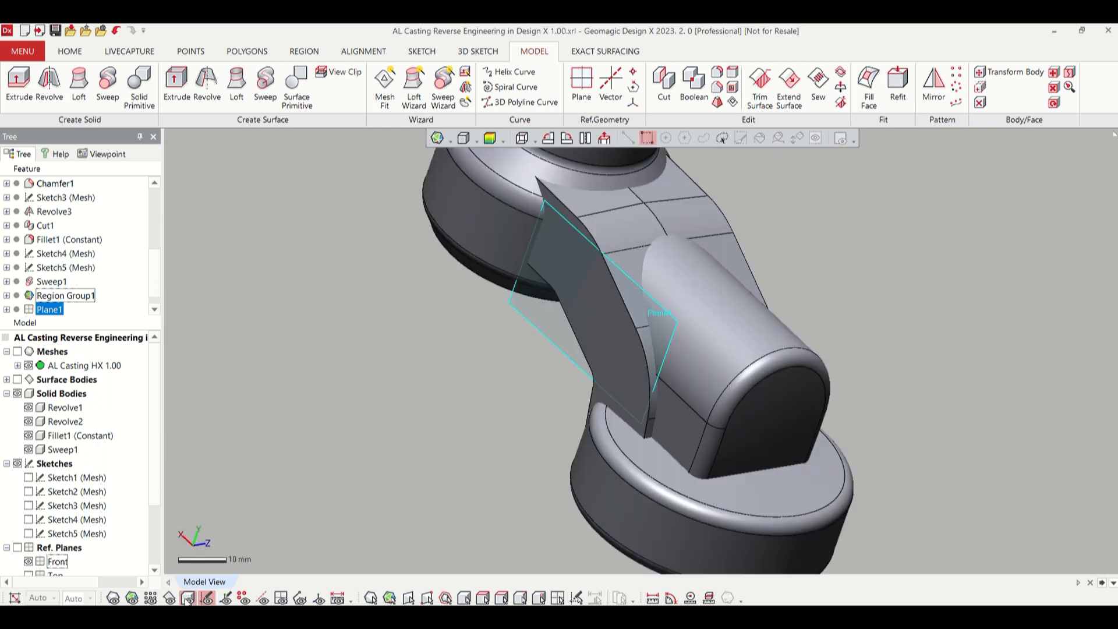
pyautogui.moveTo(532, 380)
pyautogui.mouseDown(button='right')
pyautogui.moveTo(296, 327)
pyautogui.moveTo(601, 302)
pyautogui.moveTo(655, 249)
pyautogui.moveTo(676, 293)
pyautogui.moveTo(664, 326)
pyautogui.moveTo(511, 444)
pyautogui.mouseUp(button='right')
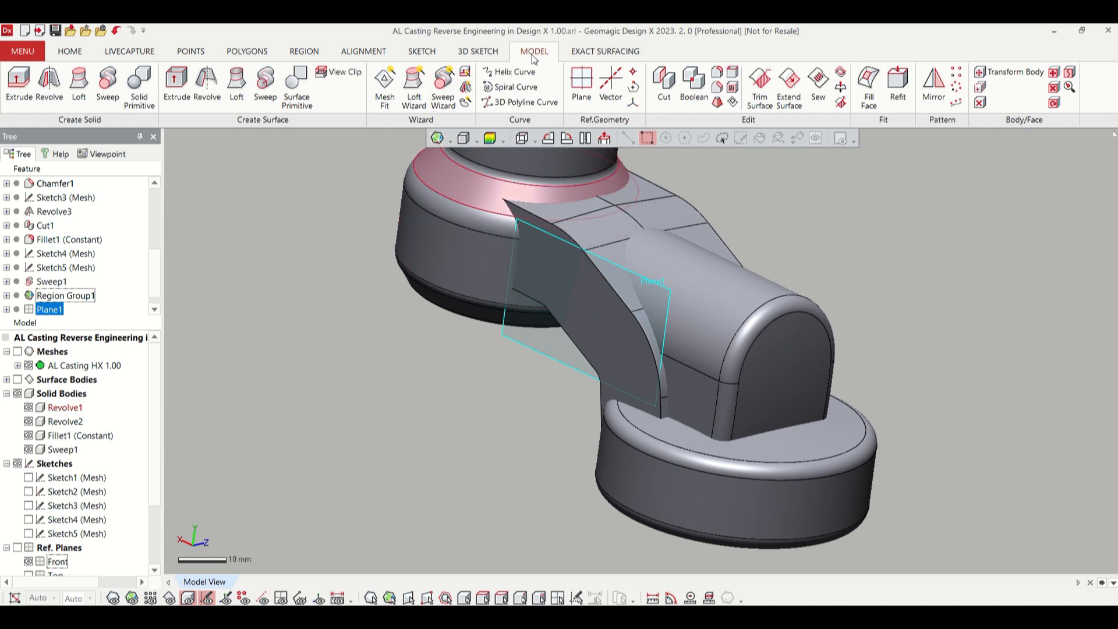
# - Start a plain sketch on the plane fitted to the arm's side and draw a rectangle enclosing the whole casting
pyautogui.click(423, 53)
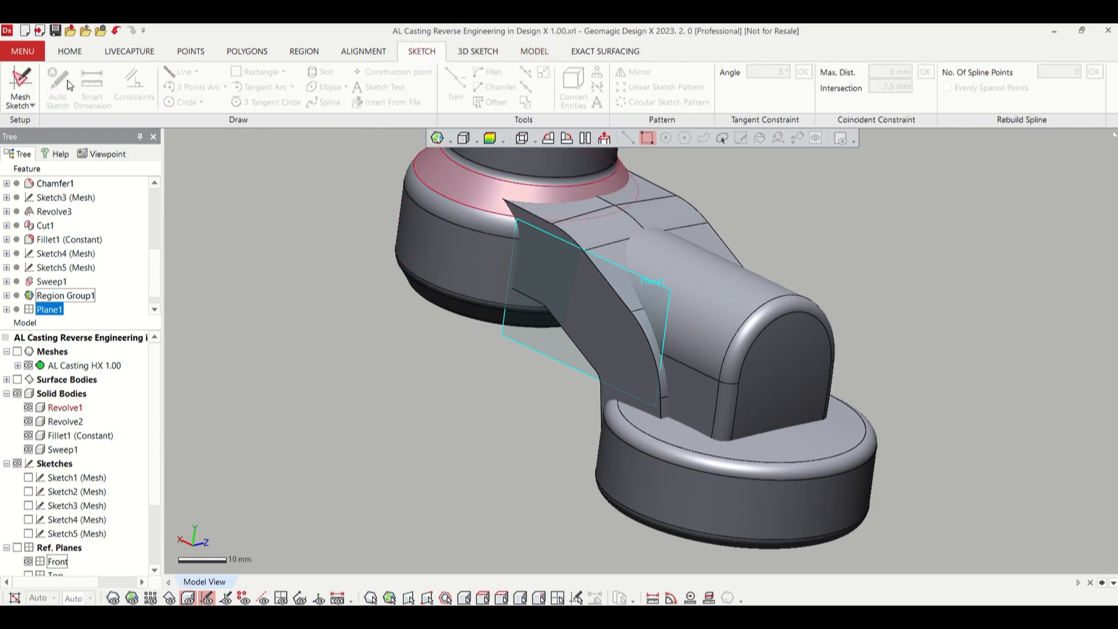
pyautogui.click(35, 107)
pyautogui.click(48, 158)
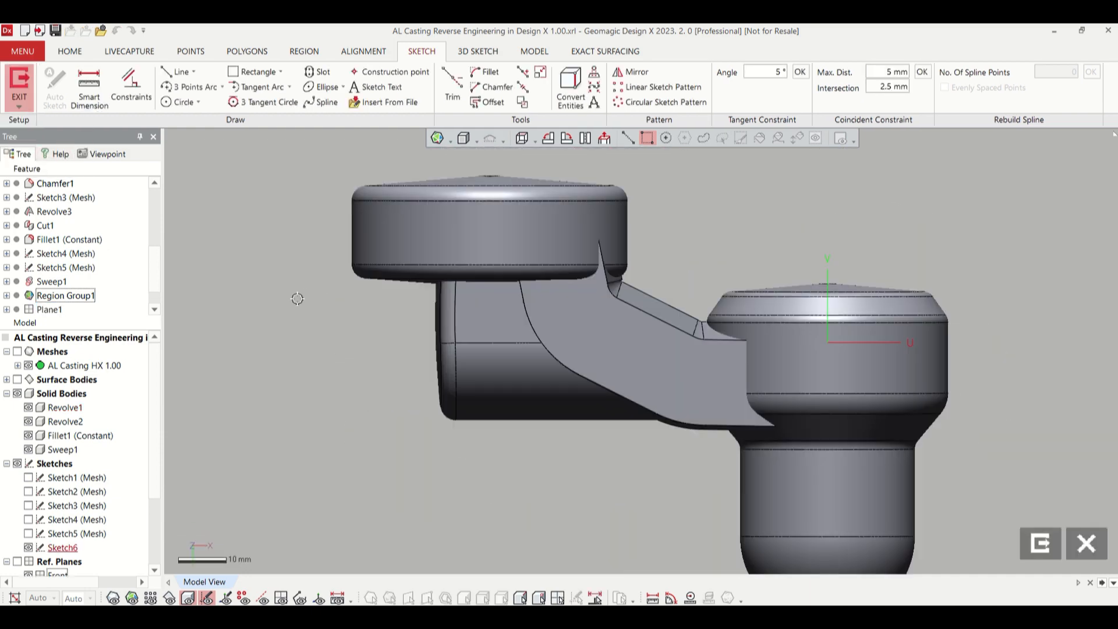
pyautogui.click(255, 72)
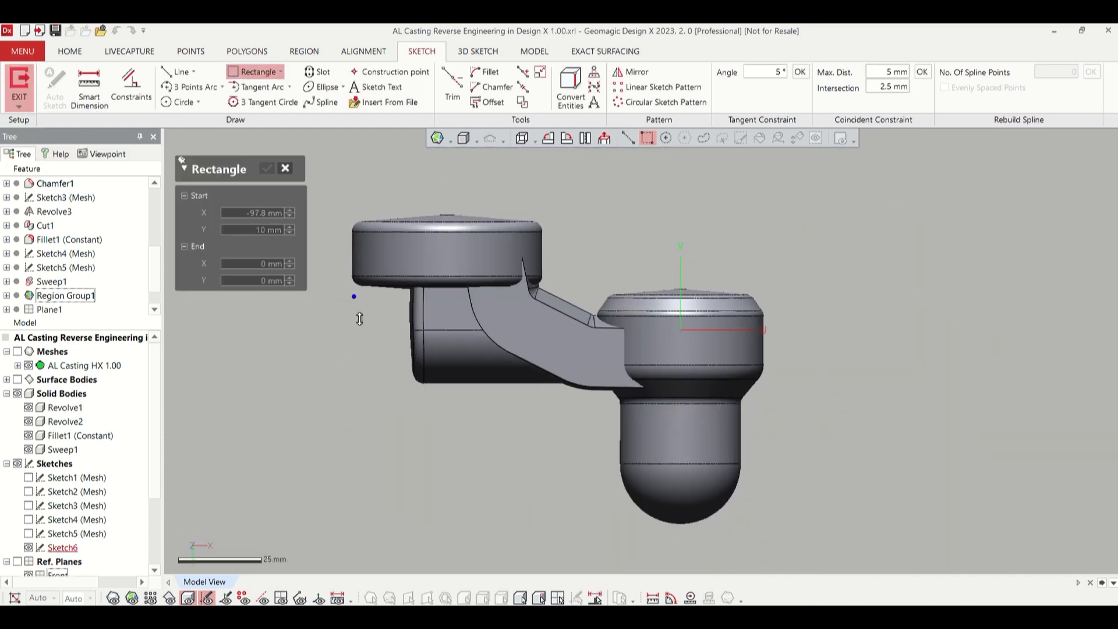
pyautogui.click(327, 173)
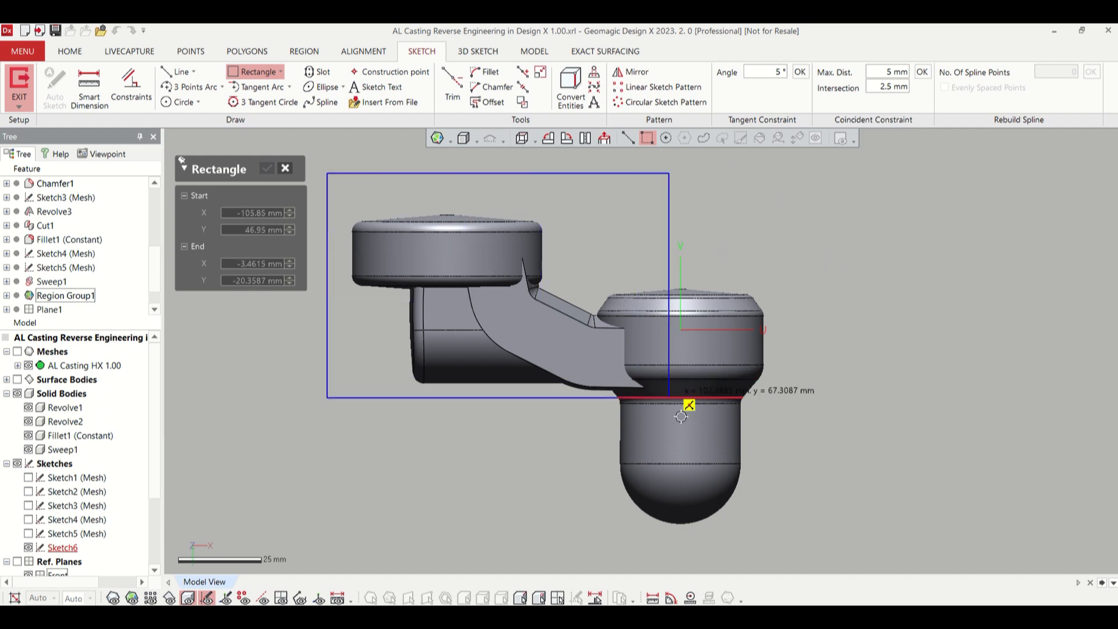
pyautogui.click(806, 541)
pyautogui.click(266, 171)
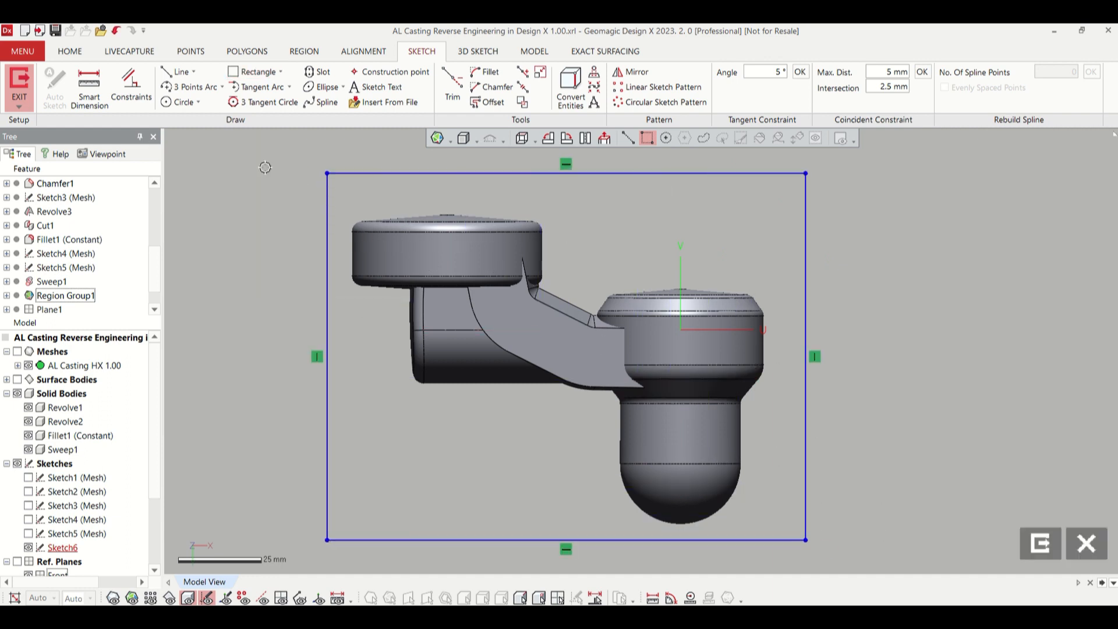
# - Hide the Revolve1, Revolve2 and Fillet1 (Constant) solid bodies so only the swept arm is shown, and finish the rectangle sketch
pyautogui.click(29, 408)
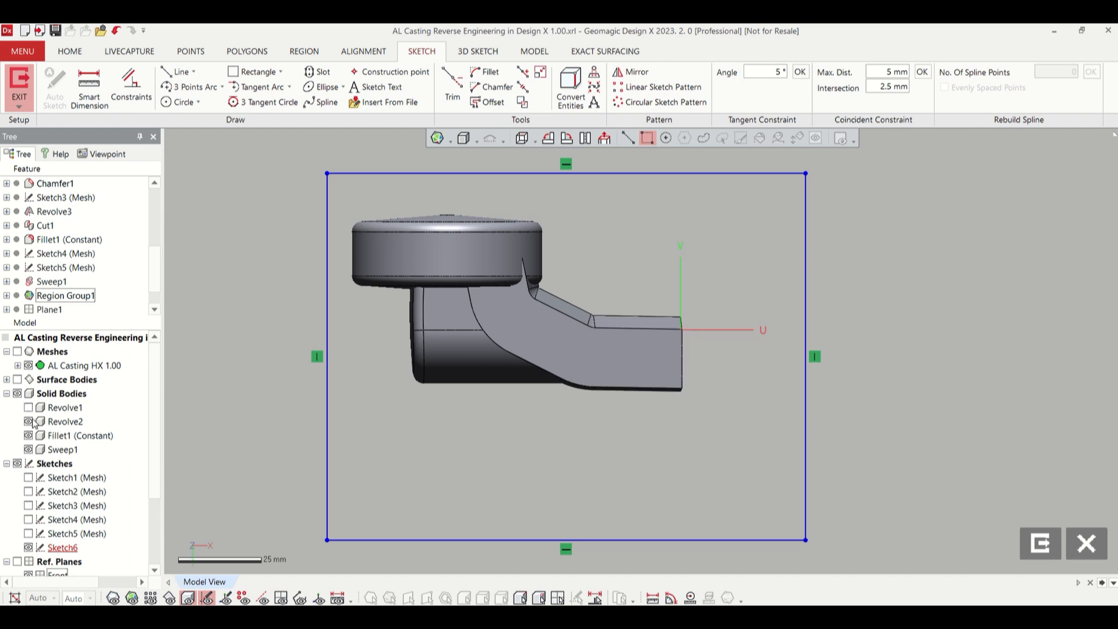
pyautogui.click(29, 422)
pyautogui.click(29, 435)
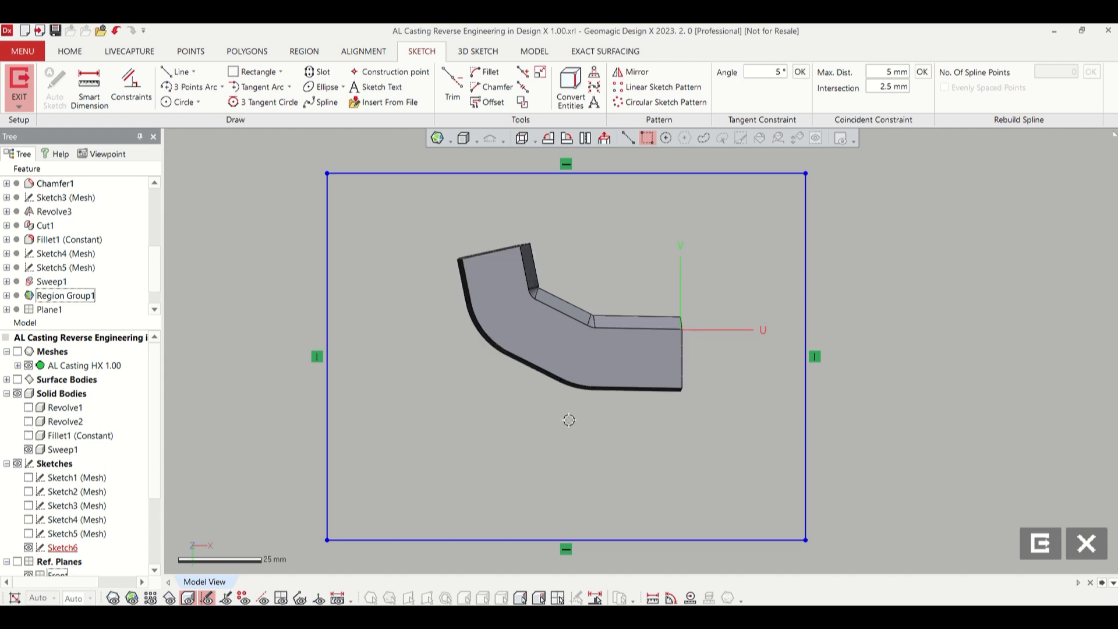
pyautogui.click(23, 81)
# - Extrude the rectangle 10 mm outward from the arm's side as a separate solid, using the Blind method without cut or merge
pyautogui.click(536, 52)
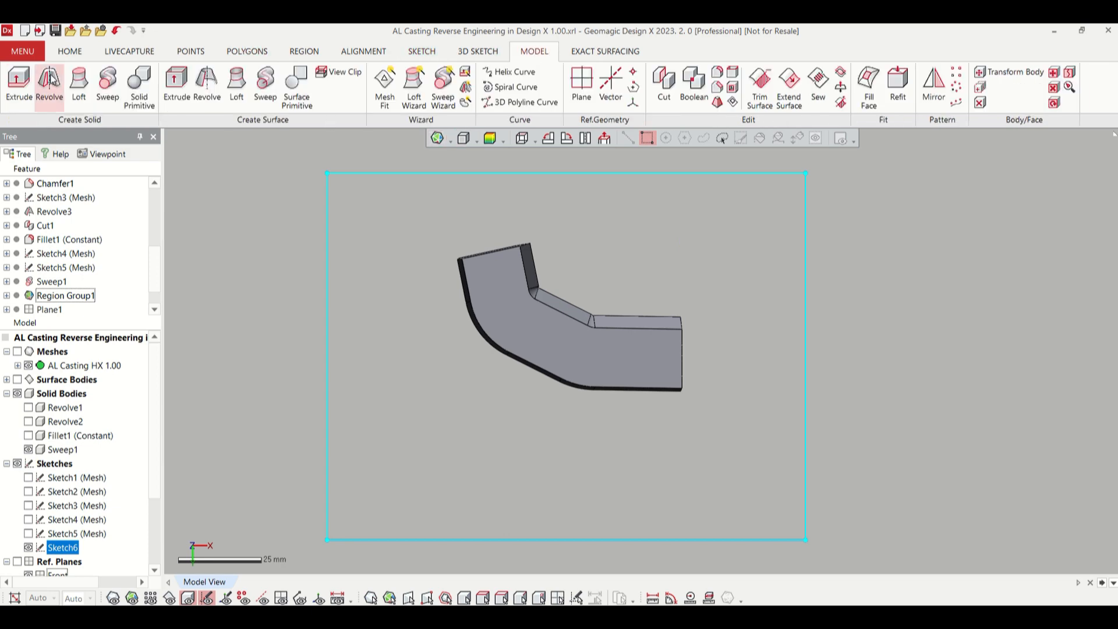
pyautogui.click(19, 81)
pyautogui.moveTo(321, 325); pyautogui.dragTo(666, 301, button='right')
pyautogui.click(262, 306)
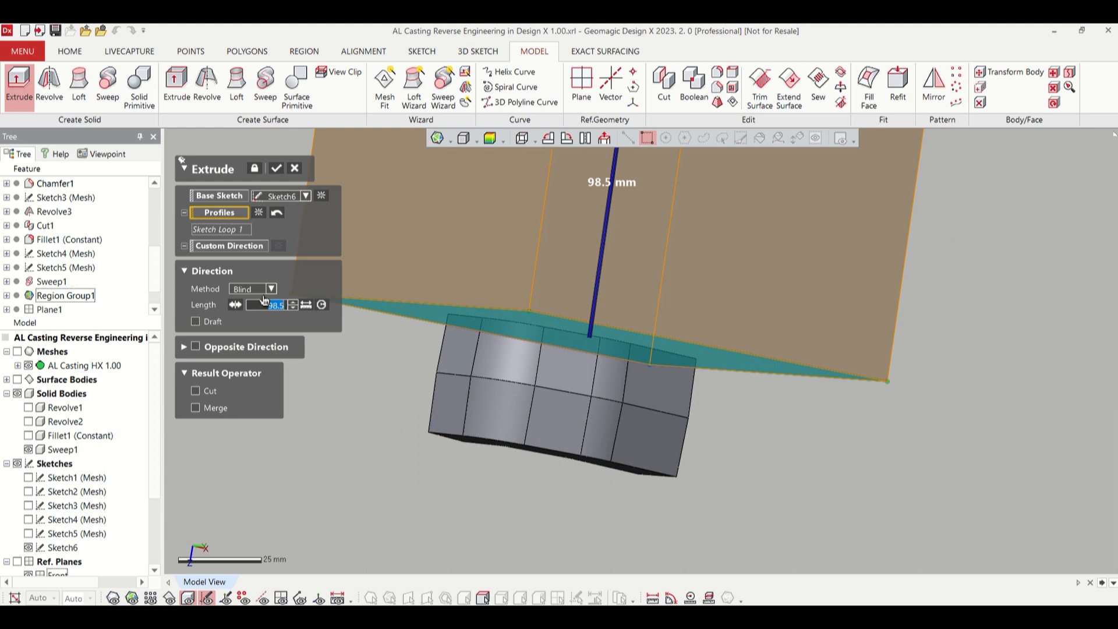
pyautogui.write('10')
pyautogui.press('Return')
pyautogui.moveTo(477, 349); pyautogui.dragTo(409, 355, button='right')
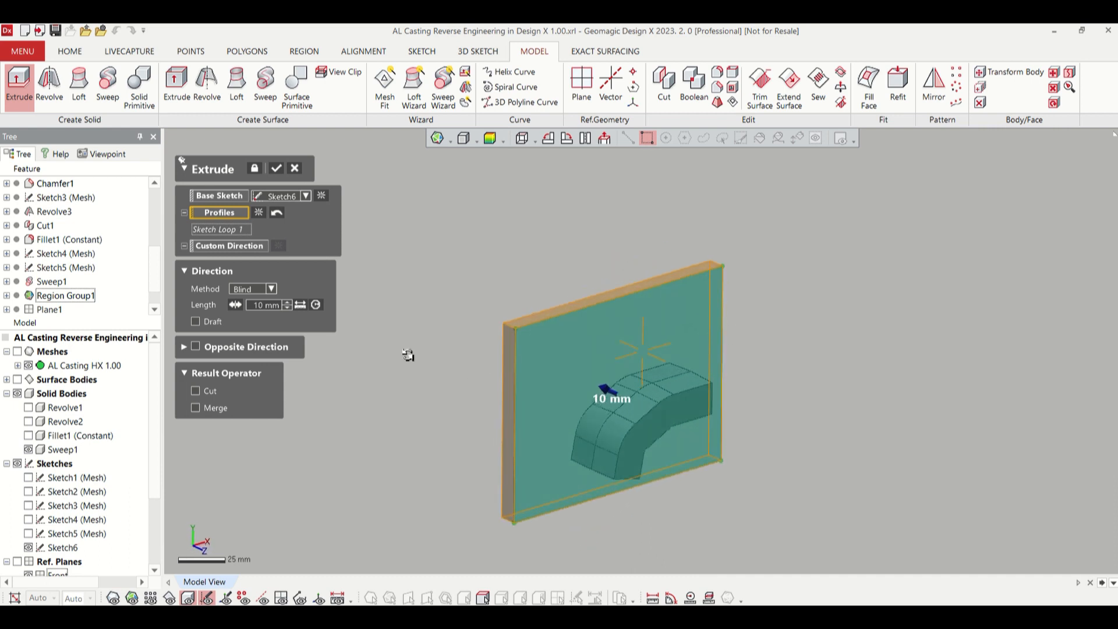
pyautogui.click(275, 170)
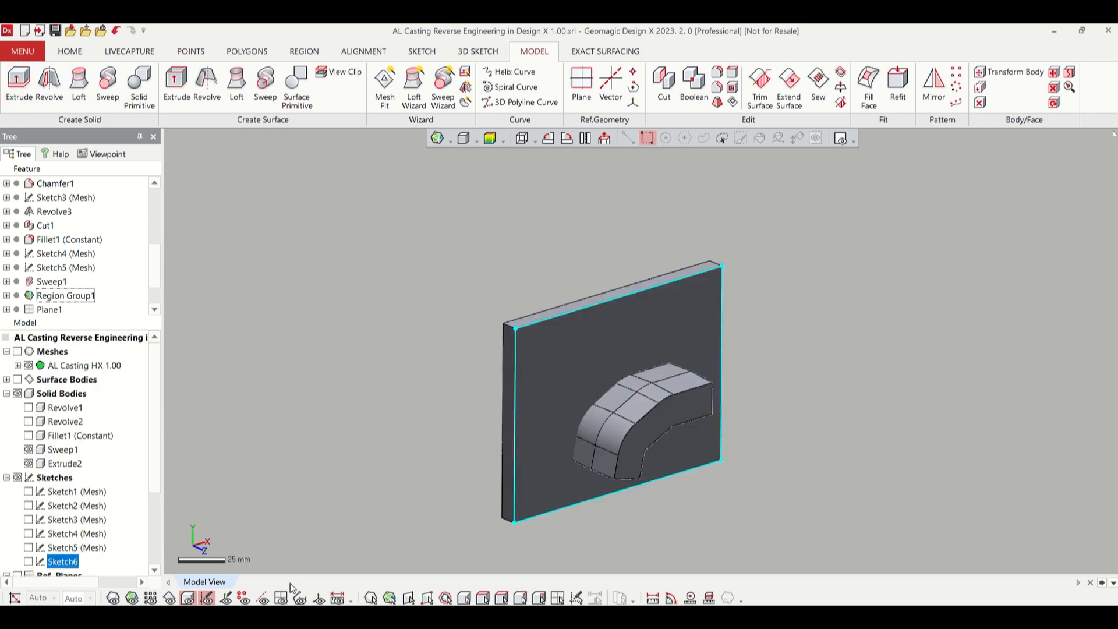
# - Show the reference planes and mirror the extruded slab about the Front plane
pyautogui.click(283, 599)
pyautogui.moveTo(454, 402); pyautogui.dragTo(532, 262, button='right')
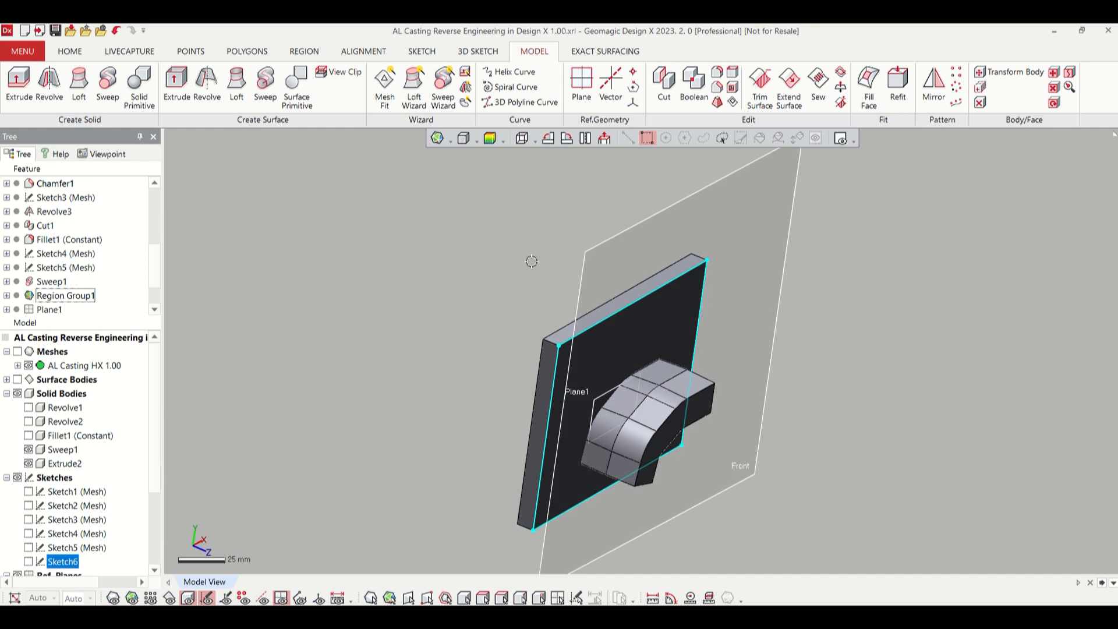
pyautogui.click(934, 85)
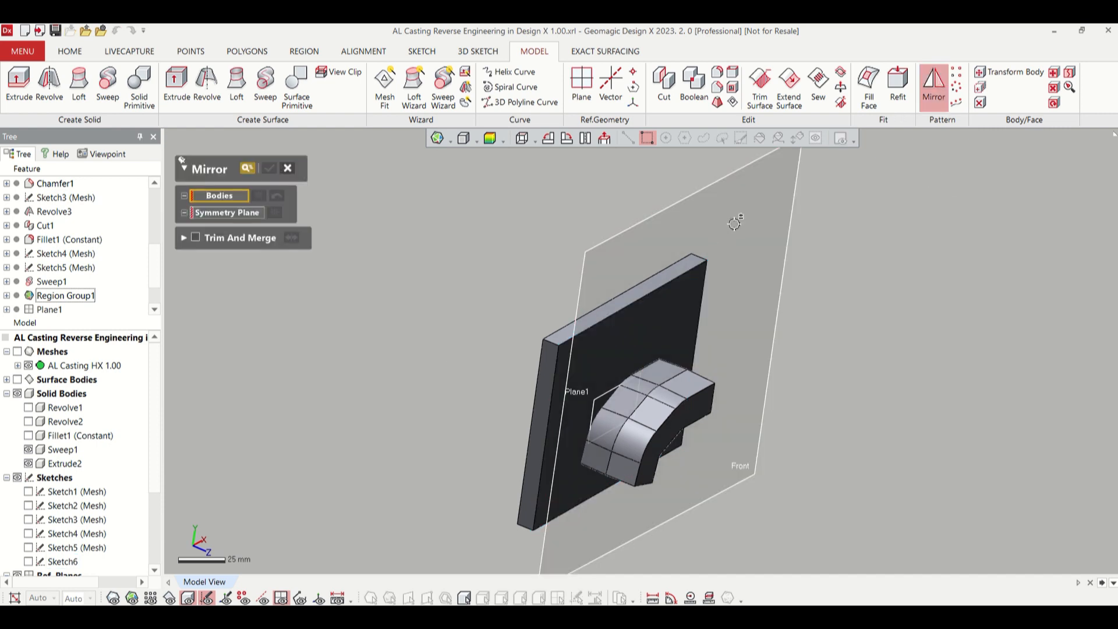
pyautogui.click(565, 376)
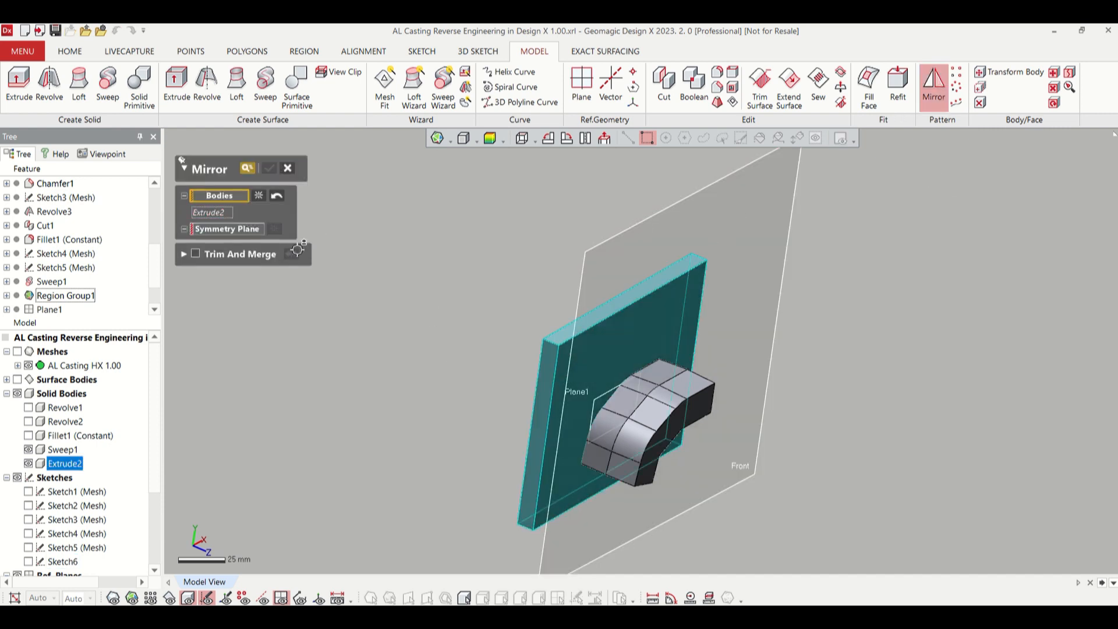
pyautogui.click(236, 233)
pyautogui.click(727, 214)
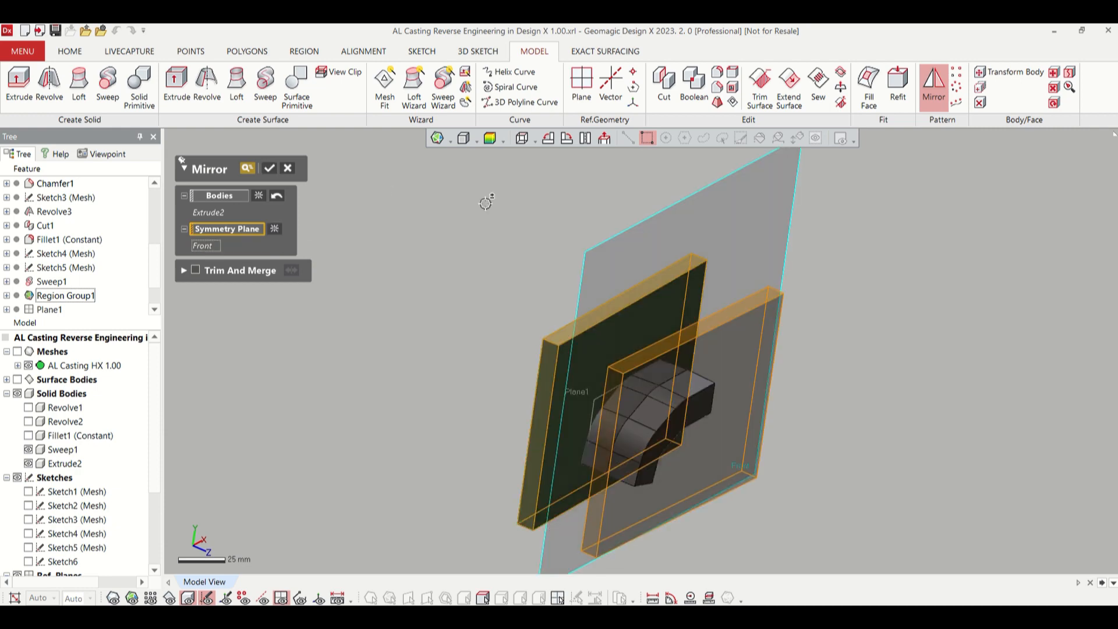
pyautogui.click(276, 170)
# - Cut the swept arm with a Boolean operation, using the extruded slab and its mirrored copy as tool bodies and Sweep1 as target
pyautogui.moveTo(394, 397); pyautogui.dragTo(426, 397, button='right')
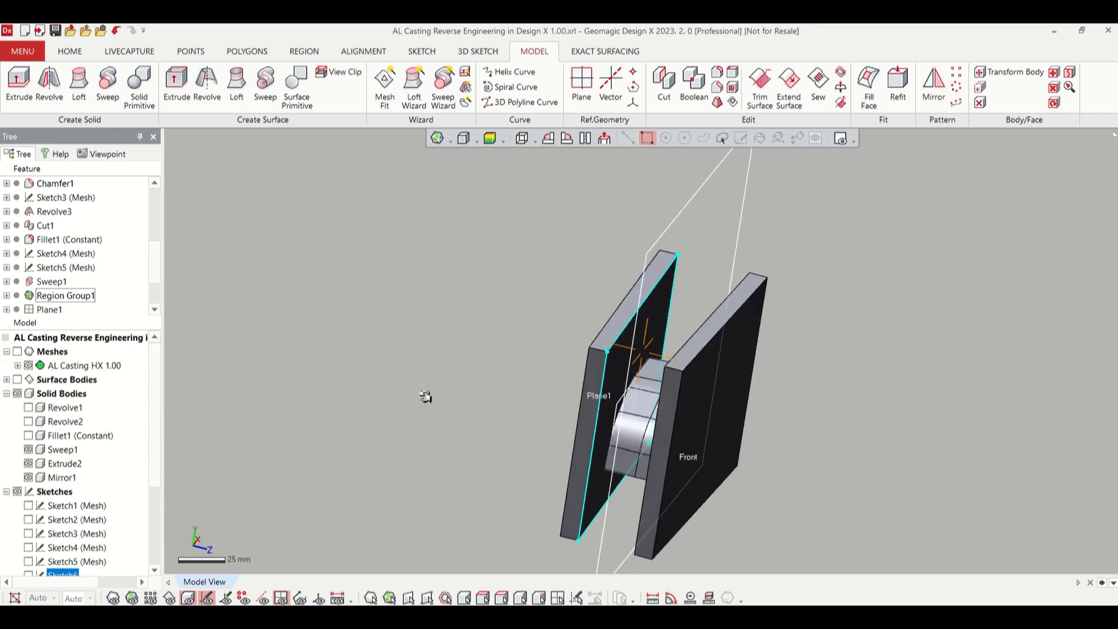
pyautogui.click(694, 82)
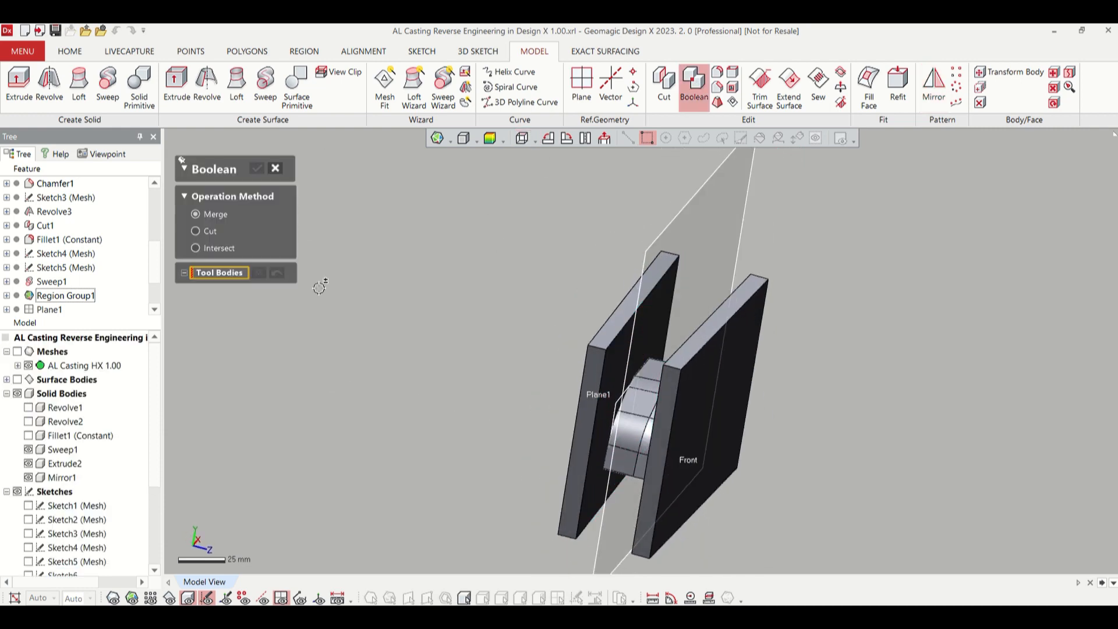
pyautogui.click(211, 233)
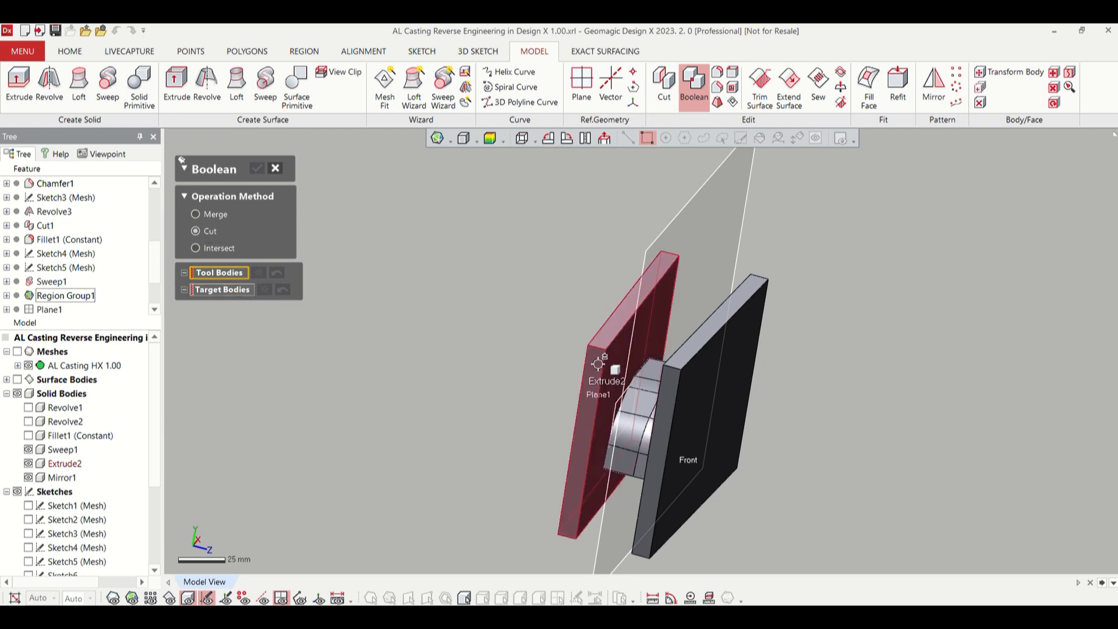
pyautogui.click(600, 373)
pyautogui.click(715, 358)
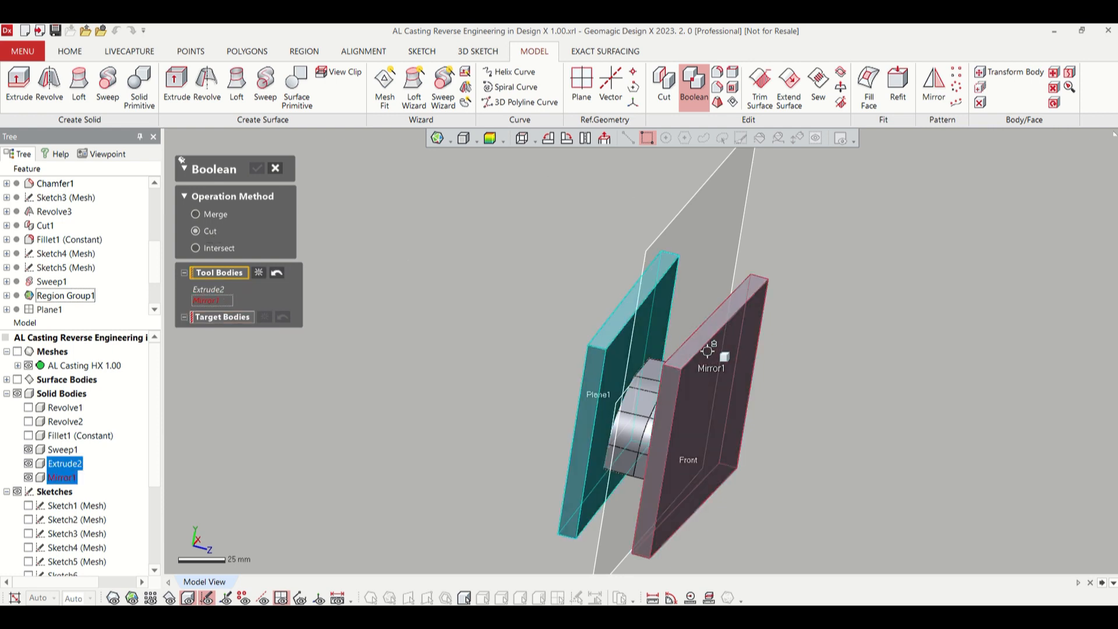
pyautogui.click(240, 320)
pyautogui.click(634, 434)
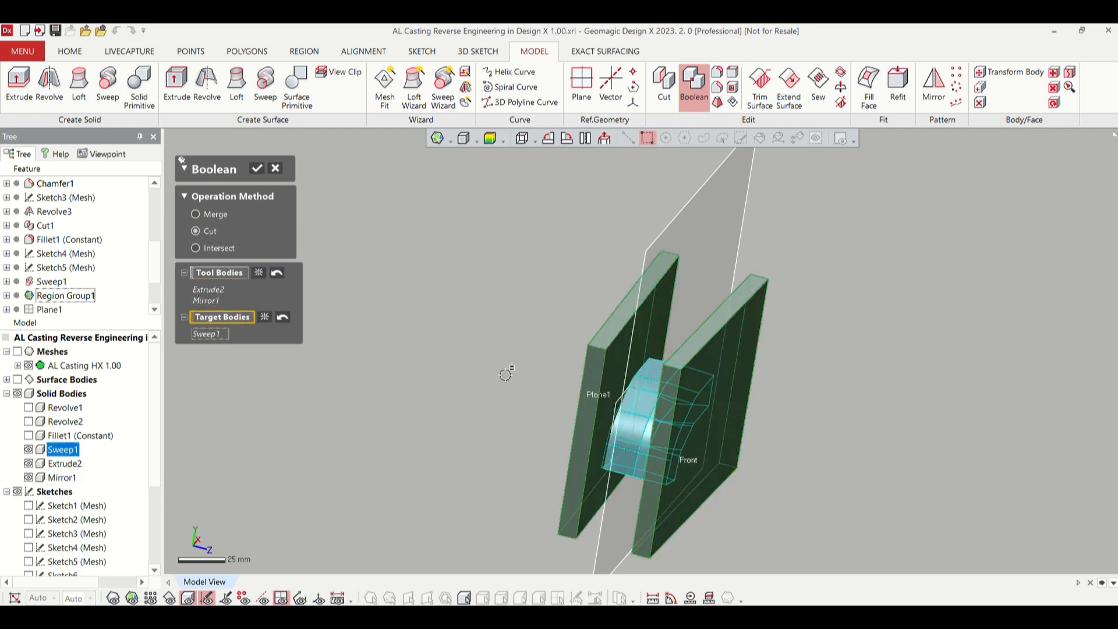
pyautogui.click(260, 172)
# - Examine the trimmed arm, show the AL Casting HX 1.00 mesh over it, and compare the arm's sides and edges with the scan
pyautogui.moveTo(357, 349); pyautogui.dragTo(244, 292, button='right')
pyautogui.scroll(2, 660, 430)
pyautogui.scroll(2, 660, 430)
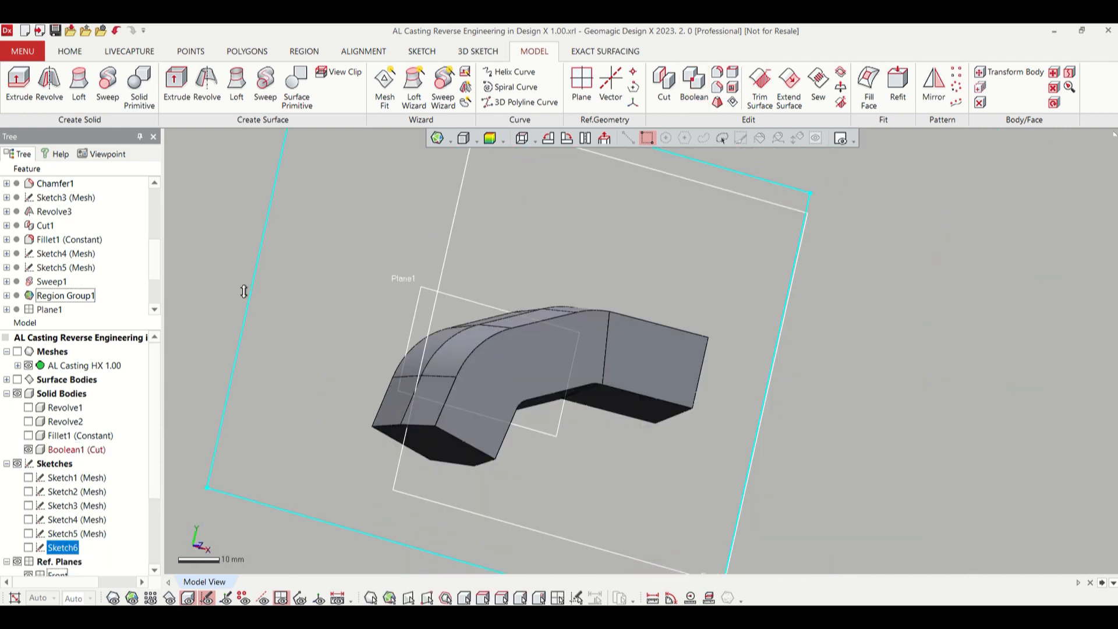
pyautogui.scroll(-1, 244, 291)
pyautogui.click(115, 599)
pyautogui.click(132, 599)
pyautogui.moveTo(417, 401); pyautogui.dragTo(569, 373, button='right')
pyautogui.click(131, 599)
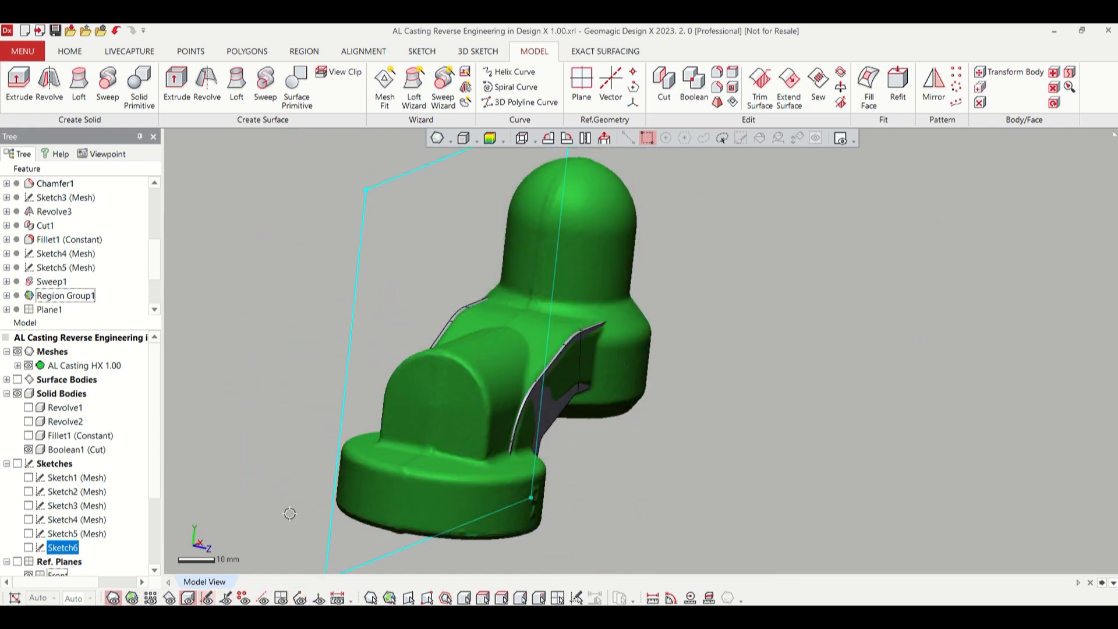
pyautogui.scroll(-4, 378, 407)
pyautogui.click(301, 434)
pyautogui.moveTo(260, 359)
pyautogui.mouseDown(button='right')
pyautogui.moveTo(652, 369)
pyautogui.moveTo(390, 376)
pyautogui.moveTo(252, 362)
pyautogui.moveTo(235, 384)
pyautogui.mouseUp(button='right')
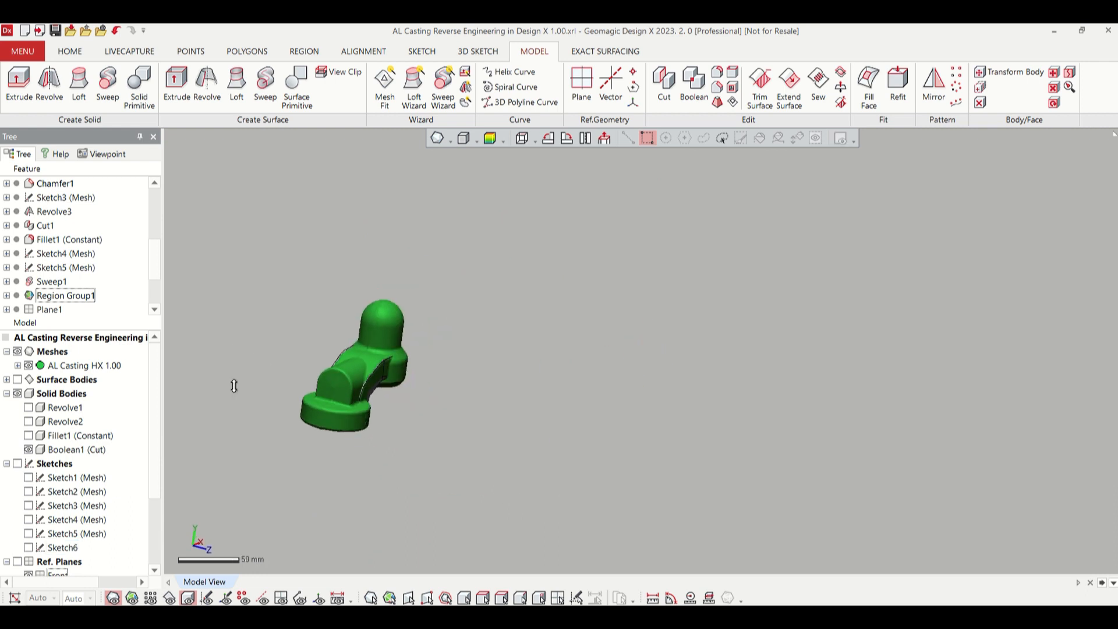
pyautogui.scroll(5, 235, 385)
pyautogui.scroll(-4, 308, 340)
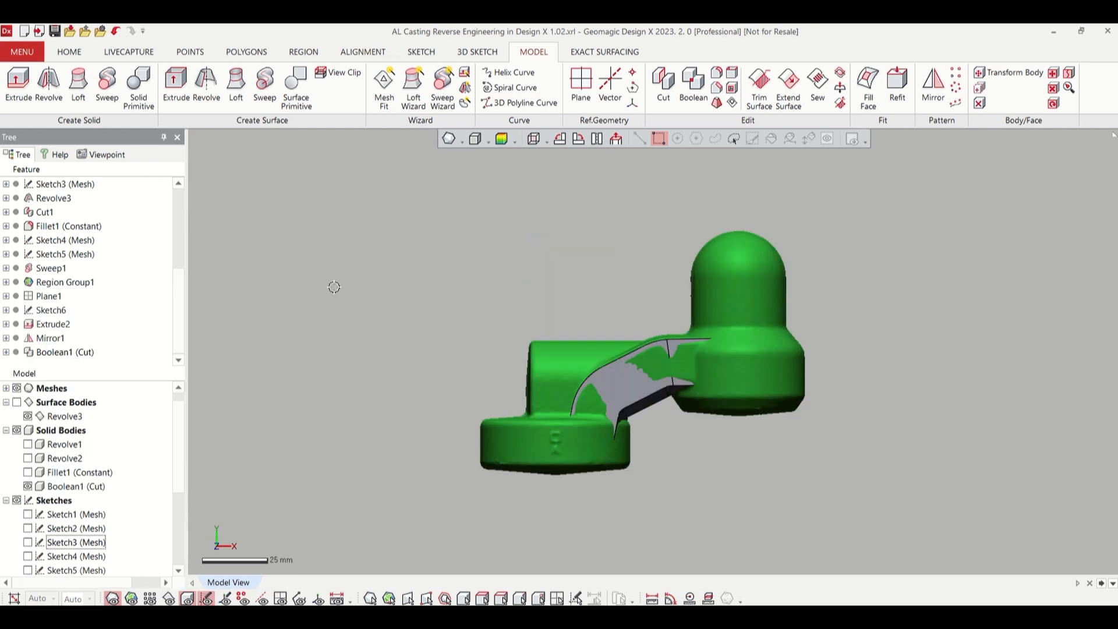
pyautogui.moveTo(385, 282); pyautogui.dragTo(654, 404, button='right')
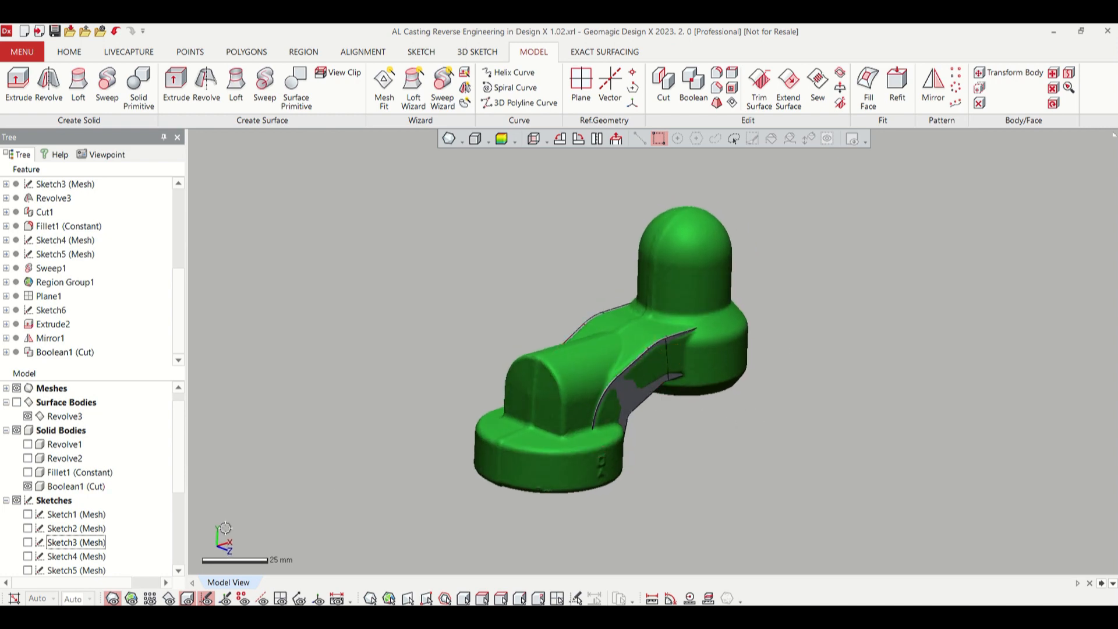
# - Show the arm's cross-section sketch, Sketch4 (Mesh), and open it for editing, facing the sketch plane
pyautogui.click(28, 556)
pyautogui.doubleClick(44, 557)
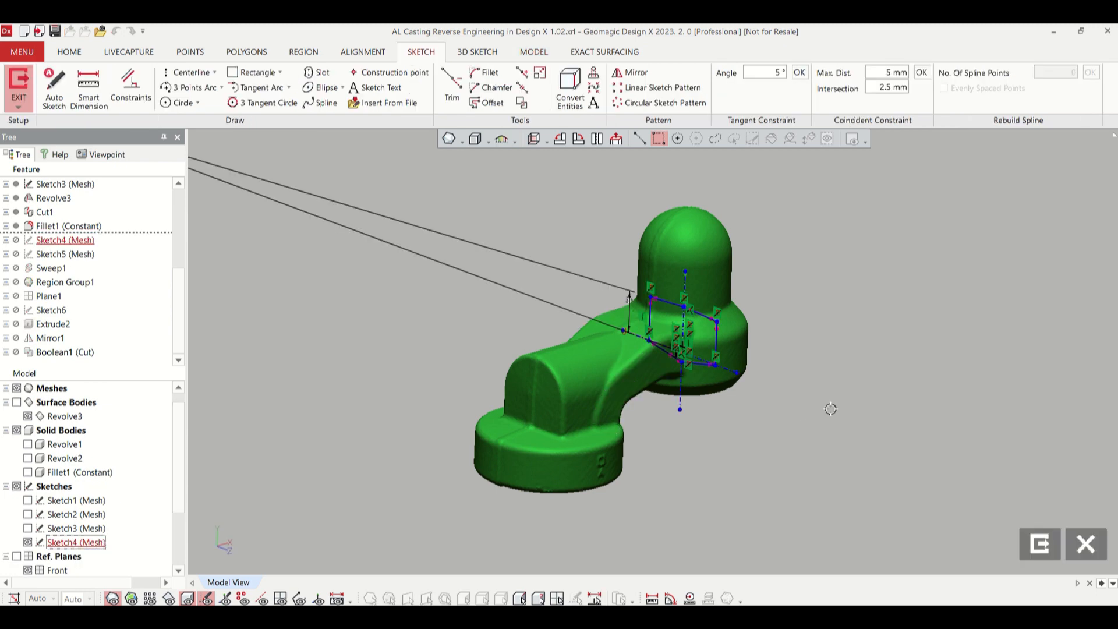
pyautogui.click(617, 139)
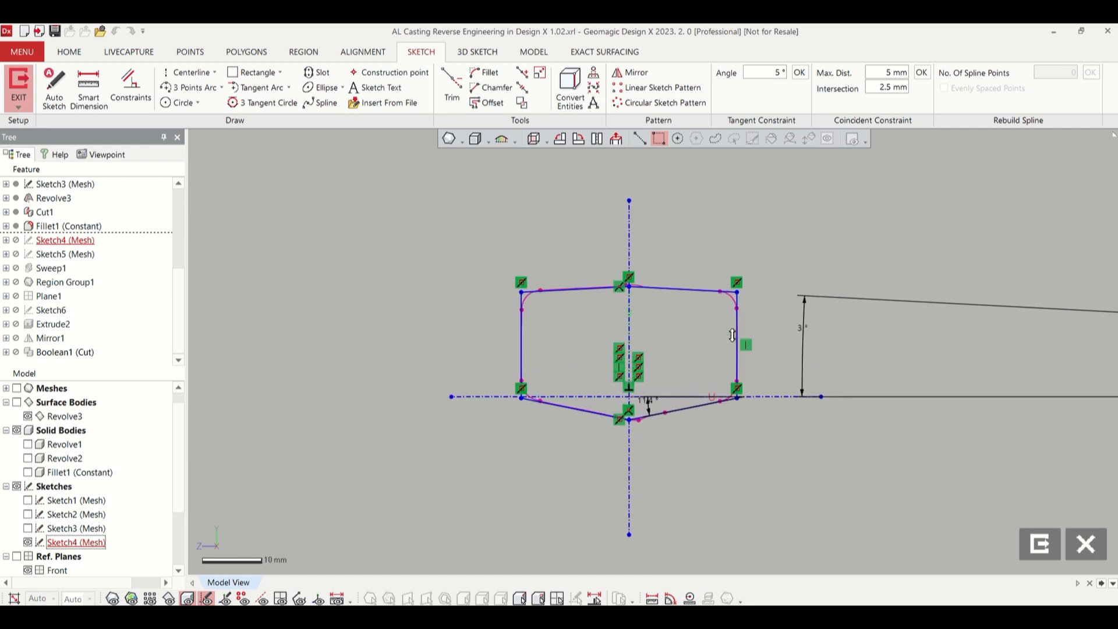
pyautogui.scroll(5, 758, 361)
# - Fit circles to the two upper rounded corners of the arm's section polyline to measure their radii
pyautogui.click(167, 105)
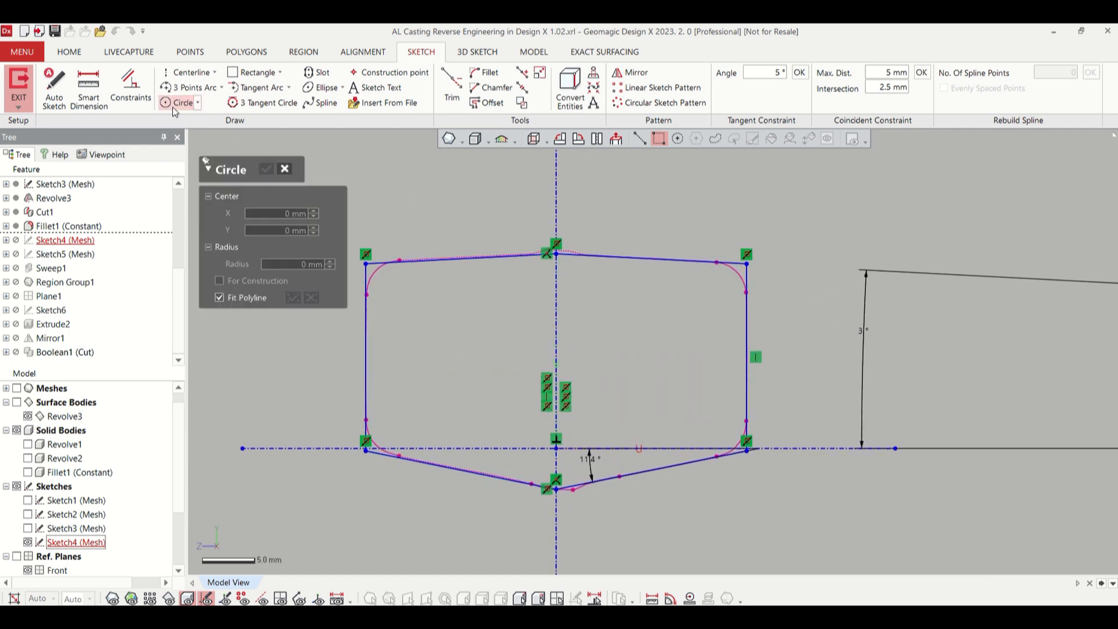
pyautogui.click(400, 292)
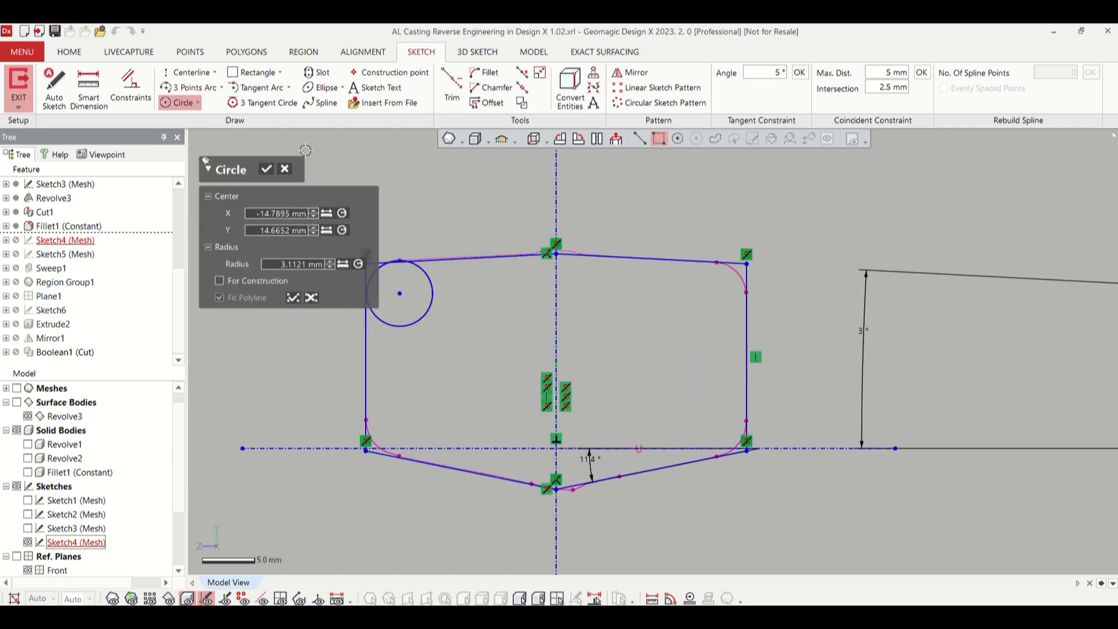
pyautogui.click(265, 170)
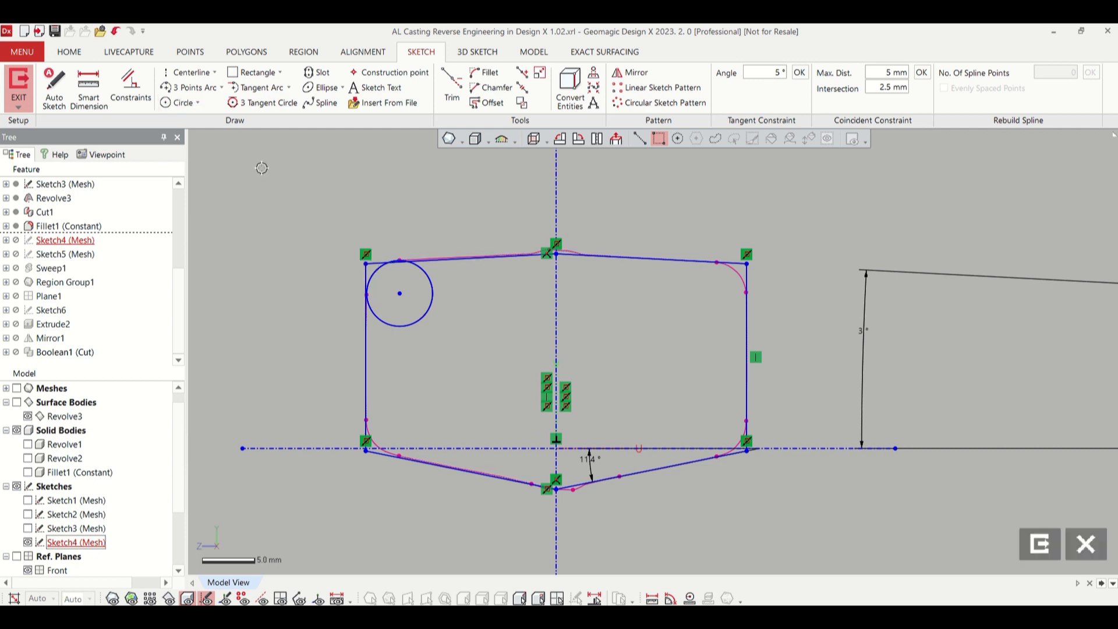
pyautogui.click(178, 103)
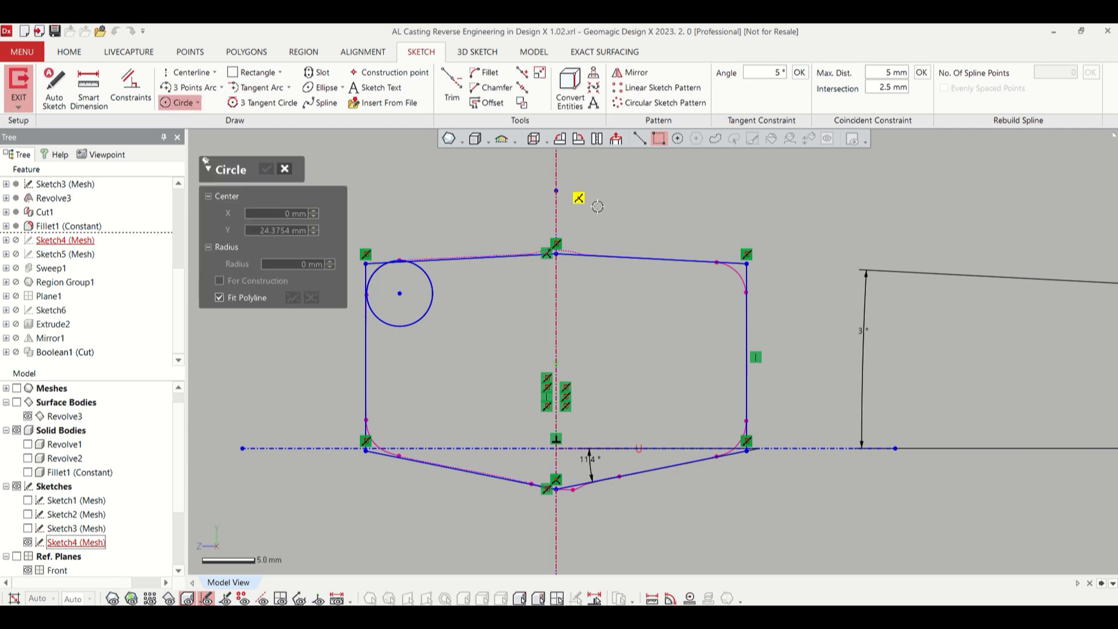
pyautogui.click(728, 269)
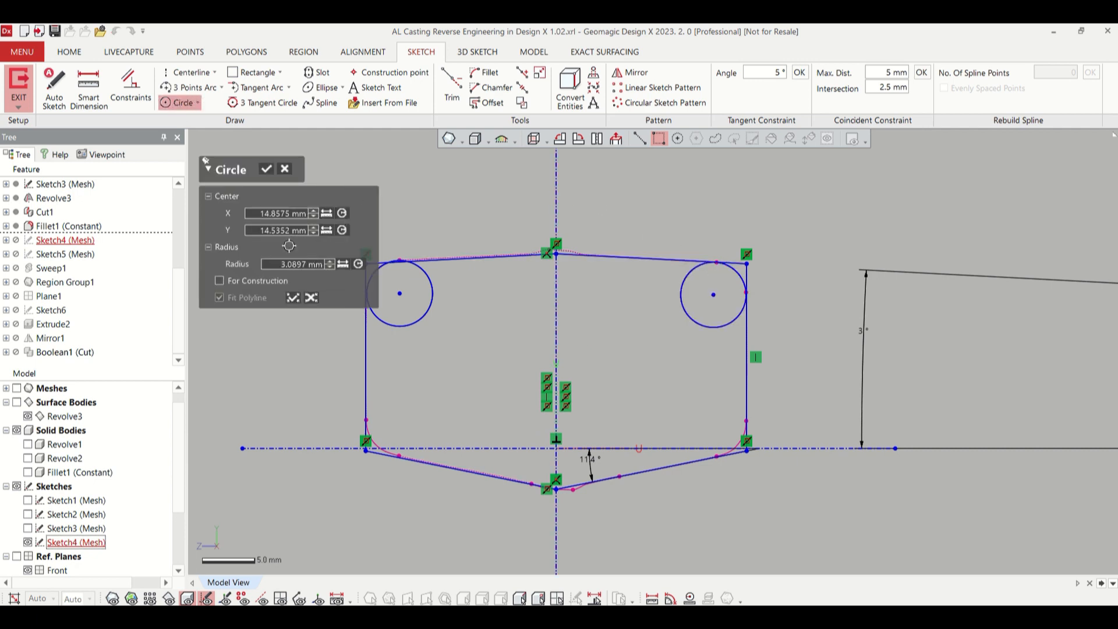
pyautogui.click(265, 170)
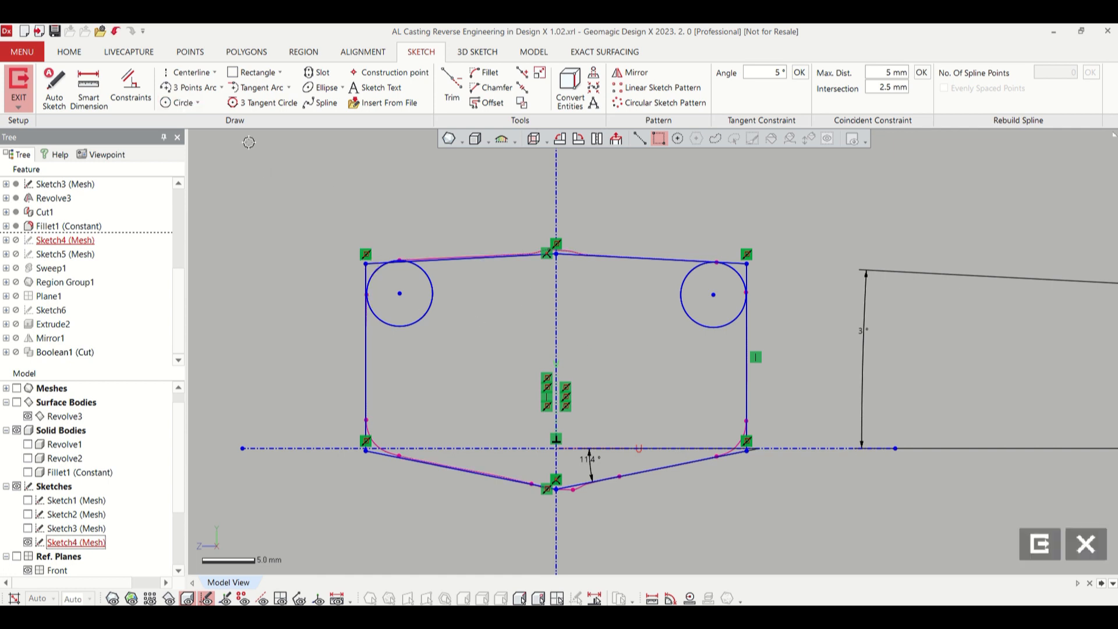
# - Fit circles to the section's two lower rounded corners to measure their radii, and leave the sketch discarding all changes
pyautogui.click(156, 102)
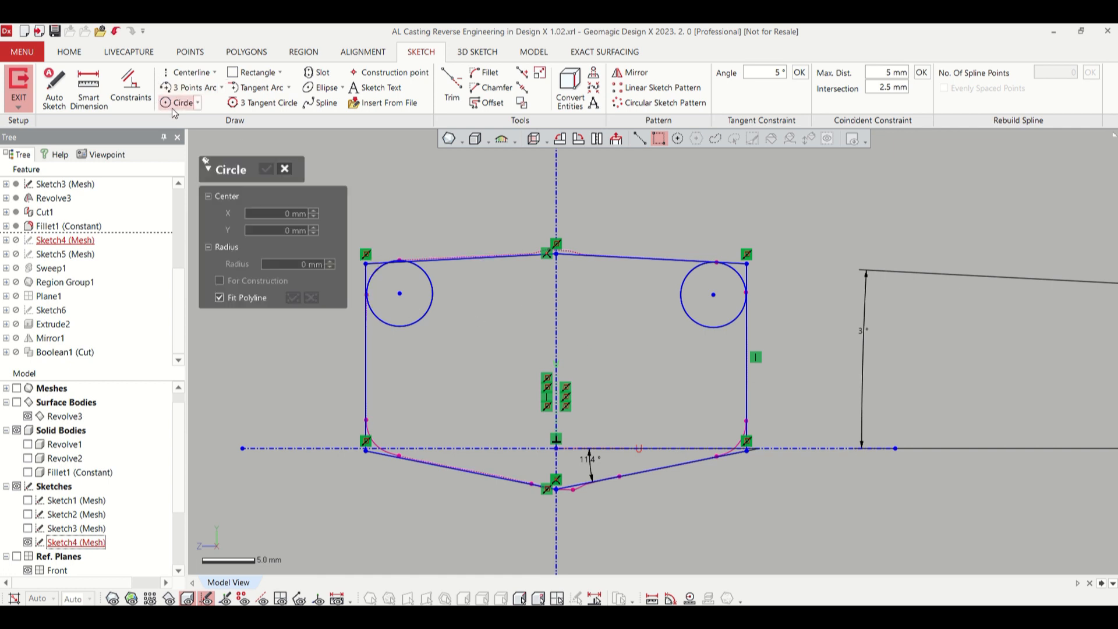
pyautogui.click(374, 440)
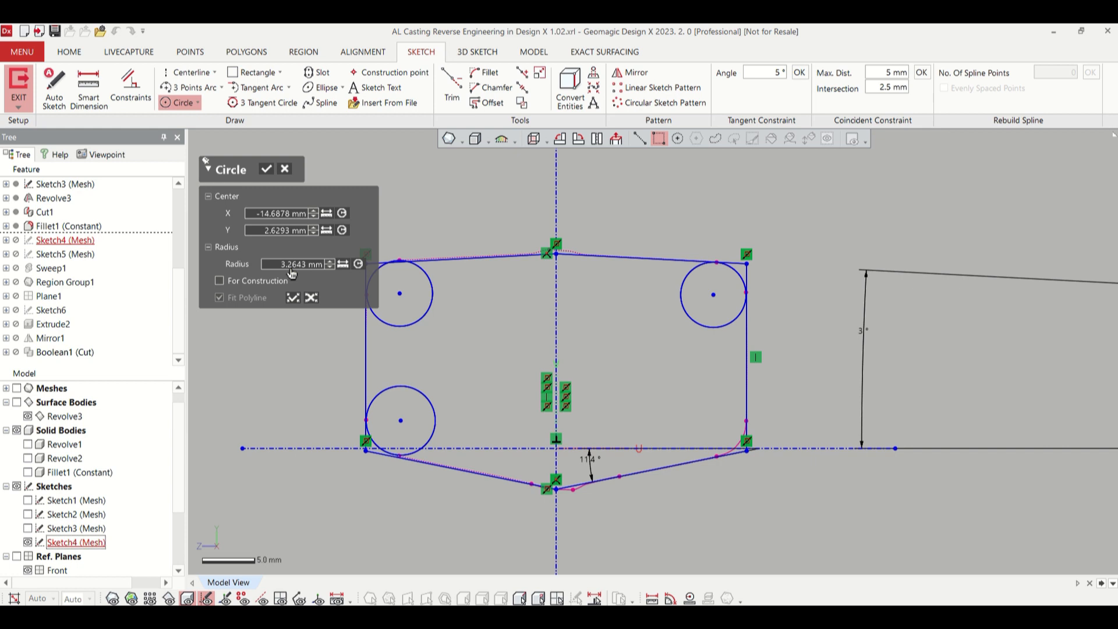
pyautogui.click(267, 170)
pyautogui.click(174, 103)
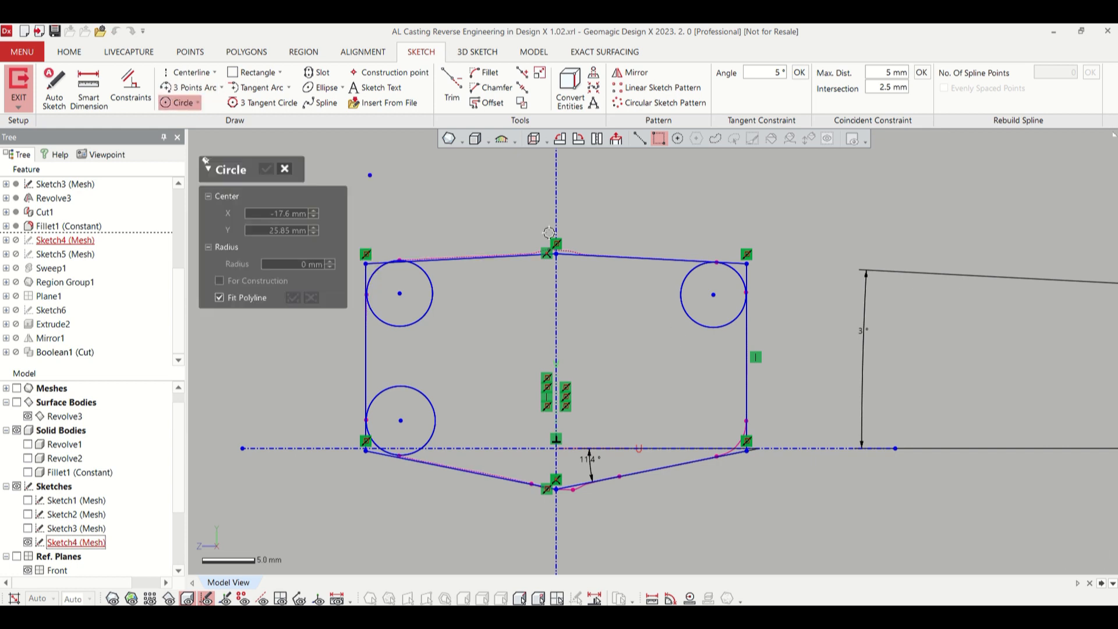
pyautogui.click(735, 452)
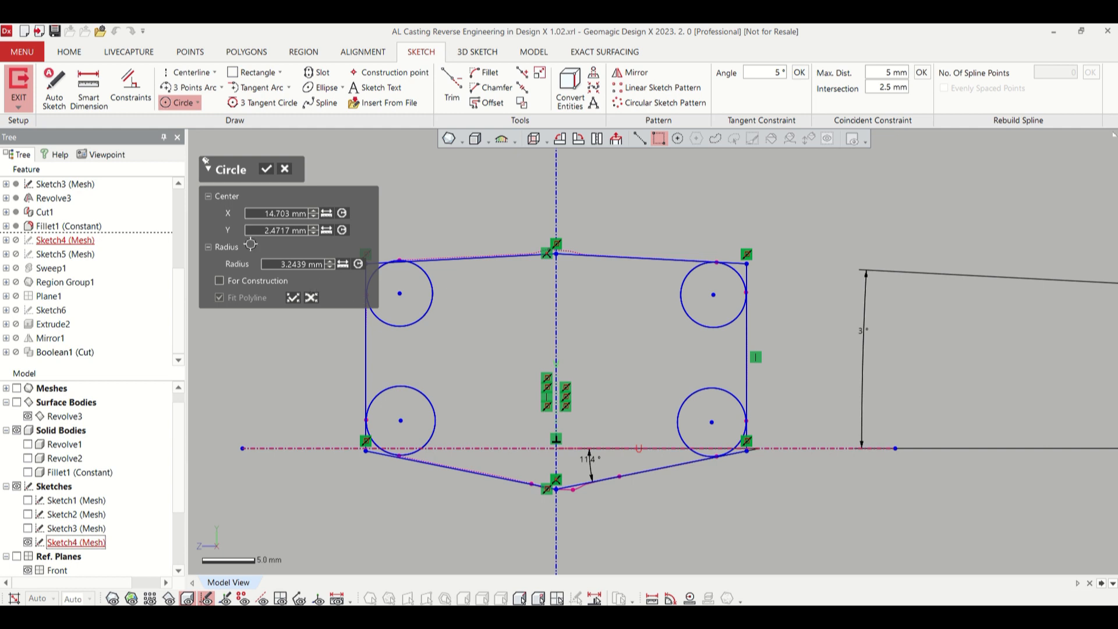
pyautogui.click(265, 170)
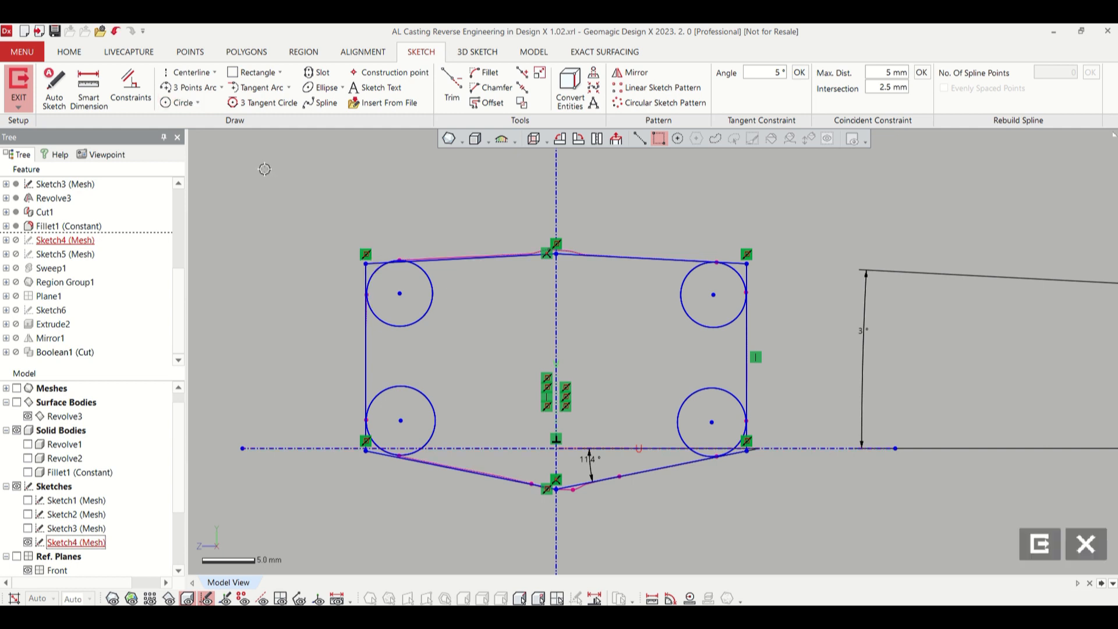
pyautogui.click(1085, 550)
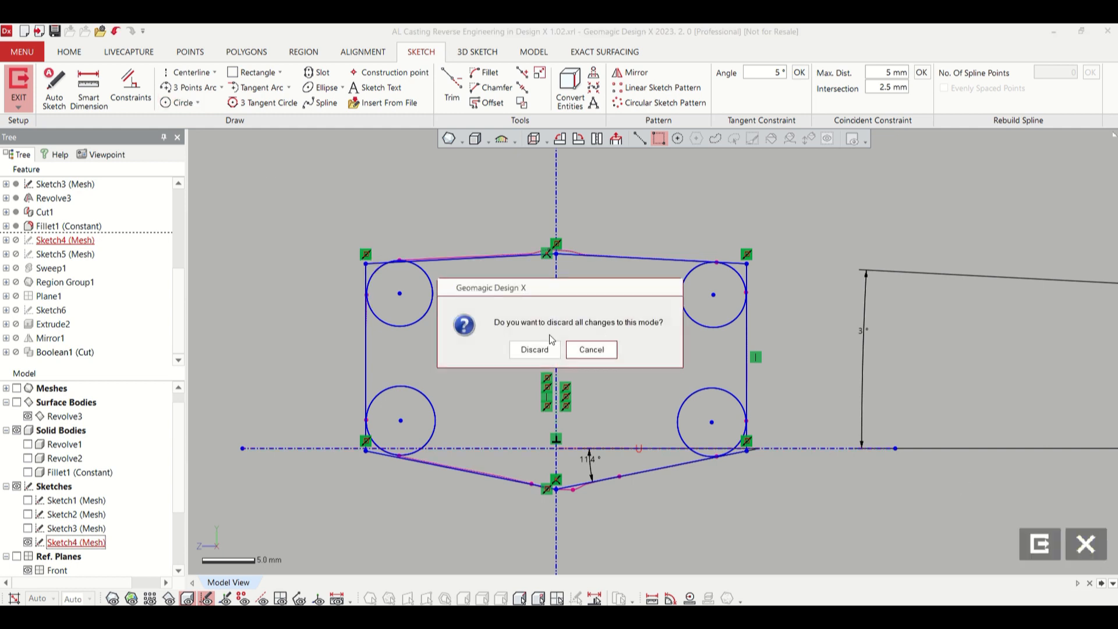
pyautogui.click(535, 350)
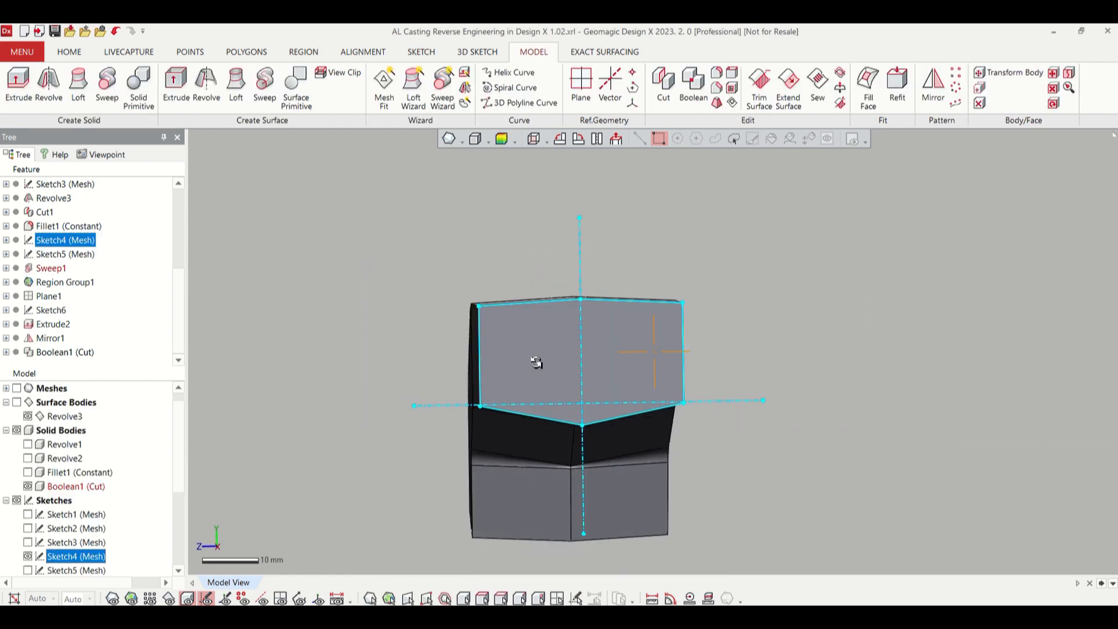
# - Round the two upper longitudinal edges of the swept arm with a 3.1 mm constant fillet
pyautogui.moveTo(577, 375); pyautogui.dragTo(803, 352, button='right')
pyautogui.scroll(-3, 704, 369)
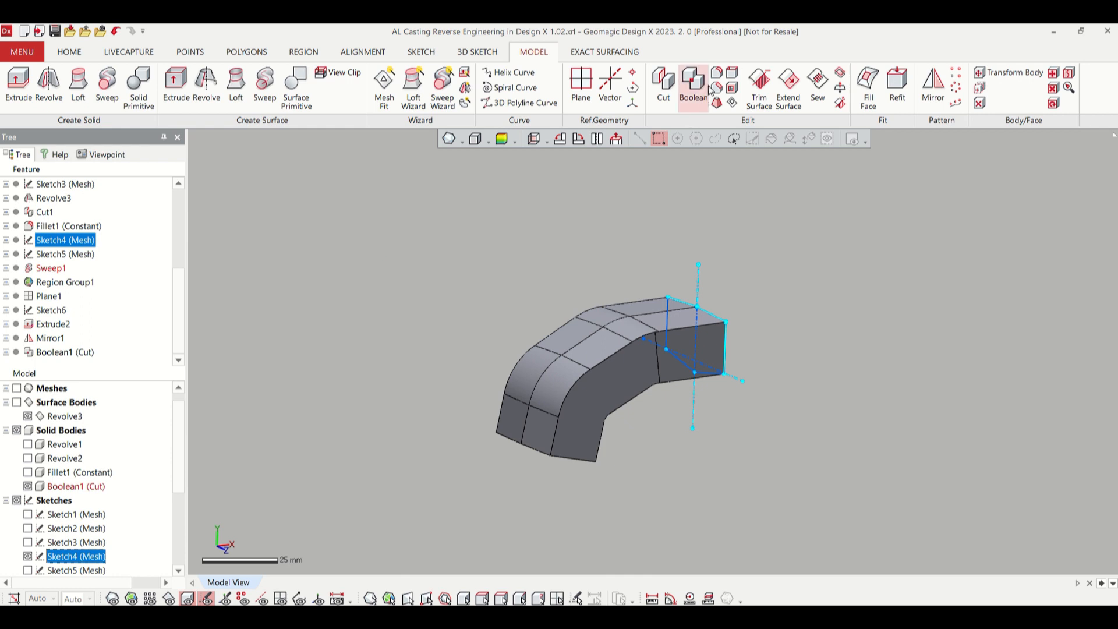
pyautogui.click(717, 72)
pyautogui.click(367, 294)
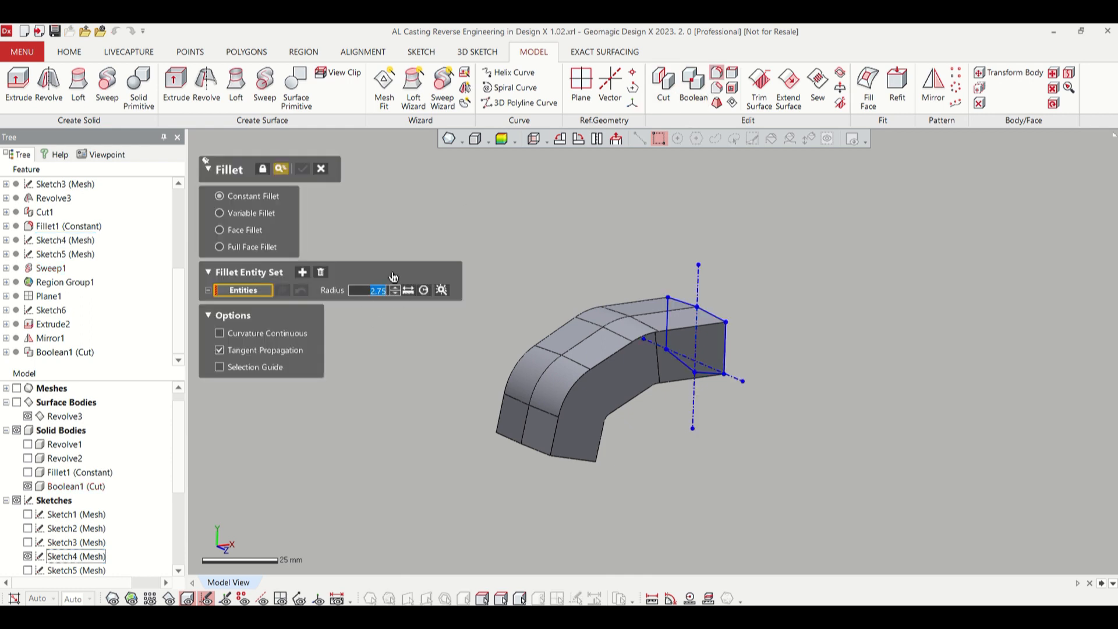
pyautogui.press('Return')
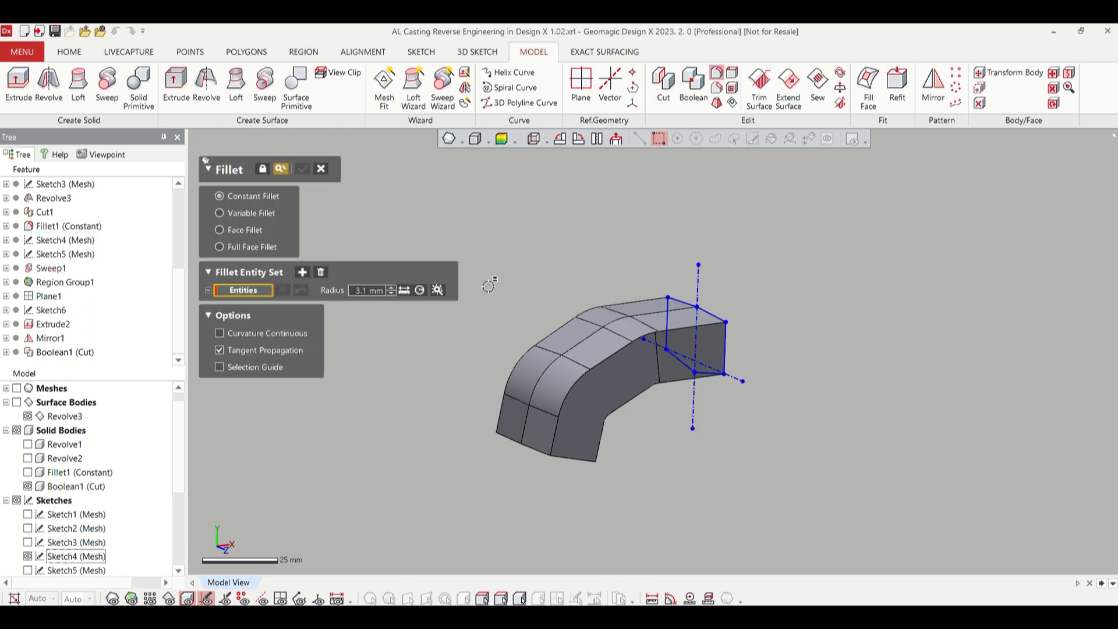
pyautogui.click(611, 354)
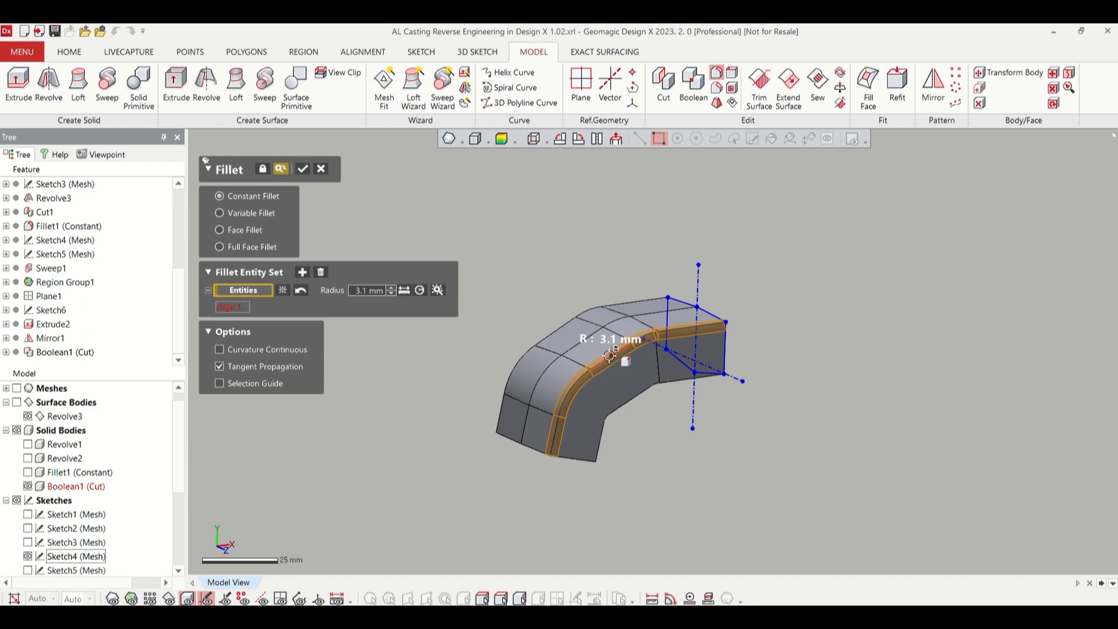
pyautogui.click(556, 333)
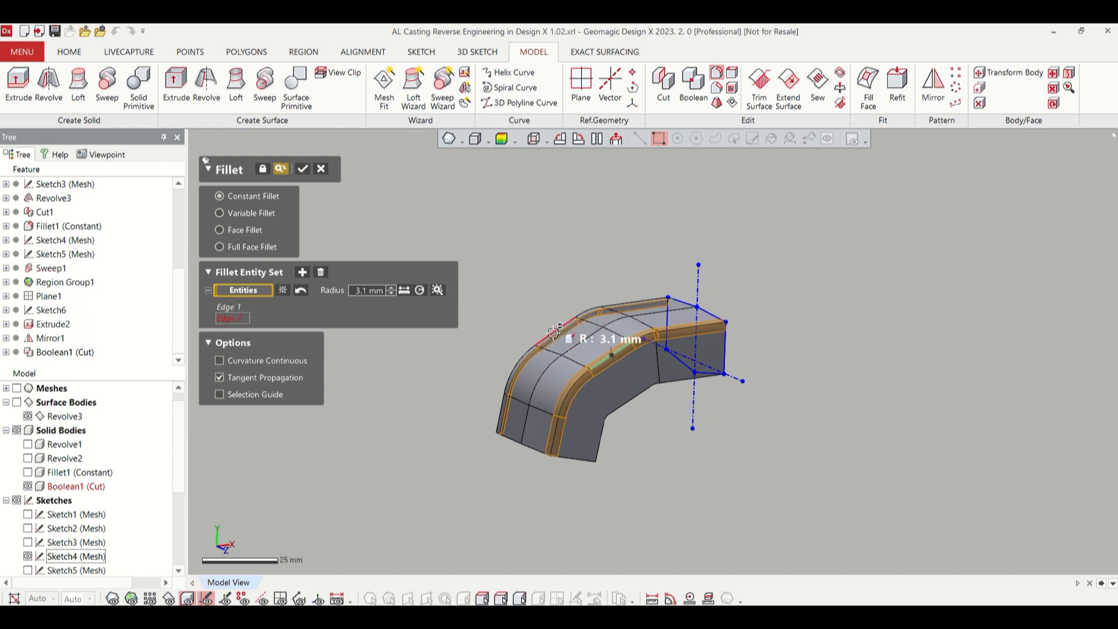
pyautogui.click(304, 169)
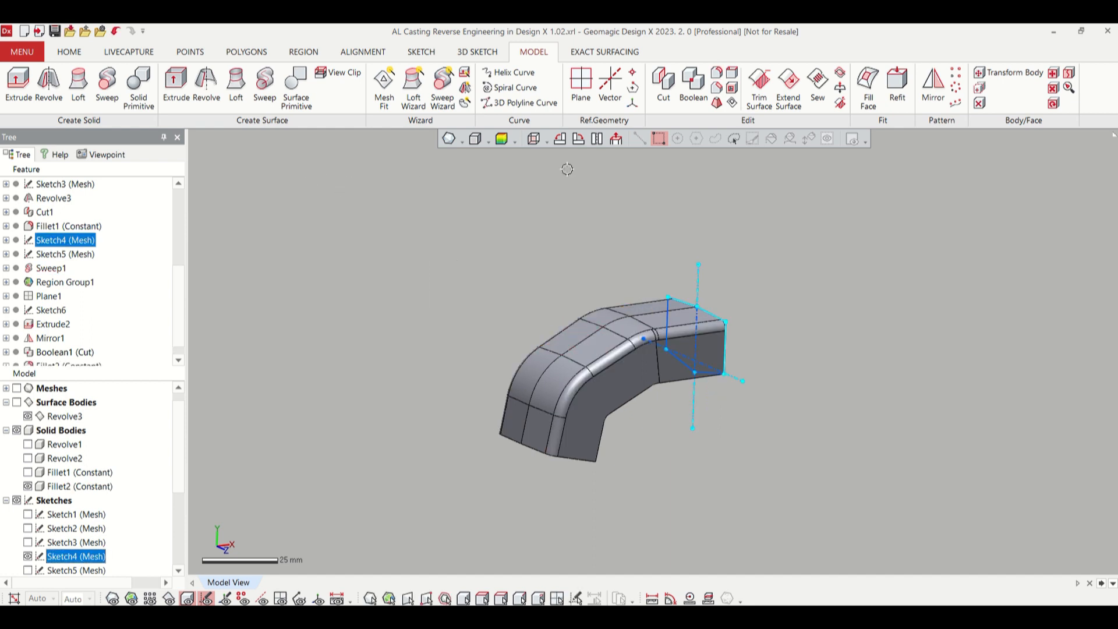
# - Round the lower longitudinal edges on both sides of the swept arm with a 3.25 mm constant fillet, selecting every edge segment
pyautogui.click(717, 72)
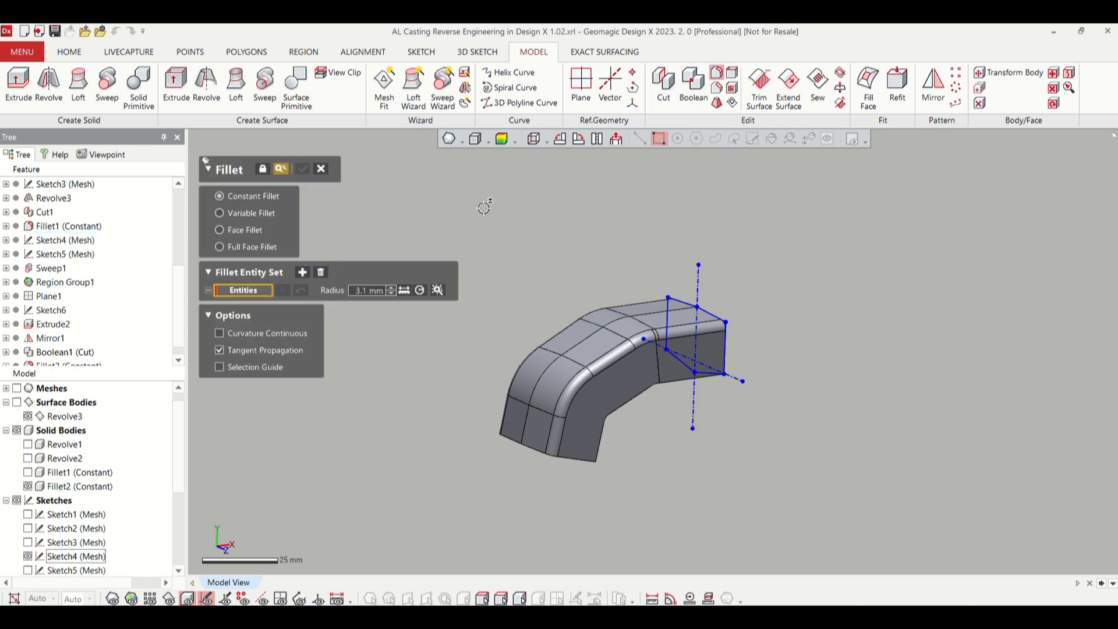
pyautogui.click(366, 290)
pyautogui.write('3.25')
pyautogui.press('Return')
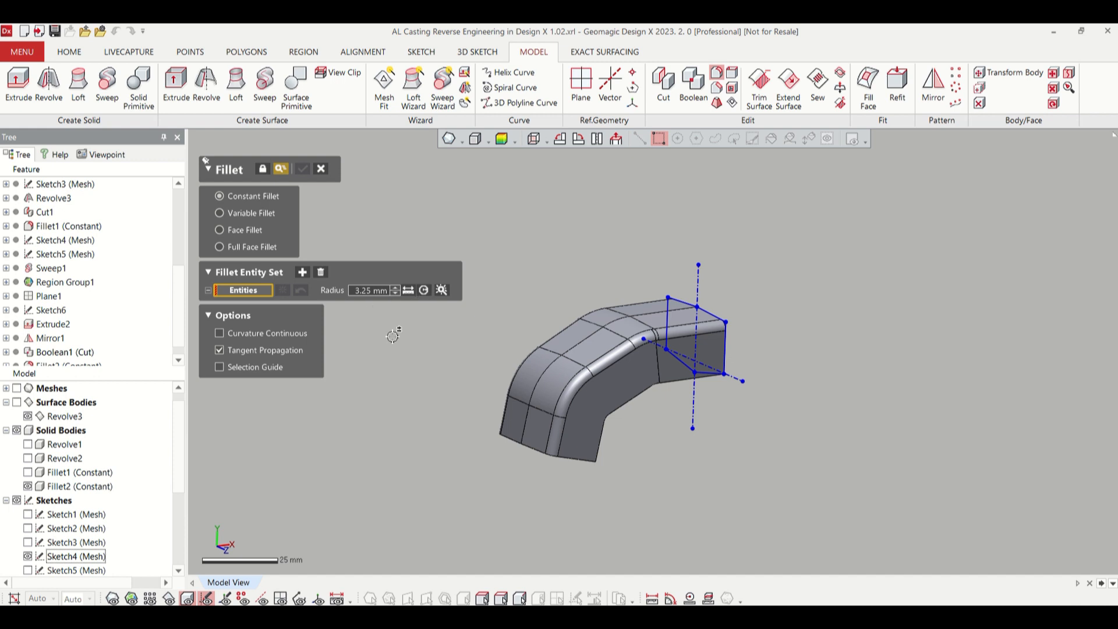
pyautogui.click(628, 406)
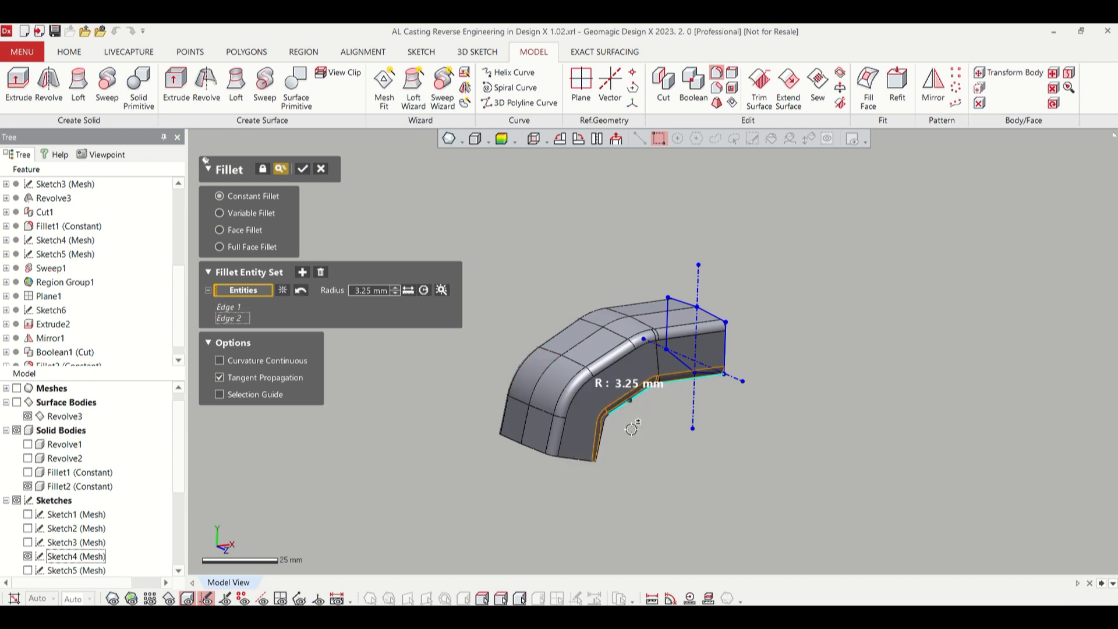
pyautogui.click(602, 440)
pyautogui.click(602, 440)
pyautogui.moveTo(436, 390); pyautogui.dragTo(588, 407, button='right')
pyautogui.click(592, 434)
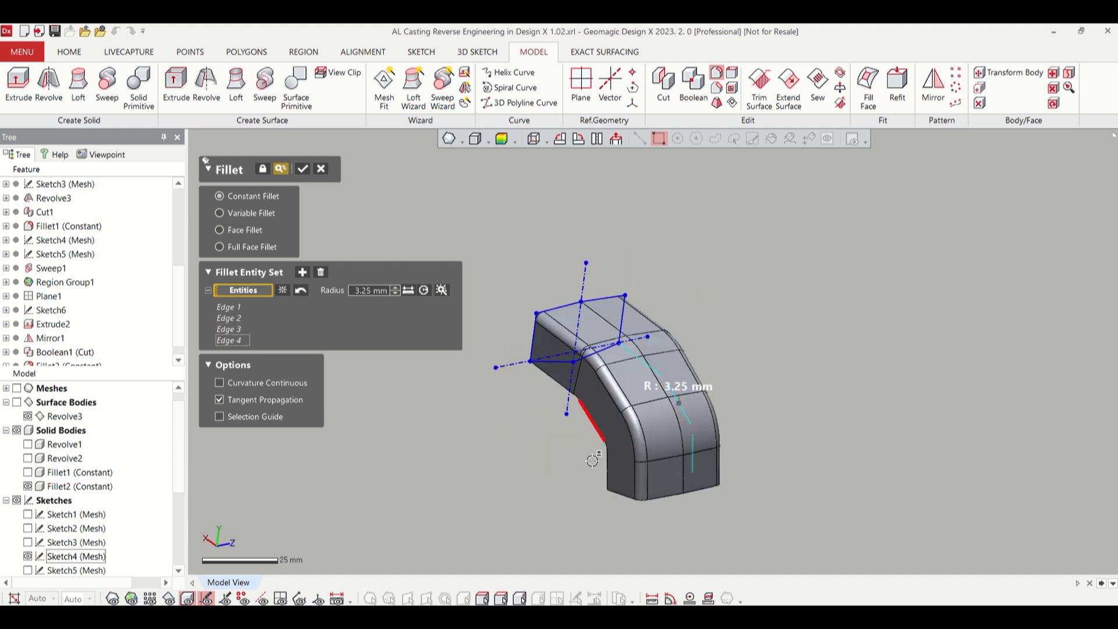
pyautogui.click(606, 474)
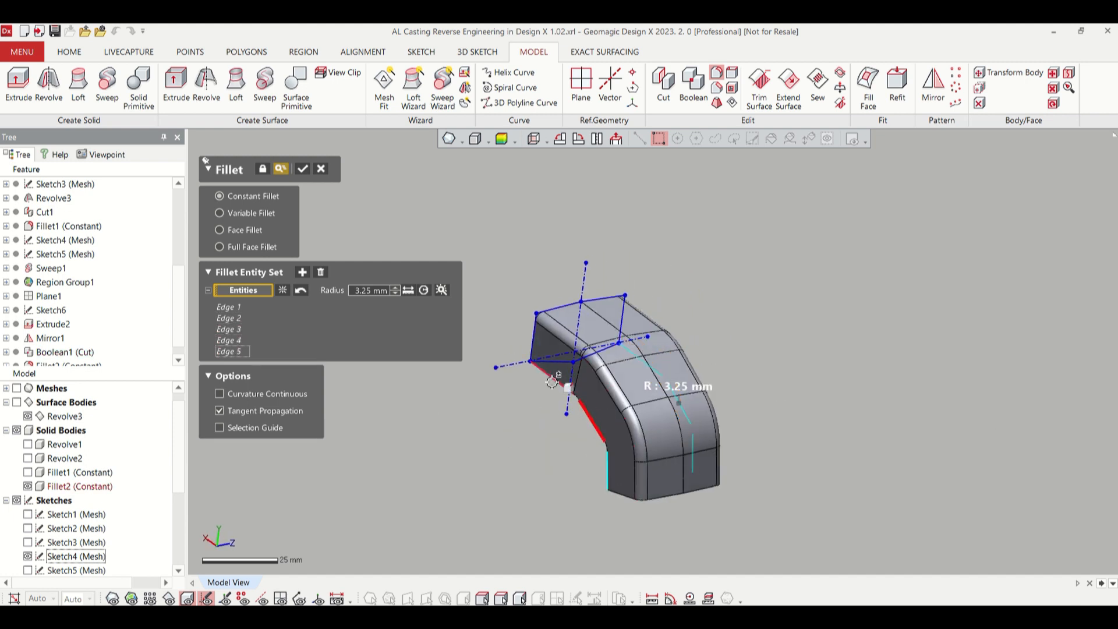
pyautogui.click(557, 381)
pyautogui.click(302, 169)
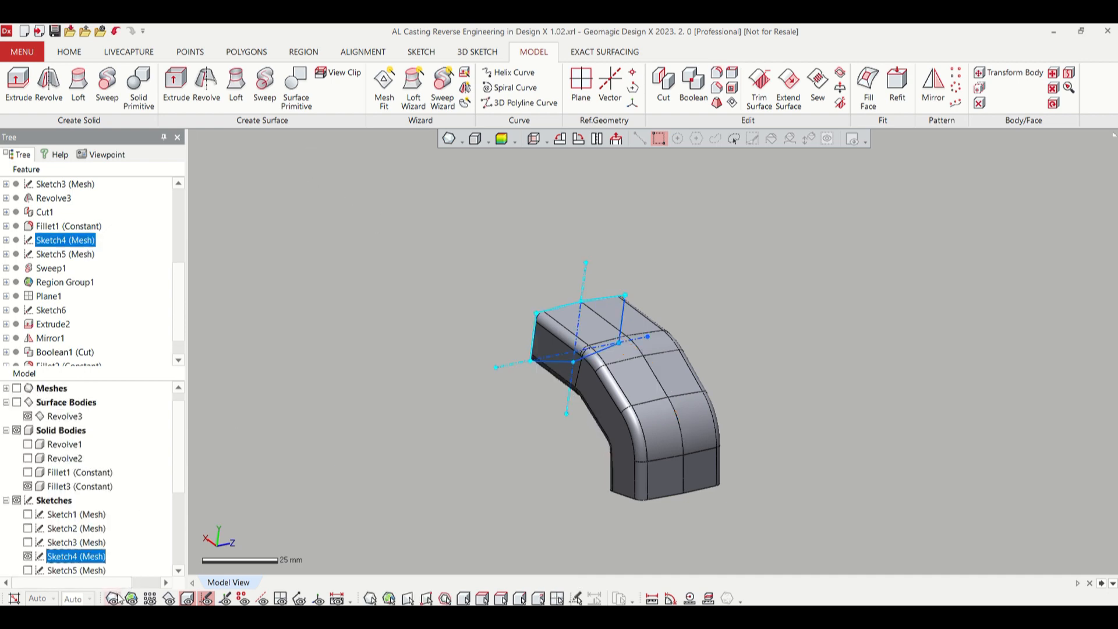
# - Show the scan mesh over the filleted arm, hide the sketches, and compare the arm with the scan
pyautogui.click(116, 596)
pyautogui.moveTo(925, 310); pyautogui.dragTo(781, 439, button='right')
pyautogui.click(207, 600)
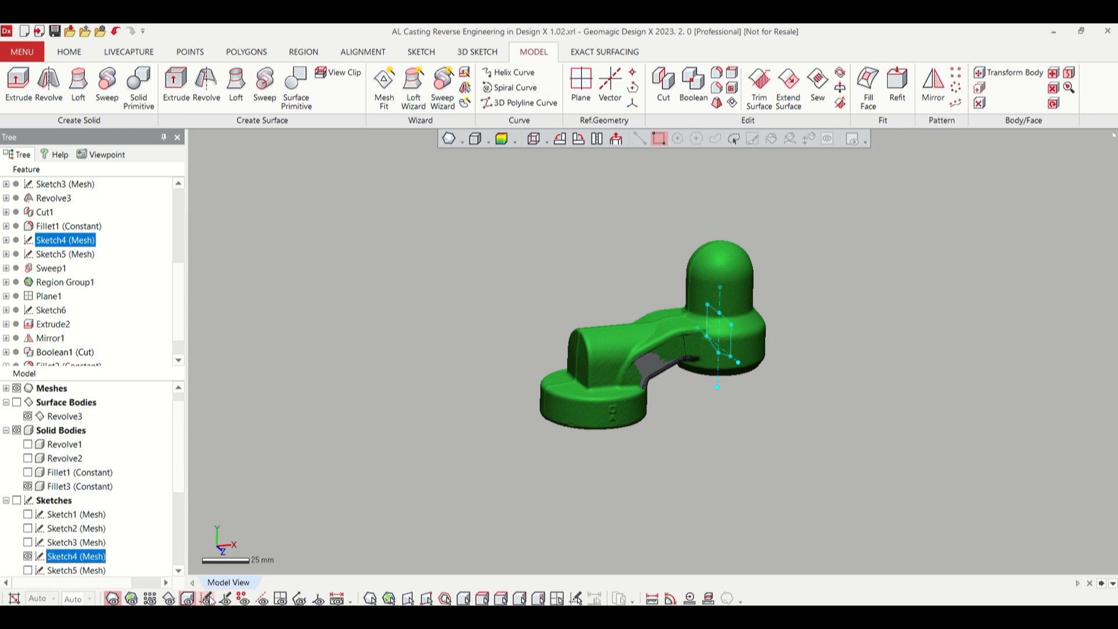
pyautogui.click(744, 446)
pyautogui.moveTo(833, 399)
pyautogui.mouseDown(button='right')
pyautogui.moveTo(679, 407)
pyautogui.moveTo(569, 327)
pyautogui.moveTo(617, 426)
pyautogui.mouseUp(button='right')
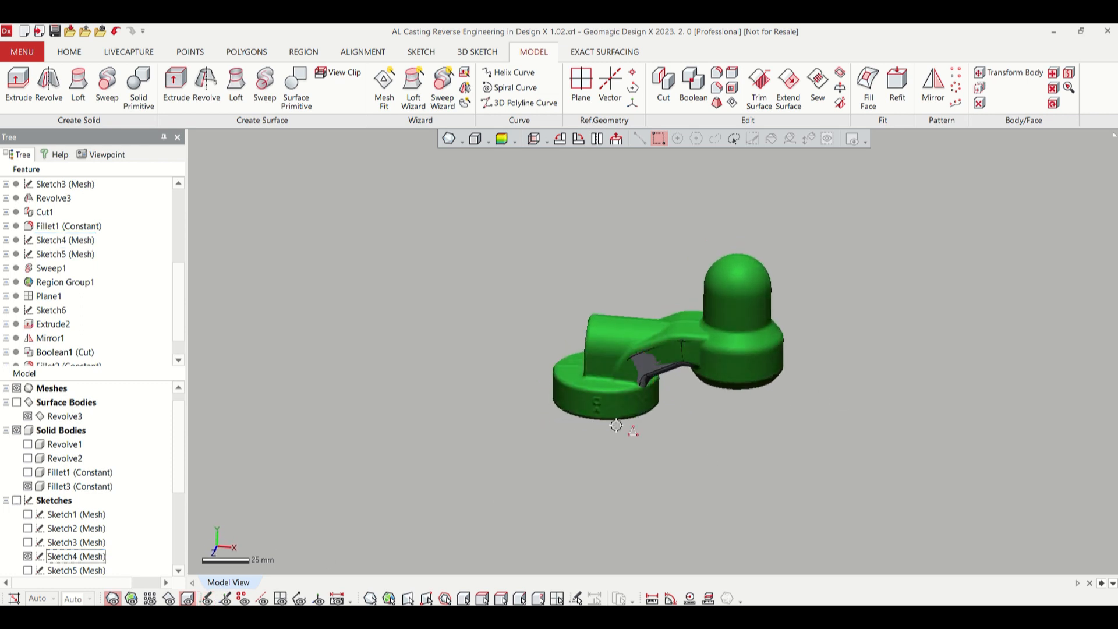
# - Hide the scan mesh and show the solid bodies Fillet1 (Constant), Revolve2 and Revolve1 together with the arm
pyautogui.click(112, 599)
pyautogui.click(28, 472)
pyautogui.click(28, 458)
pyautogui.click(28, 445)
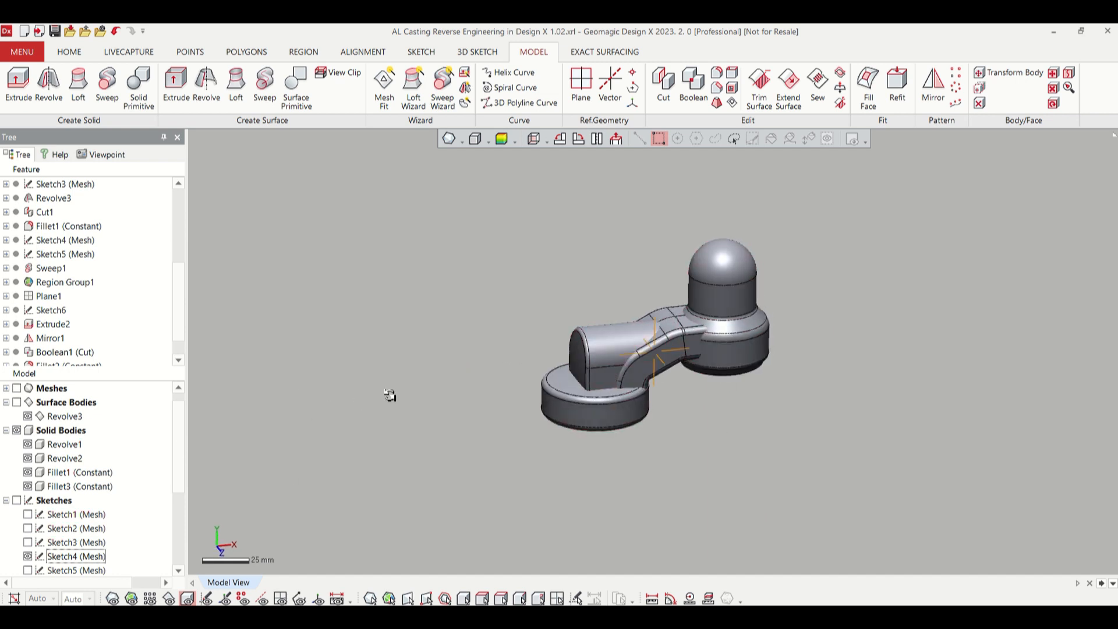
# - Merge all four solid bodies, Revolve1, Revolve2, Fillet1 (Constant) and Fillet3 (Constant), with a Boolean operation
pyautogui.moveTo(390, 395); pyautogui.dragTo(445, 385, button='right')
pyautogui.scroll(1, 721, 284)
pyautogui.moveTo(624, 279); pyautogui.dragTo(610, 290, button='right')
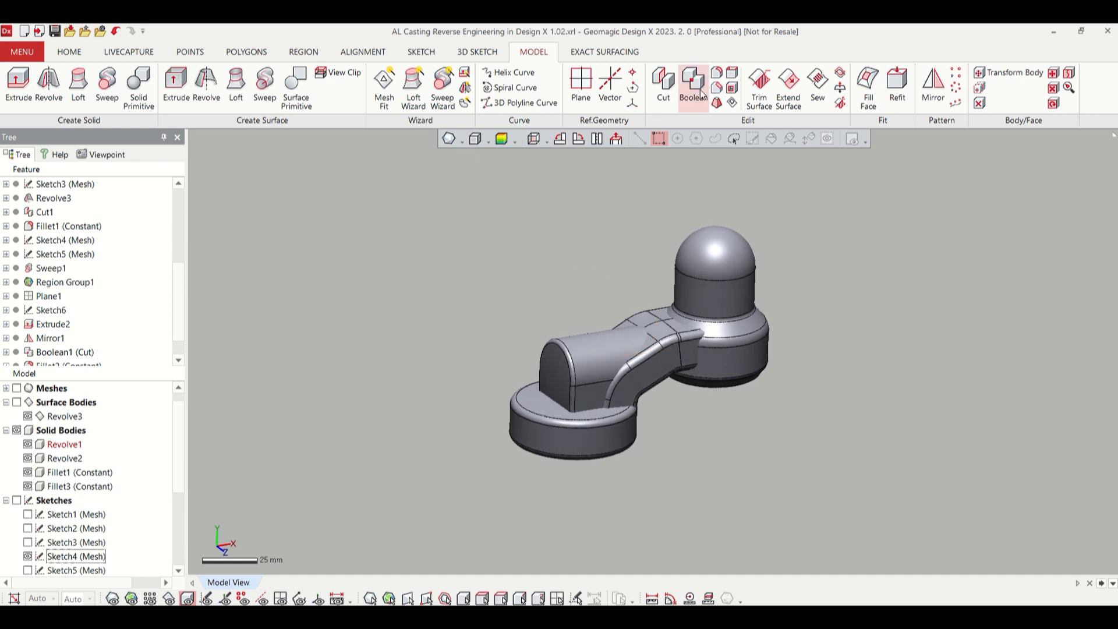
pyautogui.click(695, 93)
pyautogui.moveTo(457, 194); pyautogui.dragTo(802, 486)
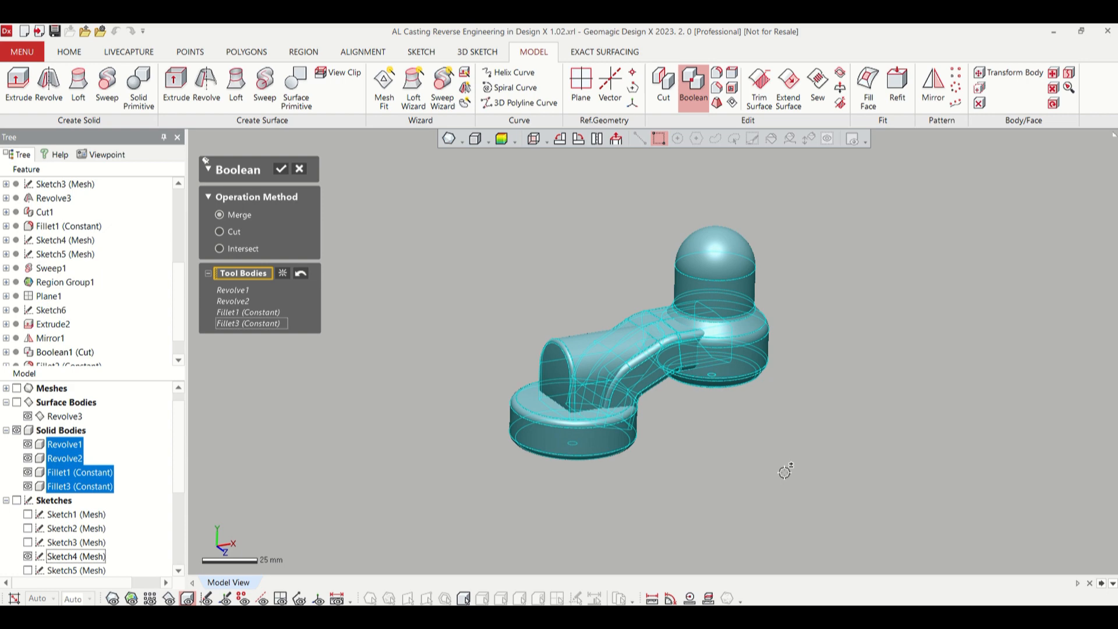
pyautogui.click(281, 173)
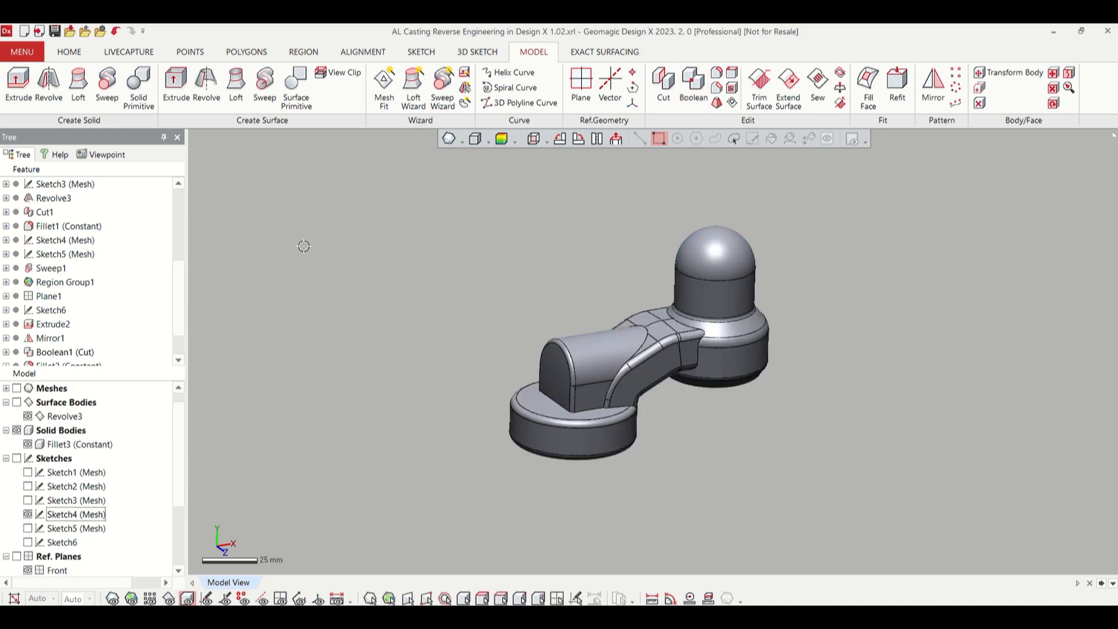
# - Start a planar mesh sketch of the casting on the Top plane with a section offset of about 11.5 mm
pyautogui.scroll(4, 614, 434)
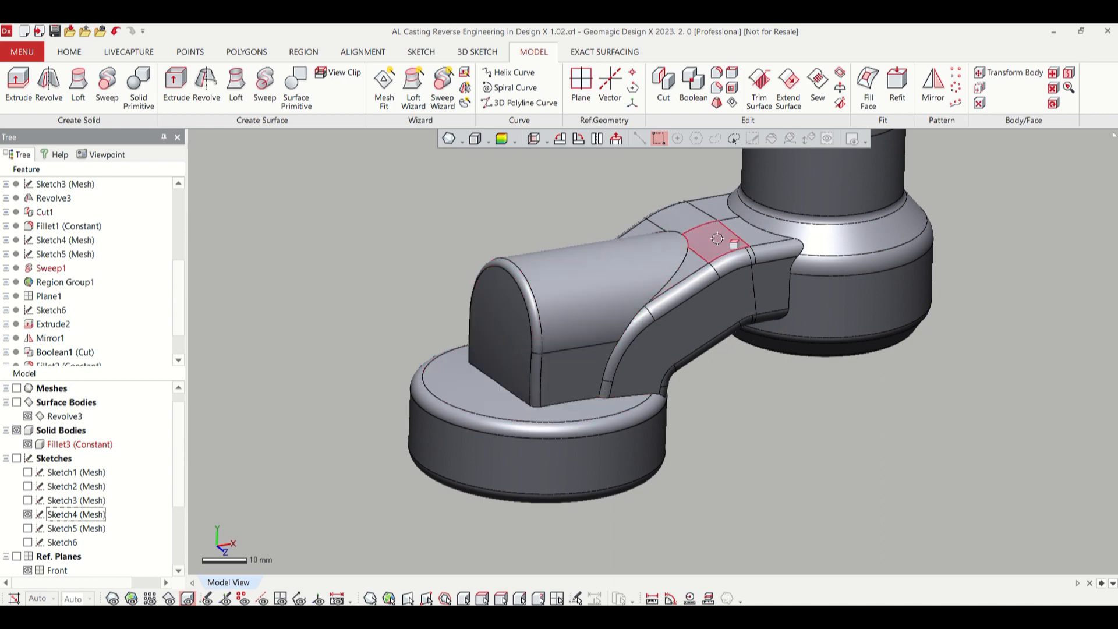
pyautogui.moveTo(788, 435); pyautogui.dragTo(809, 403, button='right')
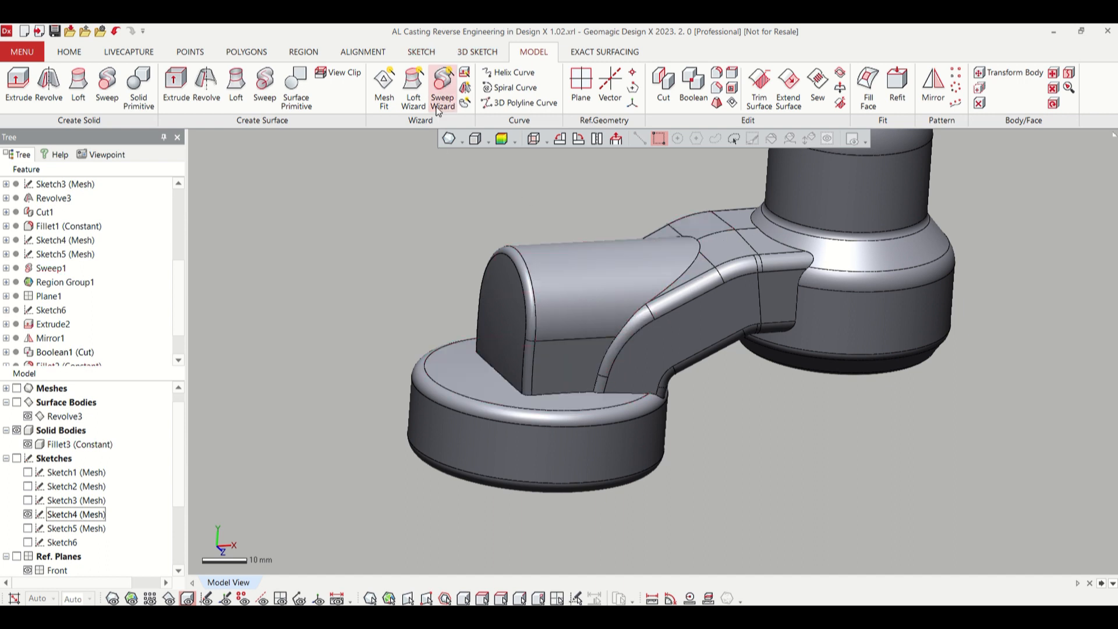
pyautogui.click(418, 53)
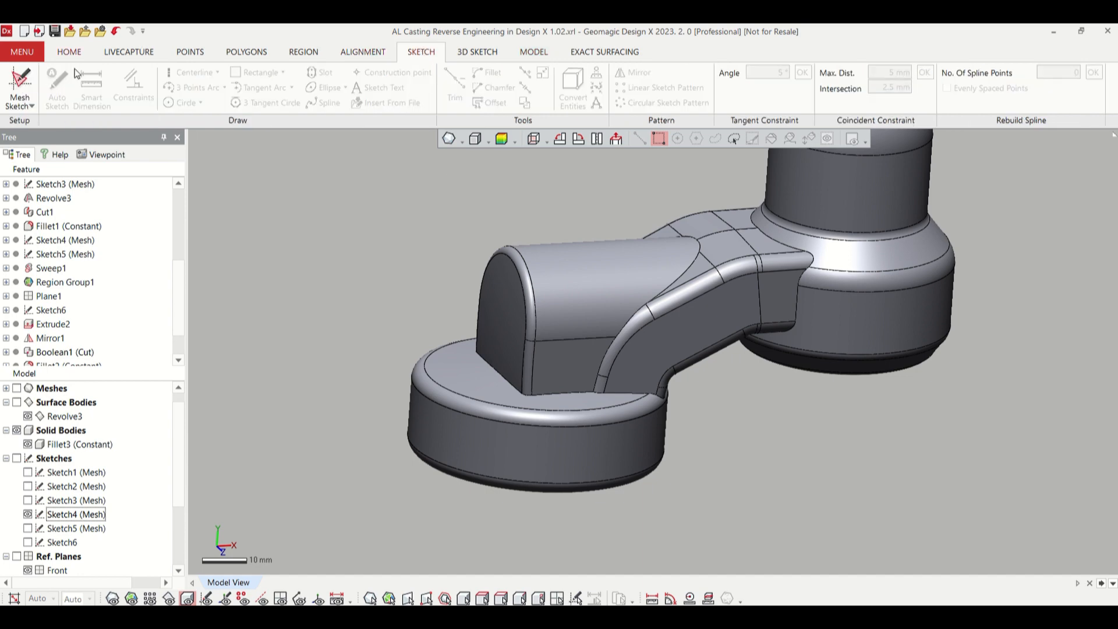
pyautogui.click(20, 84)
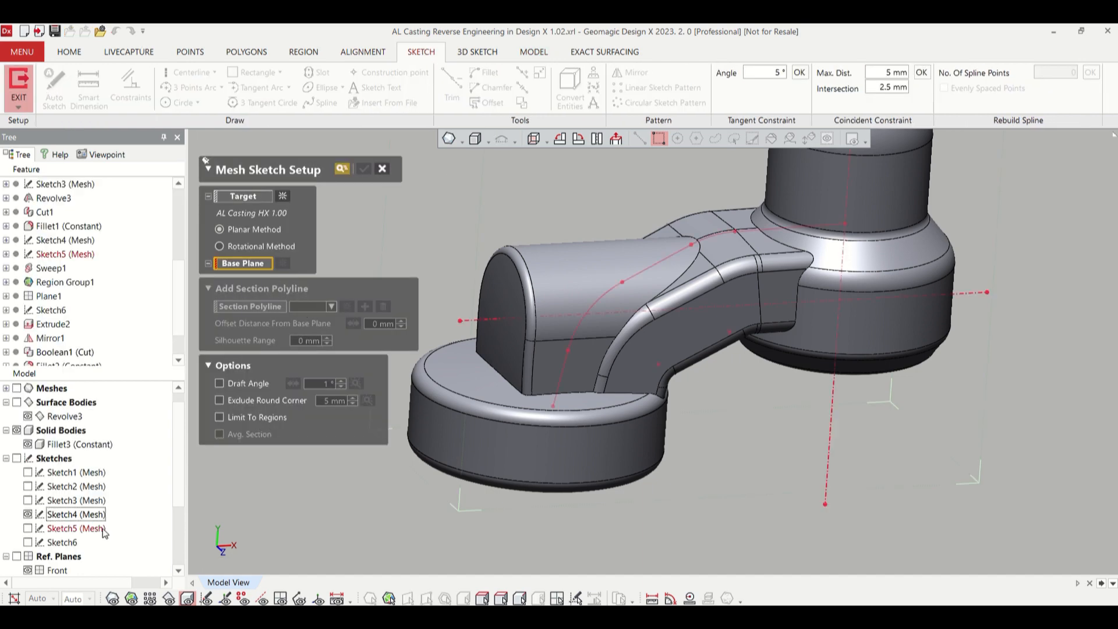
pyautogui.scroll(-2, 99, 531)
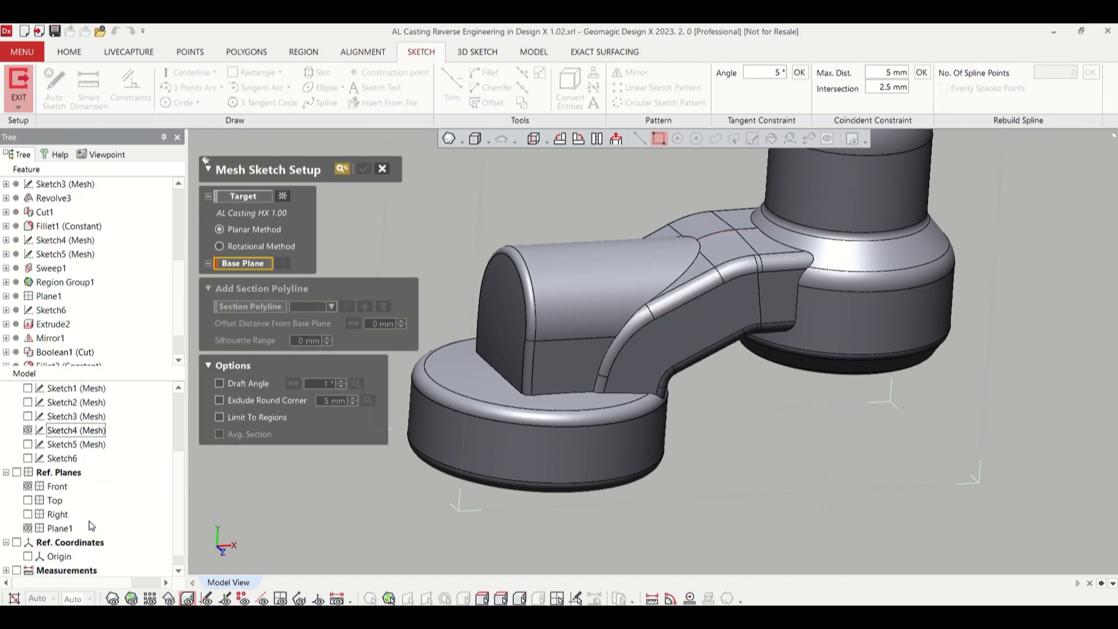
pyautogui.click(55, 502)
pyautogui.moveTo(663, 281); pyautogui.dragTo(657, 304)
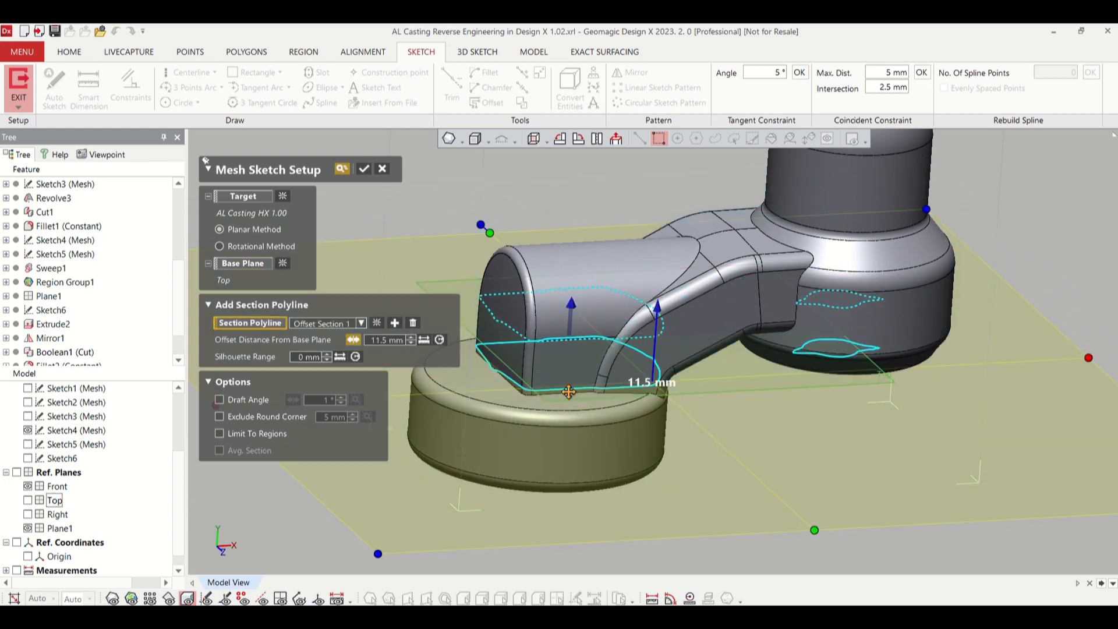
# - Show the scan mesh, adjust the section offset from the Top plane to 11.3 mm and accept the mesh sketch setup
pyautogui.scroll(3, 583, 408)
pyautogui.moveTo(816, 247); pyautogui.dragTo(818, 252)
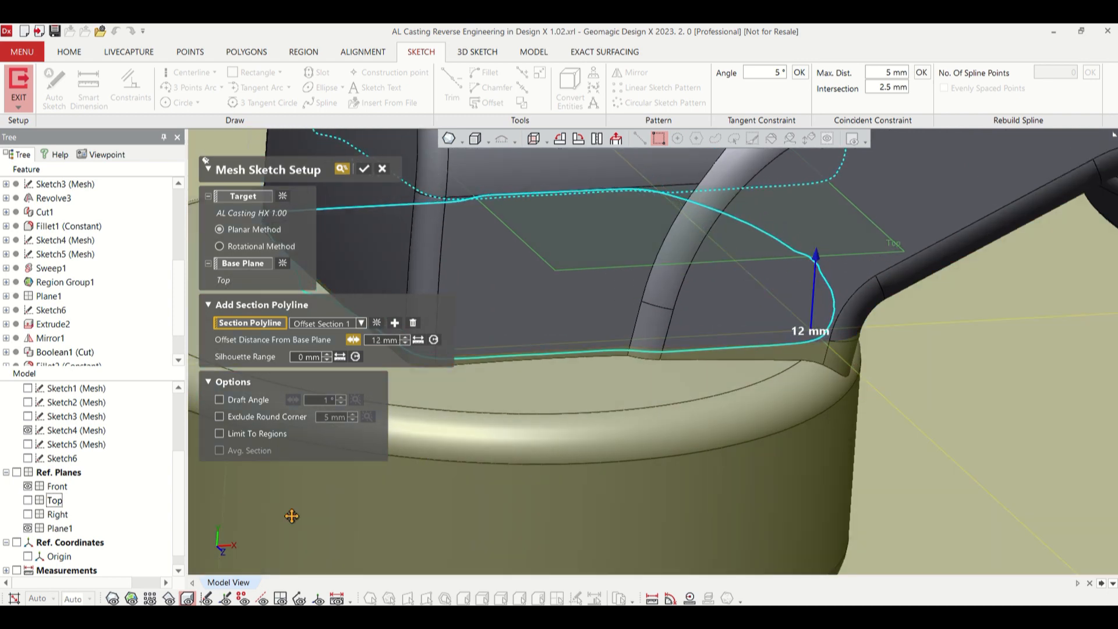
pyautogui.click(117, 600)
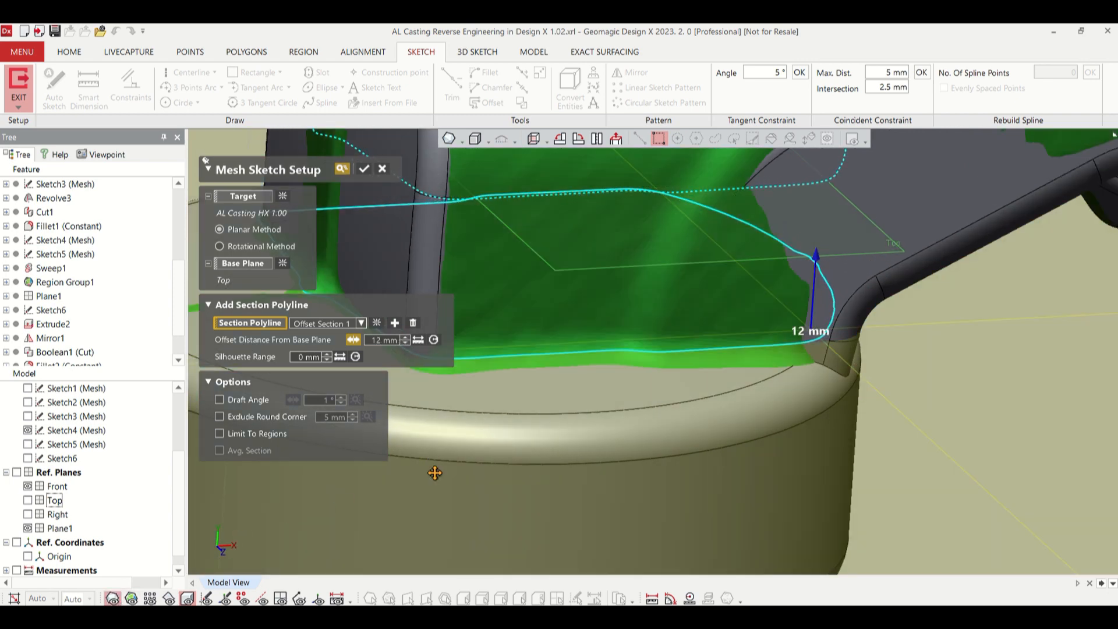
pyautogui.moveTo(823, 255); pyautogui.dragTo(819, 244)
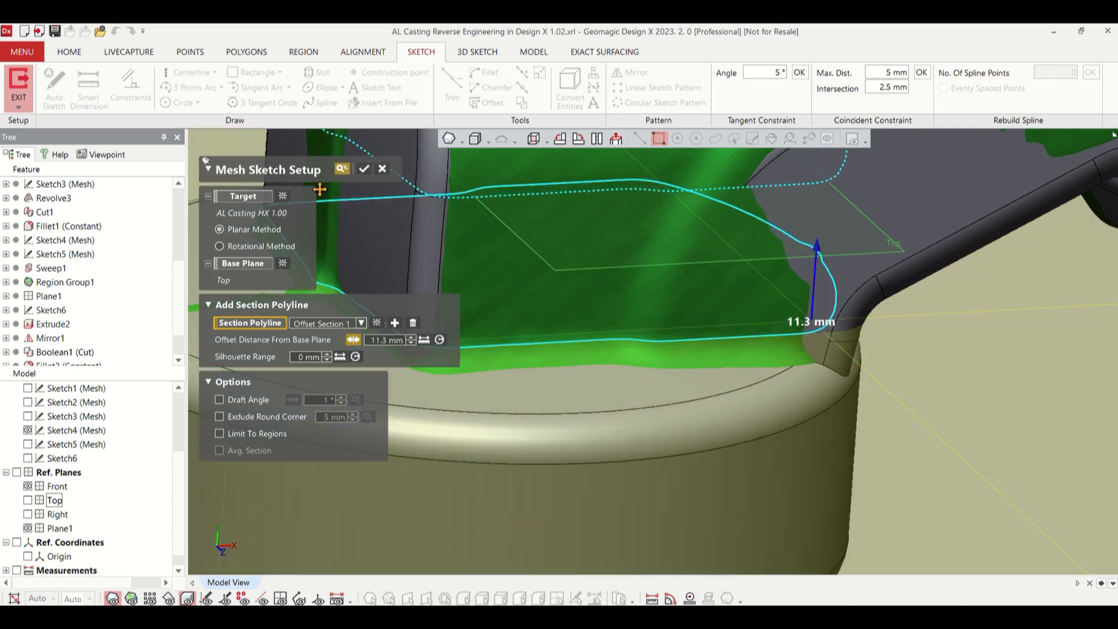
pyautogui.click(366, 170)
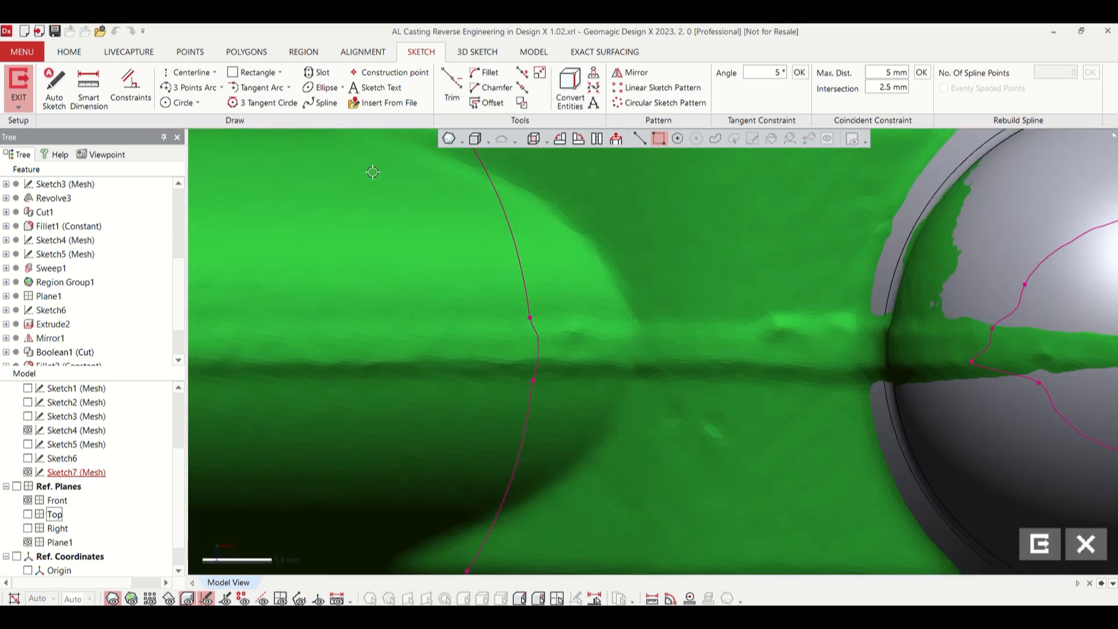
# - Hide the mesh and solid bodies and measure the bend between boss and arm with a trial circle fitted to the section polyline
pyautogui.scroll(10, 398, 413)
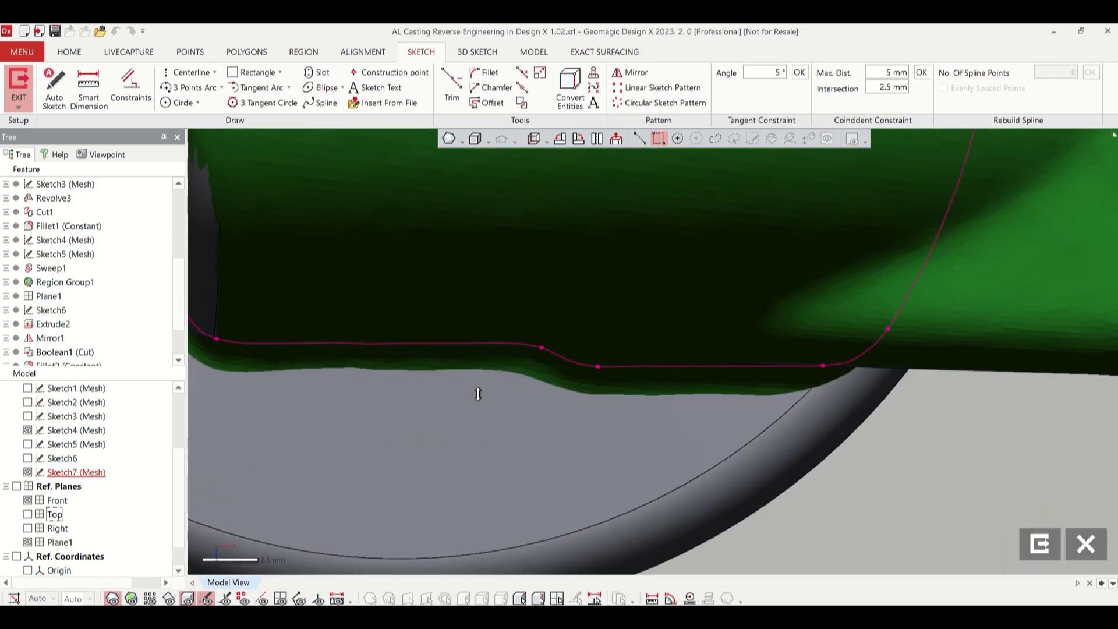
pyautogui.click(114, 596)
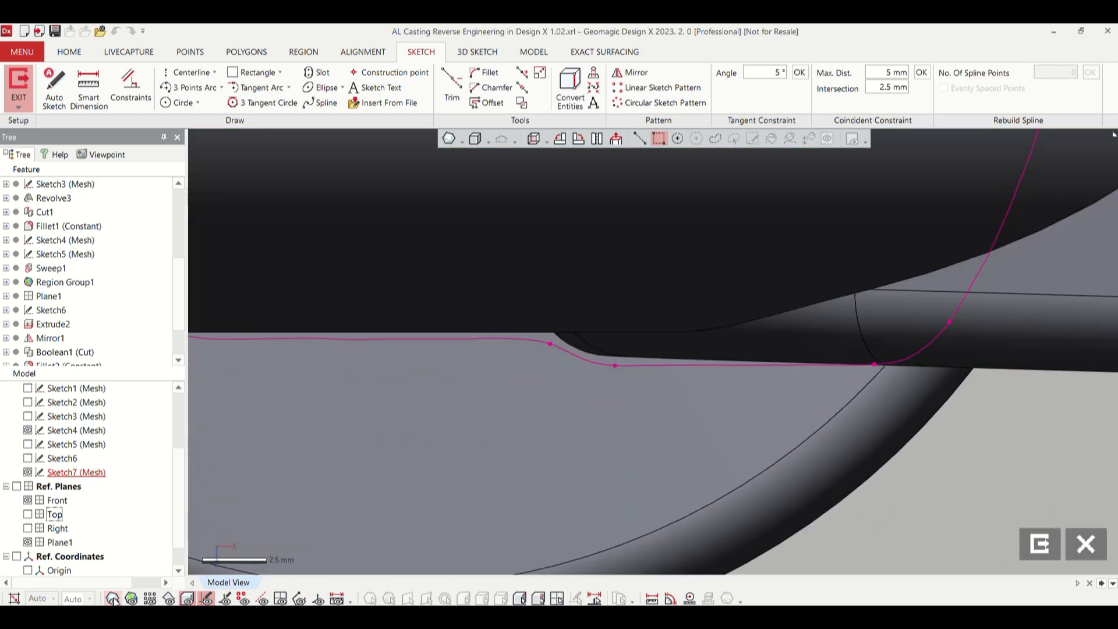
pyautogui.click(188, 597)
pyautogui.scroll(-3, 563, 394)
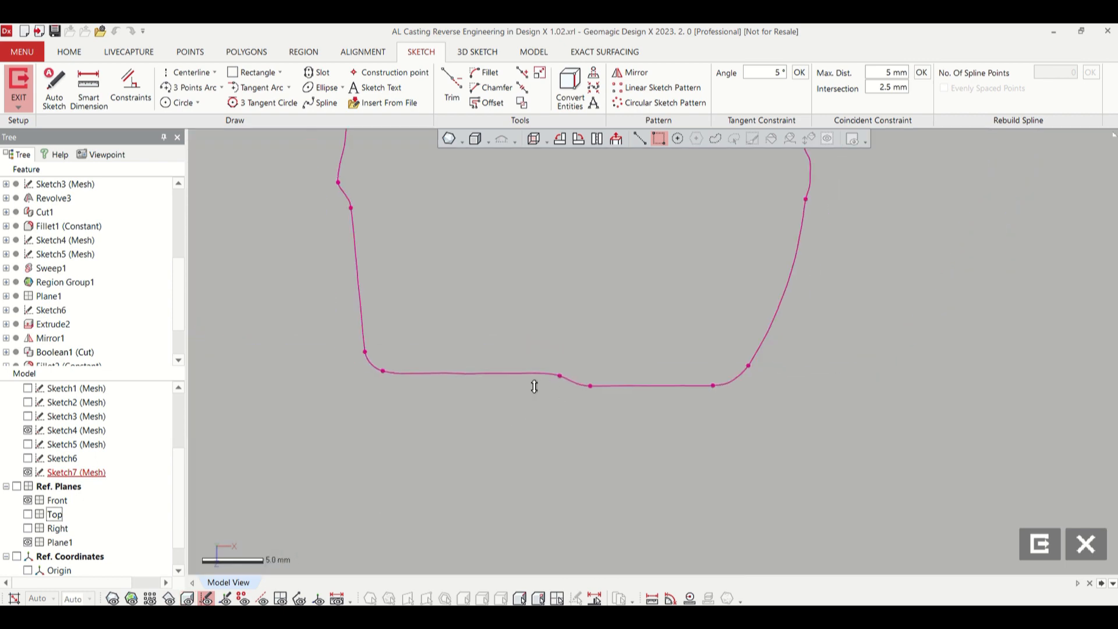
pyautogui.scroll(3, 545, 395)
pyautogui.click(181, 102)
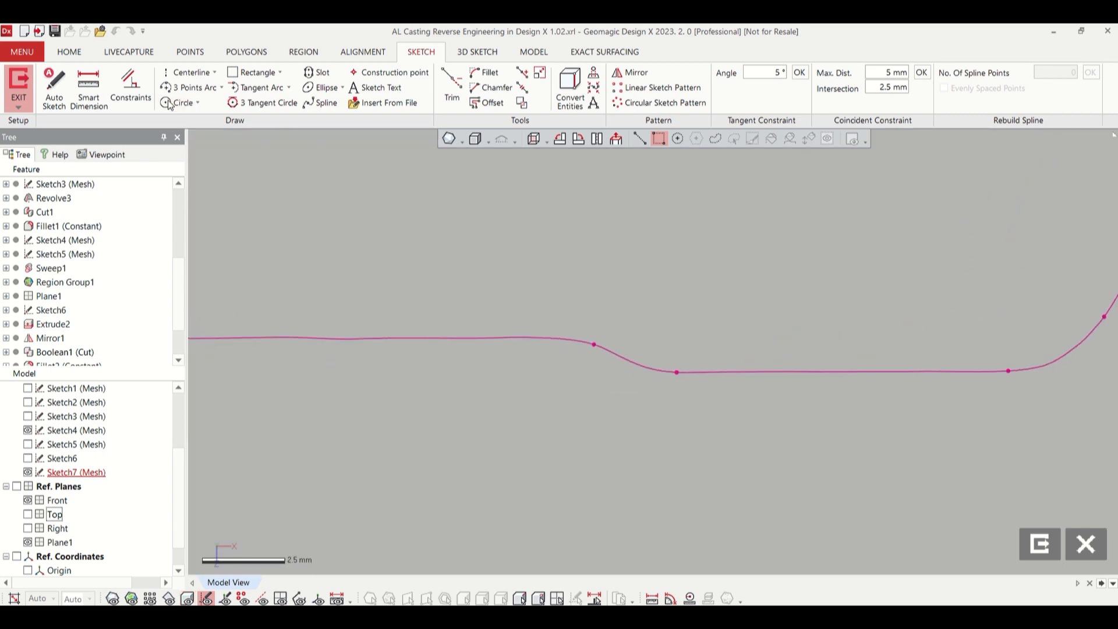
pyautogui.moveTo(553, 288); pyautogui.dragTo(623, 422)
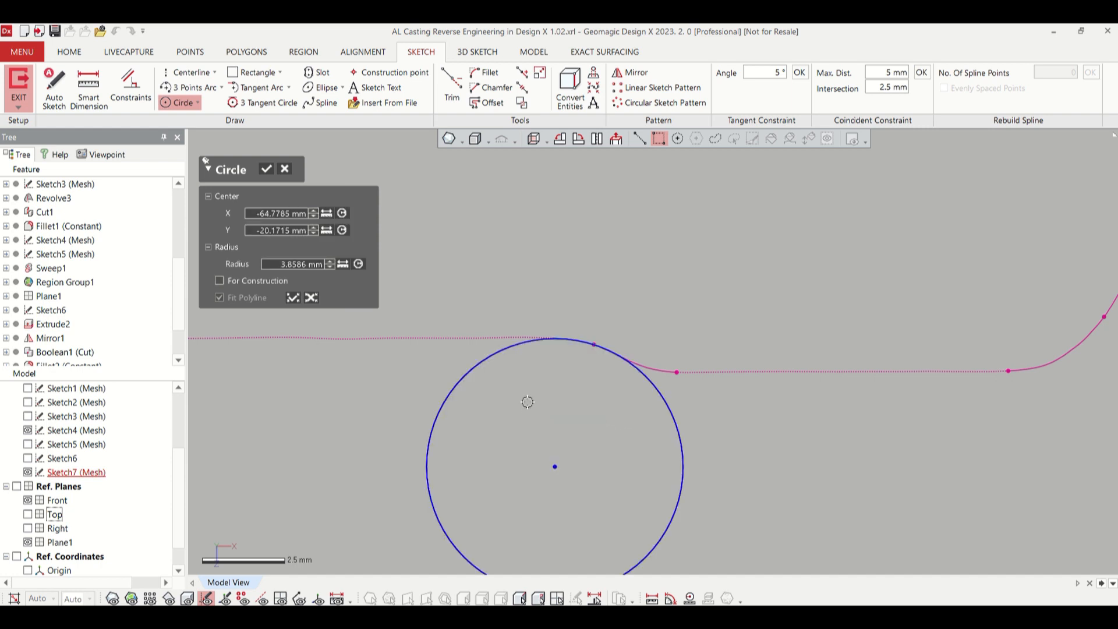
pyautogui.scroll(-2, 537, 395)
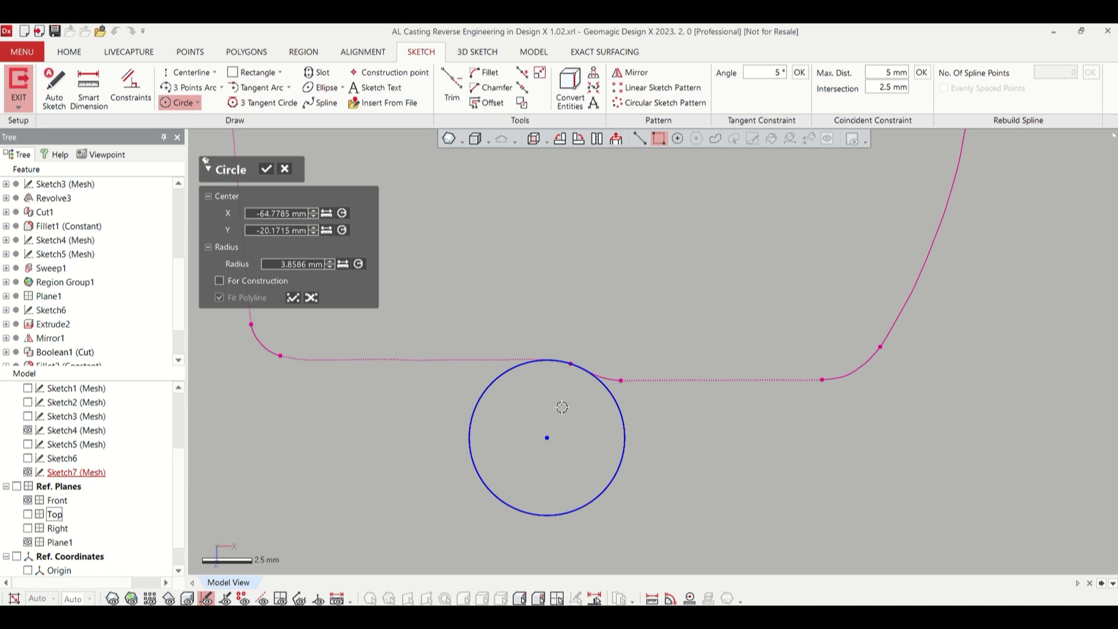
pyautogui.press('Escape')
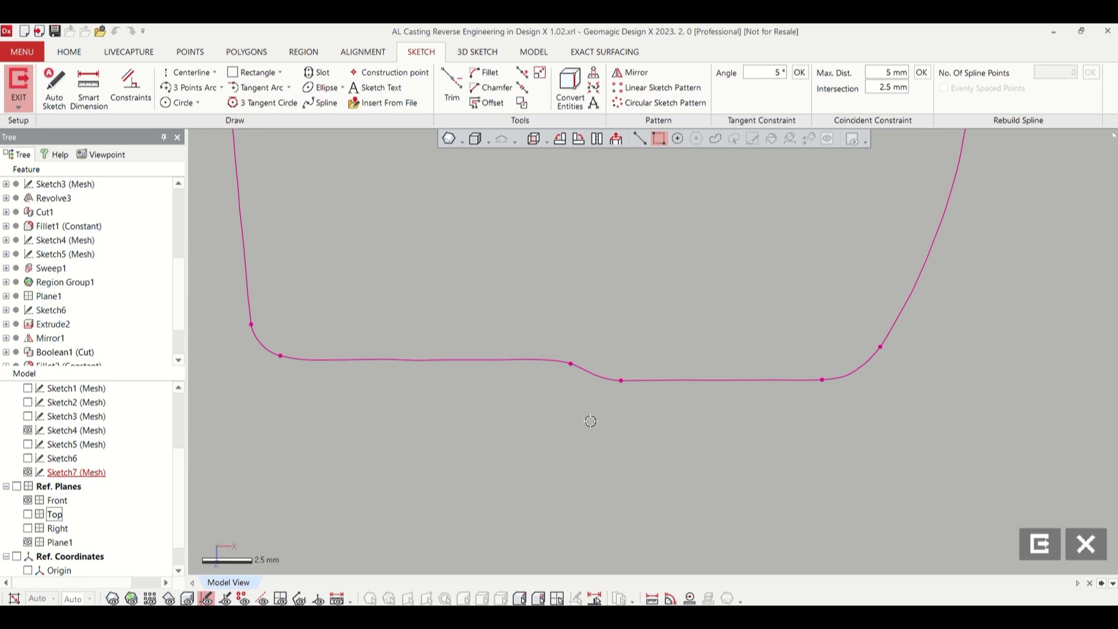
# - Exit the mesh sketch, show the solid body again and briefly check the arched boss and arm against the scan mesh
pyautogui.click(1038, 543)
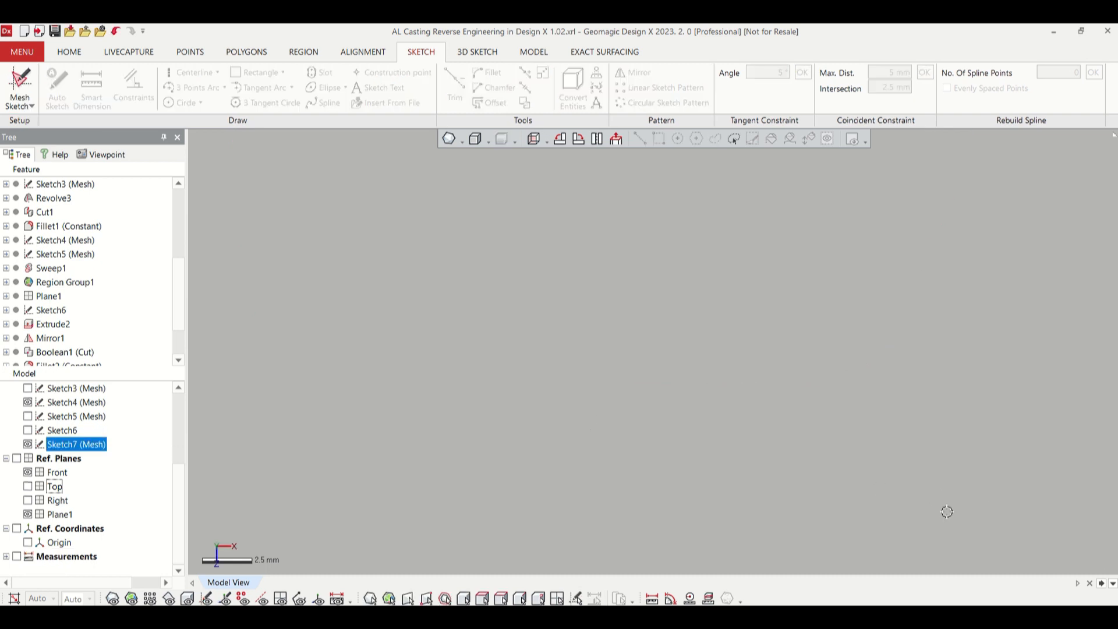
pyautogui.click(189, 599)
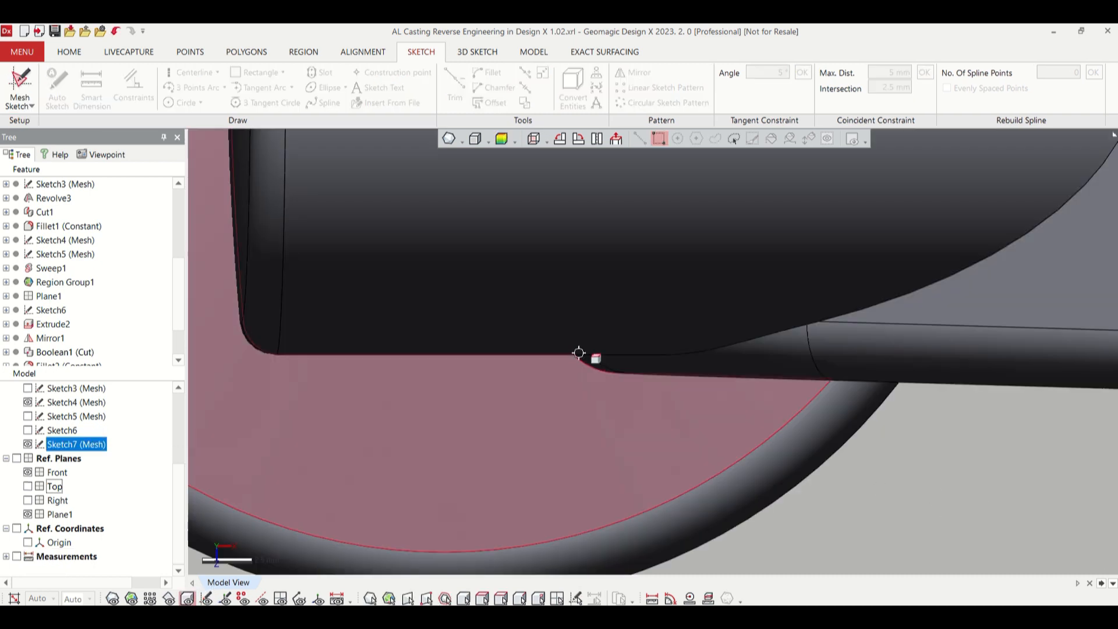
pyautogui.scroll(-4, 597, 354)
pyautogui.moveTo(630, 358); pyautogui.dragTo(783, 181, button='right')
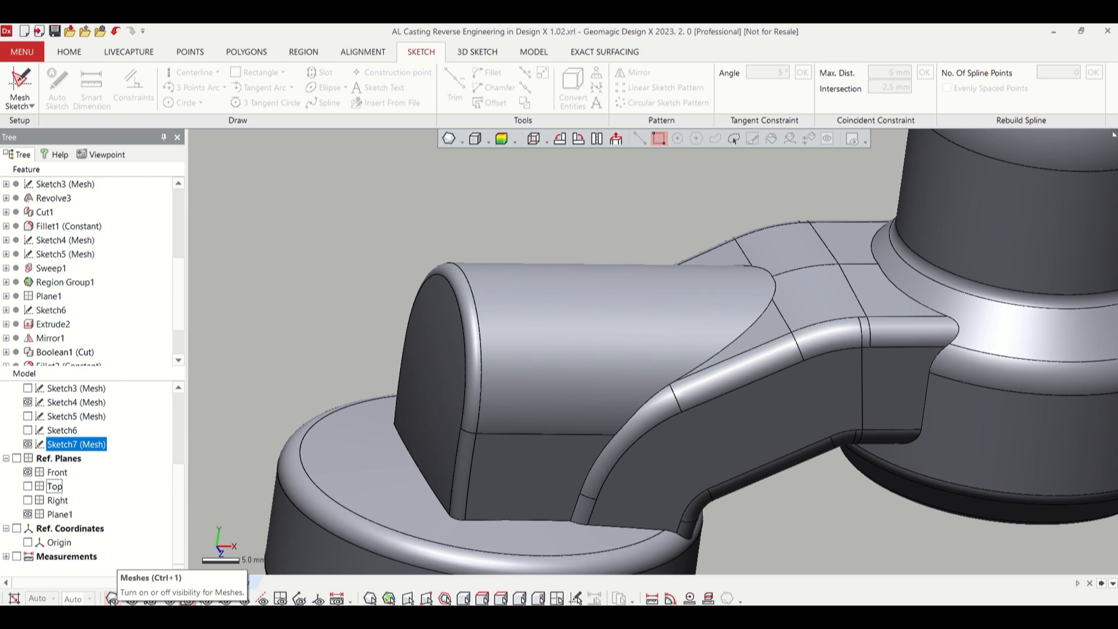
pyautogui.click(111, 600)
pyautogui.click(112, 599)
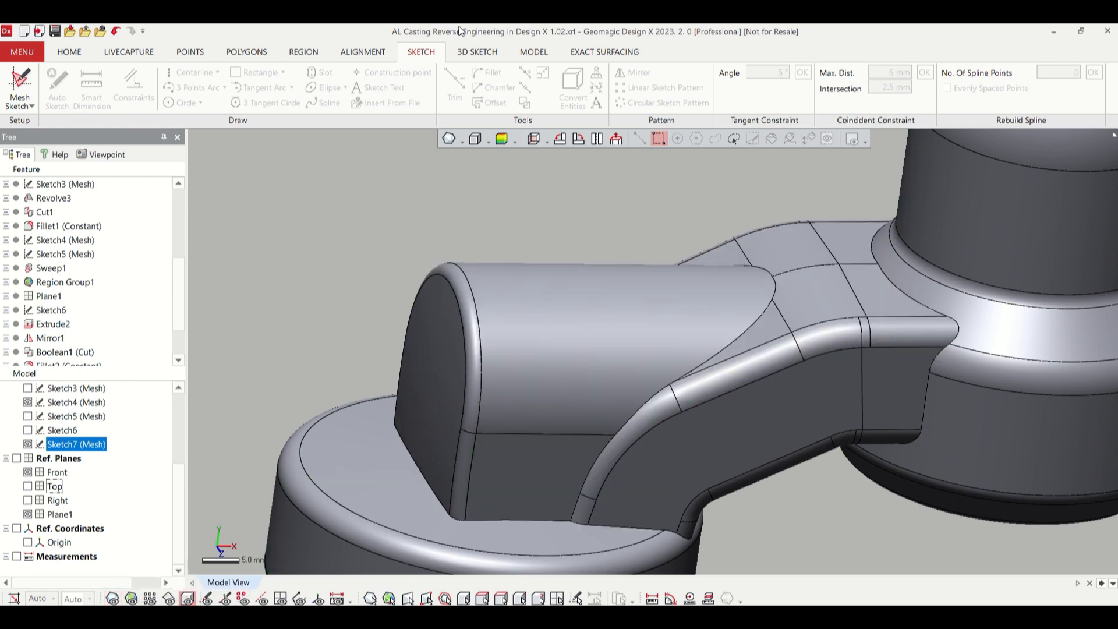
# - Apply a 3.8 mm constant fillet along the four edges where the arched boss meets the swept arm on both sides
pyautogui.click(532, 53)
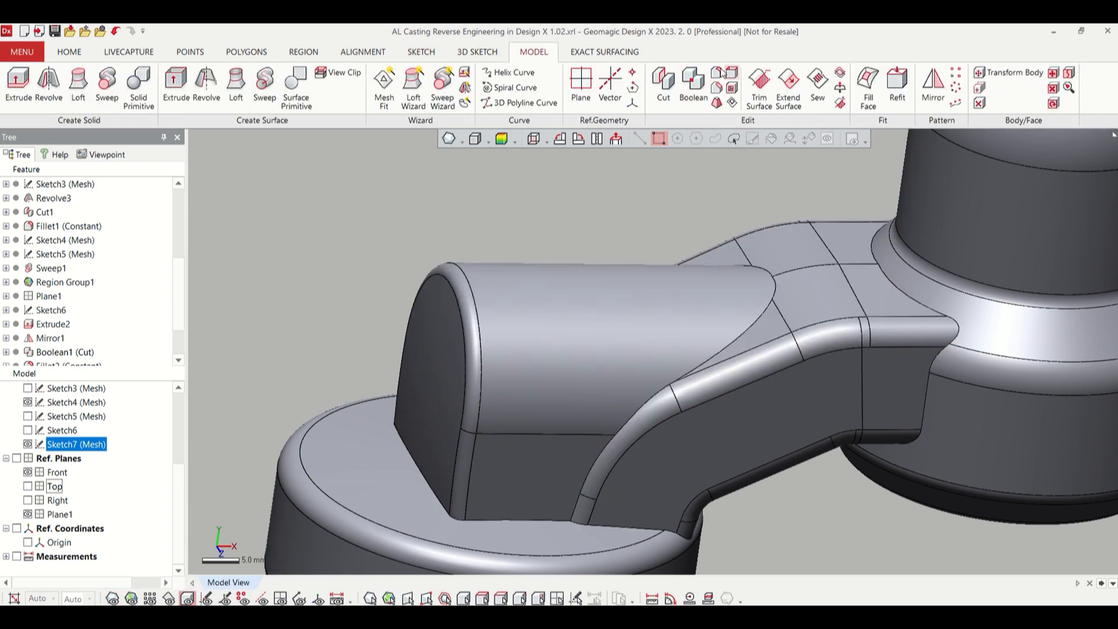
pyautogui.click(717, 72)
pyautogui.doubleClick(362, 290)
pyautogui.write('3.8')
pyautogui.press('Return')
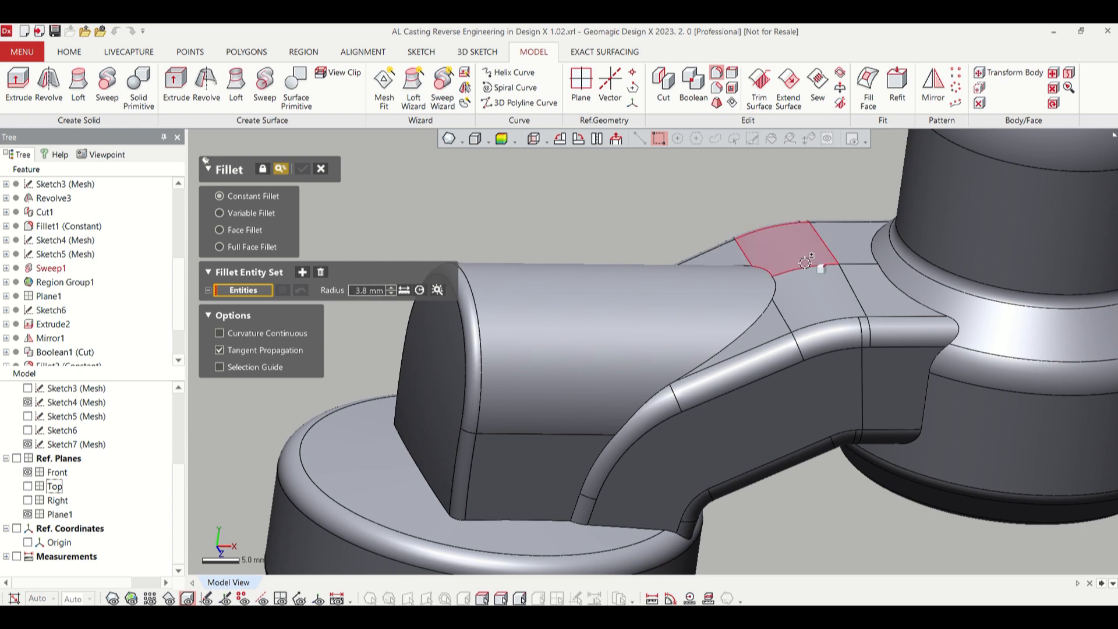
pyautogui.click(746, 331)
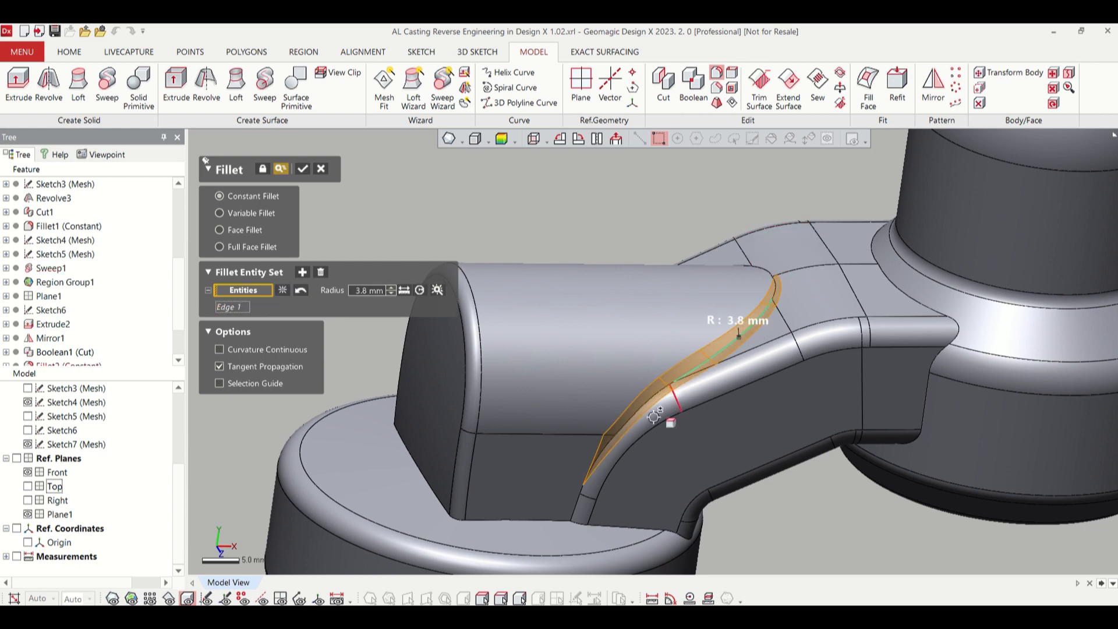
pyautogui.click(588, 505)
pyautogui.moveTo(650, 337); pyautogui.dragTo(661, 395, button='right')
pyautogui.scroll(-4, 662, 395)
pyautogui.scroll(4, 597, 255)
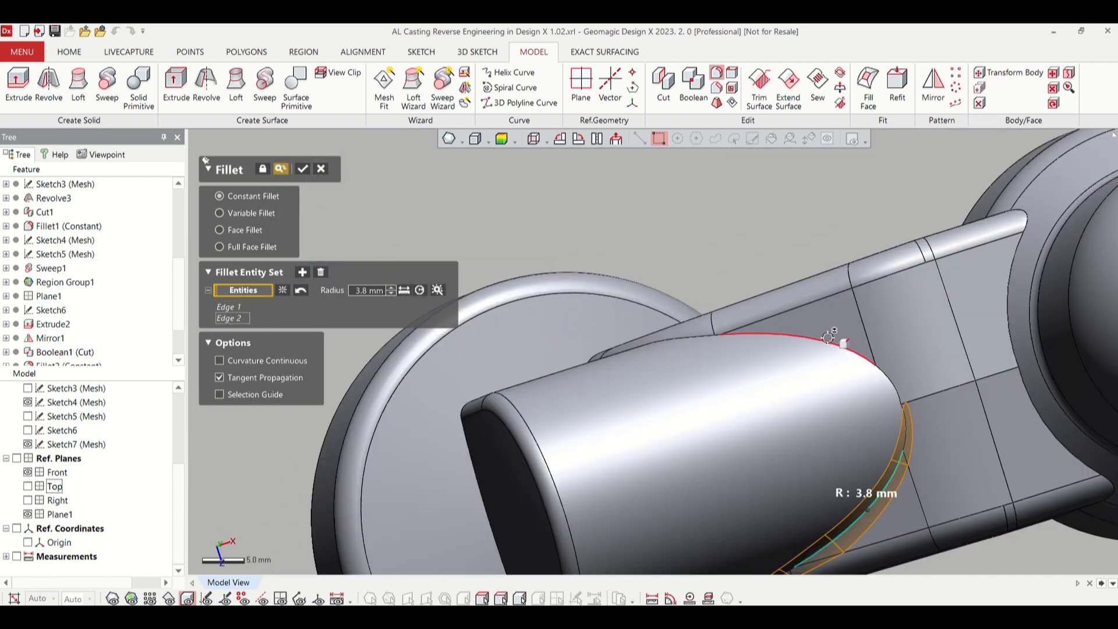
pyautogui.click(855, 358)
pyautogui.moveTo(855, 358); pyautogui.dragTo(552, 290, button='right')
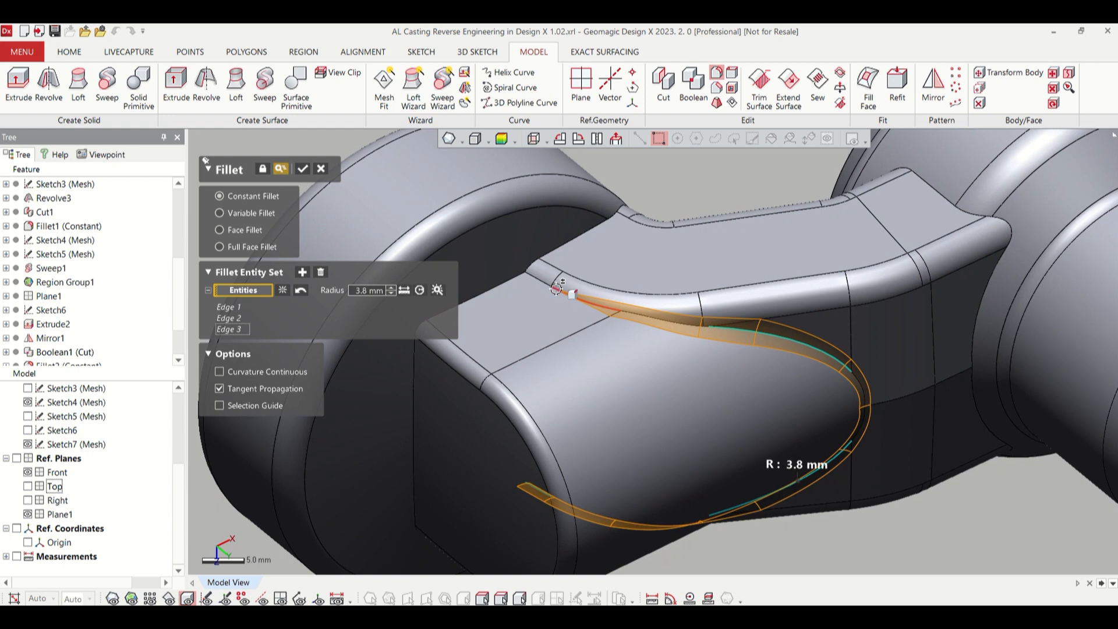
pyautogui.click(302, 168)
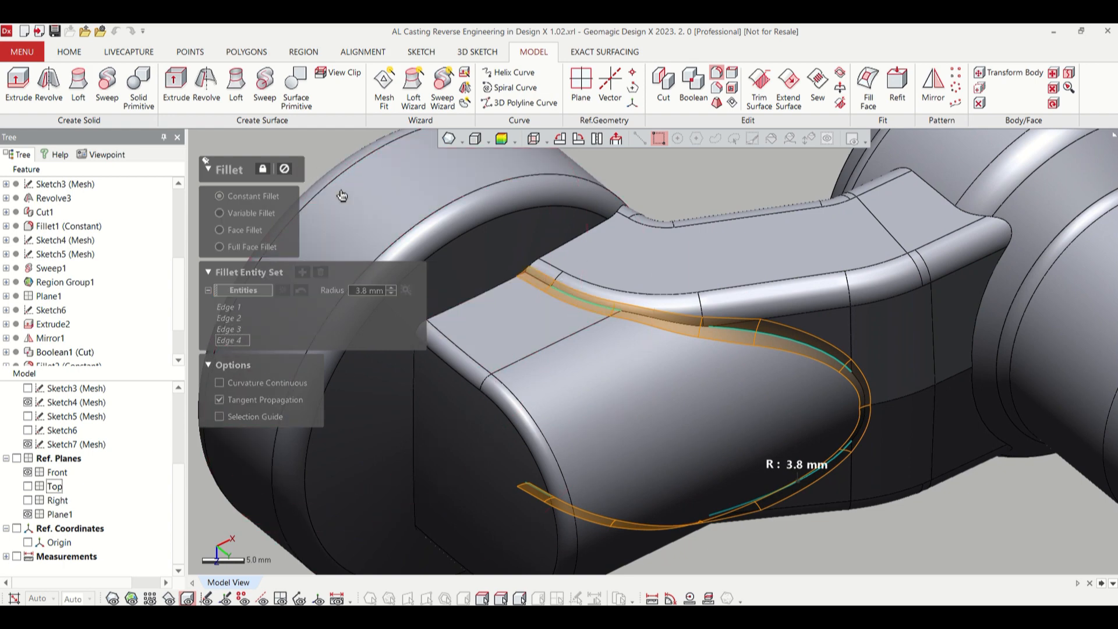
# - Show the scan mesh over the solid body and compare the new boss-to-arm fillet with the scan from several directions
pyautogui.click(113, 597)
pyautogui.moveTo(861, 389); pyautogui.dragTo(758, 389, button='right')
pyautogui.scroll(-3, 758, 389)
pyautogui.scroll(3, 777, 484)
pyautogui.moveTo(654, 353); pyautogui.dragTo(679, 387, button='right')
pyautogui.scroll(-4, 664, 384)
pyautogui.moveTo(636, 418); pyautogui.dragTo(542, 404, button='right')
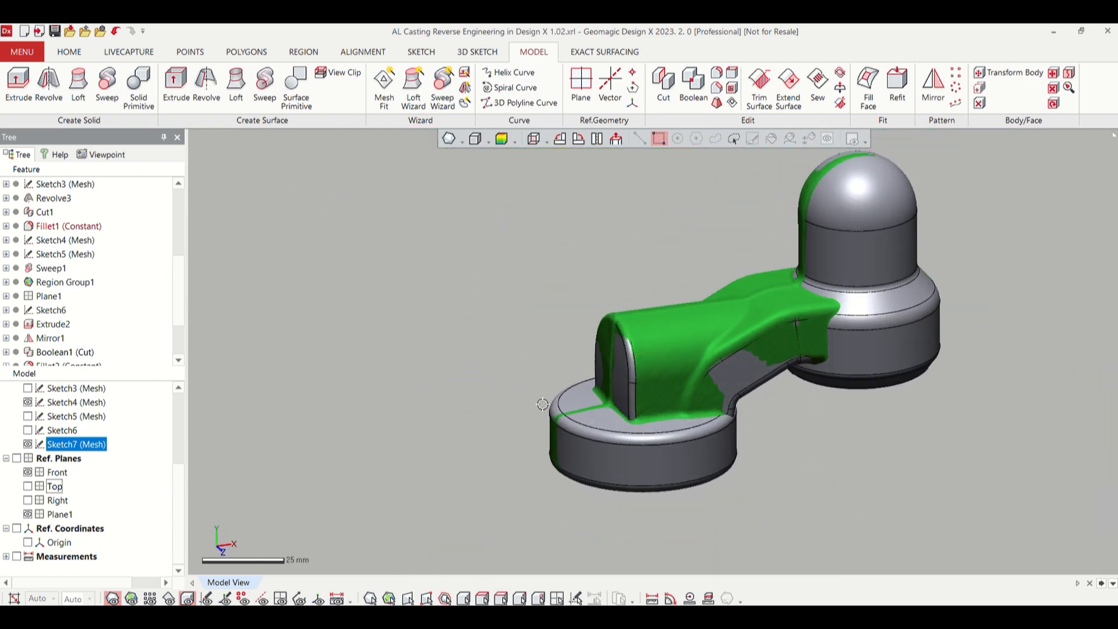
pyautogui.scroll(2, 533, 375)
pyautogui.scroll(-3, 519, 388)
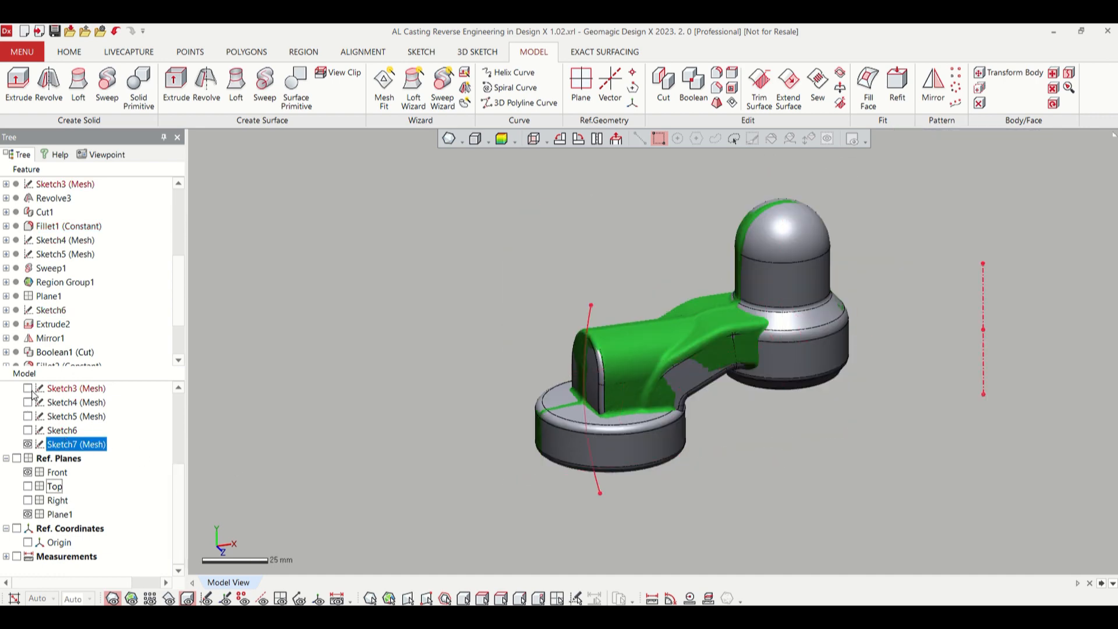
# - Hide the solid bodies and the scan mesh, and open Sketch3 (Mesh) for editing
pyautogui.moveTo(464, 392)
pyautogui.mouseDown(button='right')
pyautogui.moveTo(382, 342)
pyautogui.moveTo(479, 412)
pyautogui.moveTo(301, 535)
pyautogui.mouseUp(button='right')
pyautogui.click(191, 601)
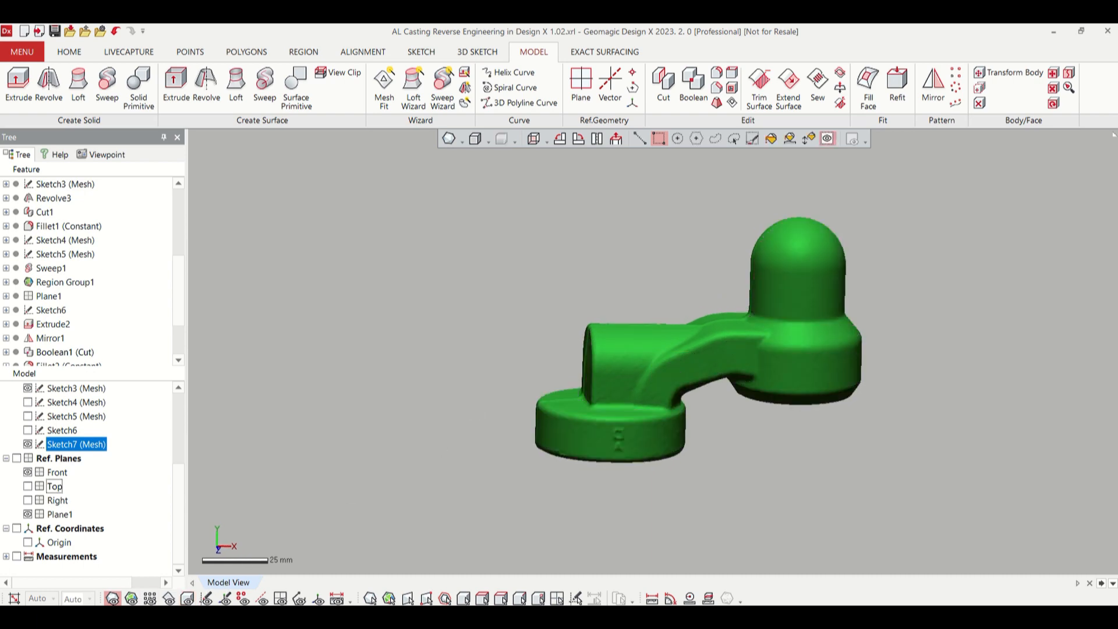
pyautogui.click(113, 600)
pyautogui.doubleClick(46, 390)
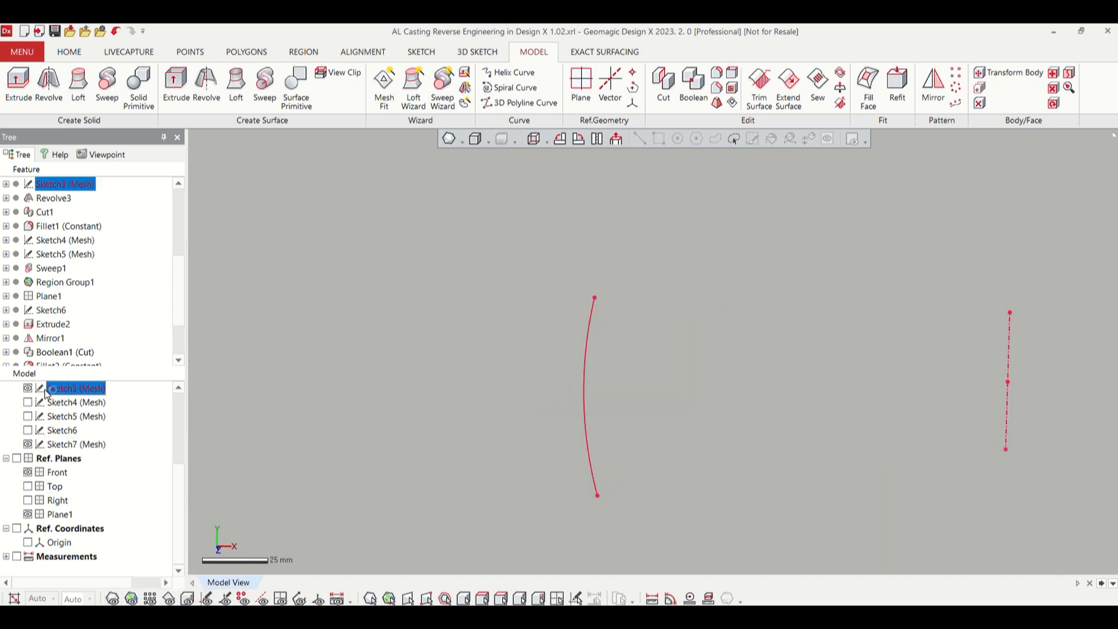
pyautogui.scroll(3, 610, 374)
pyautogui.scroll(5, 584, 513)
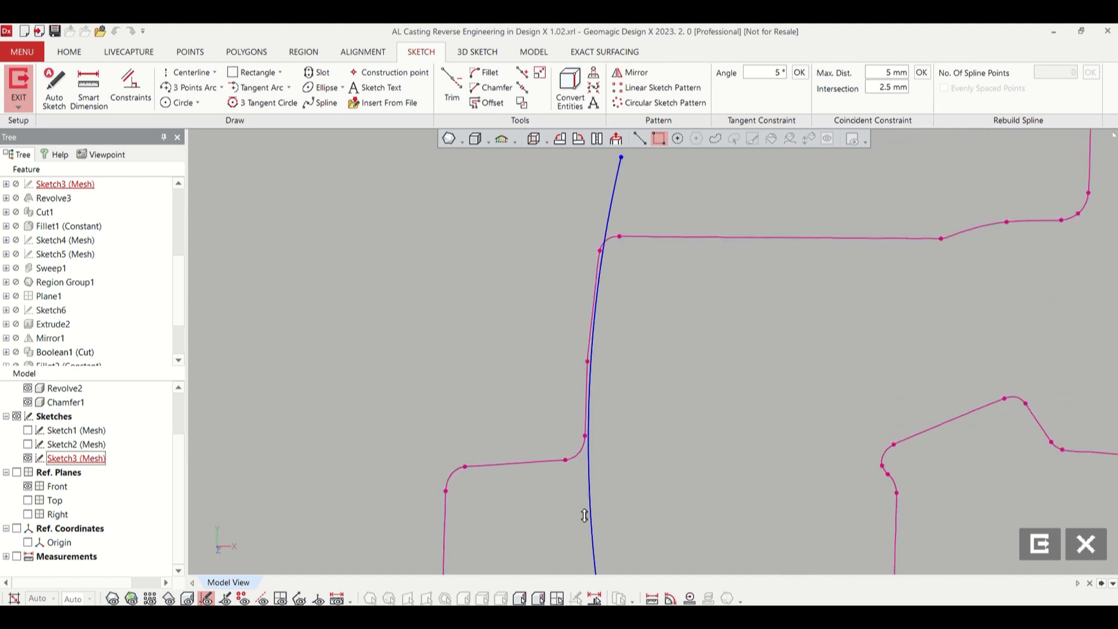
# - Sketch a circle of about 2.83 mm radius fitted to the rounded inner corner where the boss's end face meets the lower disc
pyautogui.click(167, 104)
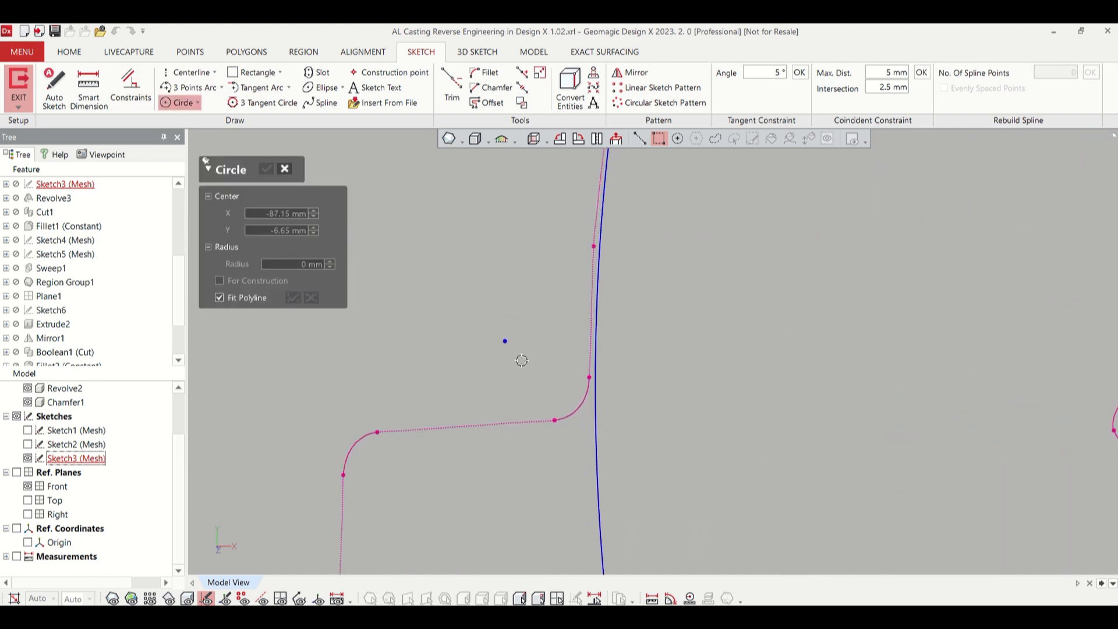
pyautogui.click(576, 409)
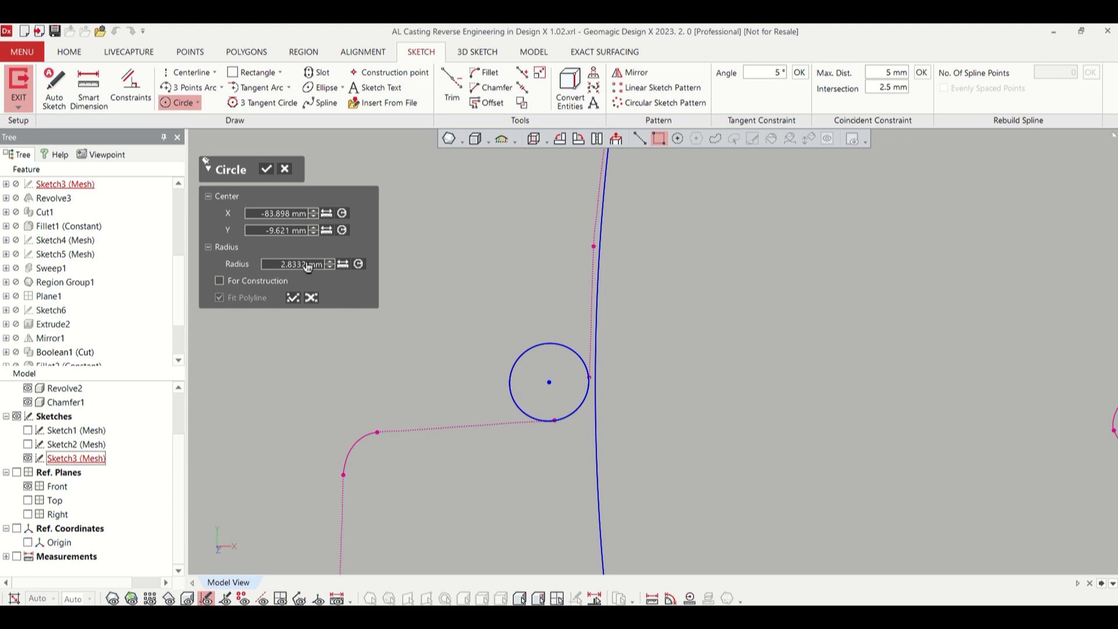
pyautogui.click(268, 171)
pyautogui.scroll(-3, 379, 249)
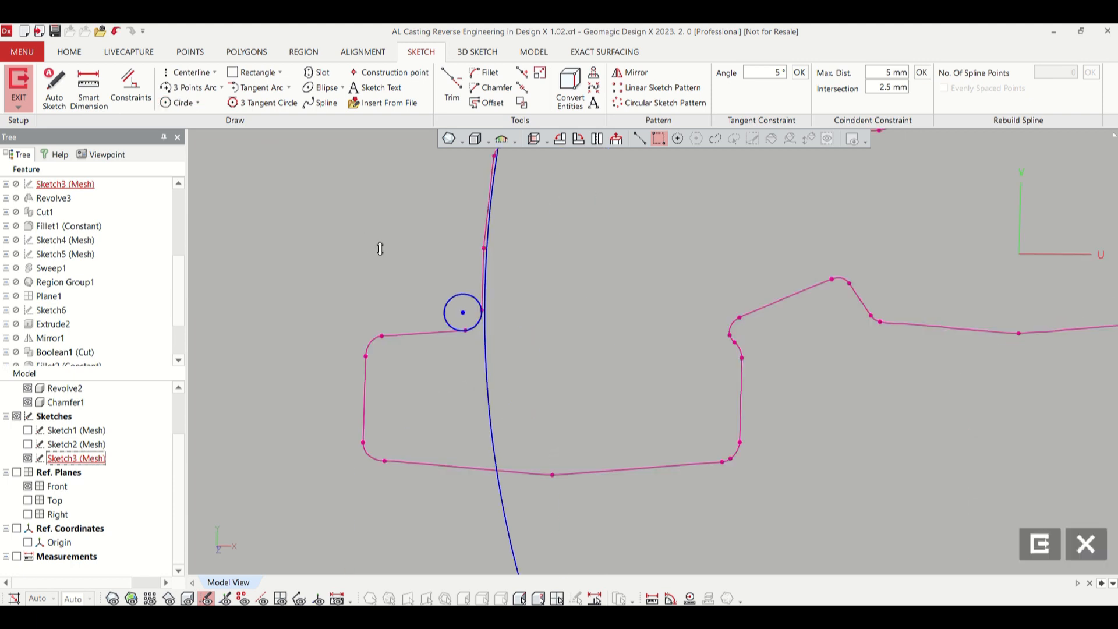
# - Finish editing Sketch3 (Mesh), show the solid bodies again and clear the sketch selection
pyautogui.click(1041, 544)
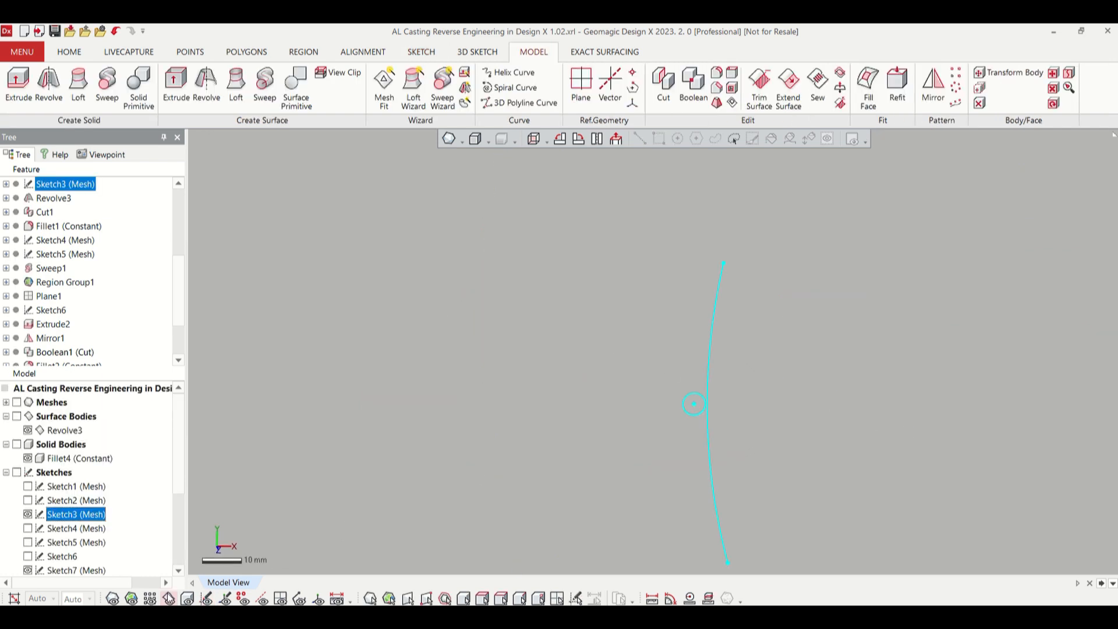
pyautogui.click(188, 599)
pyautogui.moveTo(613, 344); pyautogui.dragTo(633, 362, button='right')
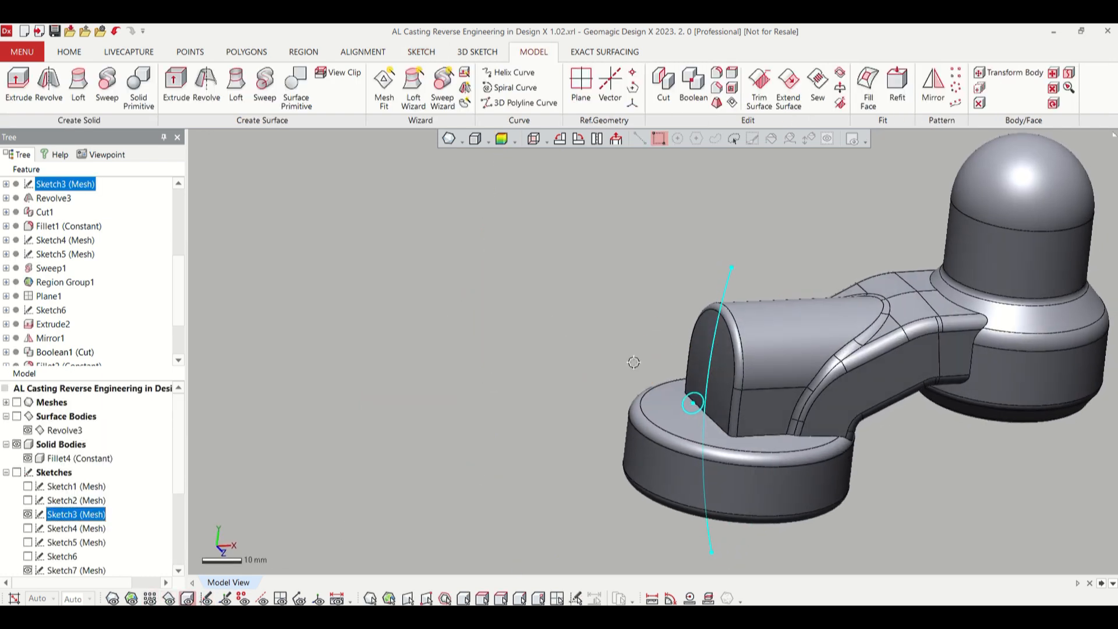
pyautogui.click(260, 562)
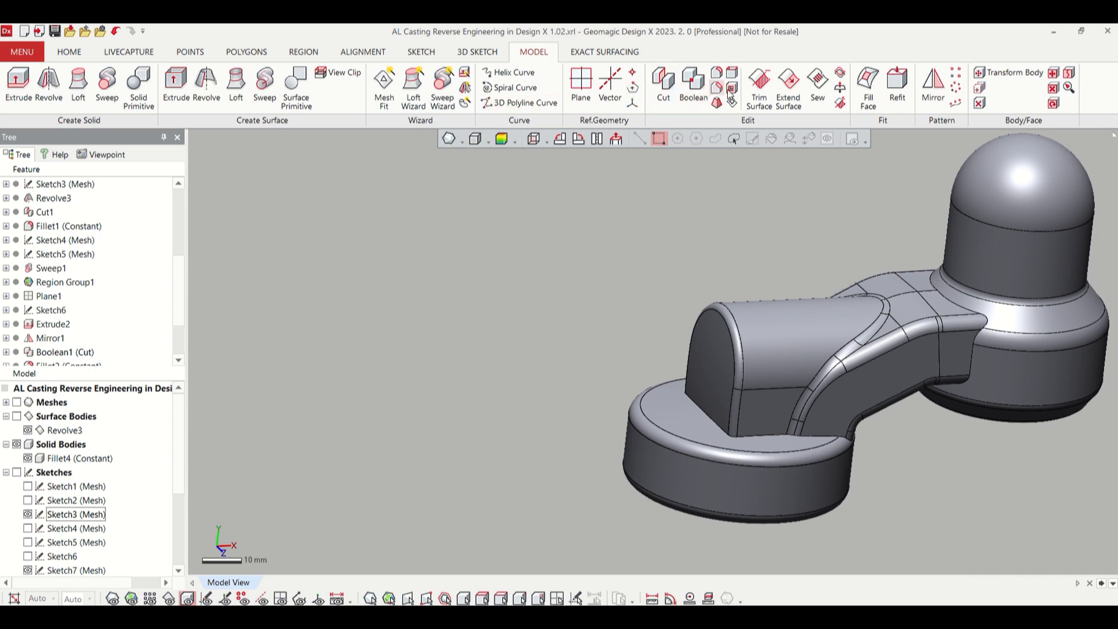
# - Apply a 3 mm constant fillet along the edge where the arched boss meets the top of the lower disc
pyautogui.click(717, 73)
pyautogui.click(368, 291)
pyautogui.write('3')
pyautogui.press('Return')
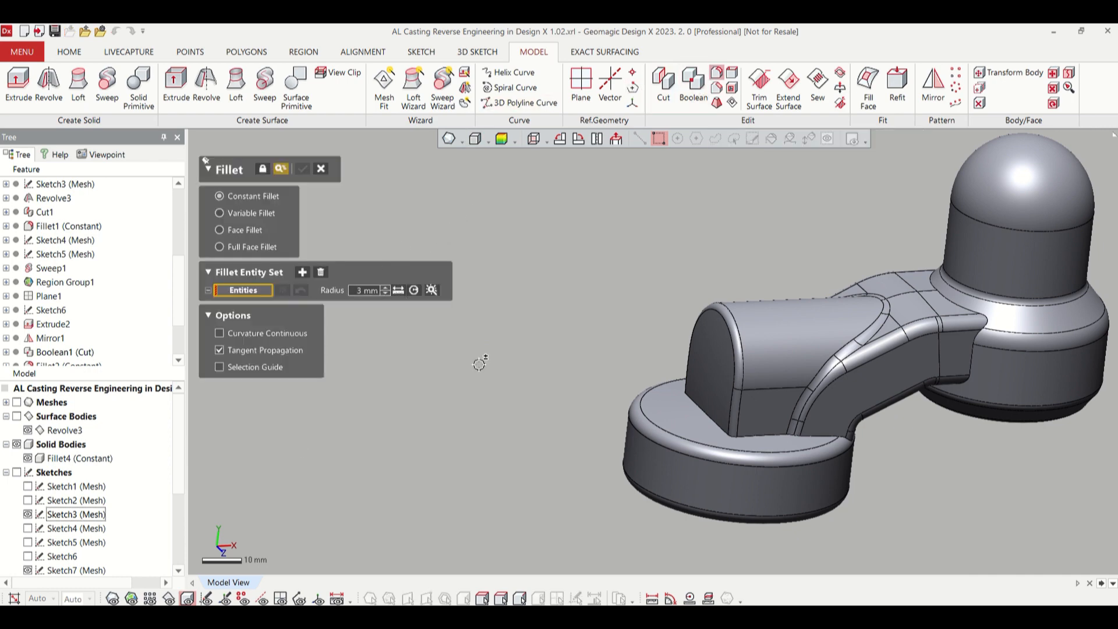
pyautogui.click(700, 409)
pyautogui.click(302, 169)
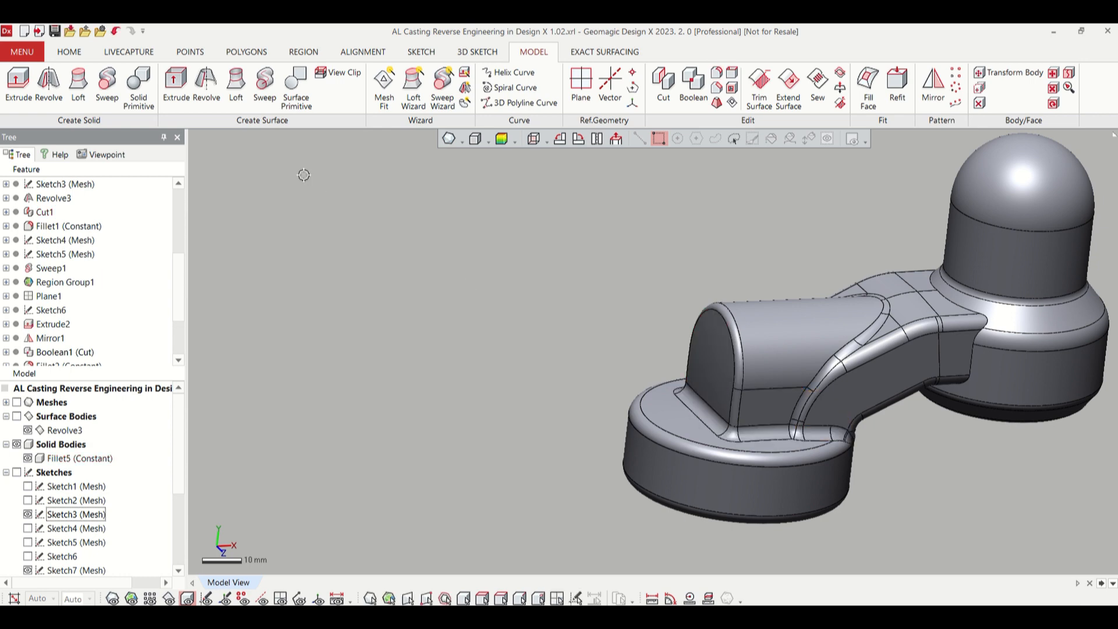
pyautogui.scroll(-3, 557, 282)
pyautogui.scroll(4, 908, 393)
pyautogui.moveTo(819, 412); pyautogui.dragTo(758, 402, button='right')
pyautogui.scroll(-1, 279, 337)
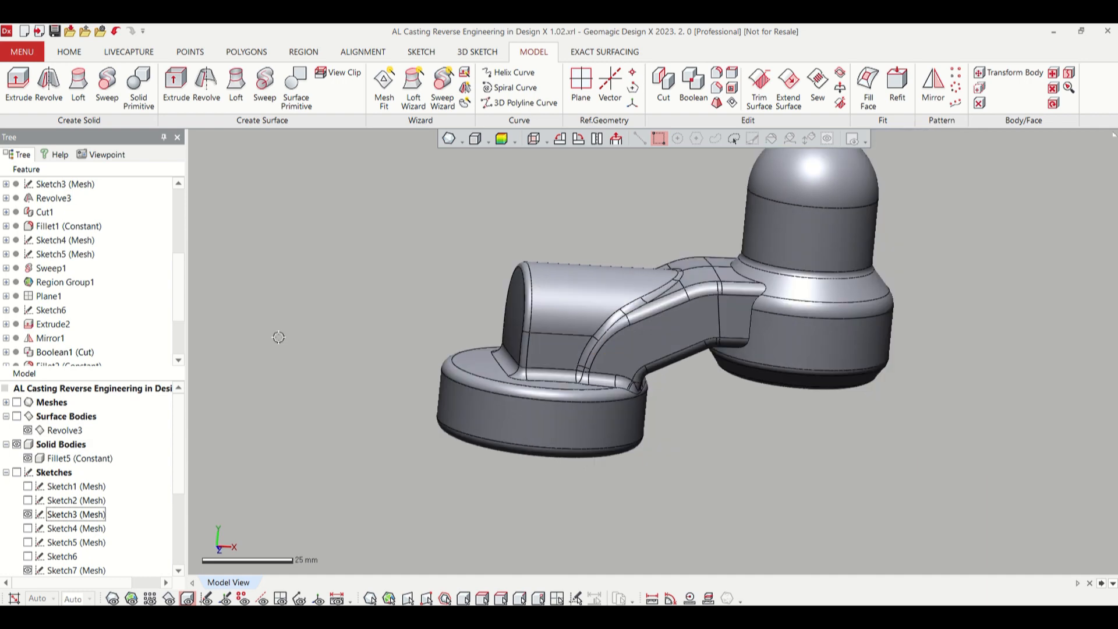
# - Create a mesh sketch on the Front plane at 0 mm offset, hiding the solid body and the mesh so only the section polyline shows
pyautogui.click(414, 58)
pyautogui.click(19, 88)
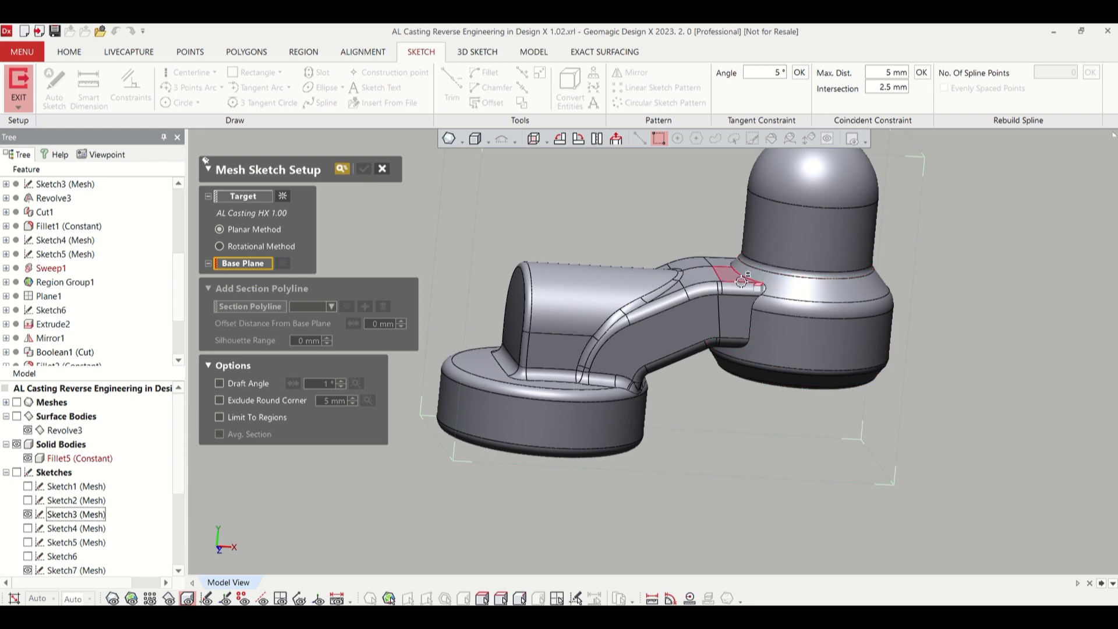
pyautogui.click(112, 599)
pyautogui.click(187, 599)
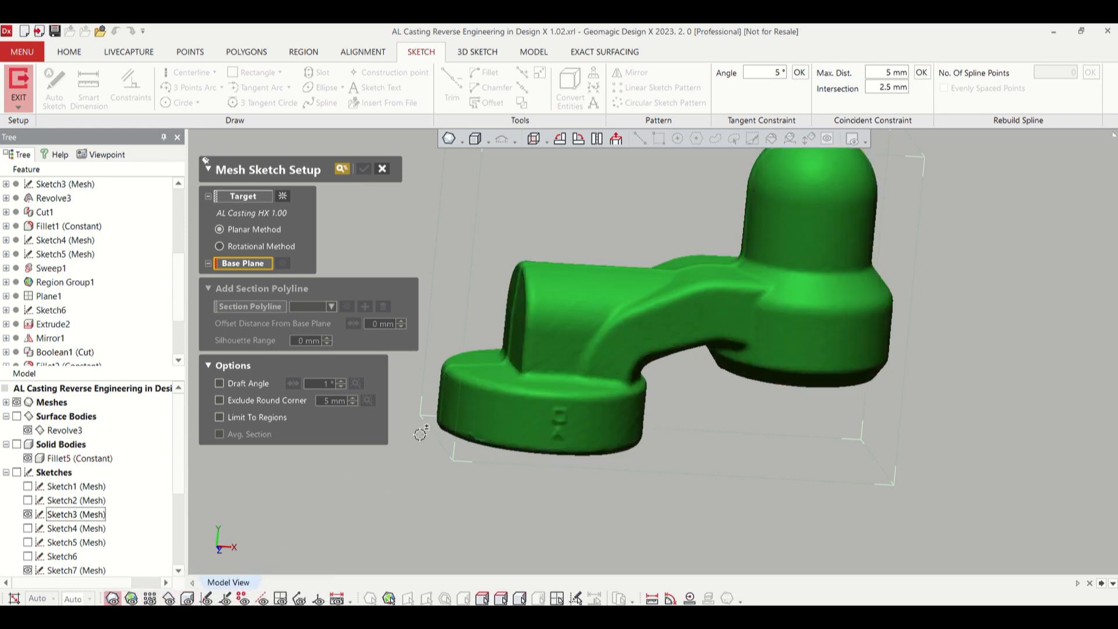
pyautogui.scroll(-2, 101, 489)
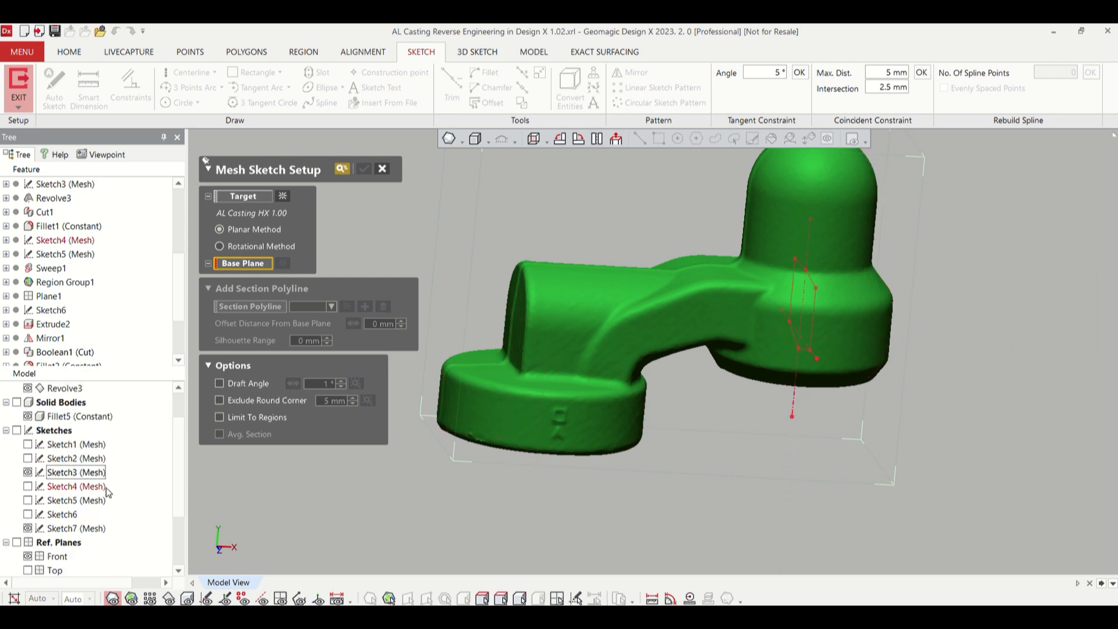
pyautogui.click(57, 517)
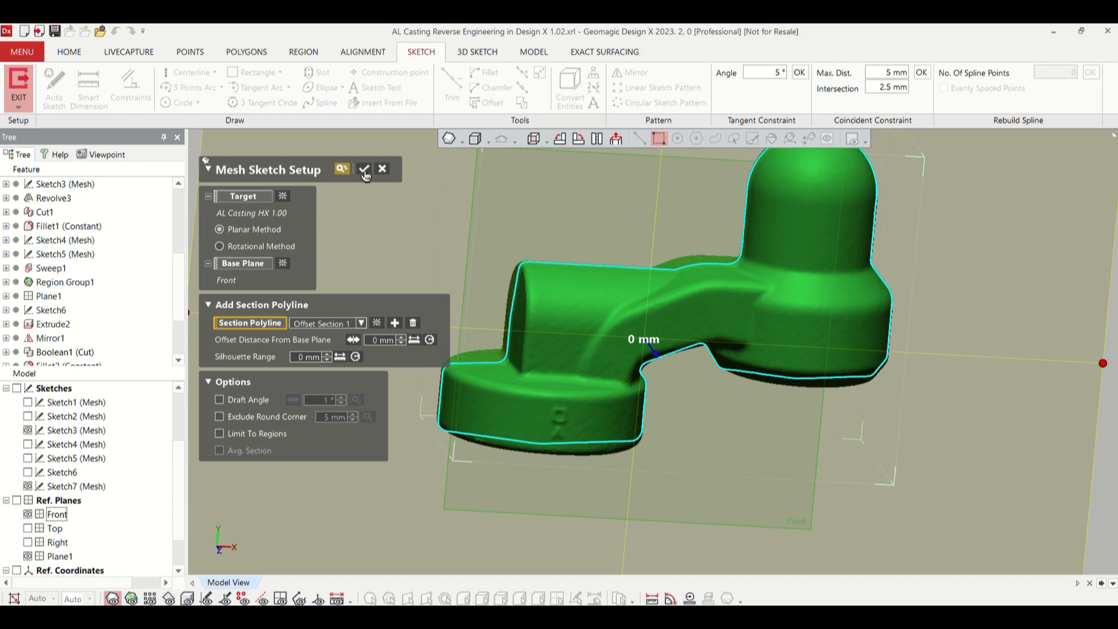
pyautogui.click(364, 169)
pyautogui.scroll(5, 553, 446)
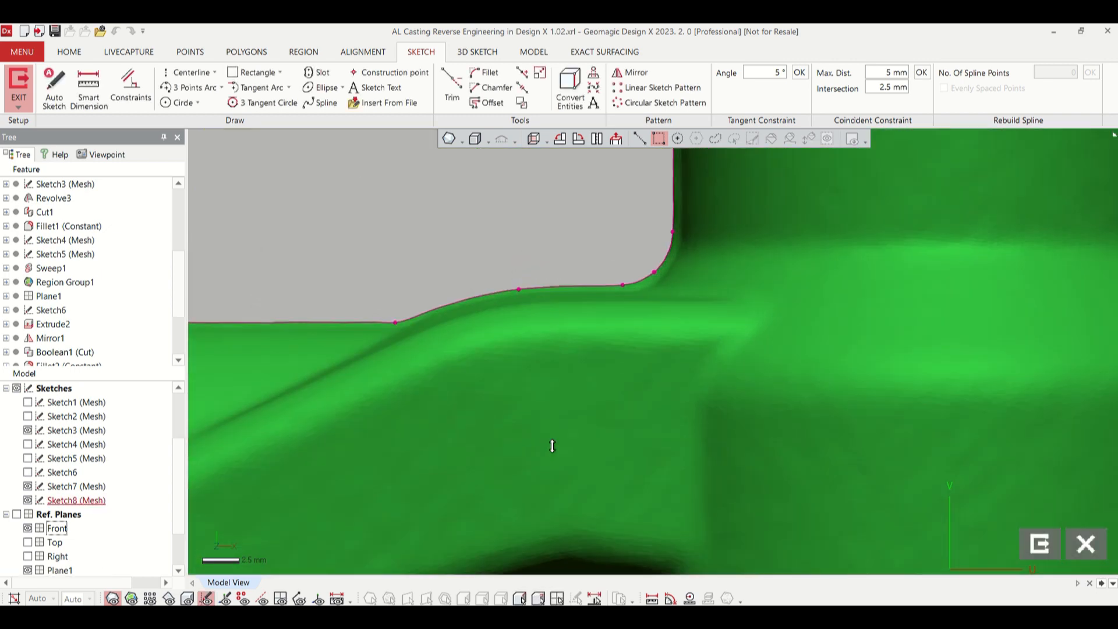
pyautogui.click(113, 598)
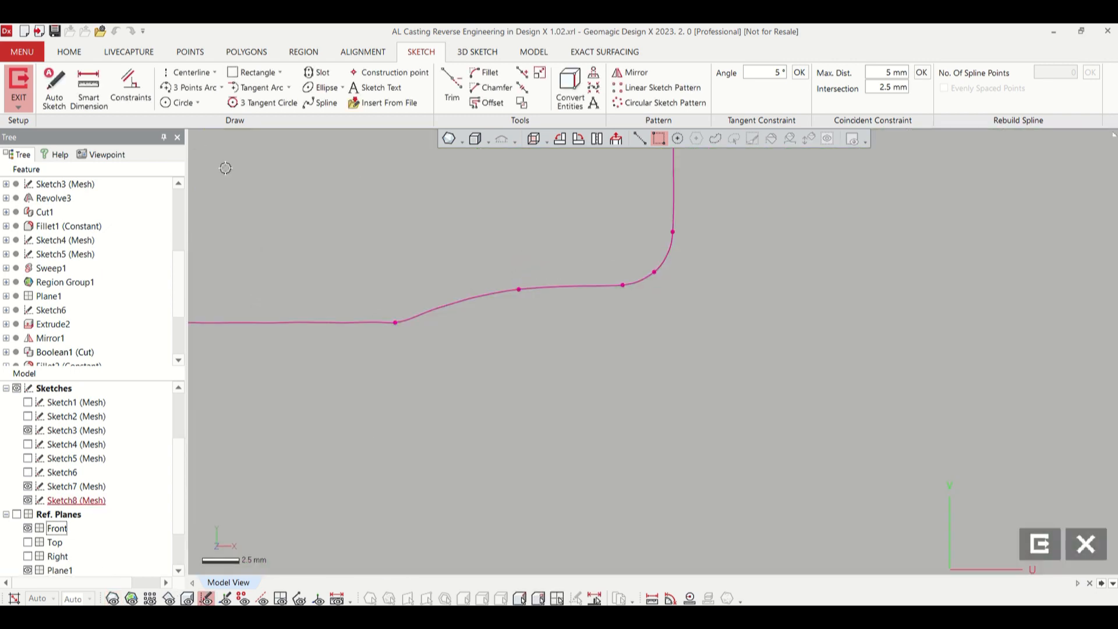
# - Measure the radius of the inner corner between the arm's top and the domed cylinder with a fitted circle, then discard the mesh sketch
pyautogui.click(180, 102)
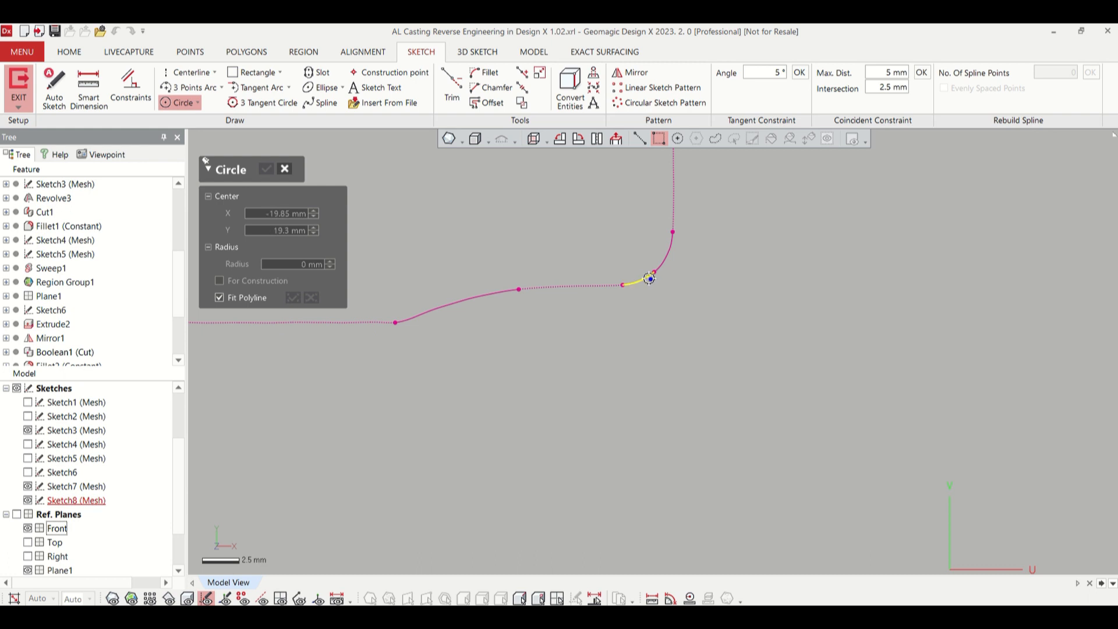
pyautogui.click(650, 278)
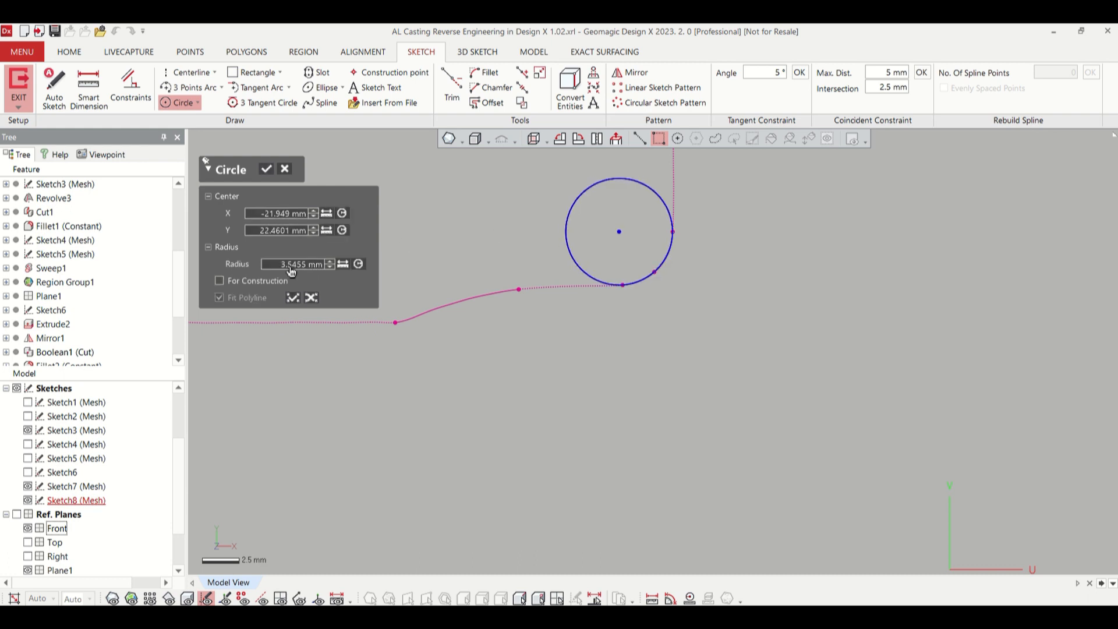
pyautogui.click(284, 171)
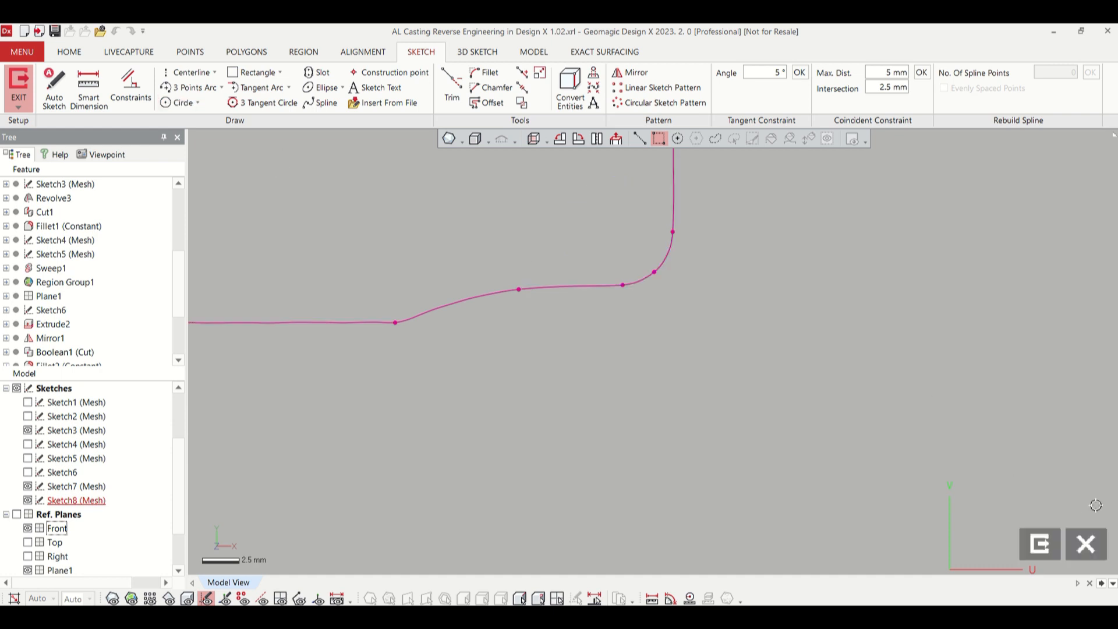
pyautogui.click(1081, 554)
pyautogui.click(550, 349)
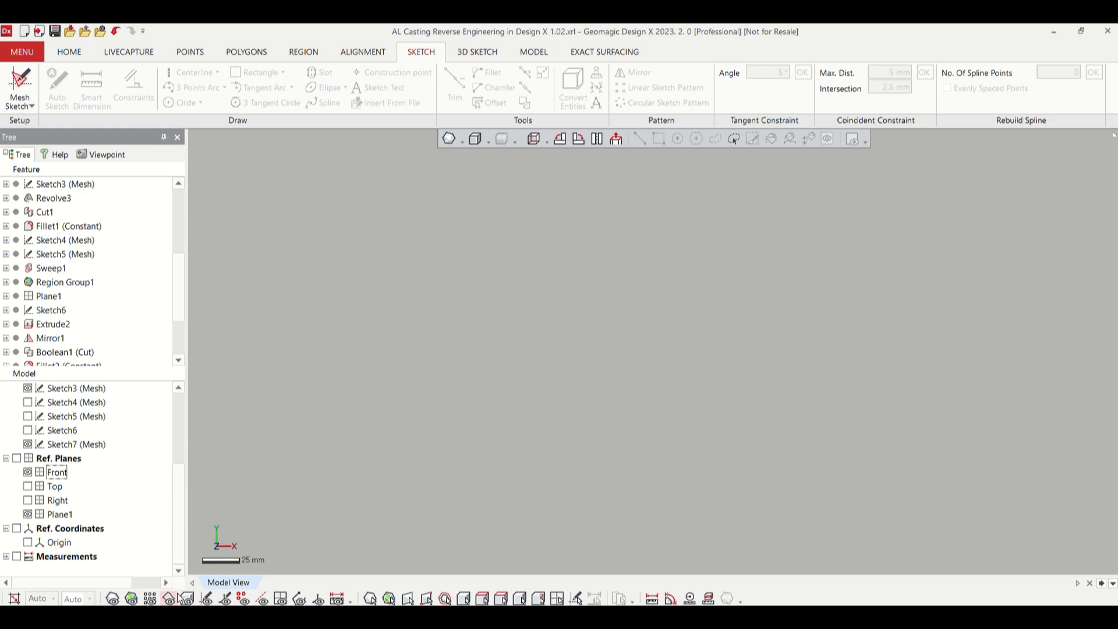
# - Show the solid body and apply a 3.5 mm constant fillet along the near half of the edge where the swept arm meets the domed cylinder
pyautogui.click(532, 52)
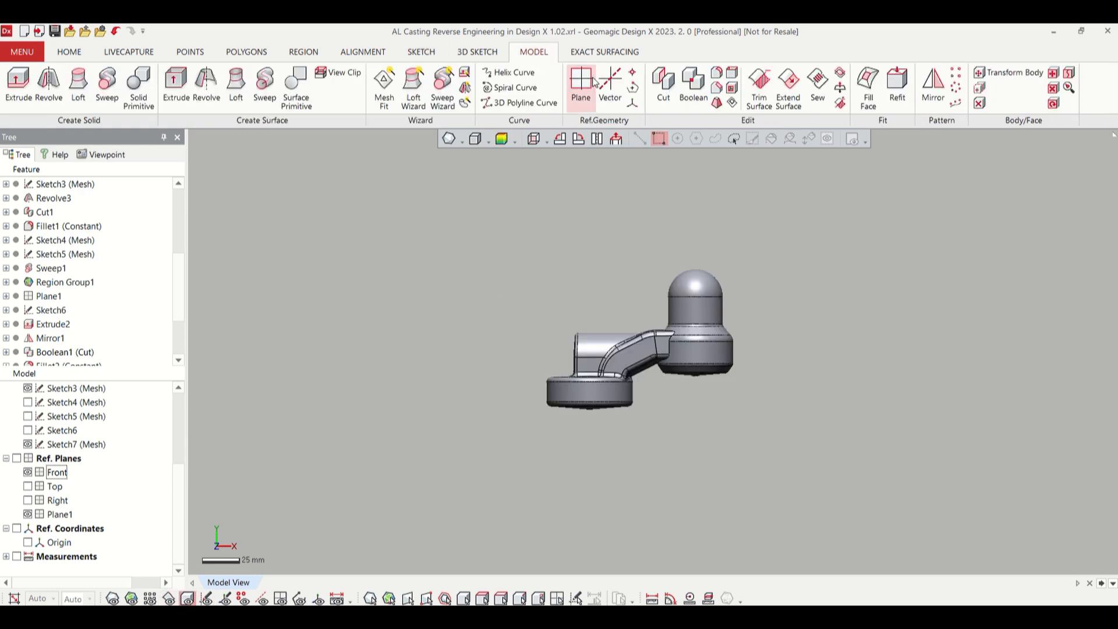
pyautogui.click(717, 72)
pyautogui.click(377, 291)
pyautogui.write('3.5')
pyautogui.press('Return')
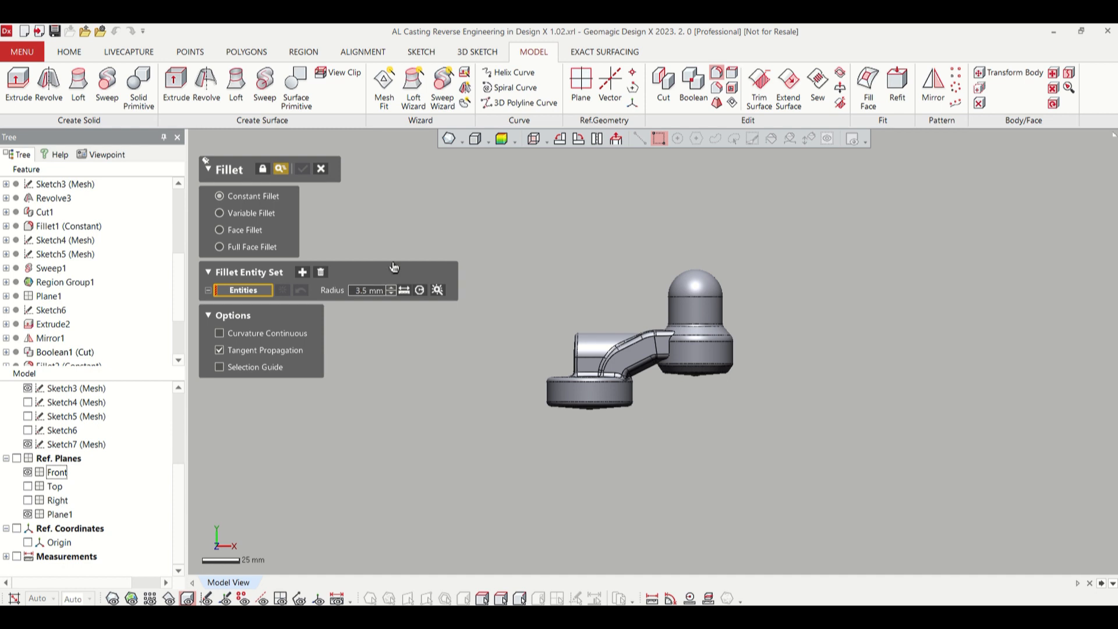
pyautogui.moveTo(584, 329); pyautogui.dragTo(714, 400, button='right')
pyautogui.scroll(5, 680, 309)
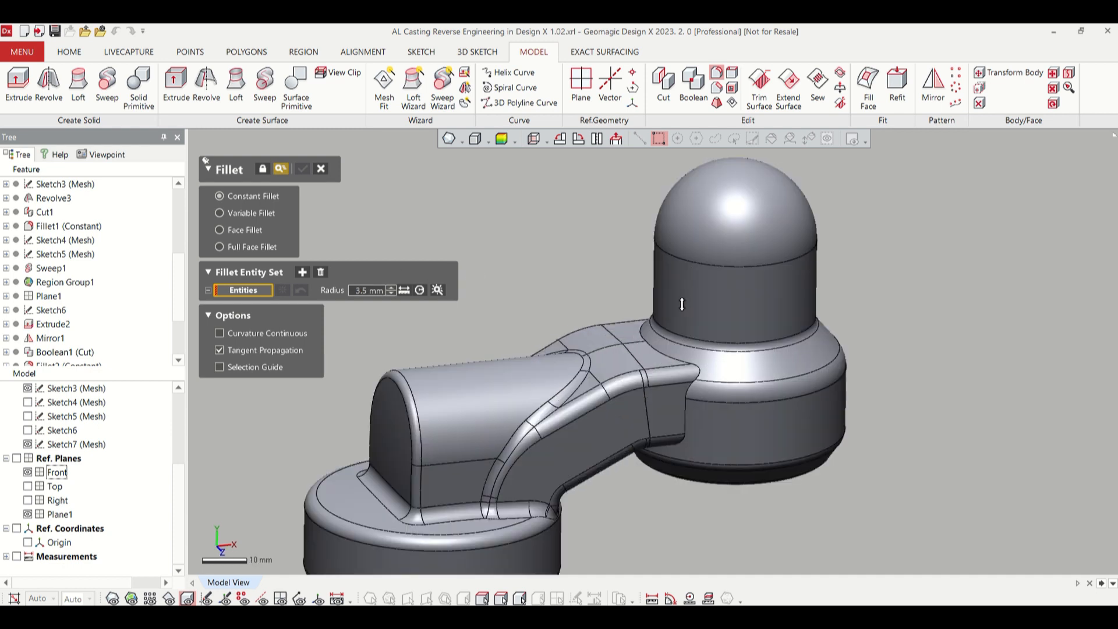
pyautogui.click(661, 352)
pyautogui.moveTo(661, 353); pyautogui.dragTo(623, 268, button='right')
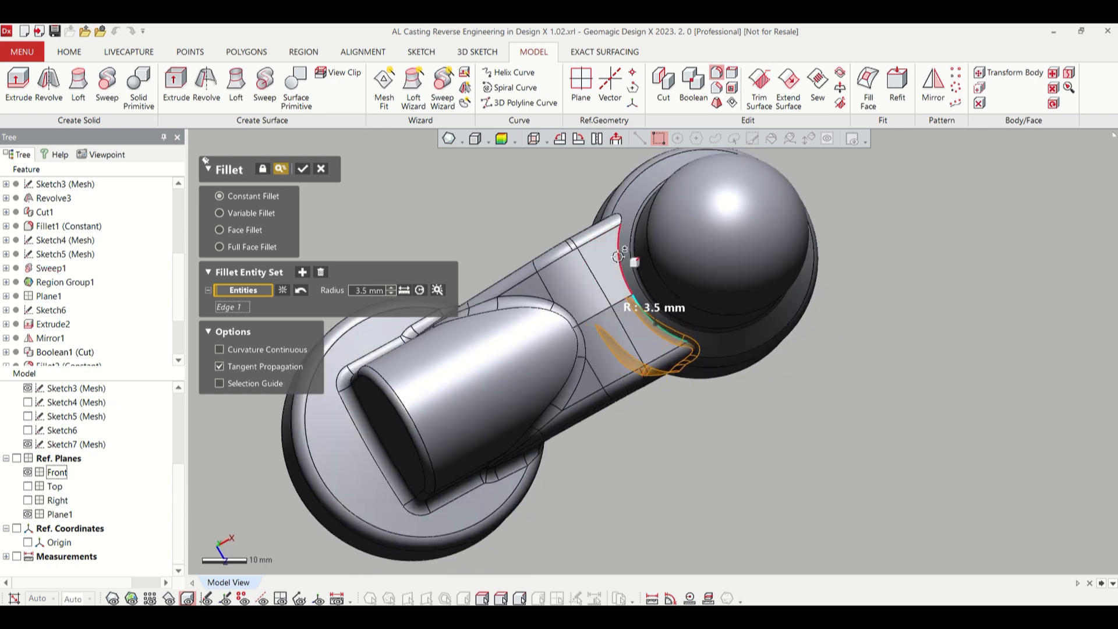
pyautogui.moveTo(617, 255); pyautogui.dragTo(642, 250, button='right')
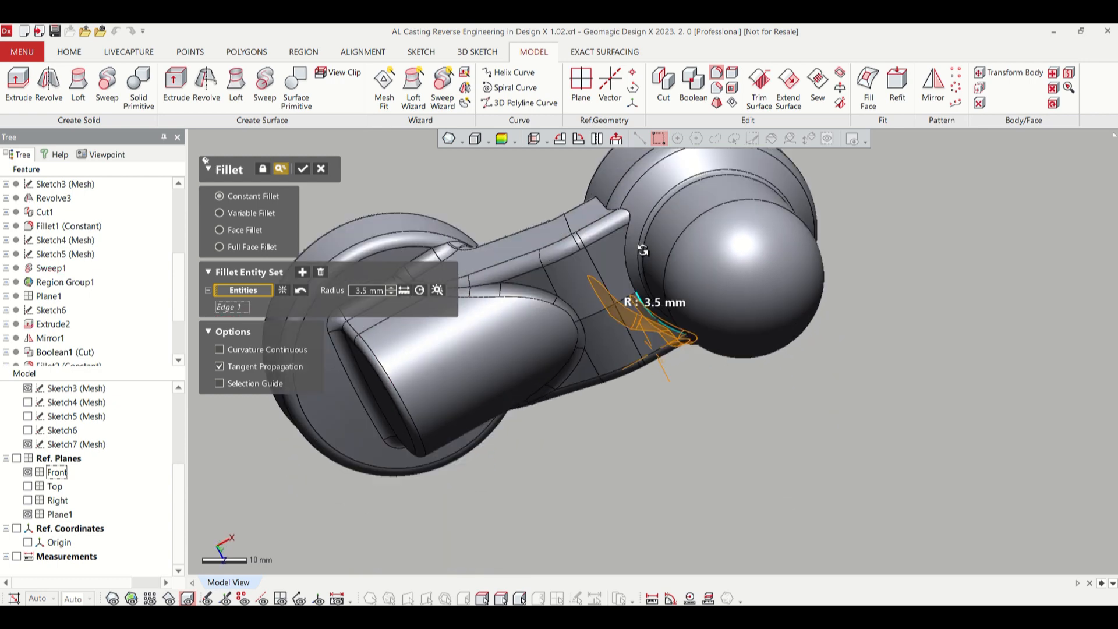
pyautogui.click(304, 172)
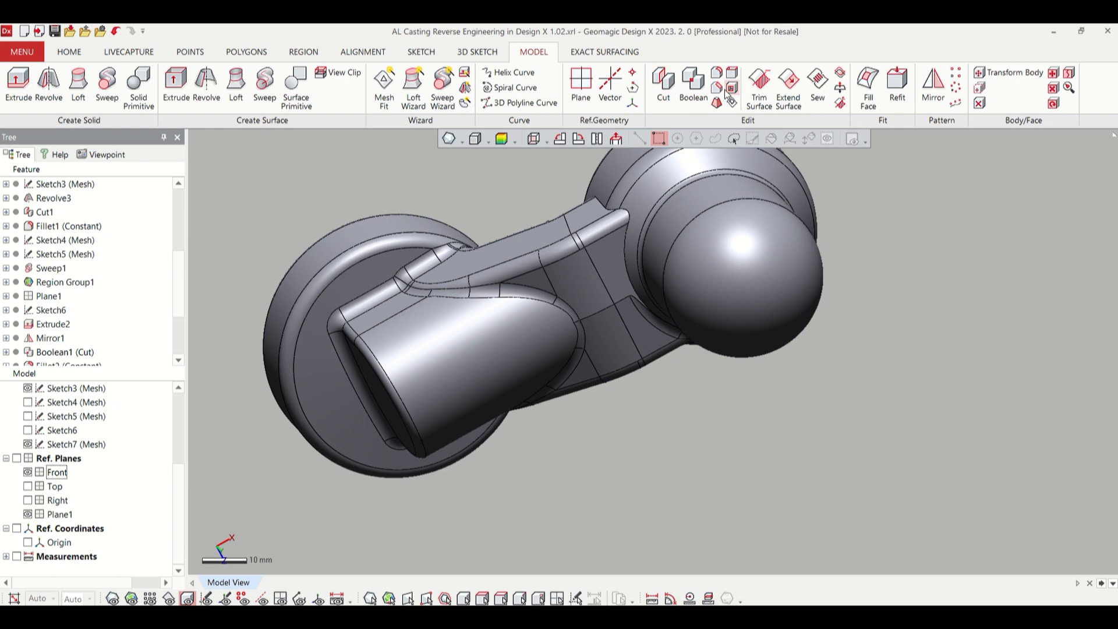
# - Apply a 3.5 mm constant fillet along the remaining far half of the junction between the swept arm and the domed cylinder
pyautogui.click(715, 76)
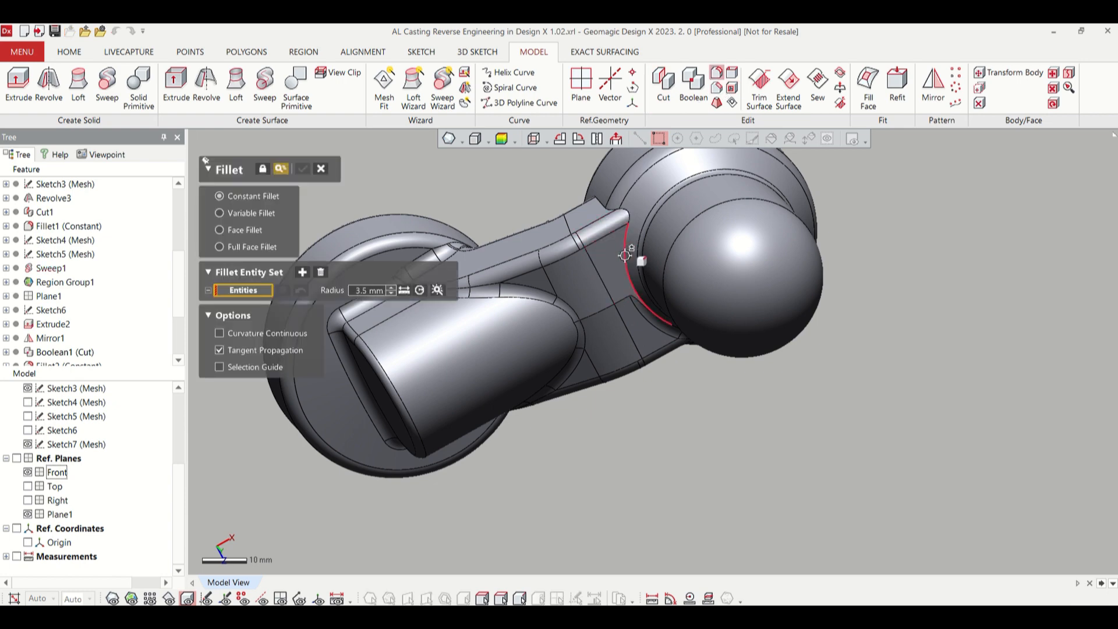
pyautogui.click(625, 254)
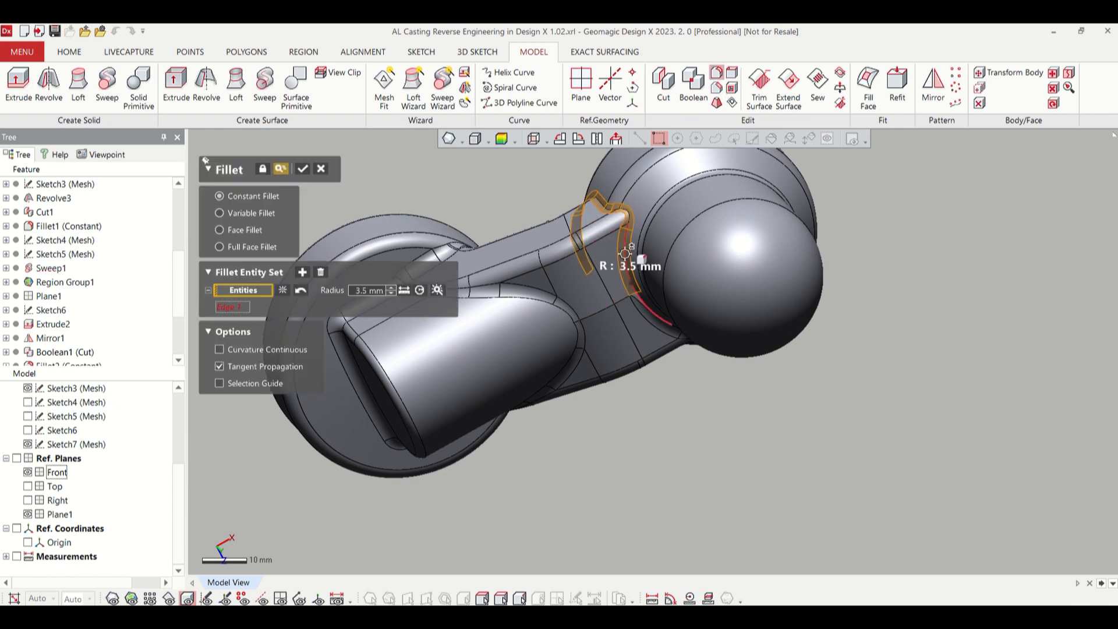
pyautogui.click(305, 169)
pyautogui.moveTo(612, 331); pyautogui.dragTo(606, 231, button='right')
pyautogui.scroll(-5, 606, 231)
pyautogui.moveTo(680, 363); pyautogui.dragTo(655, 373, button='right')
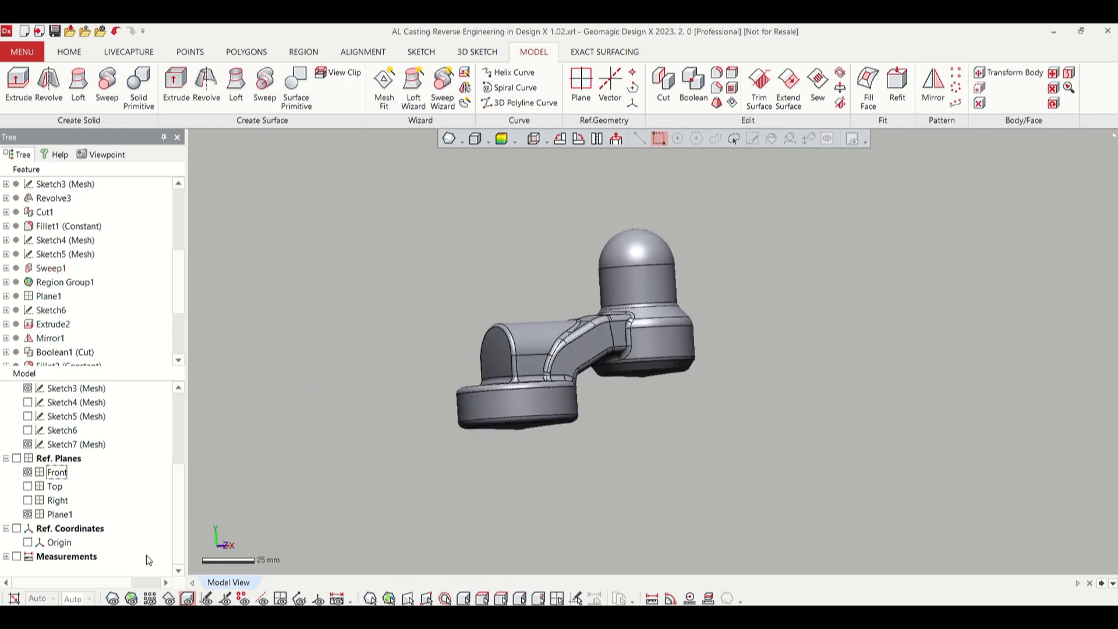
# - Overlay the scan mesh on the solid body, compare the new arm-to-cylinder fillets with it from several directions, and hide the mesh
pyautogui.click(113, 598)
pyautogui.moveTo(852, 243); pyautogui.dragTo(774, 342, button='right')
pyautogui.scroll(5, 560, 313)
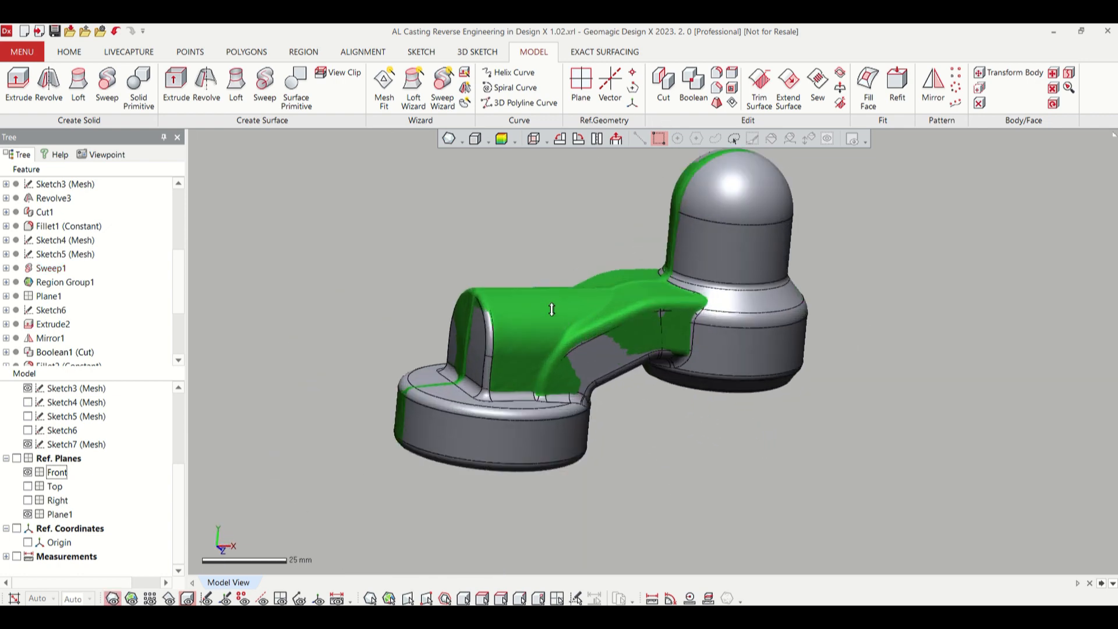
pyautogui.moveTo(559, 300); pyautogui.dragTo(264, 313, button='right')
pyautogui.scroll(-5, 662, 307)
pyautogui.moveTo(639, 350); pyautogui.dragTo(795, 320, button='right')
pyautogui.scroll(2, 827, 296)
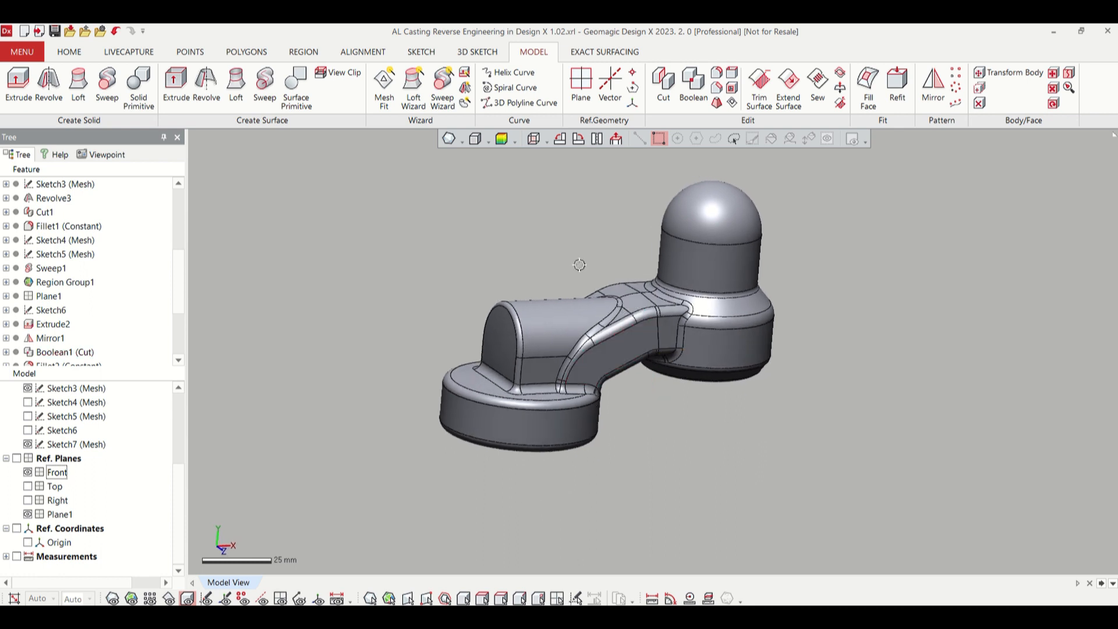
pyautogui.moveTo(582, 265); pyautogui.dragTo(536, 240, button='right')
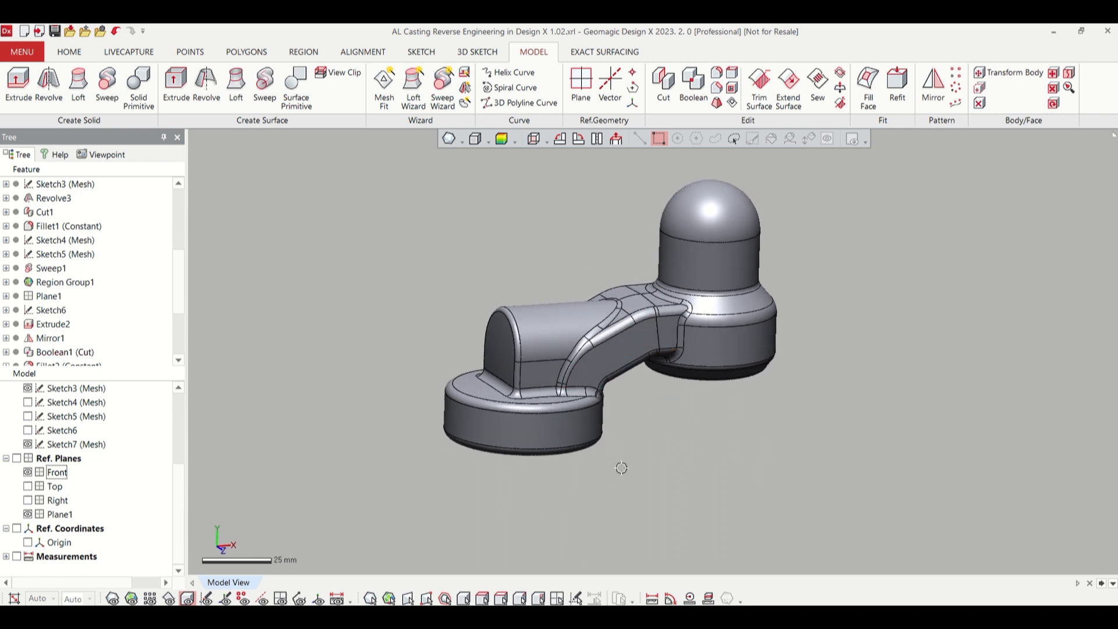